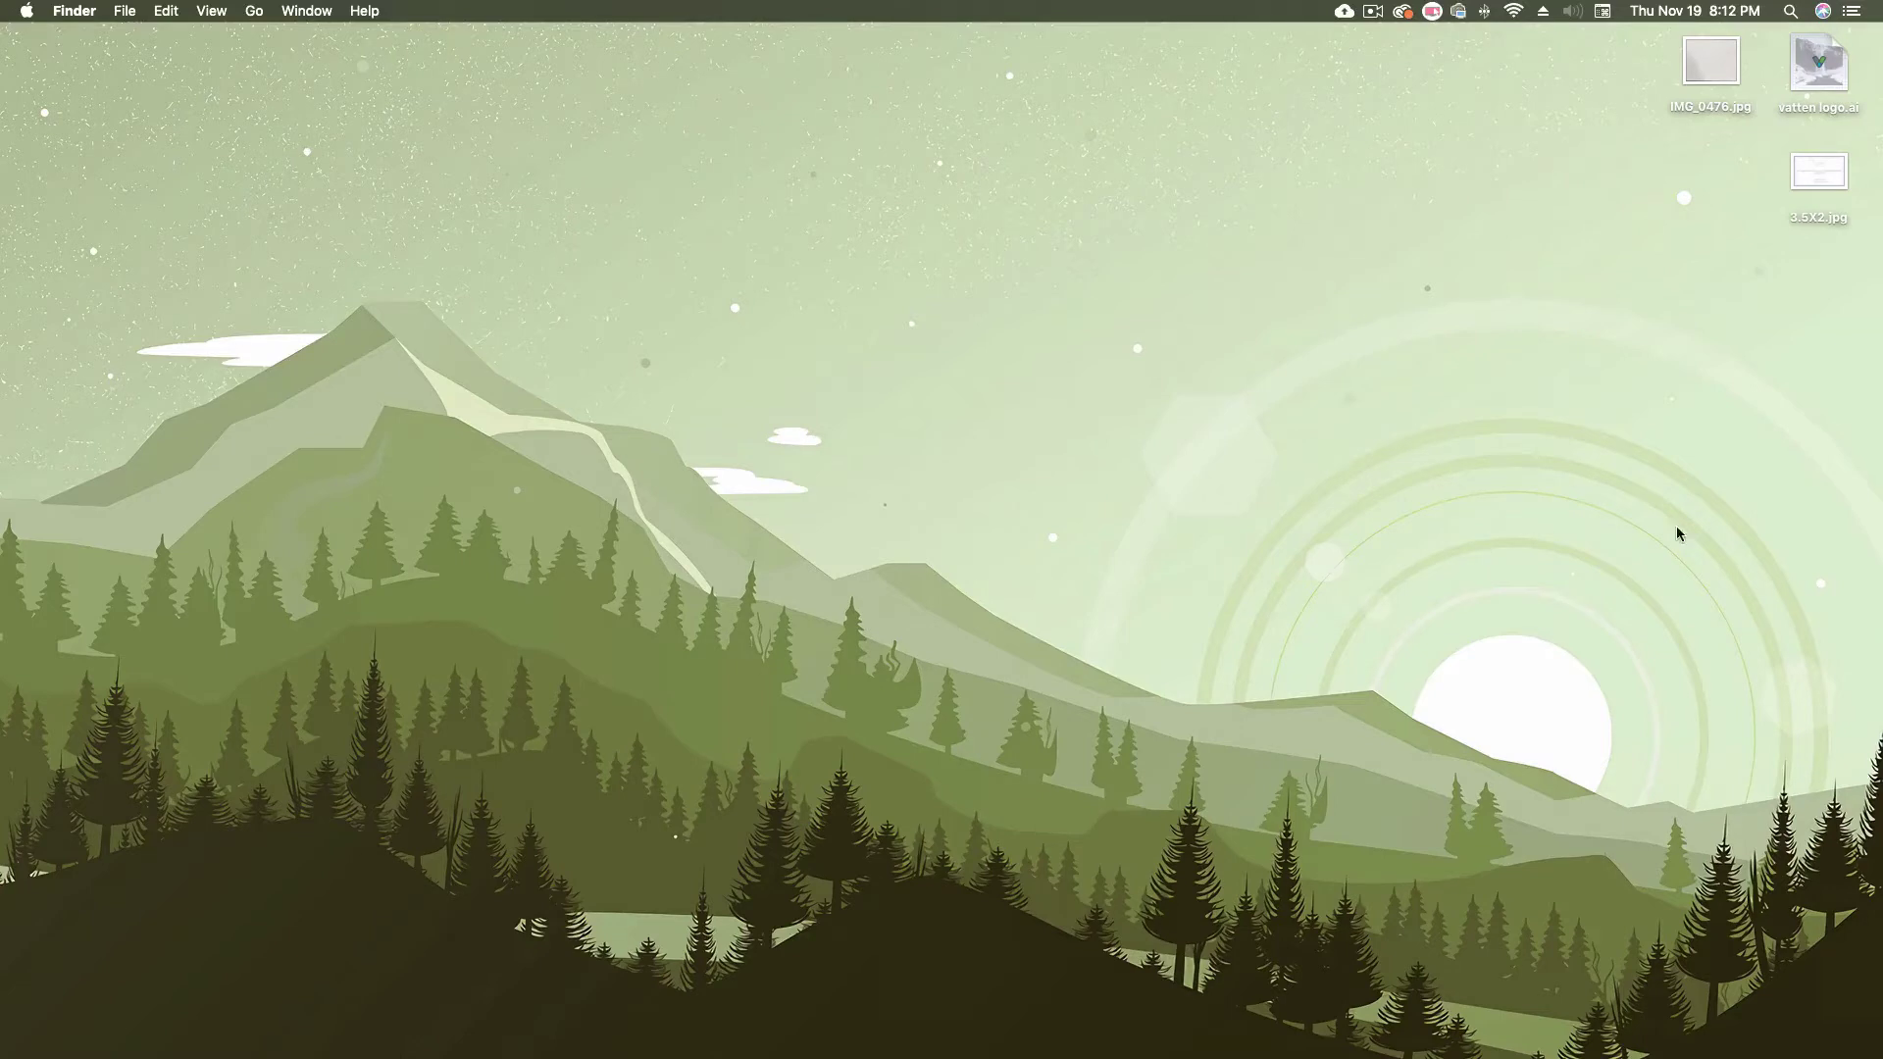
- Open the contact details document in Pages to review the business card text, and hide it again
mouse_move(1853, 745)
click(1845, 868)
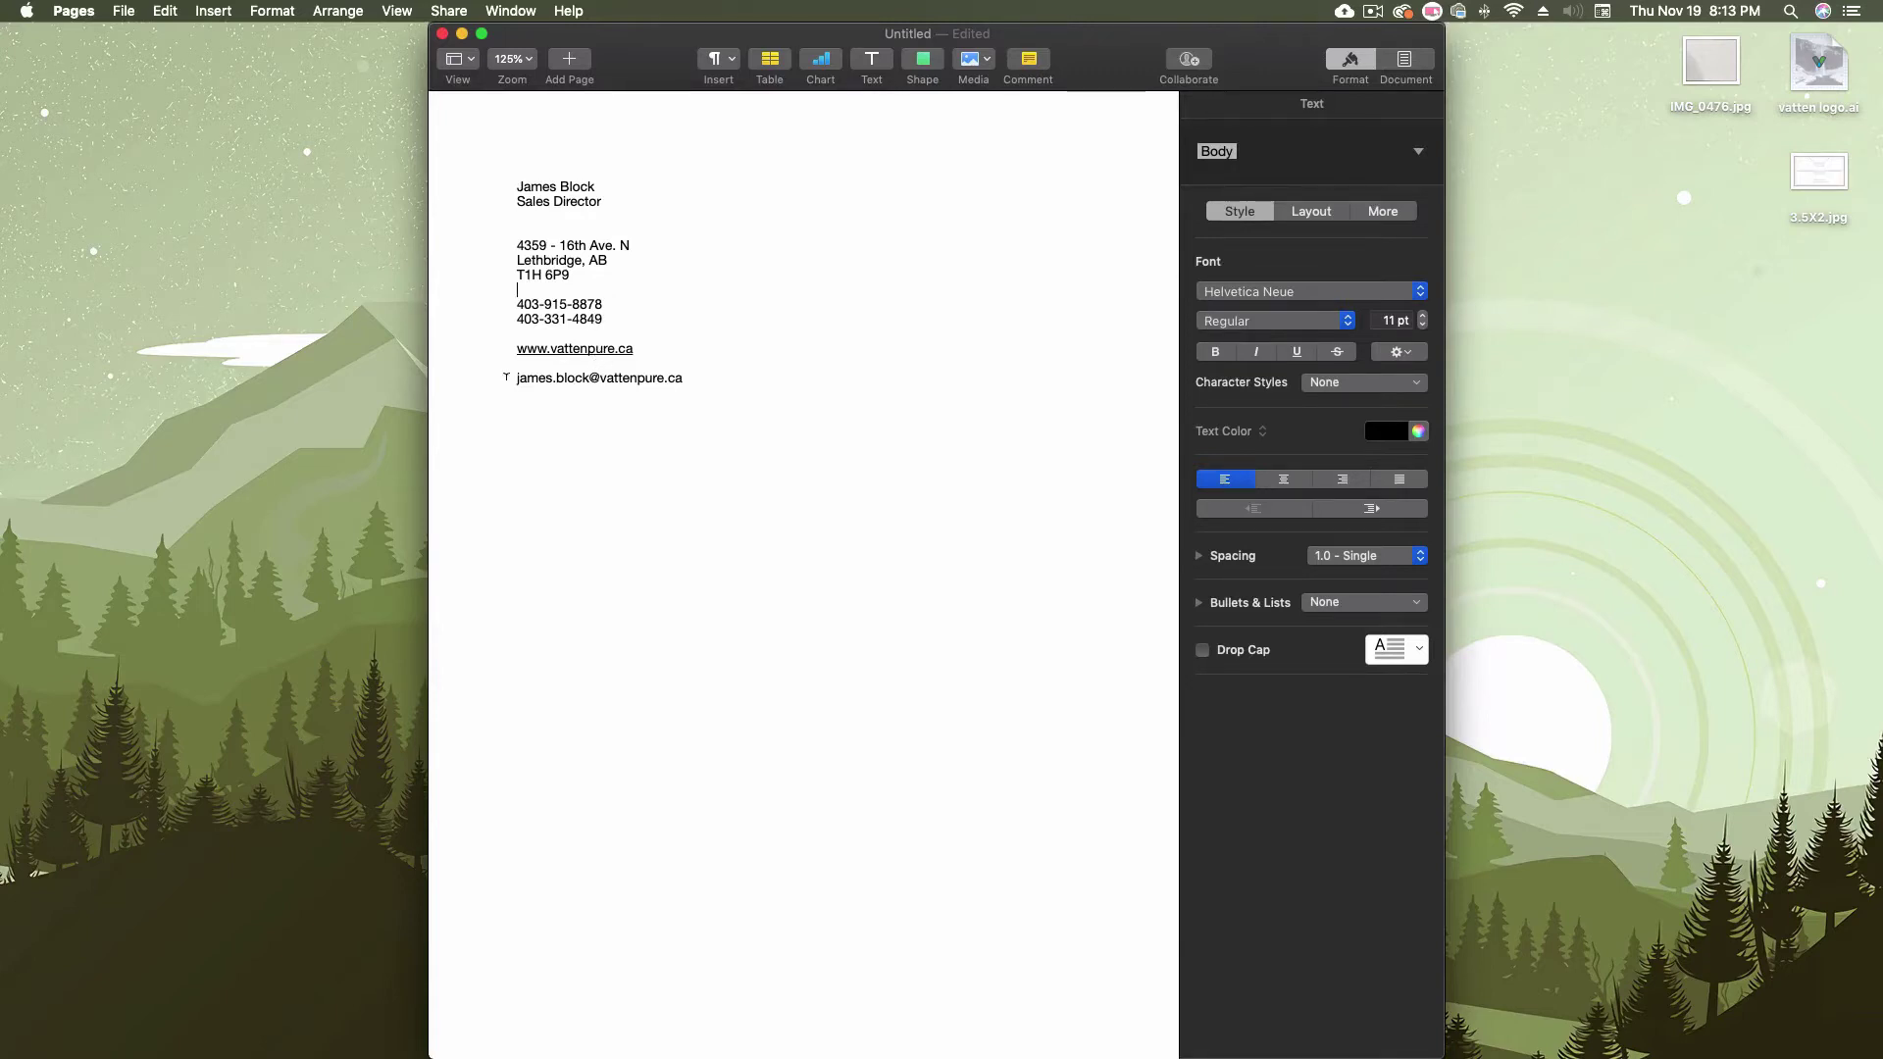
key(super+h)
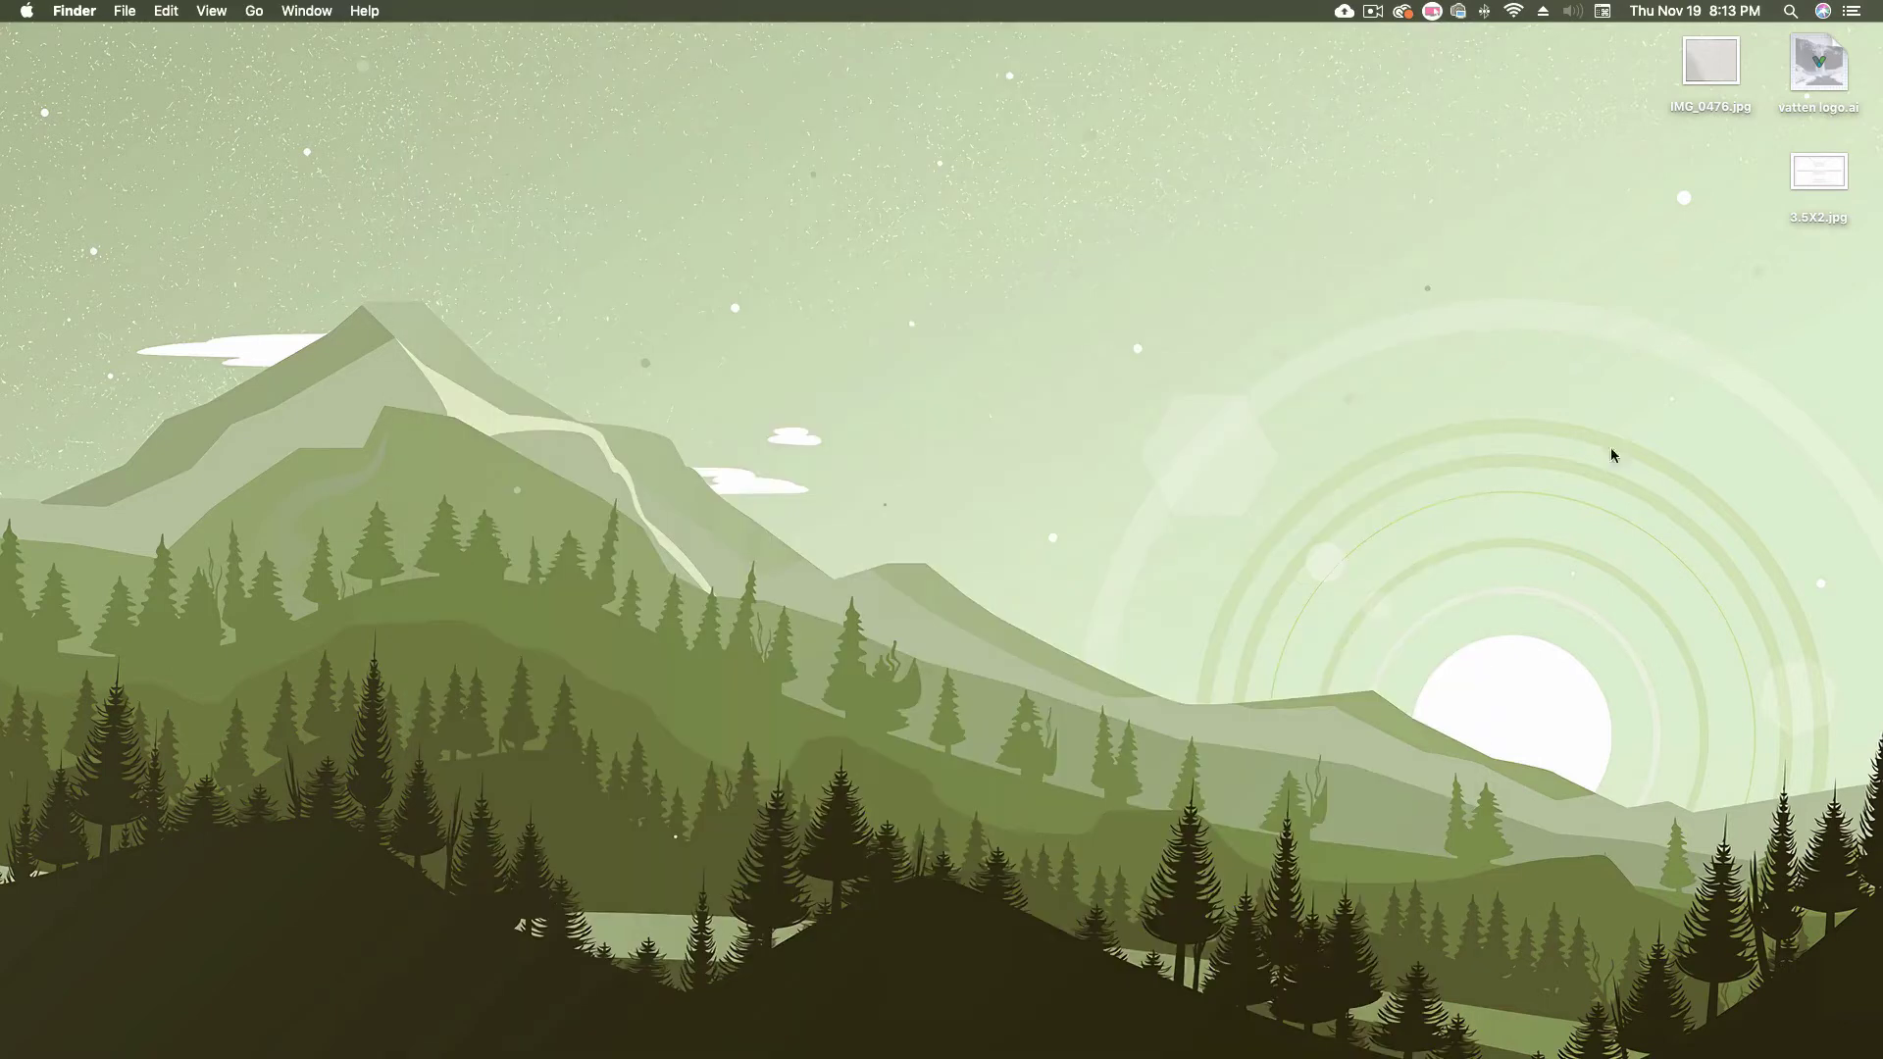
- Switch to Illustrator and create a new document with two 3.5 × 2 in artboards spaced 2 in apart
click(1843, 362)
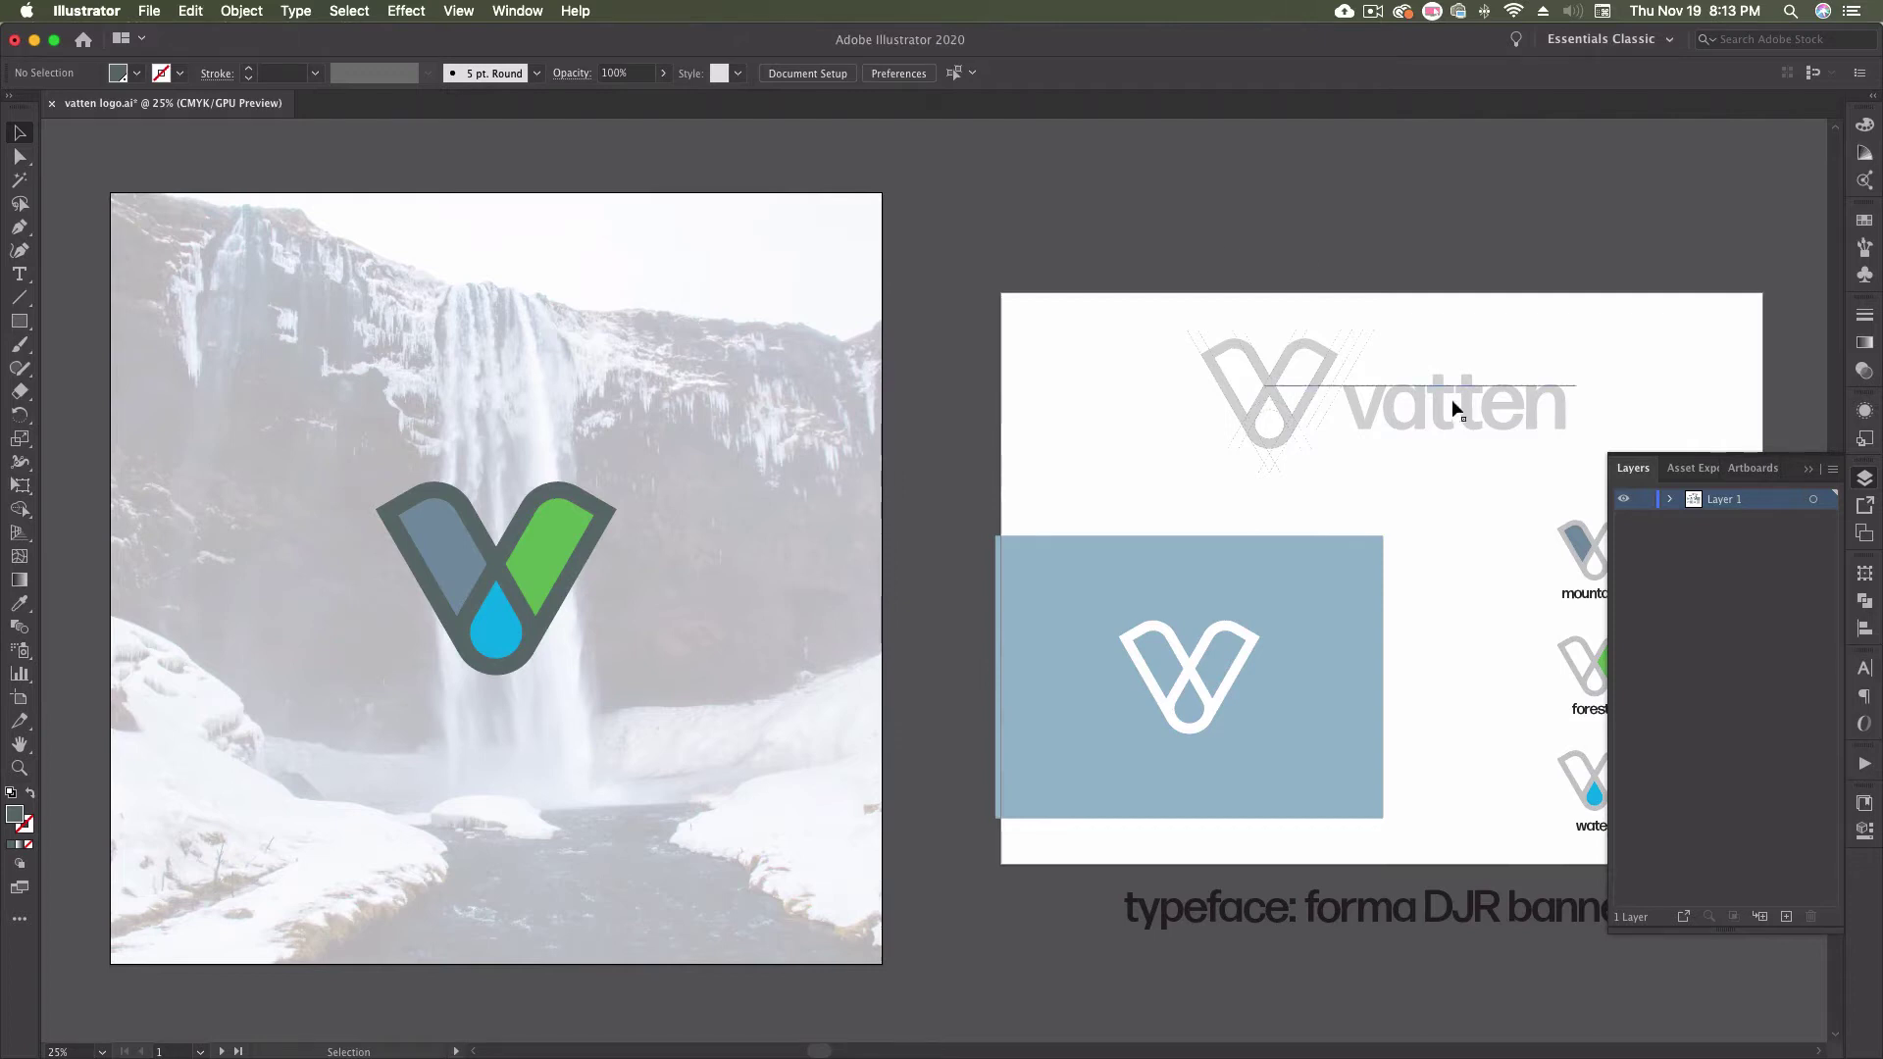
click(1142, 477)
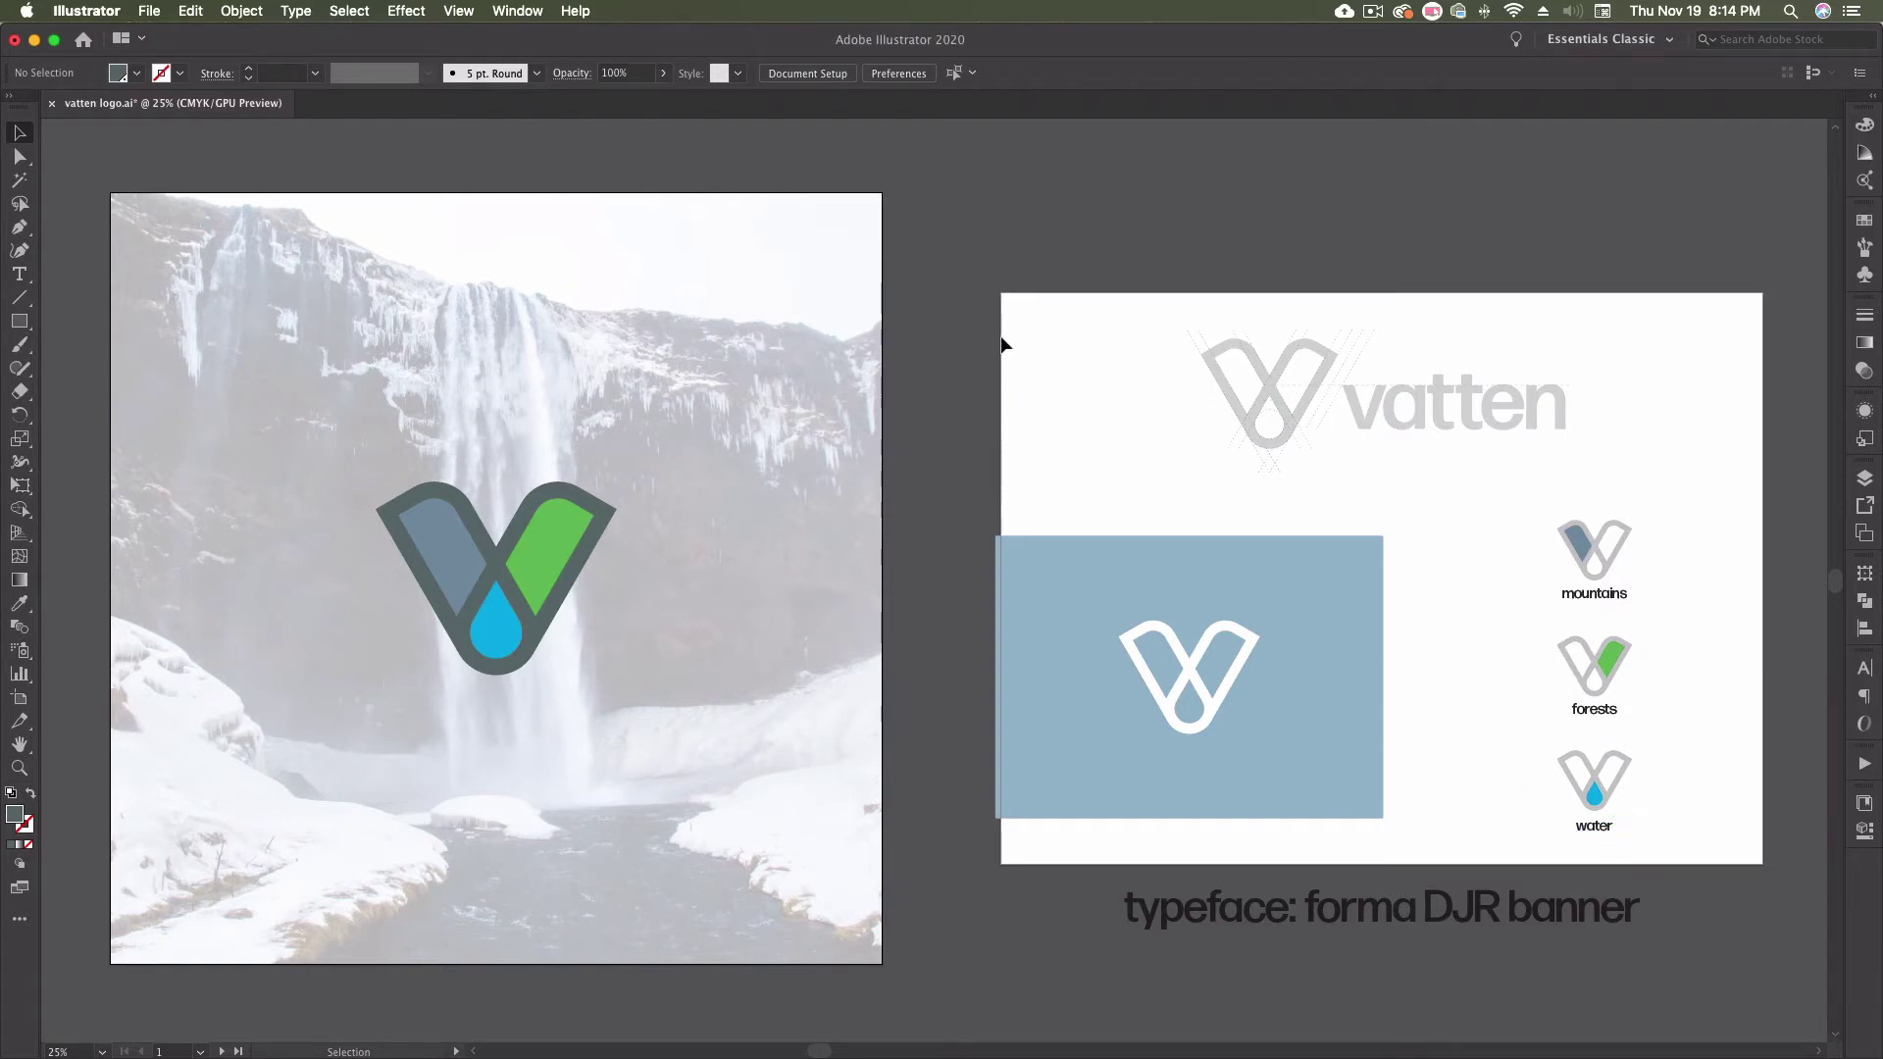
click(155, 11)
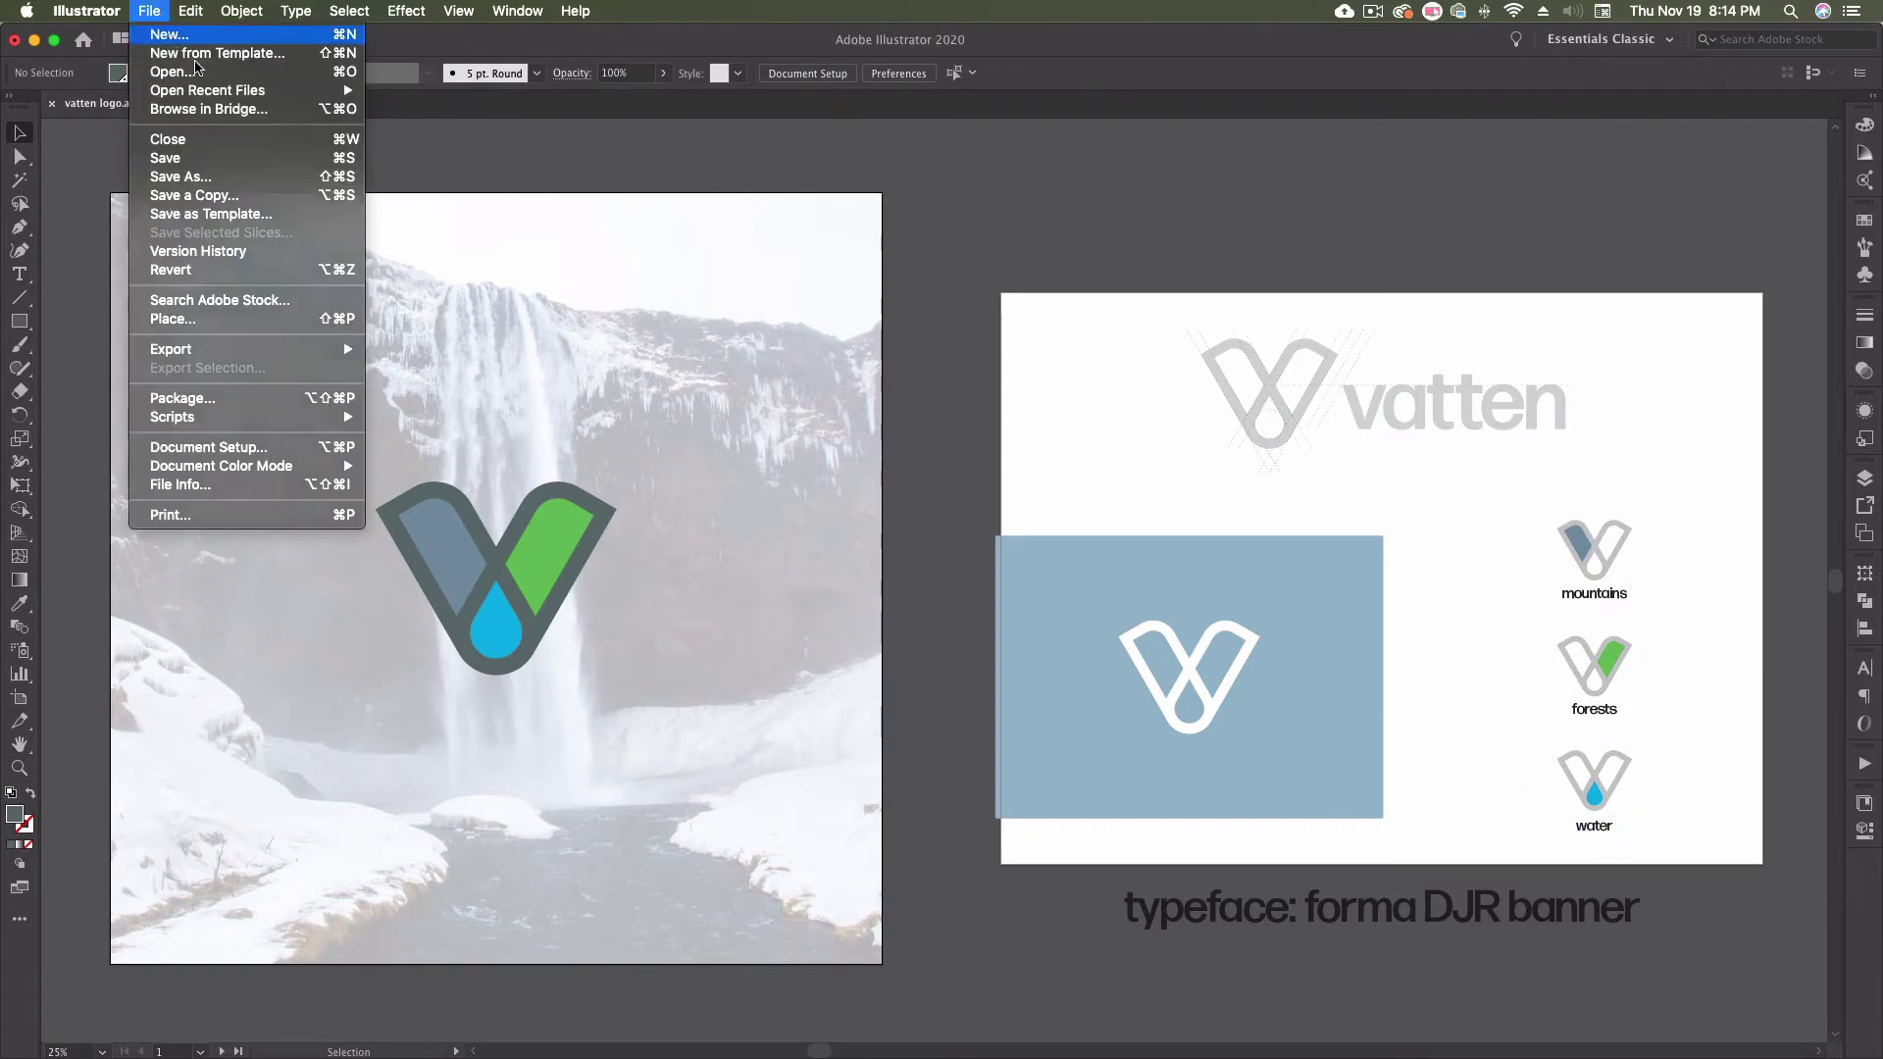
click(171, 37)
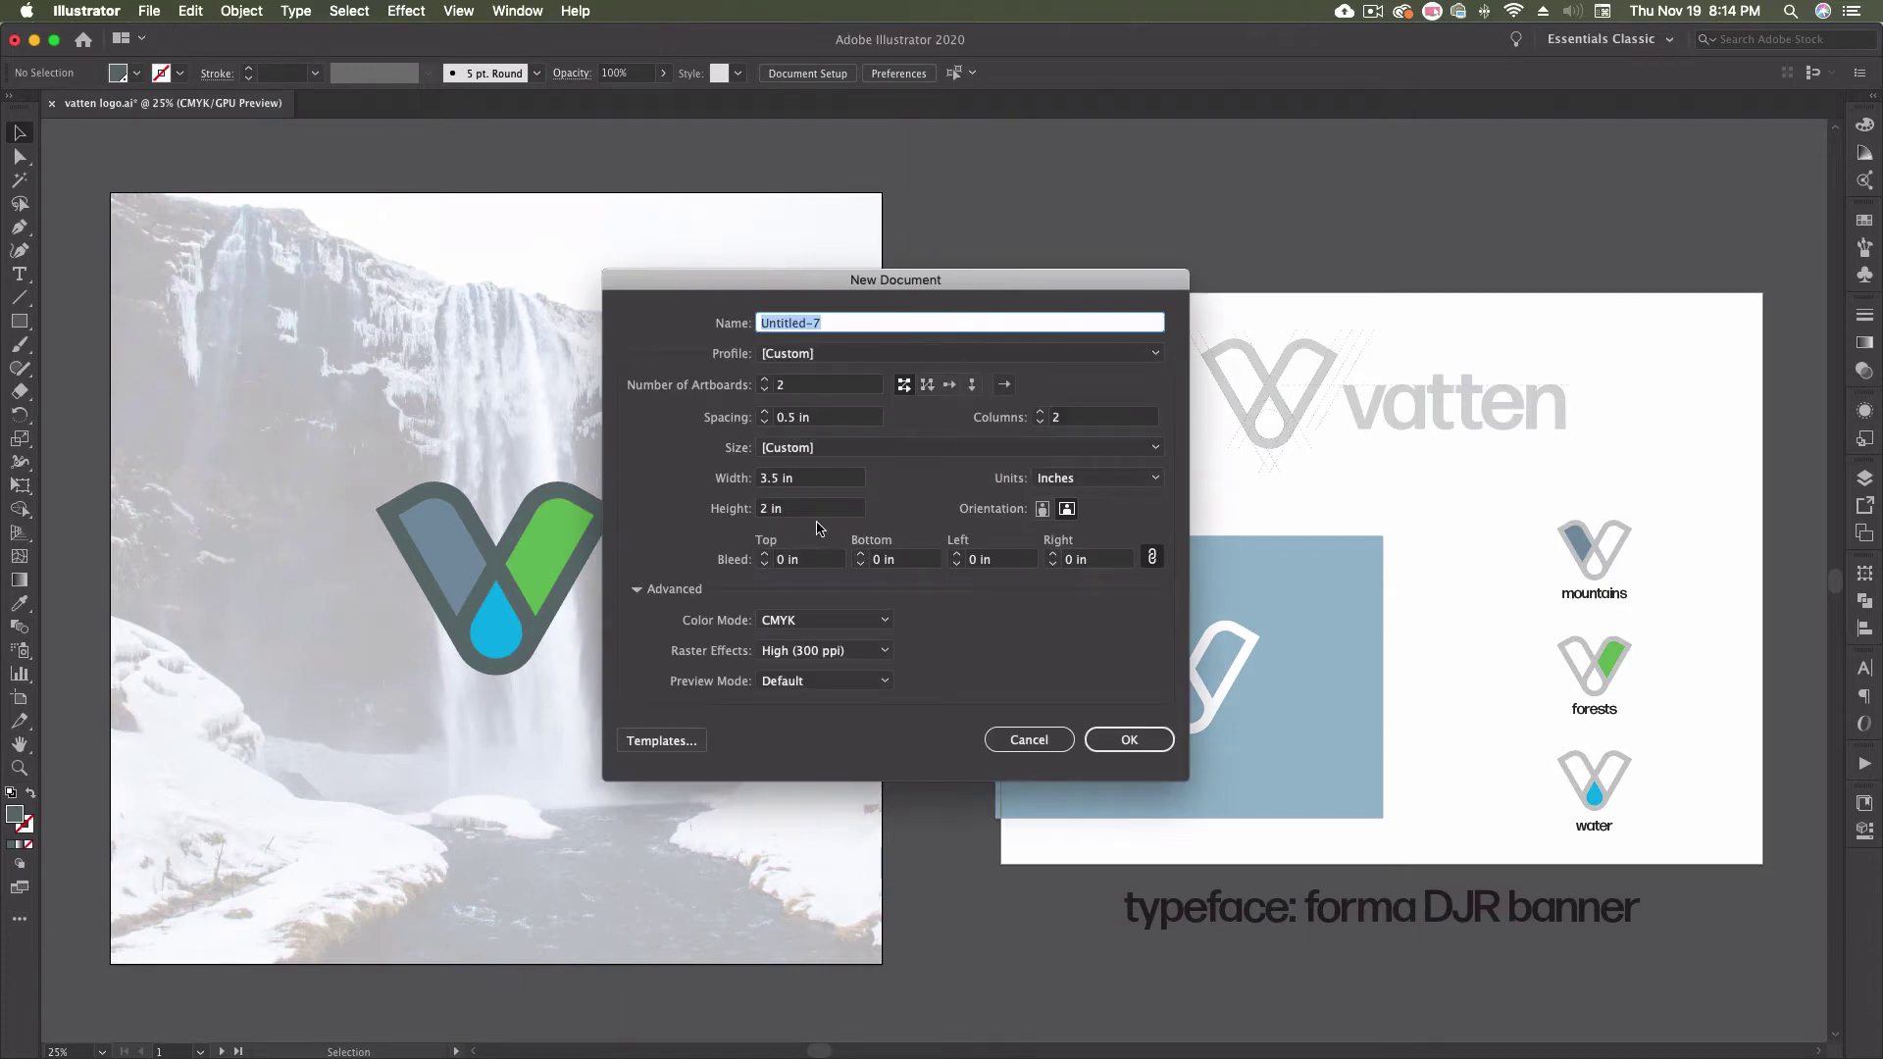
click(809, 422)
text(2)
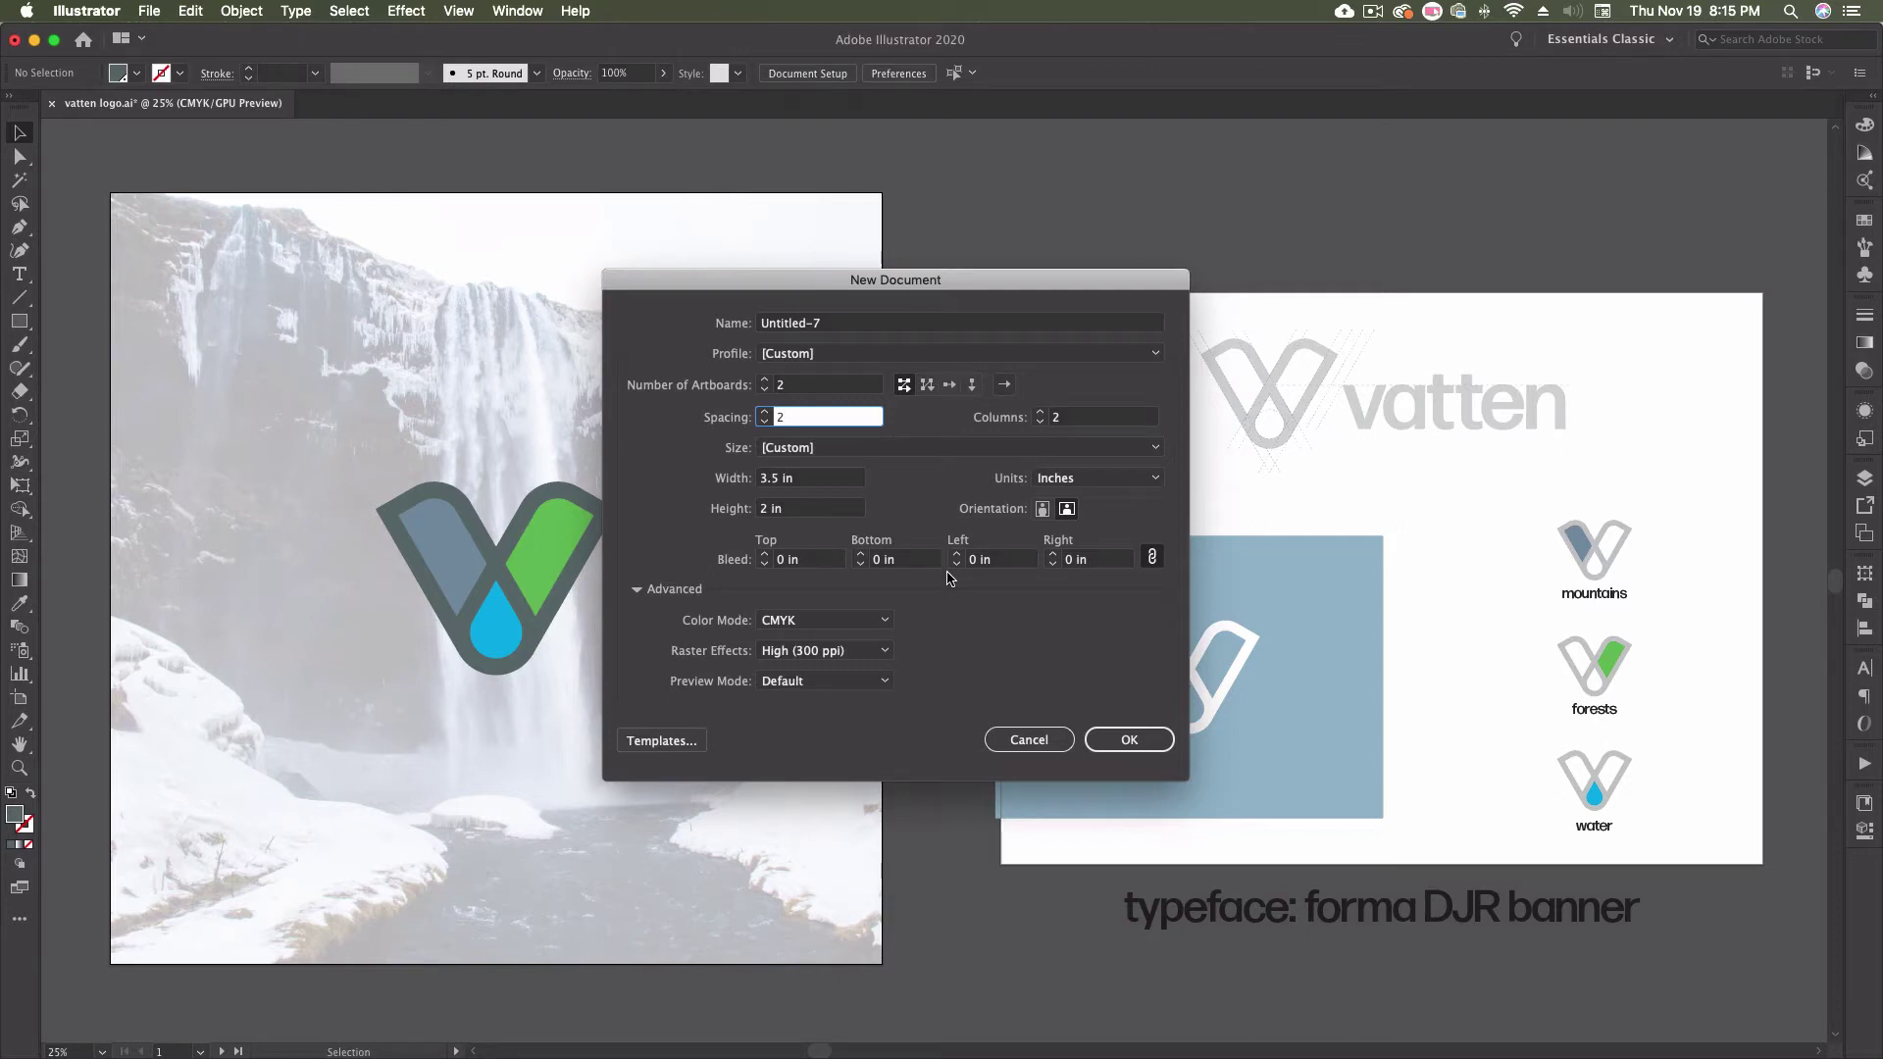
click(1137, 743)
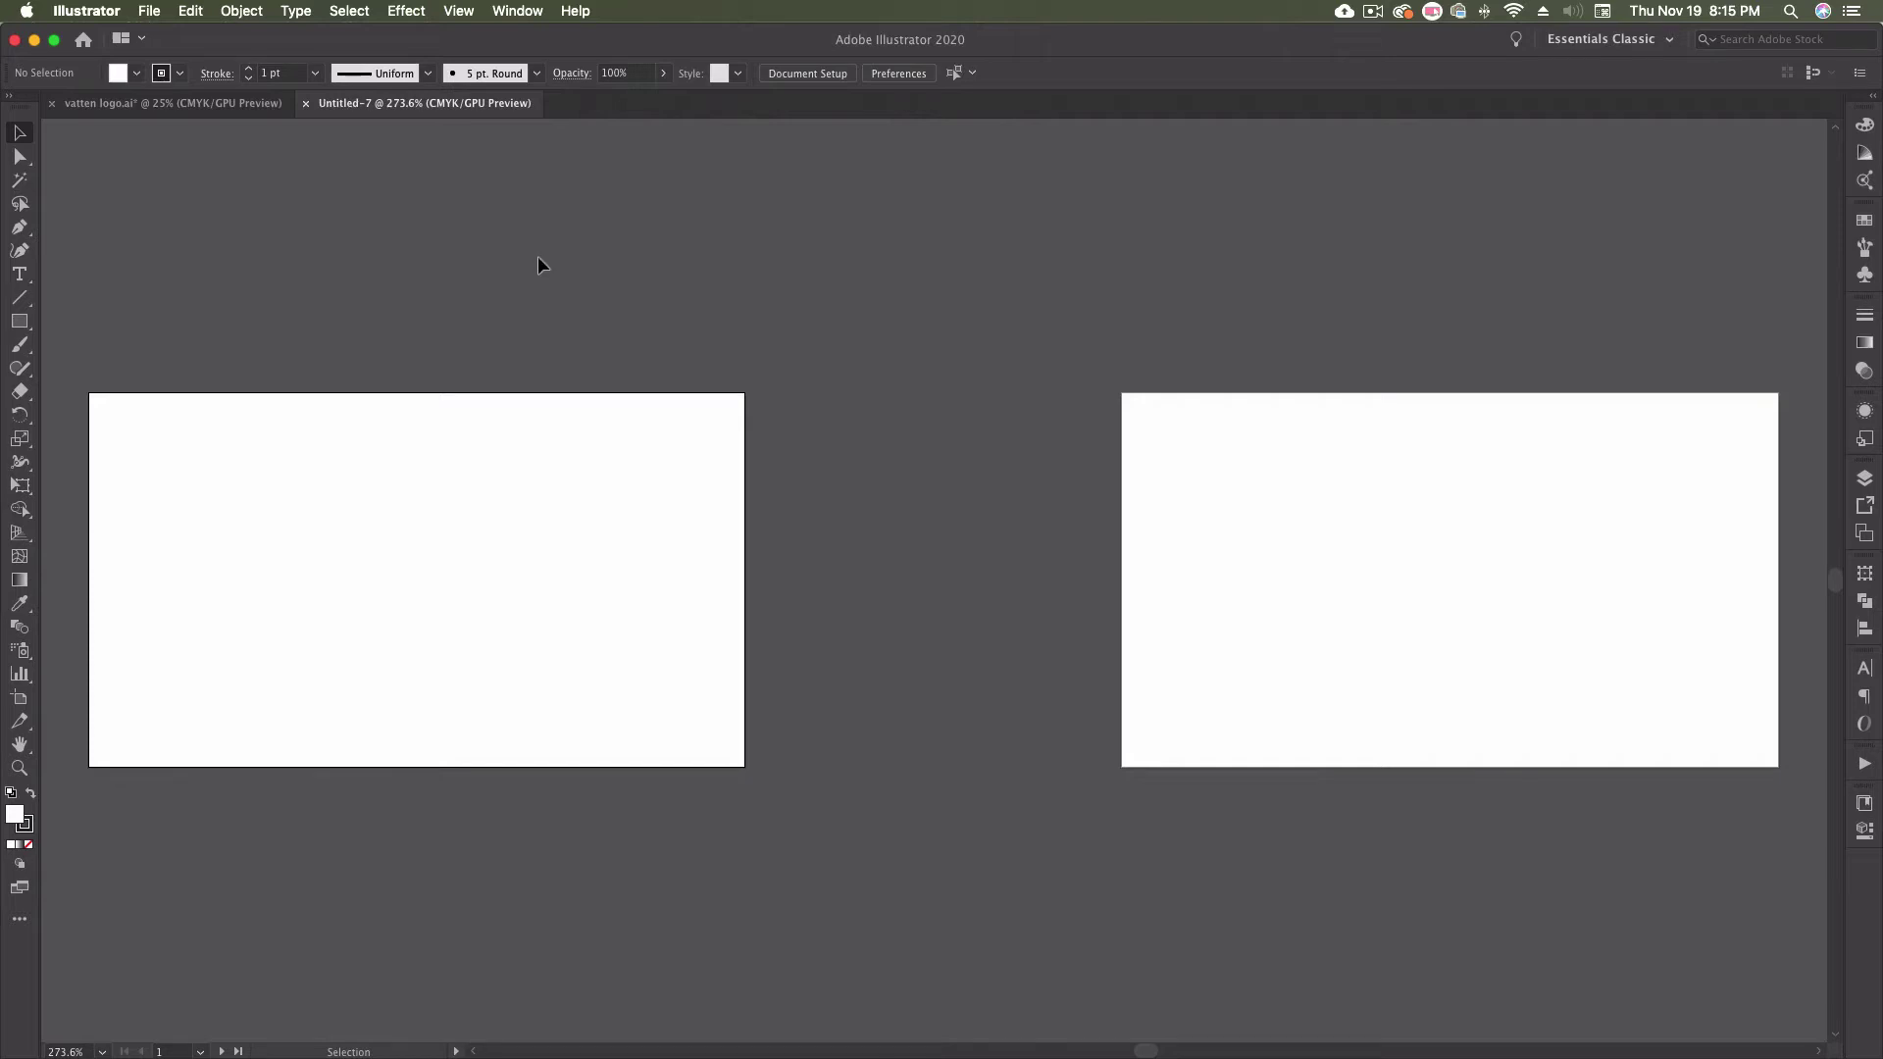
- Place 3.5X2.jpg as a linked image over the first artboard, about 3.4 in wide, starting at the artboard's upper-left corner
click(149, 10)
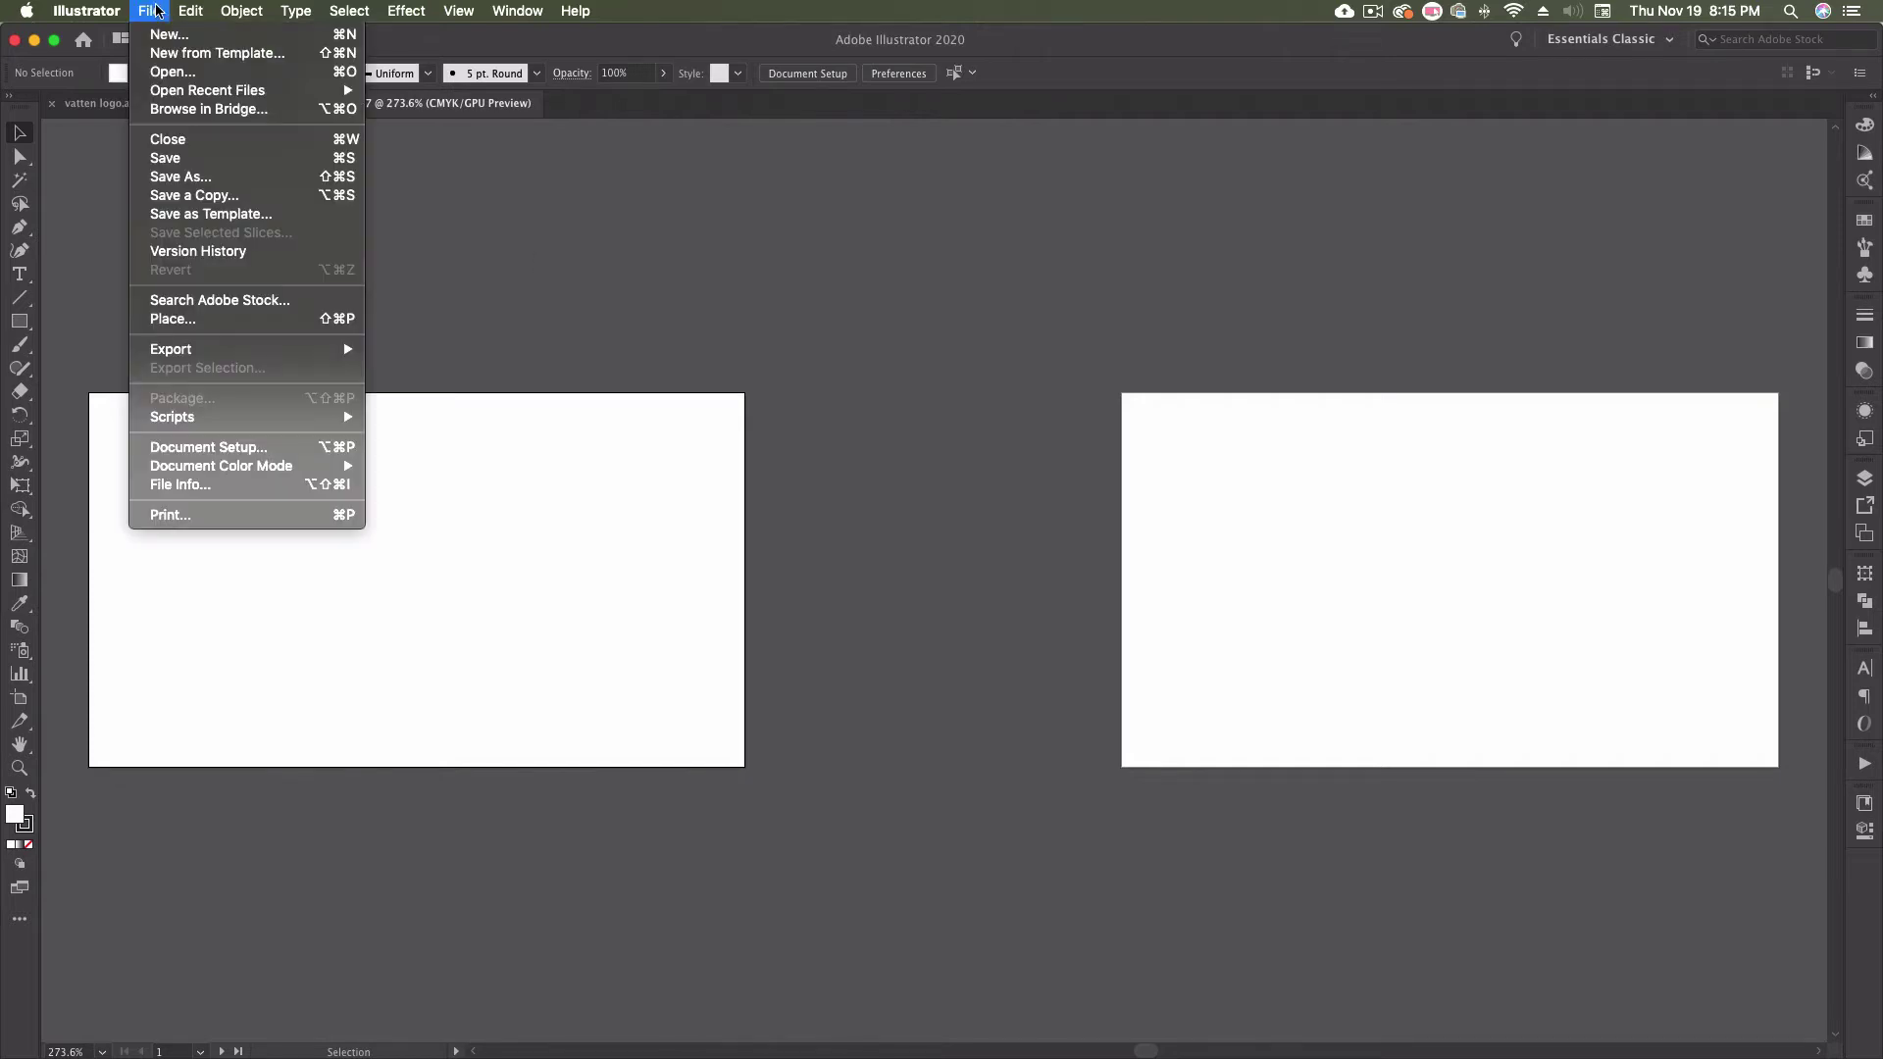
click(255, 319)
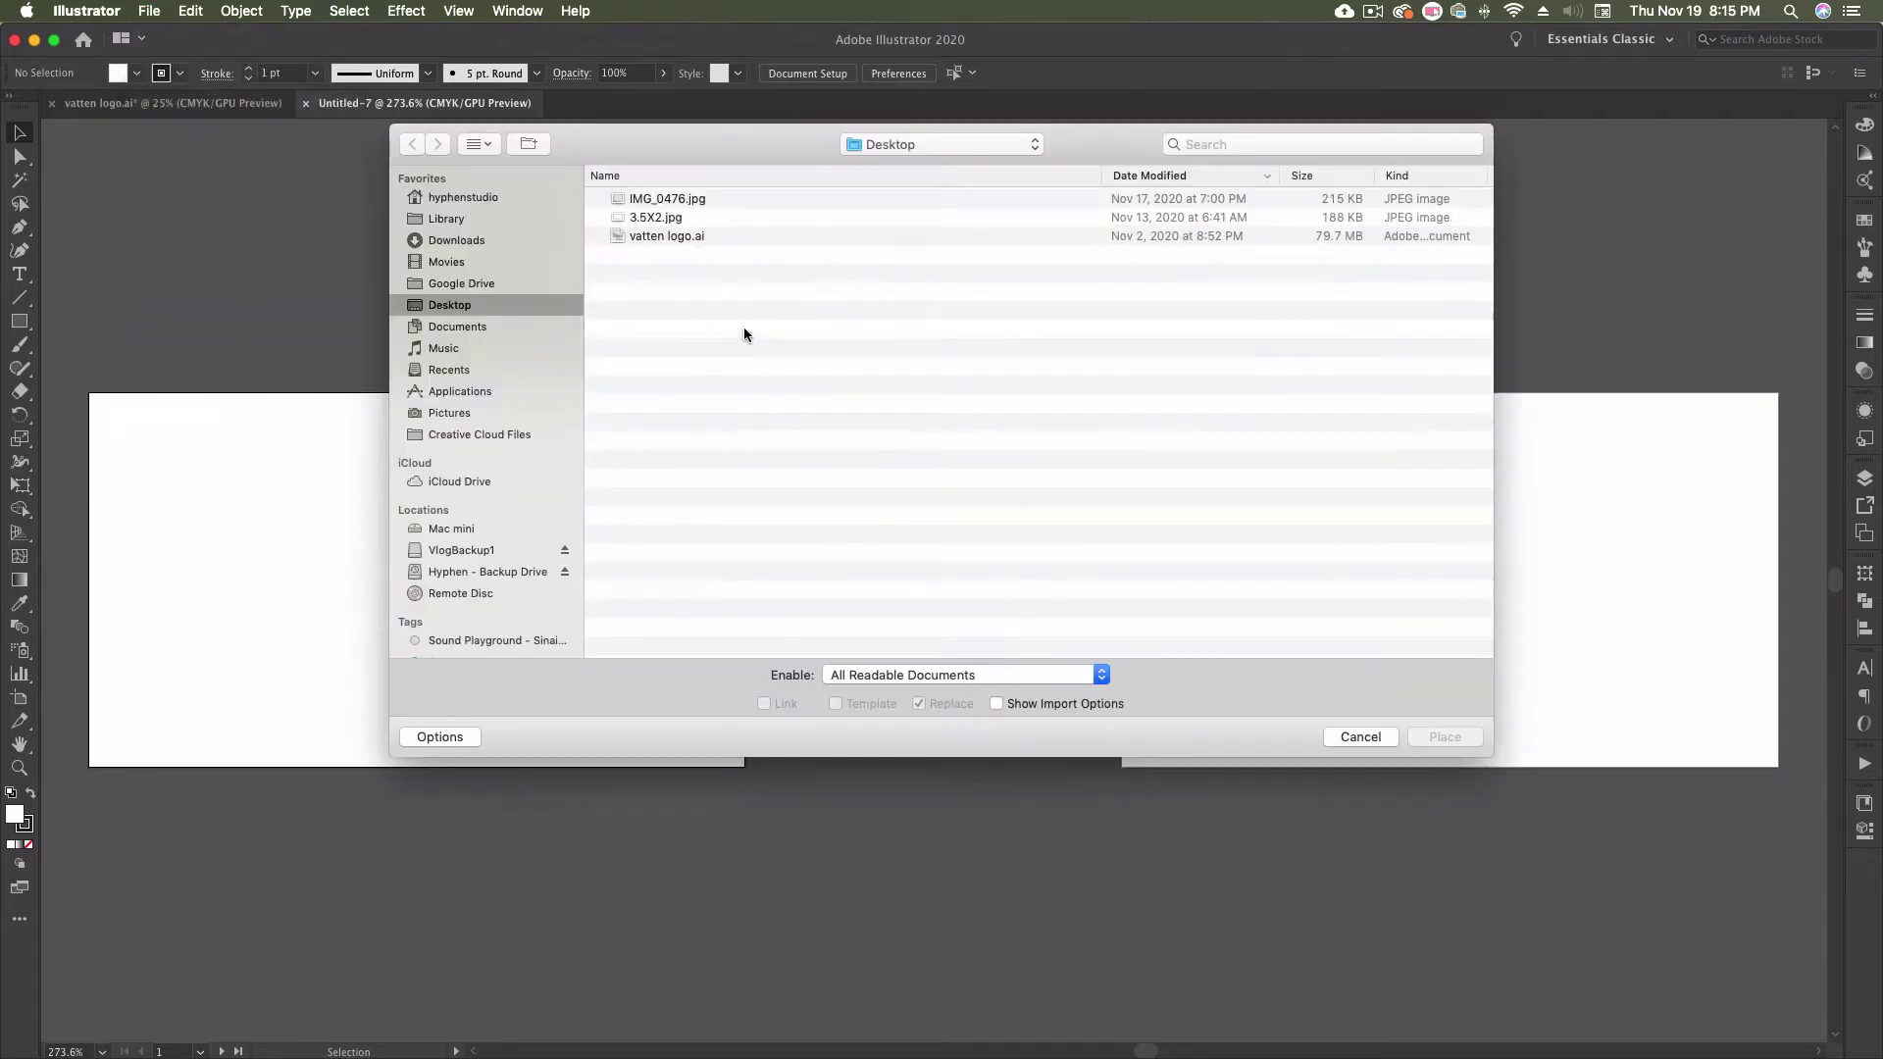
click(674, 217)
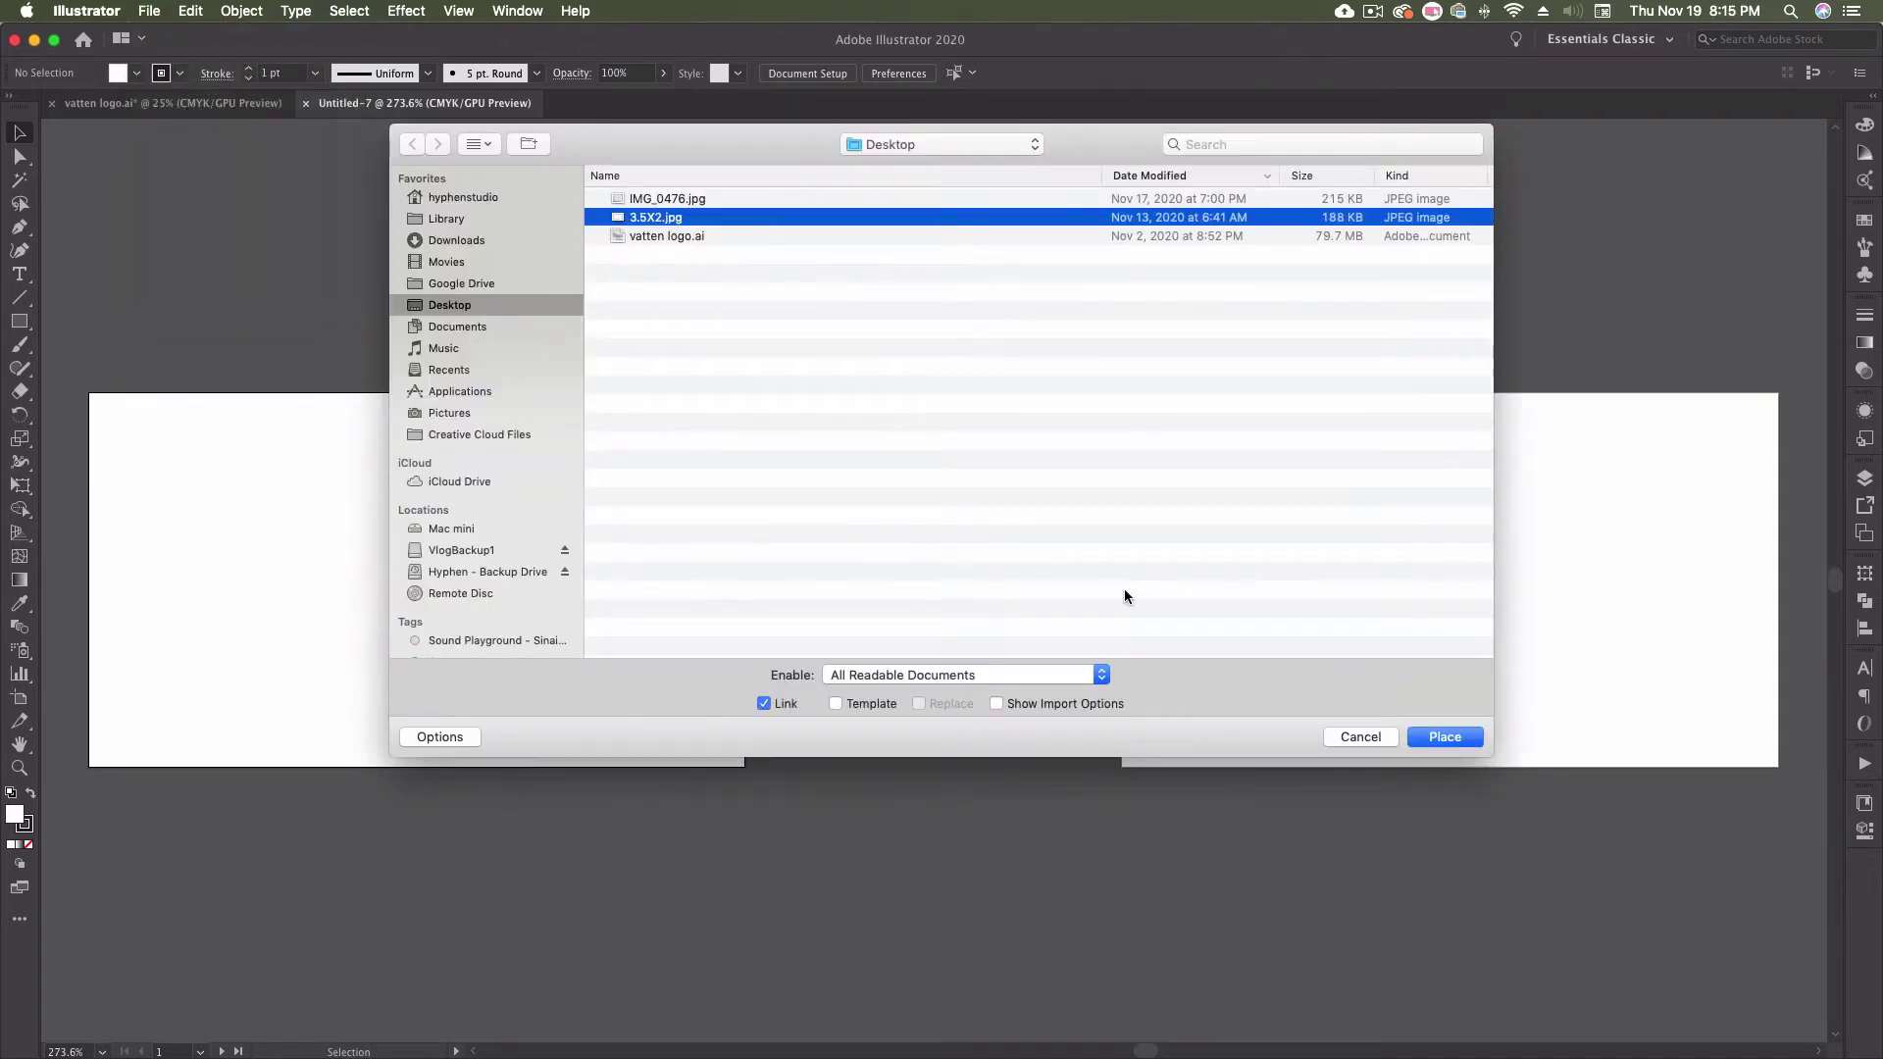
click(1440, 737)
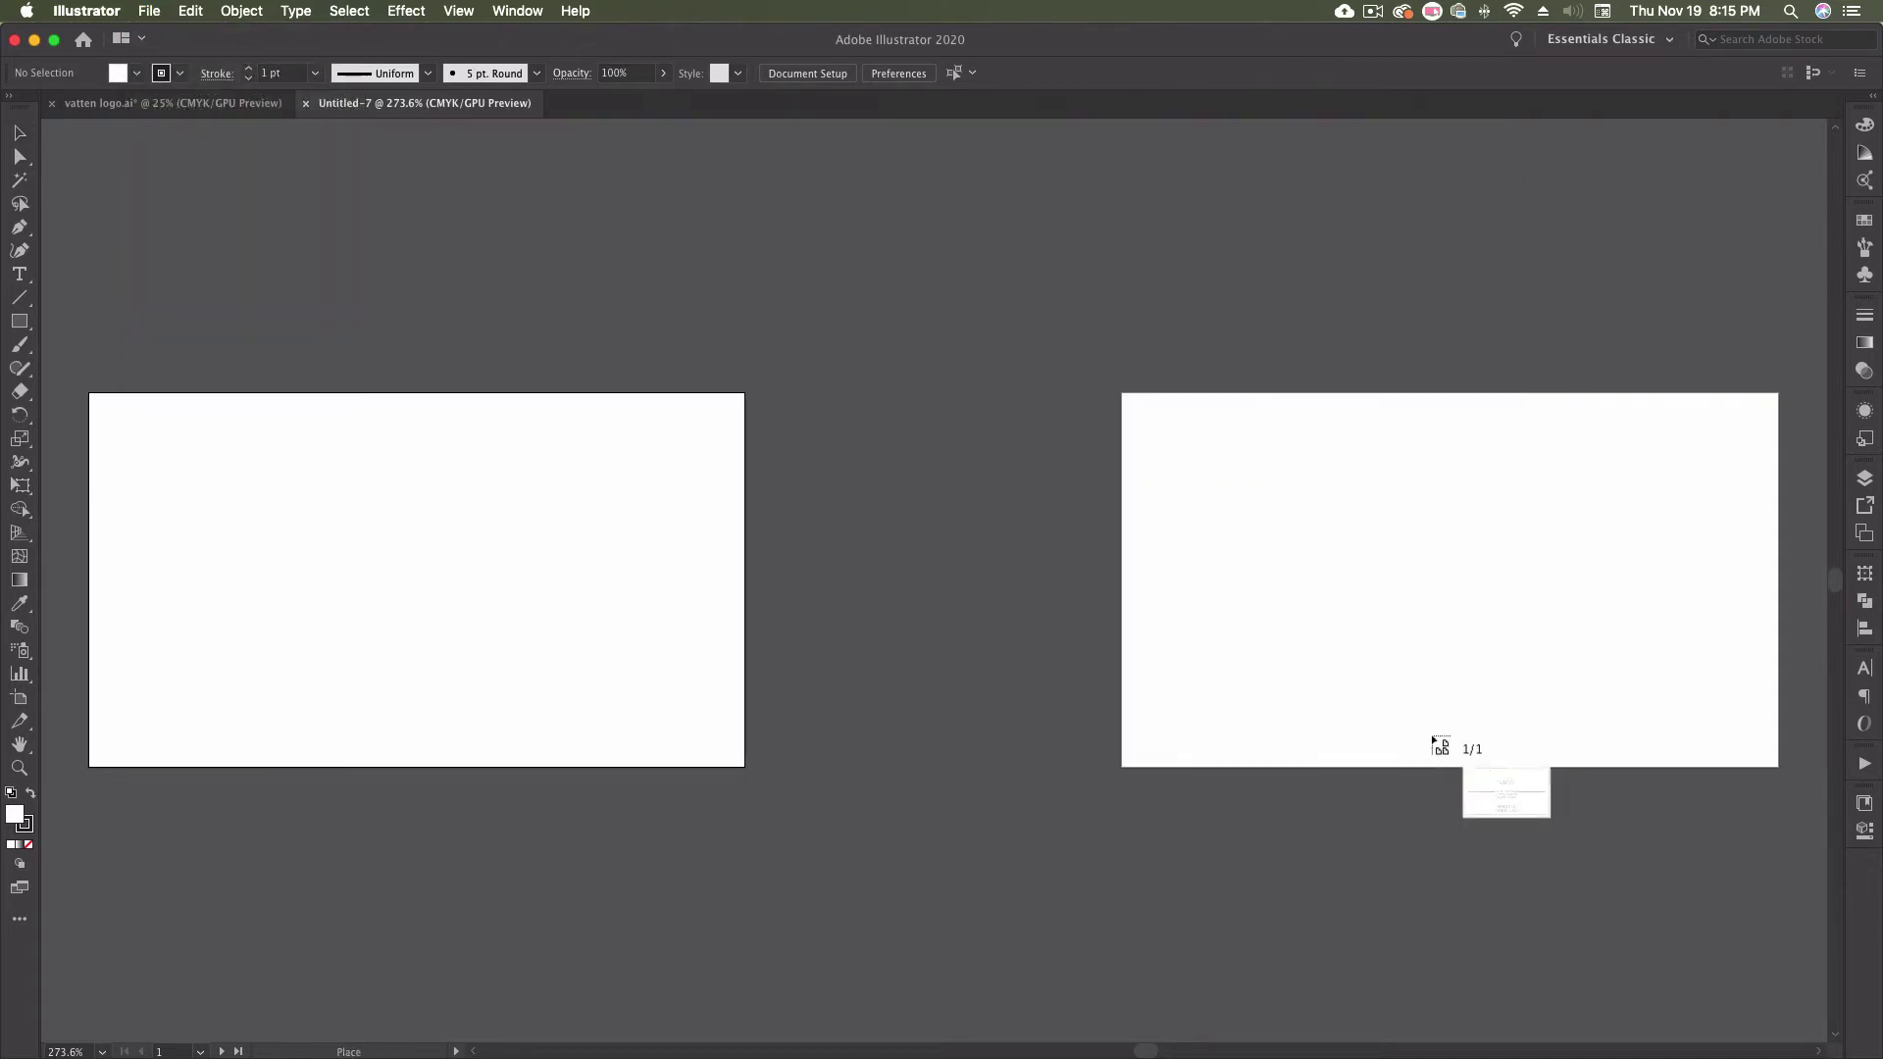
drag(91, 394, 731, 769)
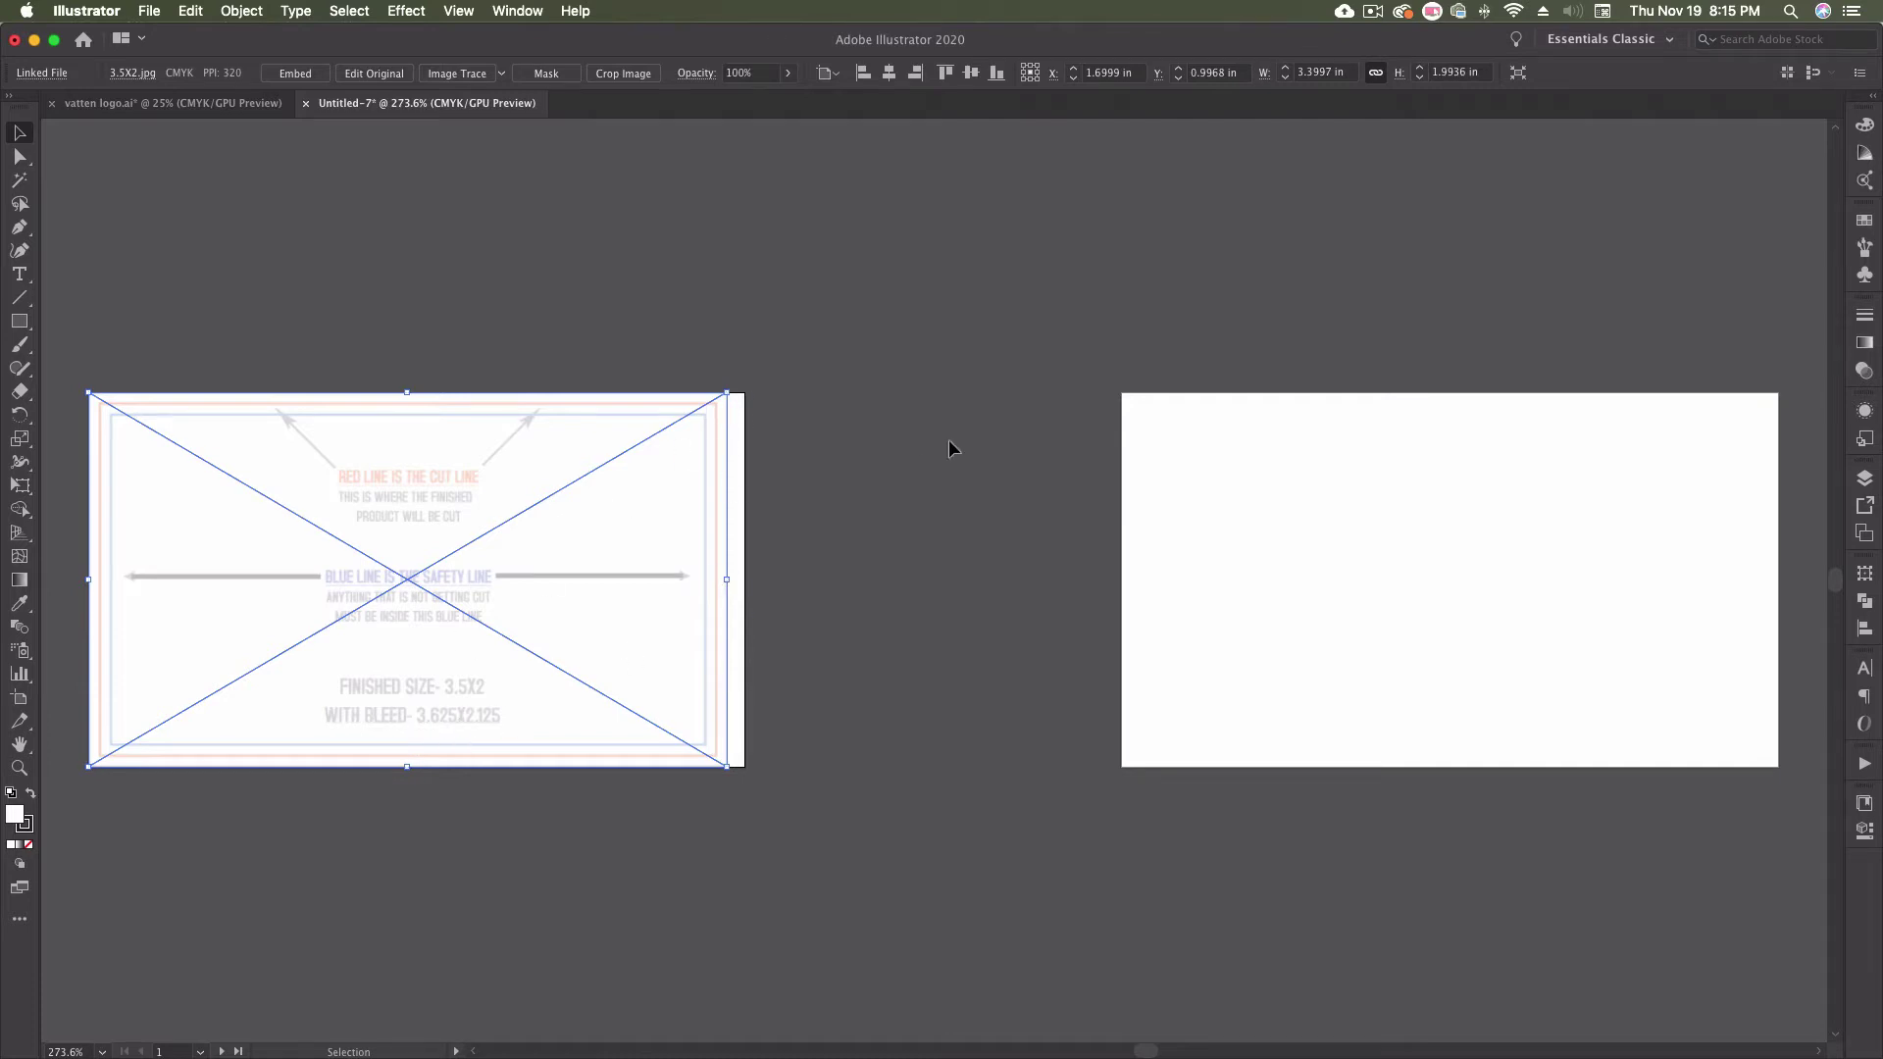
- Set the template image's width to 3.625 in with proportions constrained, and centre it horizontally and vertically on the first artboard
click(1298, 70)
text(3.625)
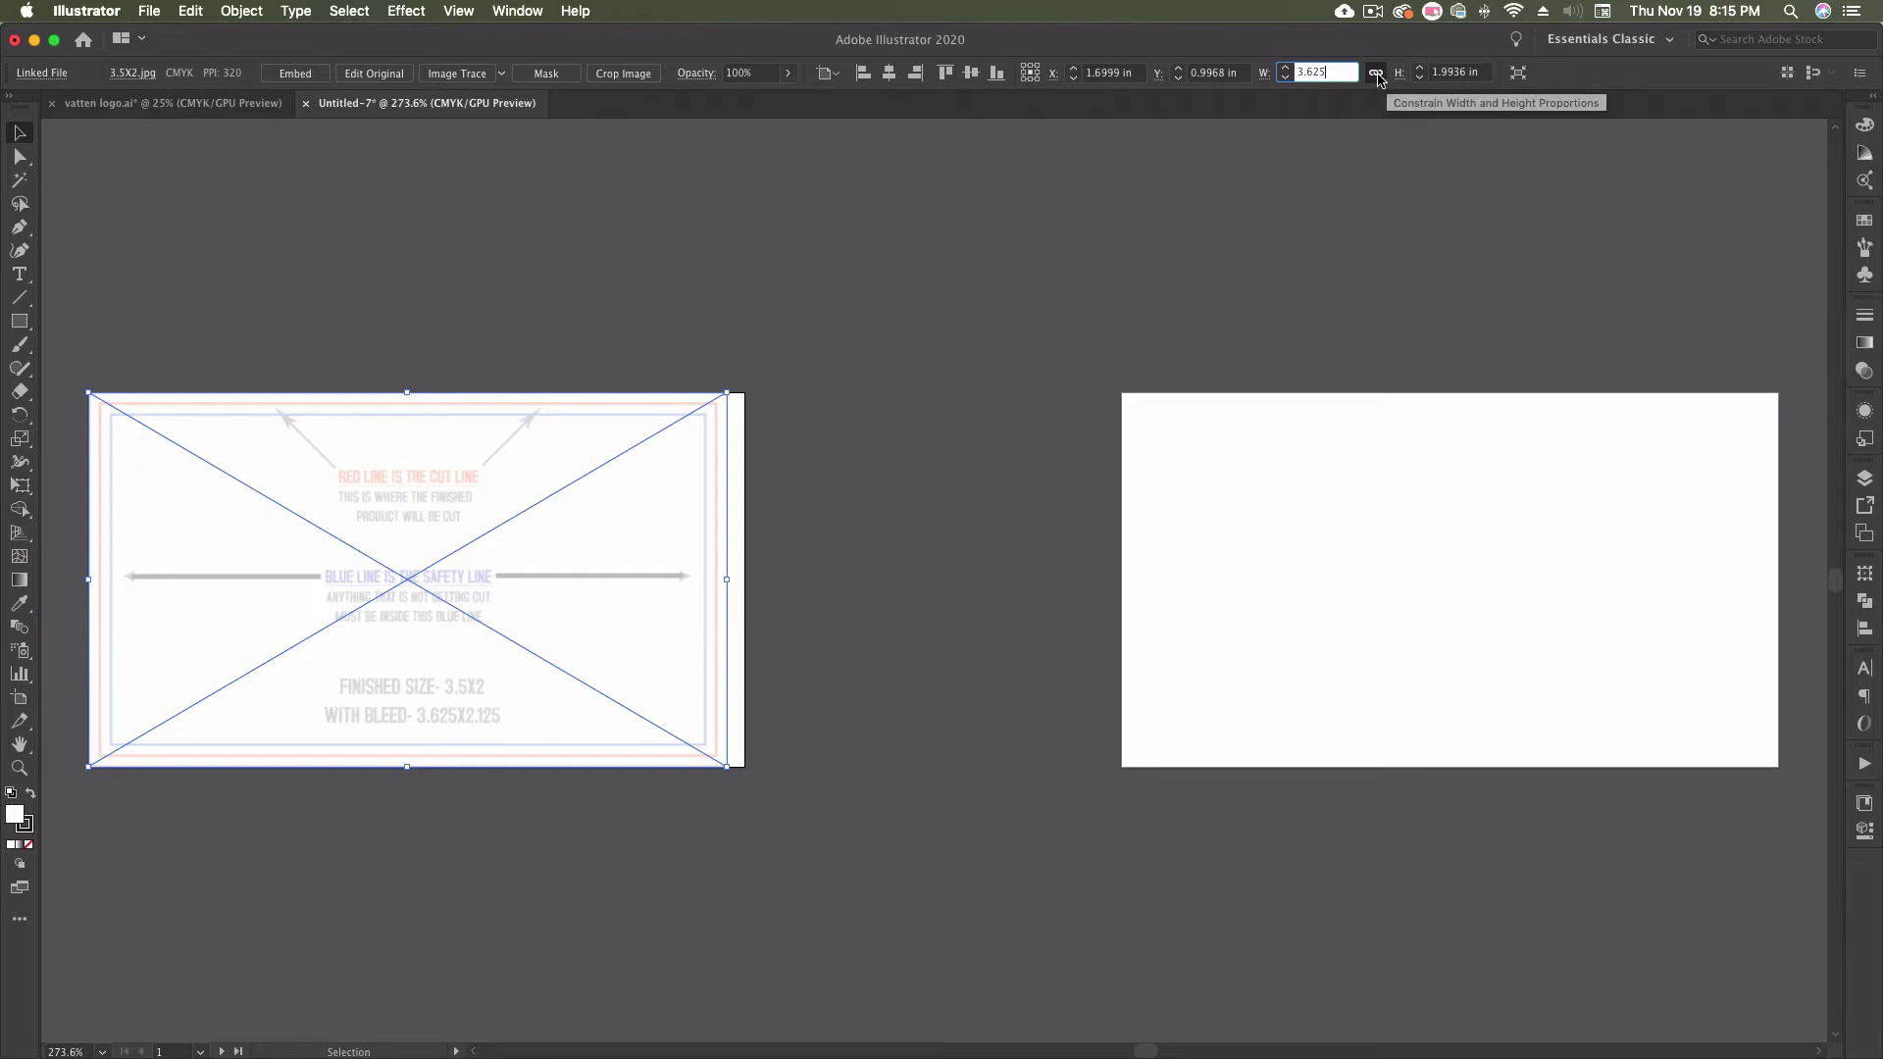
key(Tab)
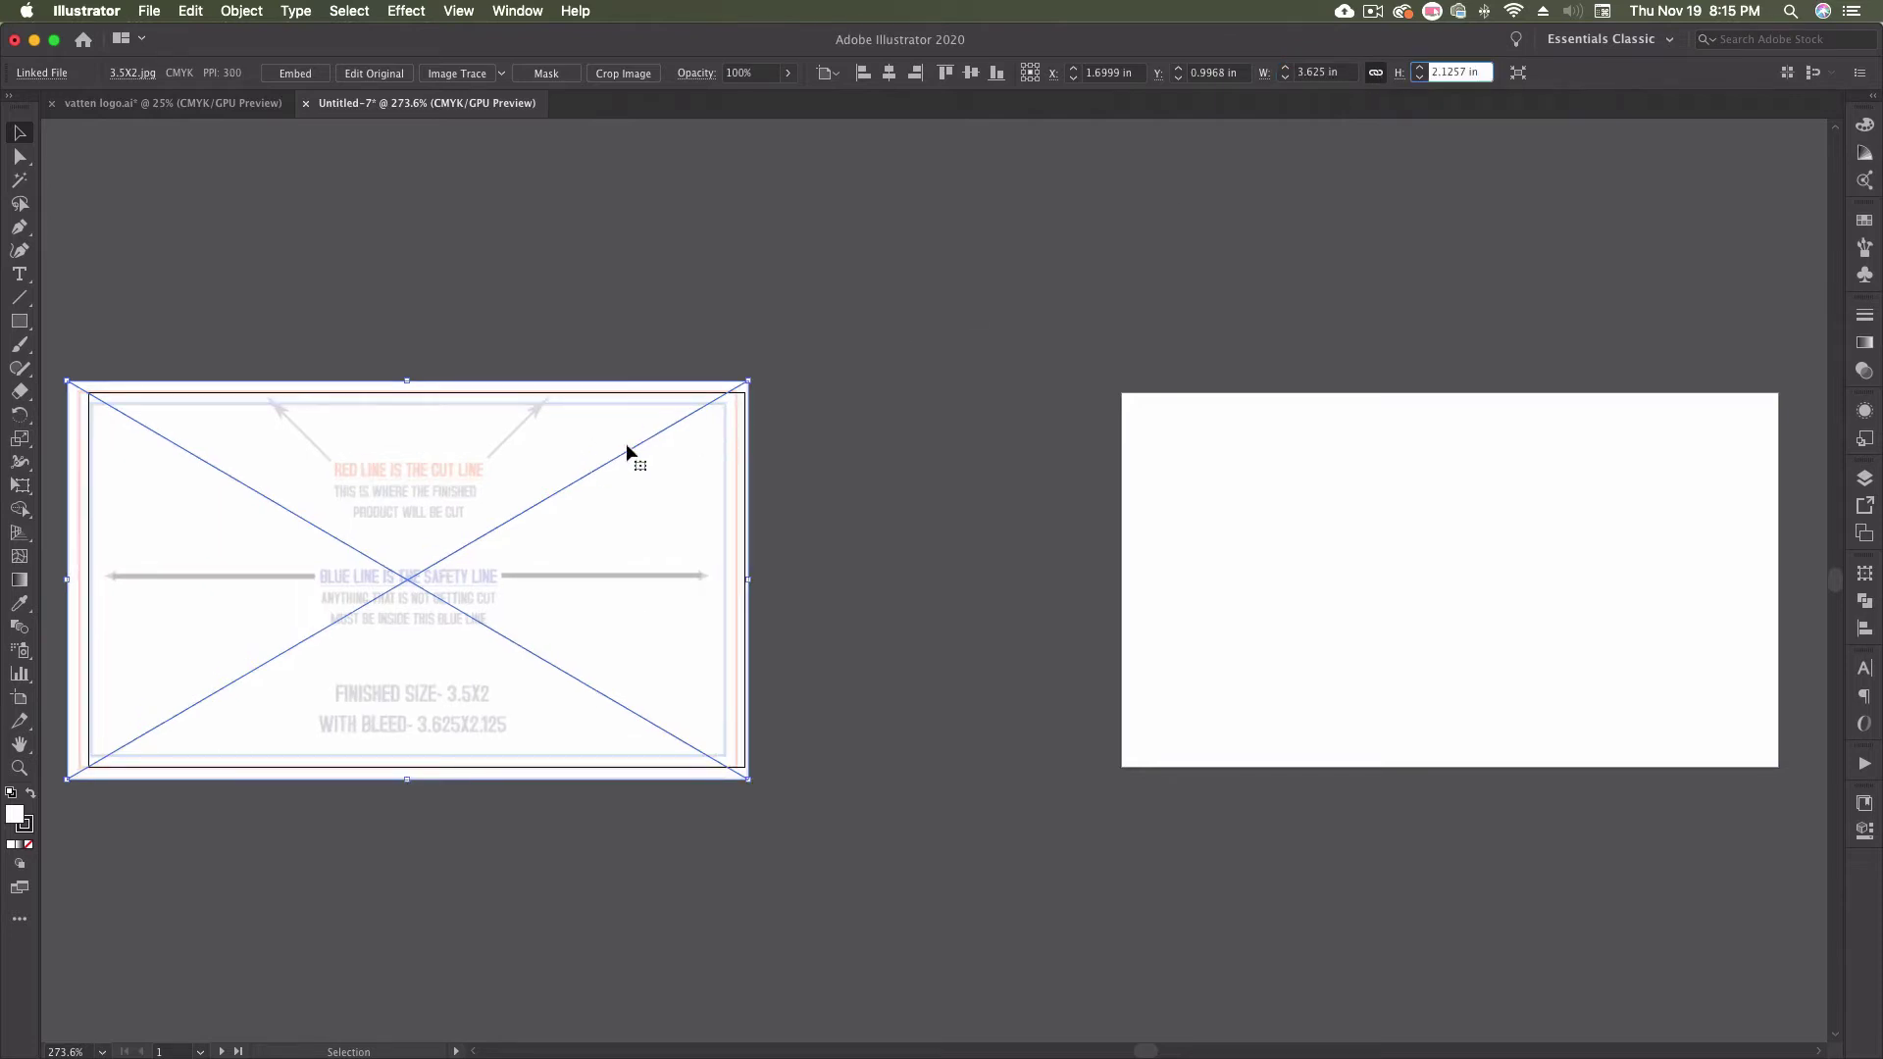
drag(648, 311, 780, 422)
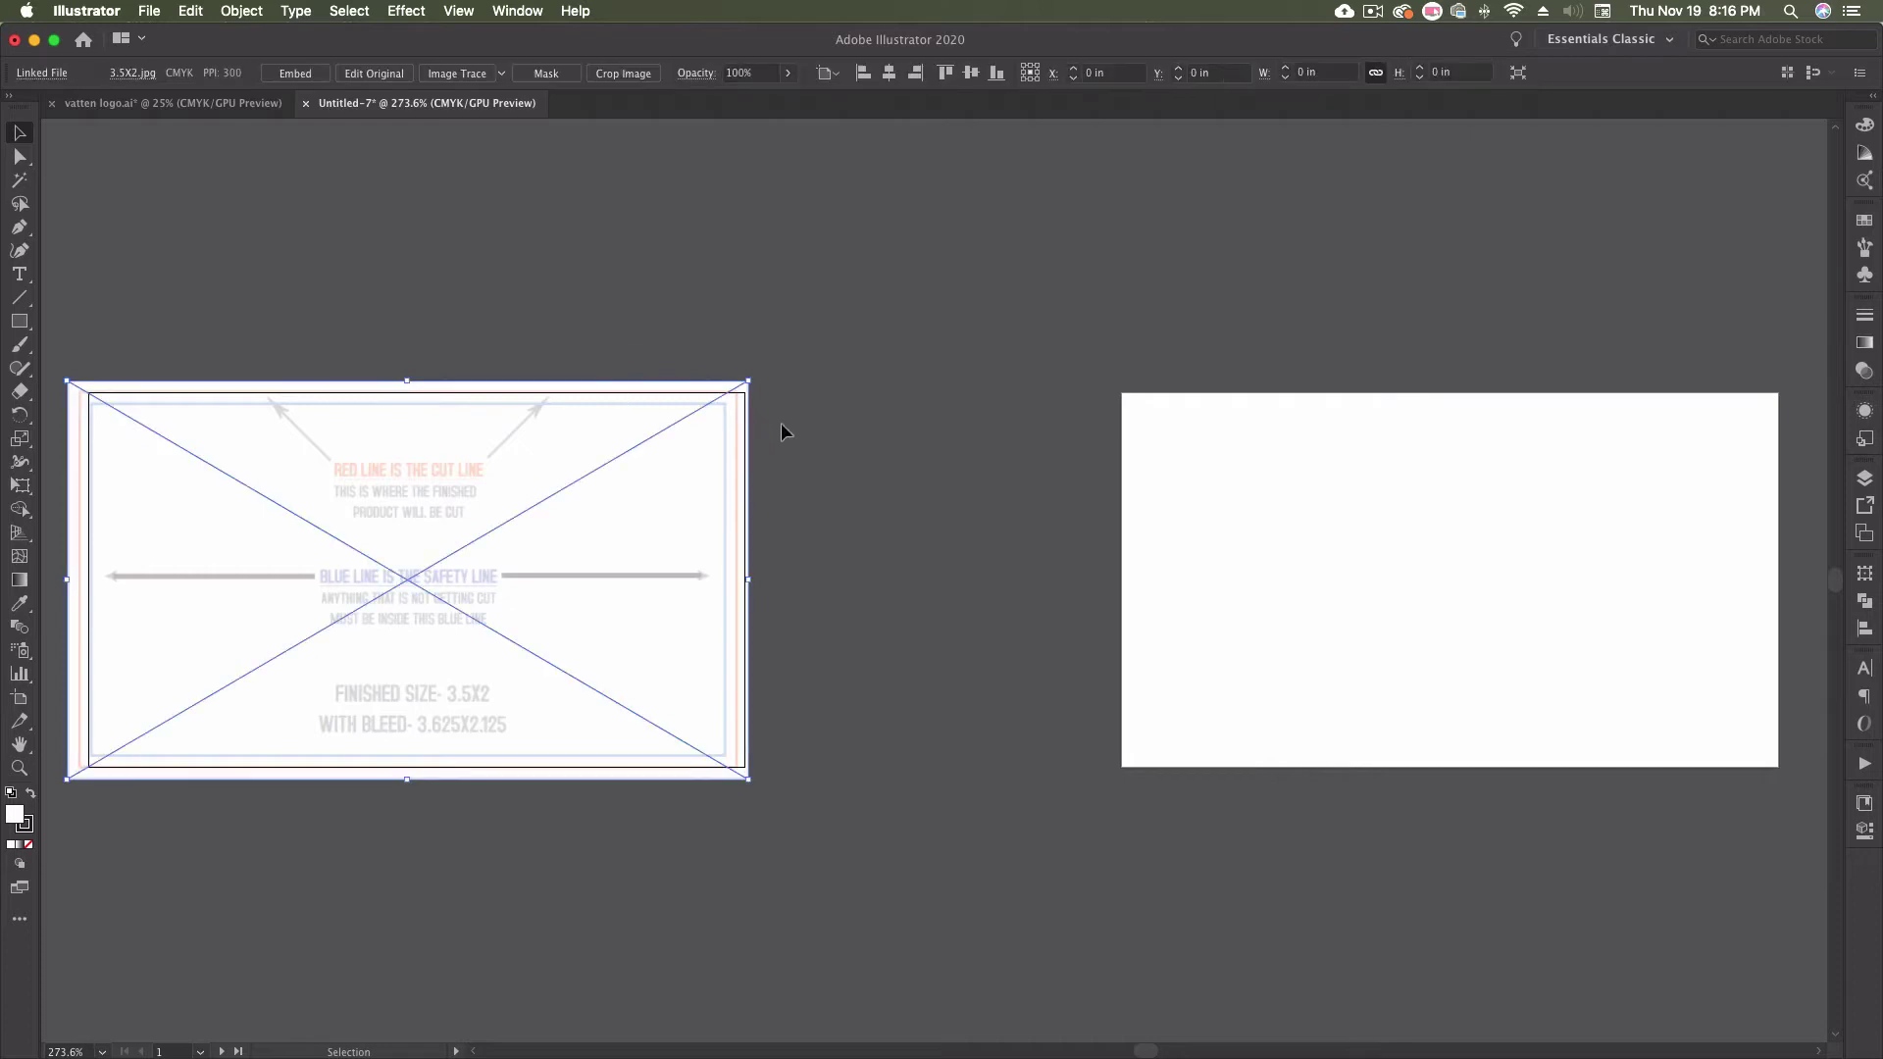
click(889, 71)
click(970, 71)
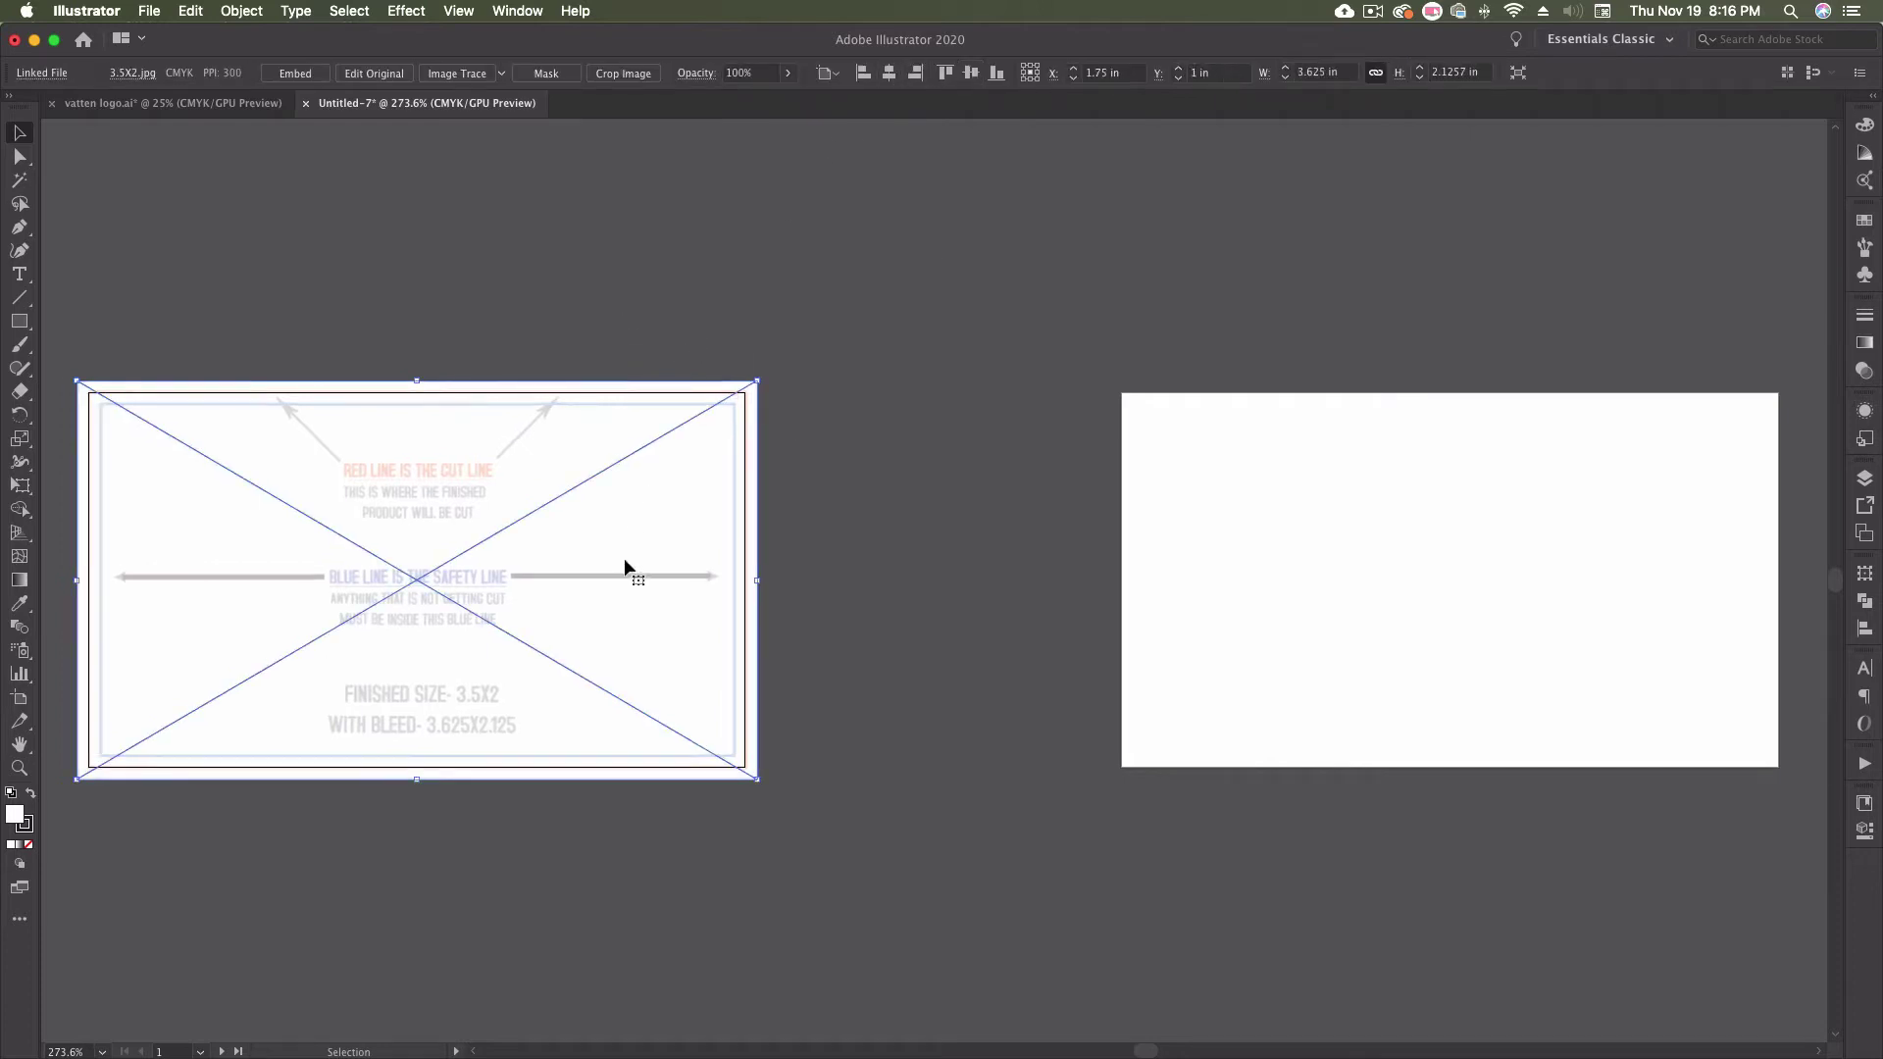
- Copy the template image straight across so it is centred on the second artboard, and toggle Smart Guides
alt+shift+drag(605, 571, 1633, 620)
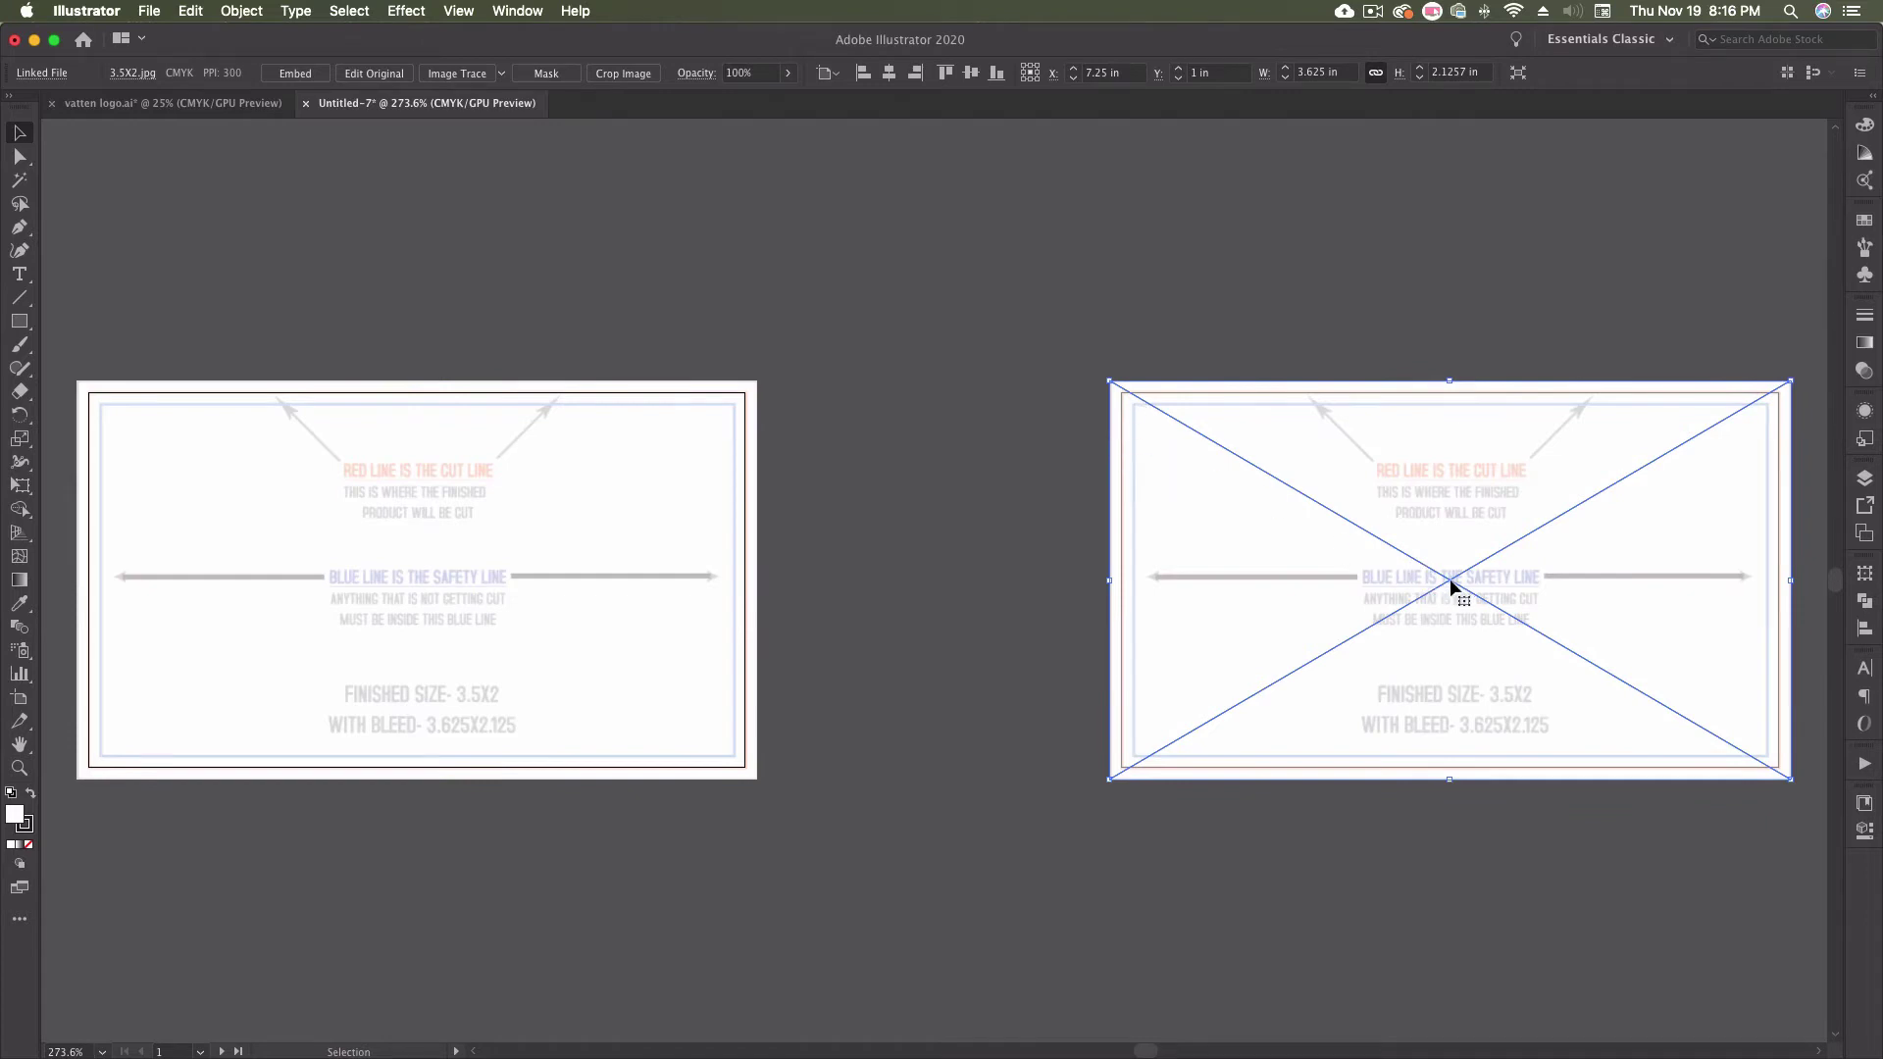
click(458, 11)
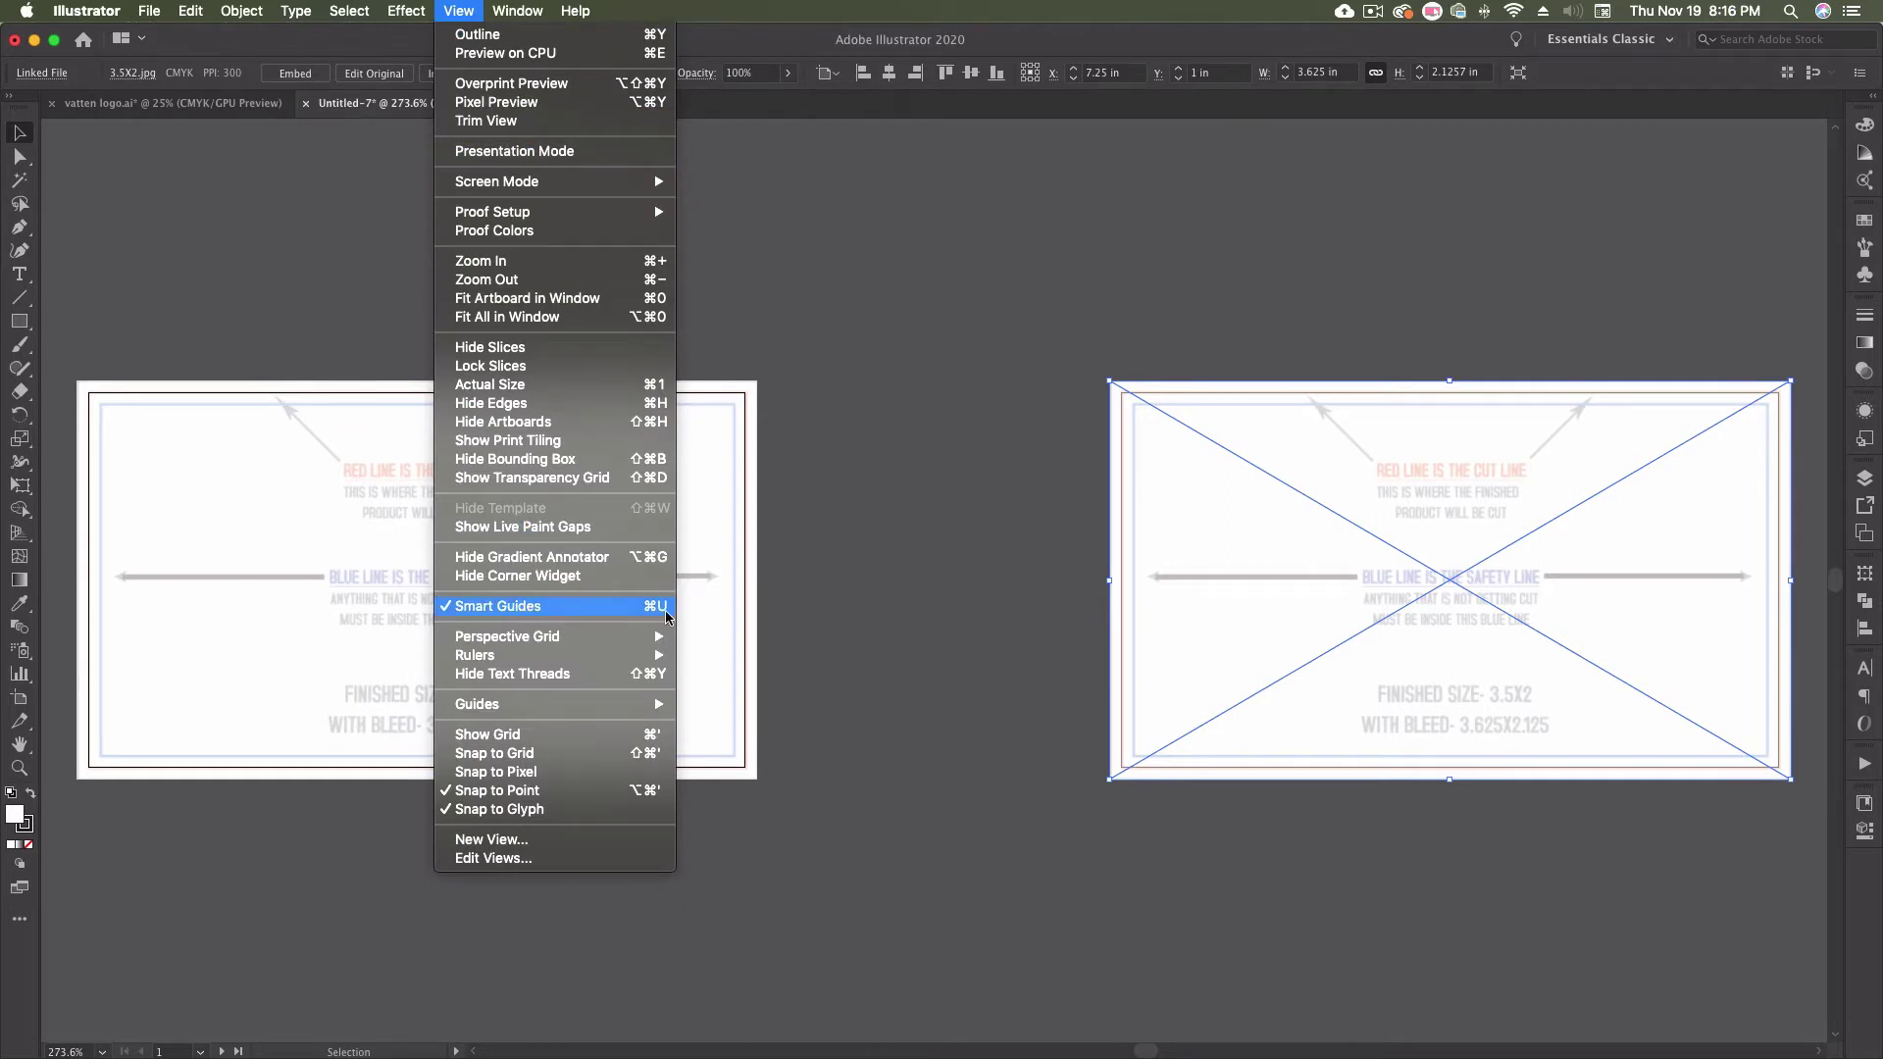
click(490, 606)
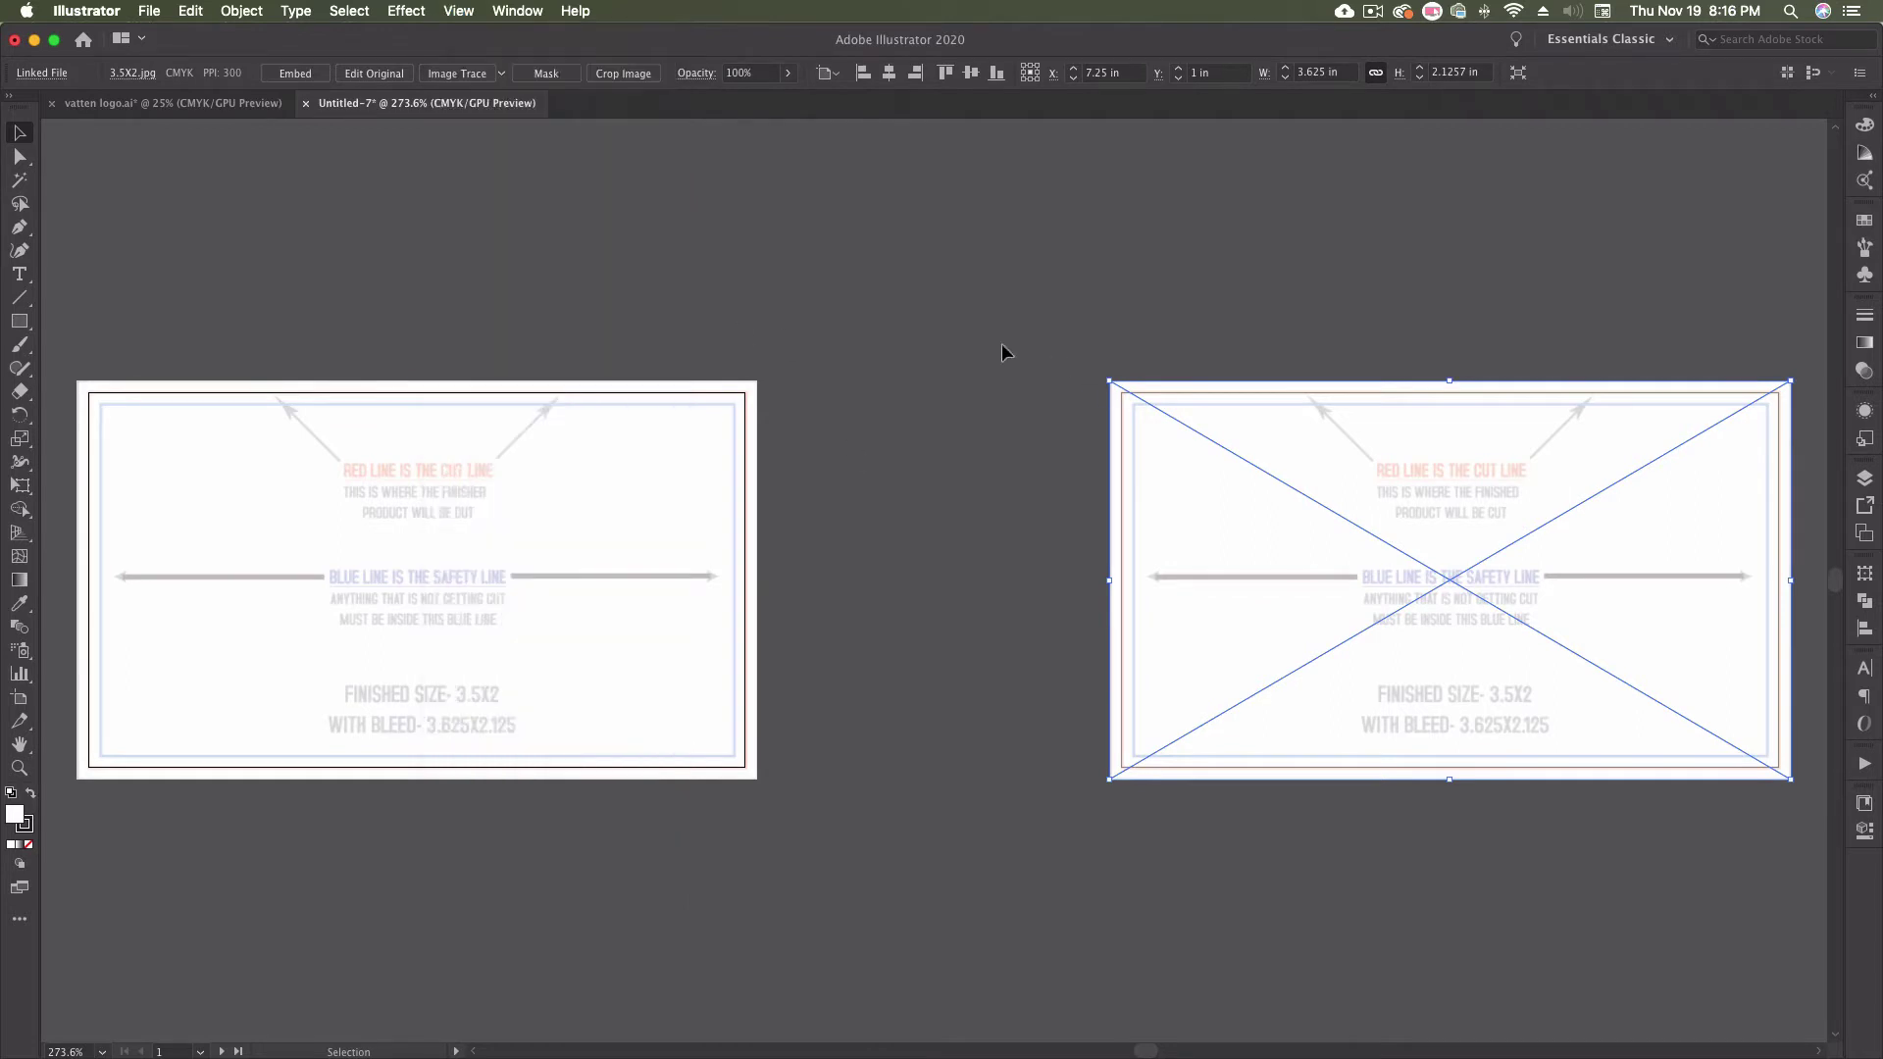
click(957, 443)
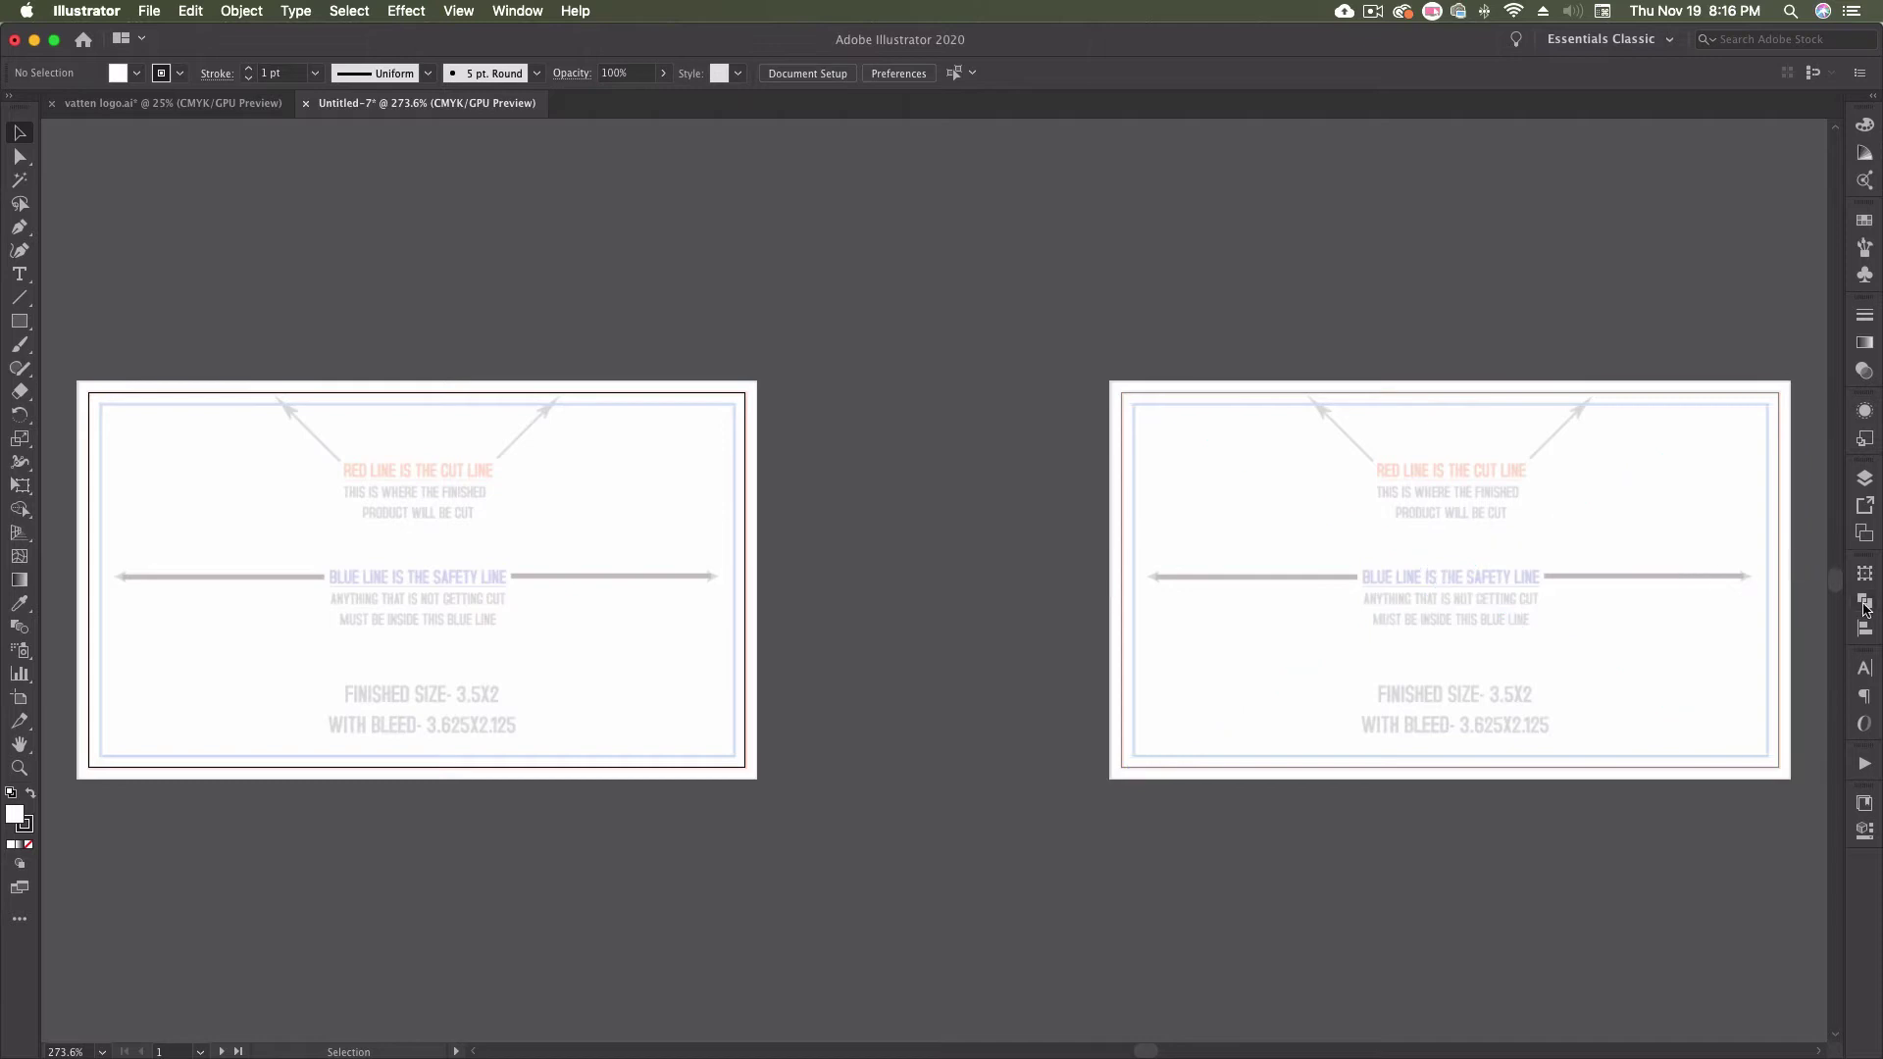
- Turn Layer 1 into a template layer with images dimmed to 50%, and add a new layer above it
click(1864, 477)
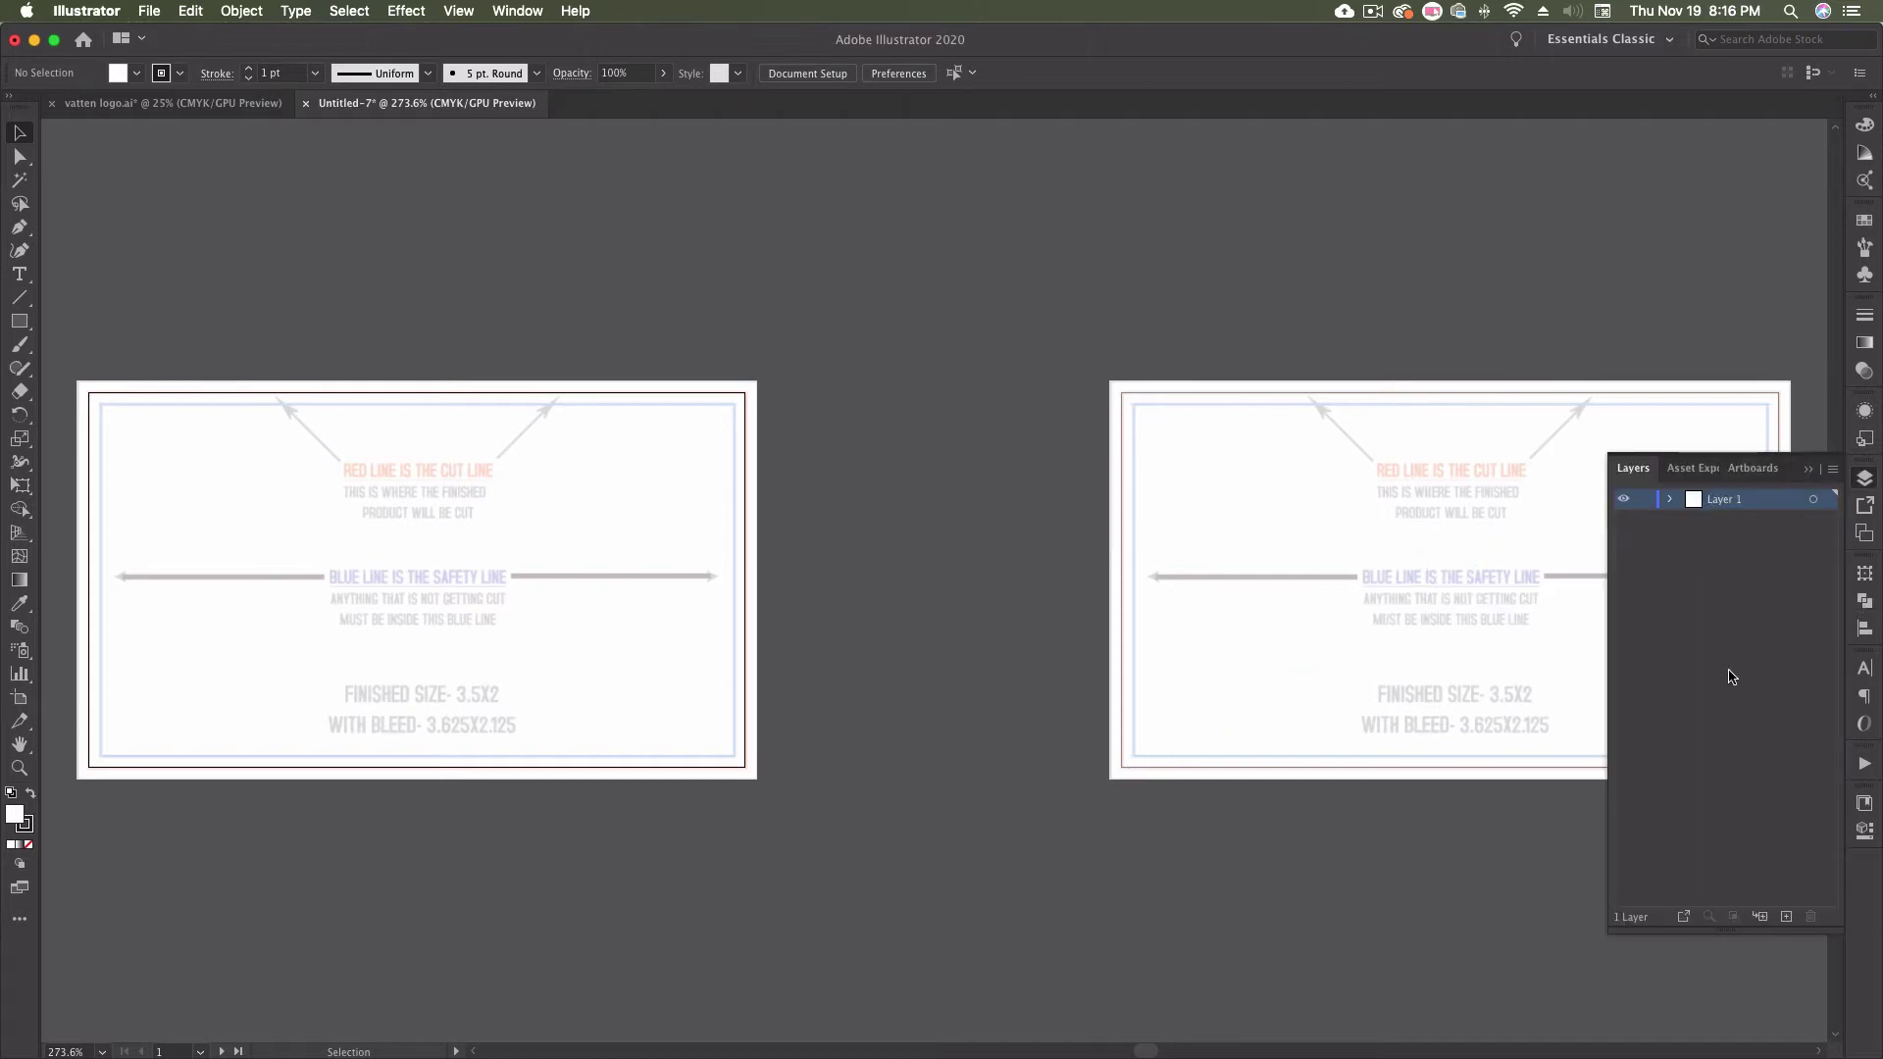
double_click(1756, 500)
click(855, 539)
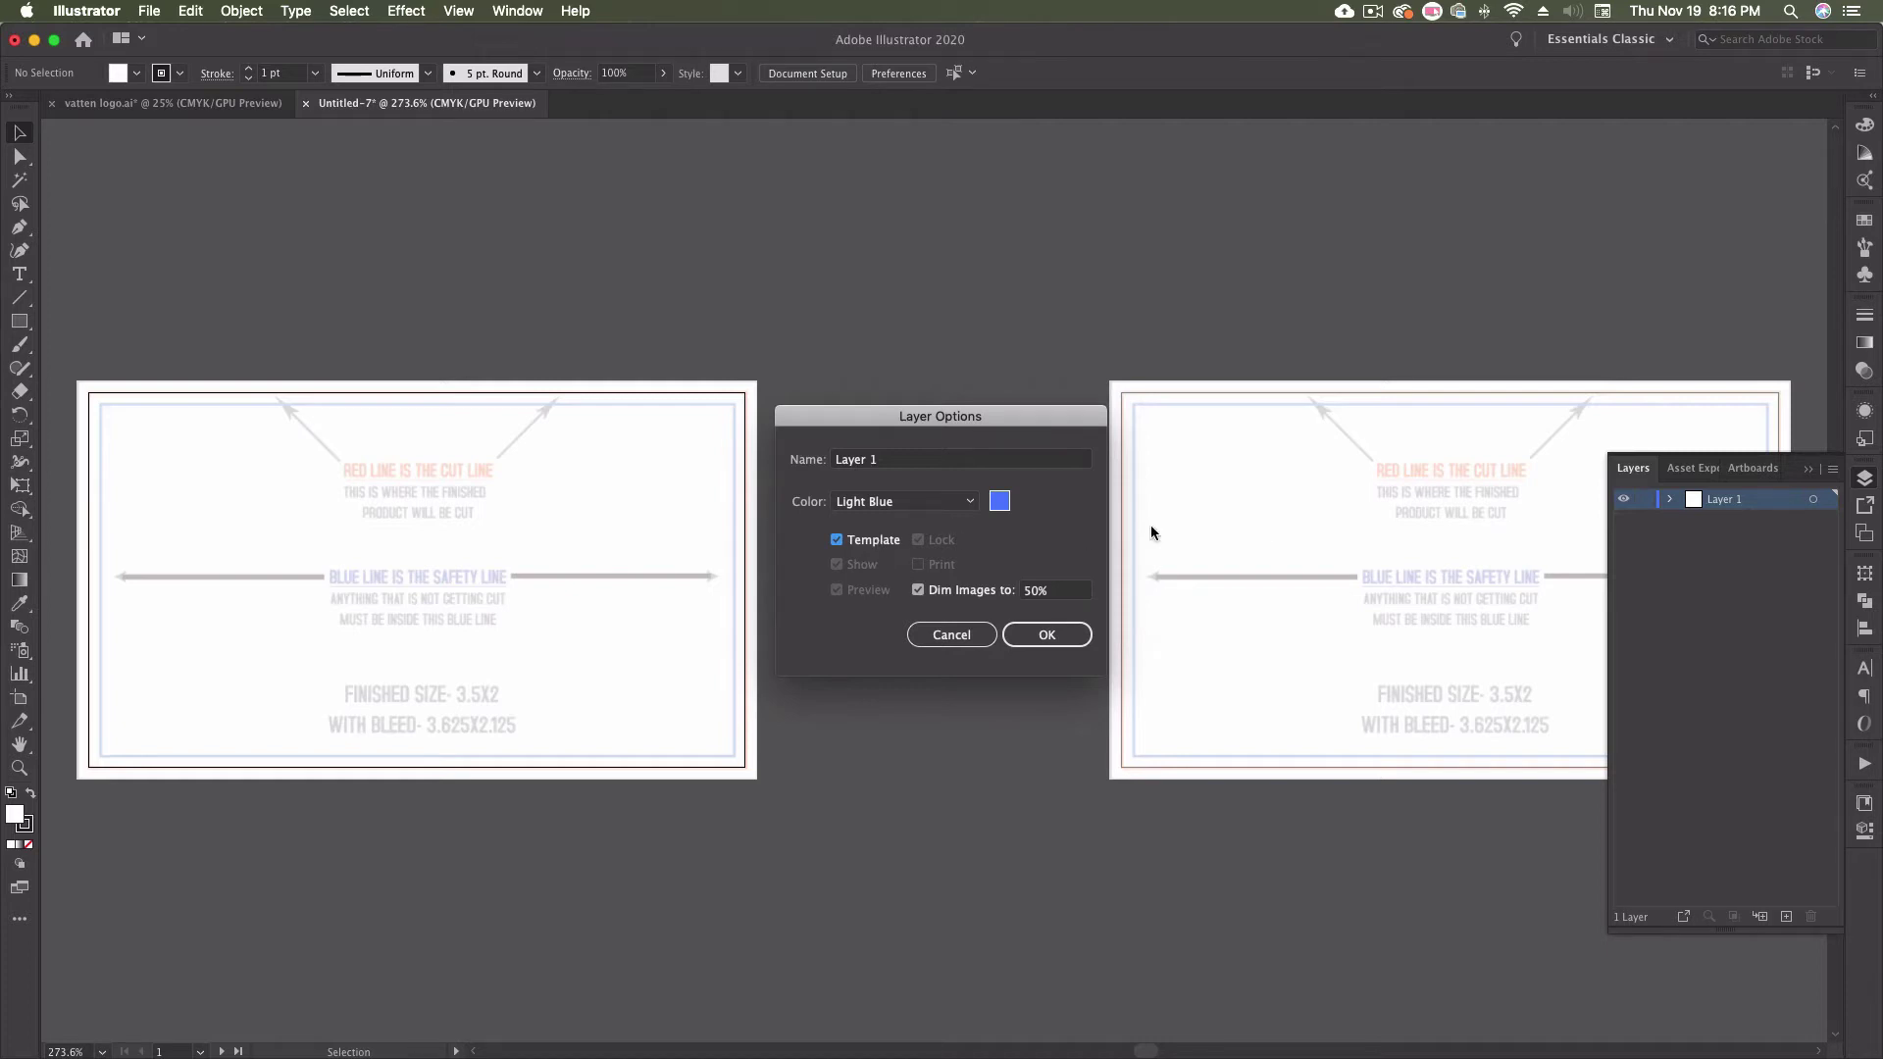
click(1054, 637)
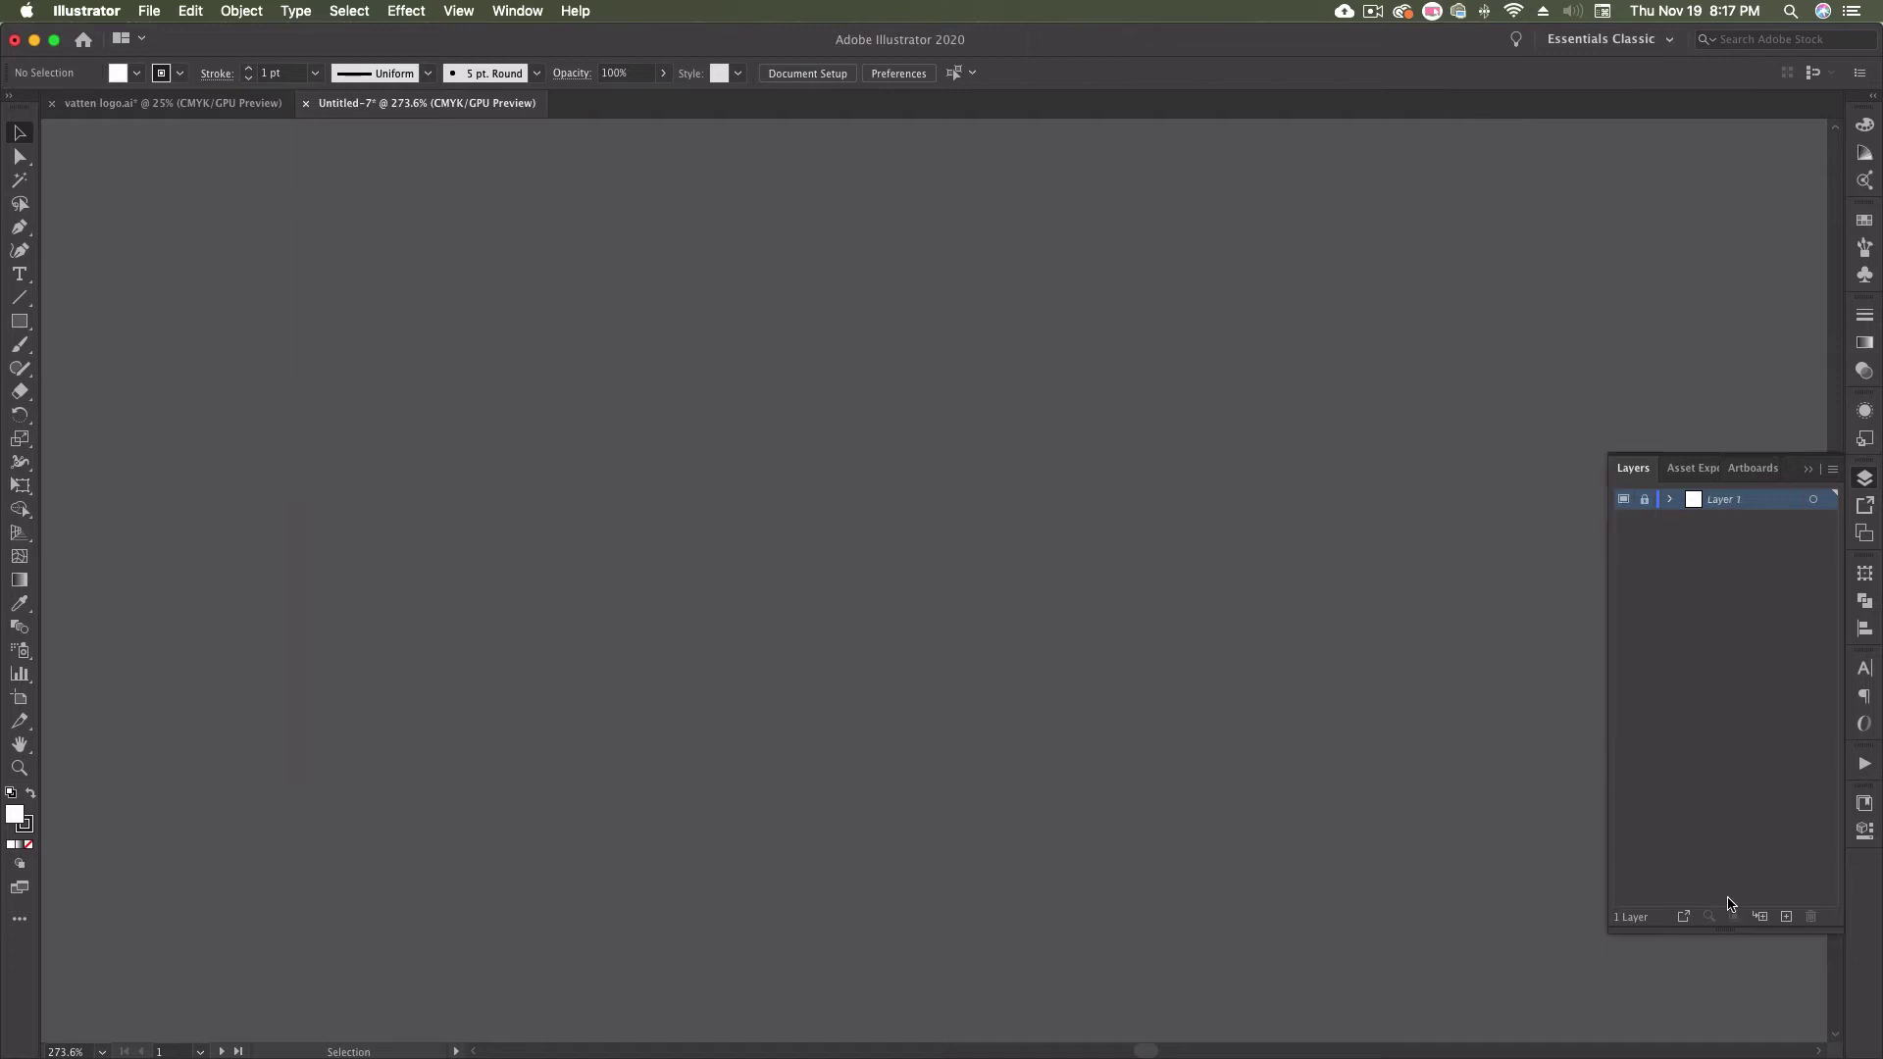
click(1786, 917)
- Place the sketch photo IMG_0476.jpg as a linked image on the new layer, in the empty area above the artboards
click(149, 11)
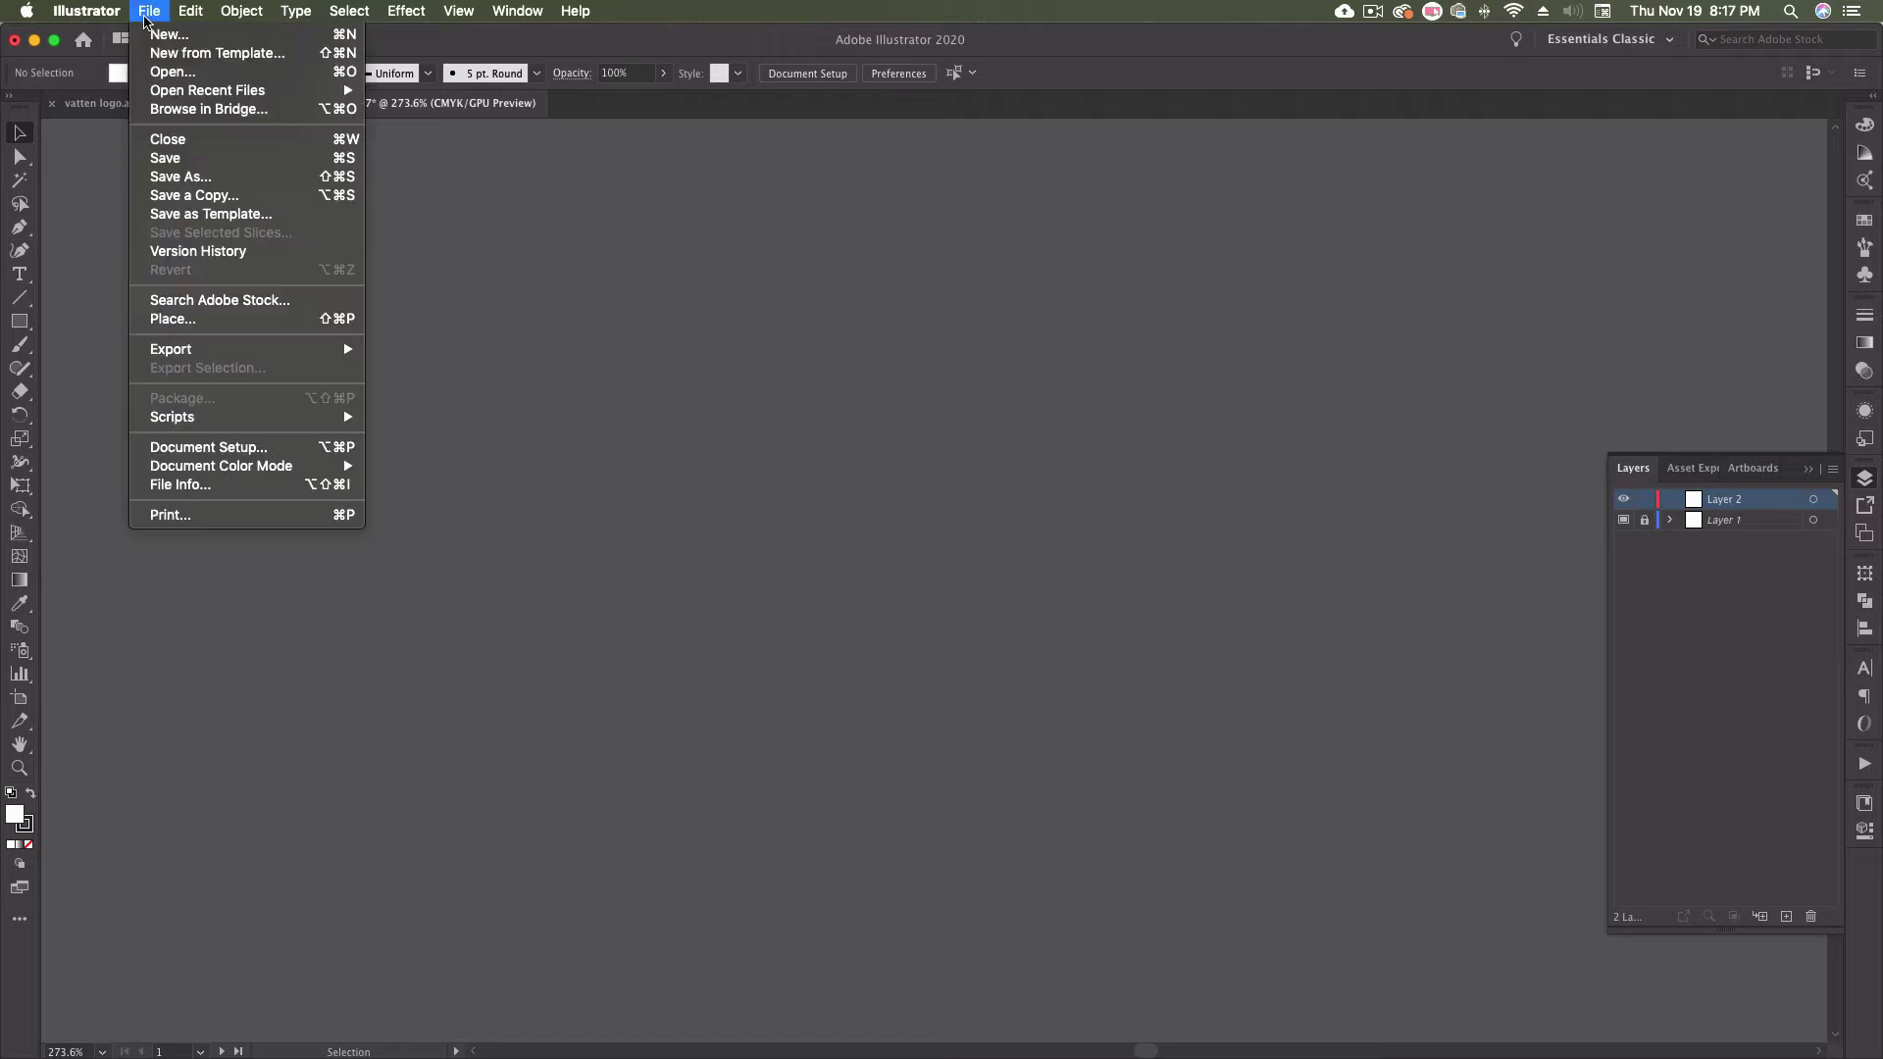
click(260, 323)
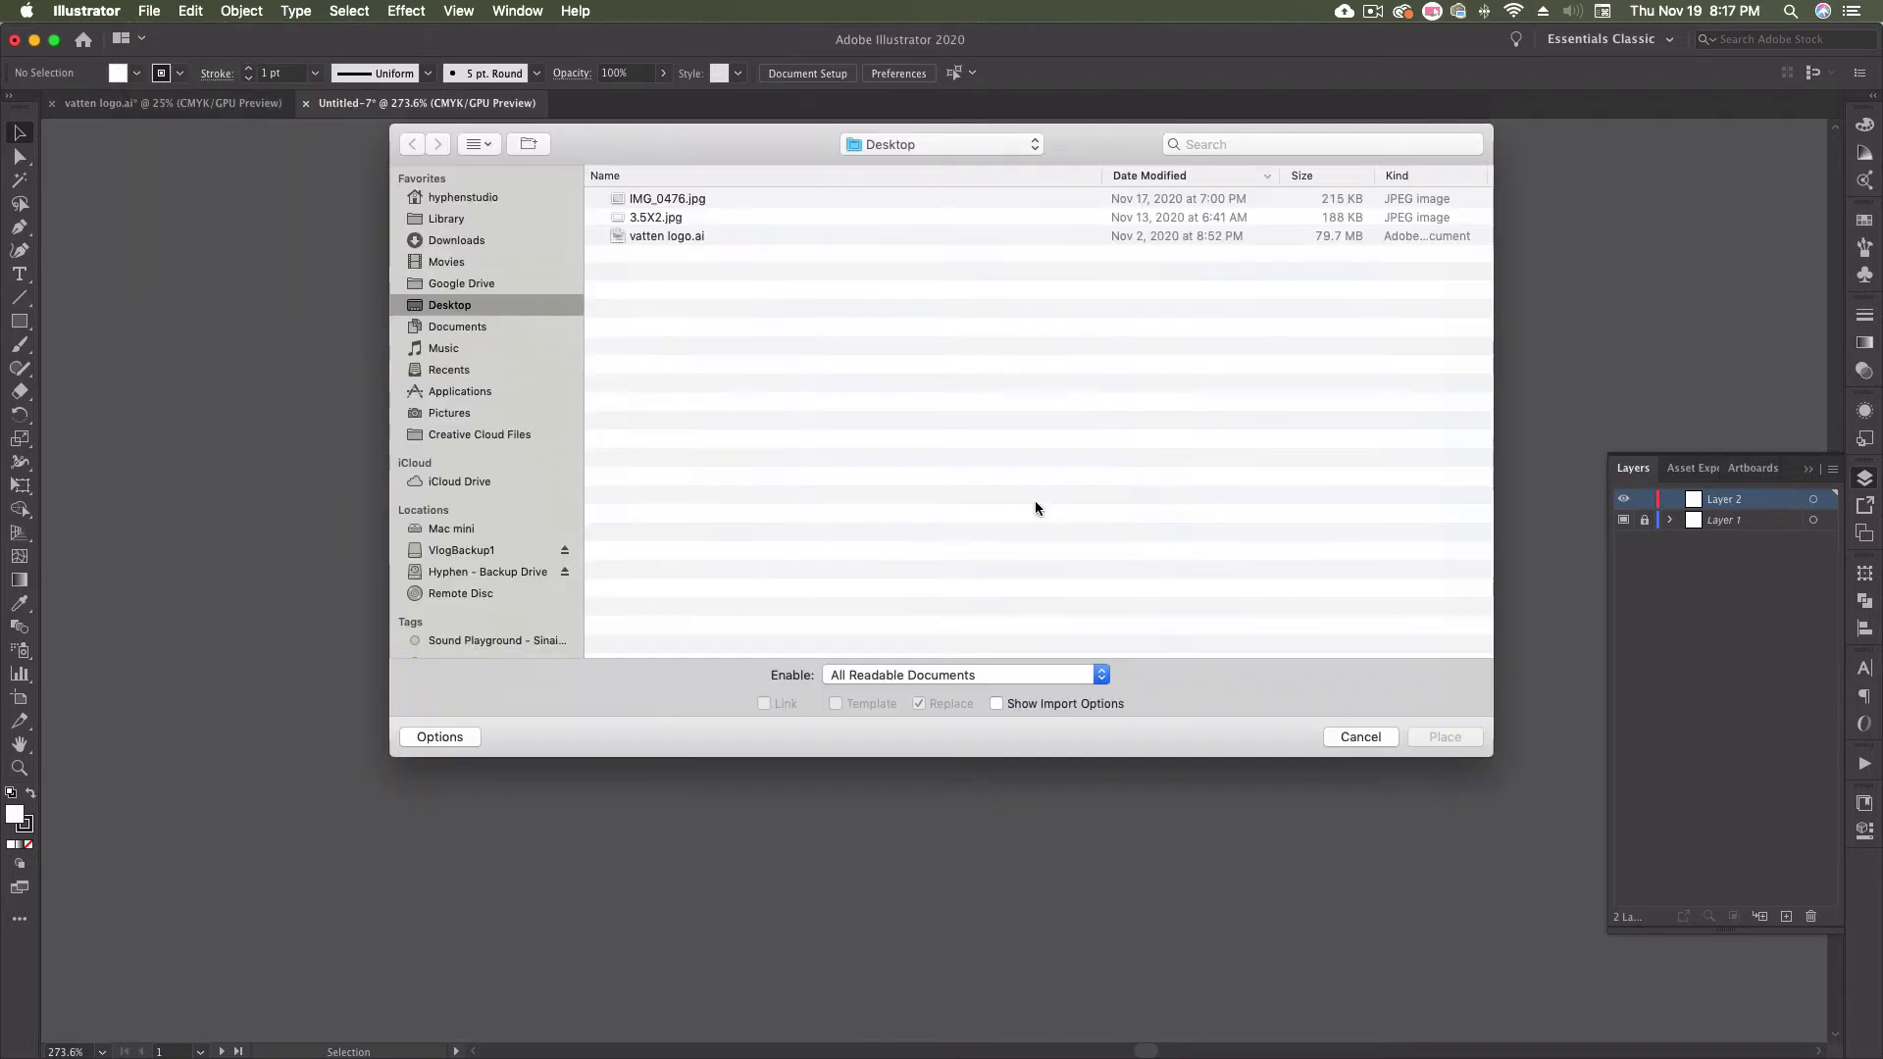
click(692, 198)
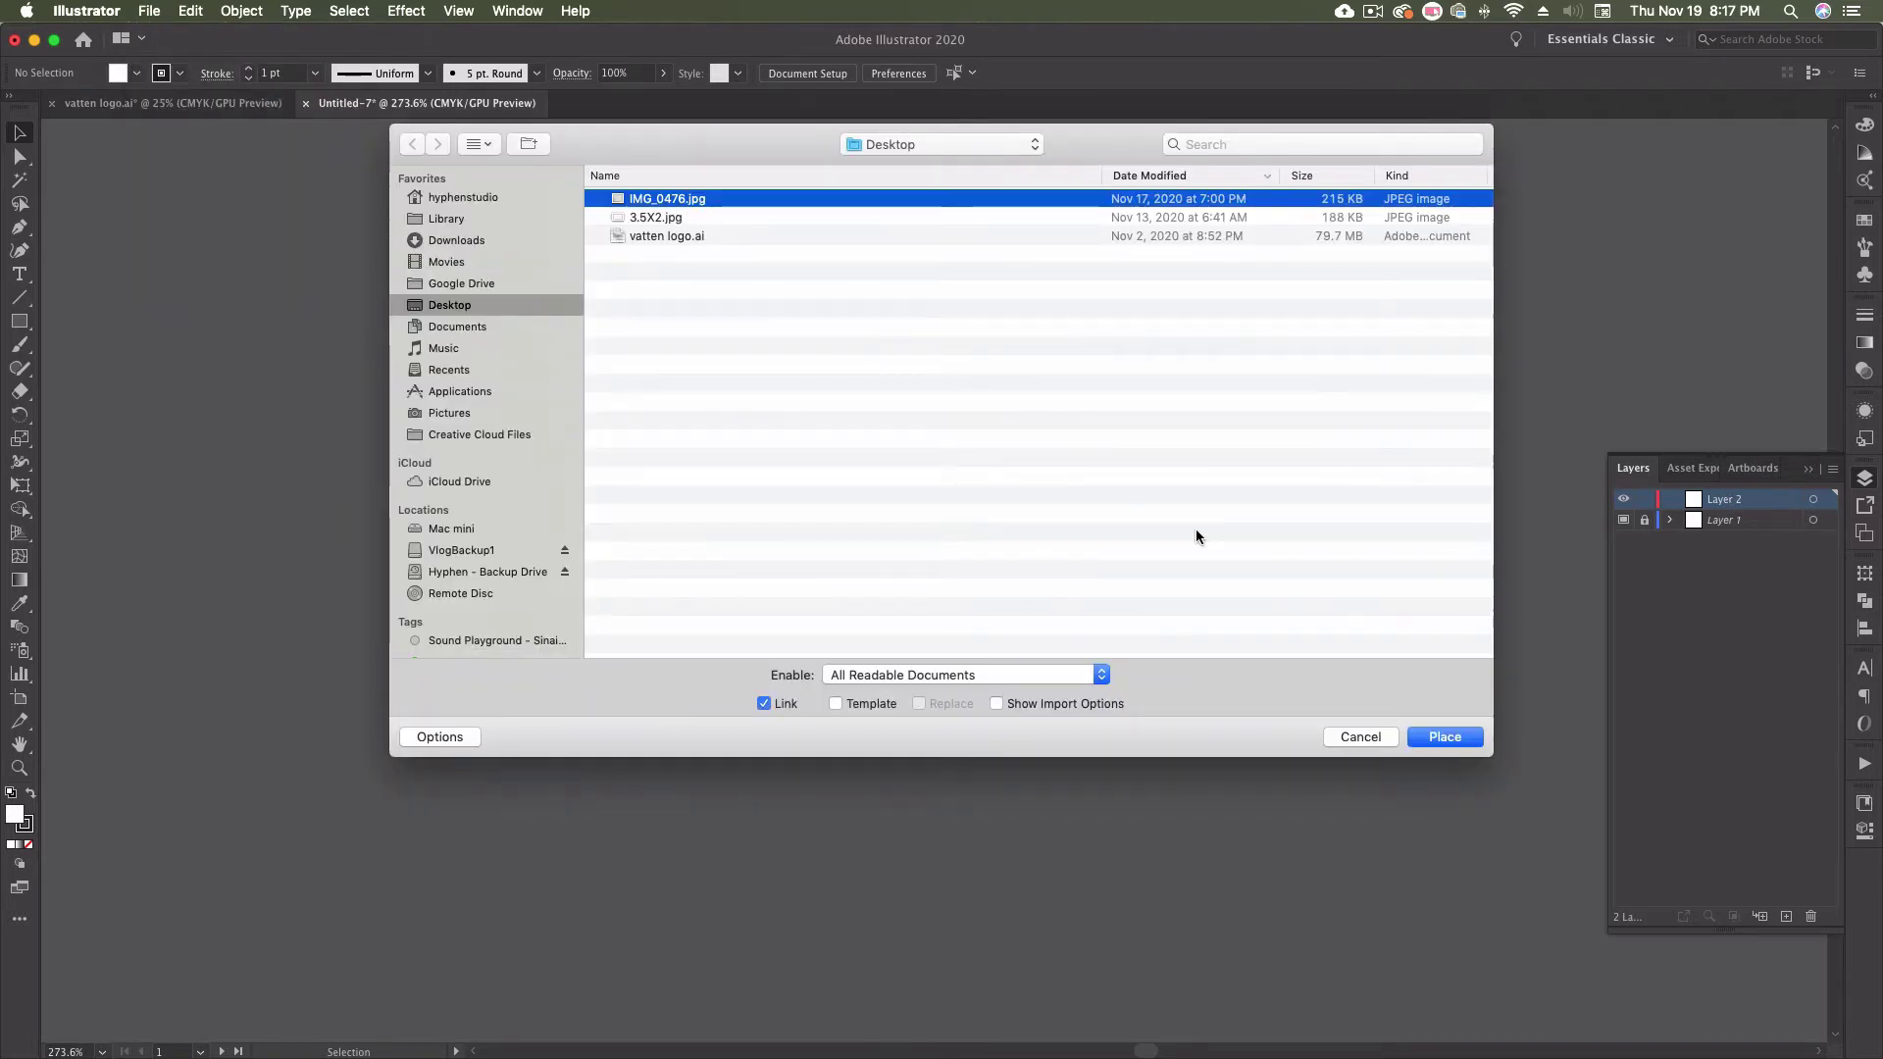
click(1444, 736)
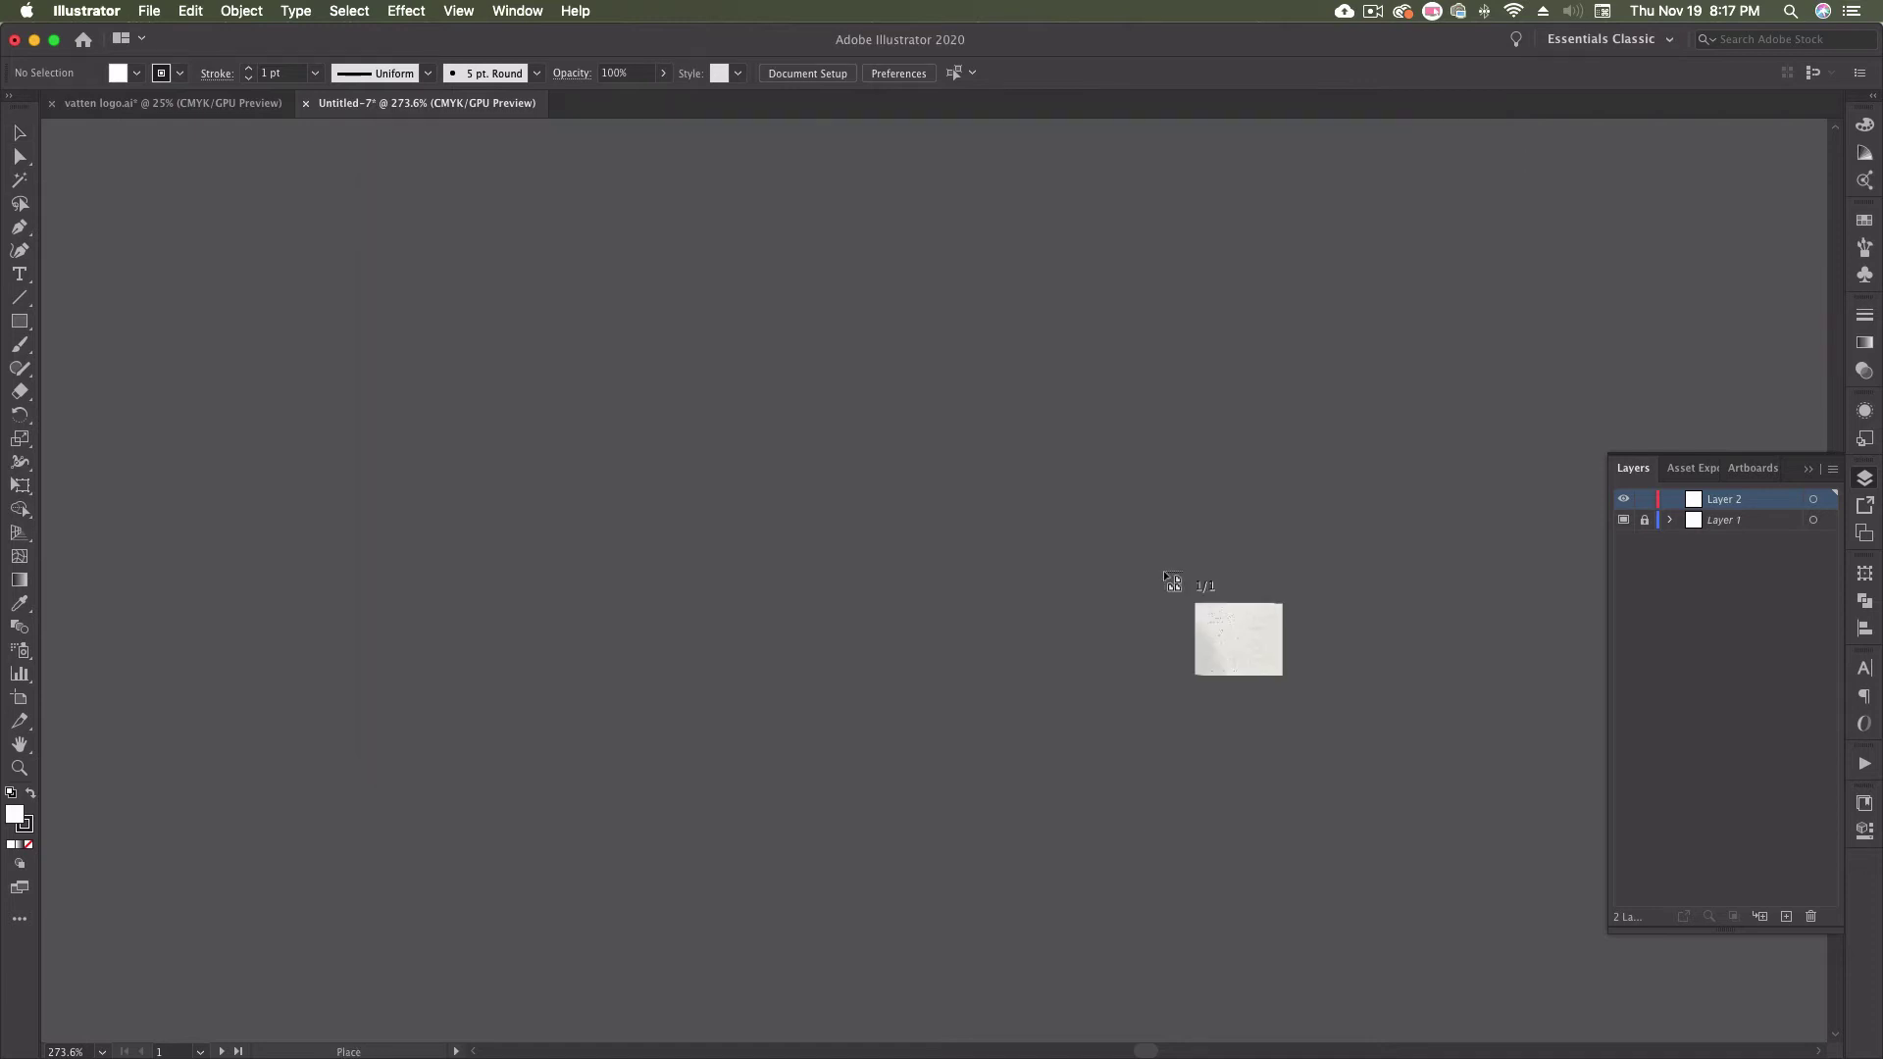
click(599, 291)
drag(599, 292, 1182, 773)
drag(1471, 887, 743, 243)
drag(454, 128, 890, 401)
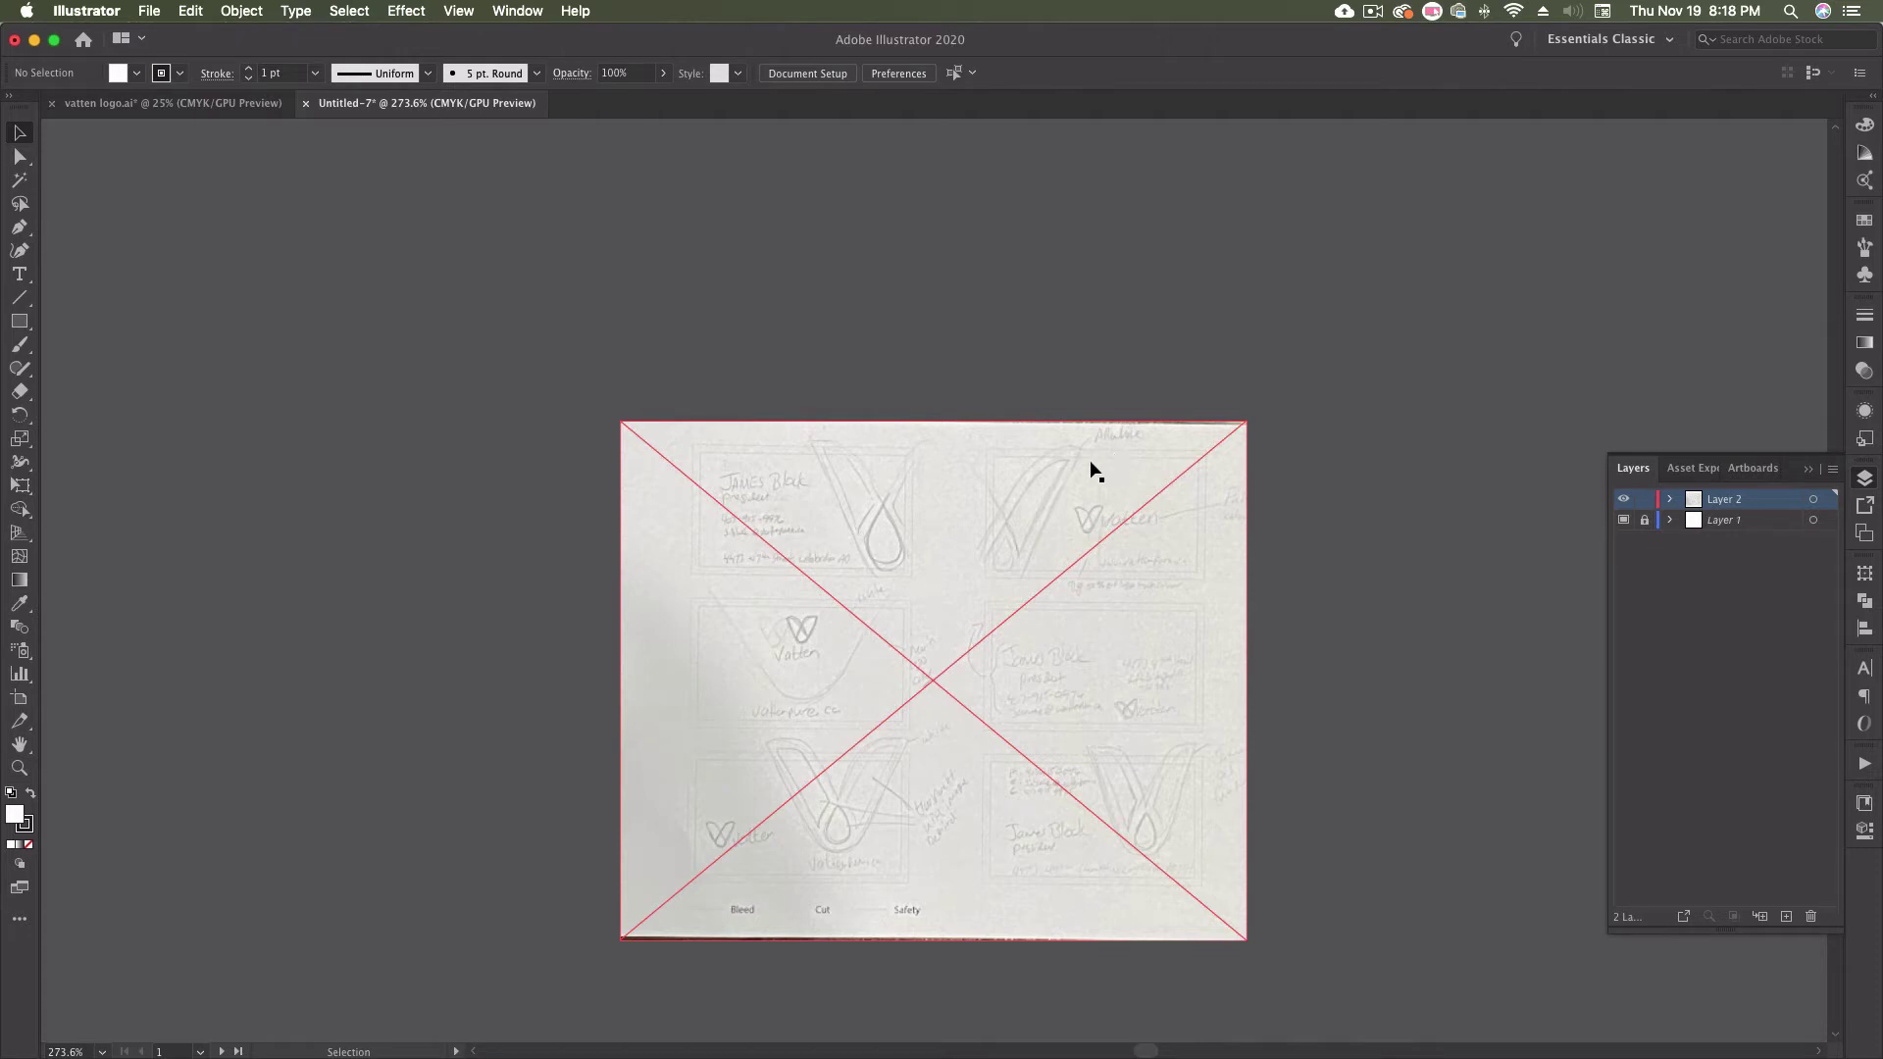
- Select the coloured V logo artwork in vatten logo.ai, excluding the waterfall photo, and copy it
click(230, 104)
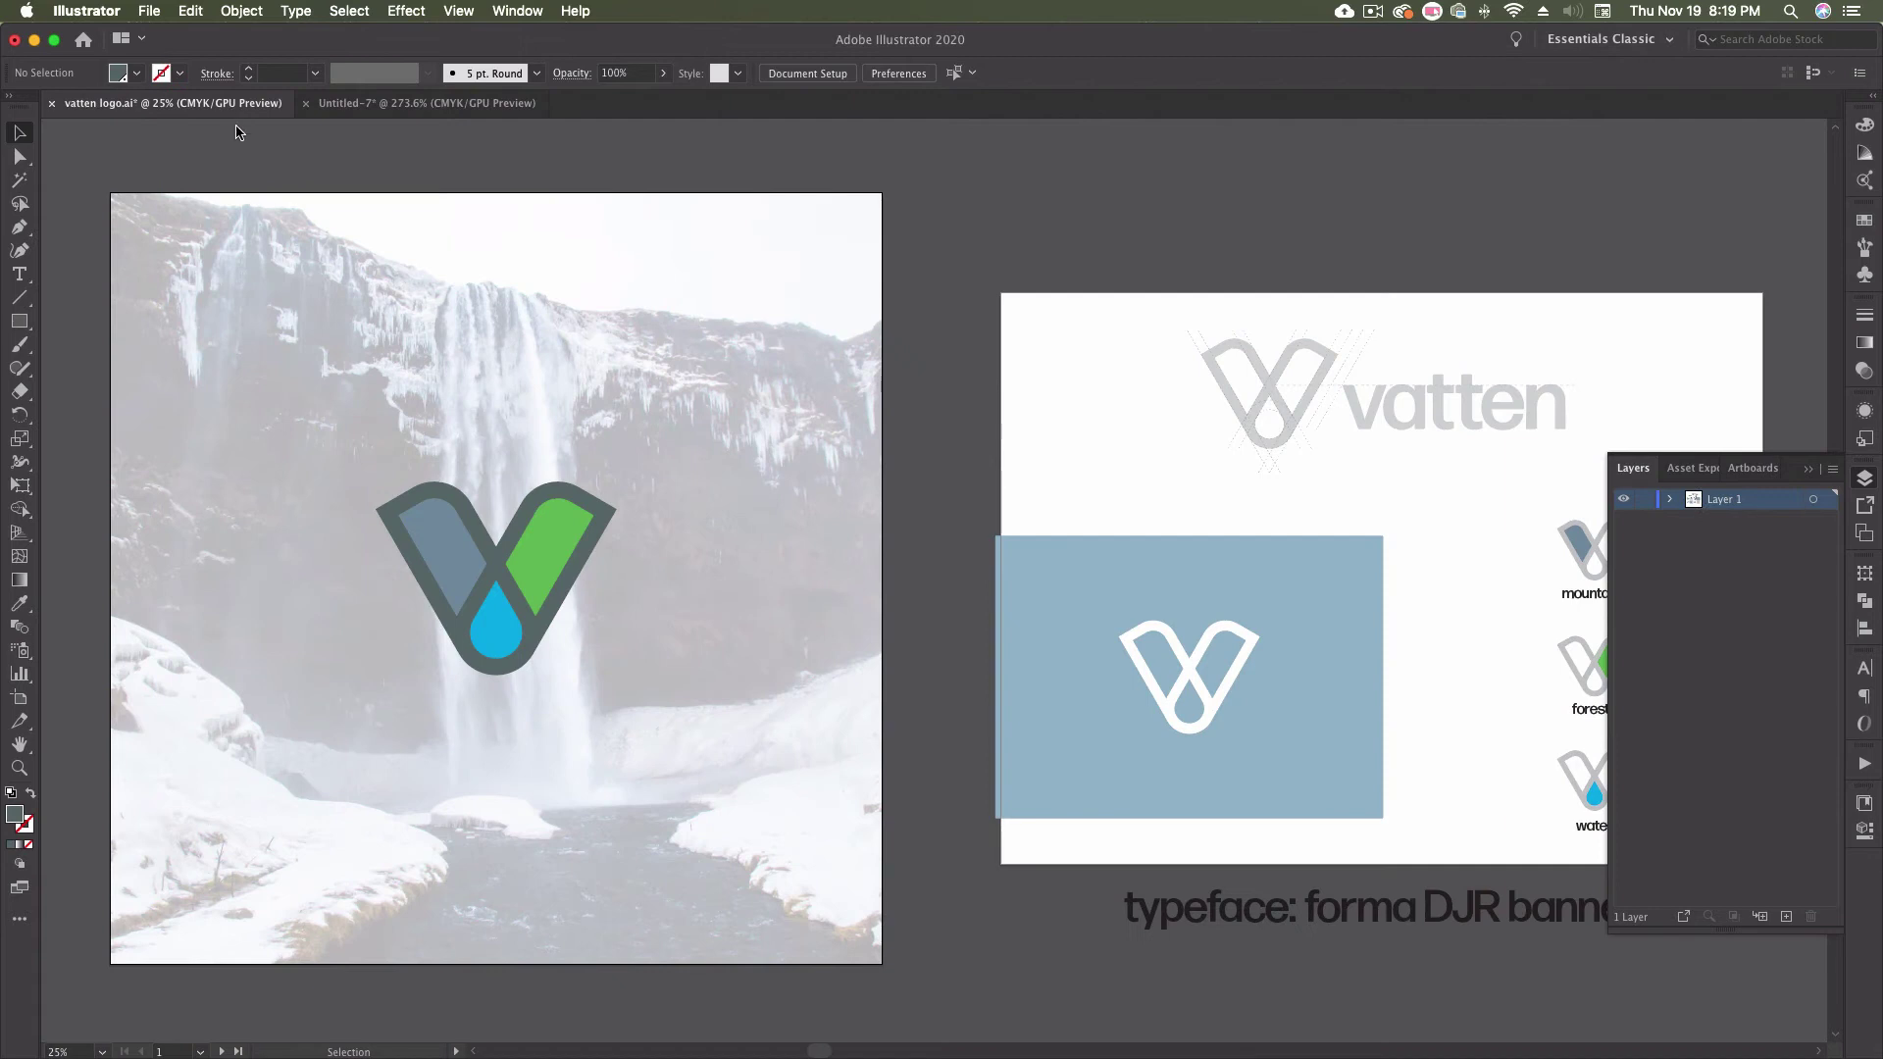
click(548, 498)
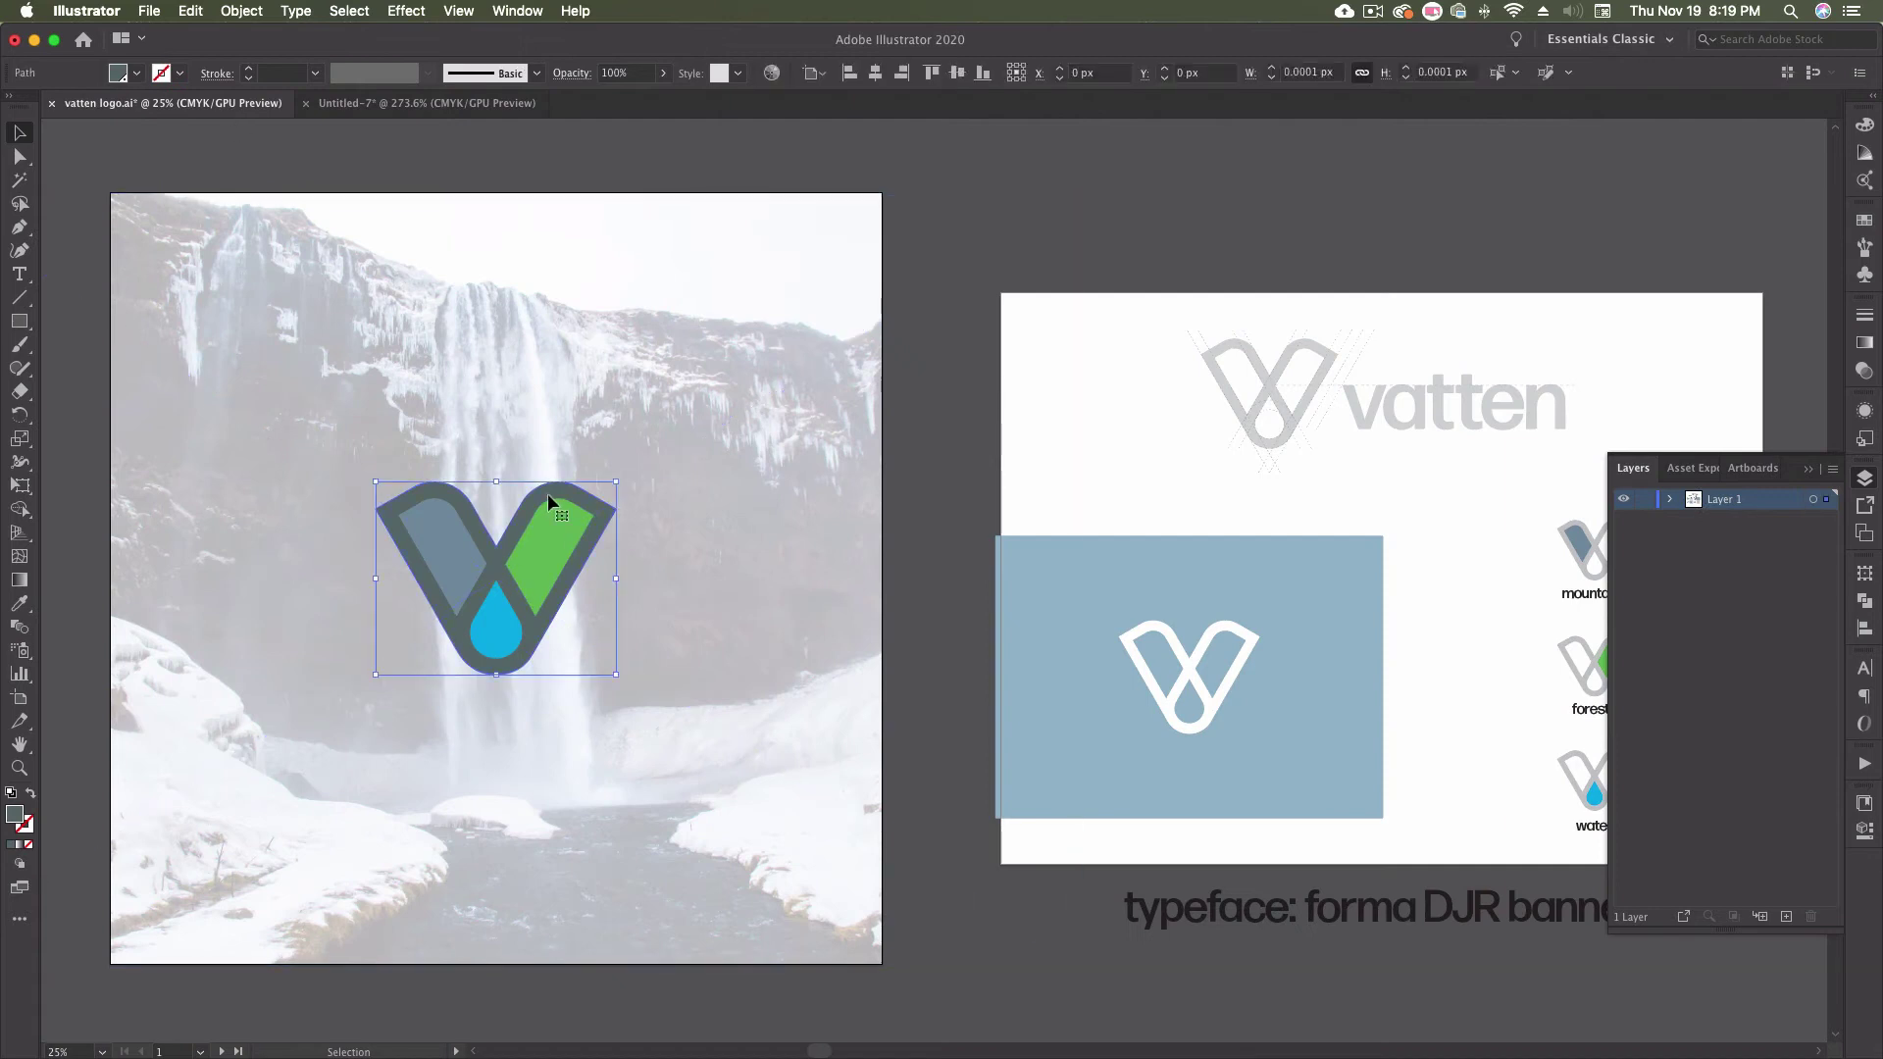
click(914, 437)
drag(413, 638, 332, 662)
shift+click(796, 592)
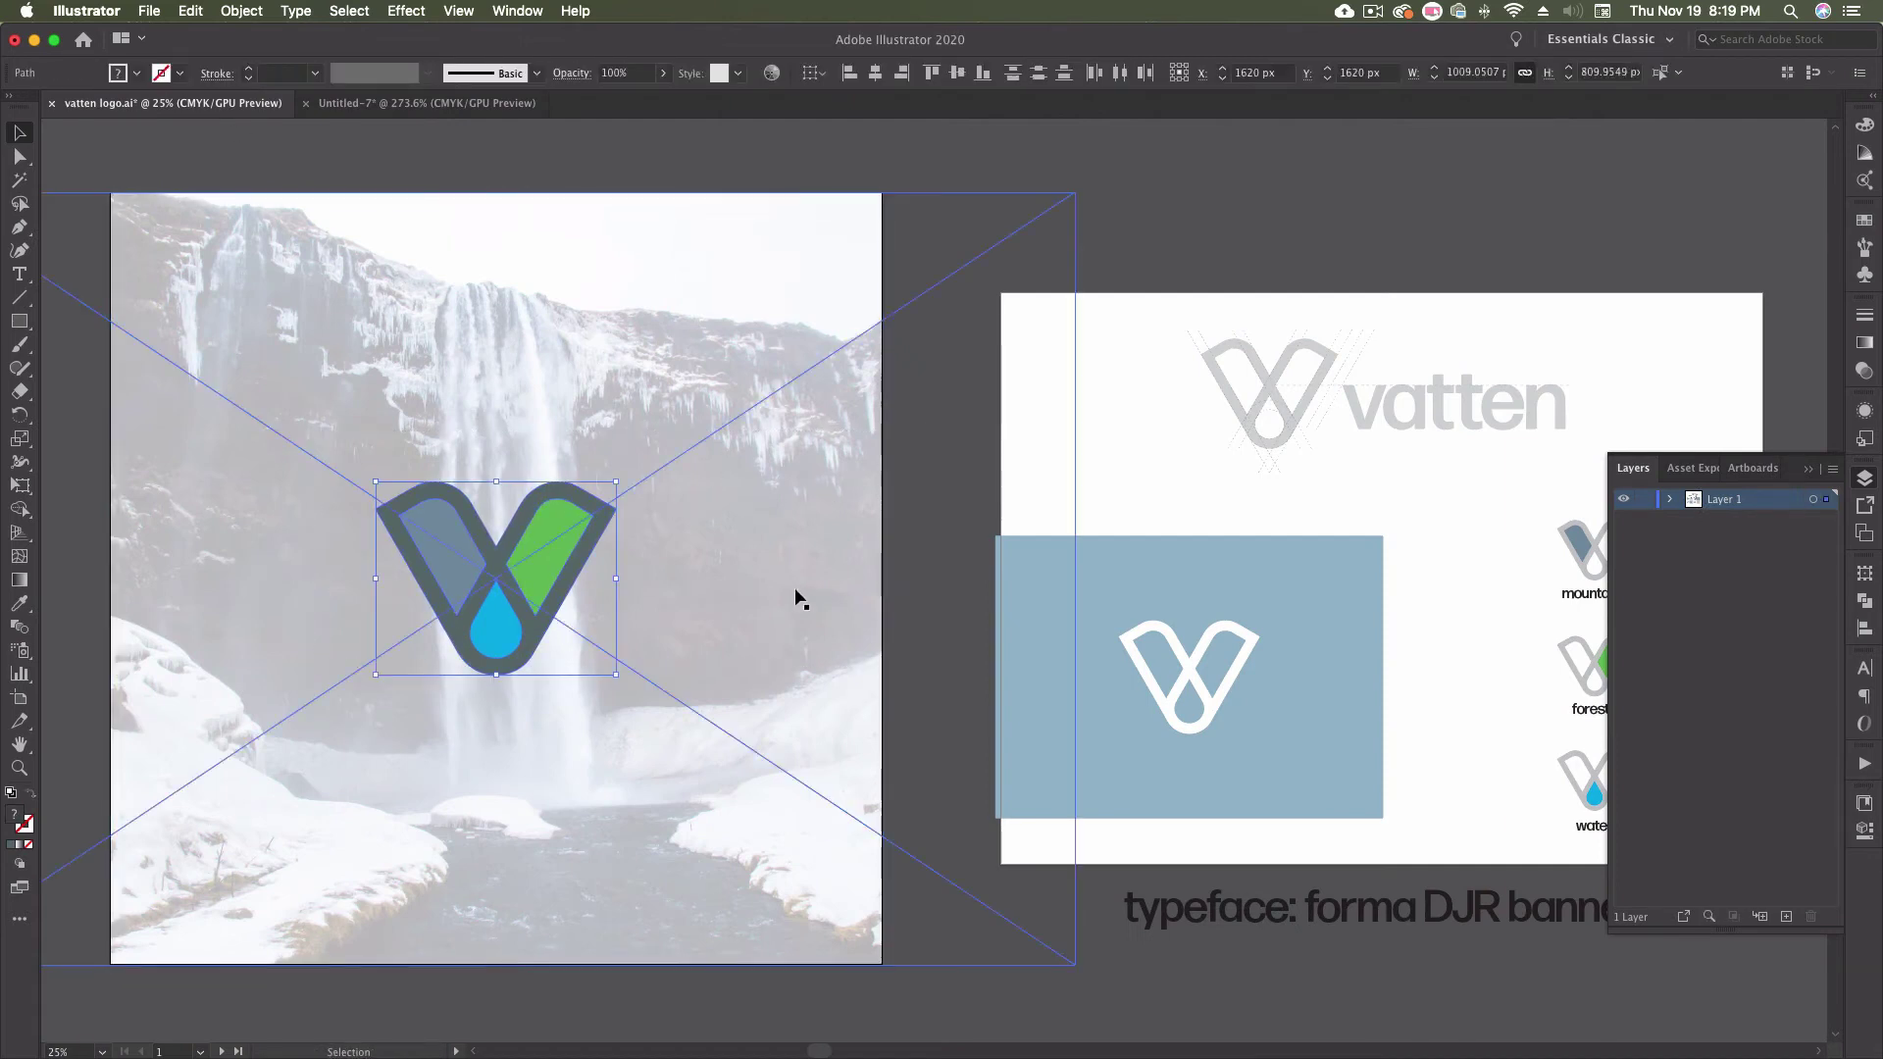
- Paste the coloured V logo onto Layer 2 of the business card document, over the artboards
click(426, 103)
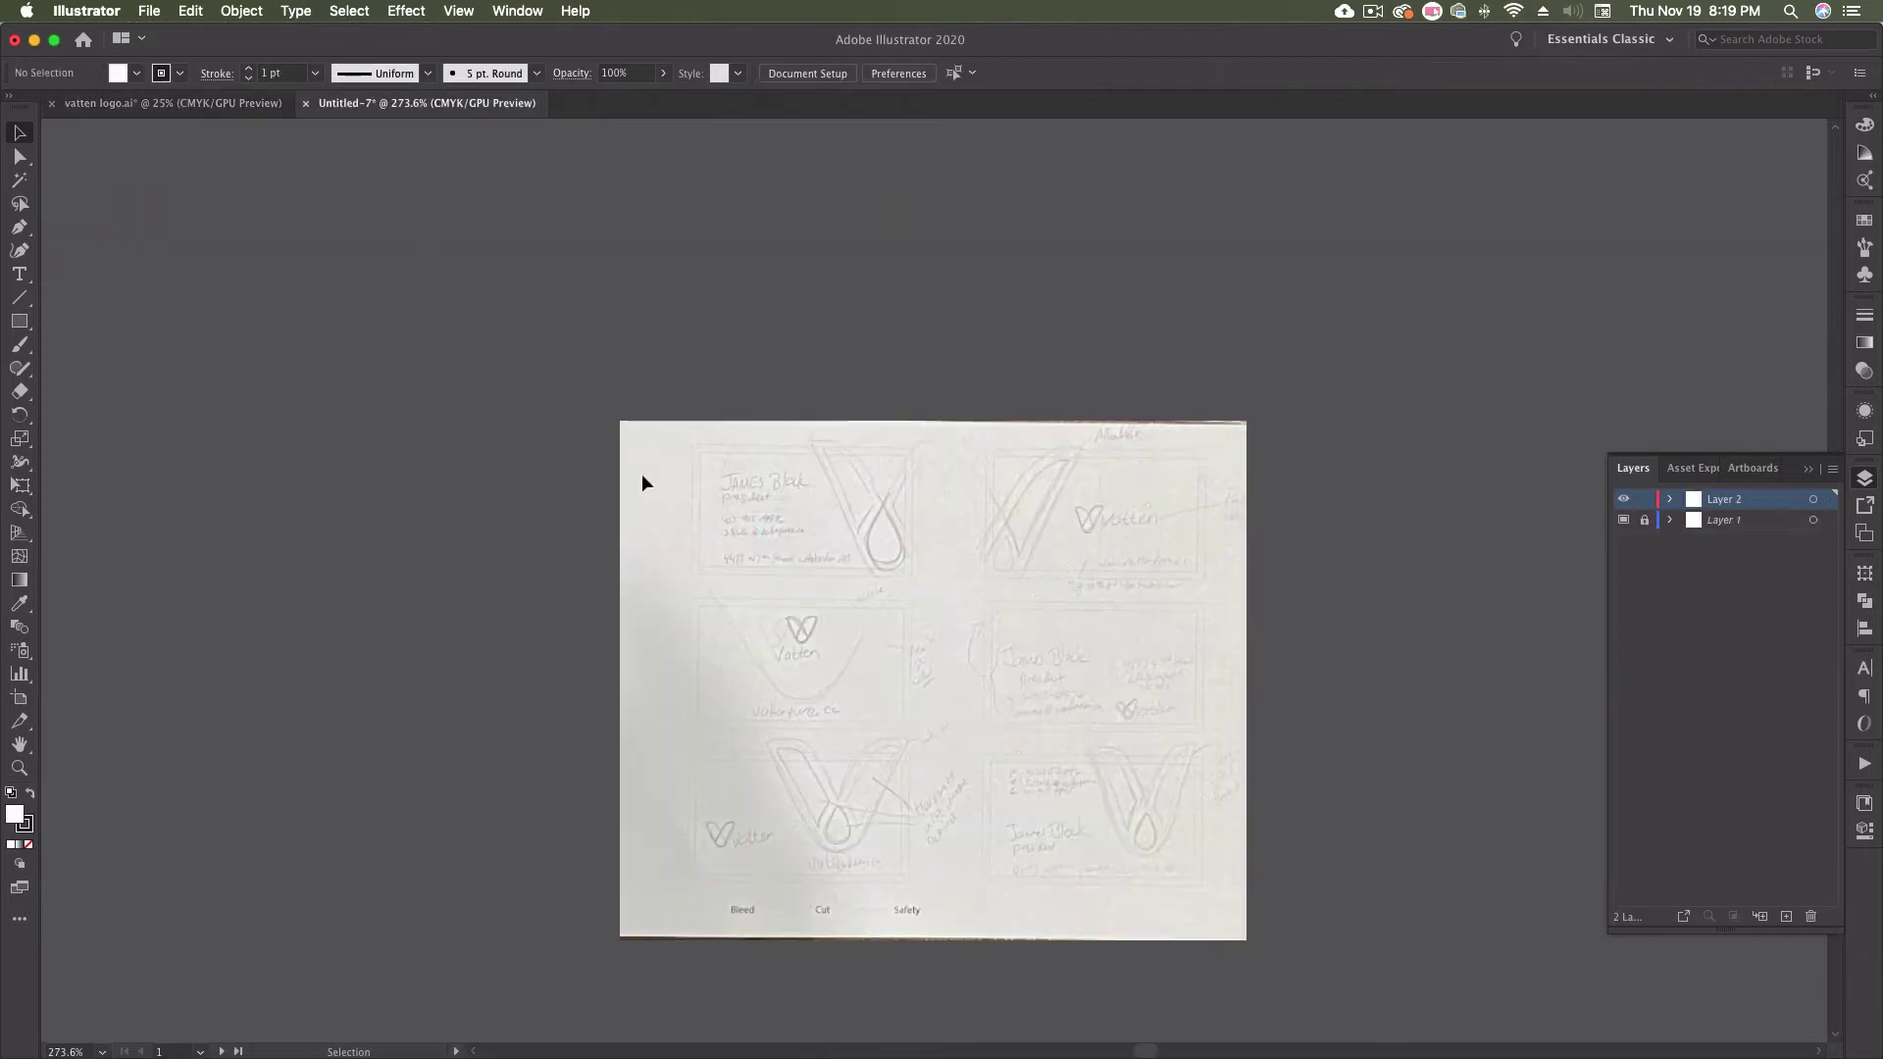
scroll(753, 593, down, 10)
scroll(753, 593, left, 5)
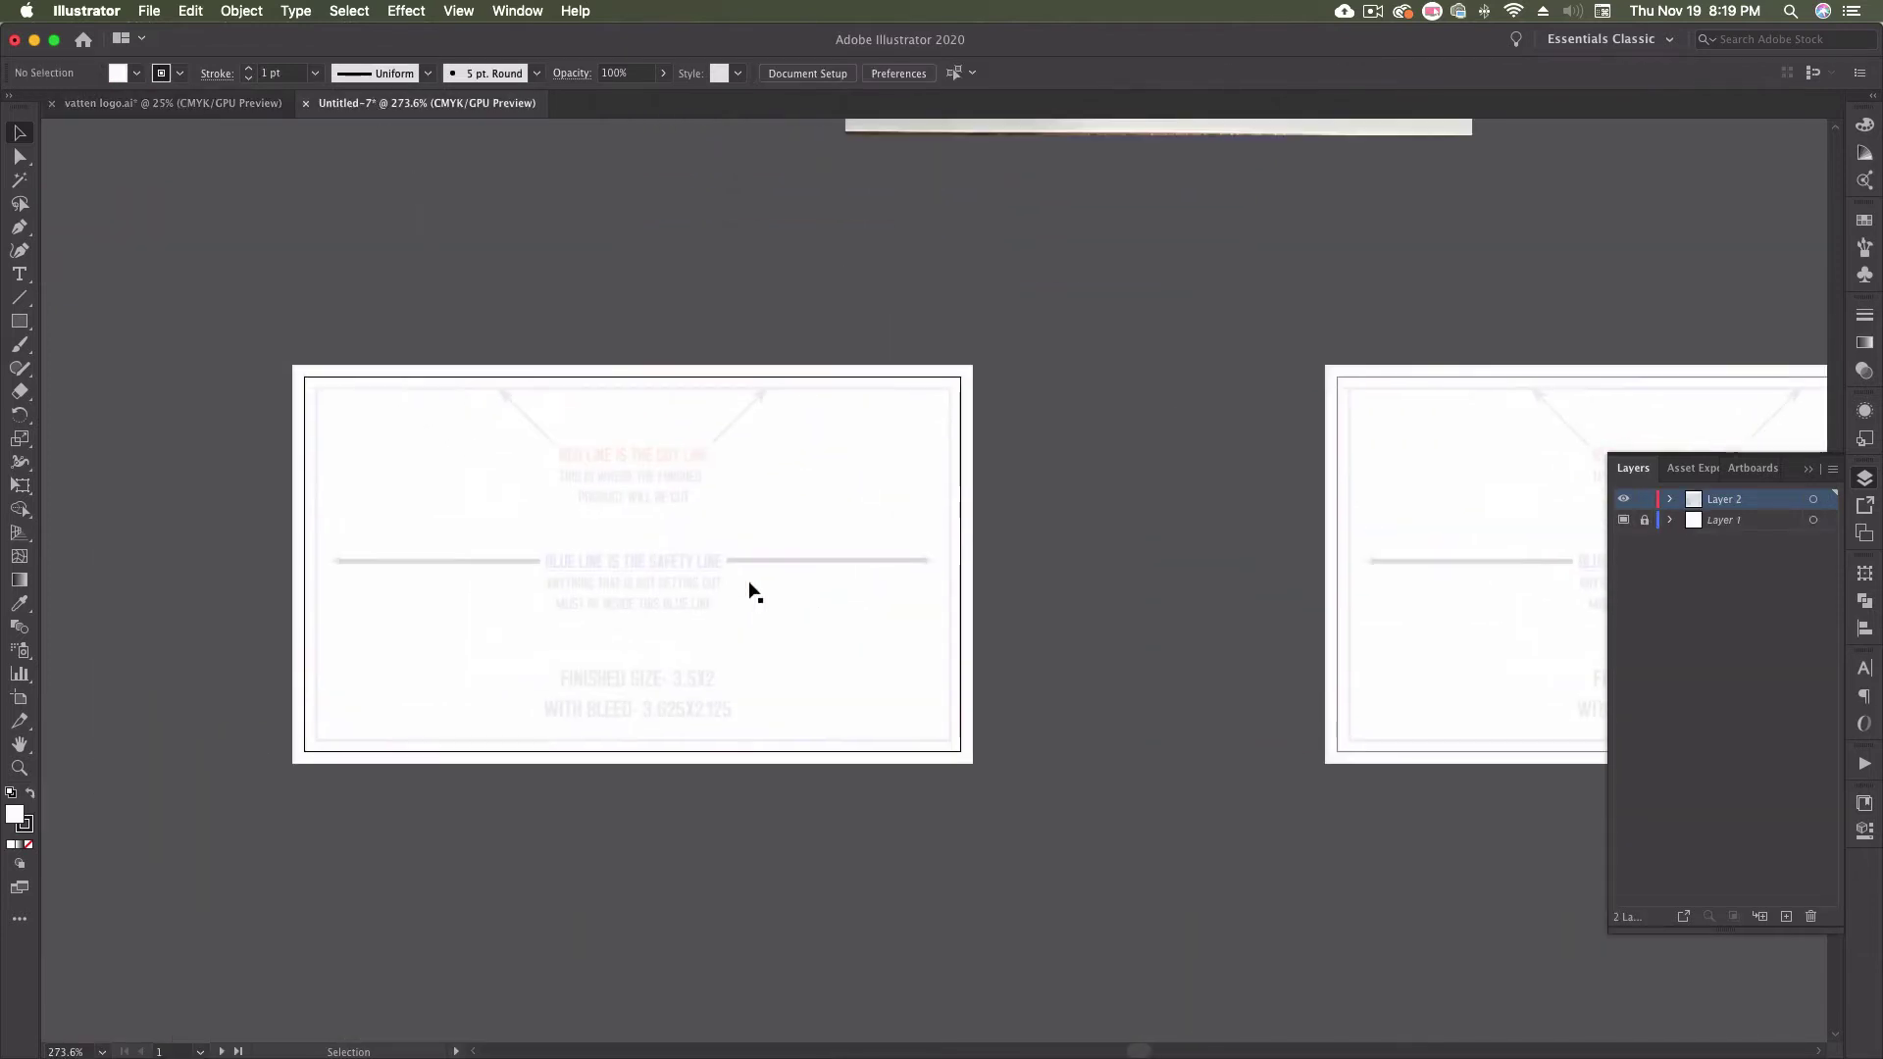
key(super+v)
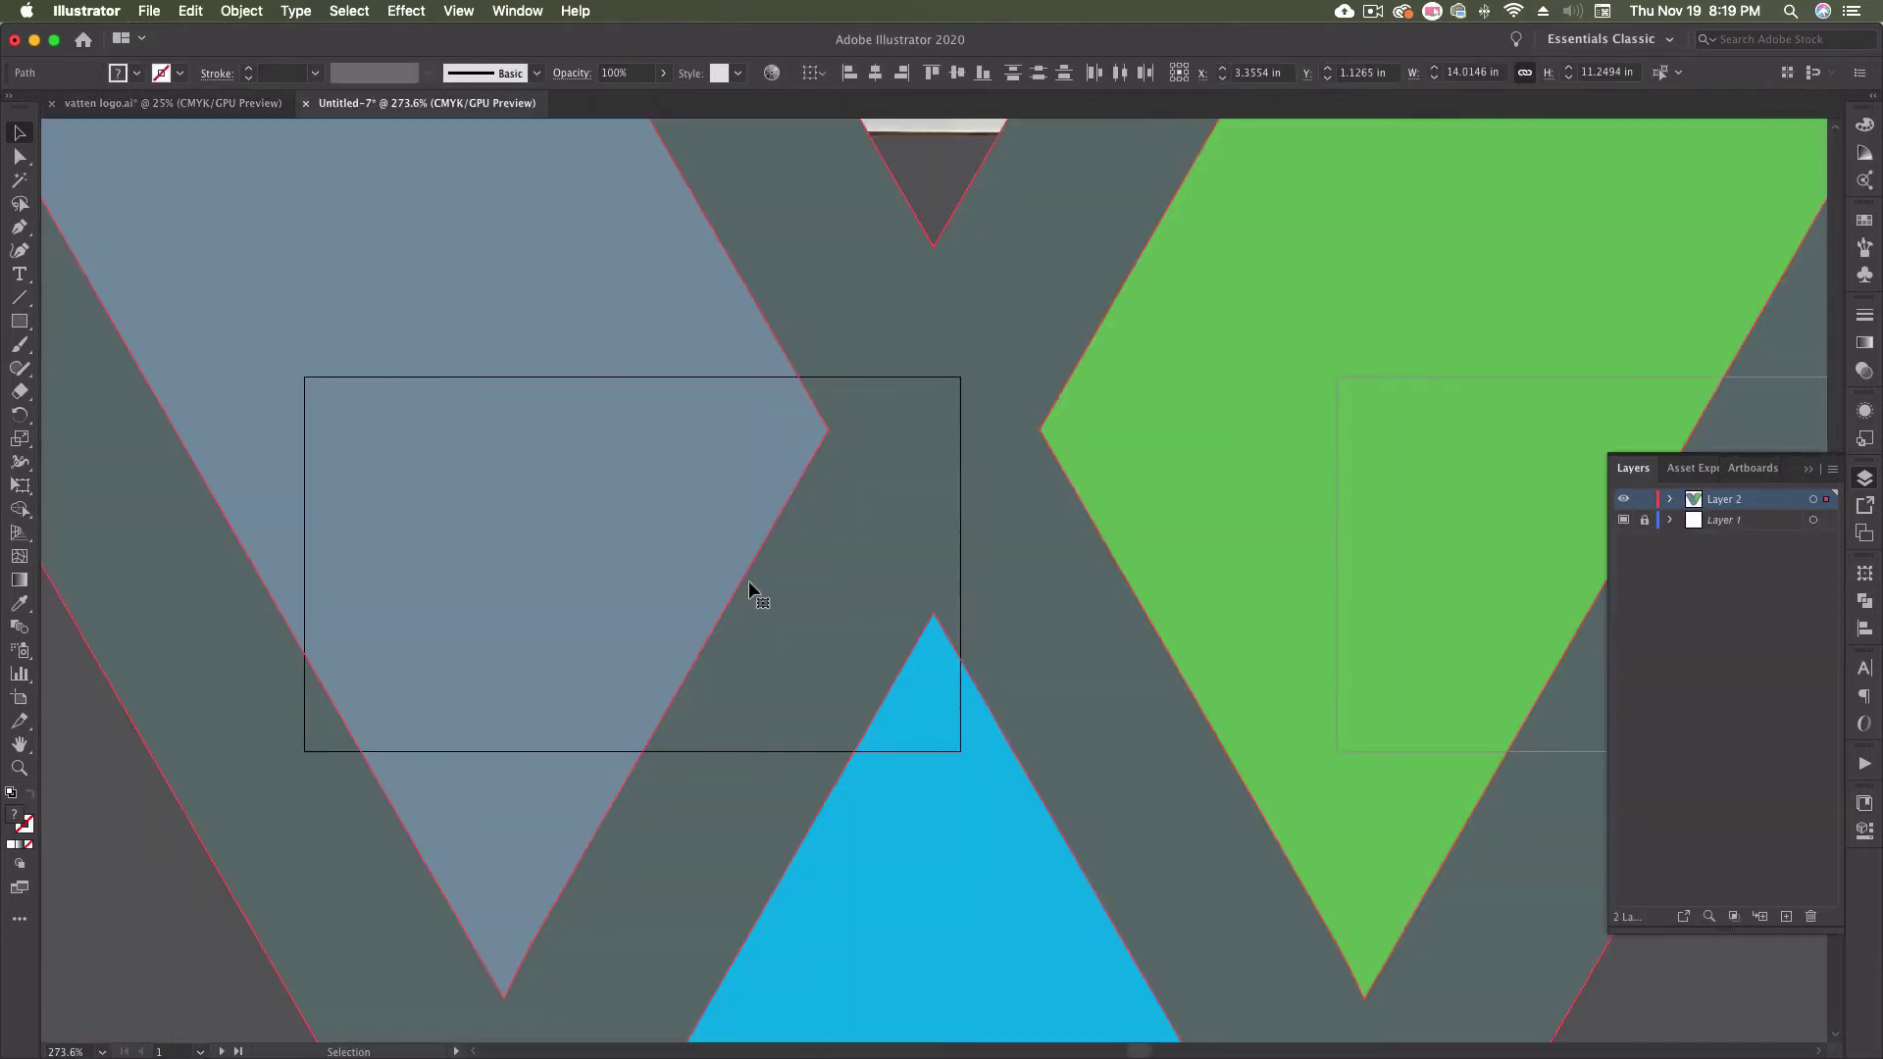
- Scale the pasted V logo proportionally to 3 in wide and move it across the front card's outer edge
click(1466, 72)
text(3)
key(Tab)
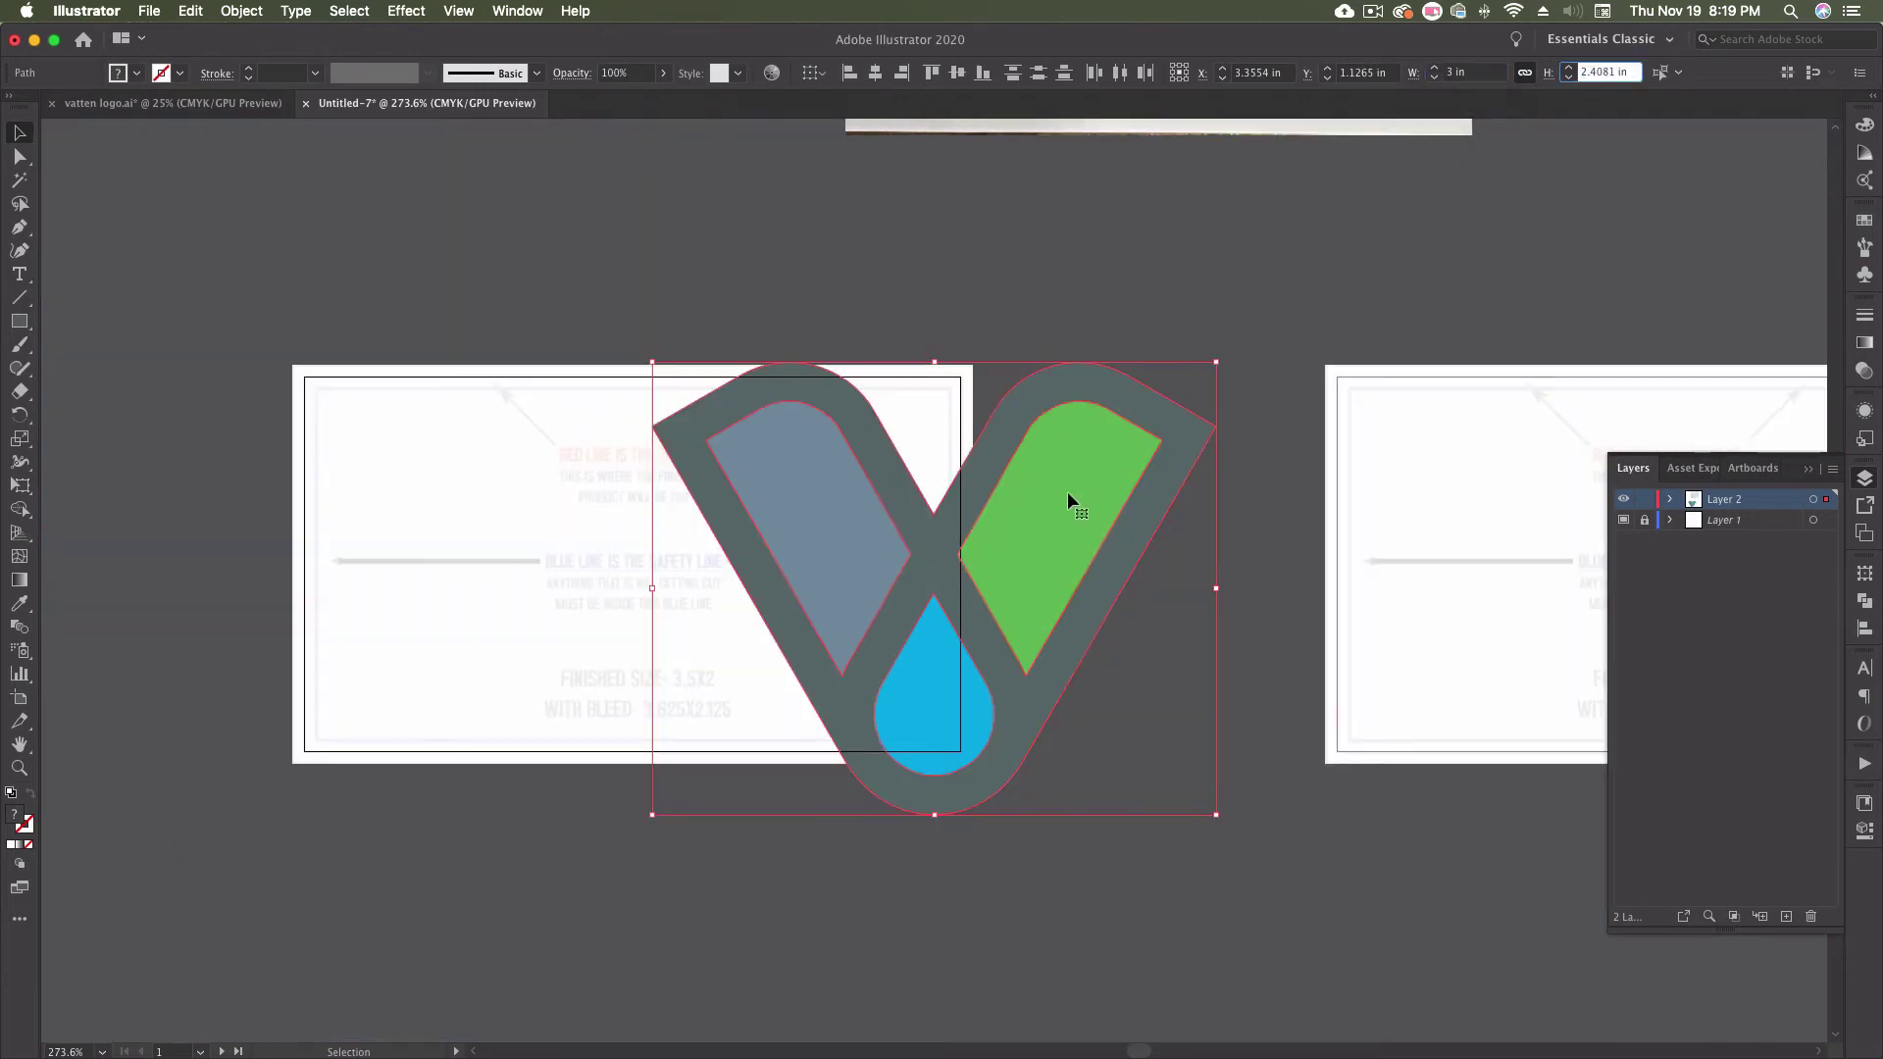
drag(1030, 516, 1077, 498)
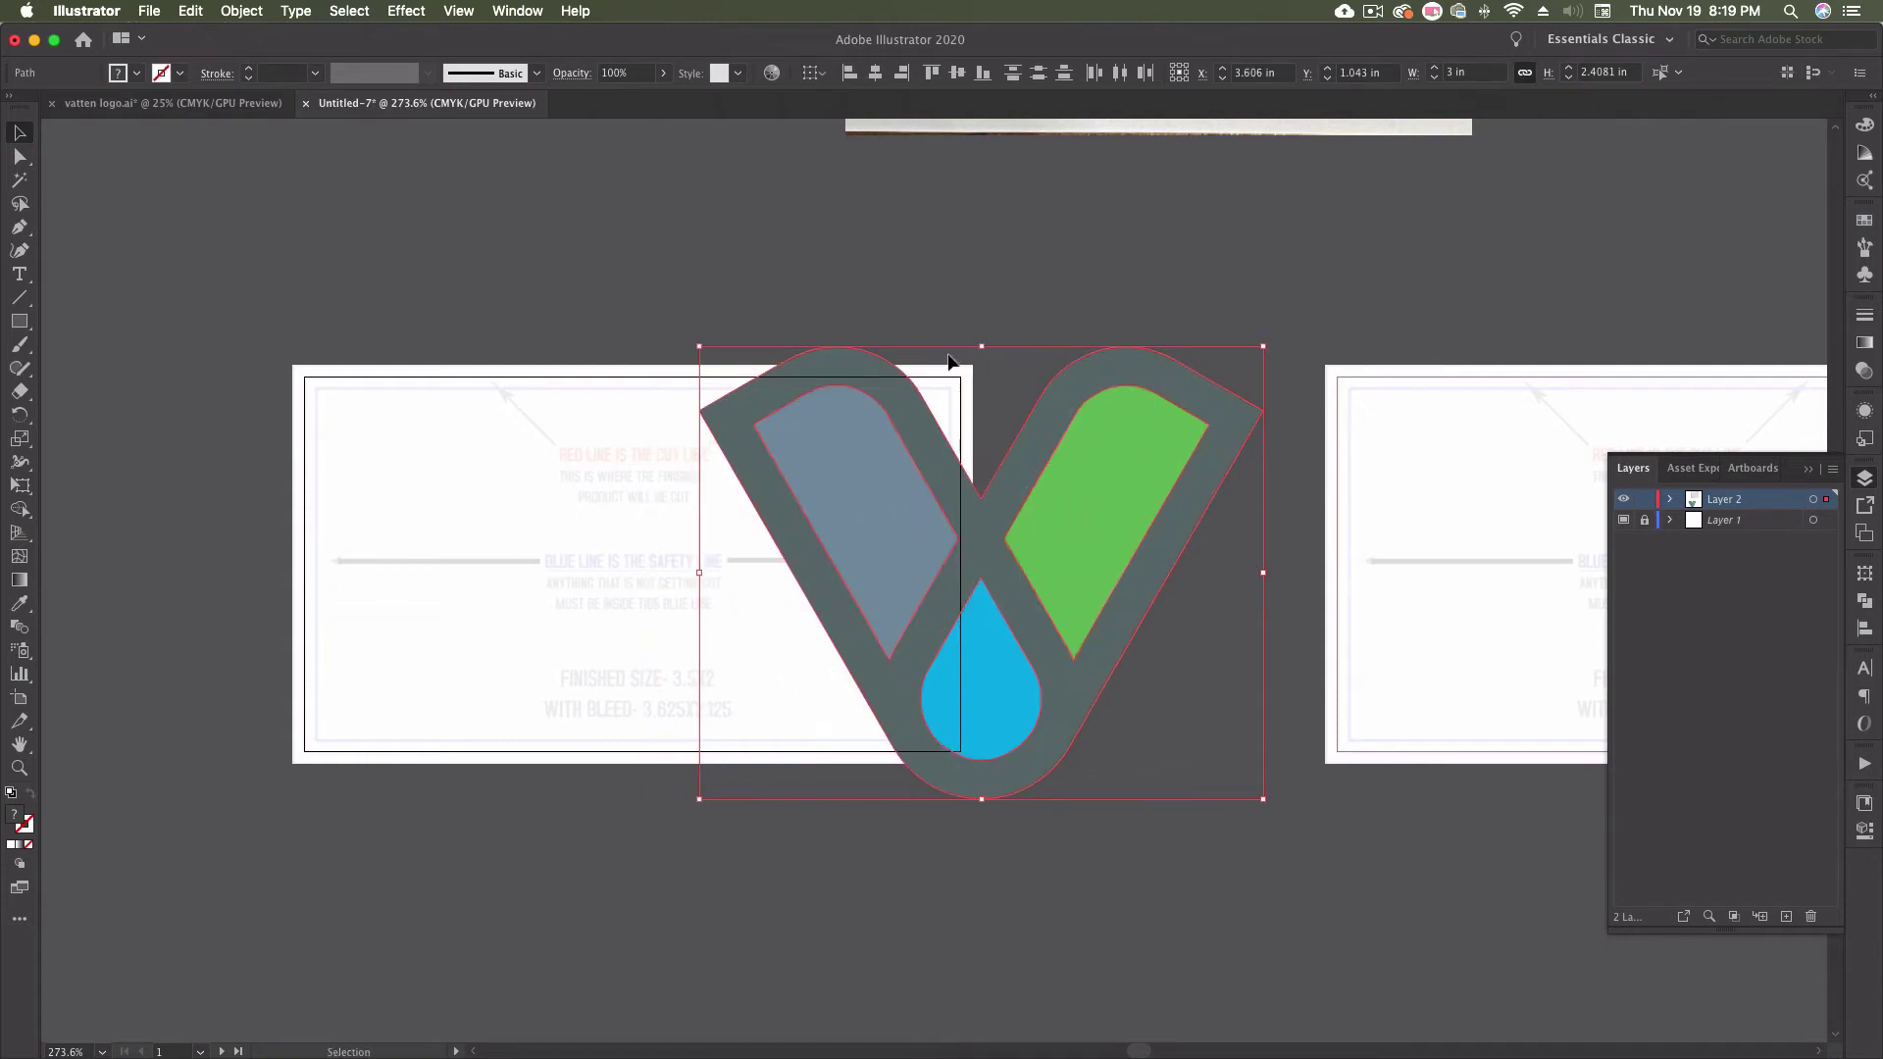
click(932, 296)
click(1009, 467)
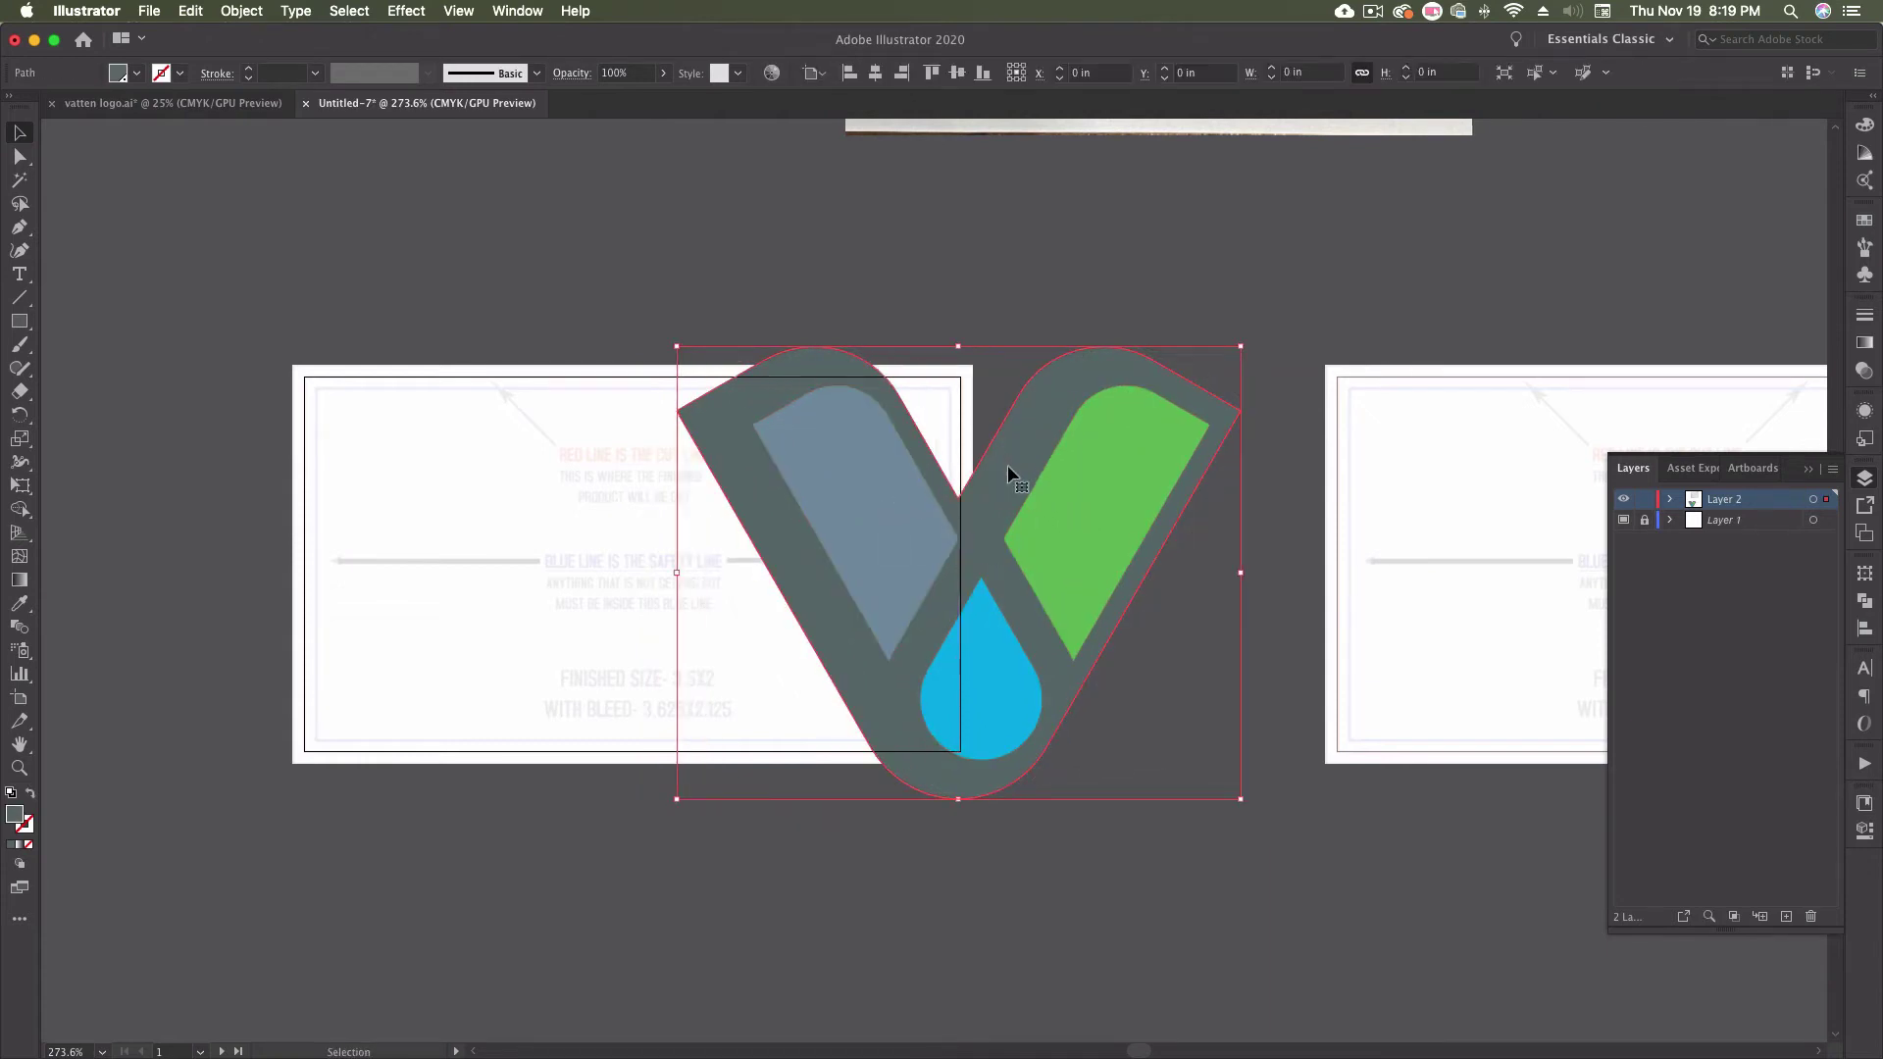
key(super+z)
- Group all parts of the V logo and reposition the group so it overhangs the front card's outer edge
click(883, 296)
drag(782, 267, 1120, 739)
key(super+g)
drag(1075, 555, 1036, 549)
scroll(1022, 539, up, 8)
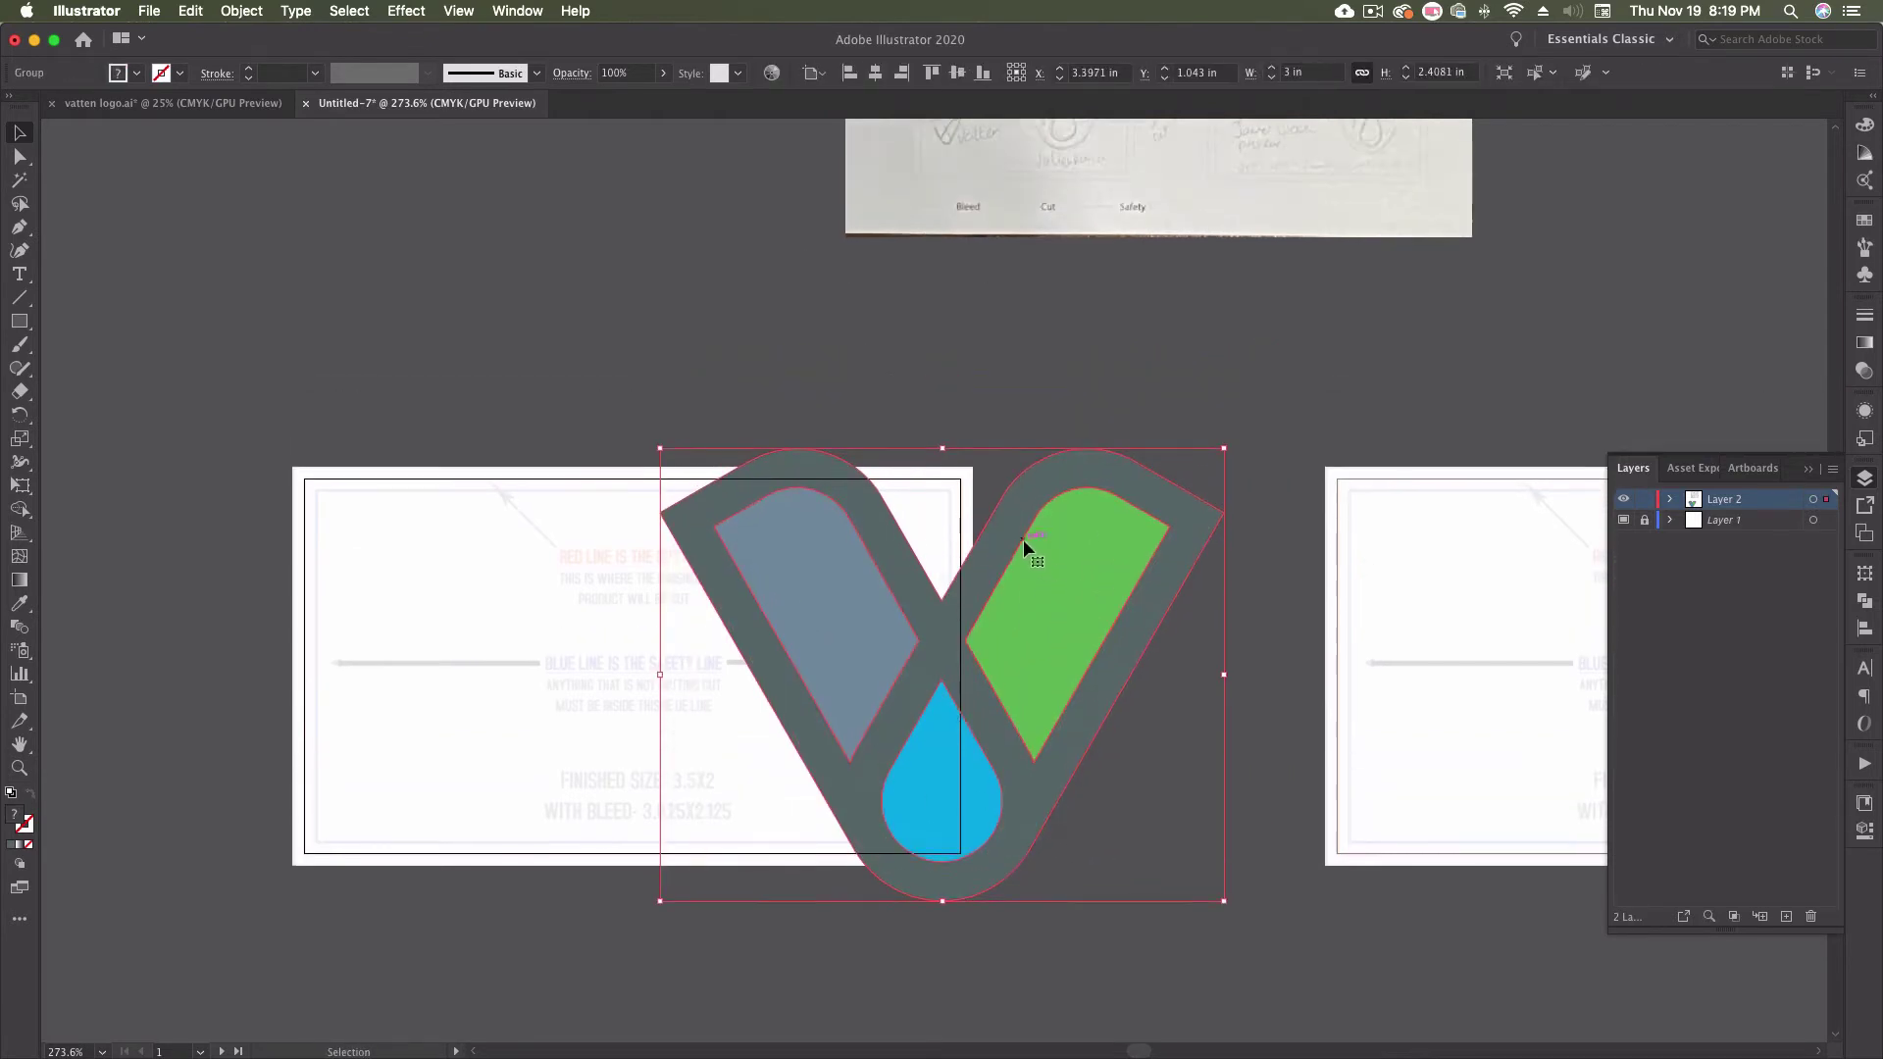
scroll(1022, 544, up, 3)
scroll(1026, 549, down, 10)
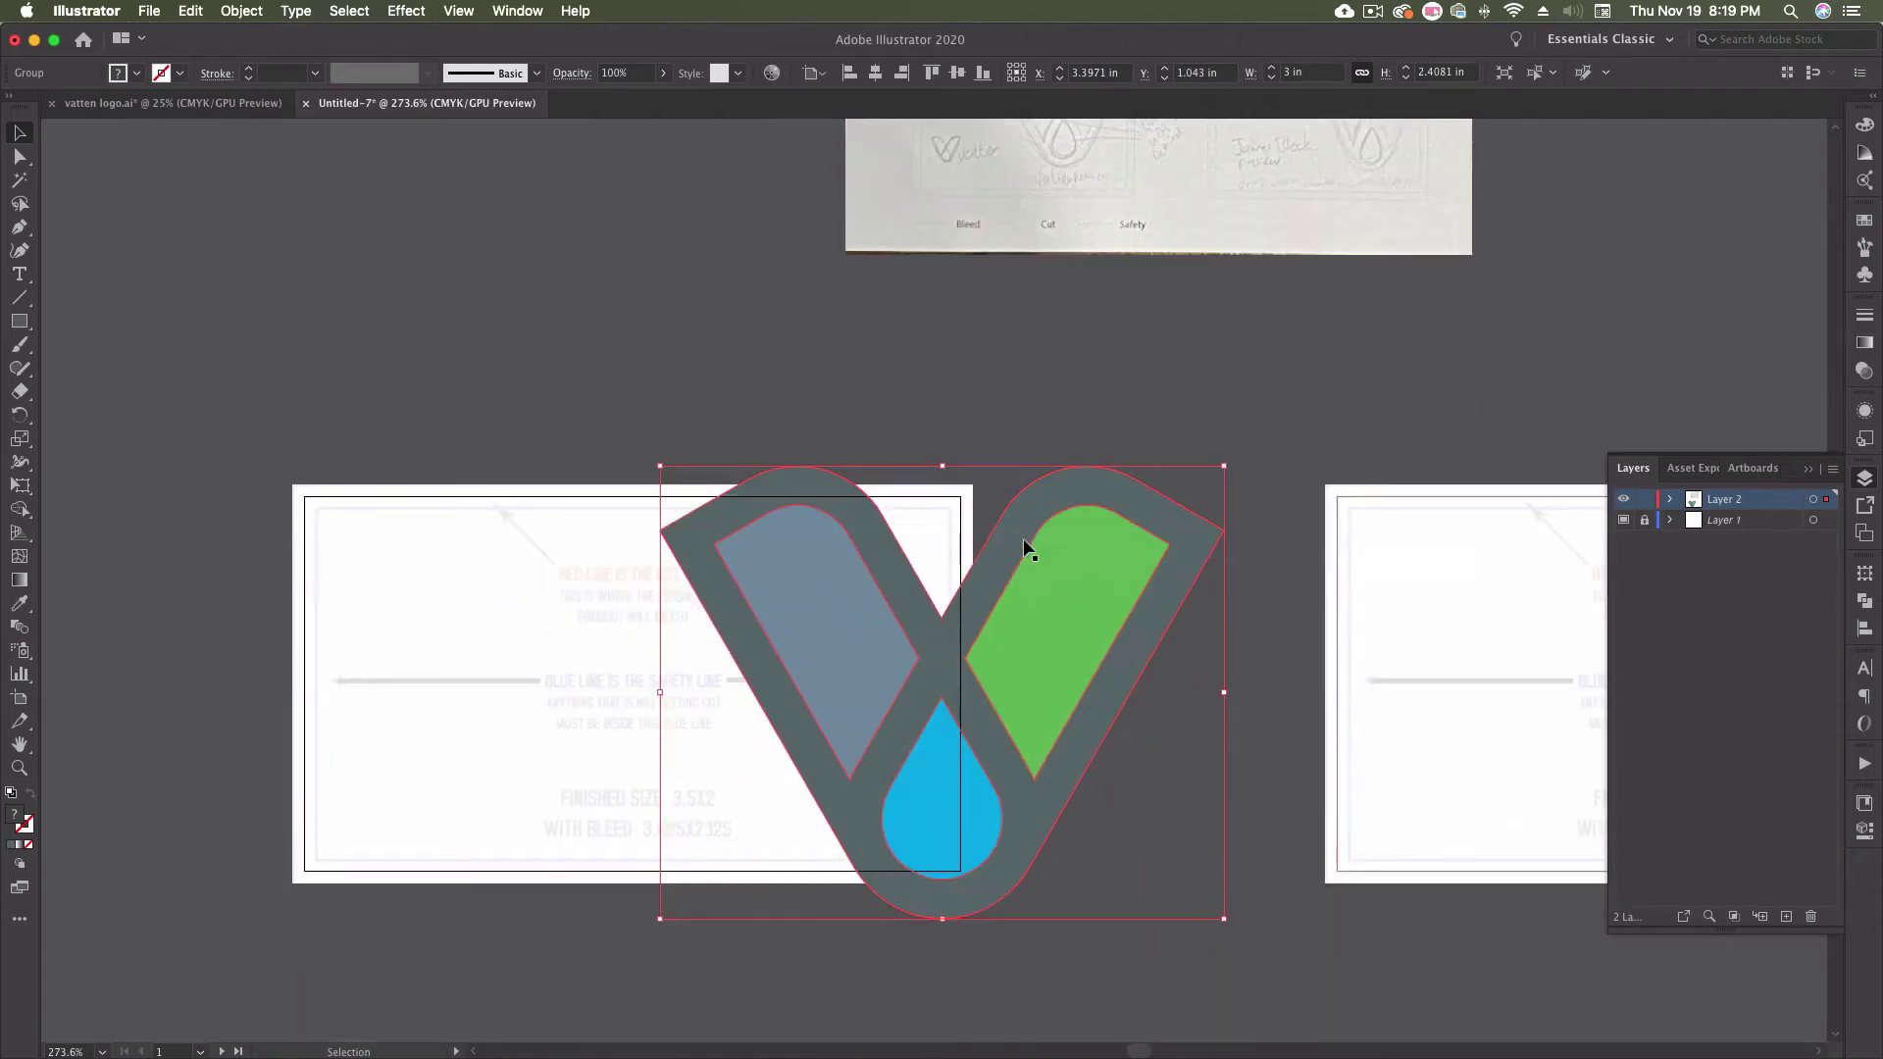
drag(1035, 608, 1017, 610)
click(1167, 619)
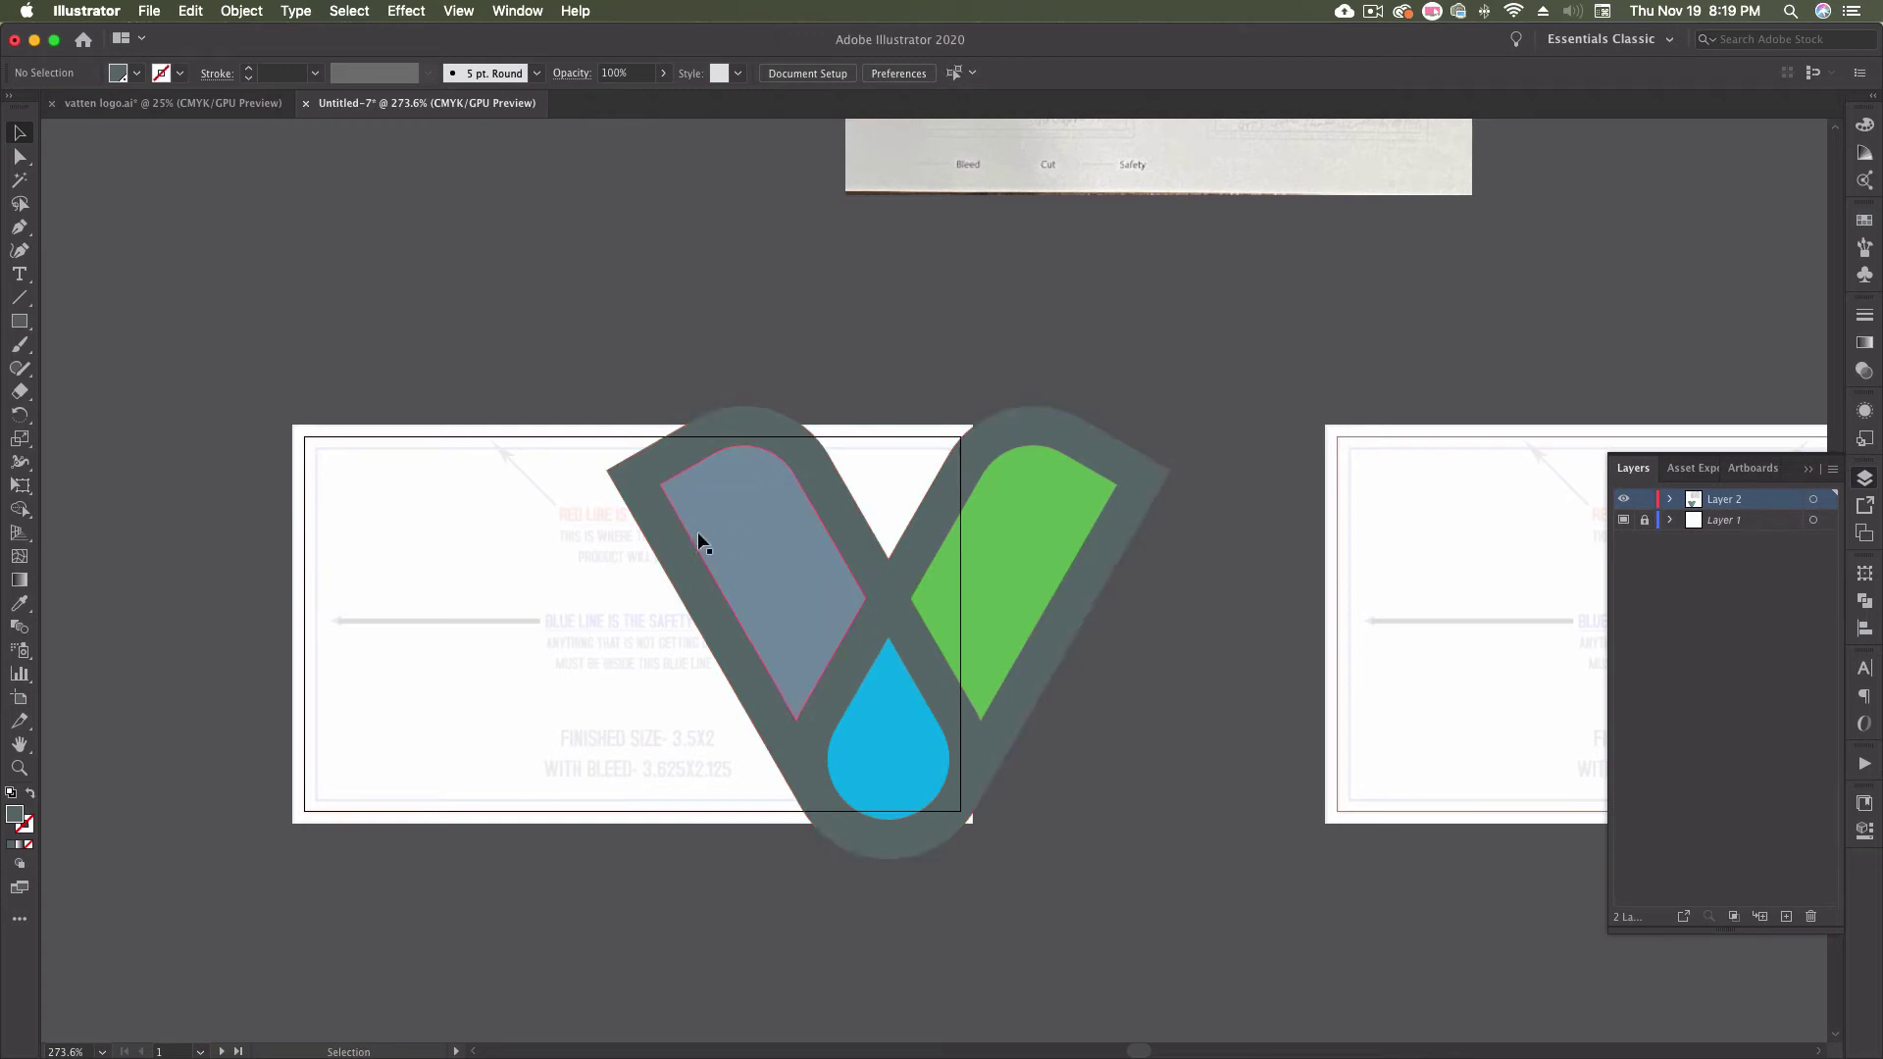
- Consult the sketches and enlarge the V logo group slightly to about 3.06 in wide
scroll(938, 504, up, 10)
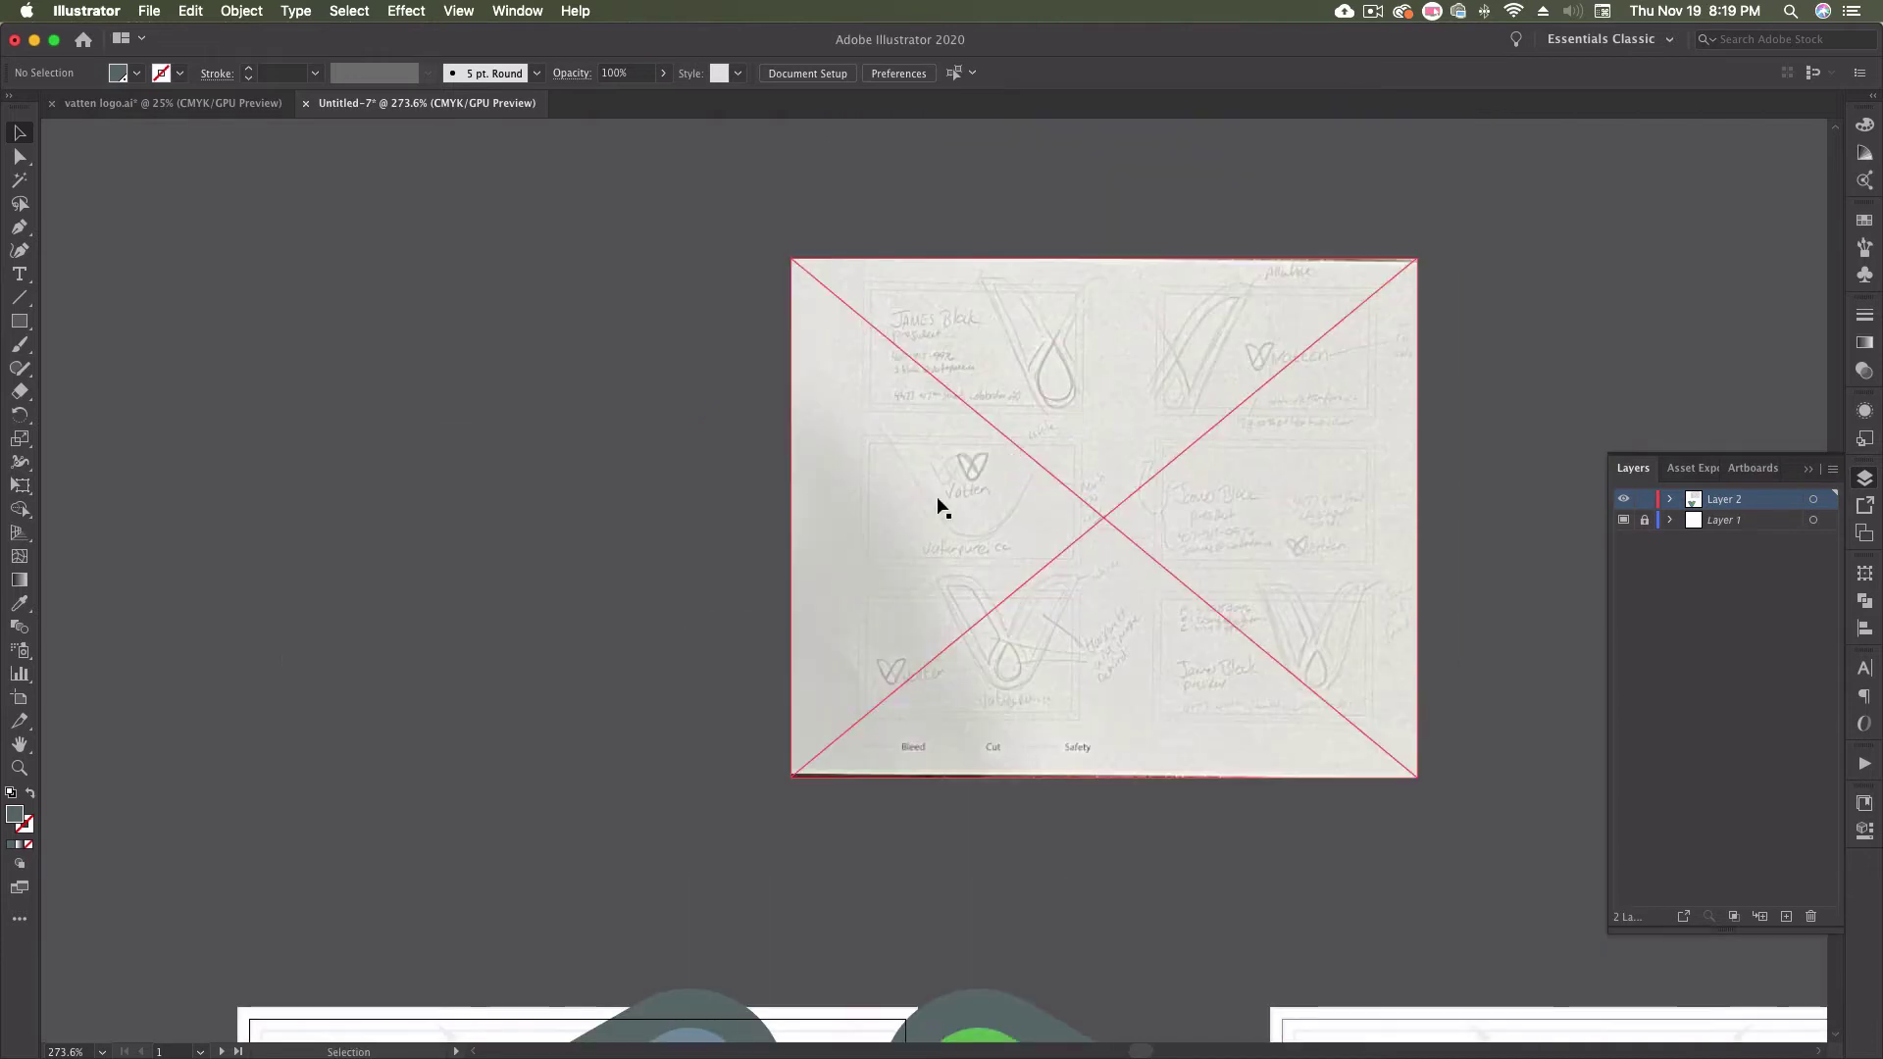
scroll(937, 504, down, 7)
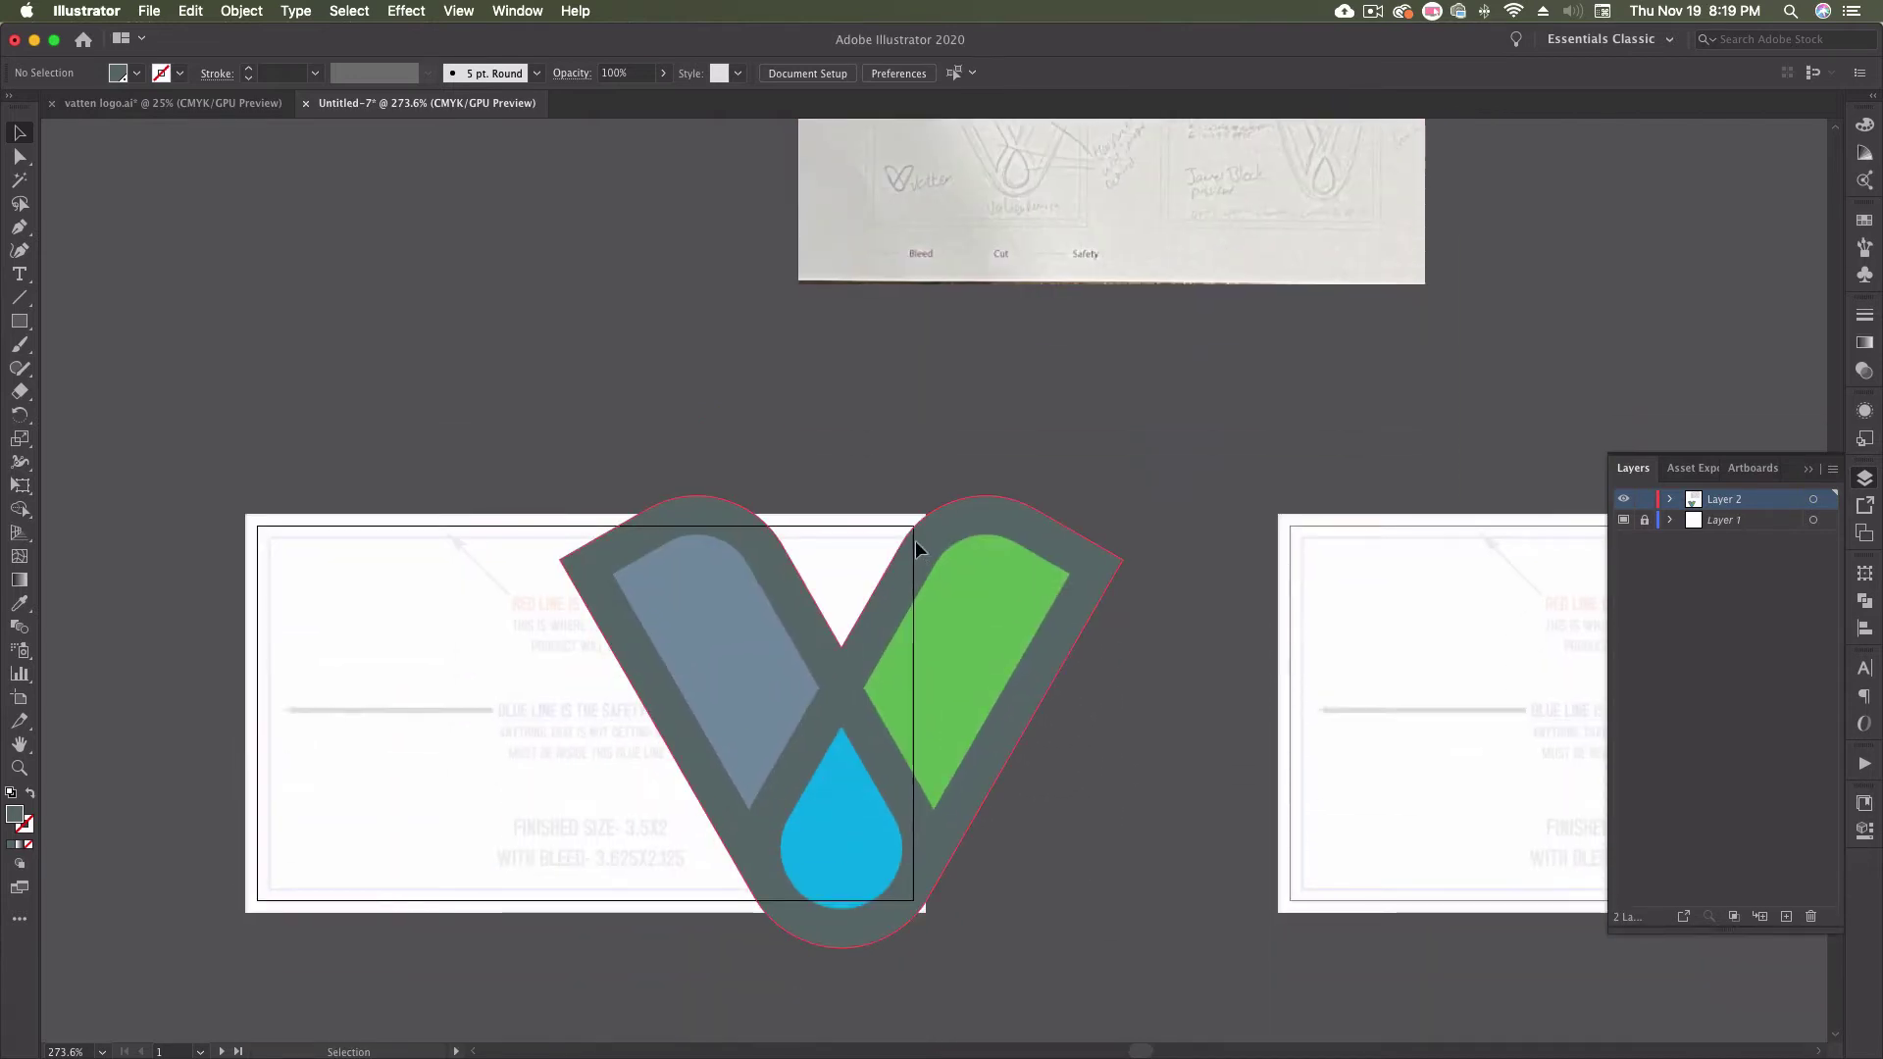
click(910, 537)
drag(843, 495, 844, 488)
click(816, 402)
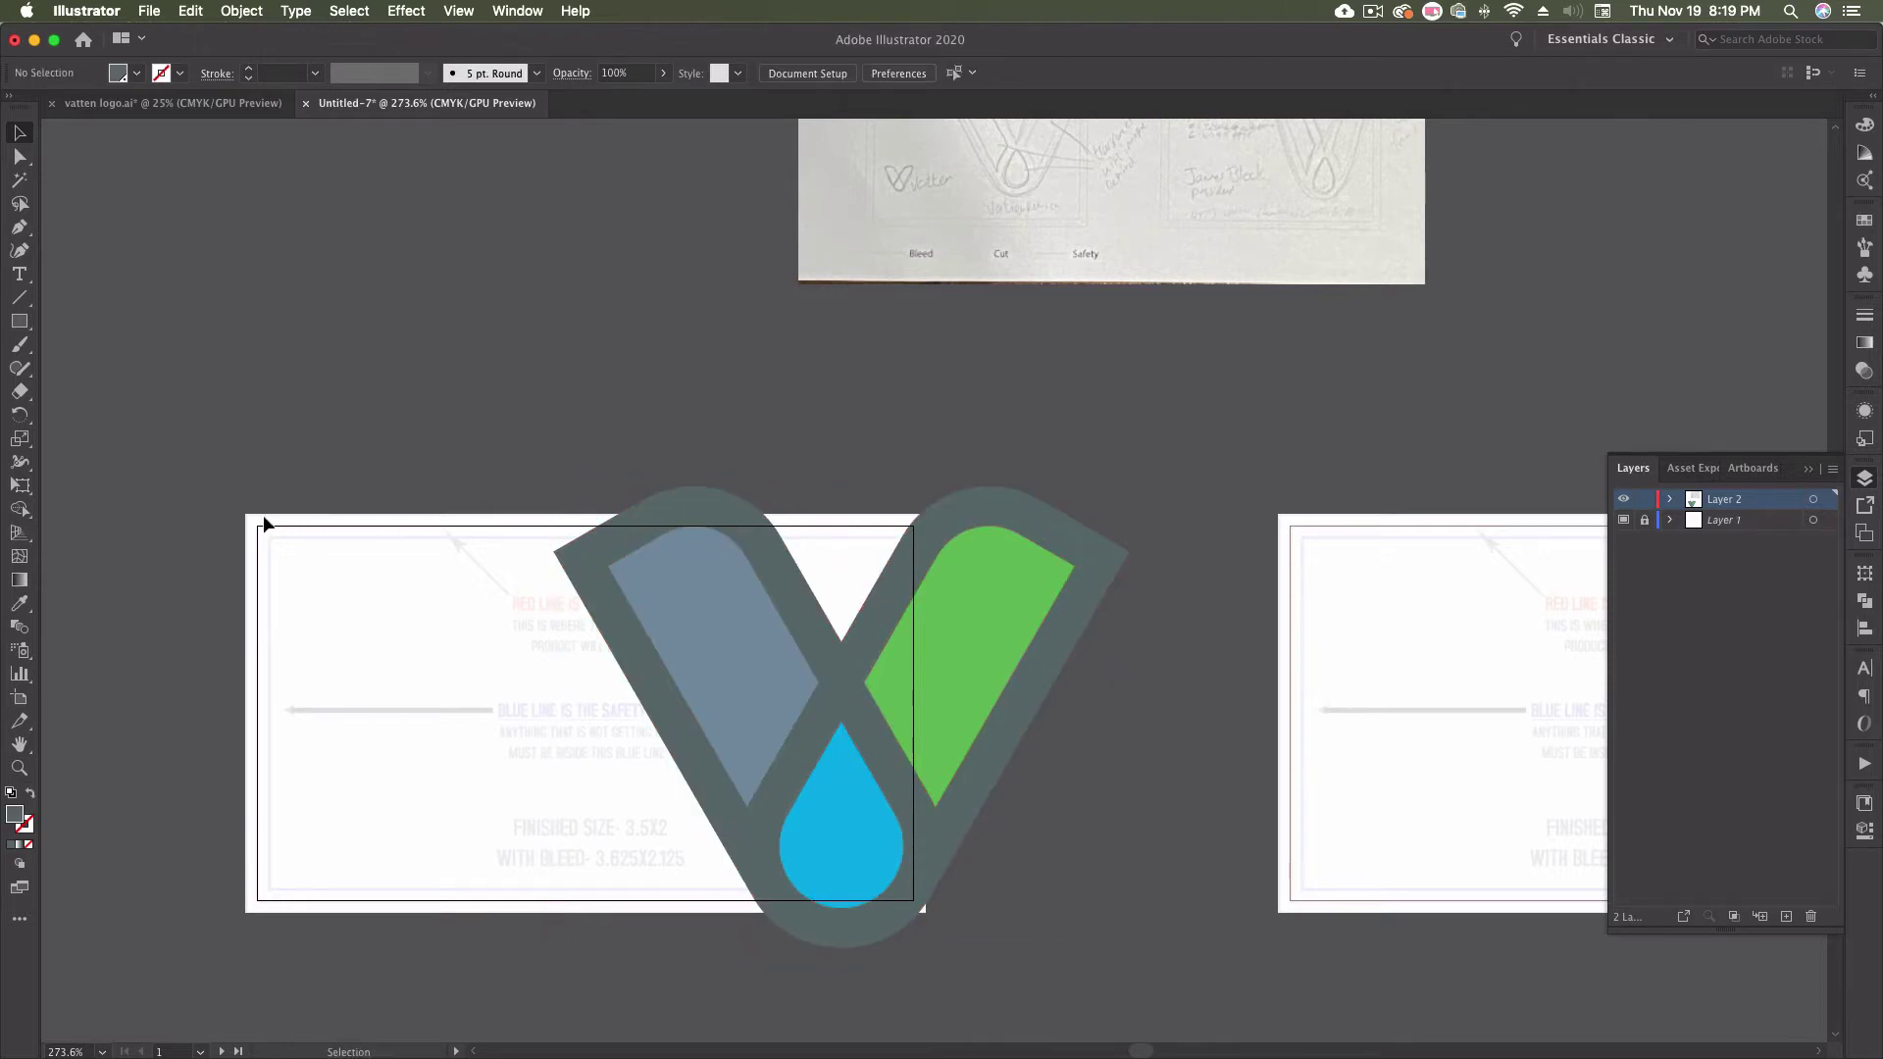
- Draw a rectangle about 3.5 × 2 in over the front card's cut outline and fill it with white
click(19, 320)
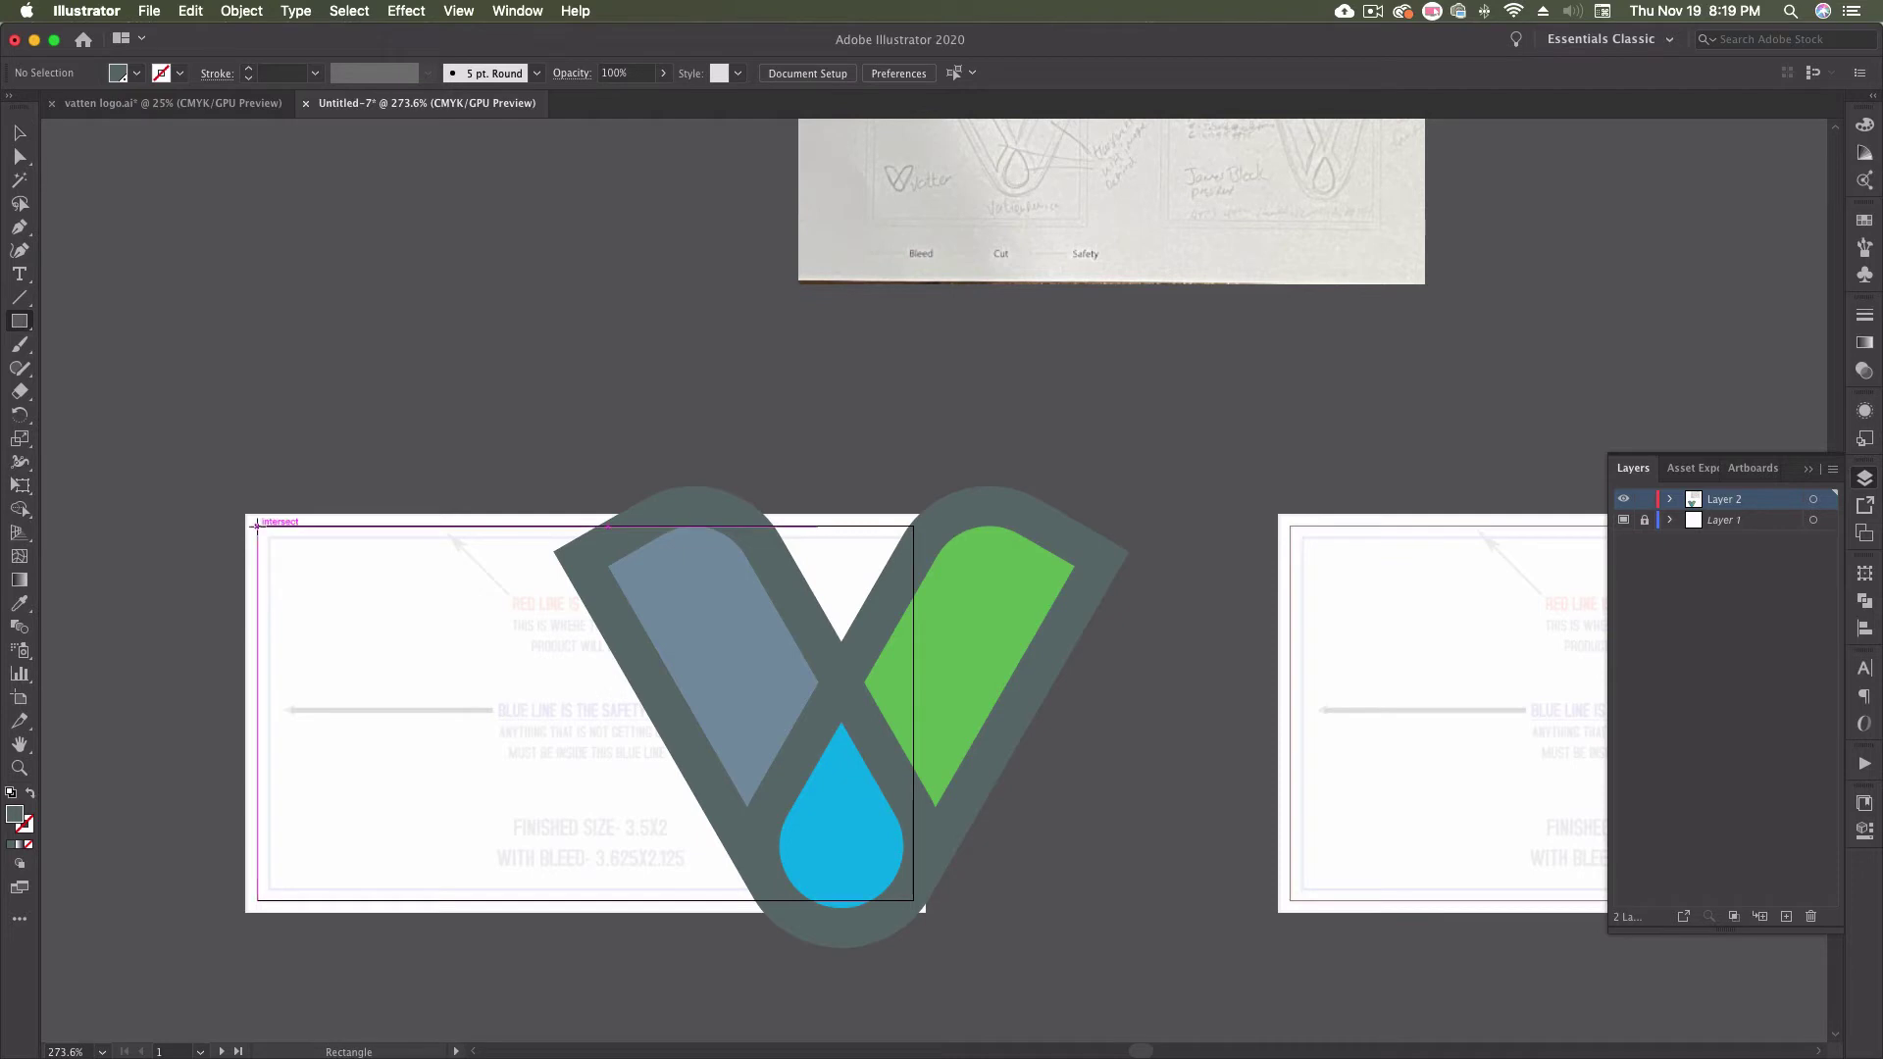
drag(257, 526, 914, 901)
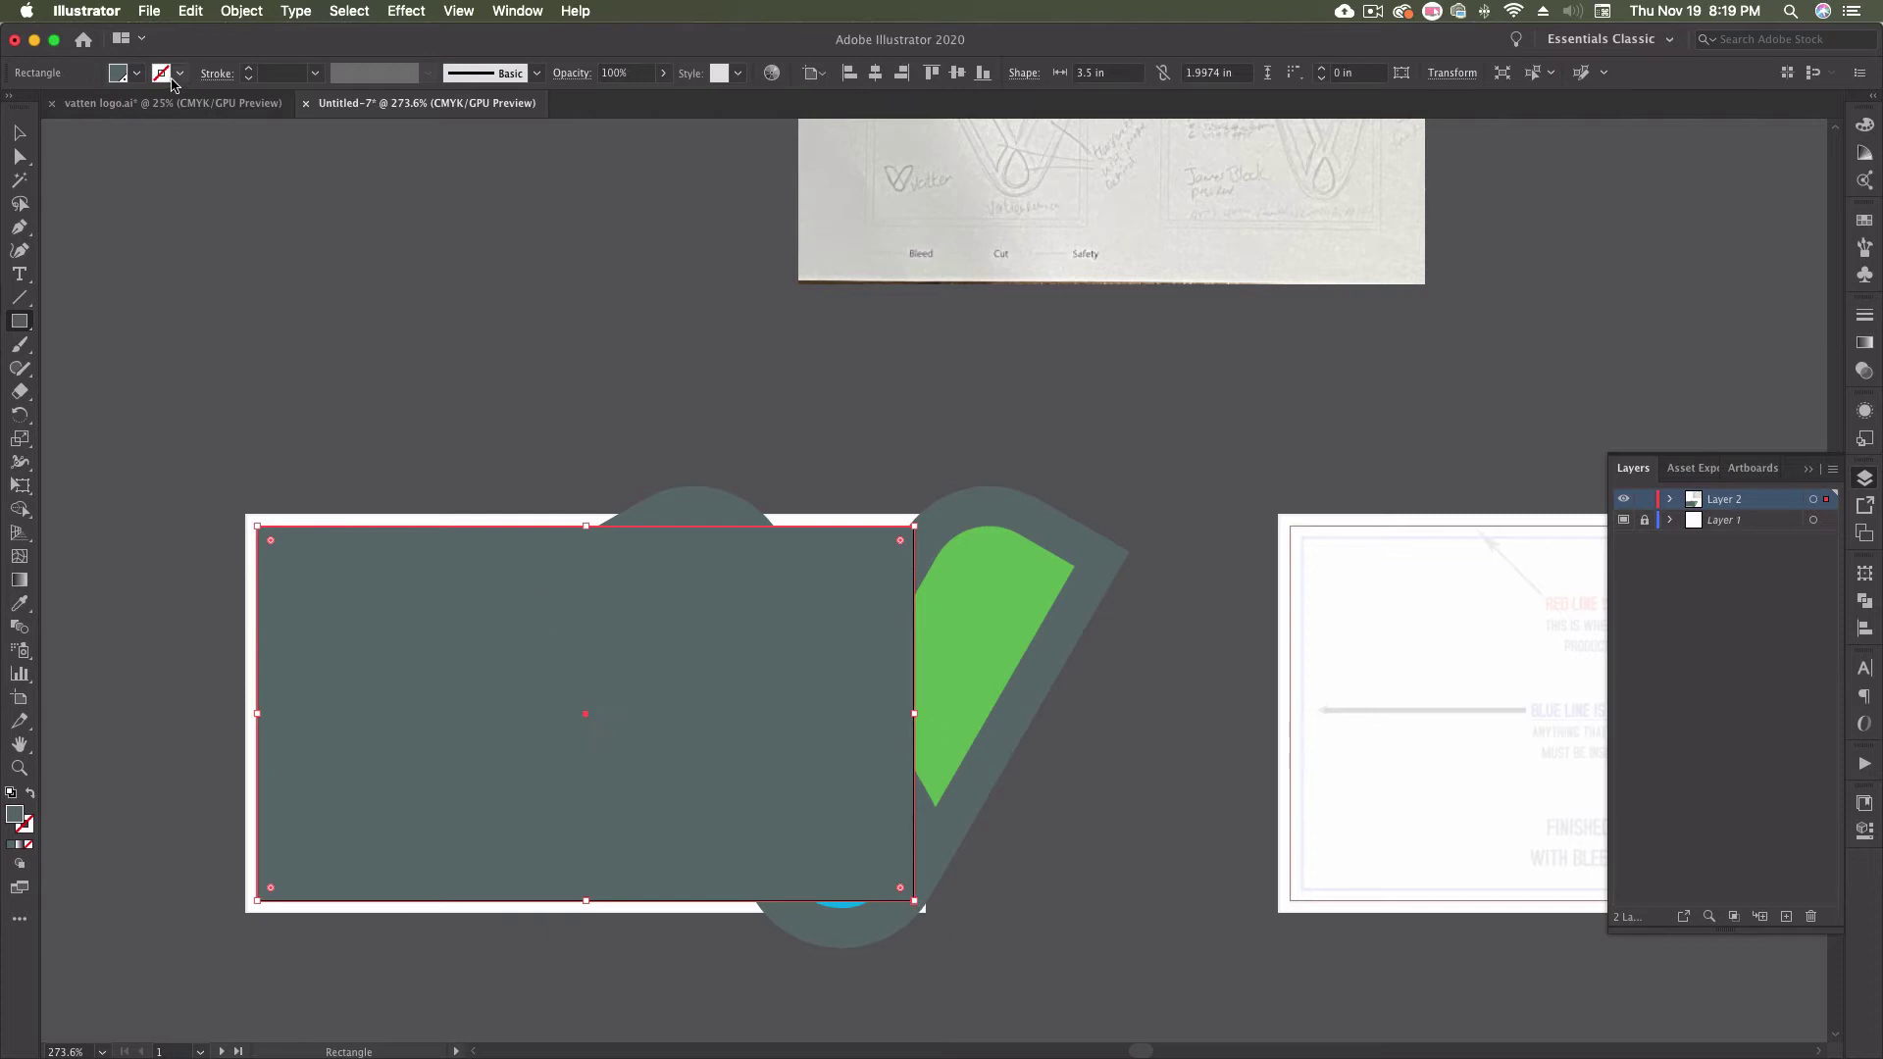
click(137, 73)
click(41, 106)
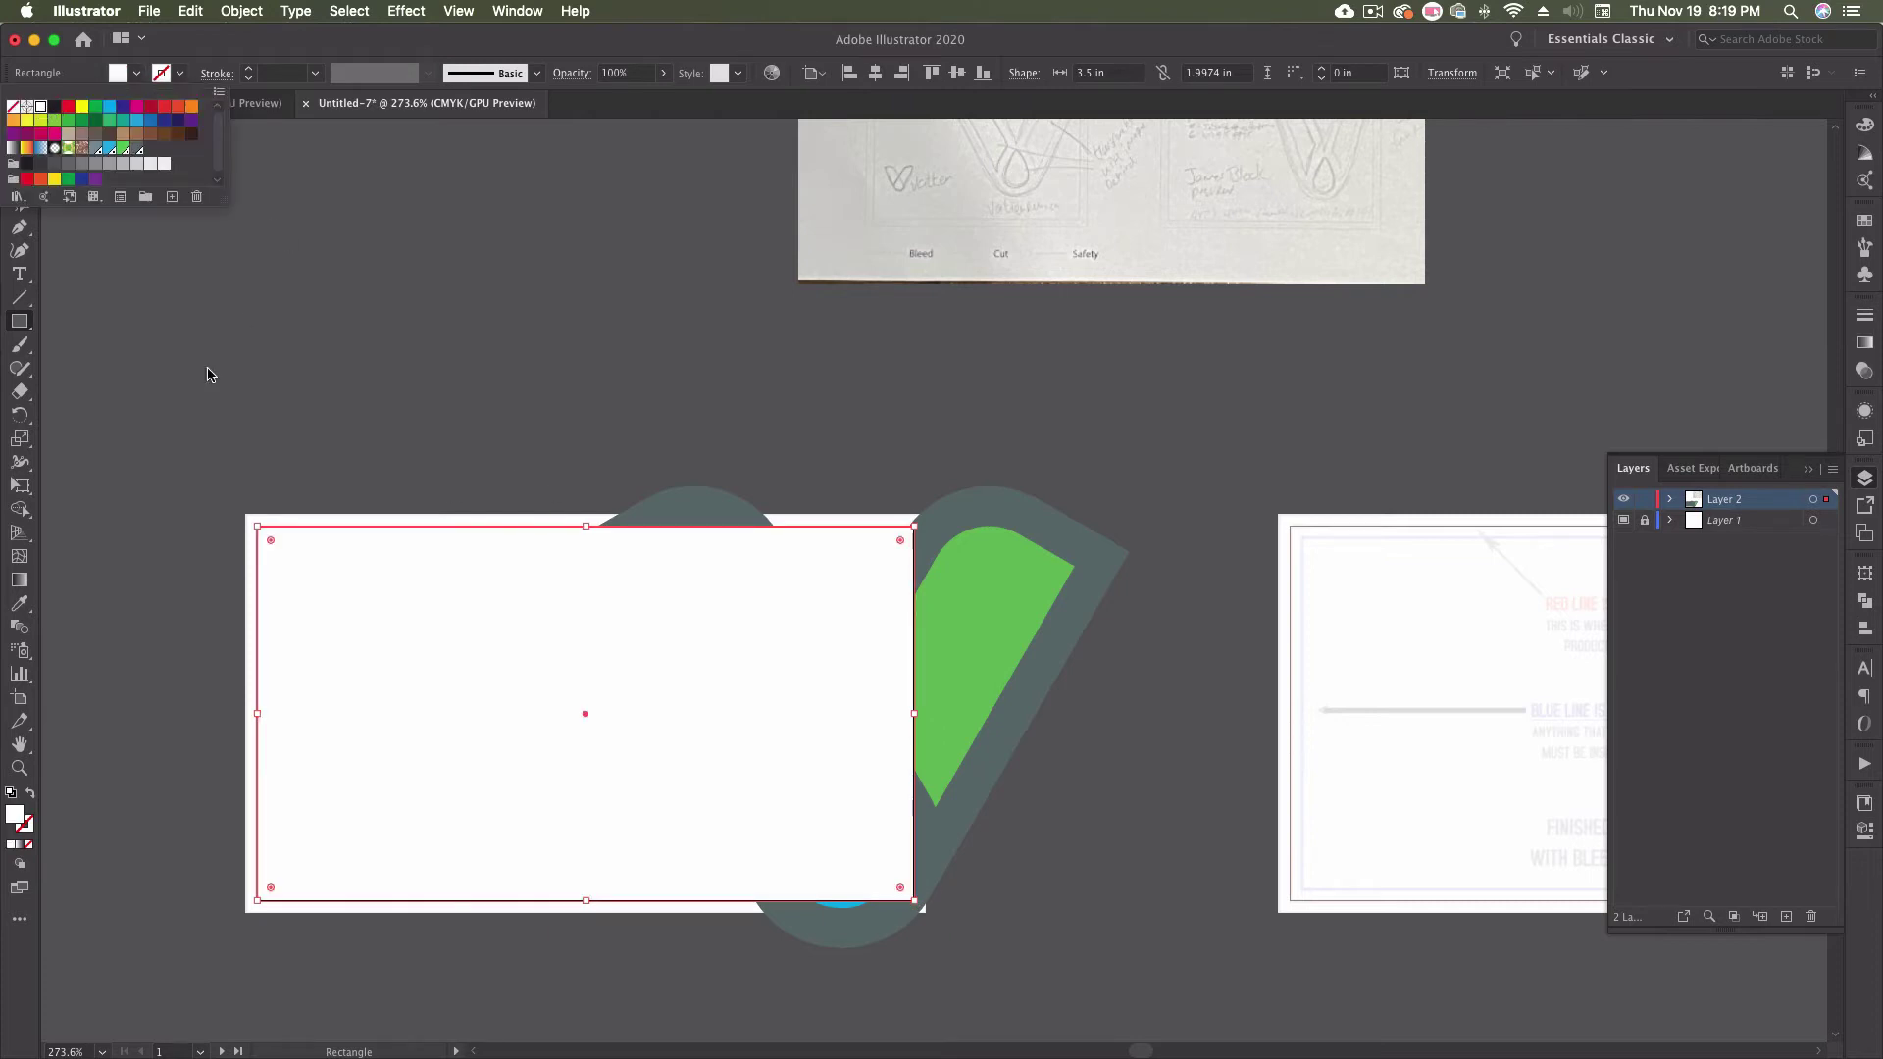
click(254, 39)
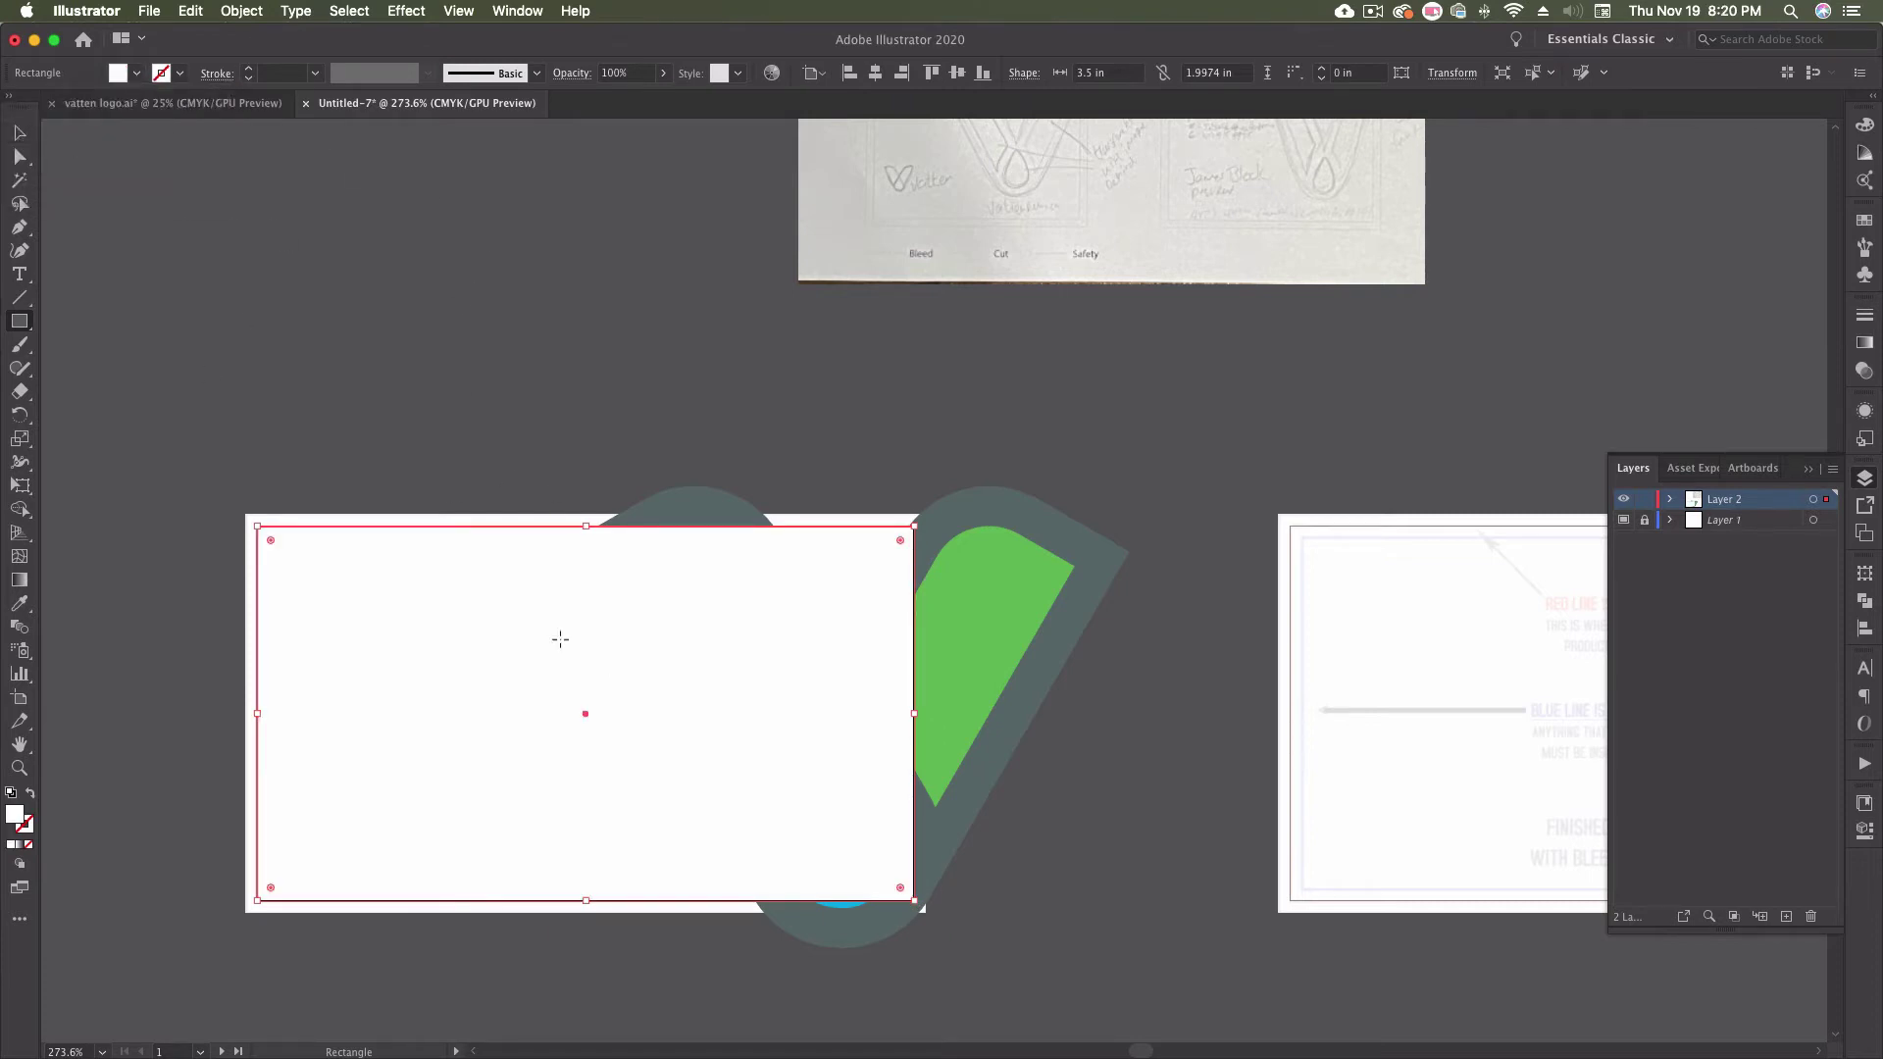
- Bring the V logo group to the front, above the white card rectangle
click(20, 133)
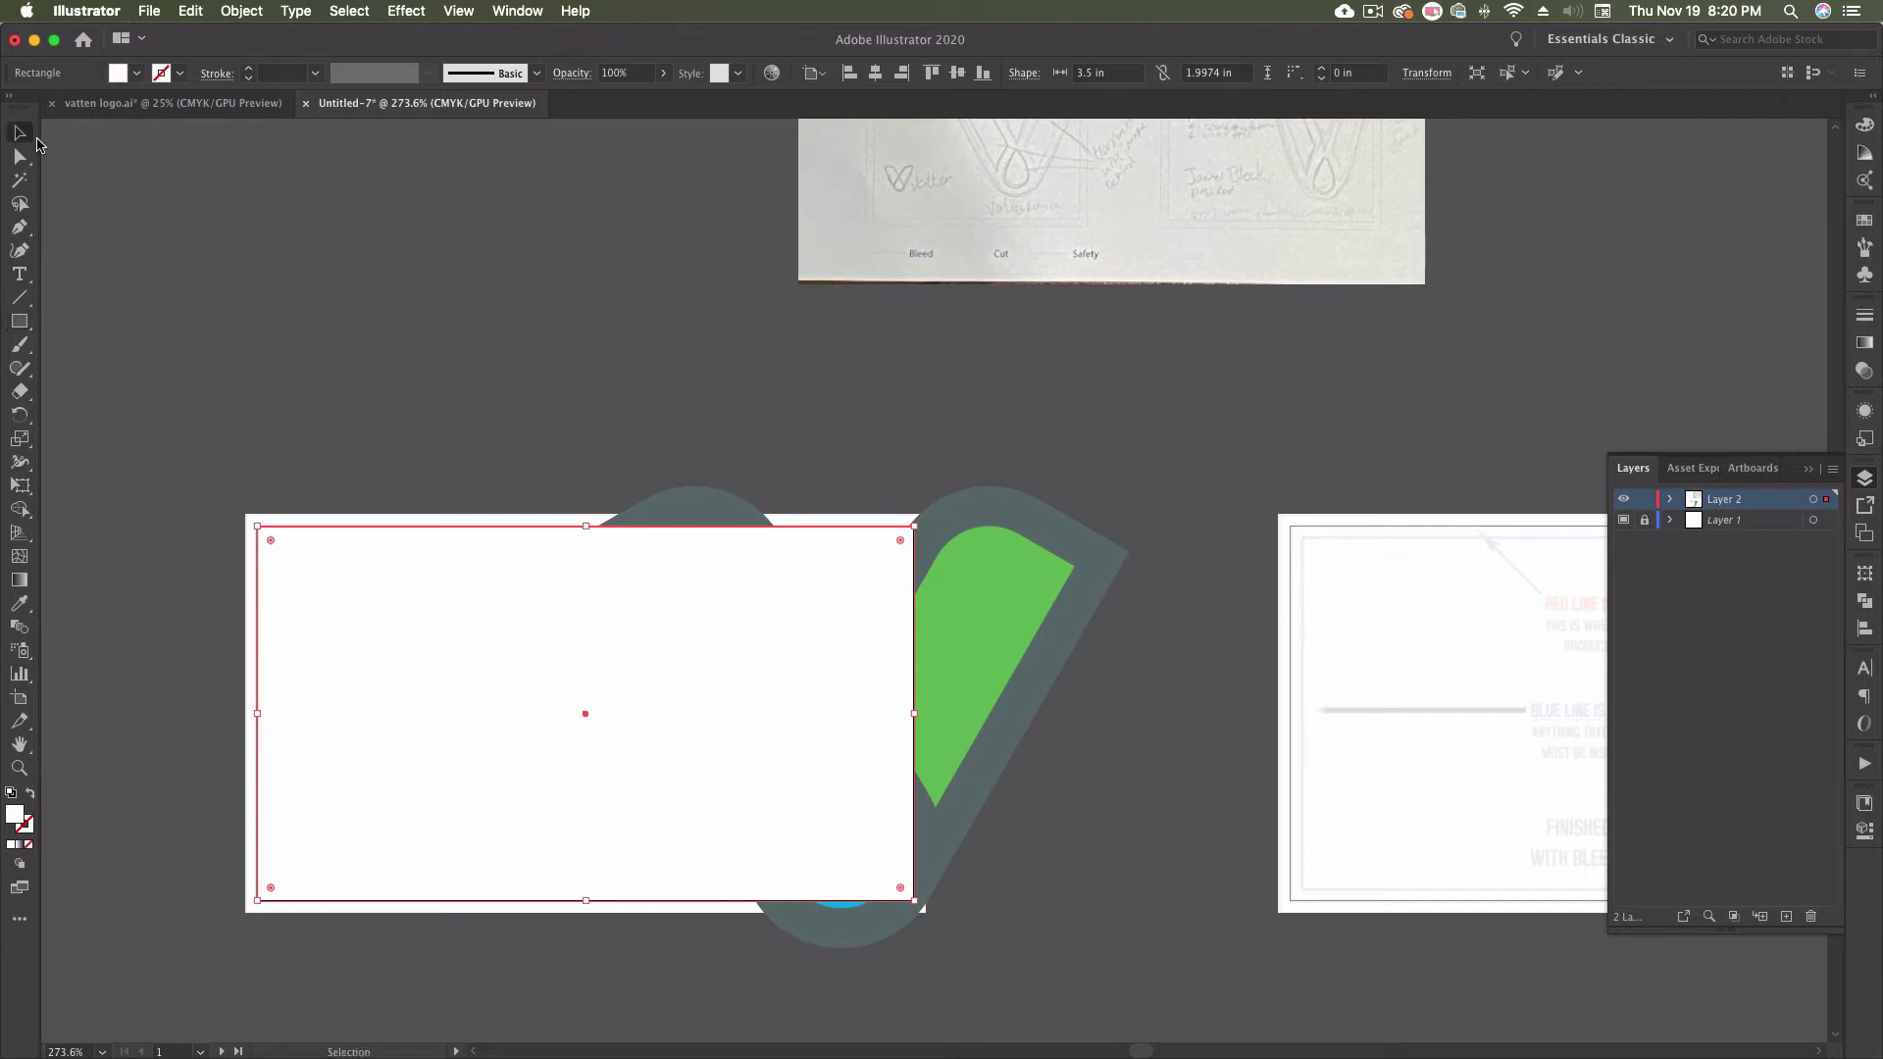
click(464, 369)
click(722, 503)
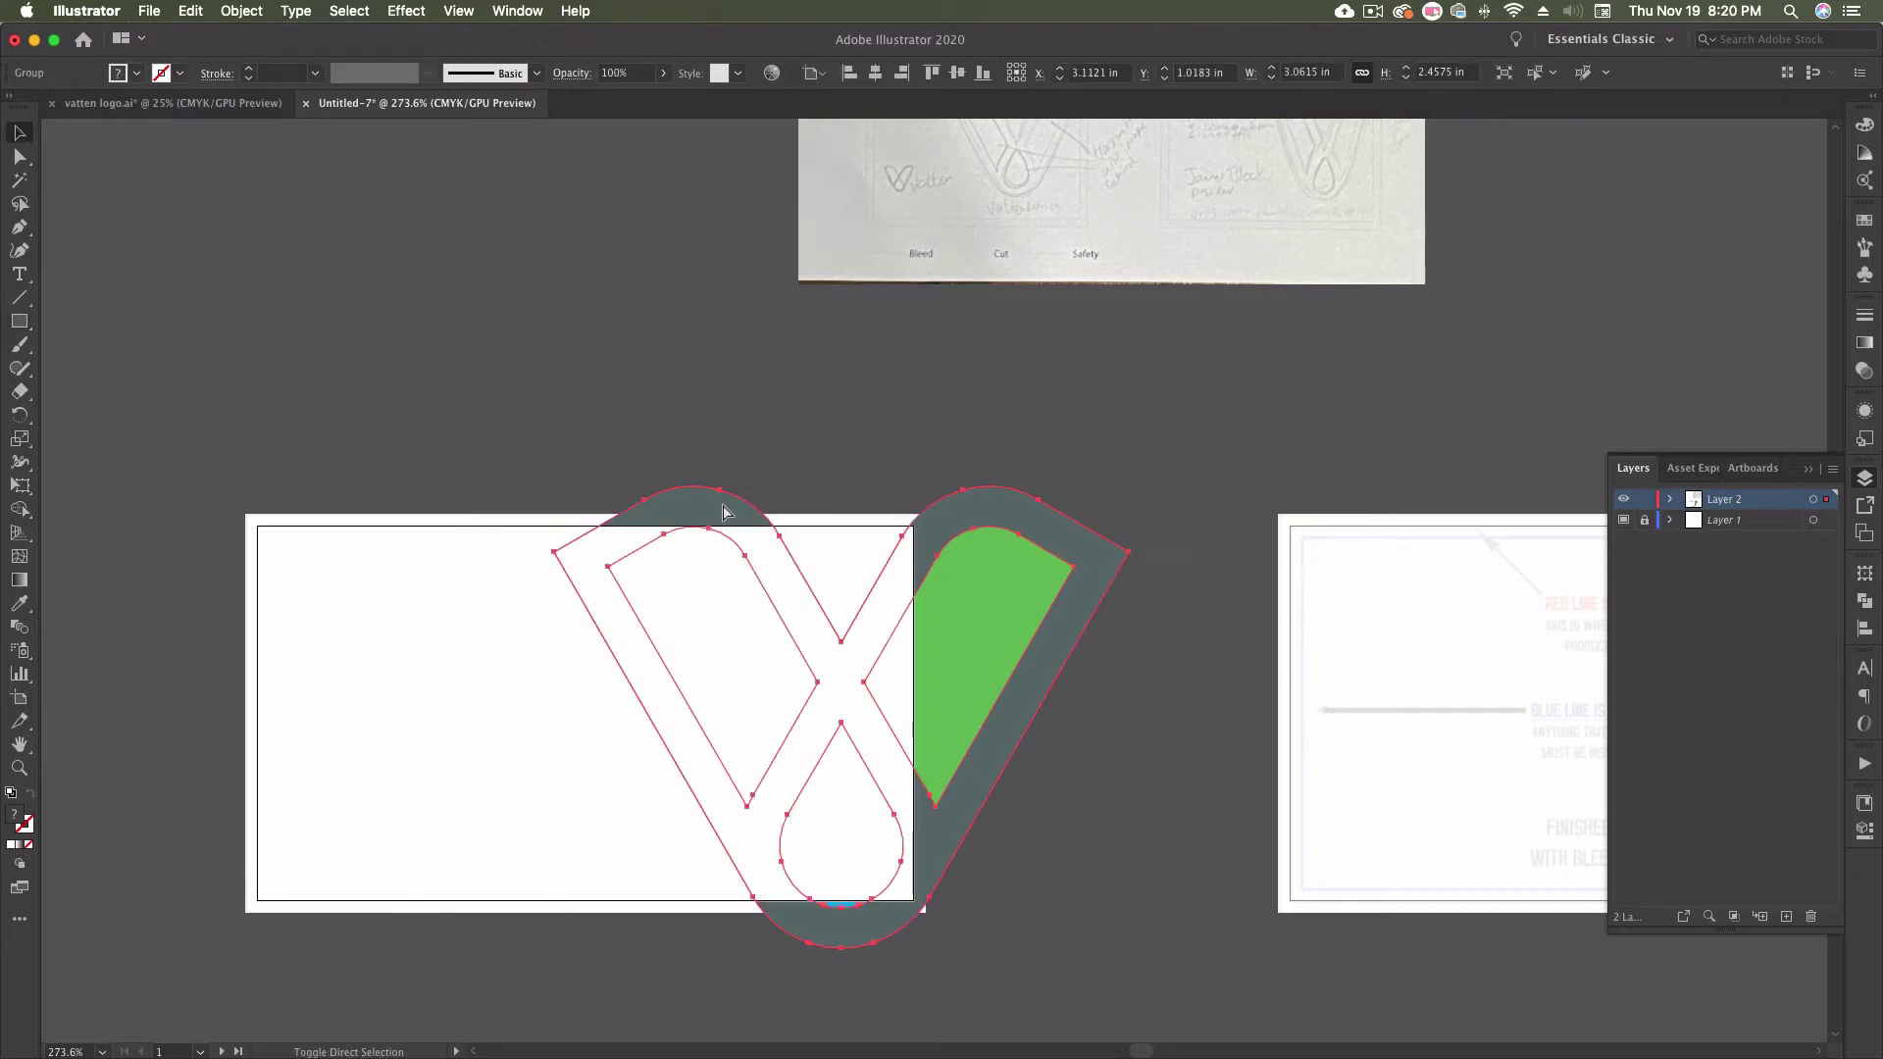
key(super+shift+bracketright)
click(726, 404)
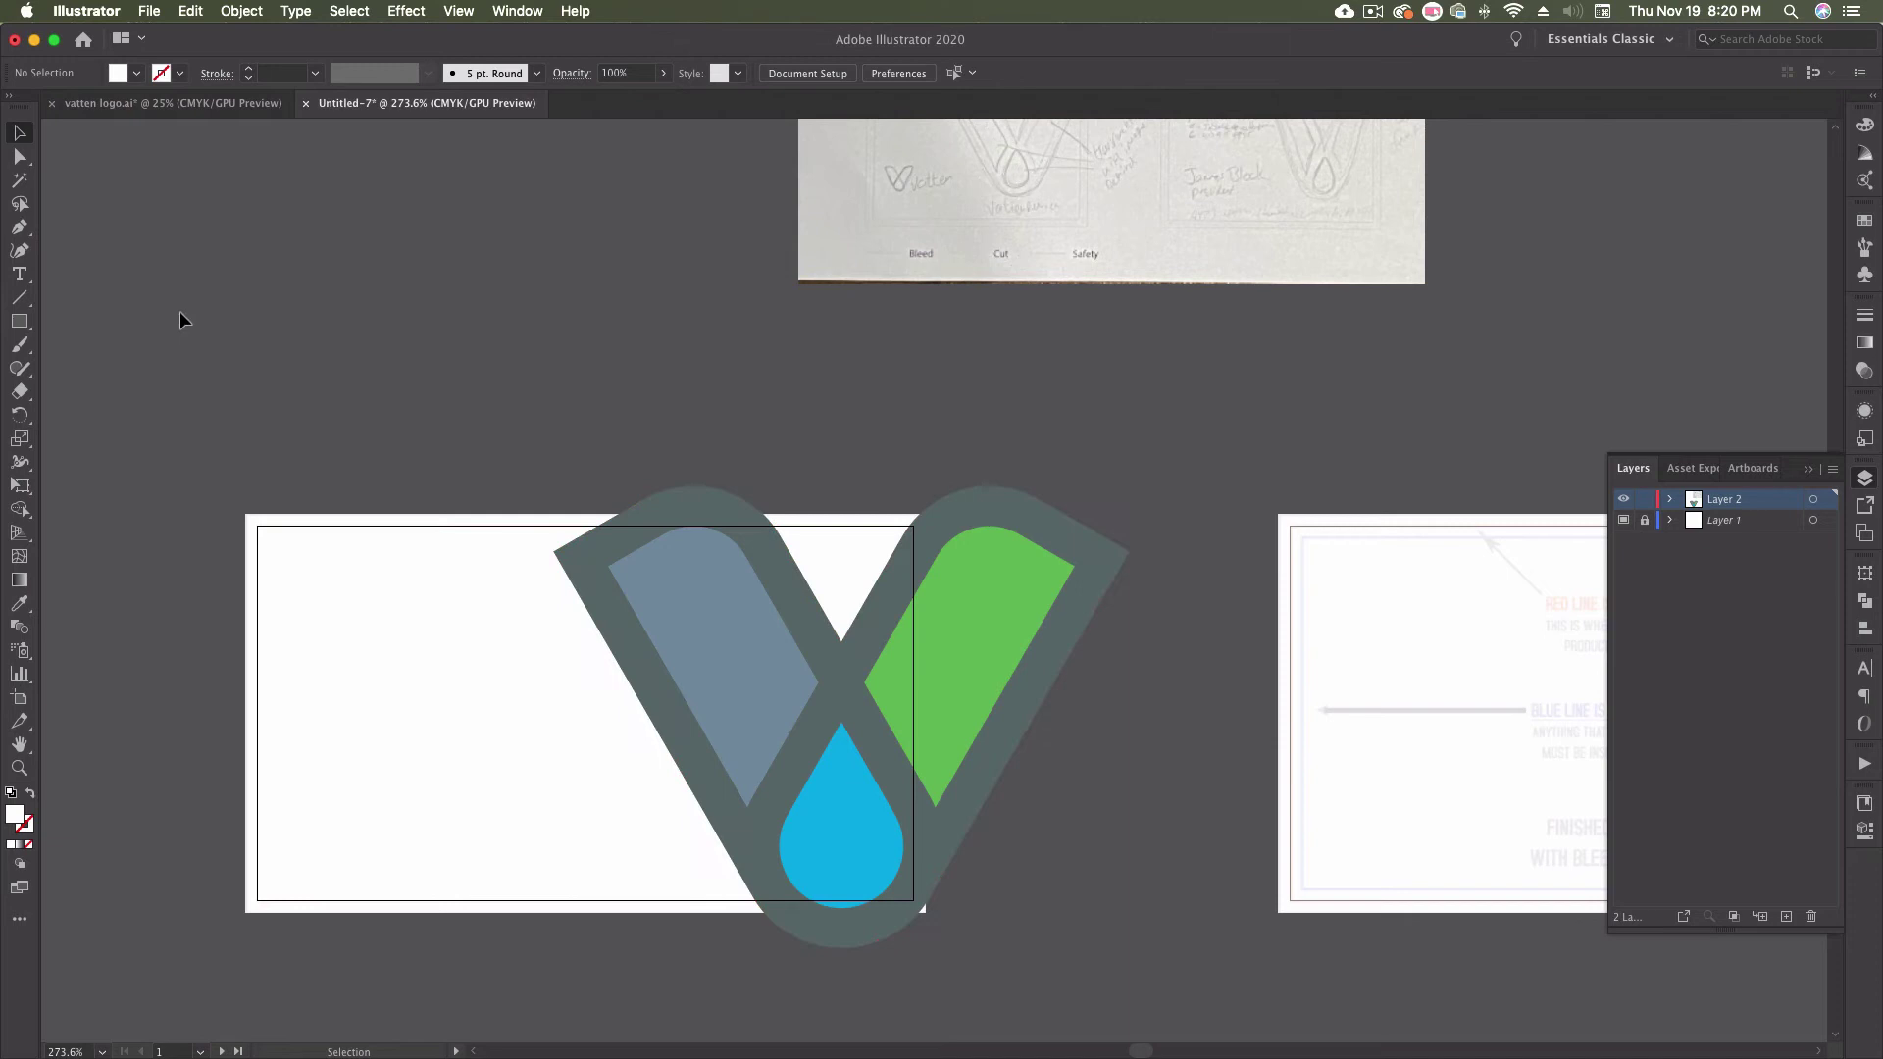
- Draw a rectangle about 0.89 × 0.81 in over the notch between the V's arms and send it behind the logo
key(m)
drag(922, 514, 753, 668)
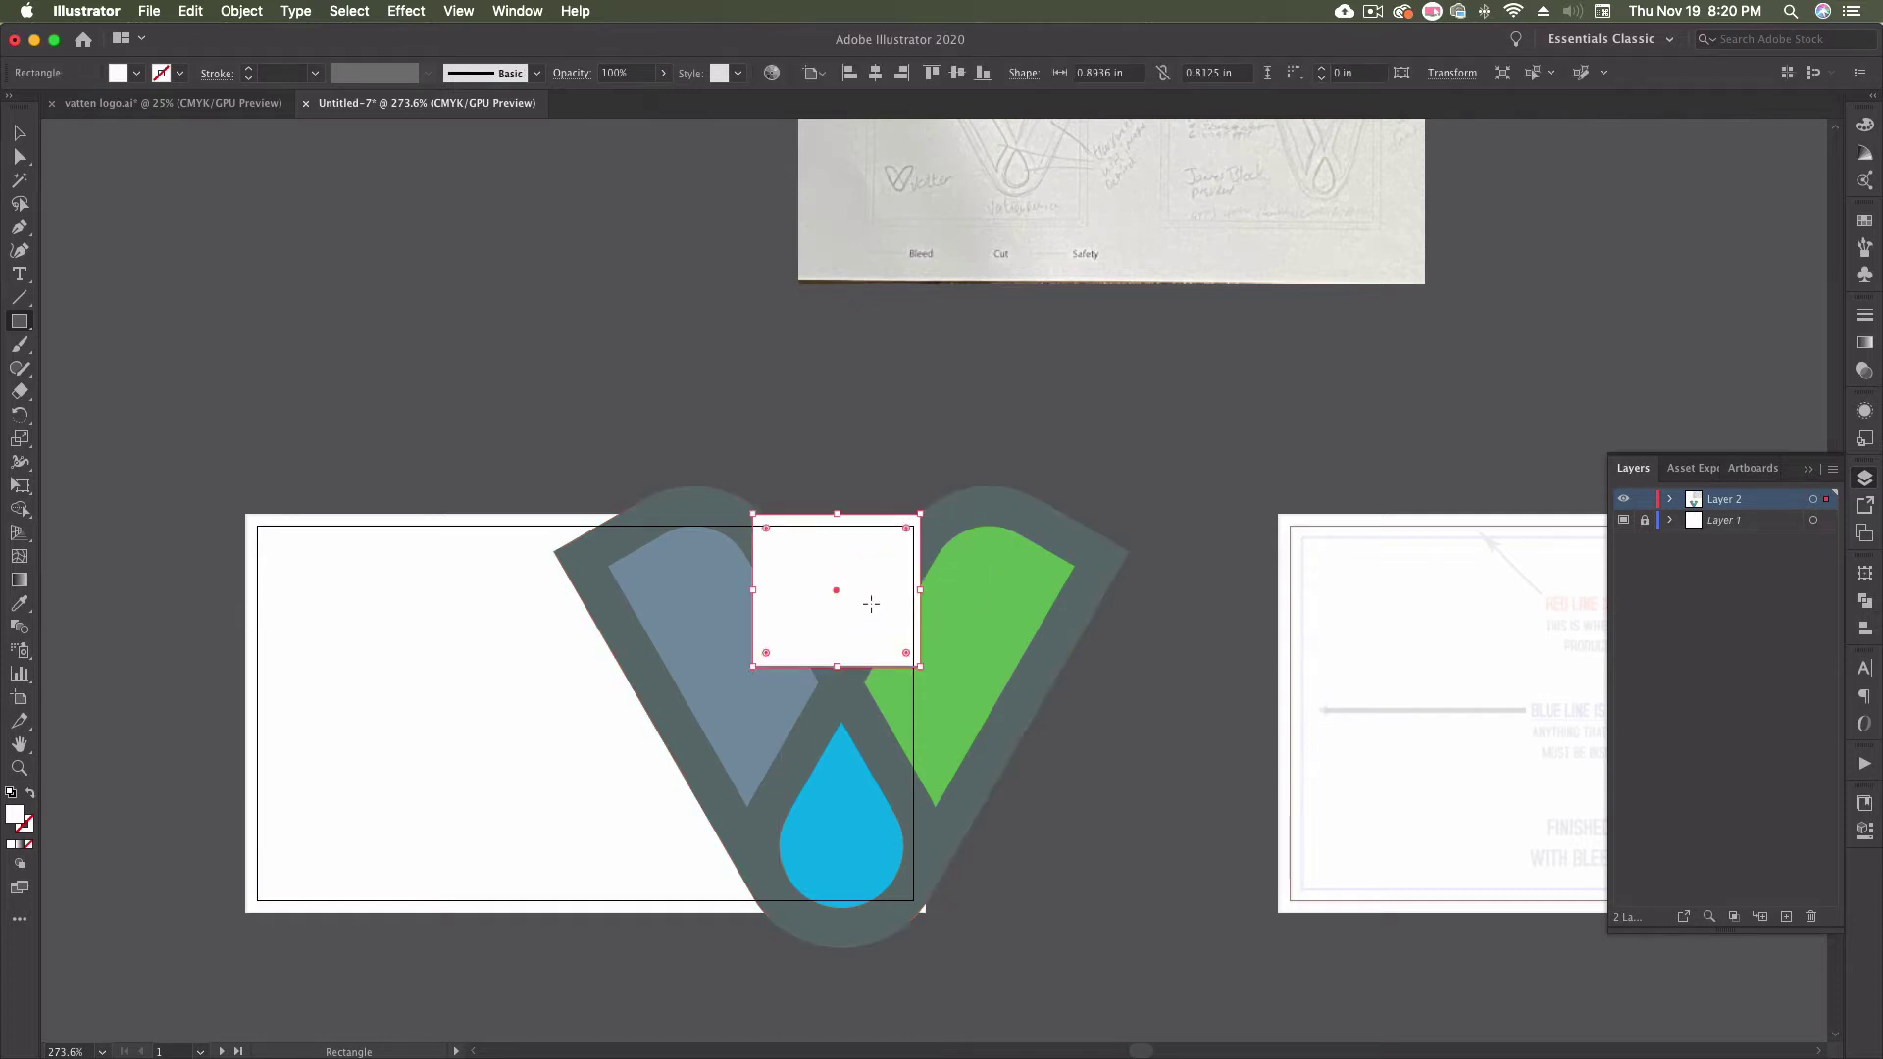
key(super+shift+bracketleft)
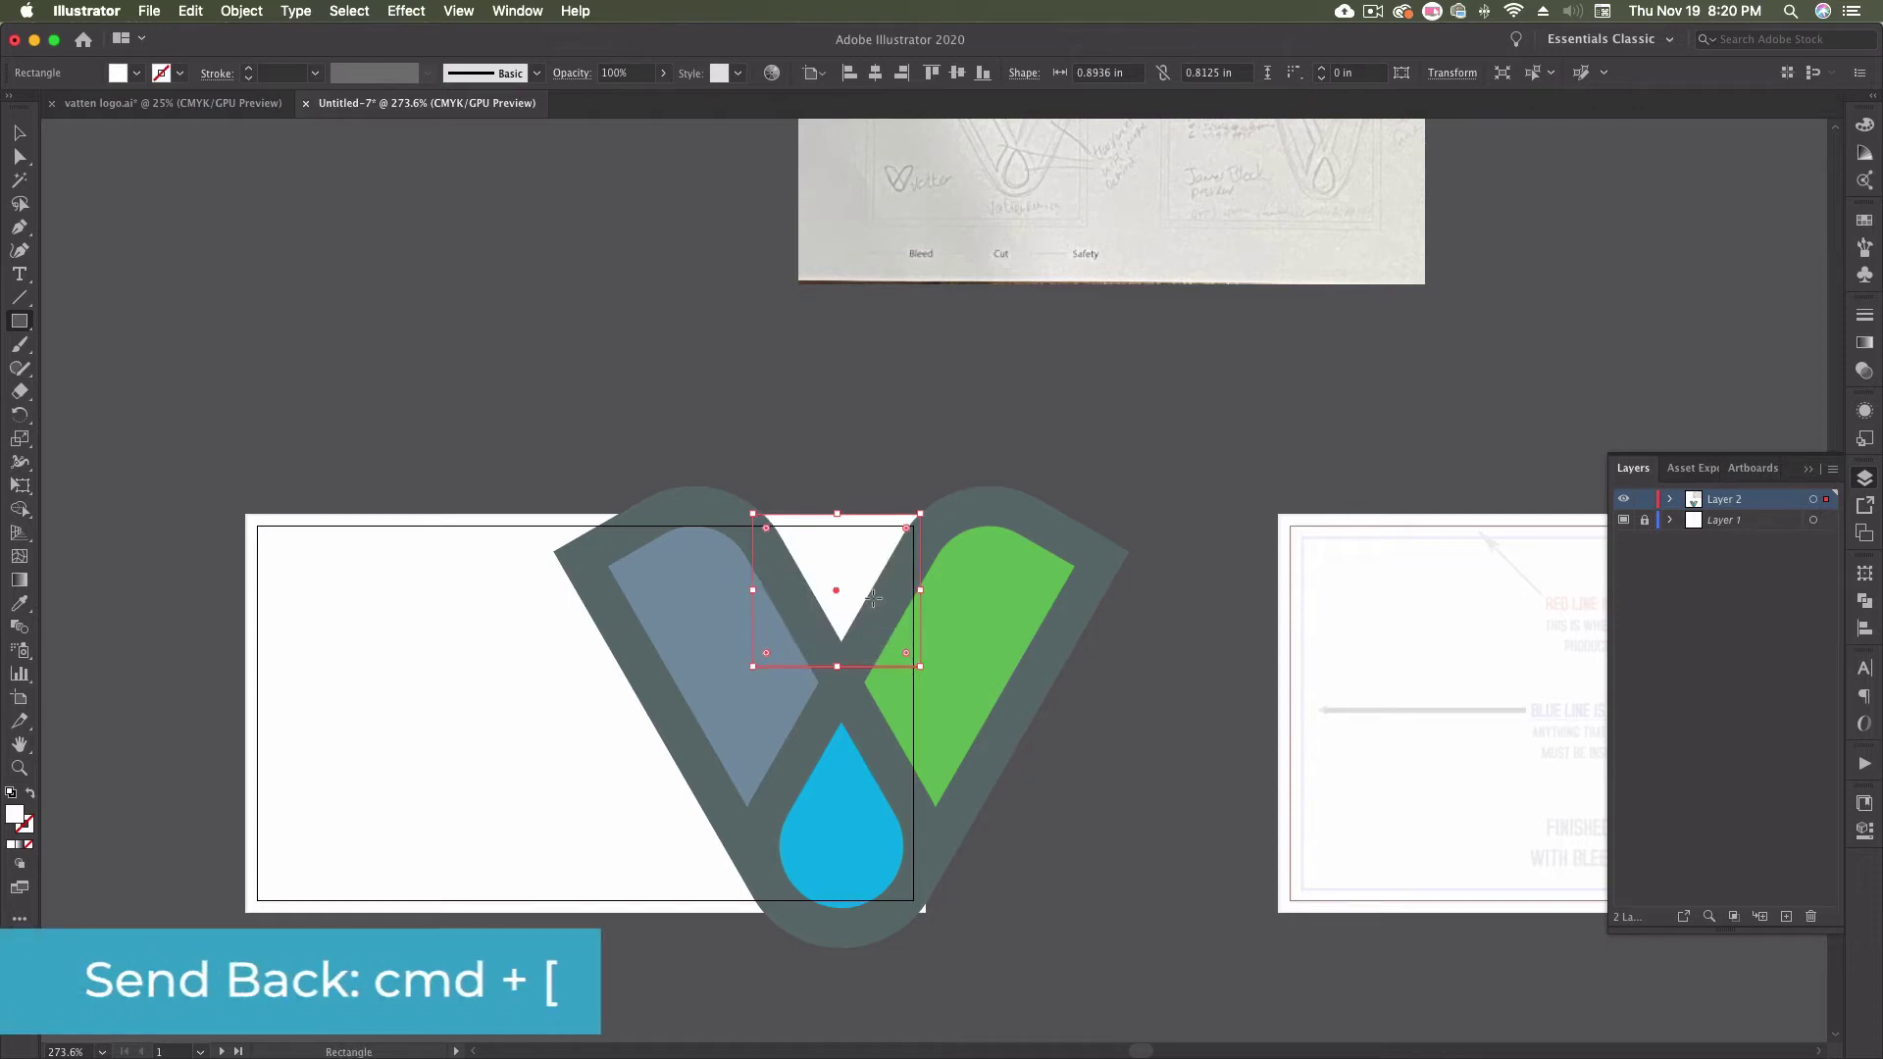
- Fill the notch rectangle with the logo's dark outline colour, PANTONE 5477 U, at an 80% tint
key(i)
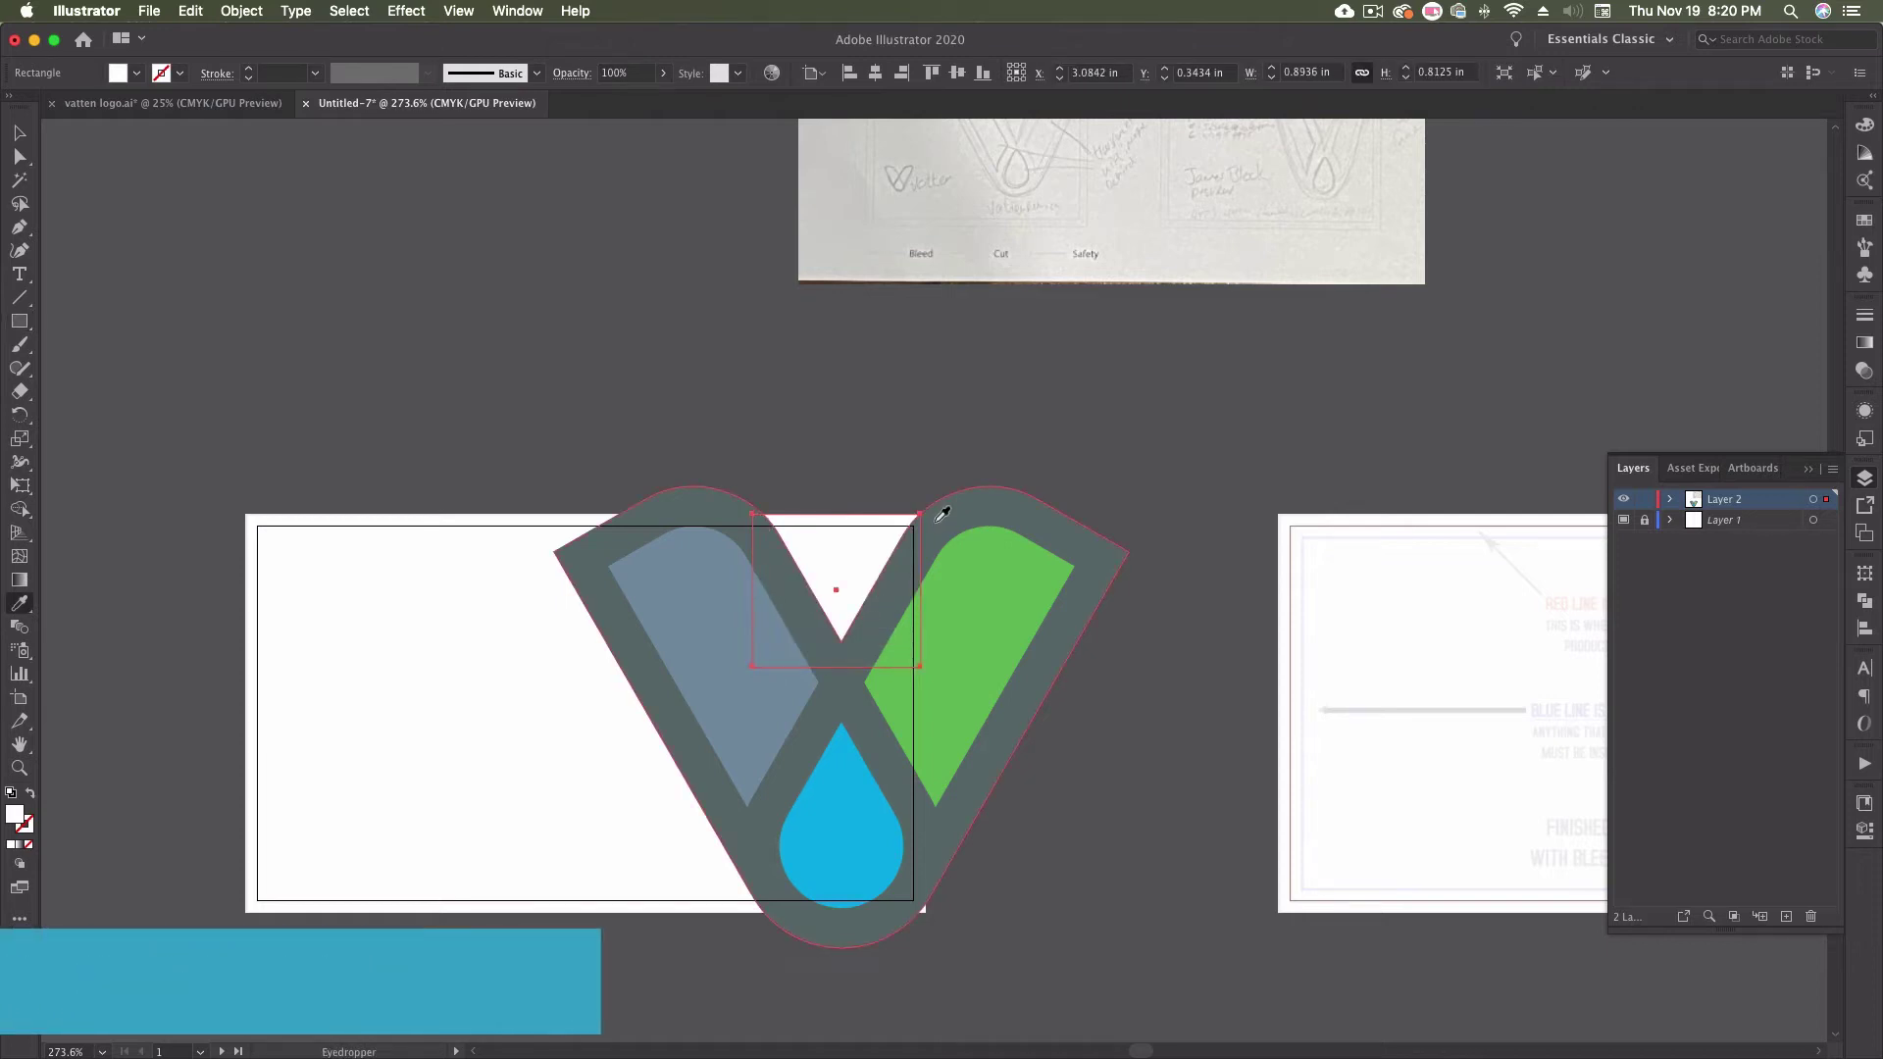
click(714, 505)
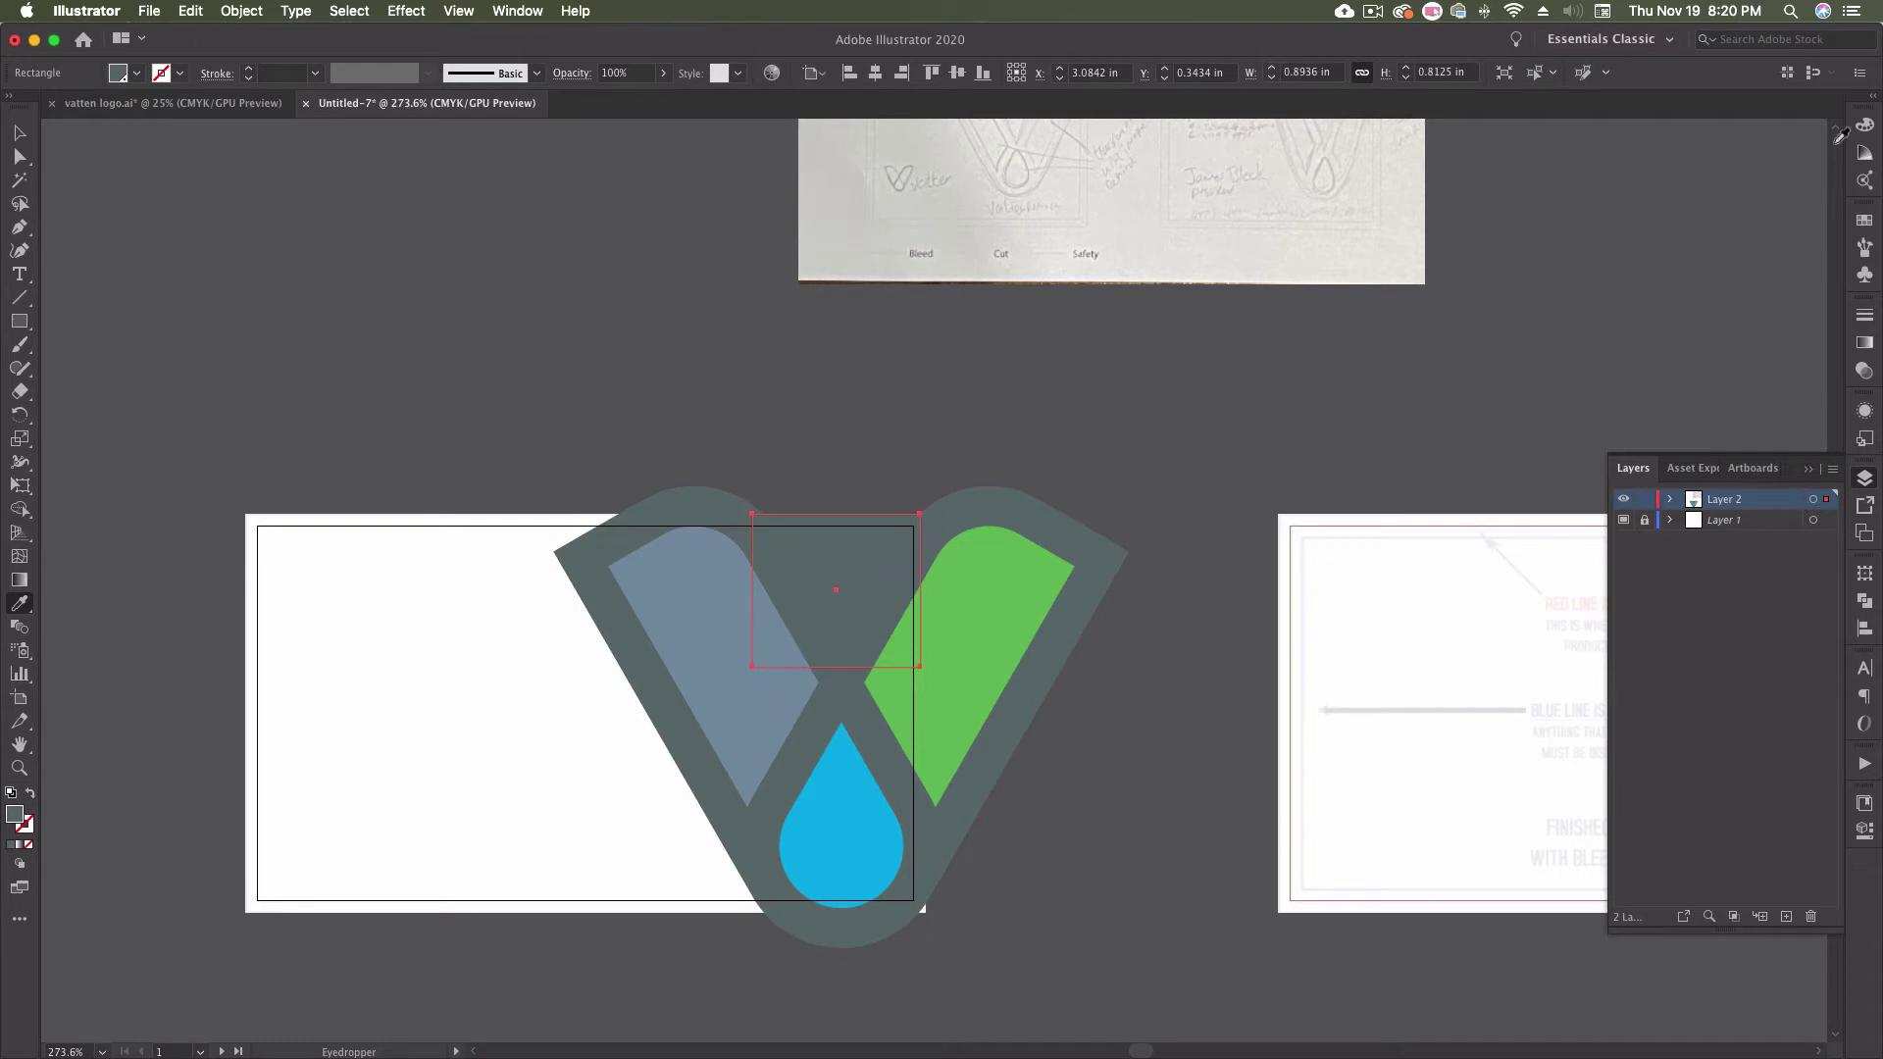
click(1863, 129)
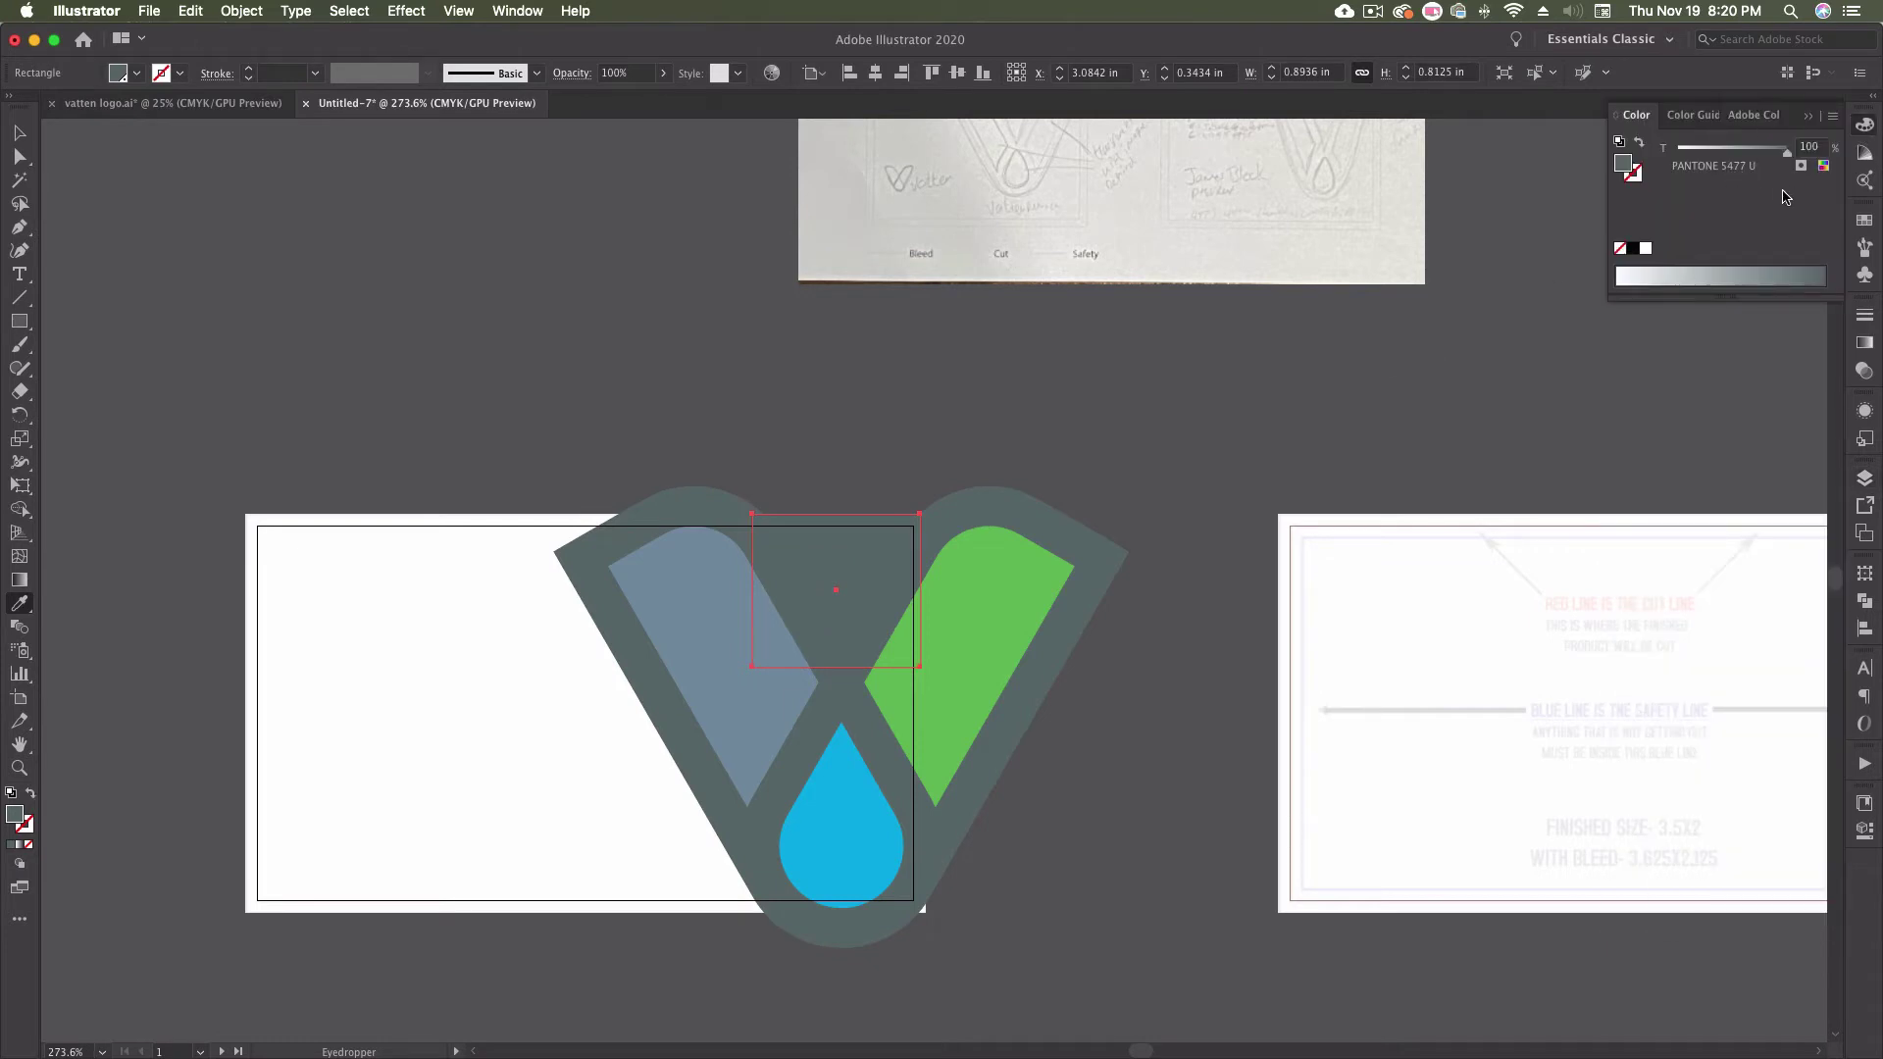
drag(1786, 154, 1779, 154)
drag(1777, 158, 1766, 158)
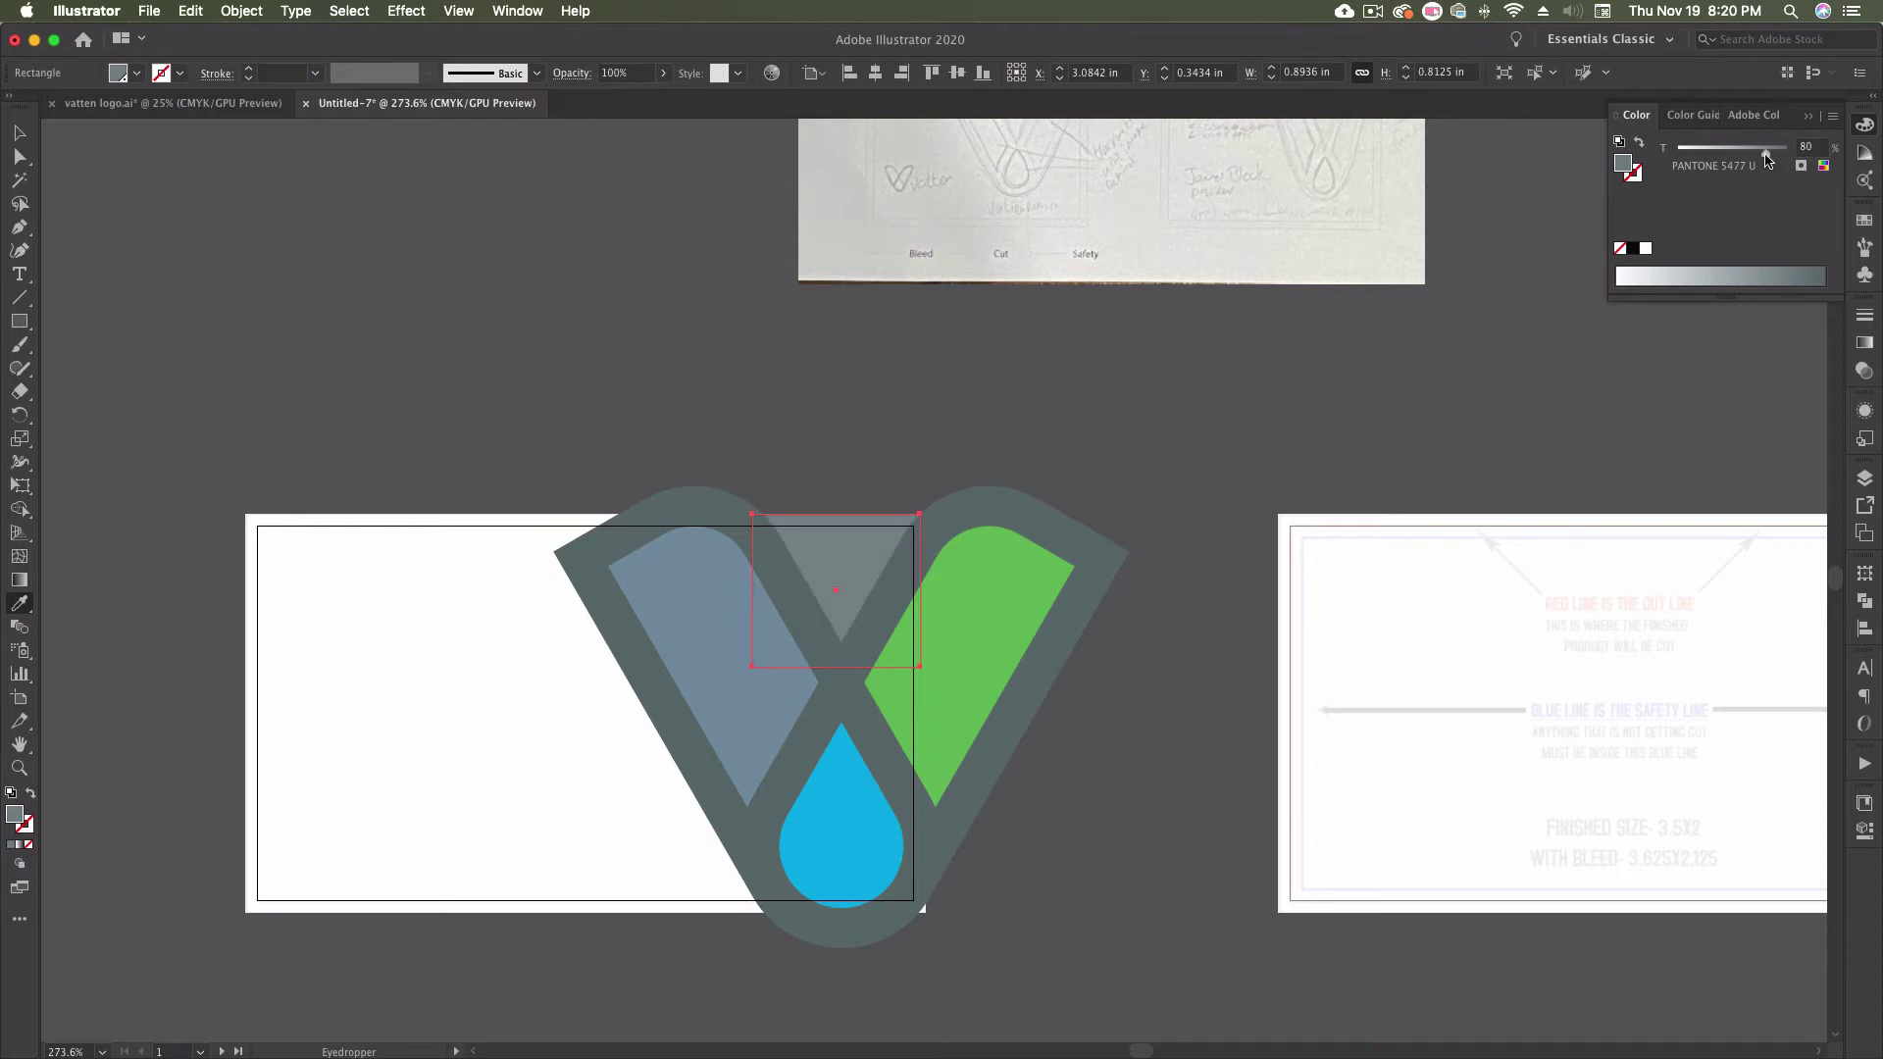
key(v)
click(608, 374)
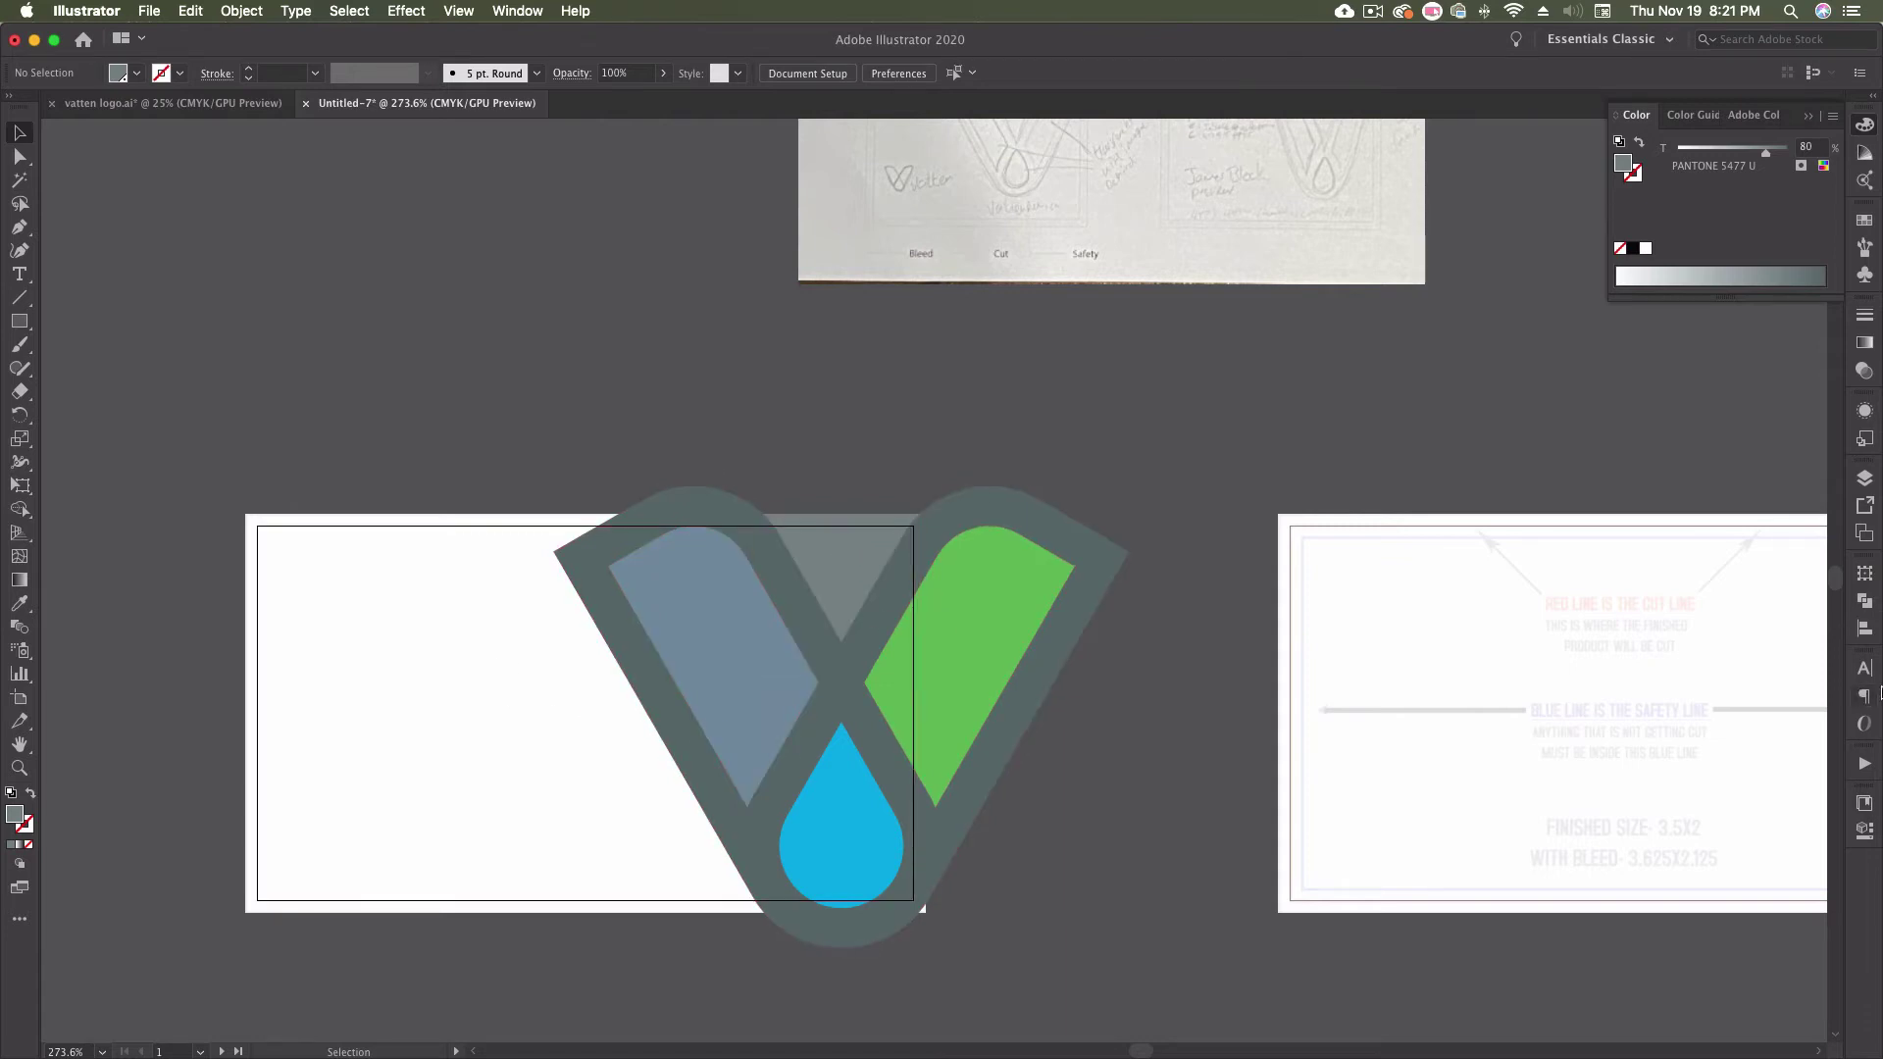
- Switch to the Pages document and copy all of the business card's contact text
mouse_move(1856, 698)
click(1845, 876)
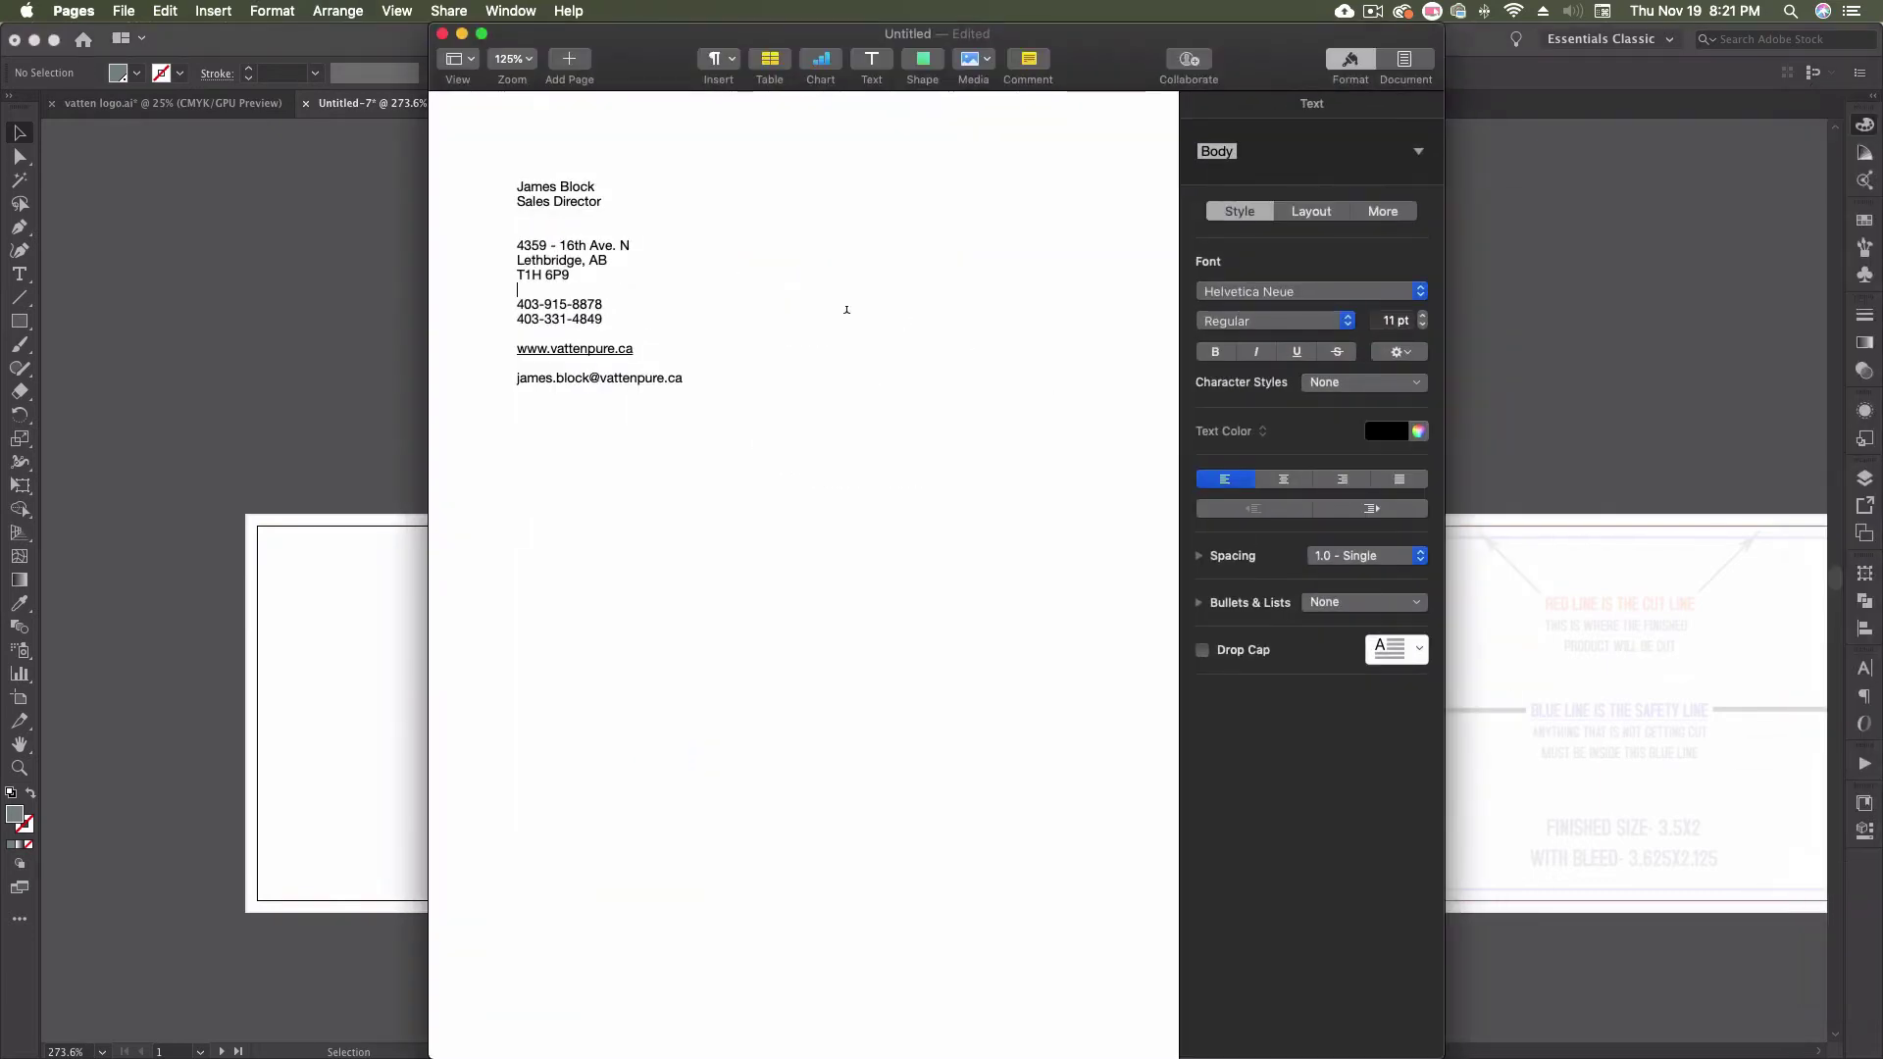
drag(718, 377, 509, 182)
key(super+c)
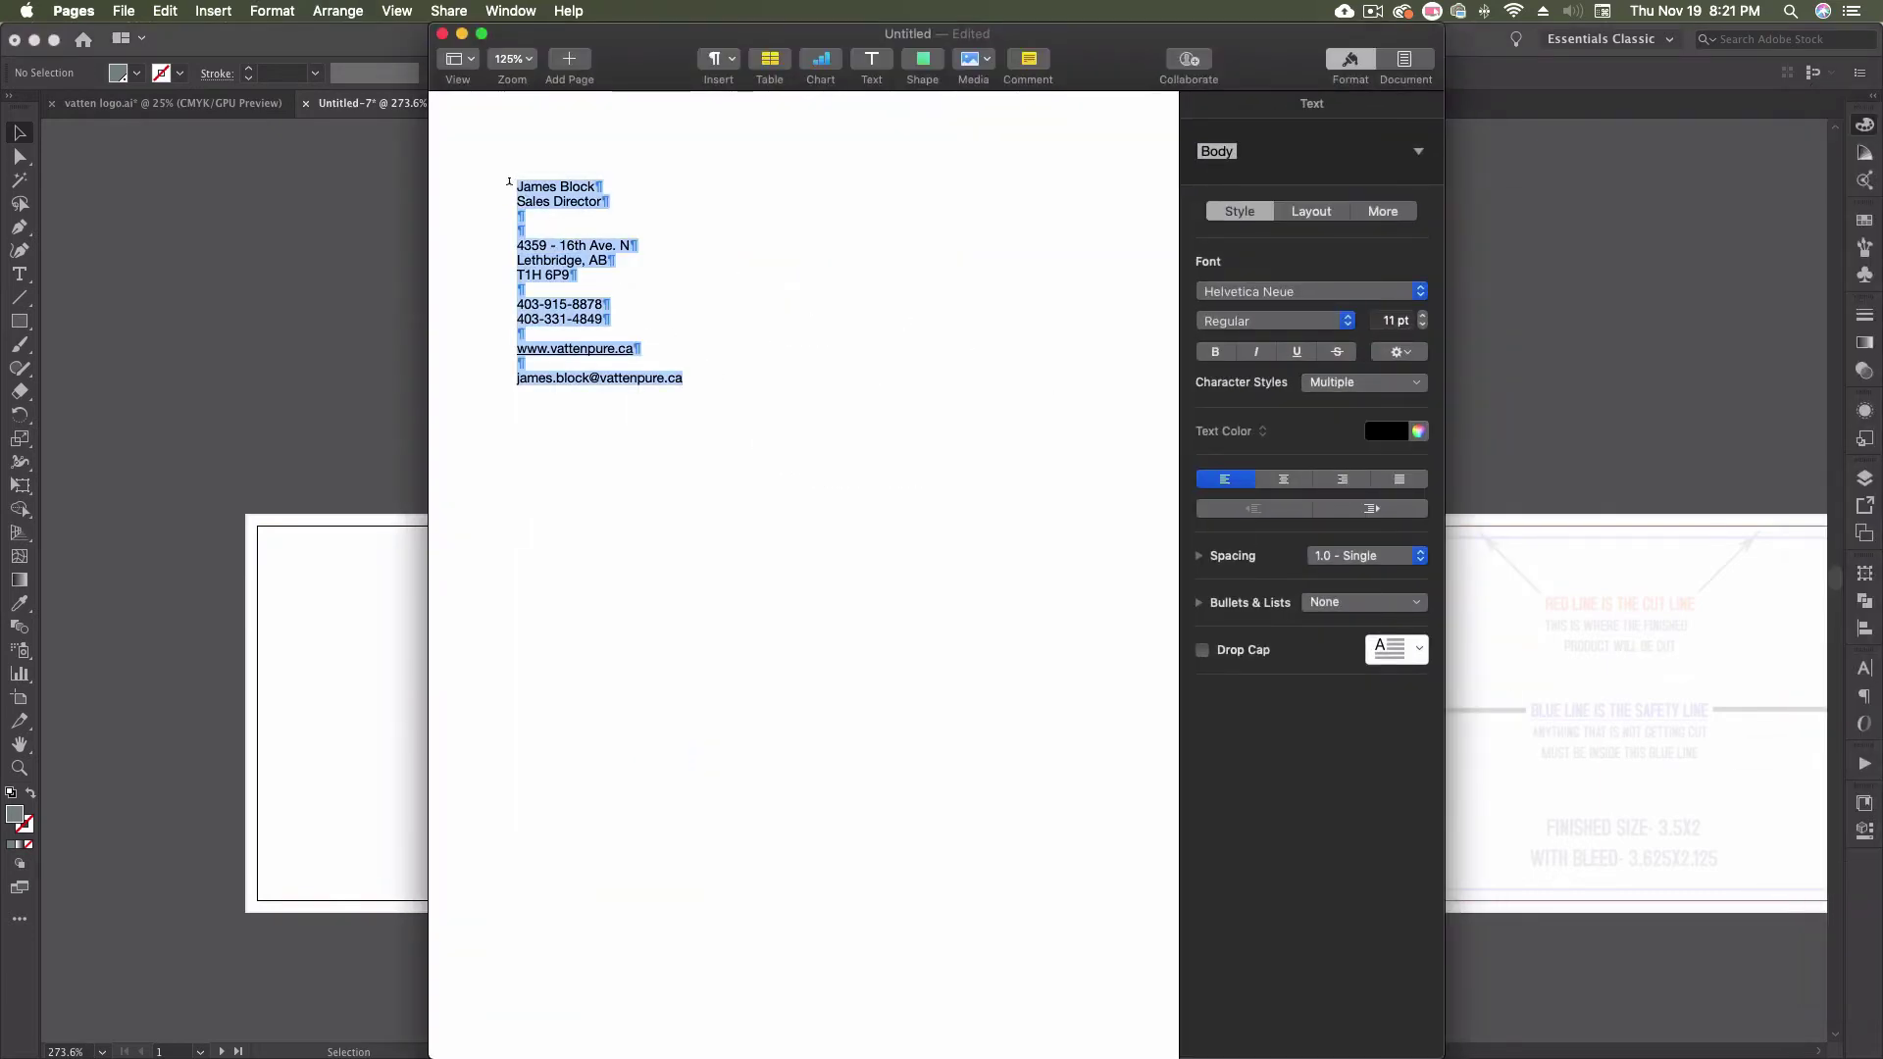
- Return to Illustrator, paste the contact text, and place it on the empty pasteboard beside the sketch photo
click(367, 218)
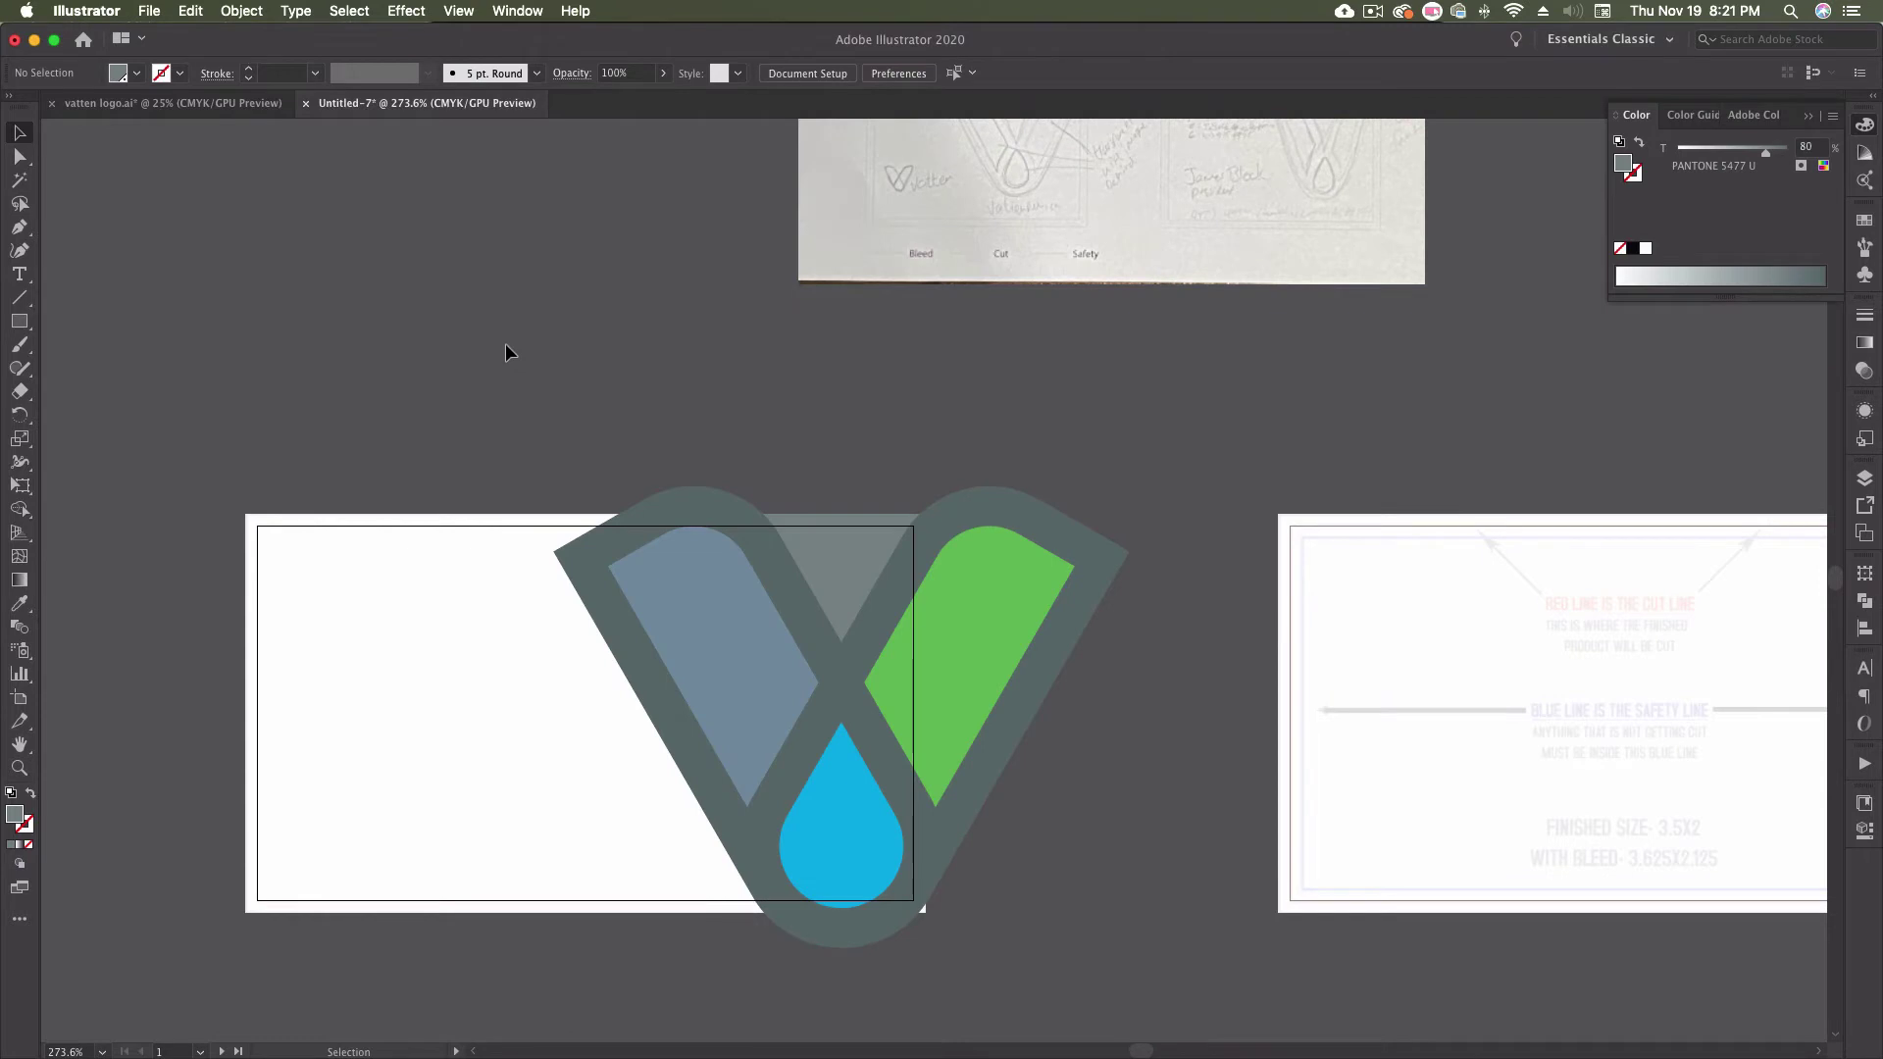
key(super+v)
drag(880, 377, 685, 309)
mouse_move(682, 350)
mouse_down()
mouse_move(1036, 823)
mouse_move(828, 372)
mouse_move(827, 282)
mouse_up()
click(550, 403)
mouse_move(595, 498)
mouse_down()
mouse_move(484, 307)
mouse_move(425, 311)
mouse_up()
scroll(442, 500, up, 5)
- Copy only the contact's name from the first line of the pasted contact text
click(603, 297)
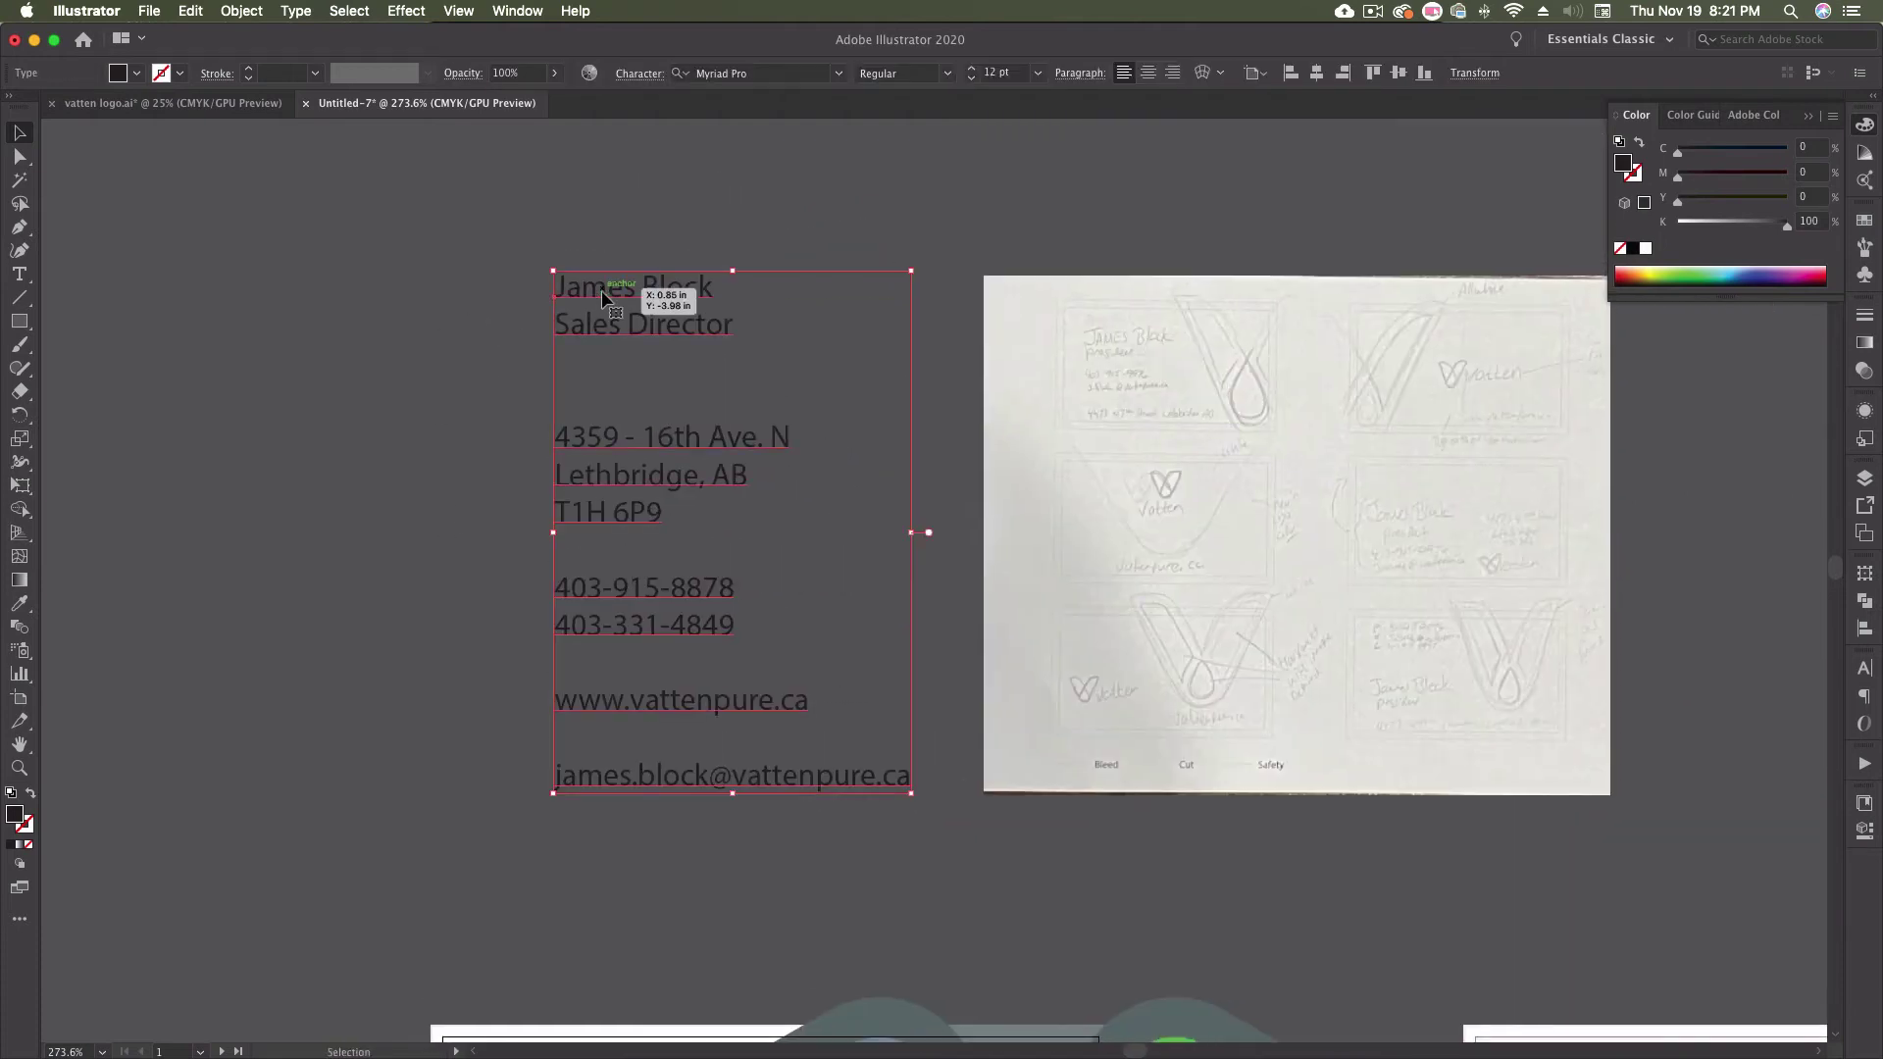
triple_click(567, 290)
drag(557, 287, 712, 288)
key(cmd+c)
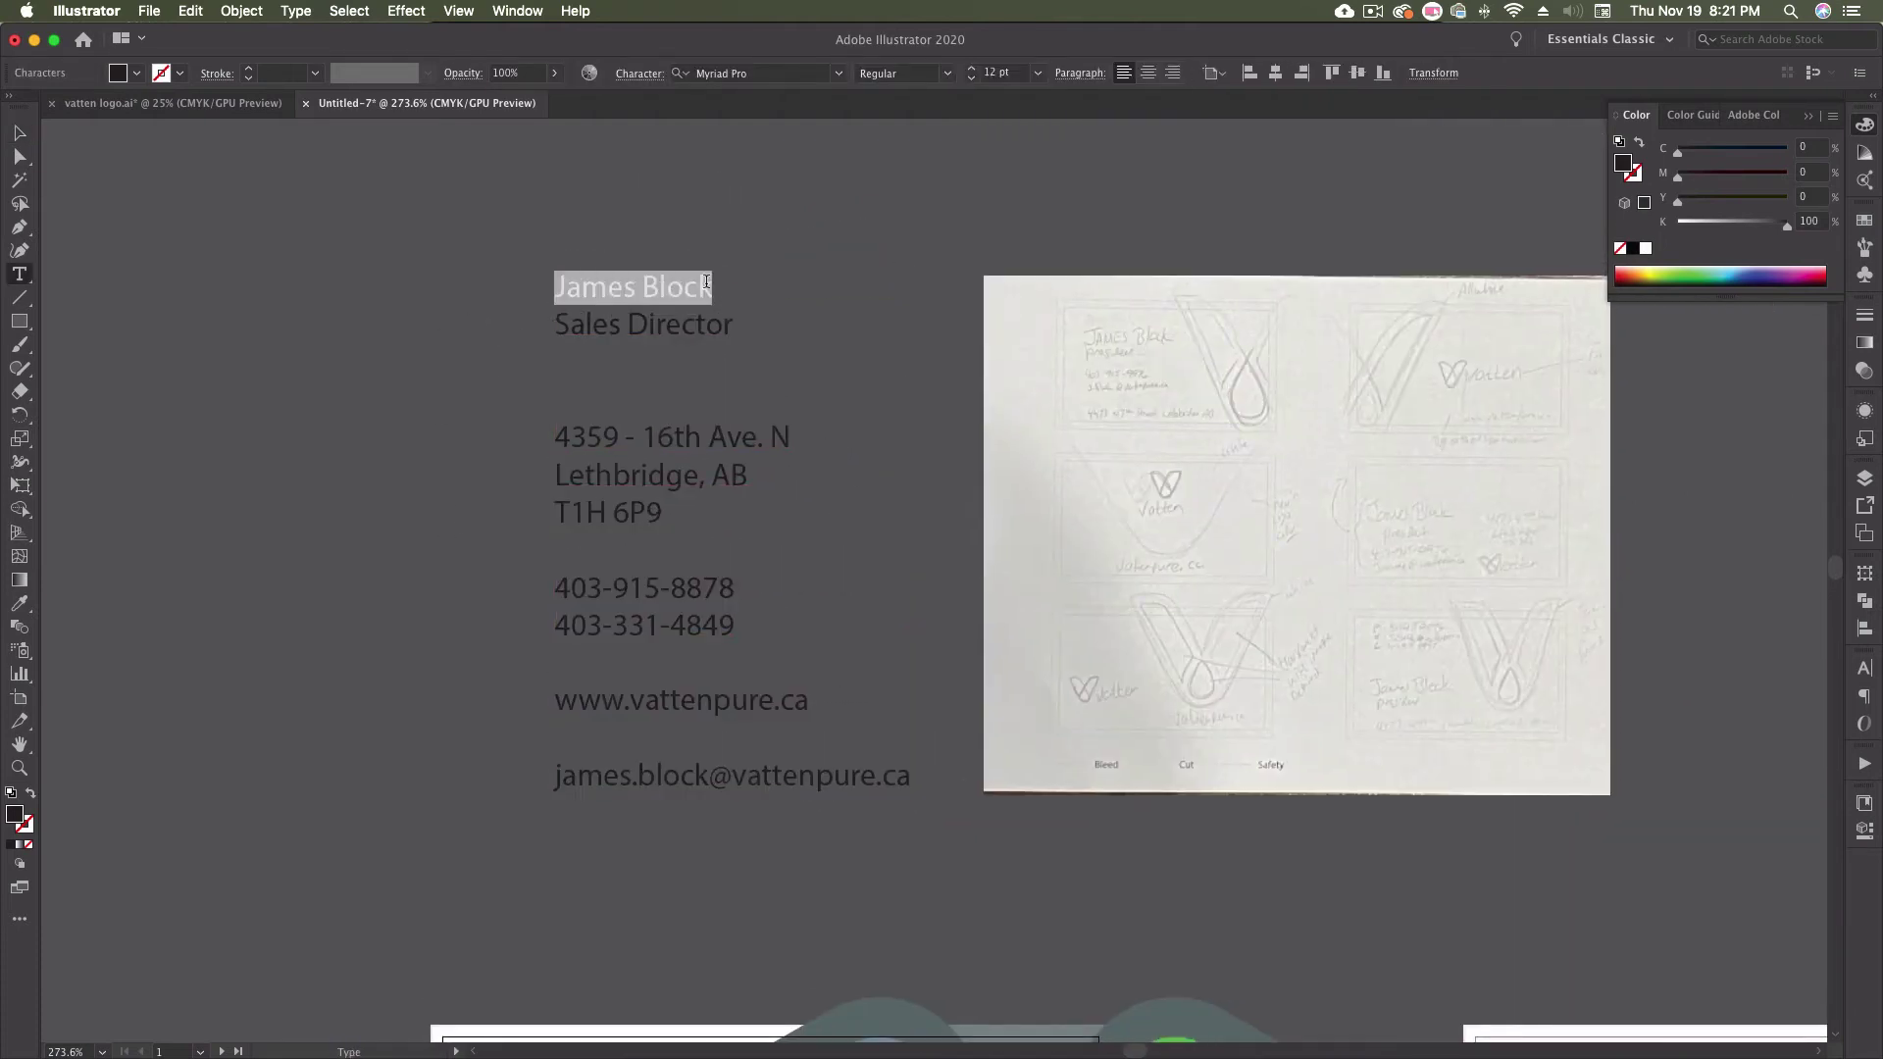
key(Escape)
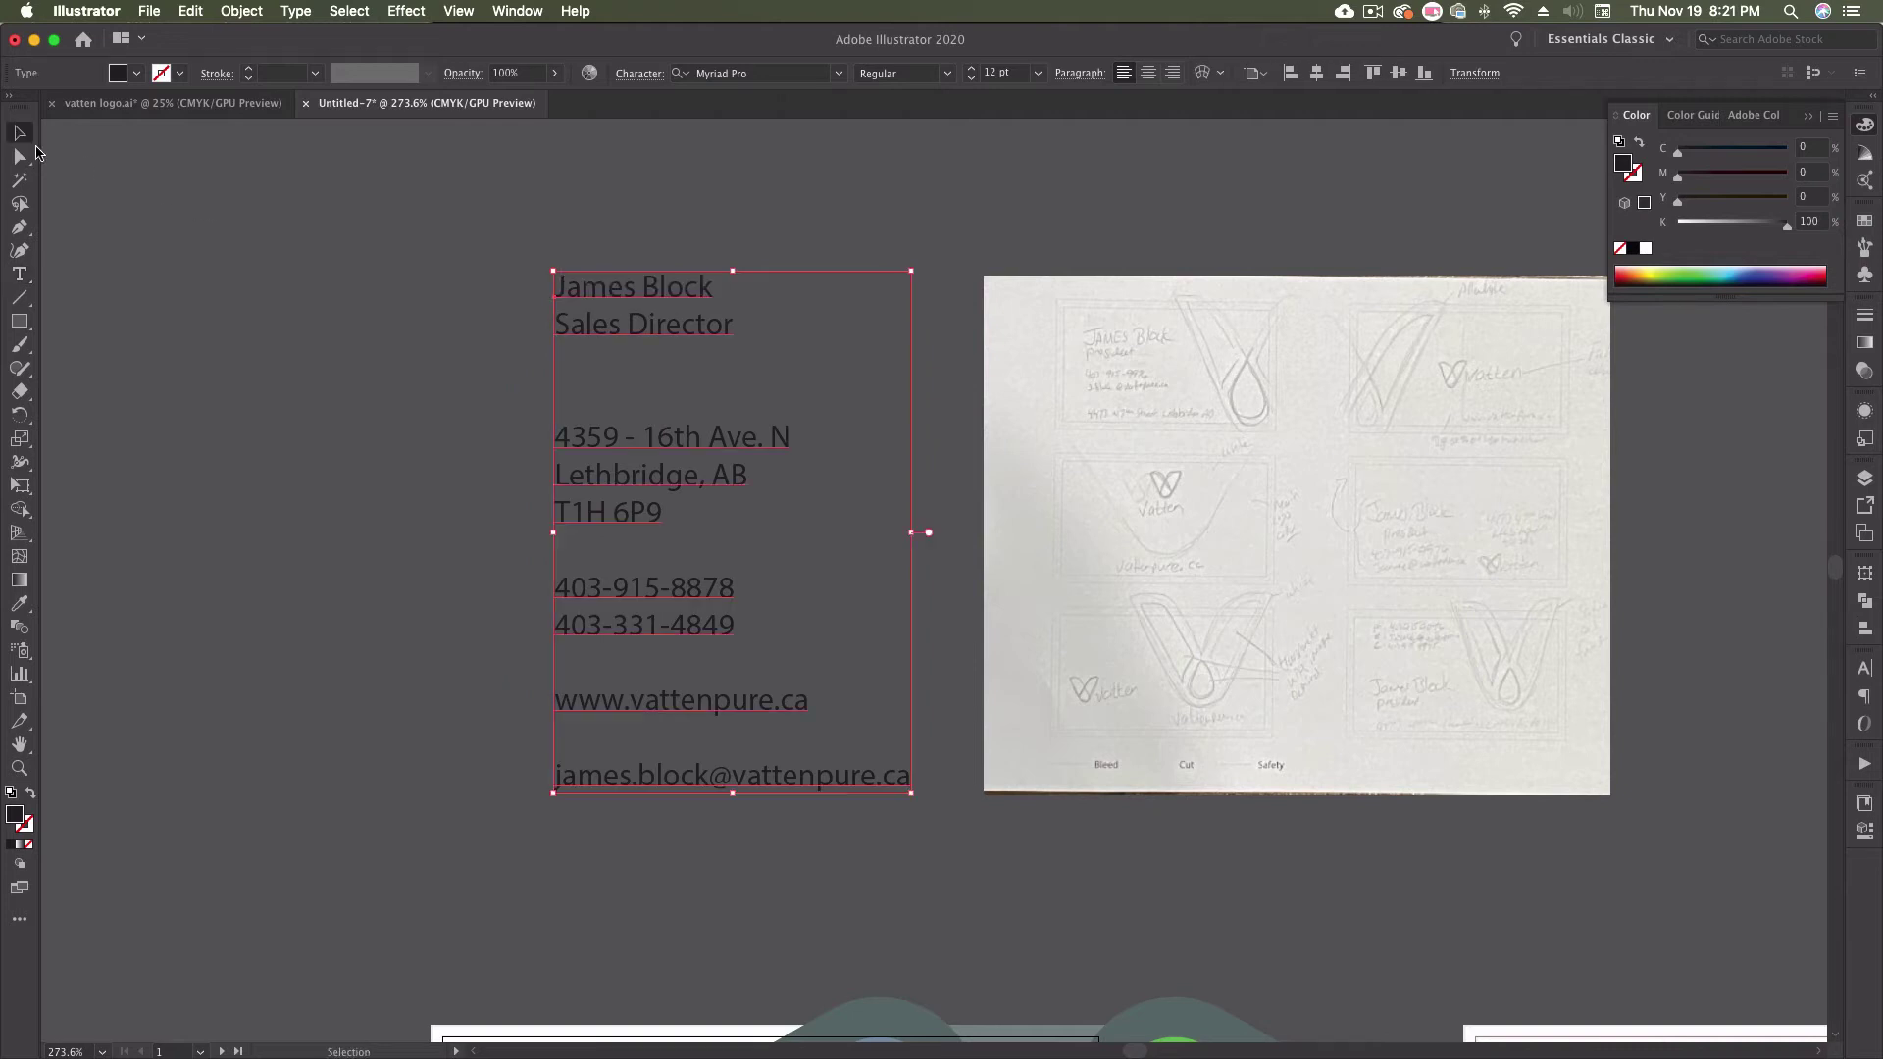
- Paste the contact's name as separate text and place it in the front card's upper-left area, inside the safety line
scroll(355, 419, down, 8)
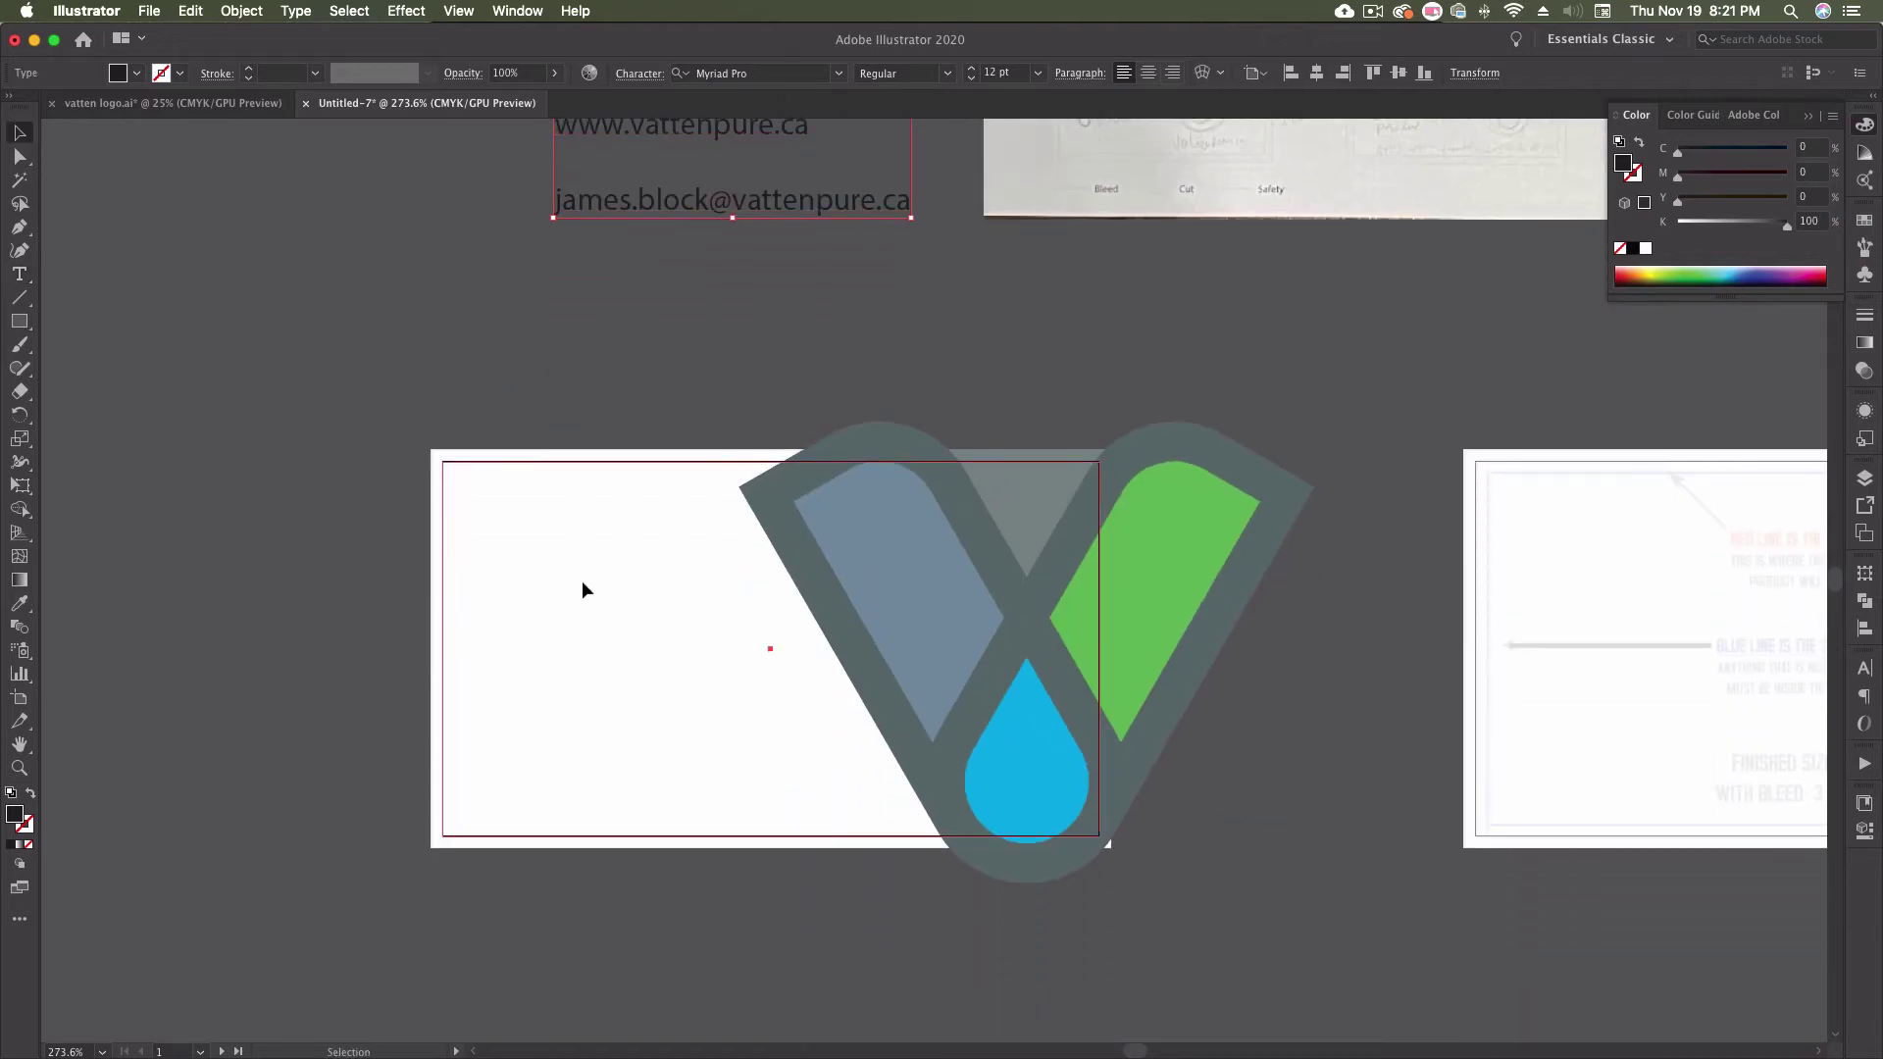
click(578, 583)
click(355, 516)
key(a)
key(cmd+v)
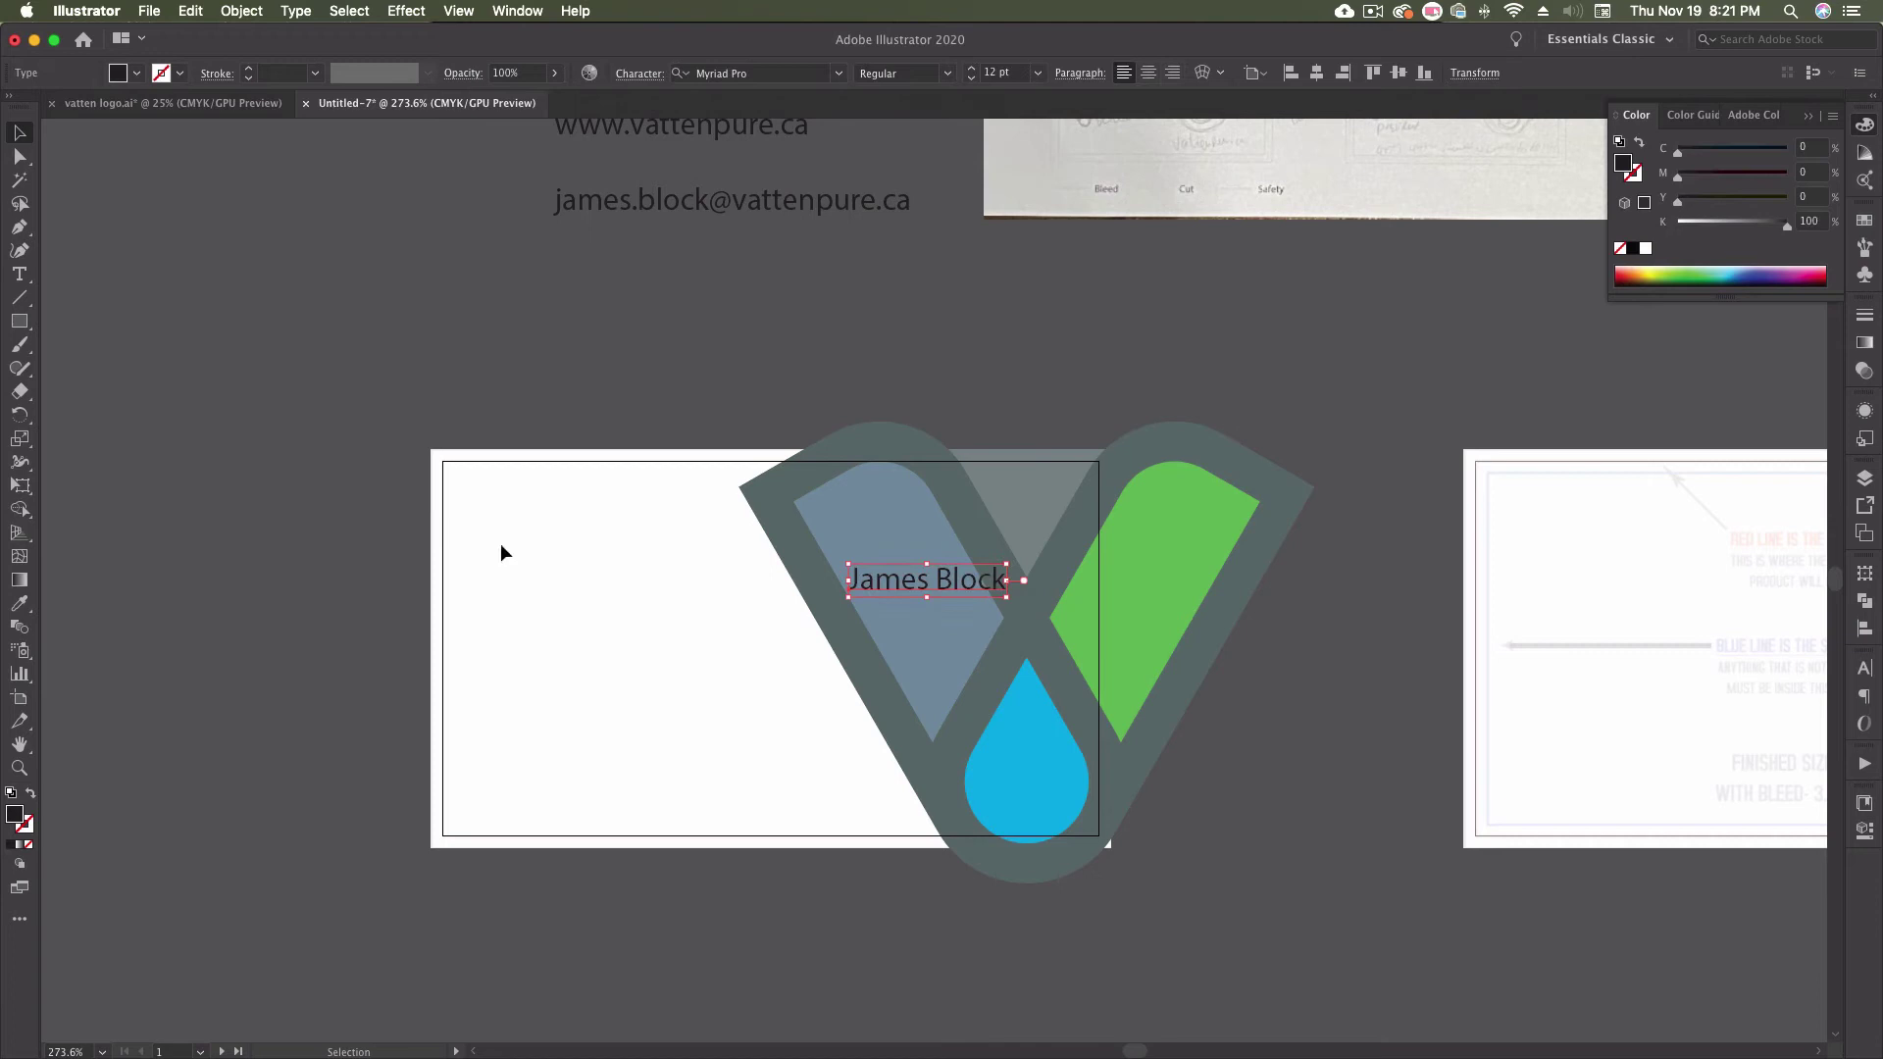
drag(946, 582, 574, 551)
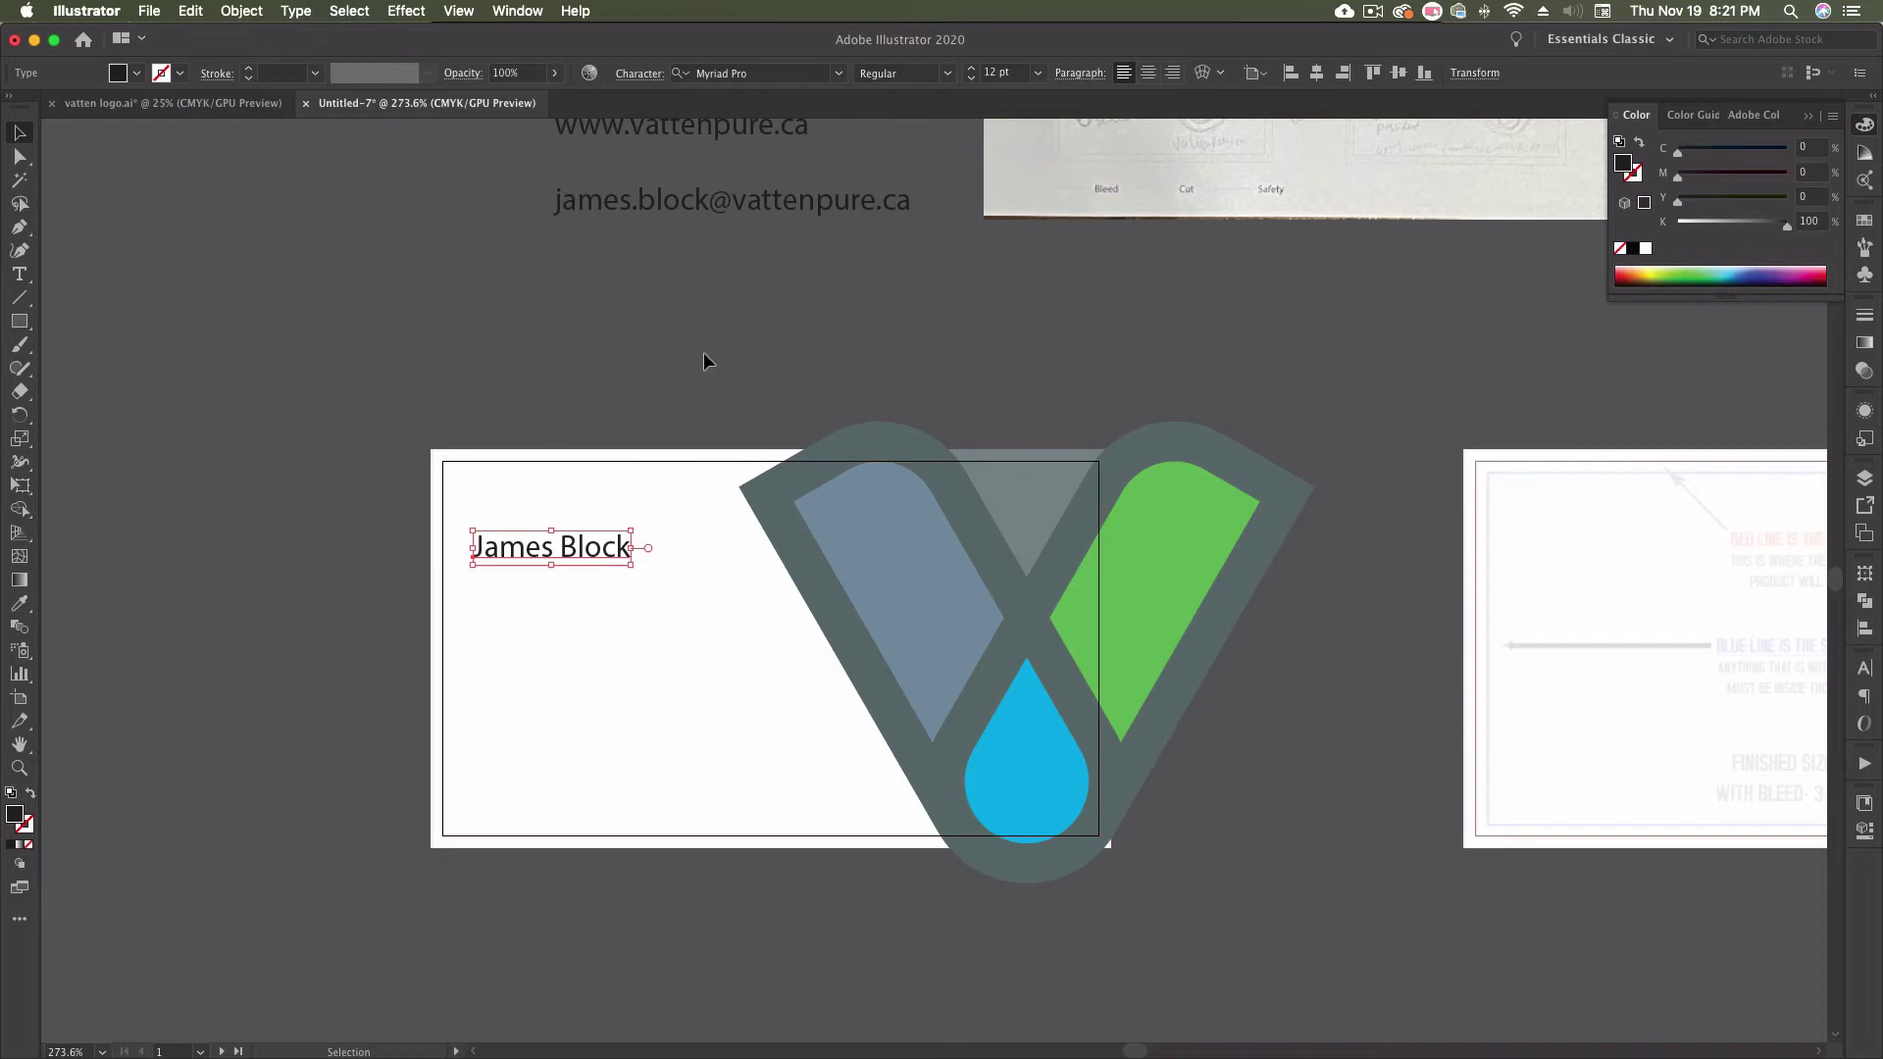
- Check the typeface note below the brand board in vatten logo.ai and return to the business card document
click(238, 104)
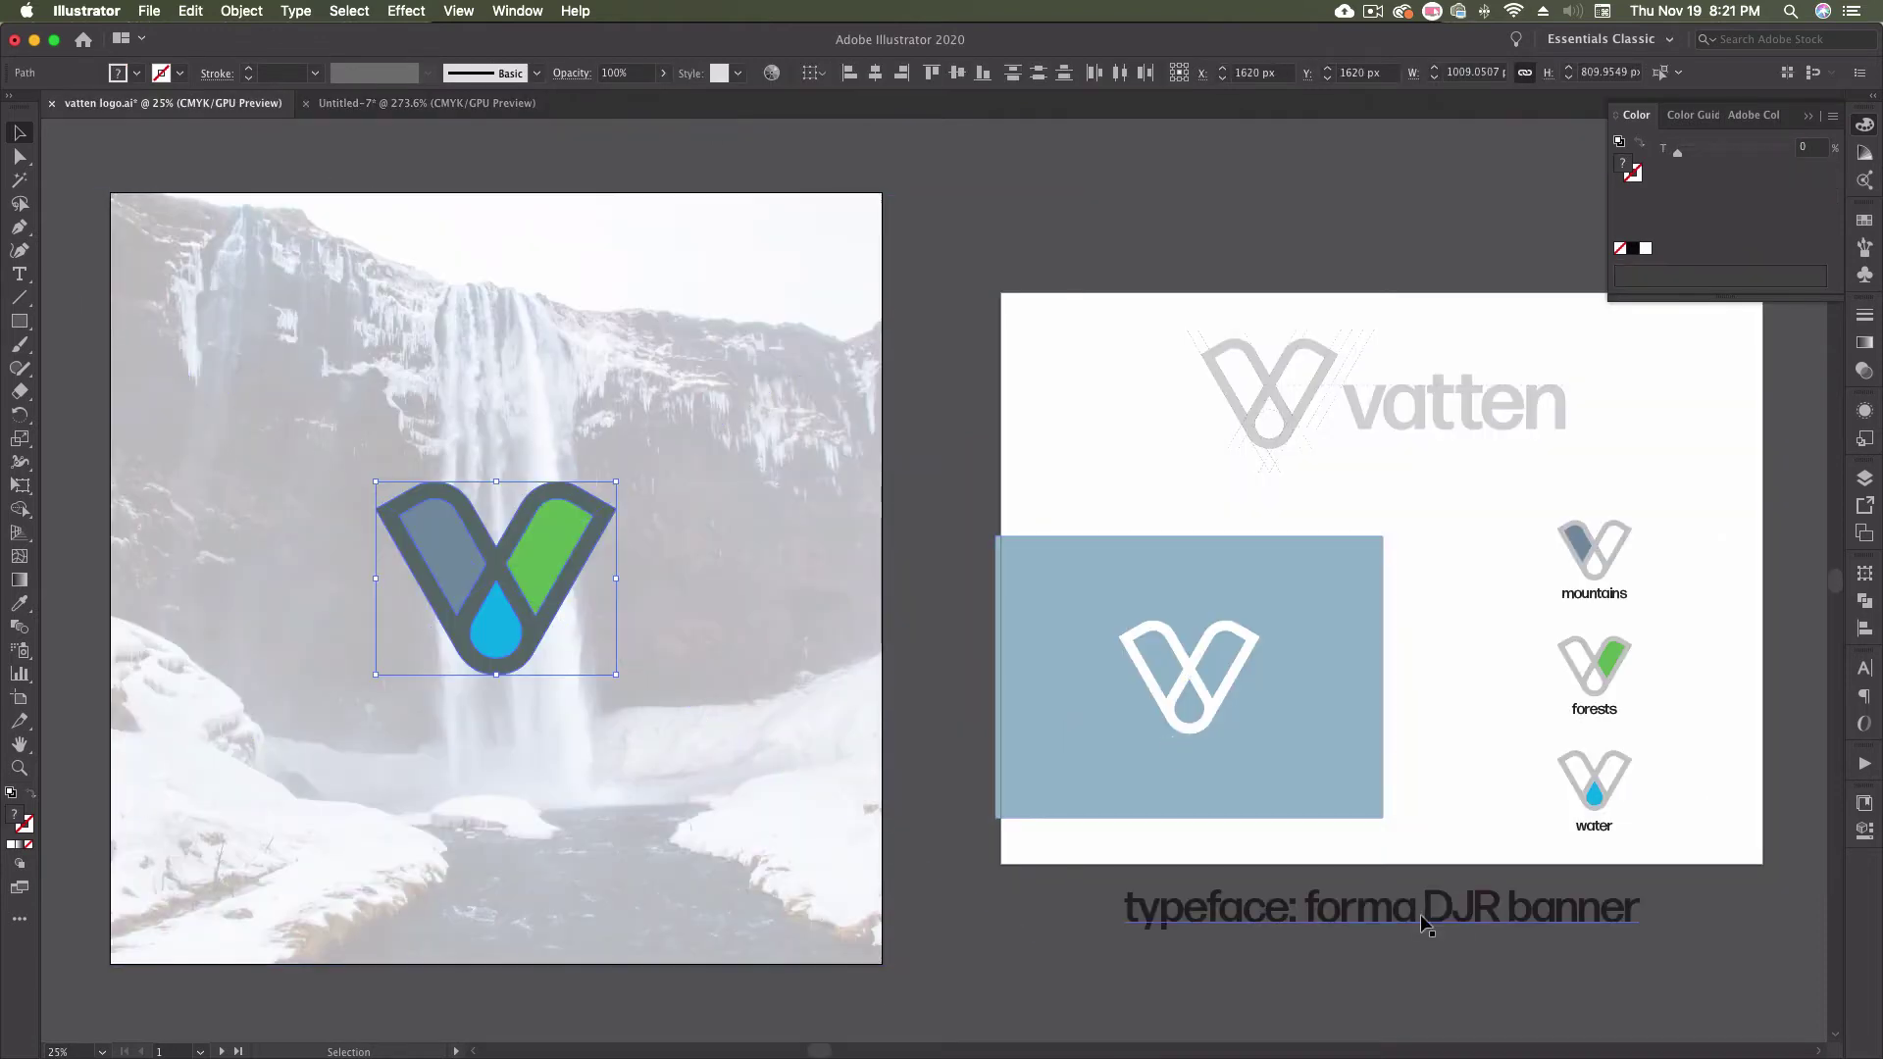
click(1528, 917)
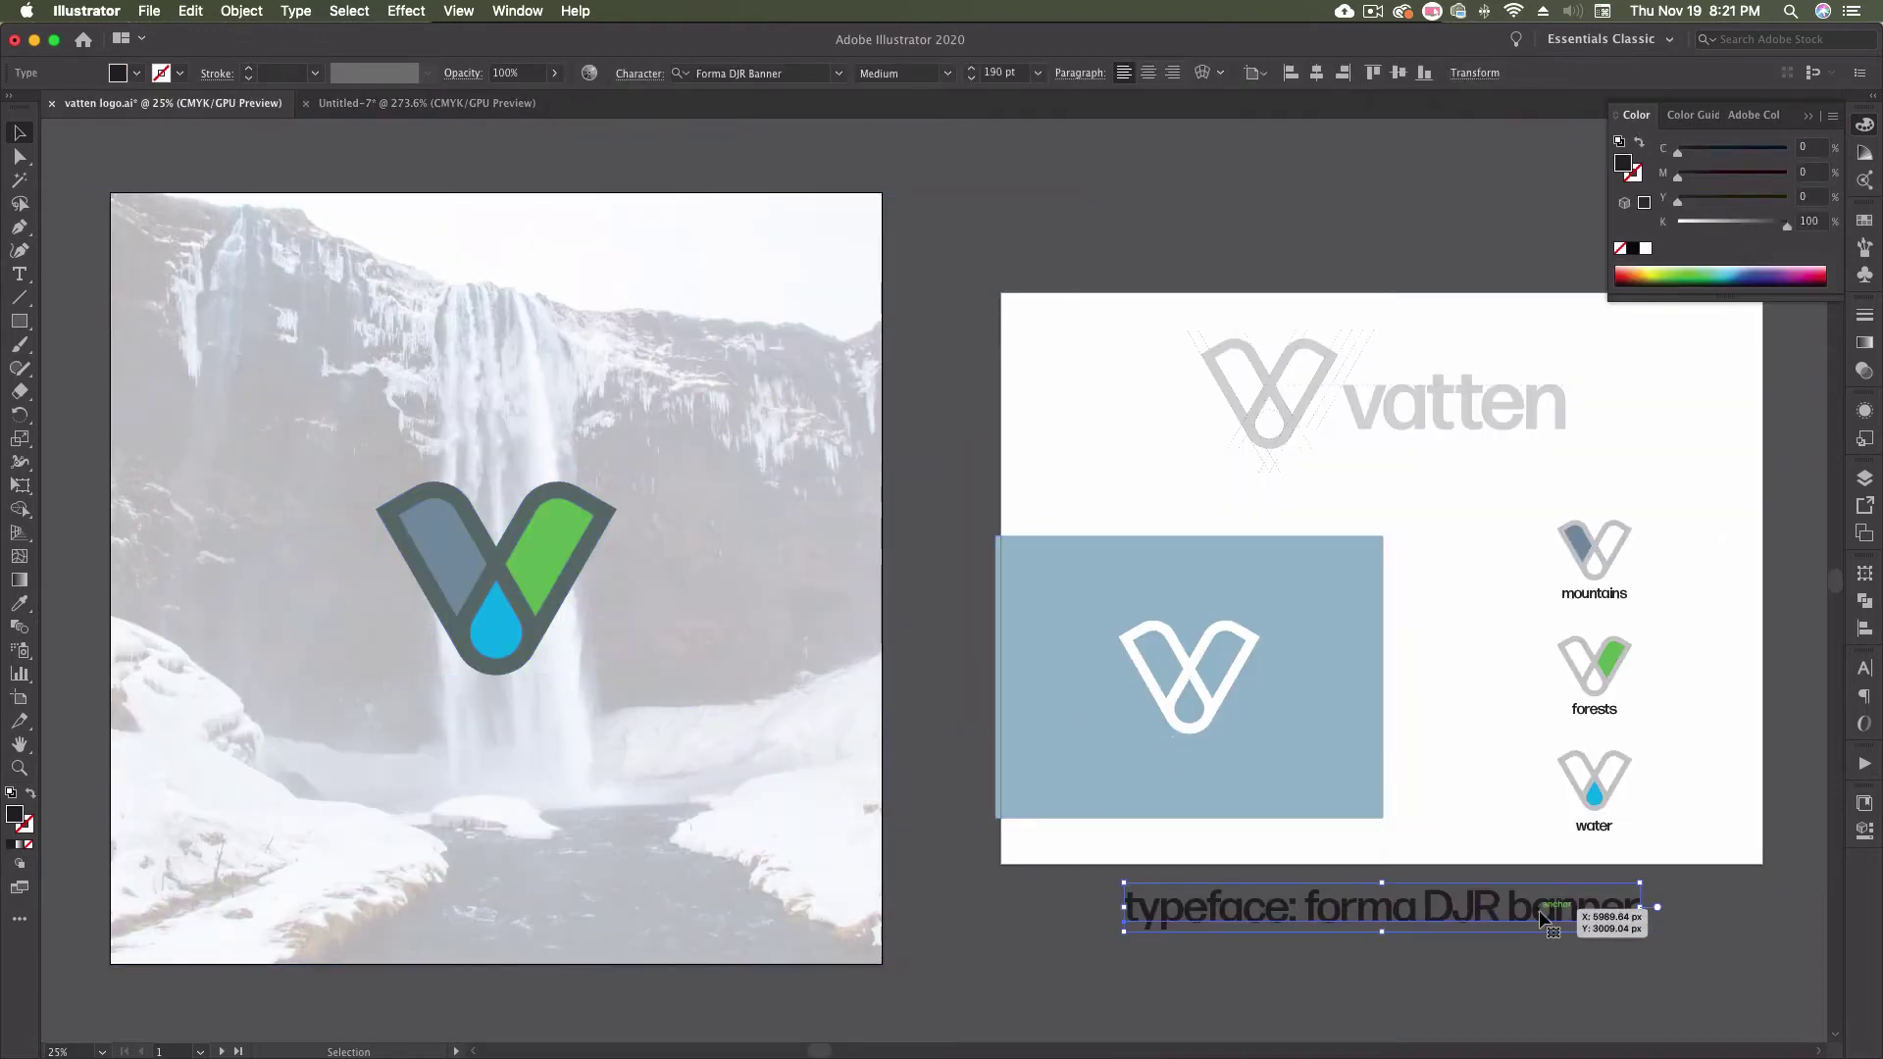
click(427, 103)
- Set the contact's name on the front card in Forma DJR Banner Bold
shift+click(819, 562)
shift+click(650, 200)
shift+click(750, 129)
click(764, 72)
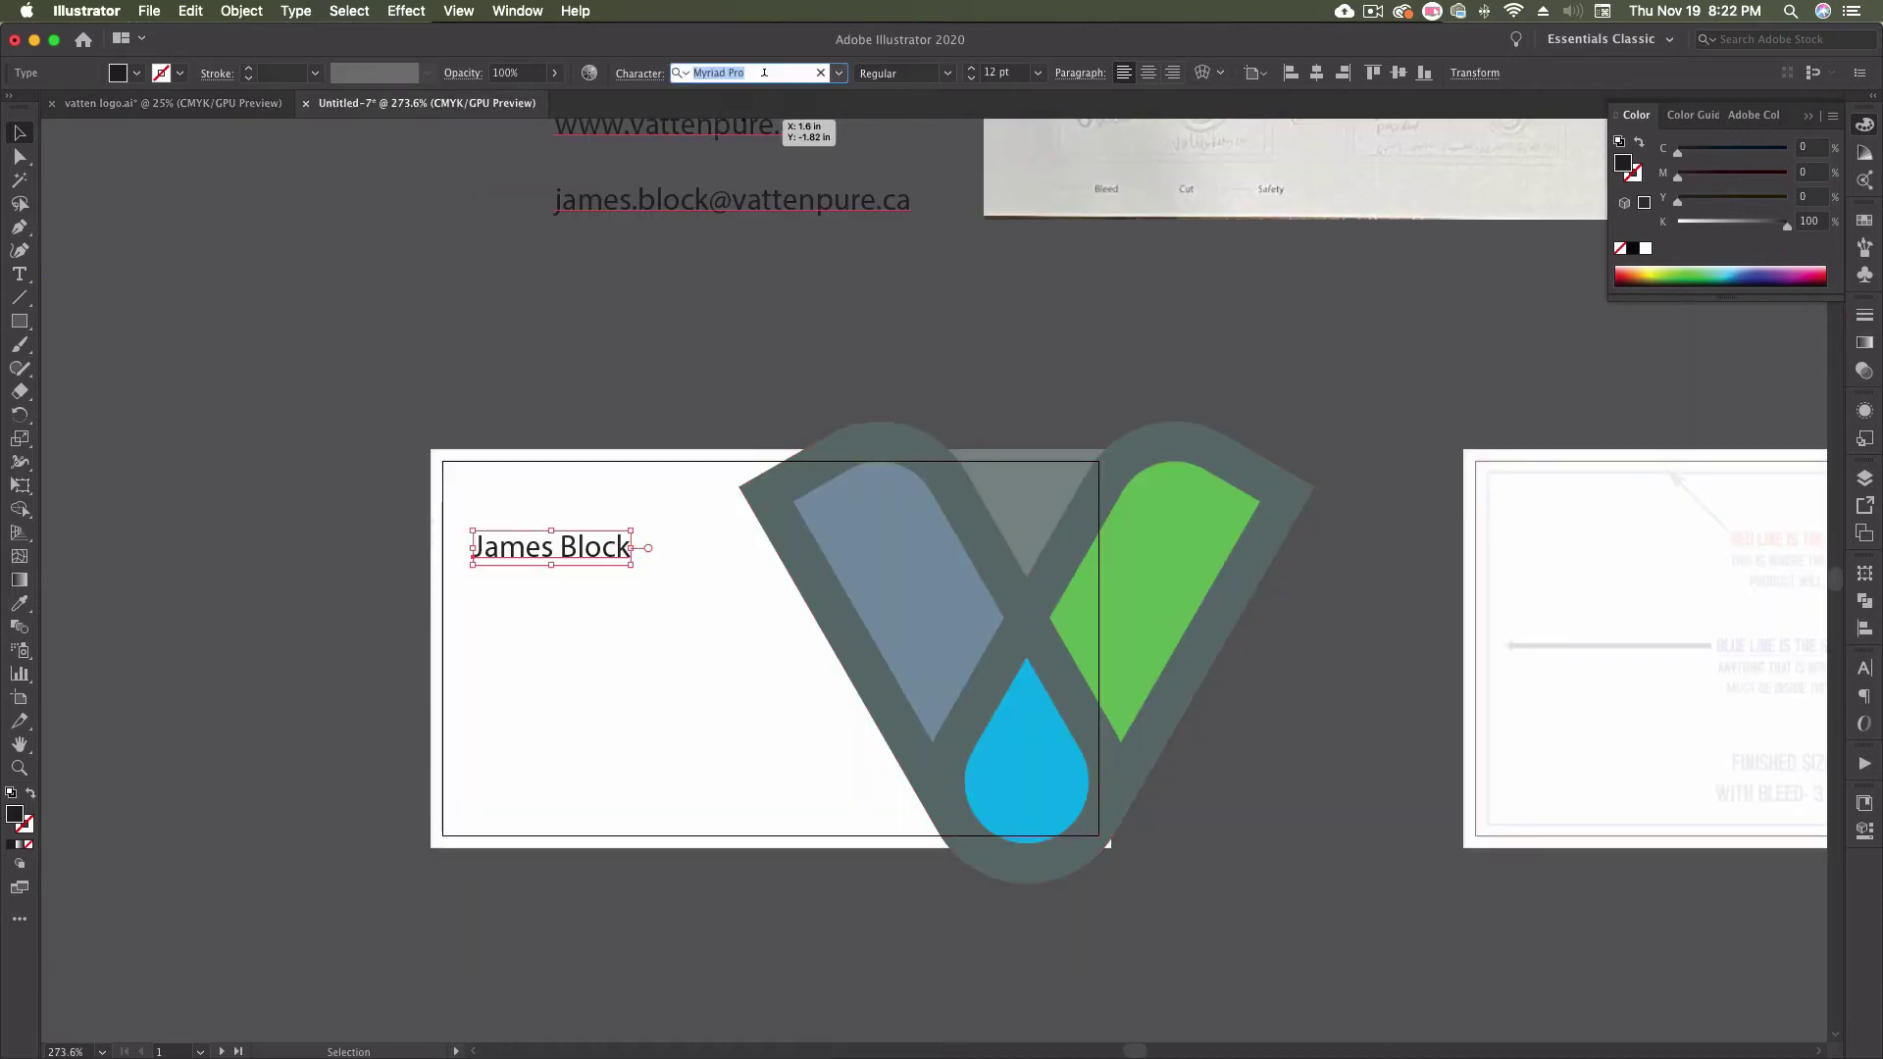
text(forma)
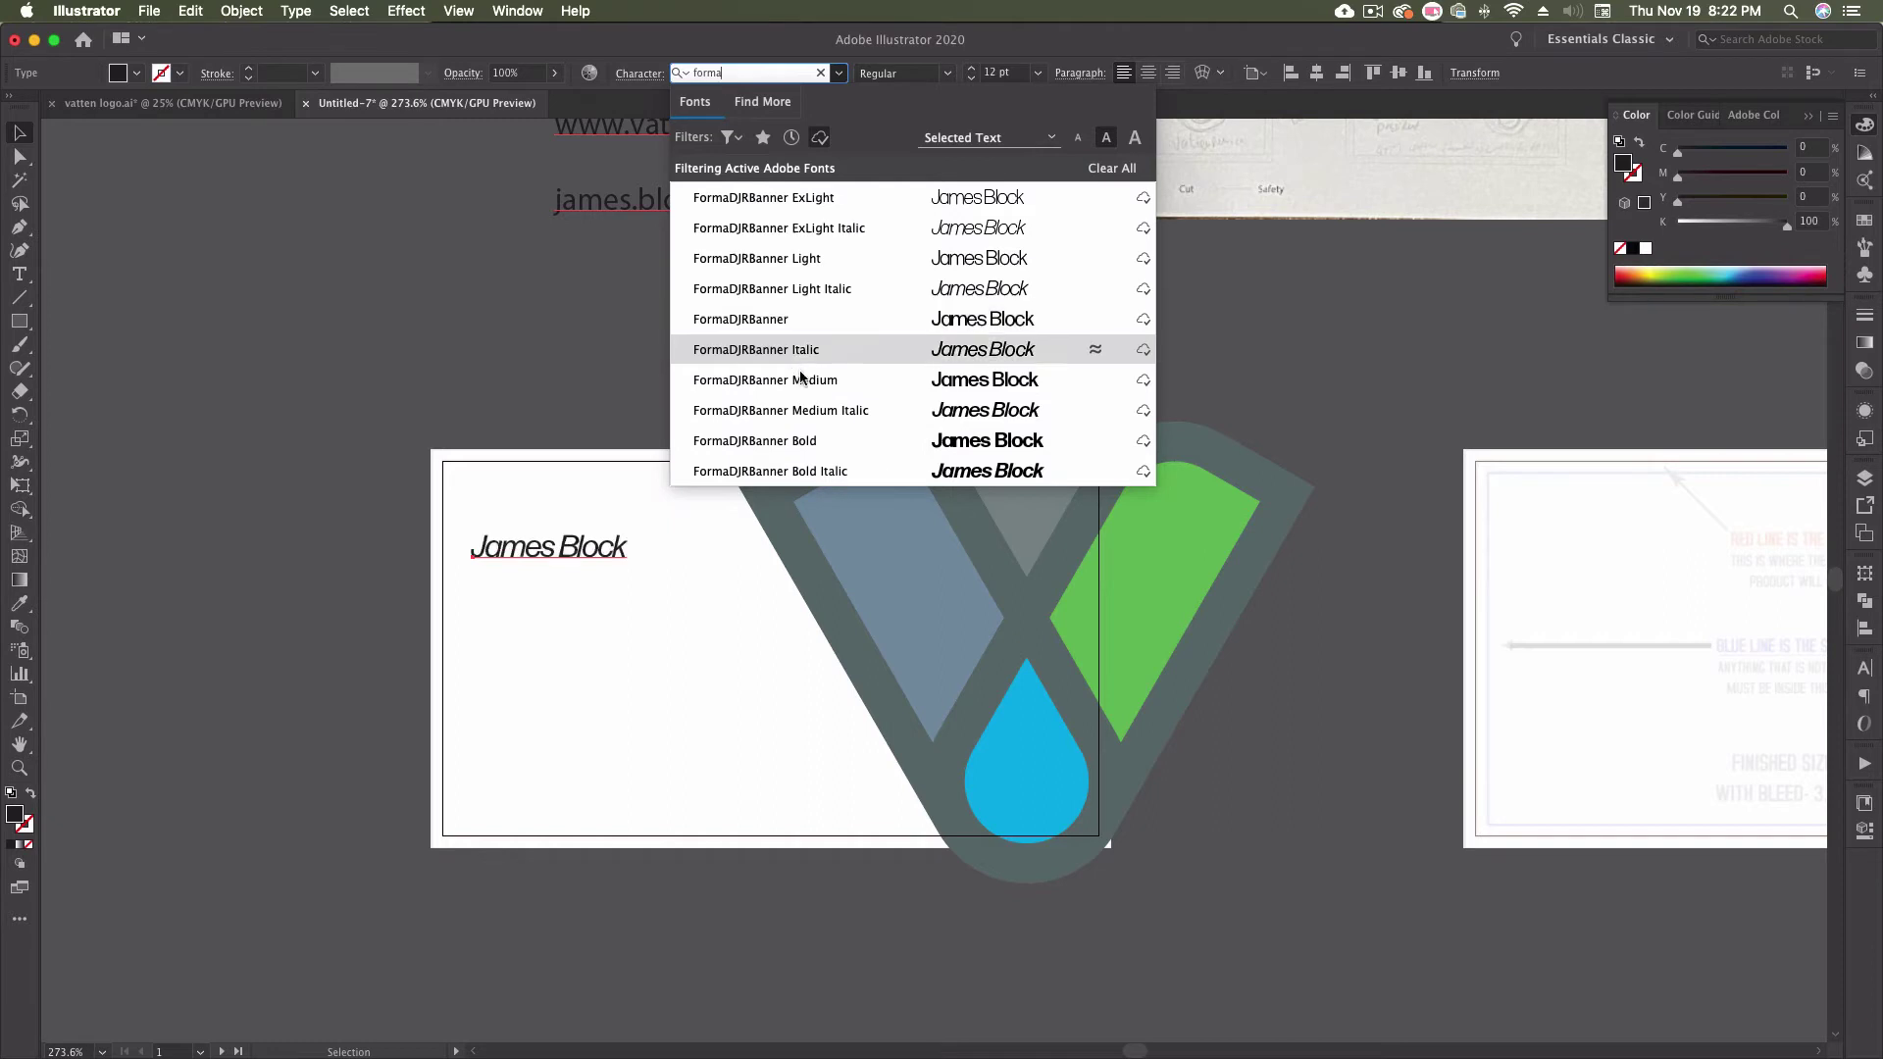
click(808, 441)
drag(569, 561, 568, 561)
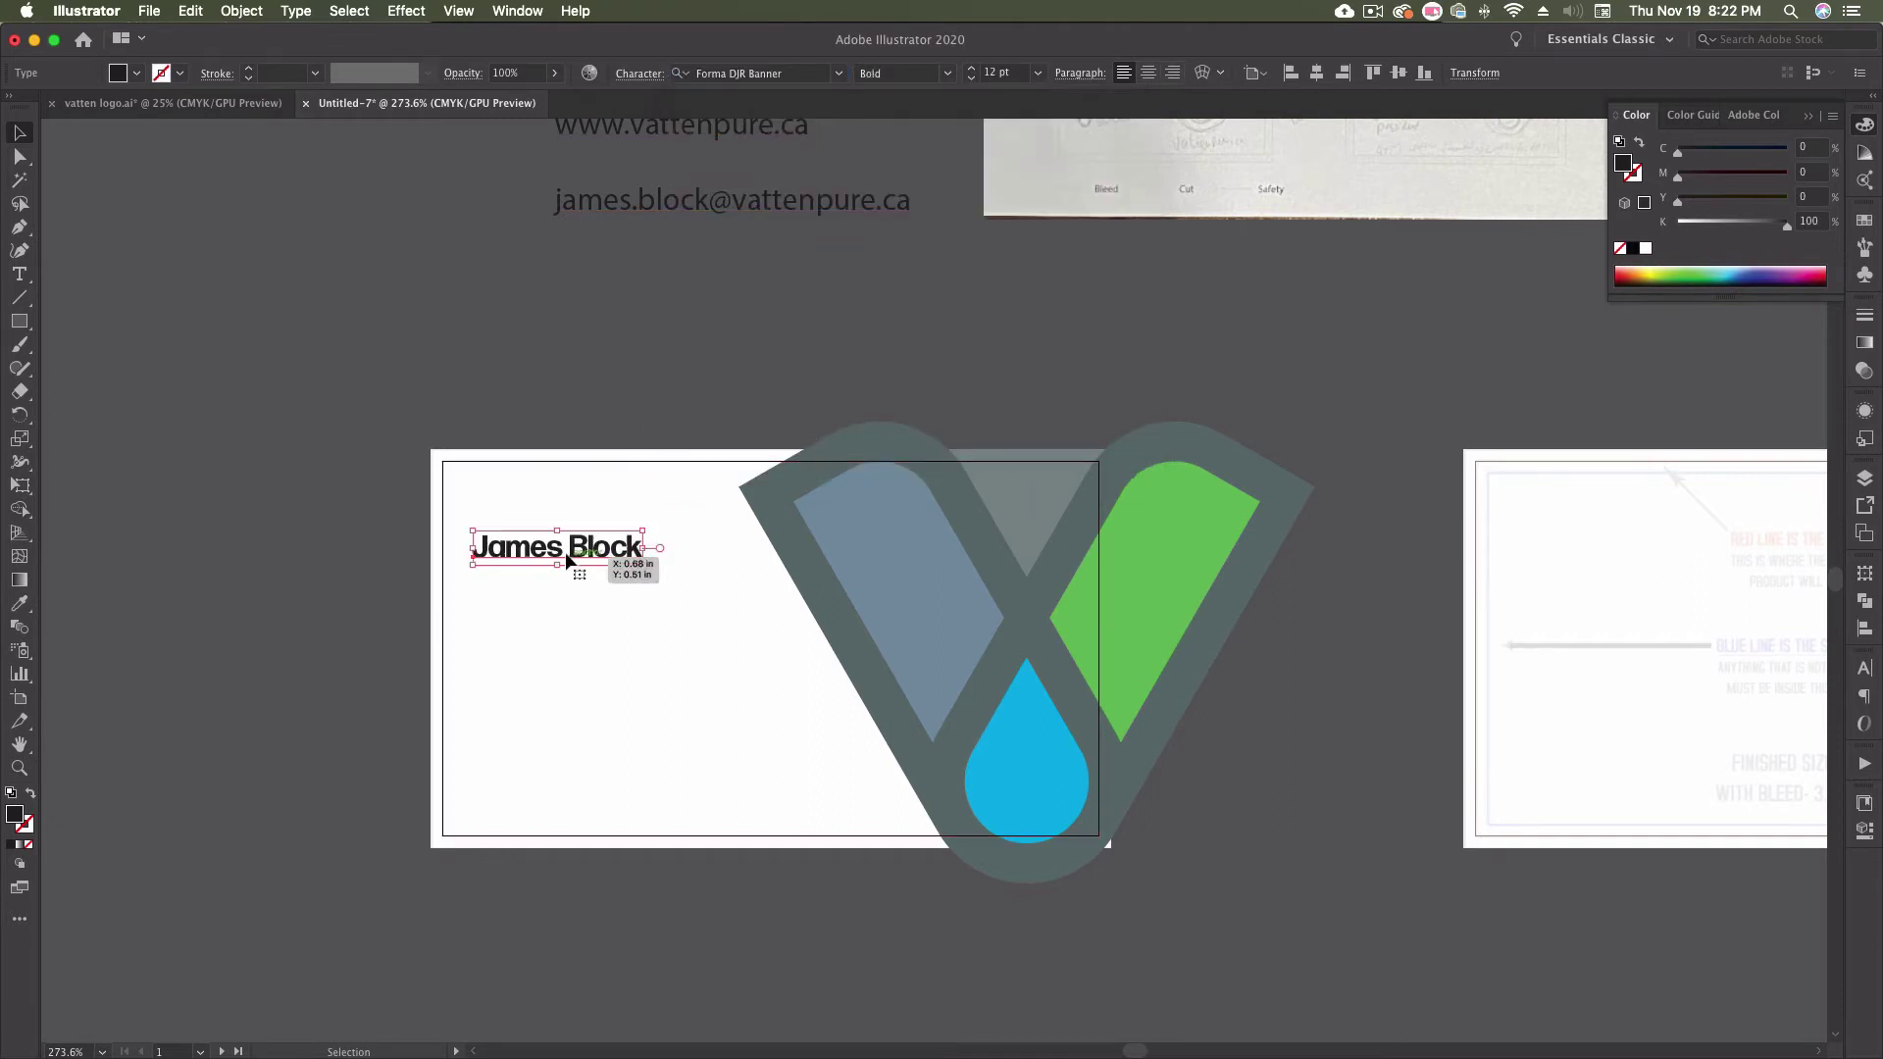
- Increase the tracking of the contact's name by two increments to loosen its letter spacing
click(639, 73)
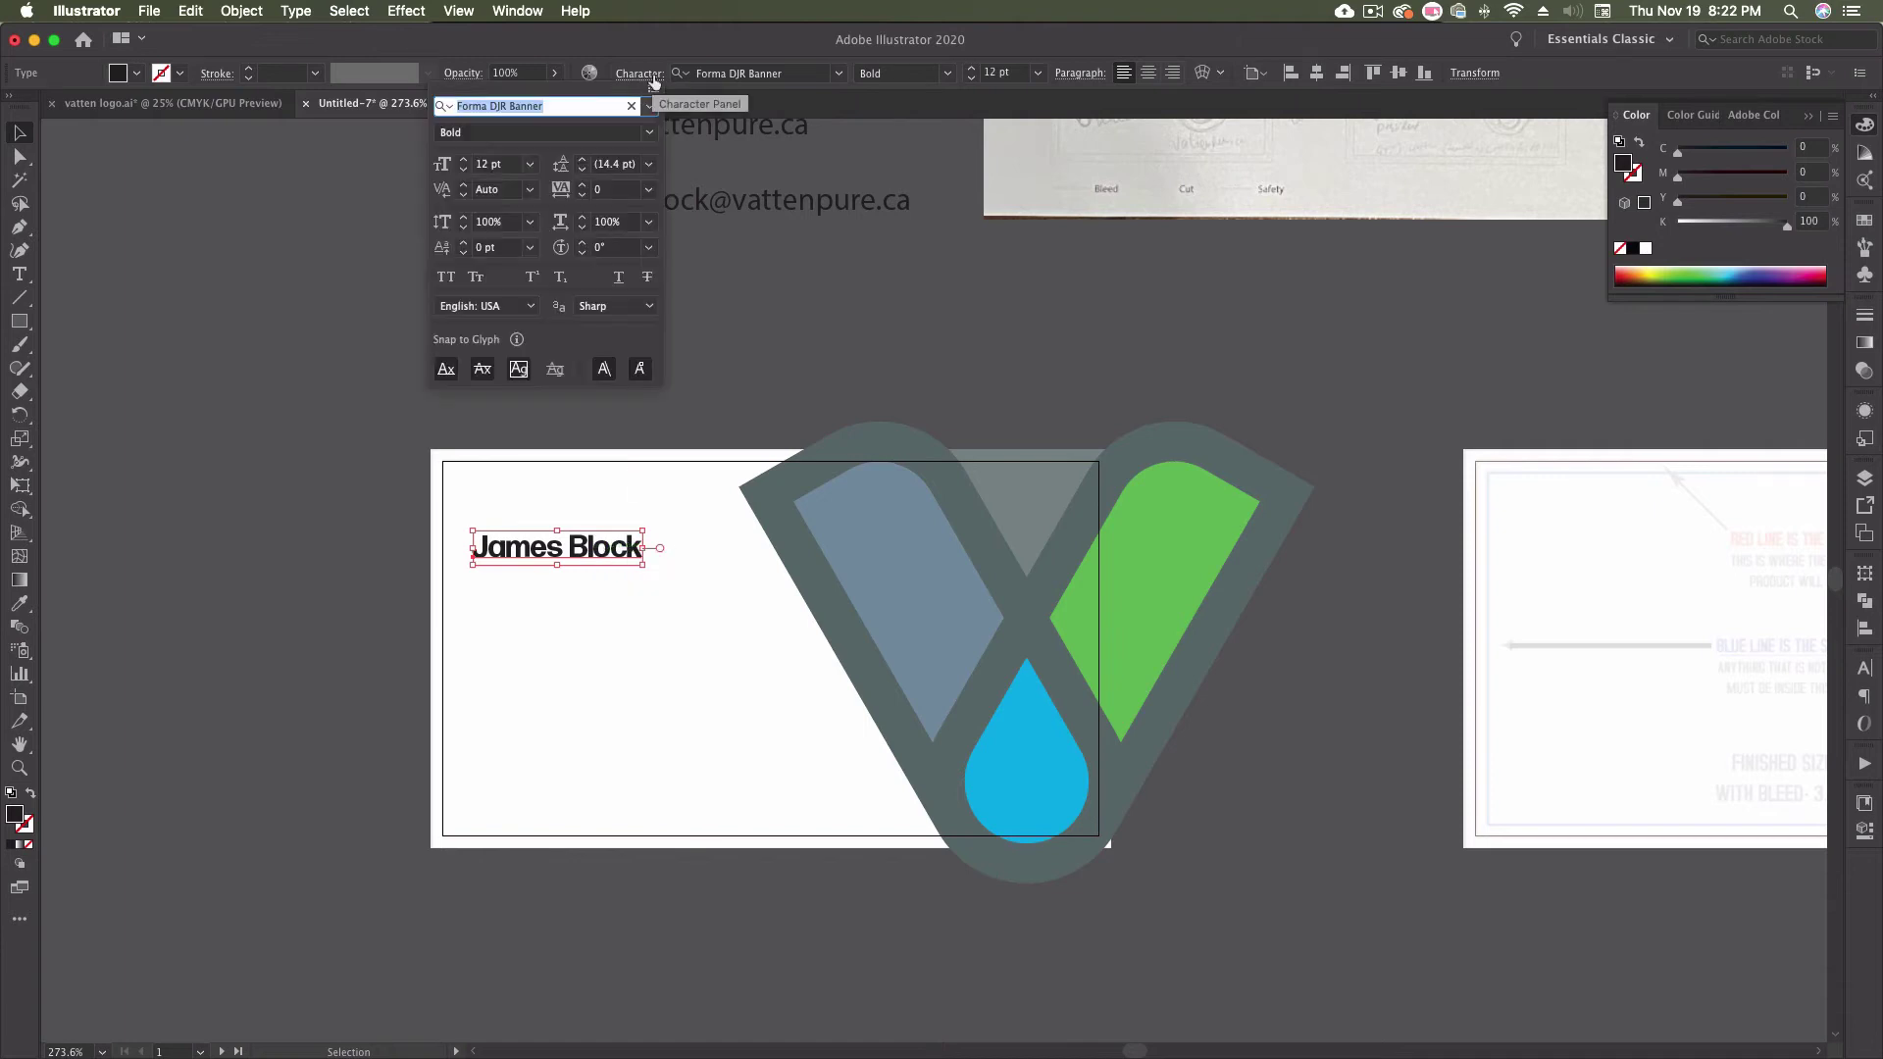
click(585, 186)
click(585, 185)
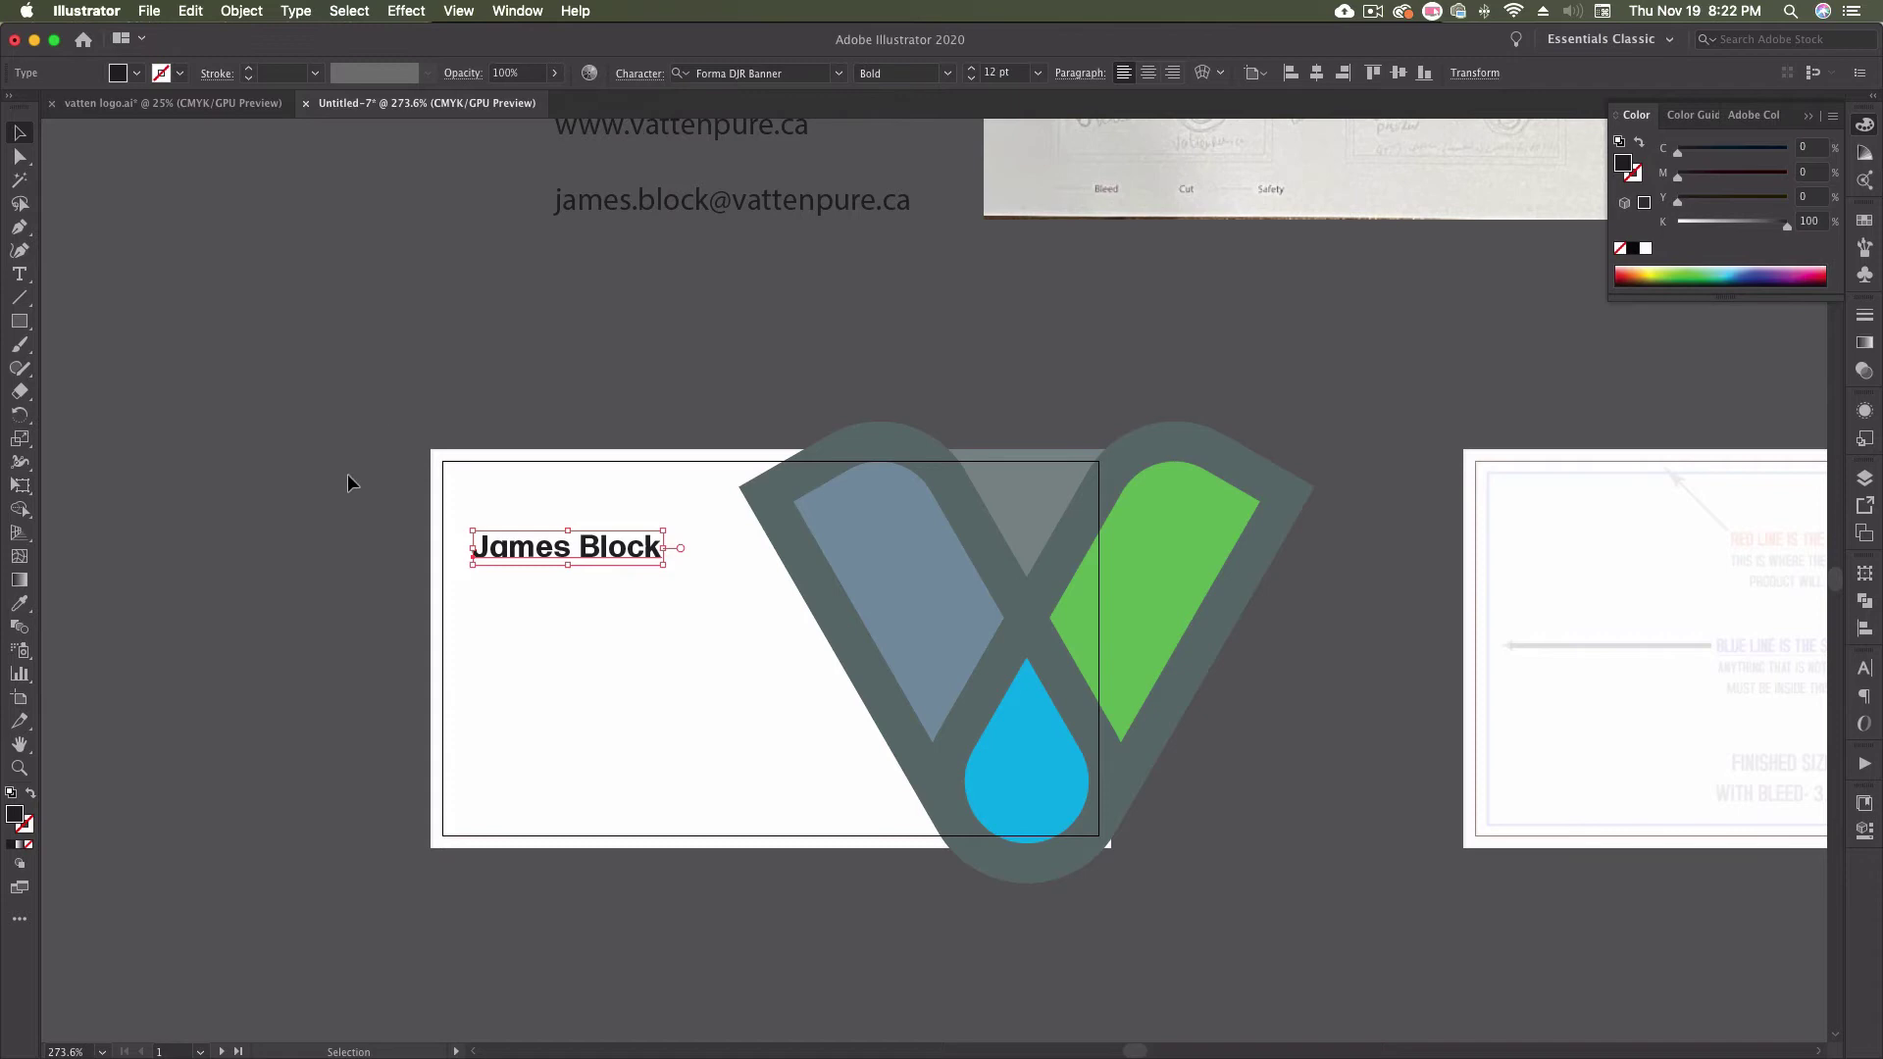
click(372, 450)
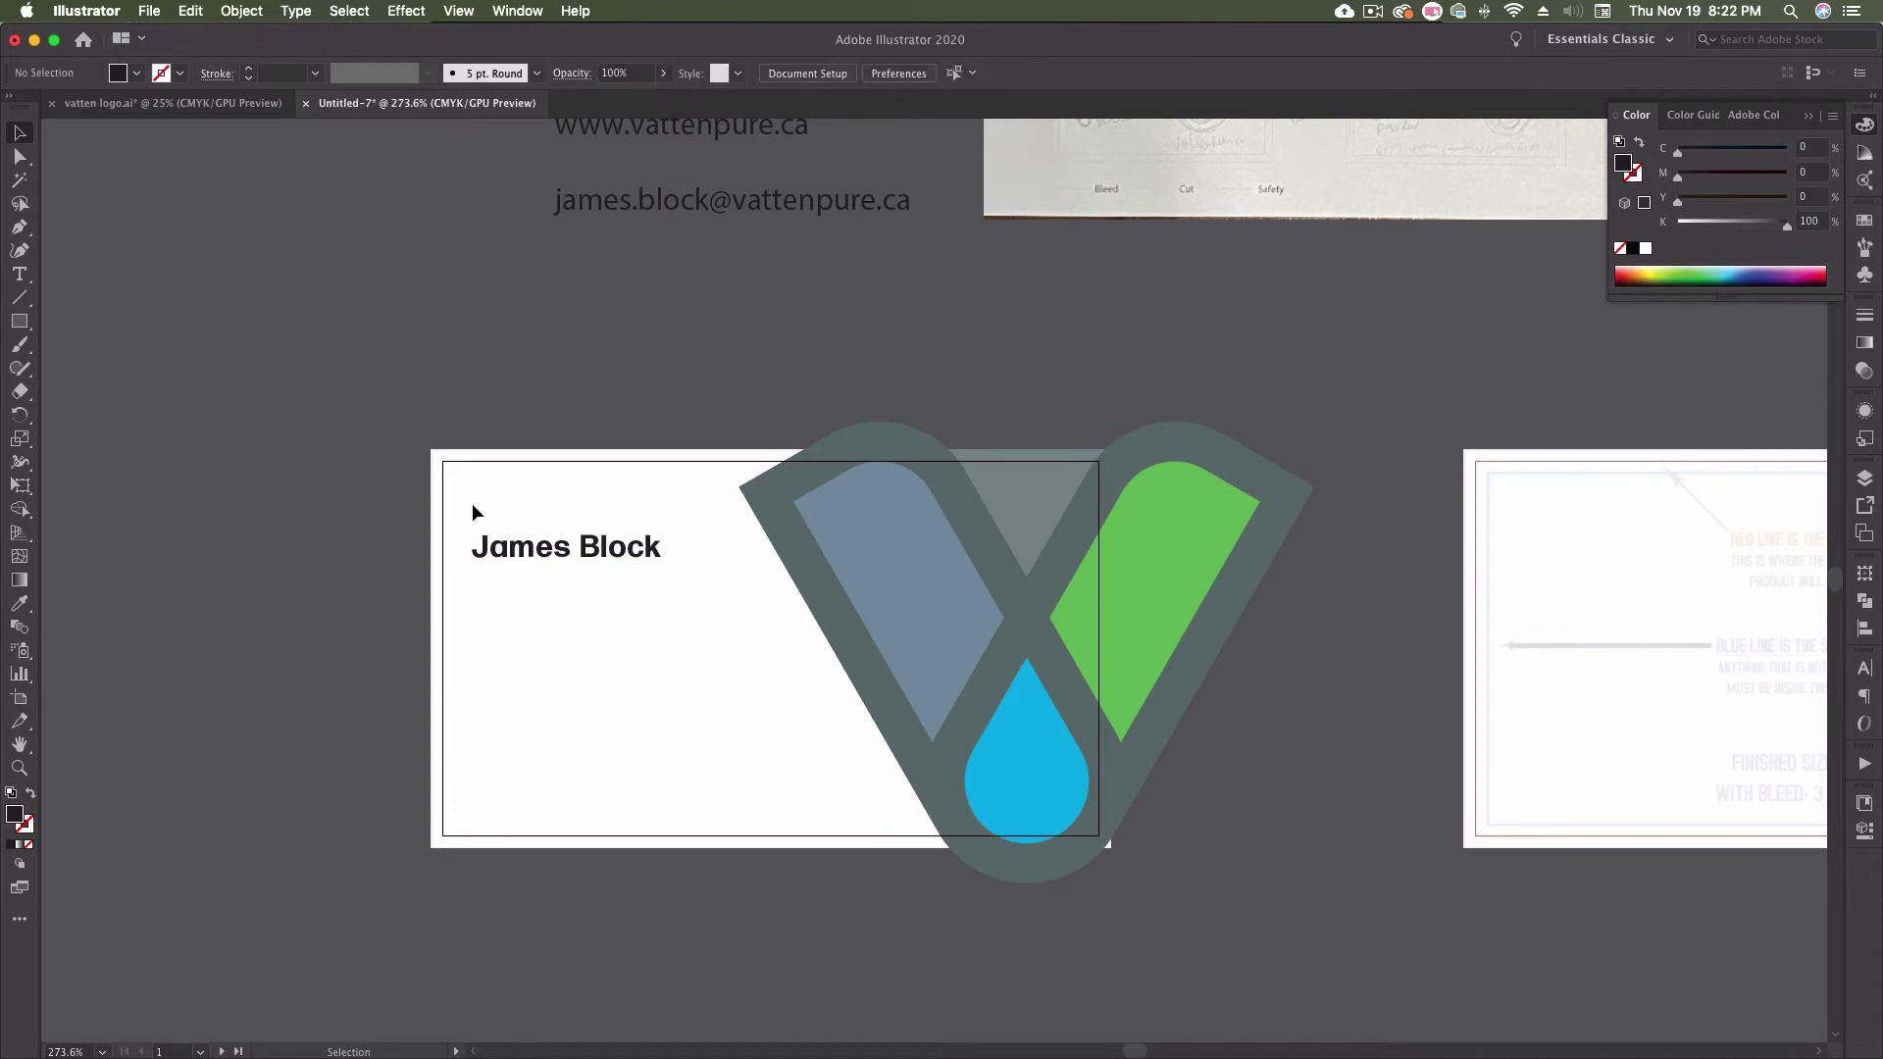
- Set the contact's name to 16 pt and shift it slightly left inside the safety line
click(653, 552)
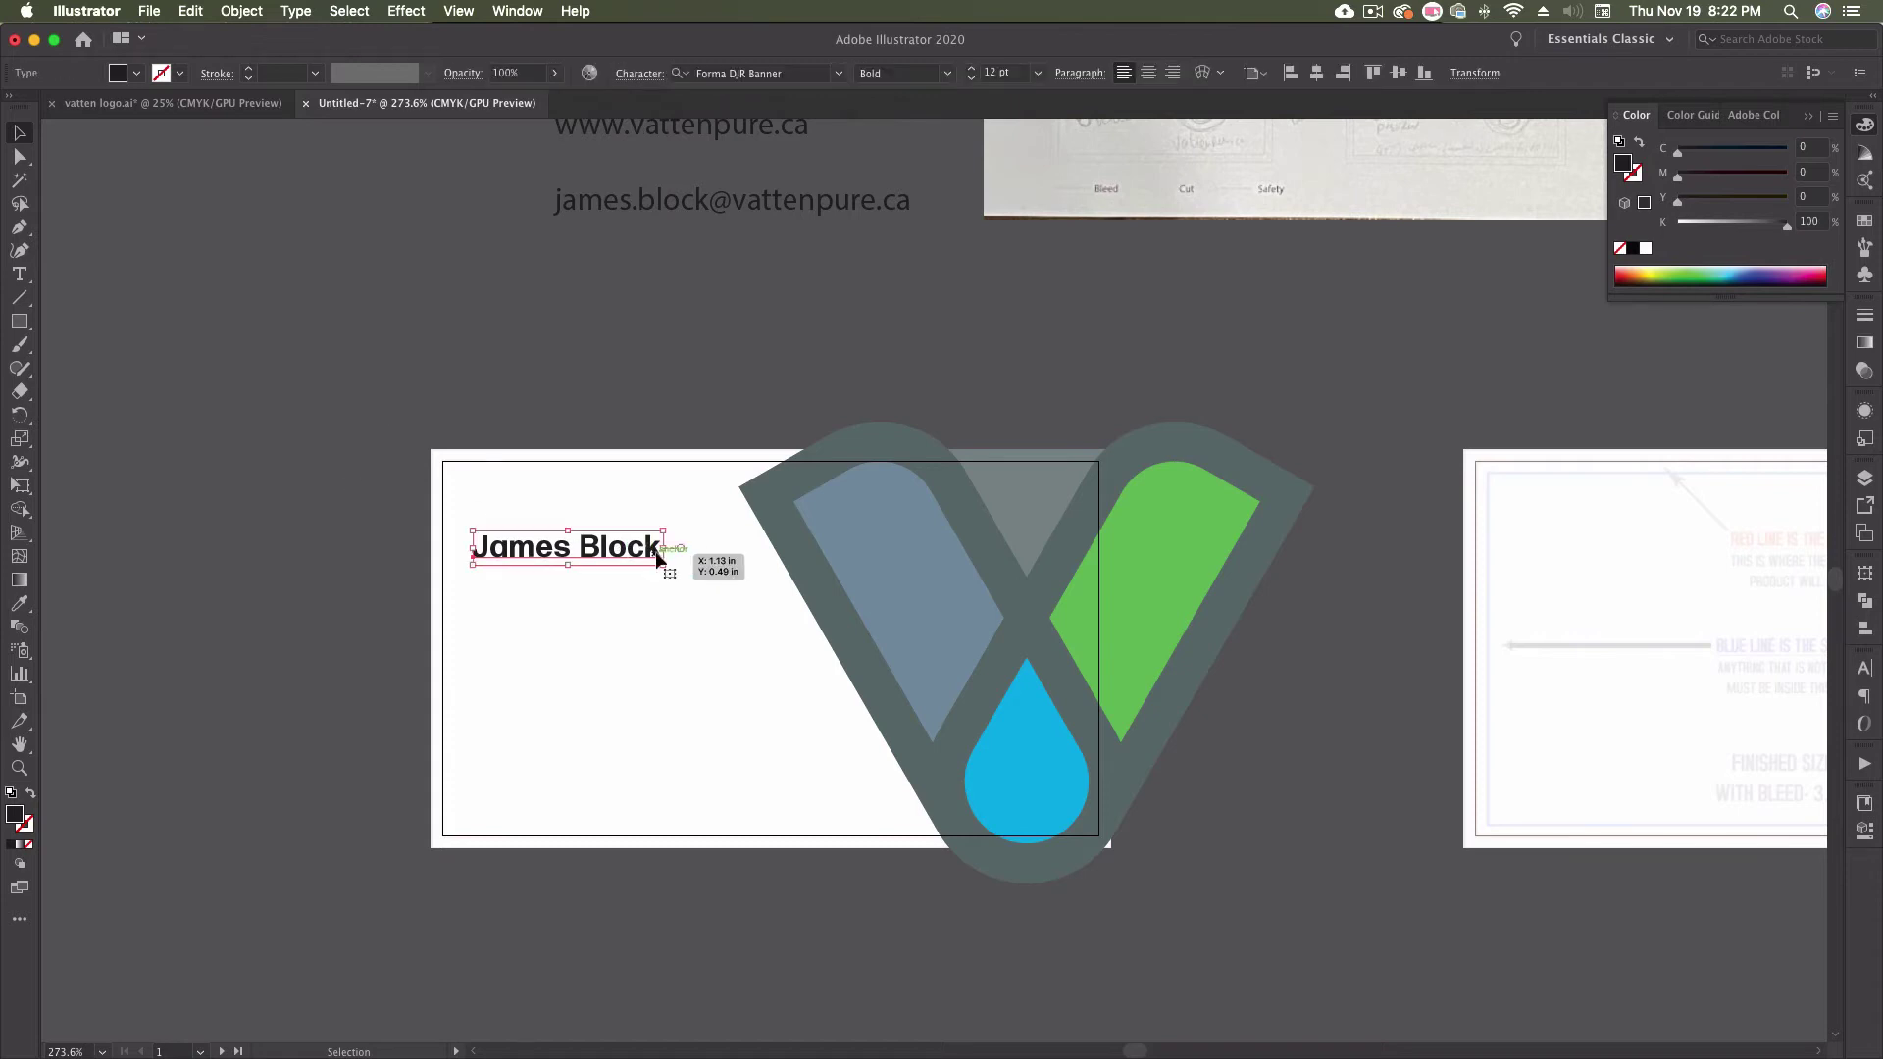
click(972, 68)
click(972, 68)
click(972, 68)
click(972, 67)
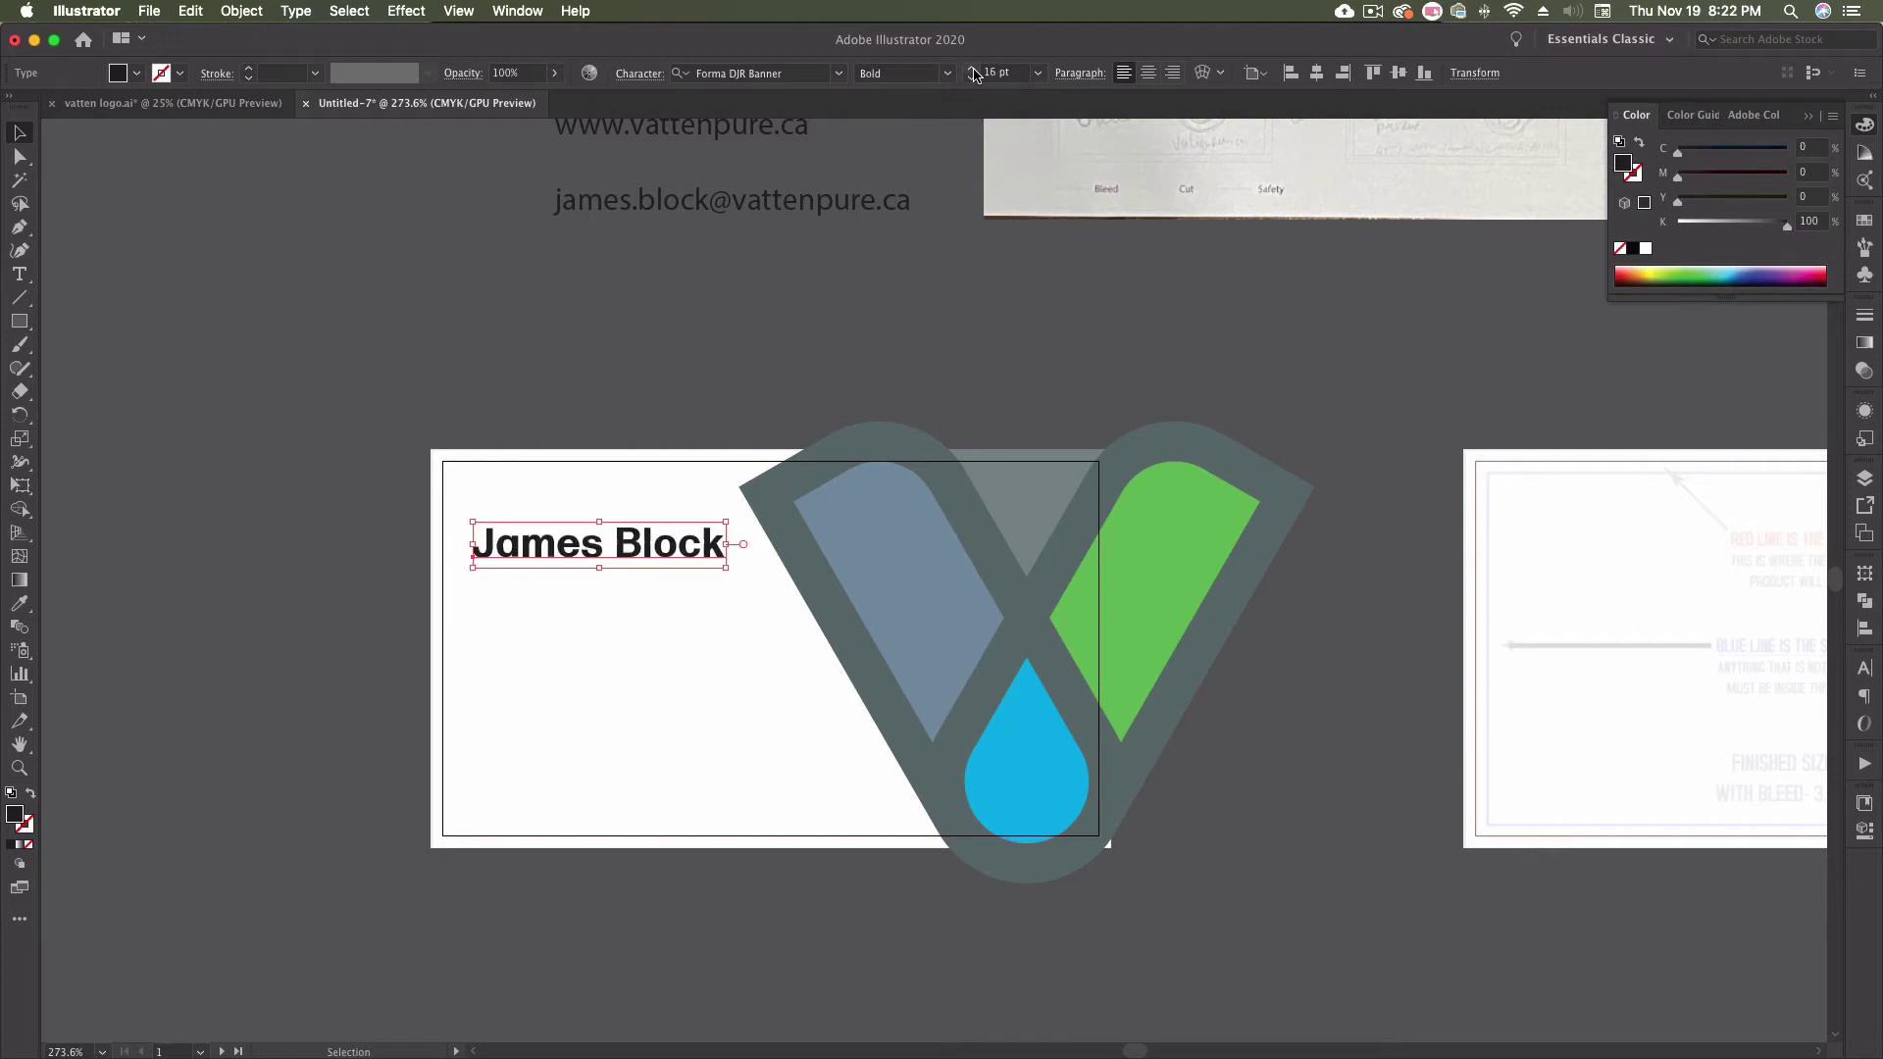
drag(618, 538, 612, 539)
click(579, 428)
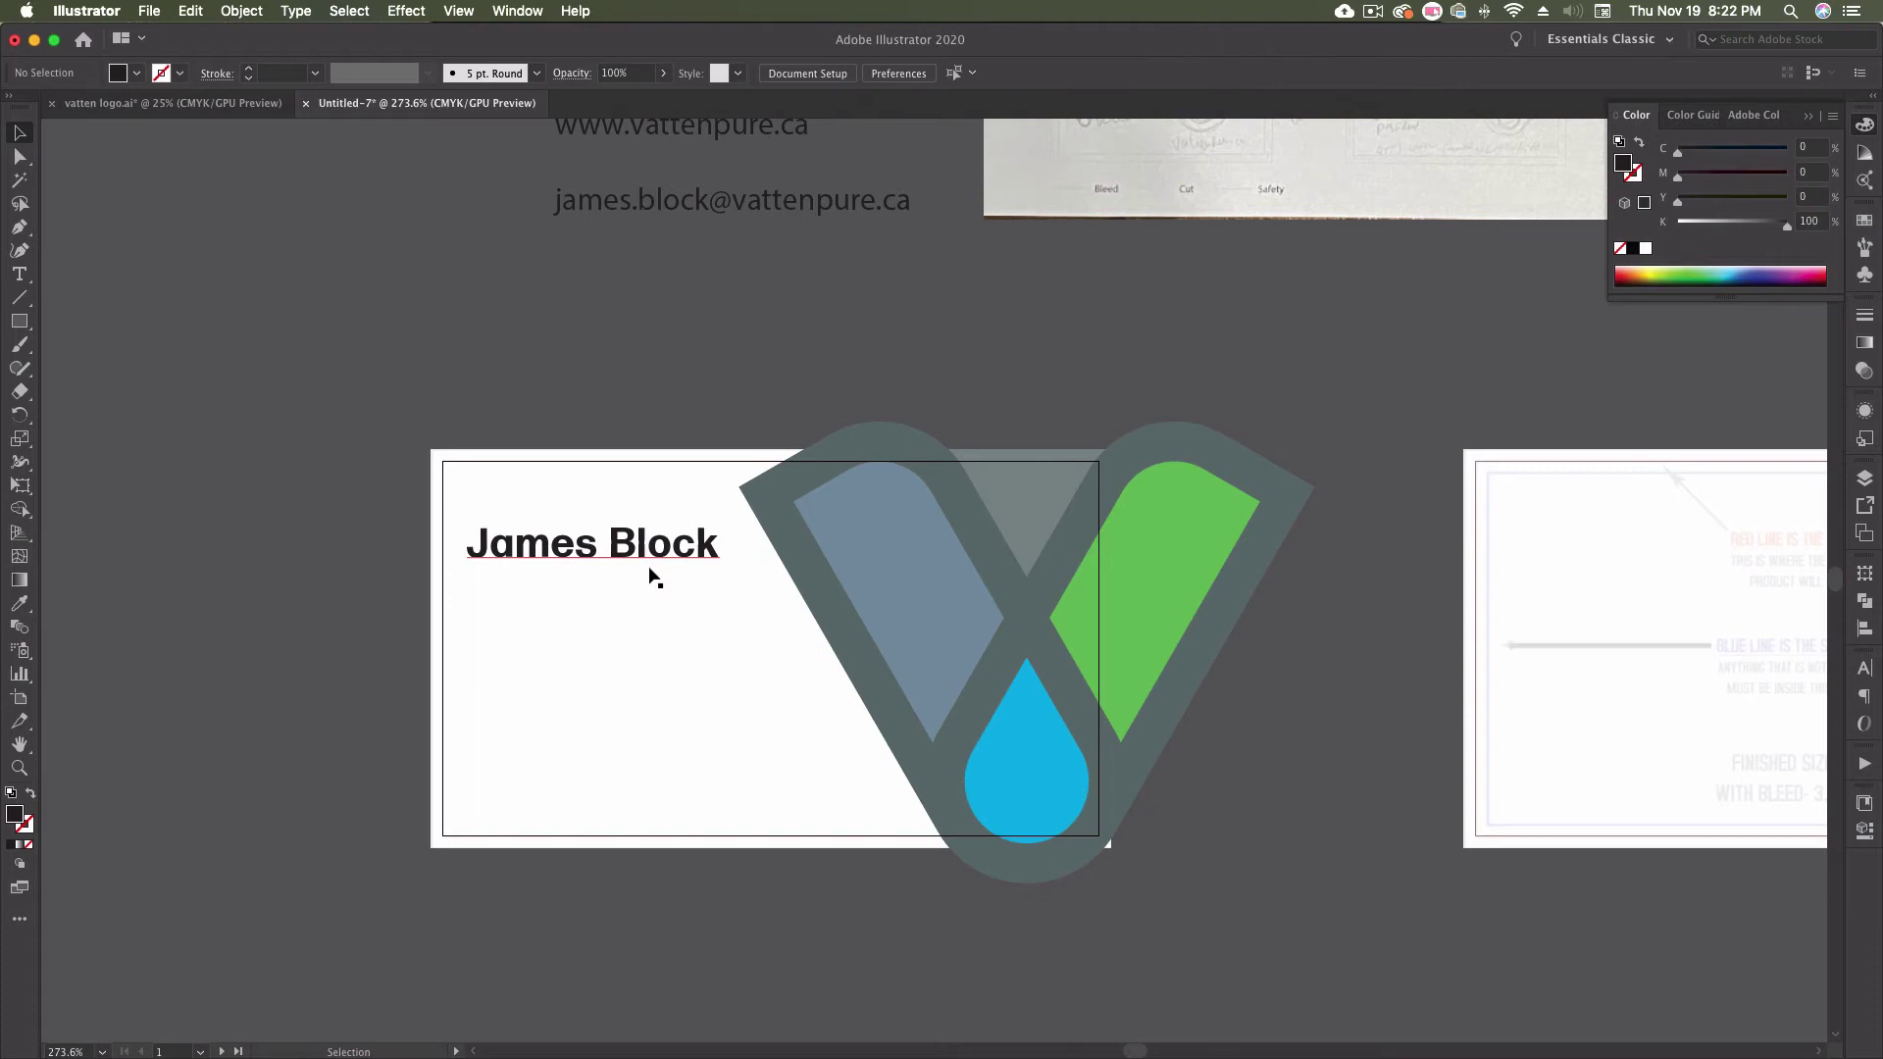
- Copy only the job title line "Sales Director" from the contact text on the pasteboard
scroll(661, 529, up, 5)
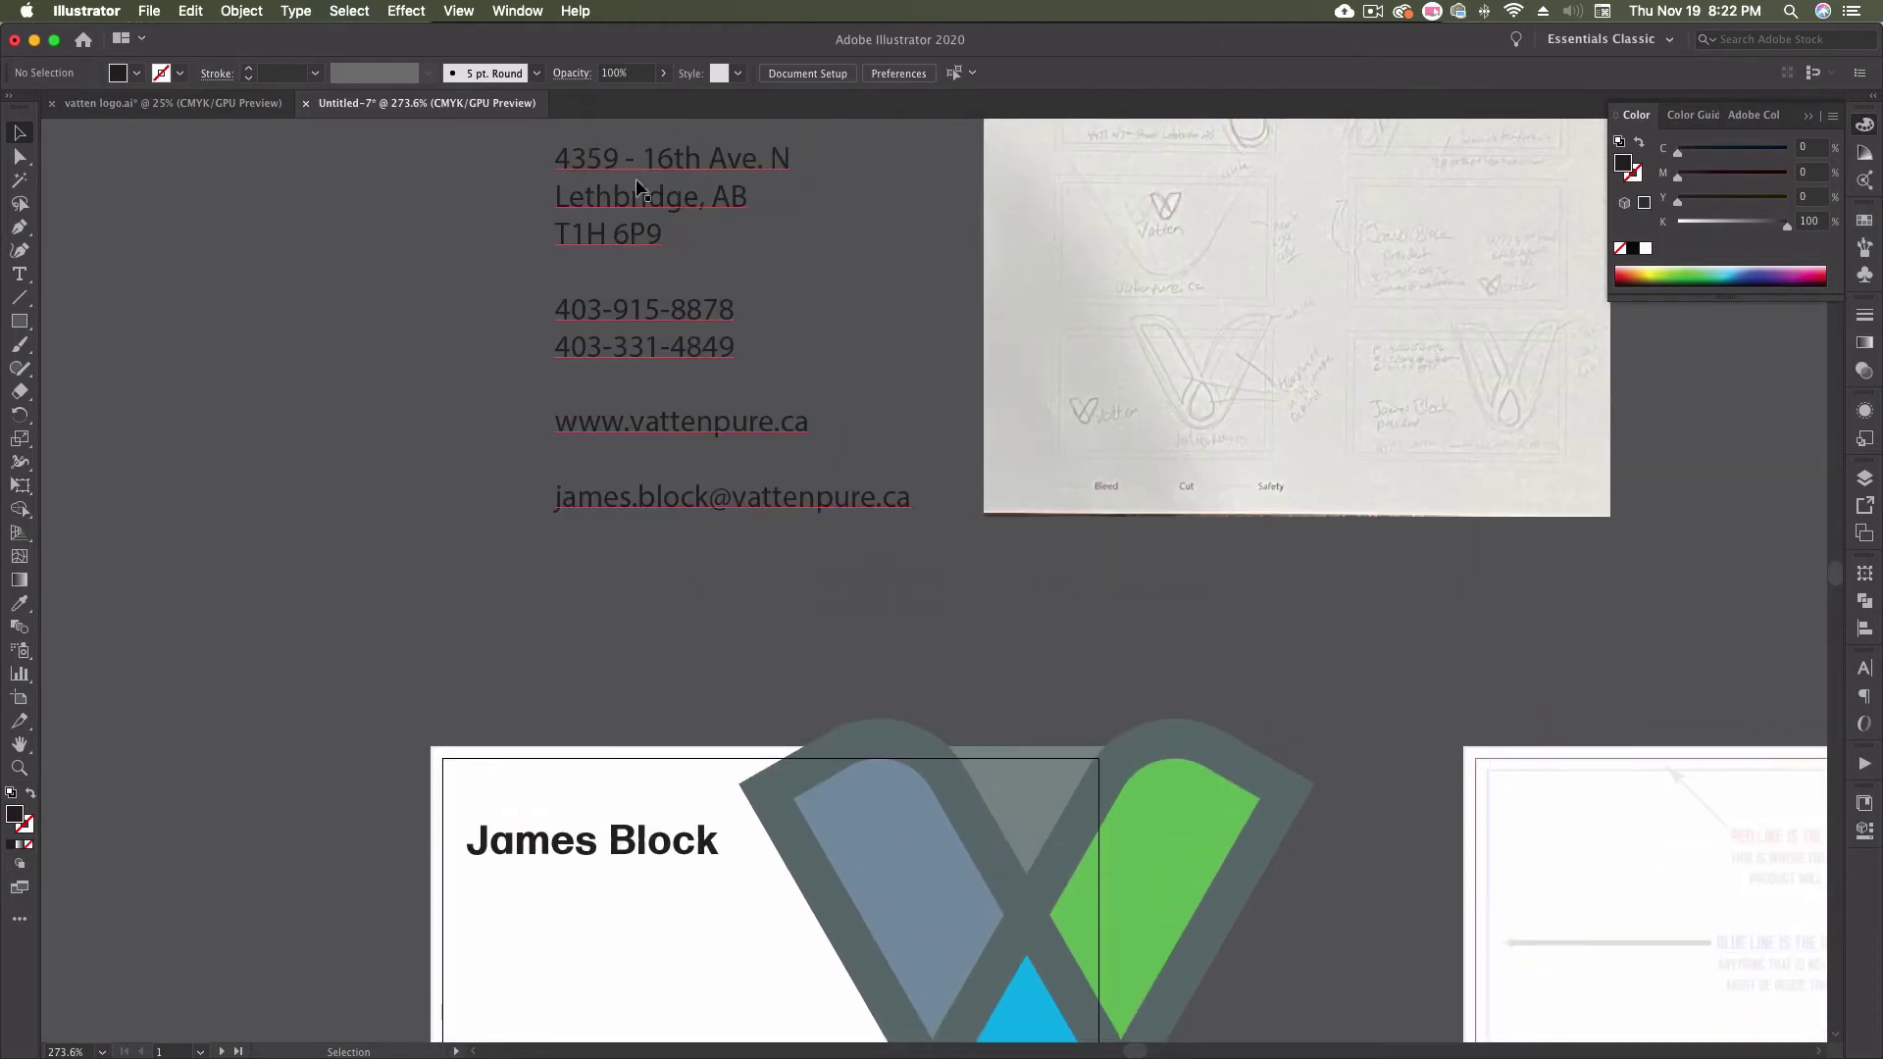
scroll(647, 174, up, 2)
click(647, 204)
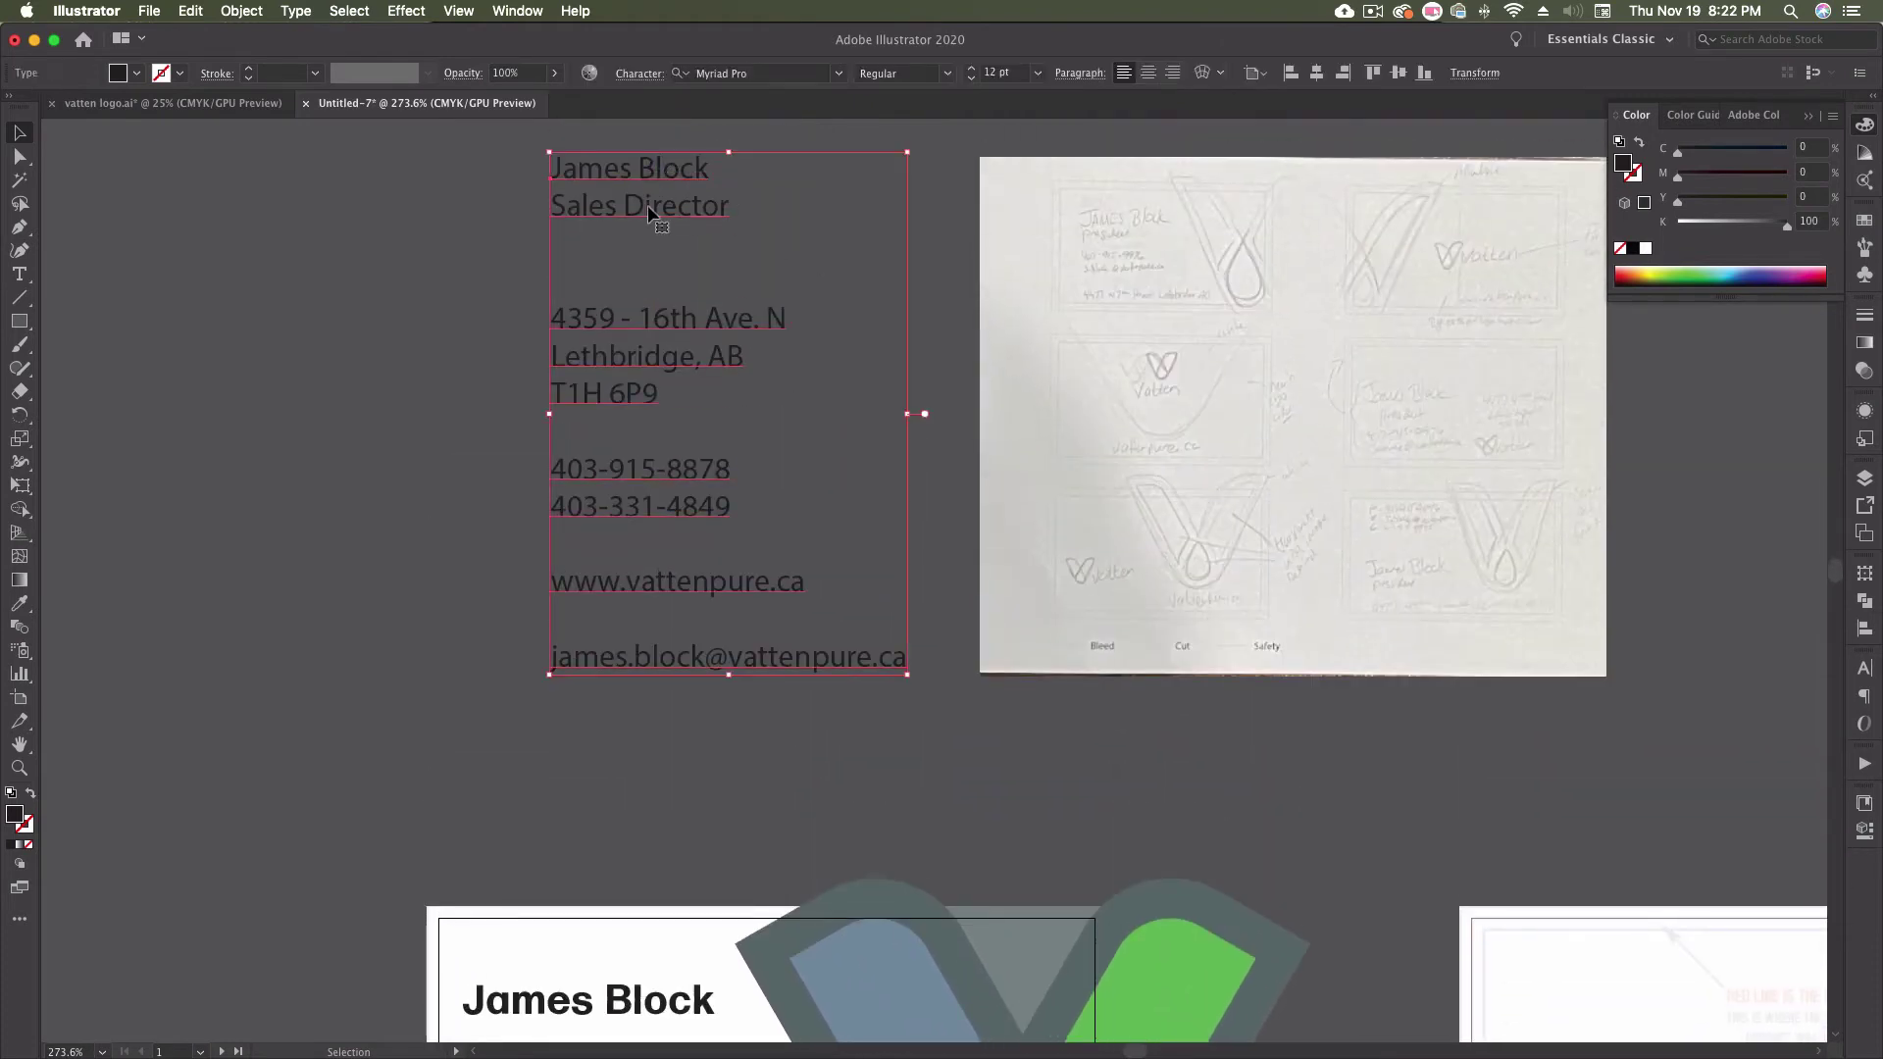
double_click(648, 204)
key(cmd+c)
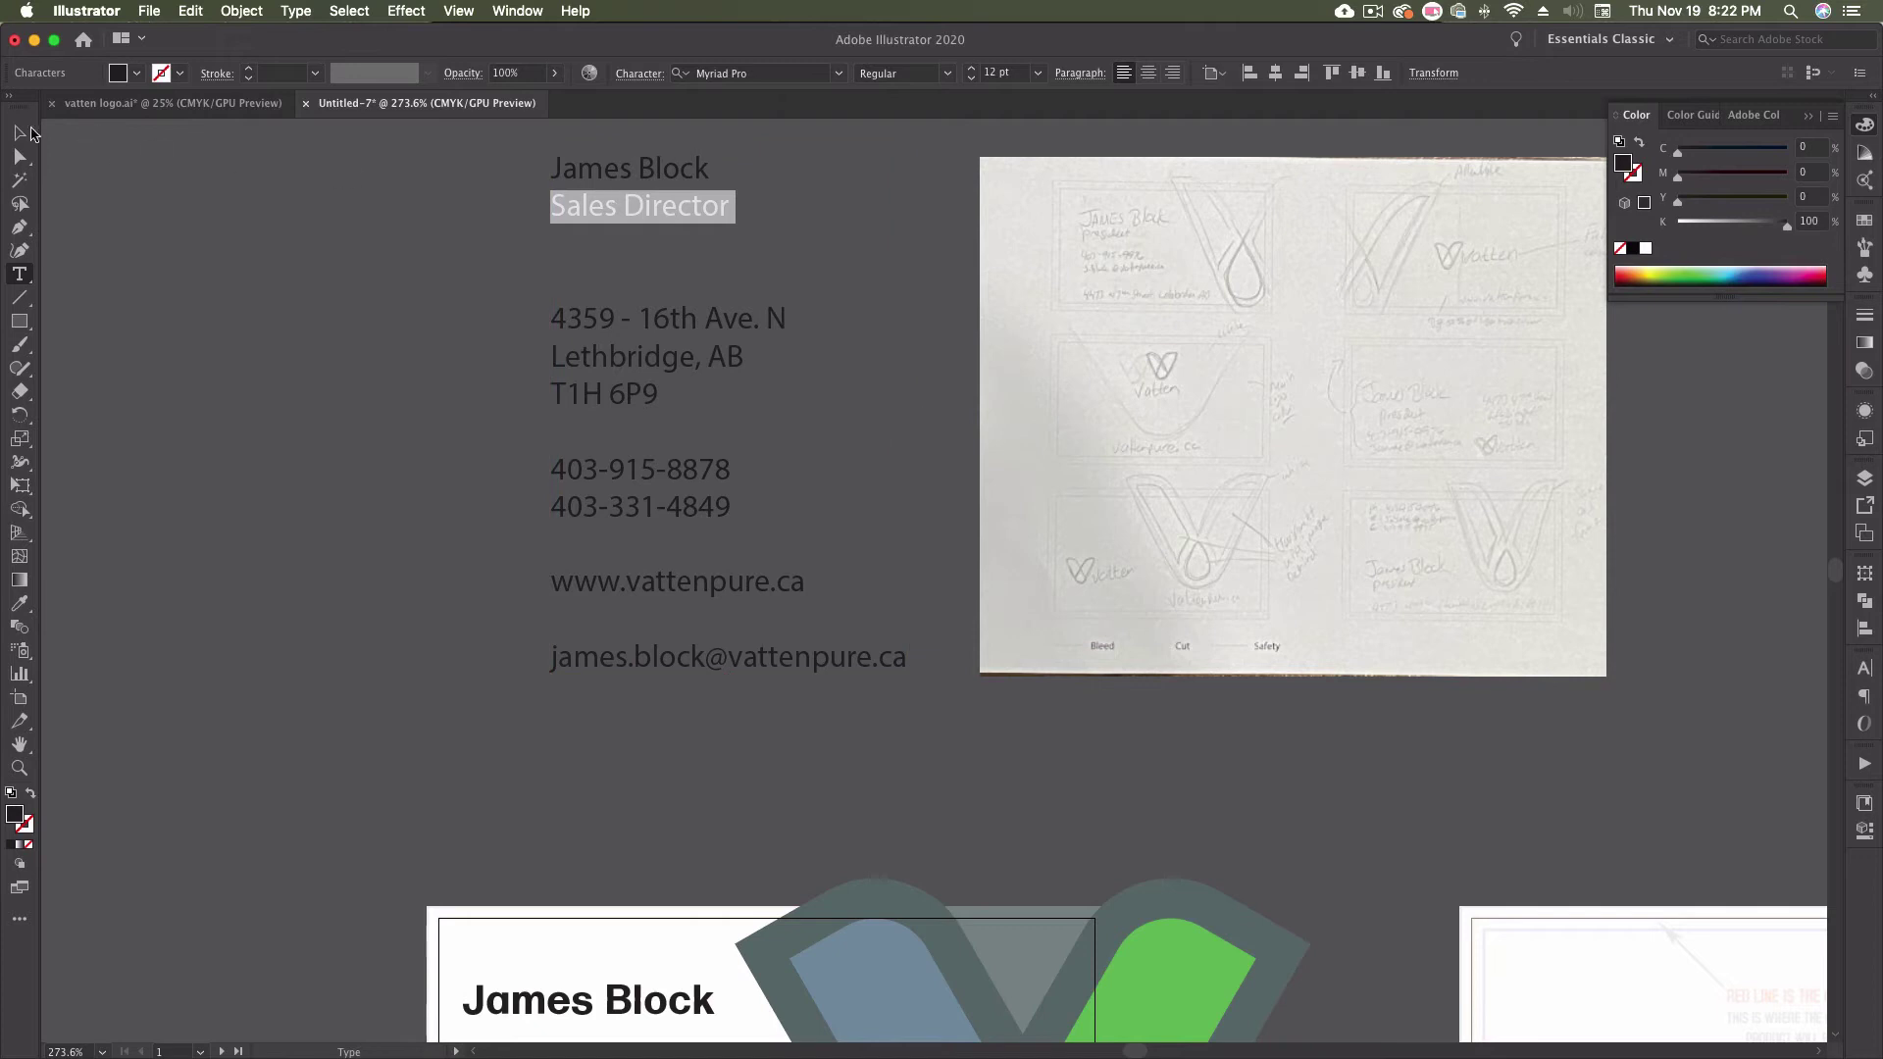
key(Escape)
click(262, 286)
- Paste the job title as separate text and place it directly beneath the contact's name, aligned to its left edge
scroll(262, 287, down, 7)
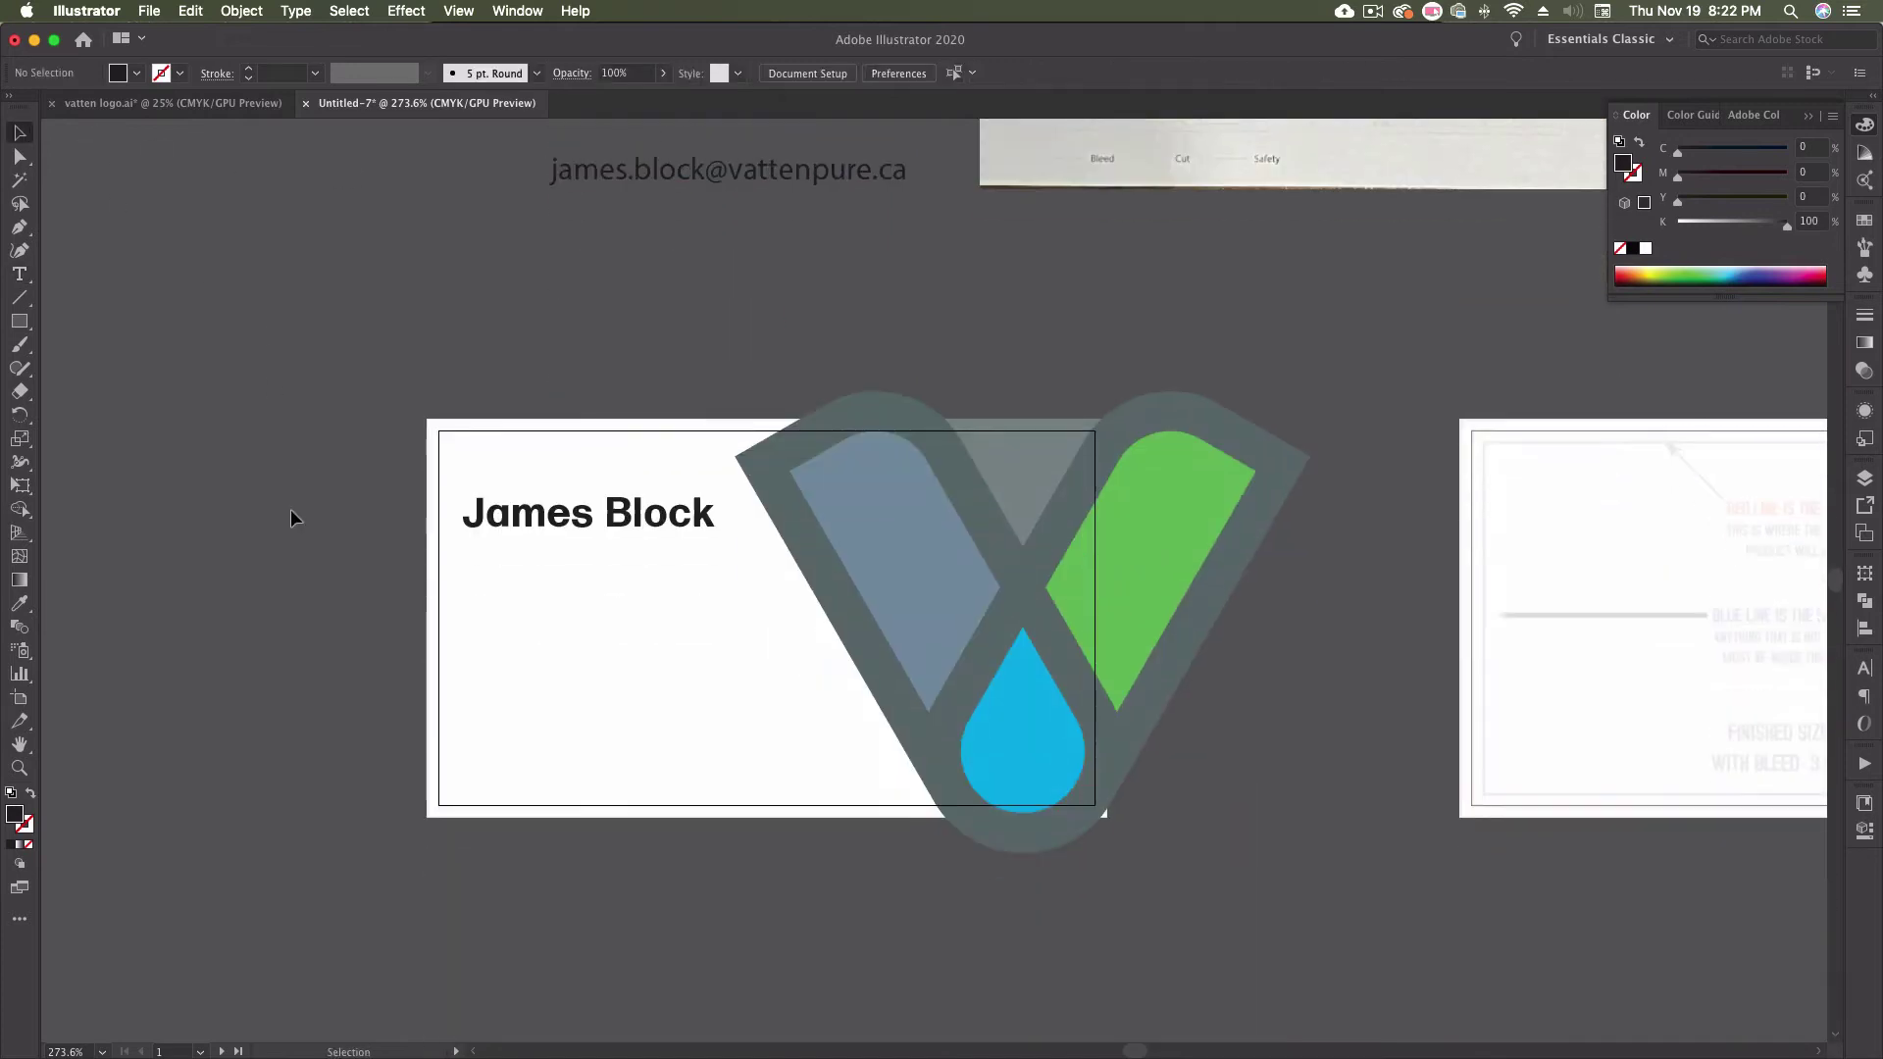
key(cmd+v)
drag(912, 567, 537, 557)
- Sample the contact name's text formatting onto the job title, then change the title's font style to Light
key(i)
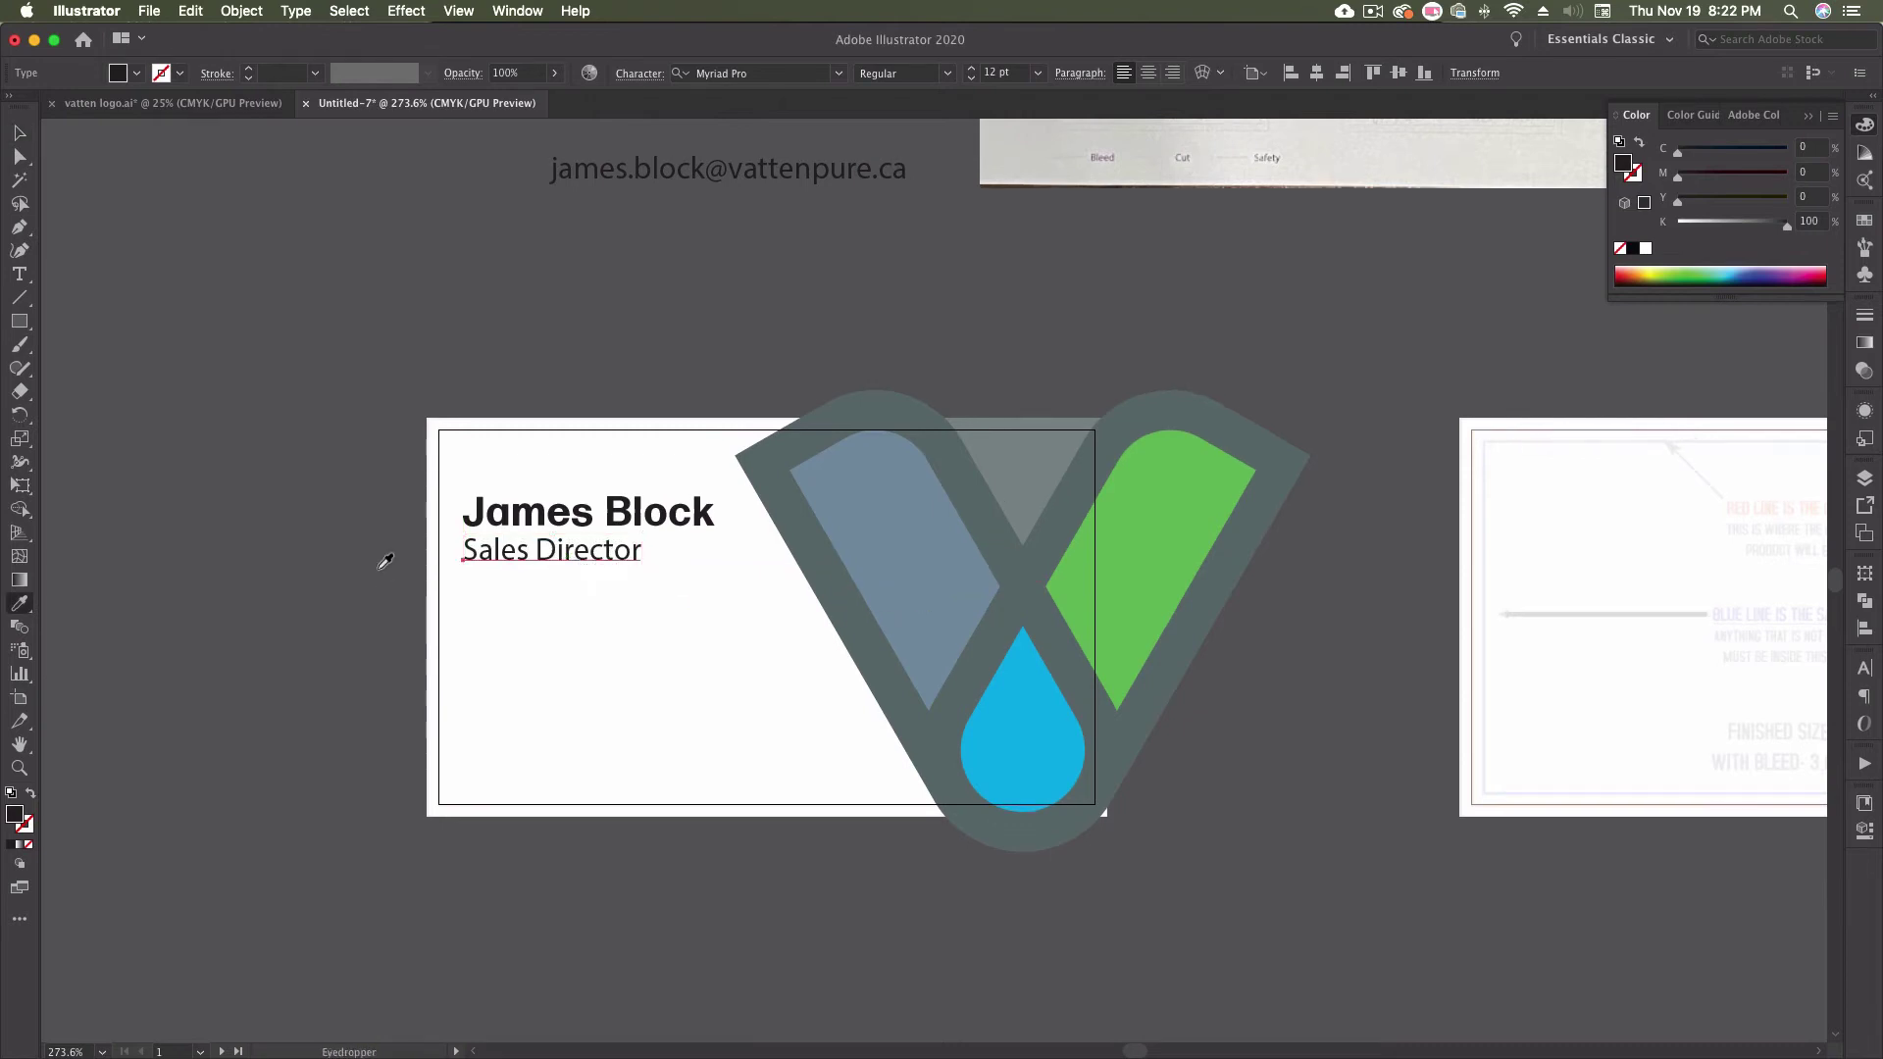
click(535, 515)
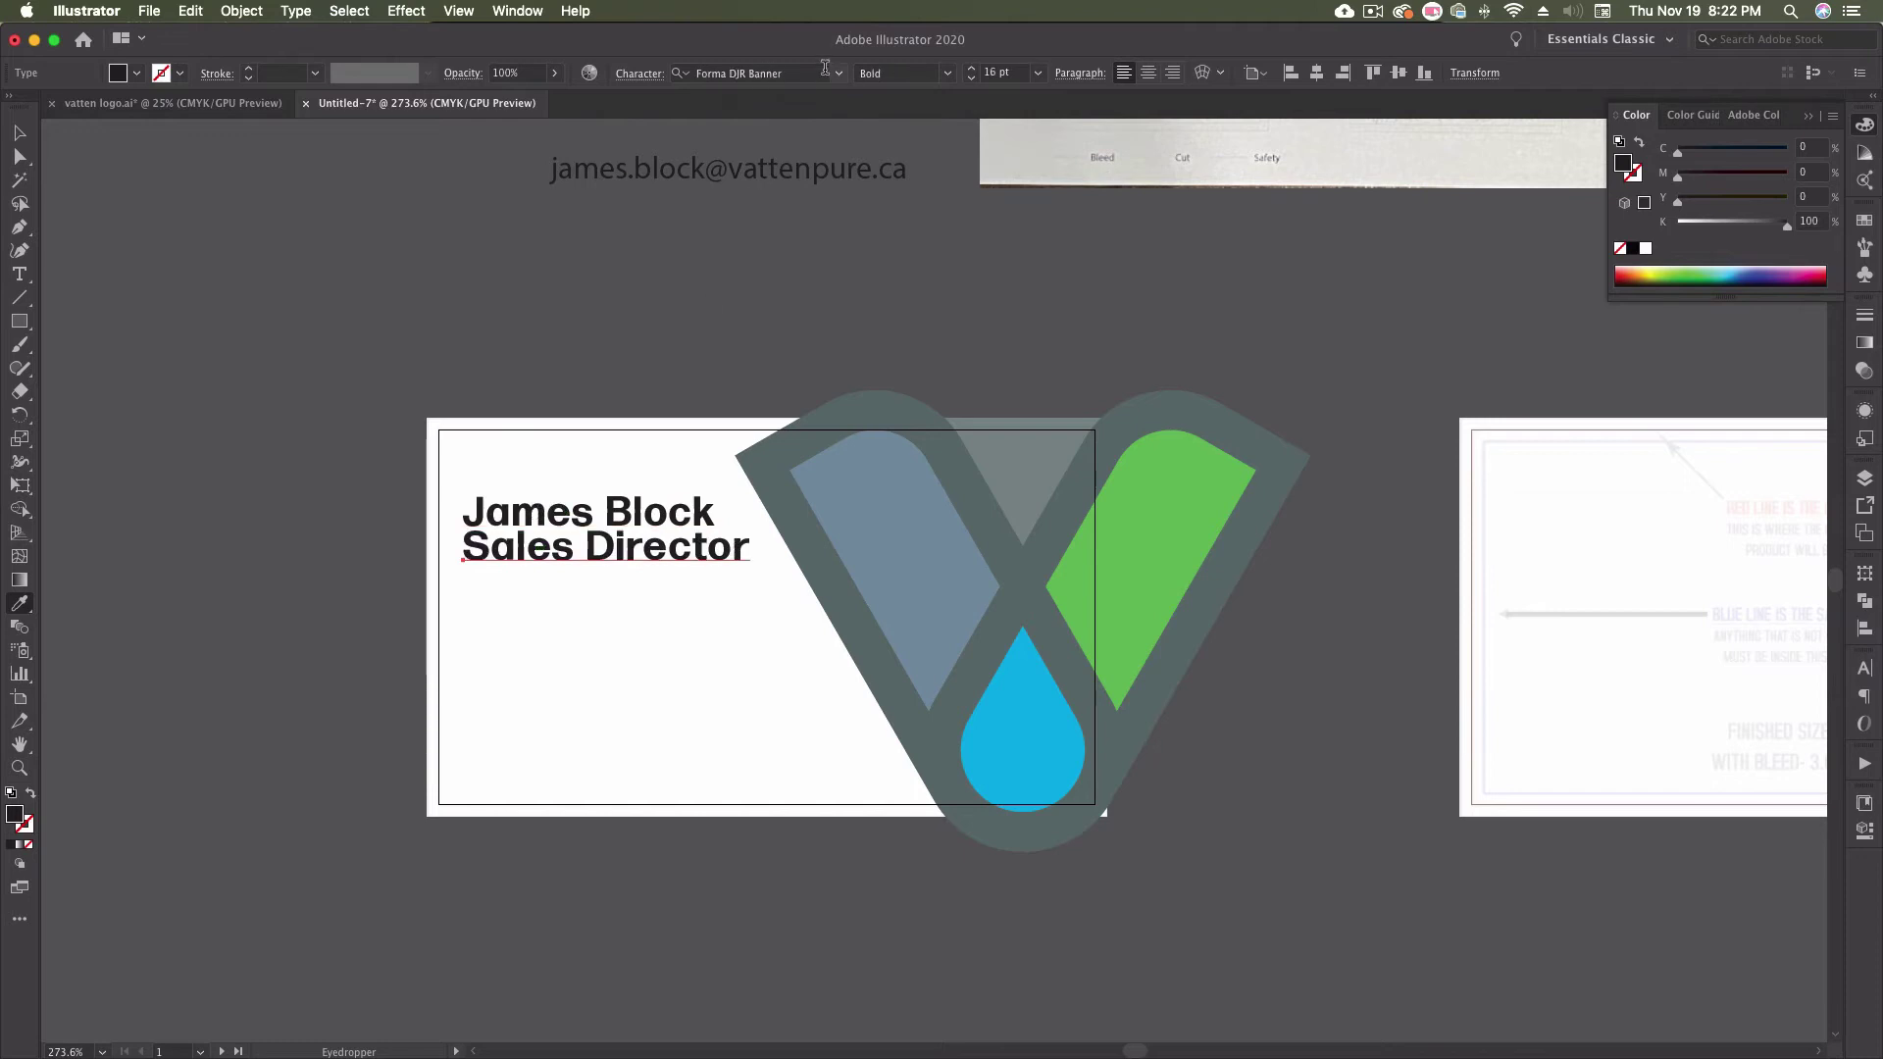
click(947, 72)
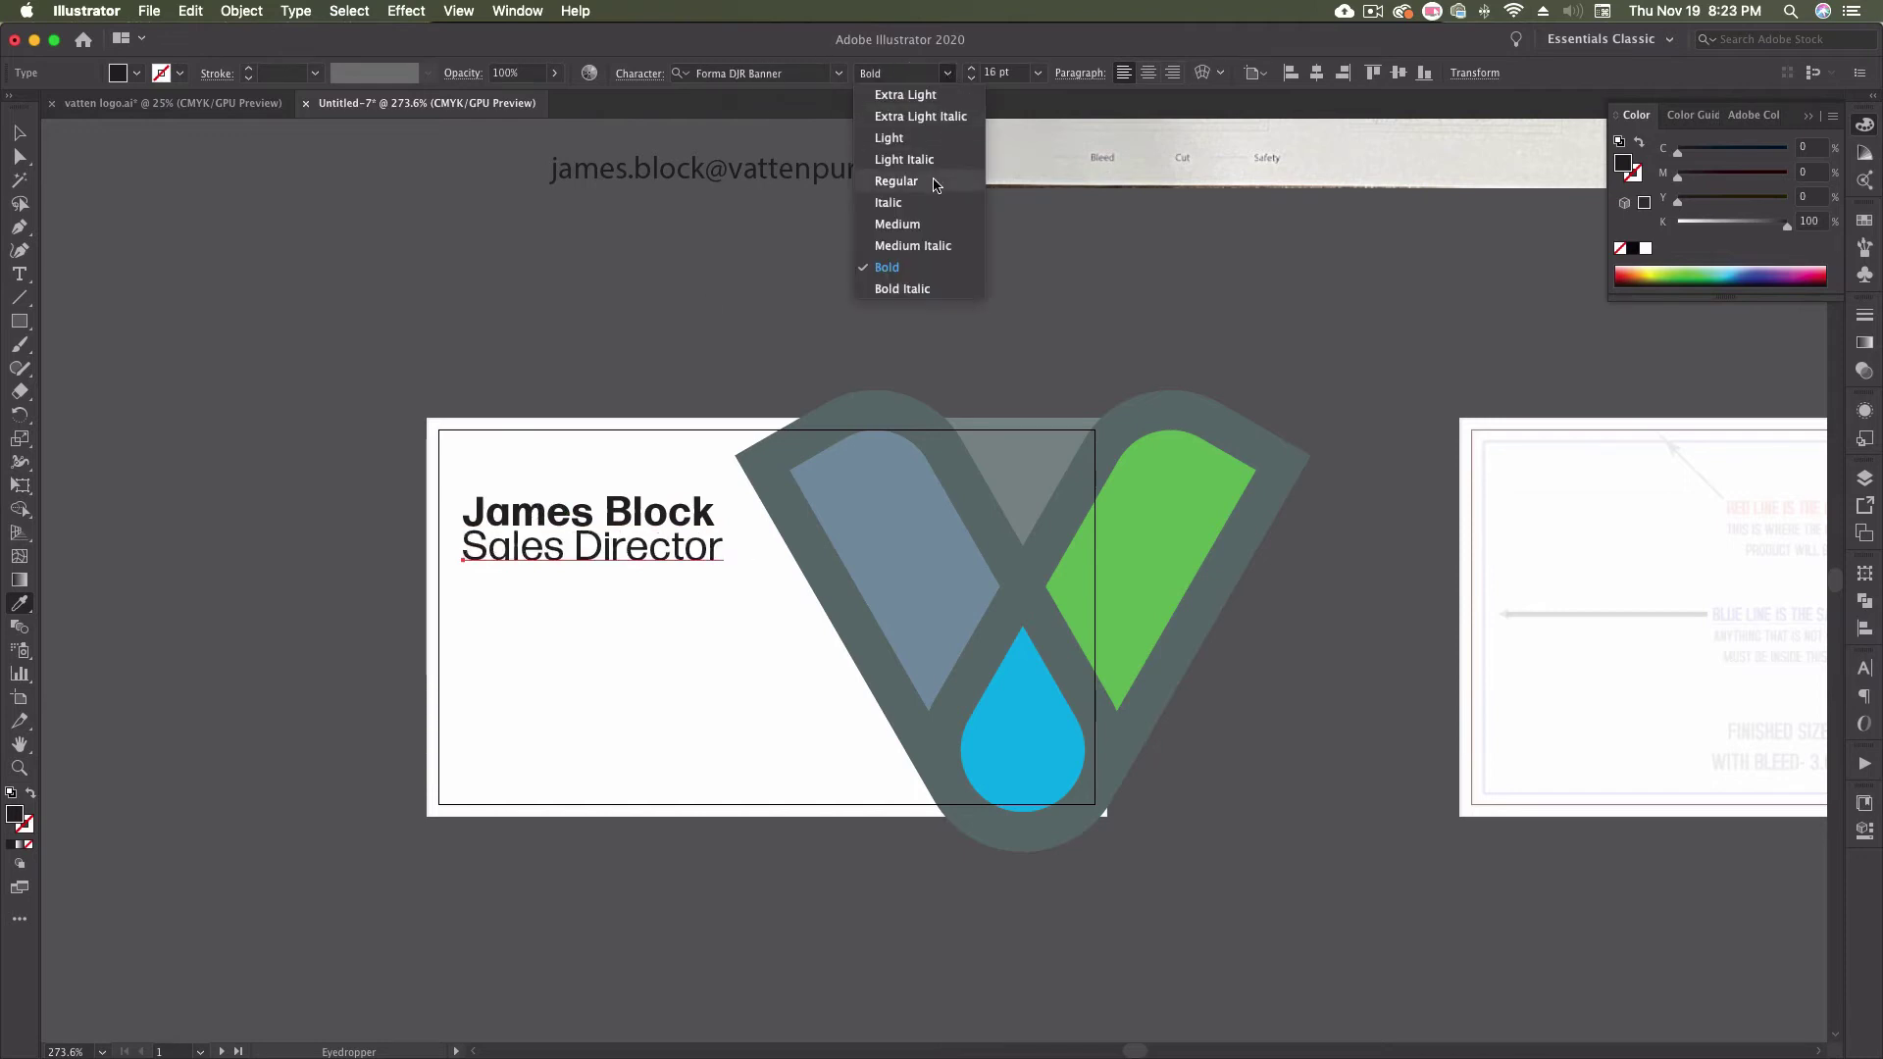
click(906, 139)
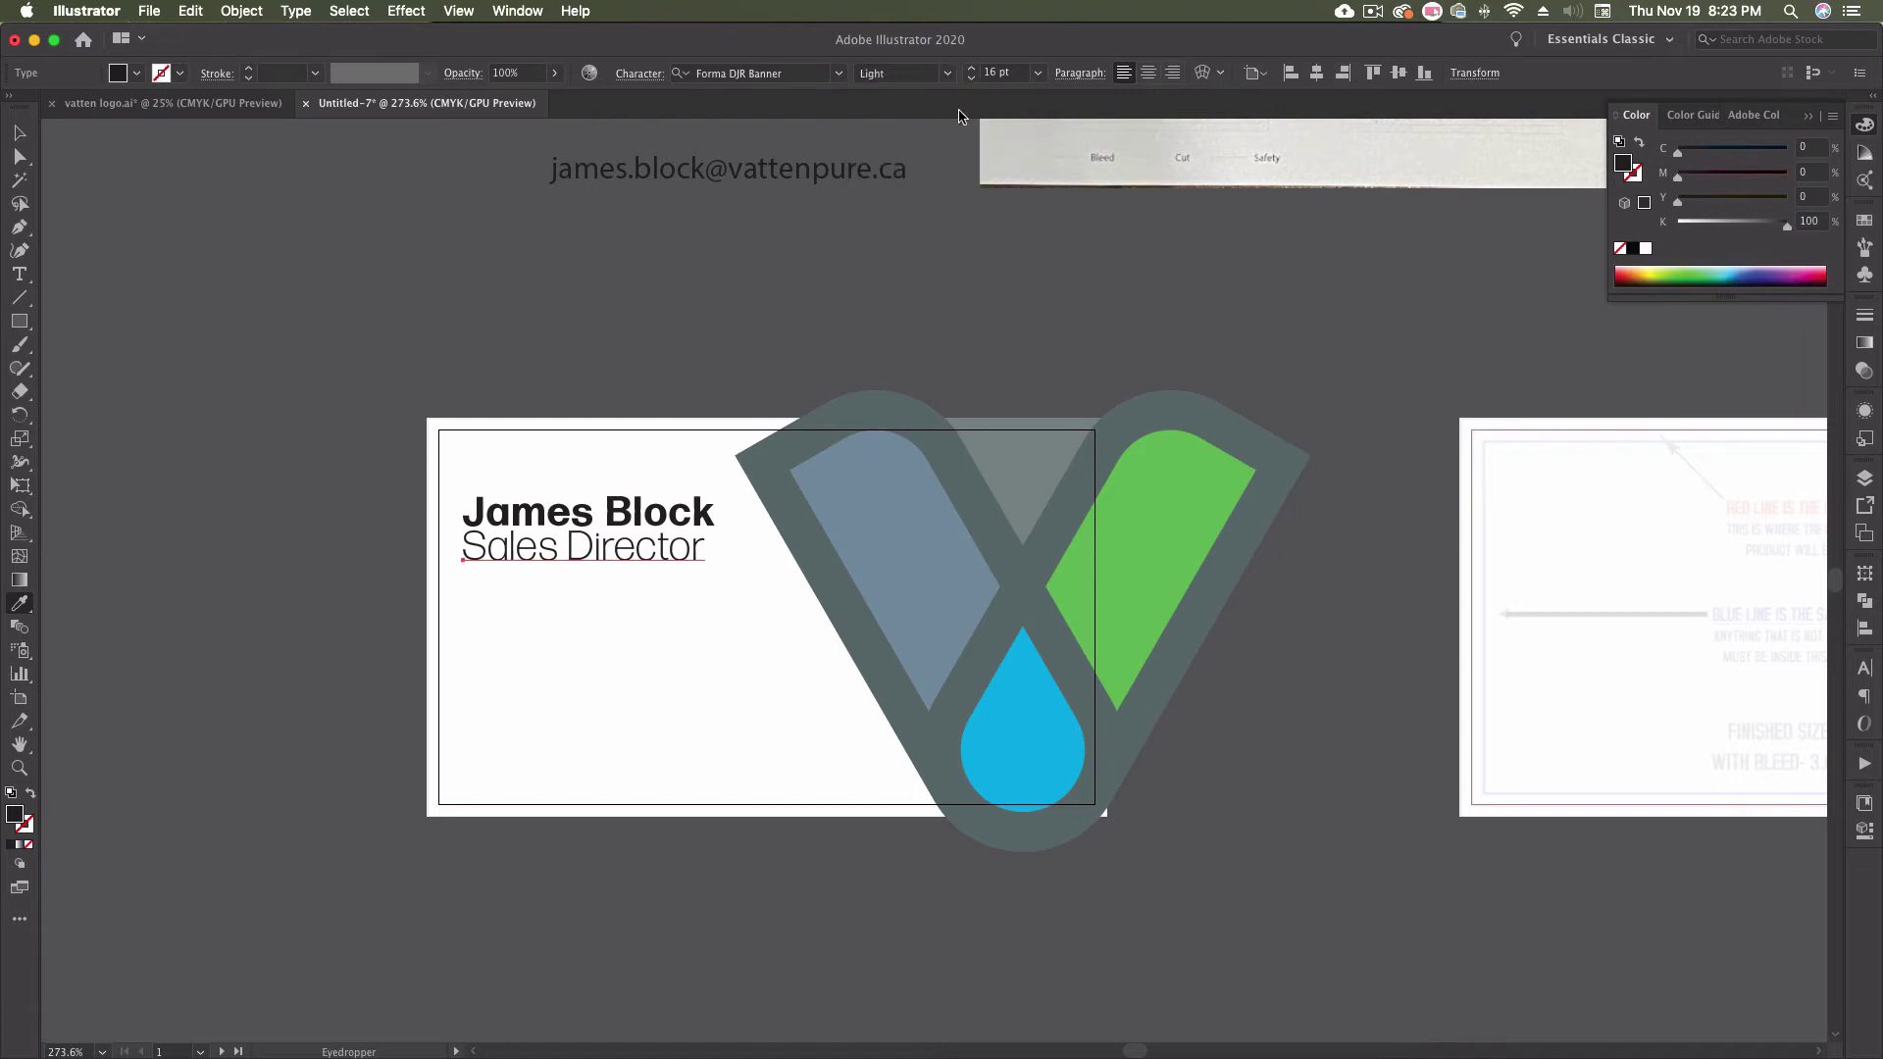
- Set the job title's font size to 10 pt and deselect it
click(973, 79)
click(973, 78)
click(973, 78)
click(973, 79)
click(973, 79)
click(972, 80)
click(20, 133)
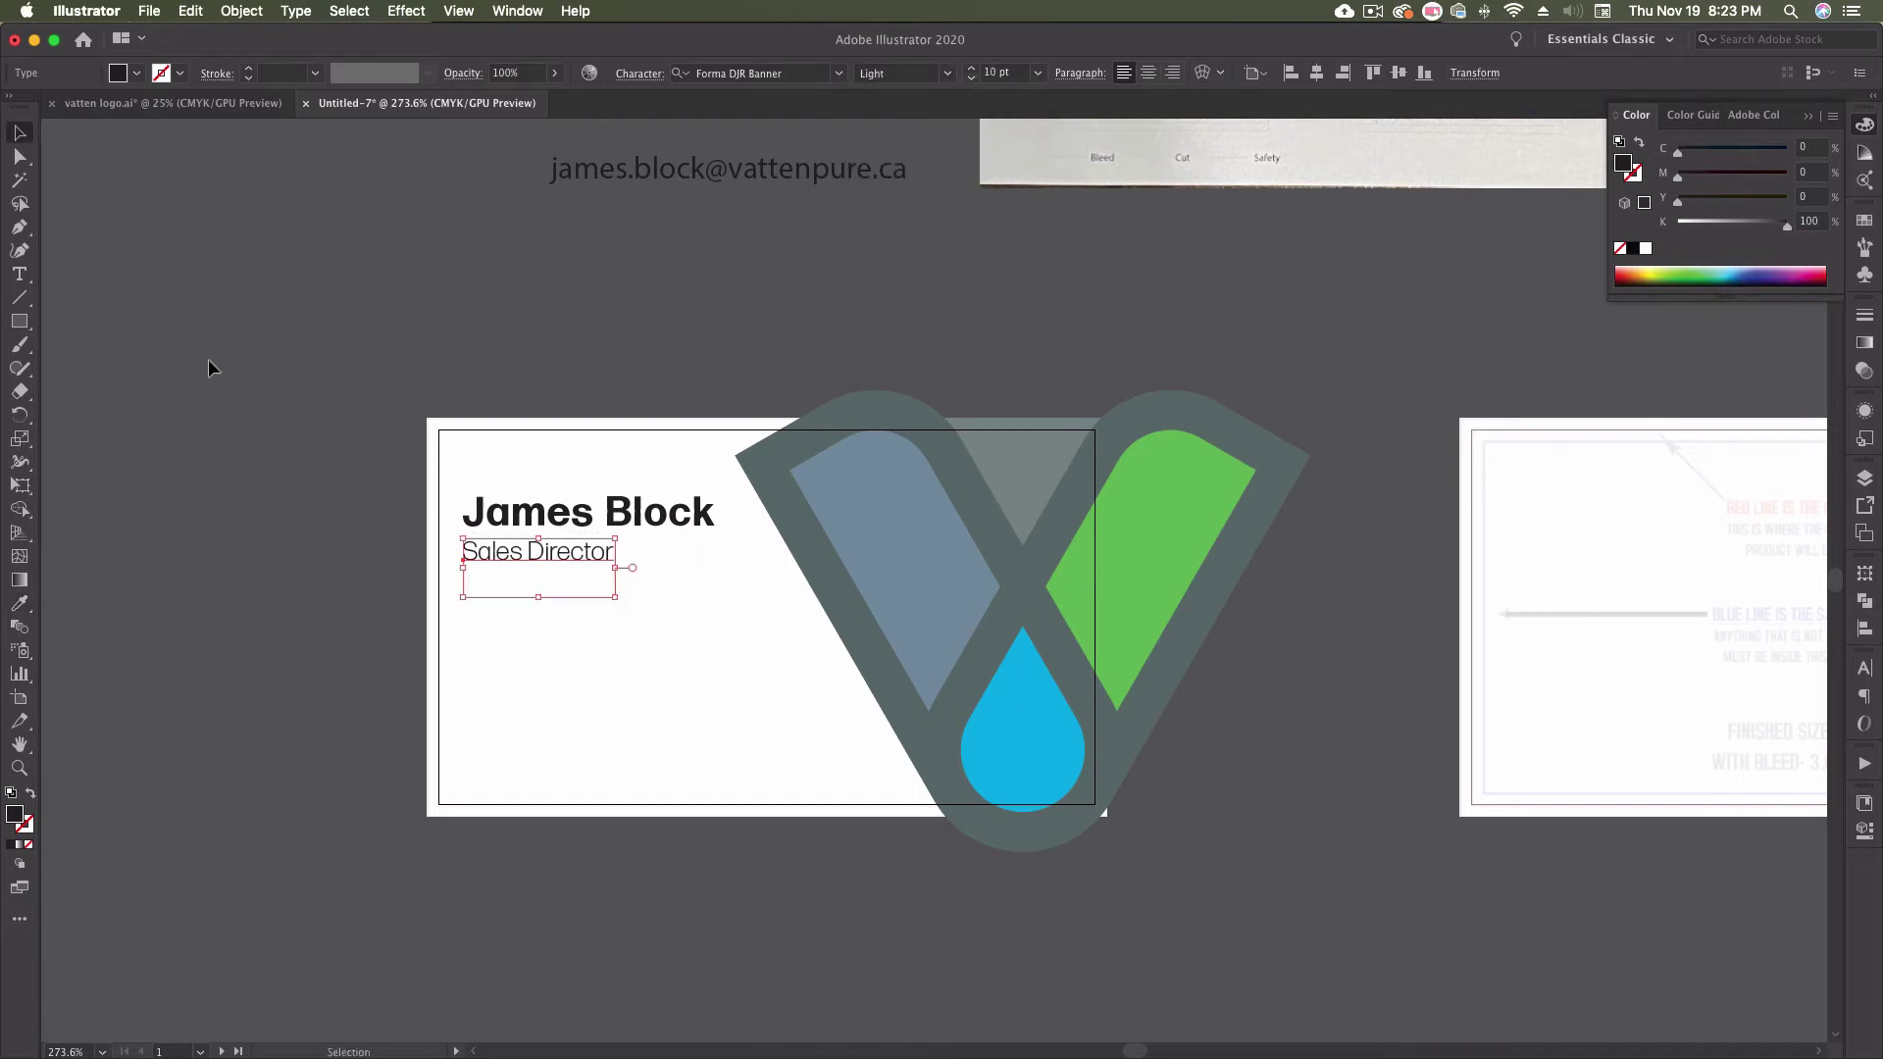
click(471, 585)
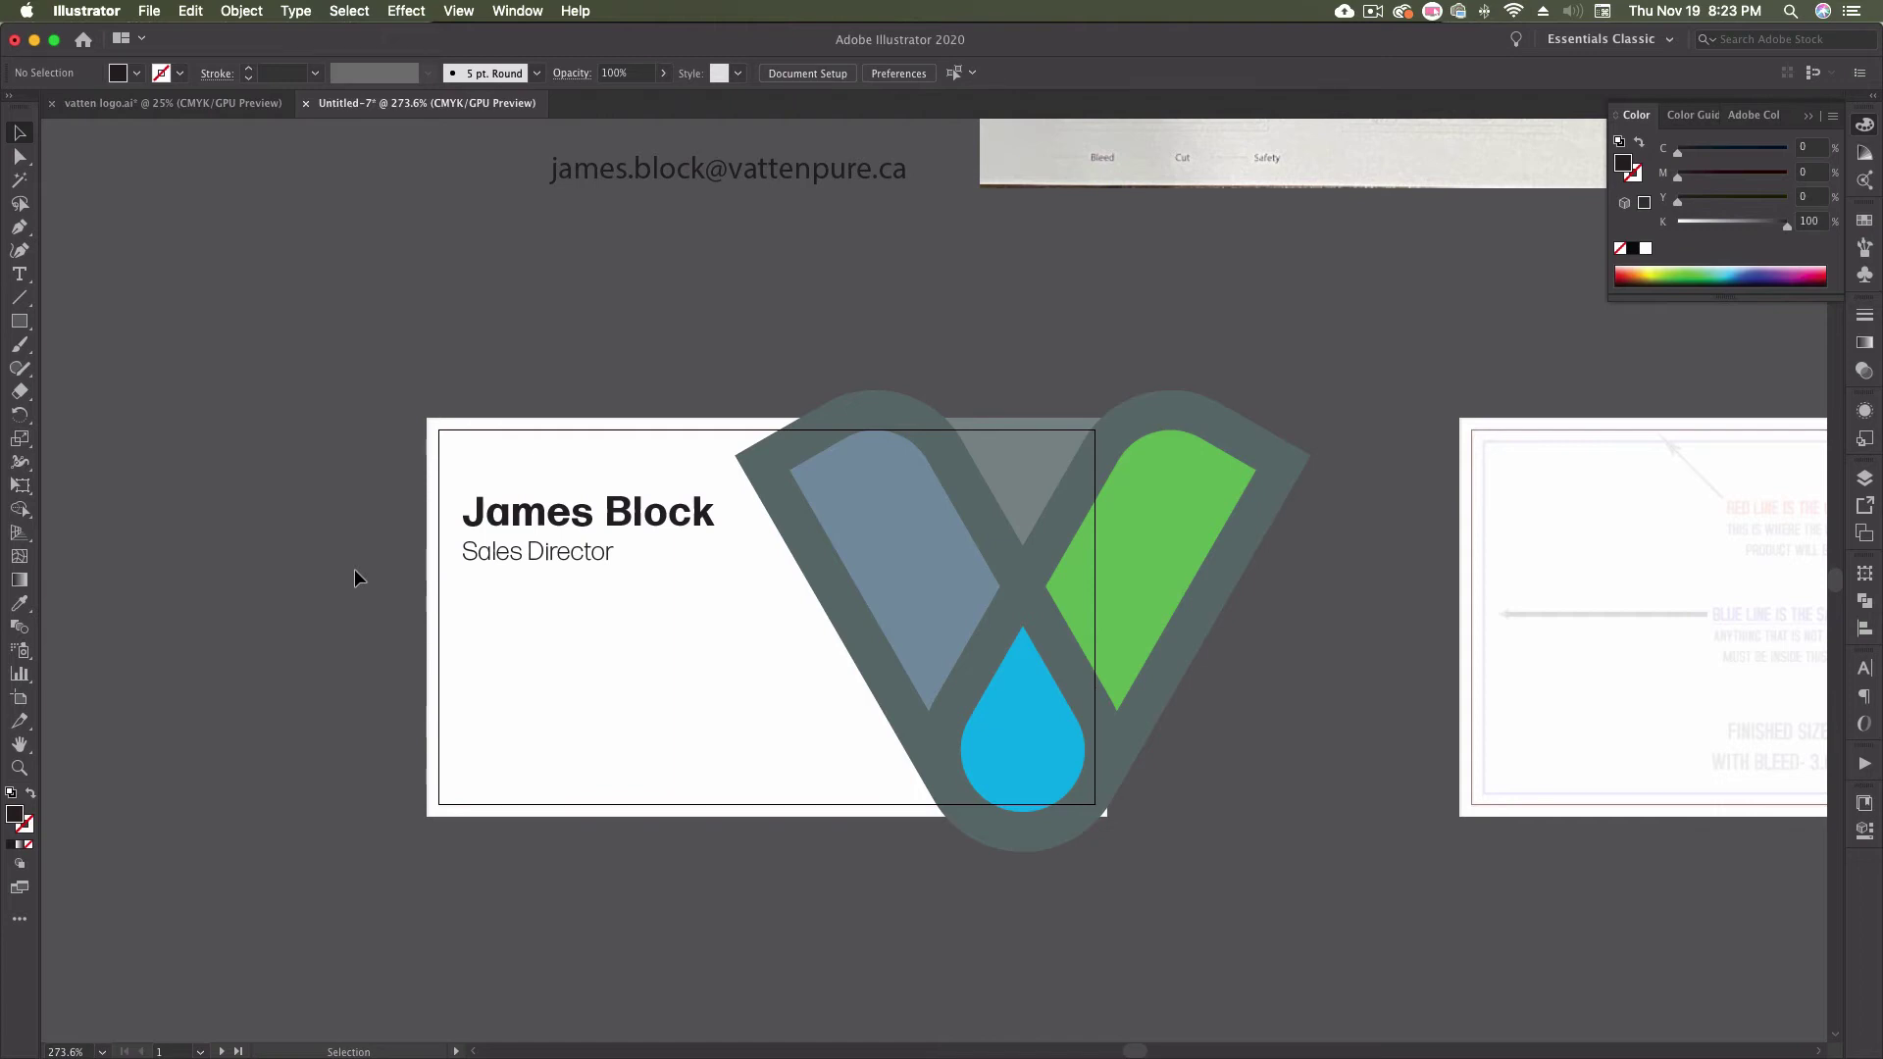
- Copy only the three postal address lines from the contact text on the pasteboard
scroll(347, 537, up, 2)
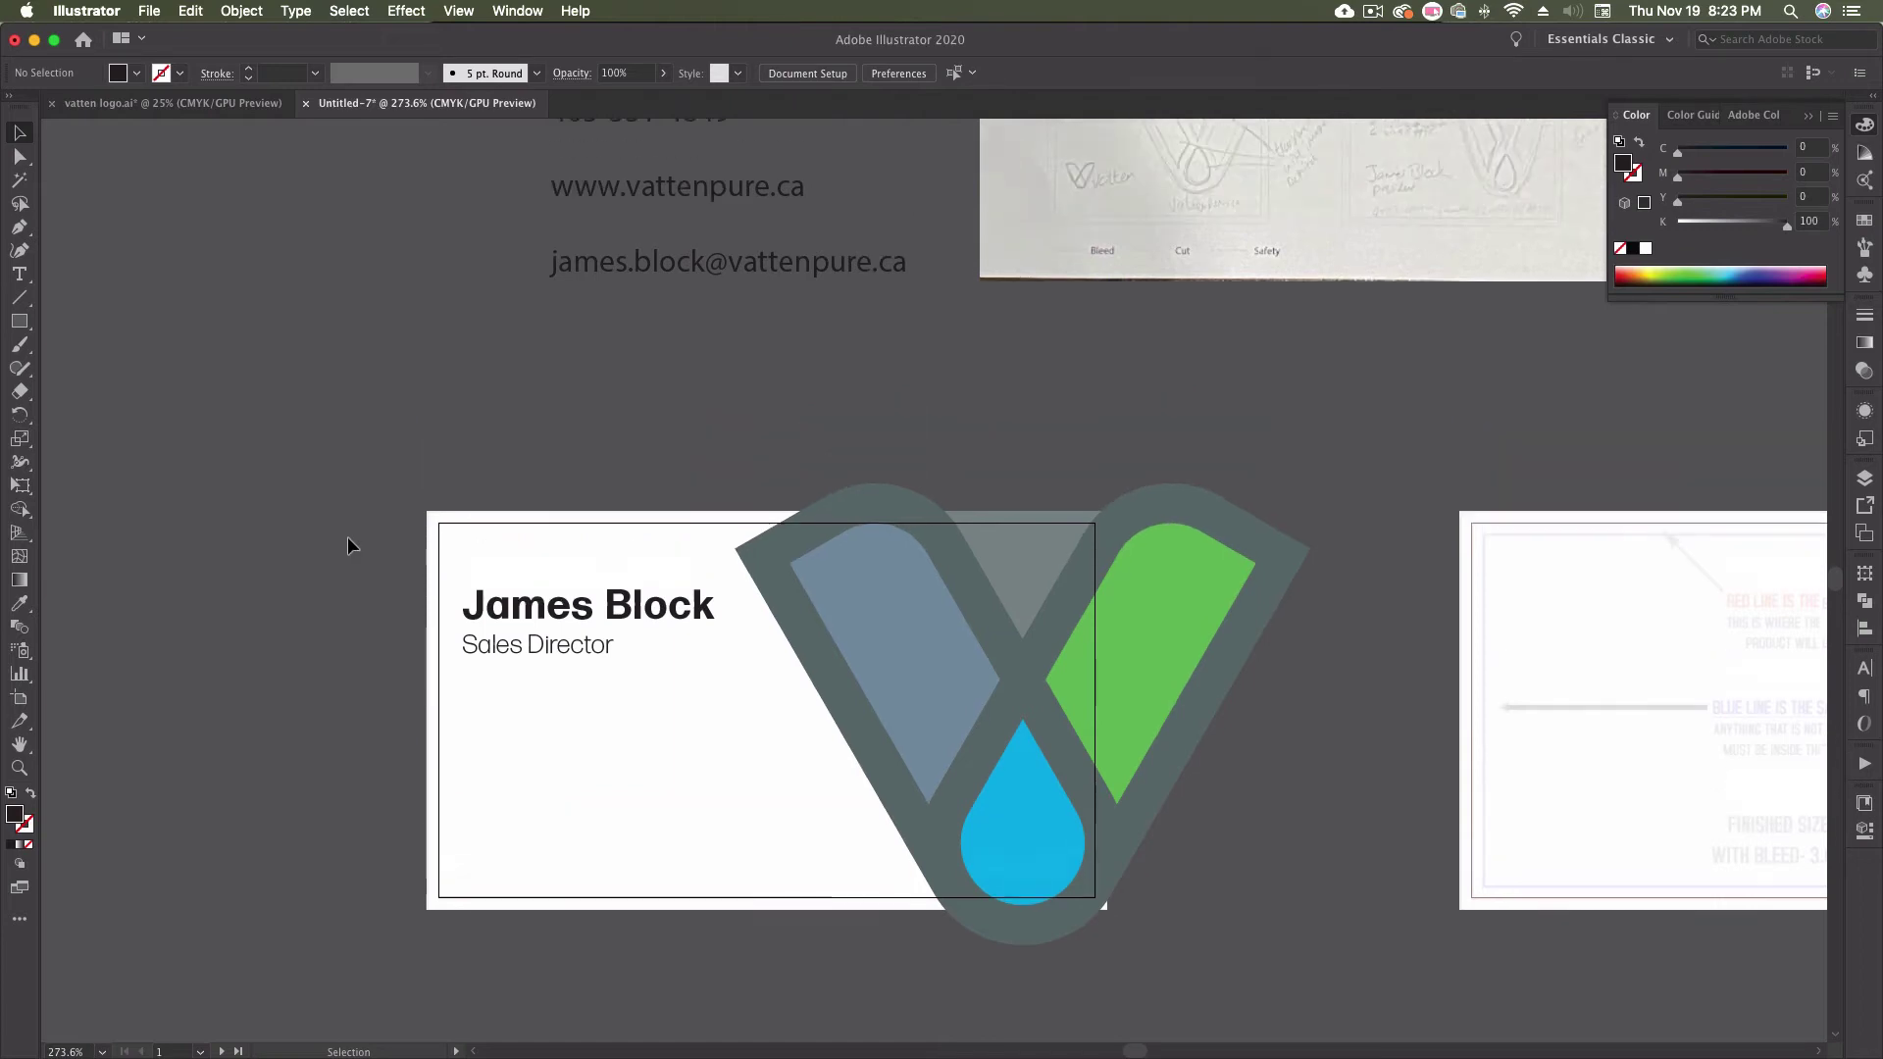
scroll(347, 537, up, 9)
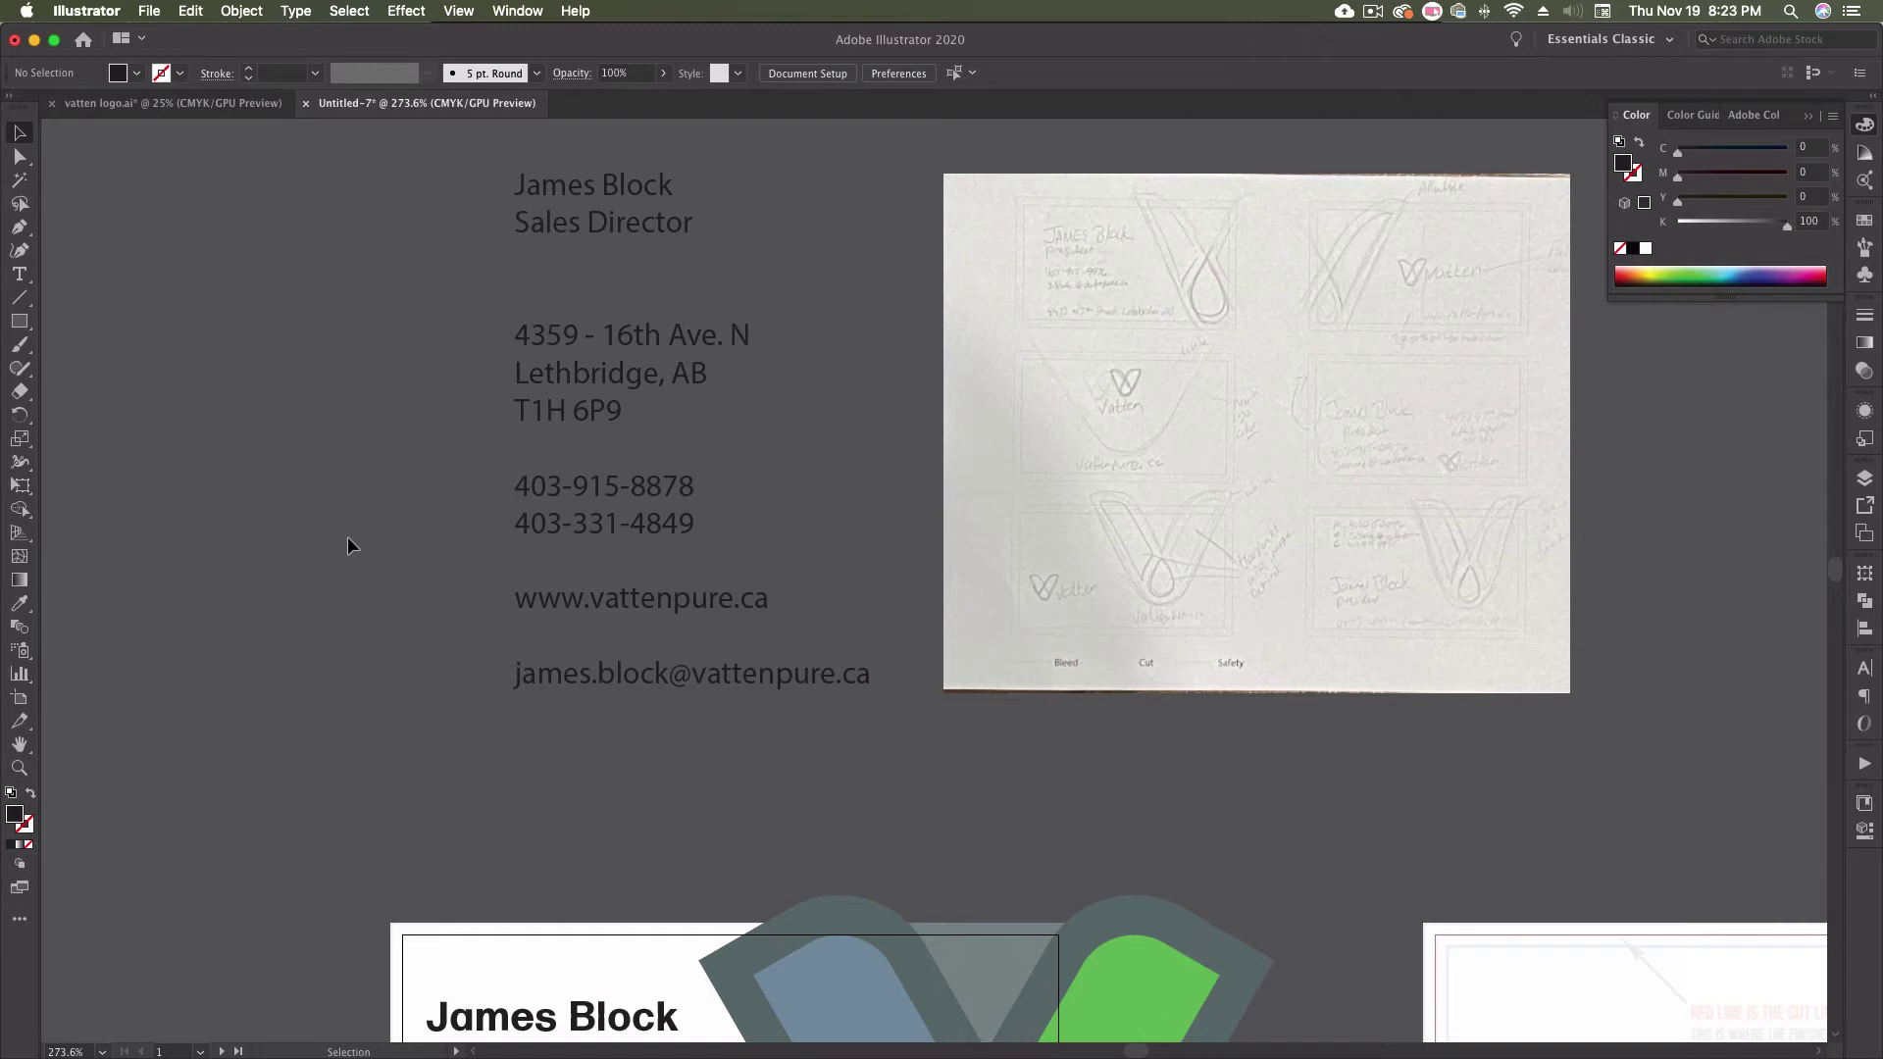
click(575, 347)
double_click(547, 337)
drag(514, 335, 673, 421)
key(cmd+c)
click(19, 133)
click(901, 383)
- Paste the address at the front card's lower left, aligned with the text above, and match it to the job title's formatting
scroll(303, 480, down, 5)
key(cmd+v)
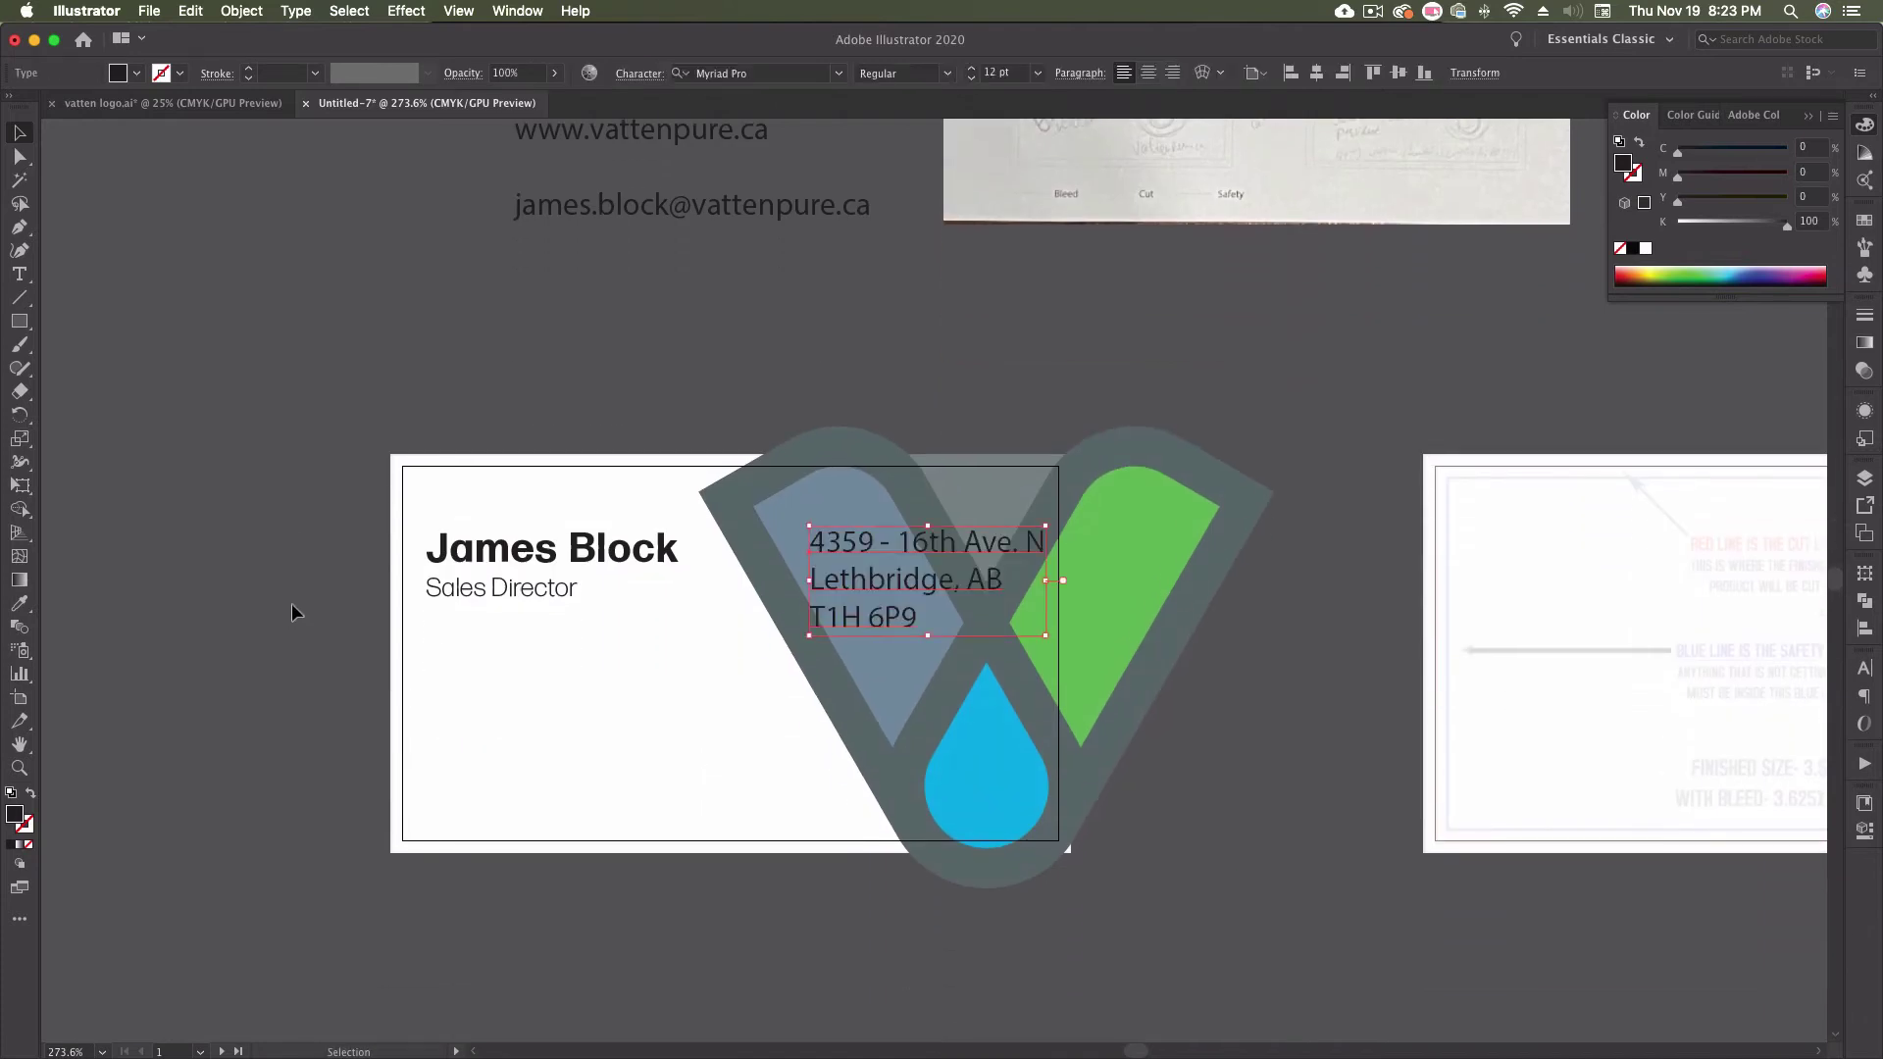
drag(831, 582, 480, 821)
key(i)
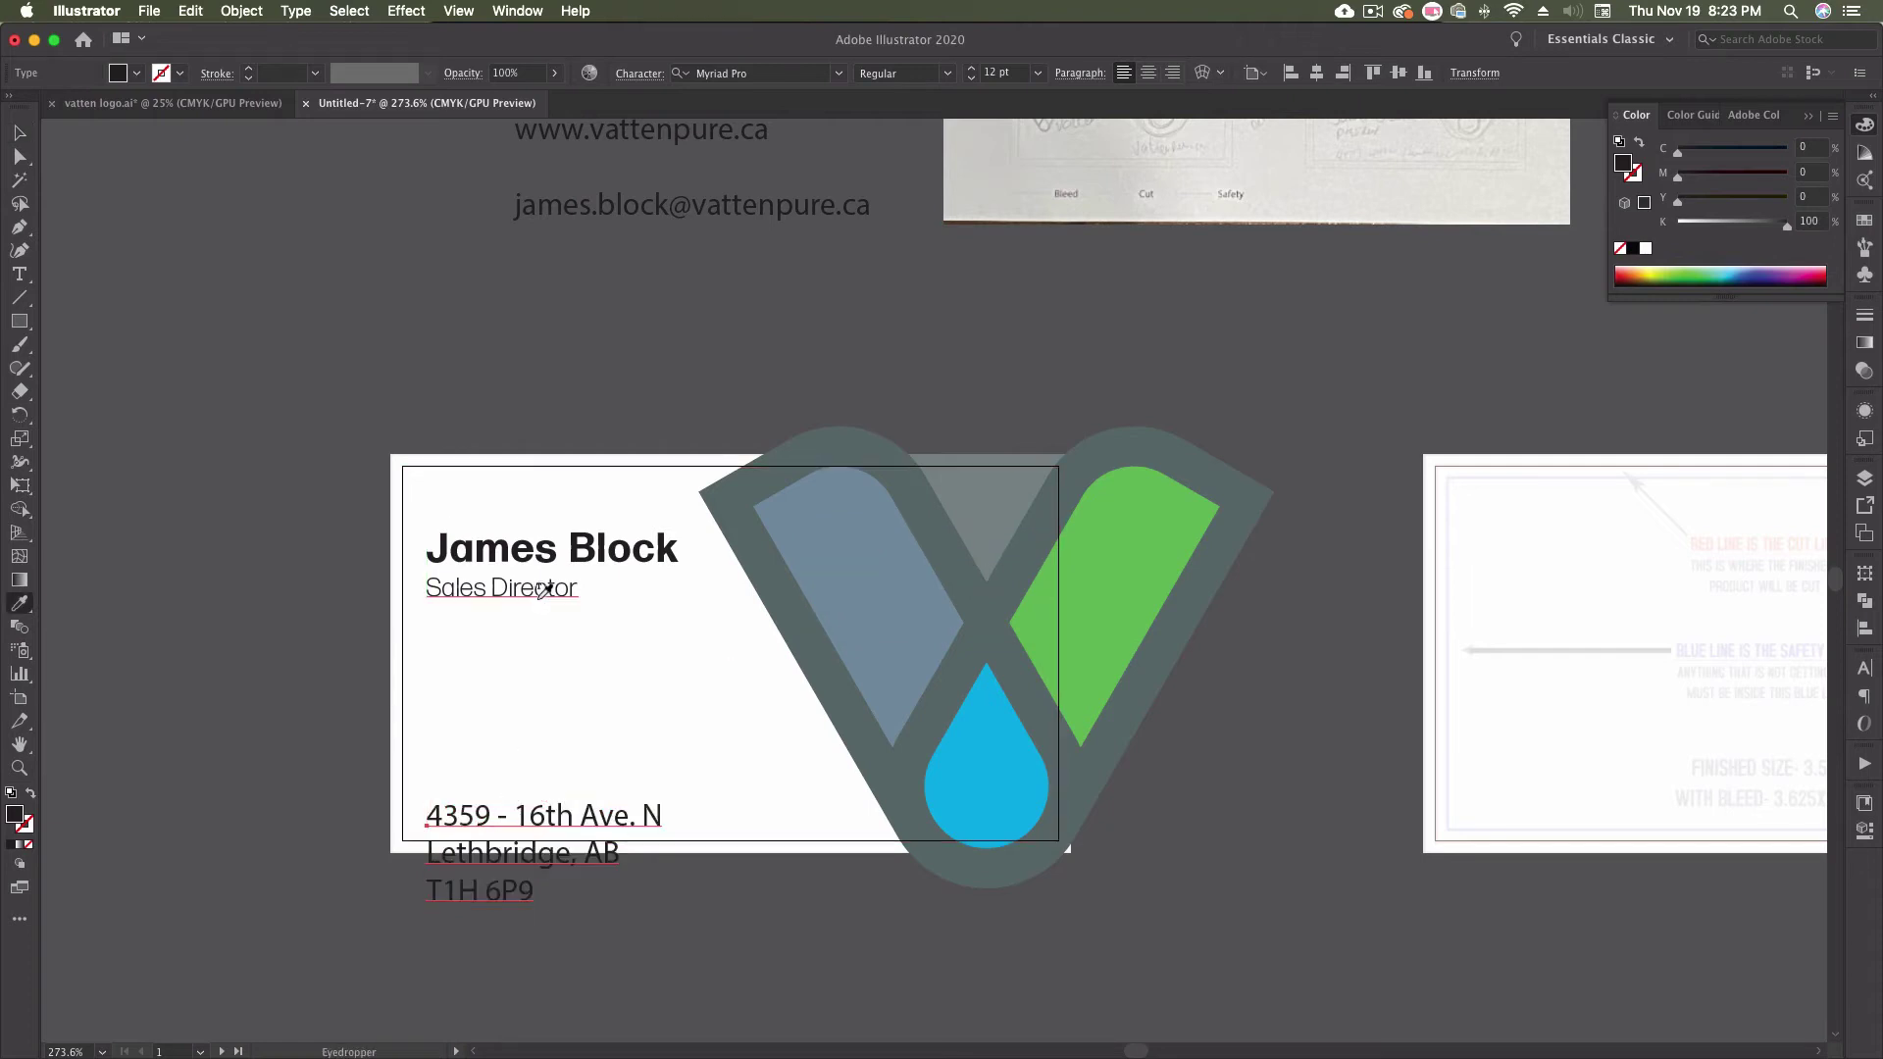
click(545, 590)
click(18, 132)
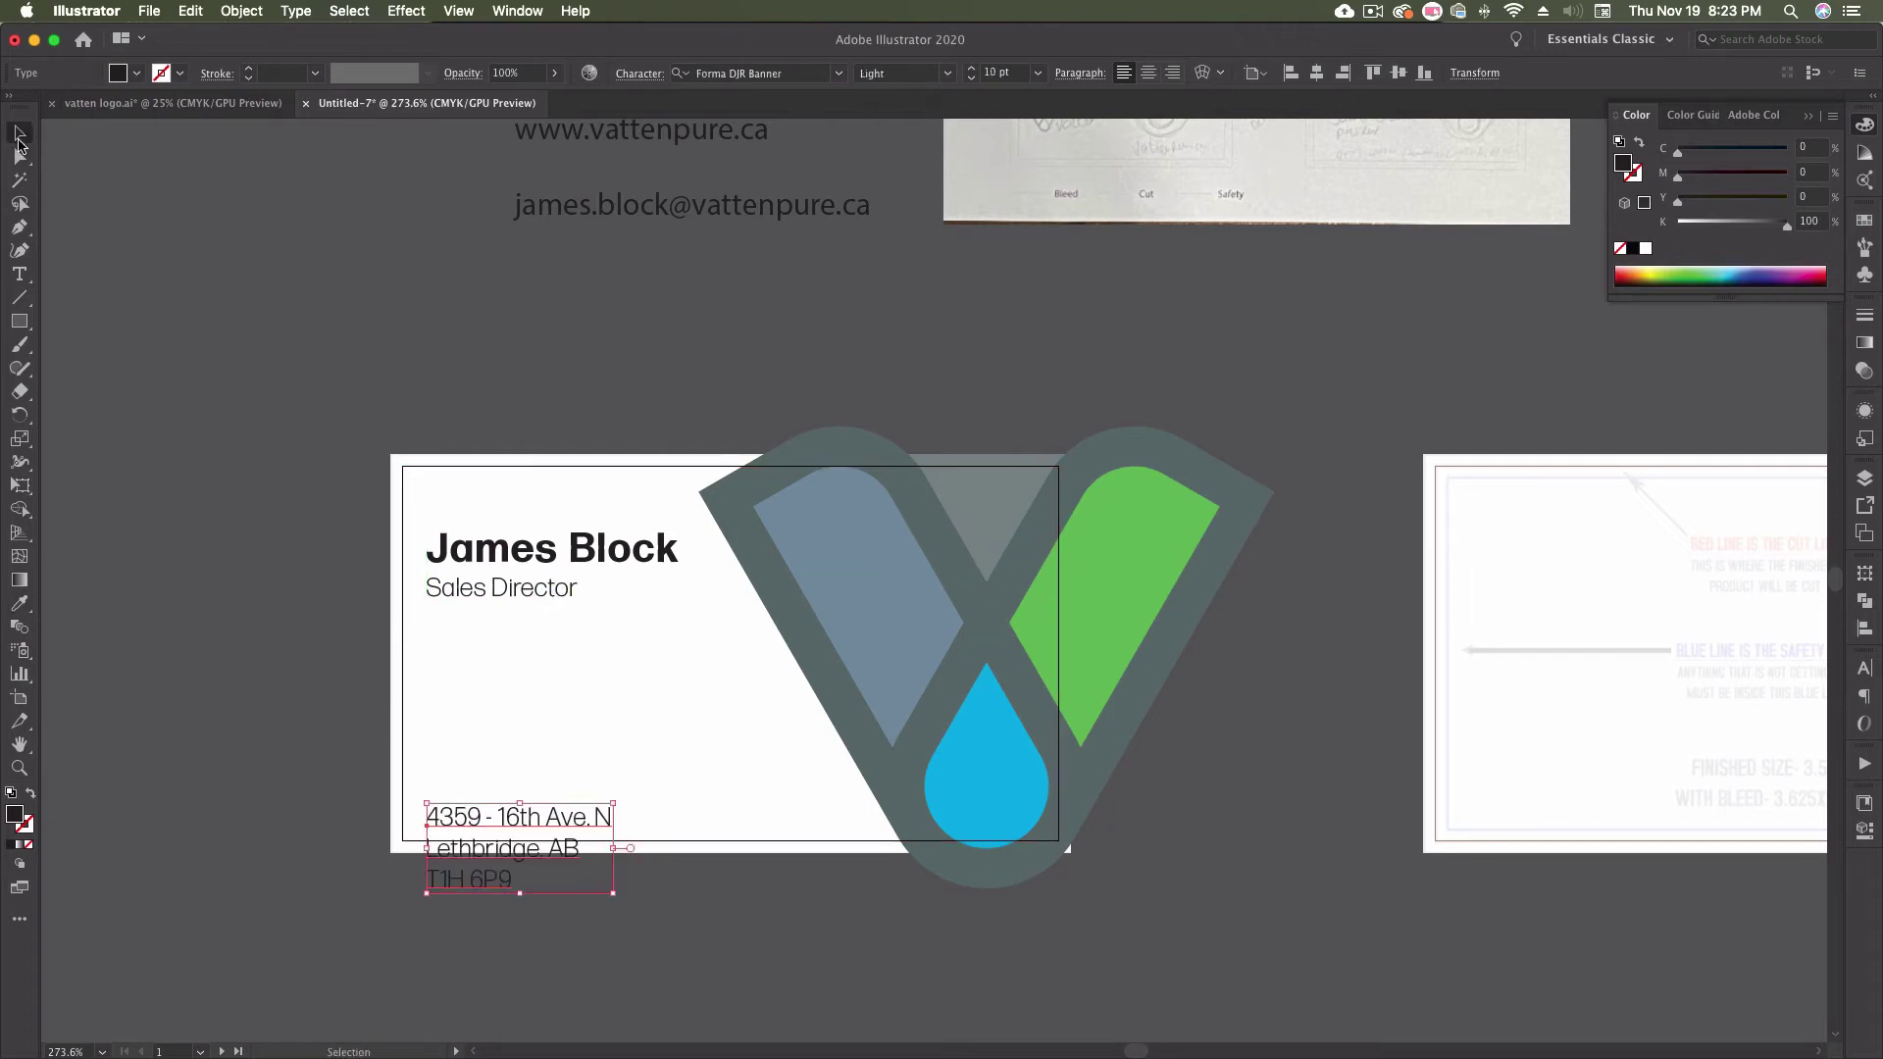
- Join the three address lines into one, with a comma before the city and two spaces before the postal code
double_click(495, 850)
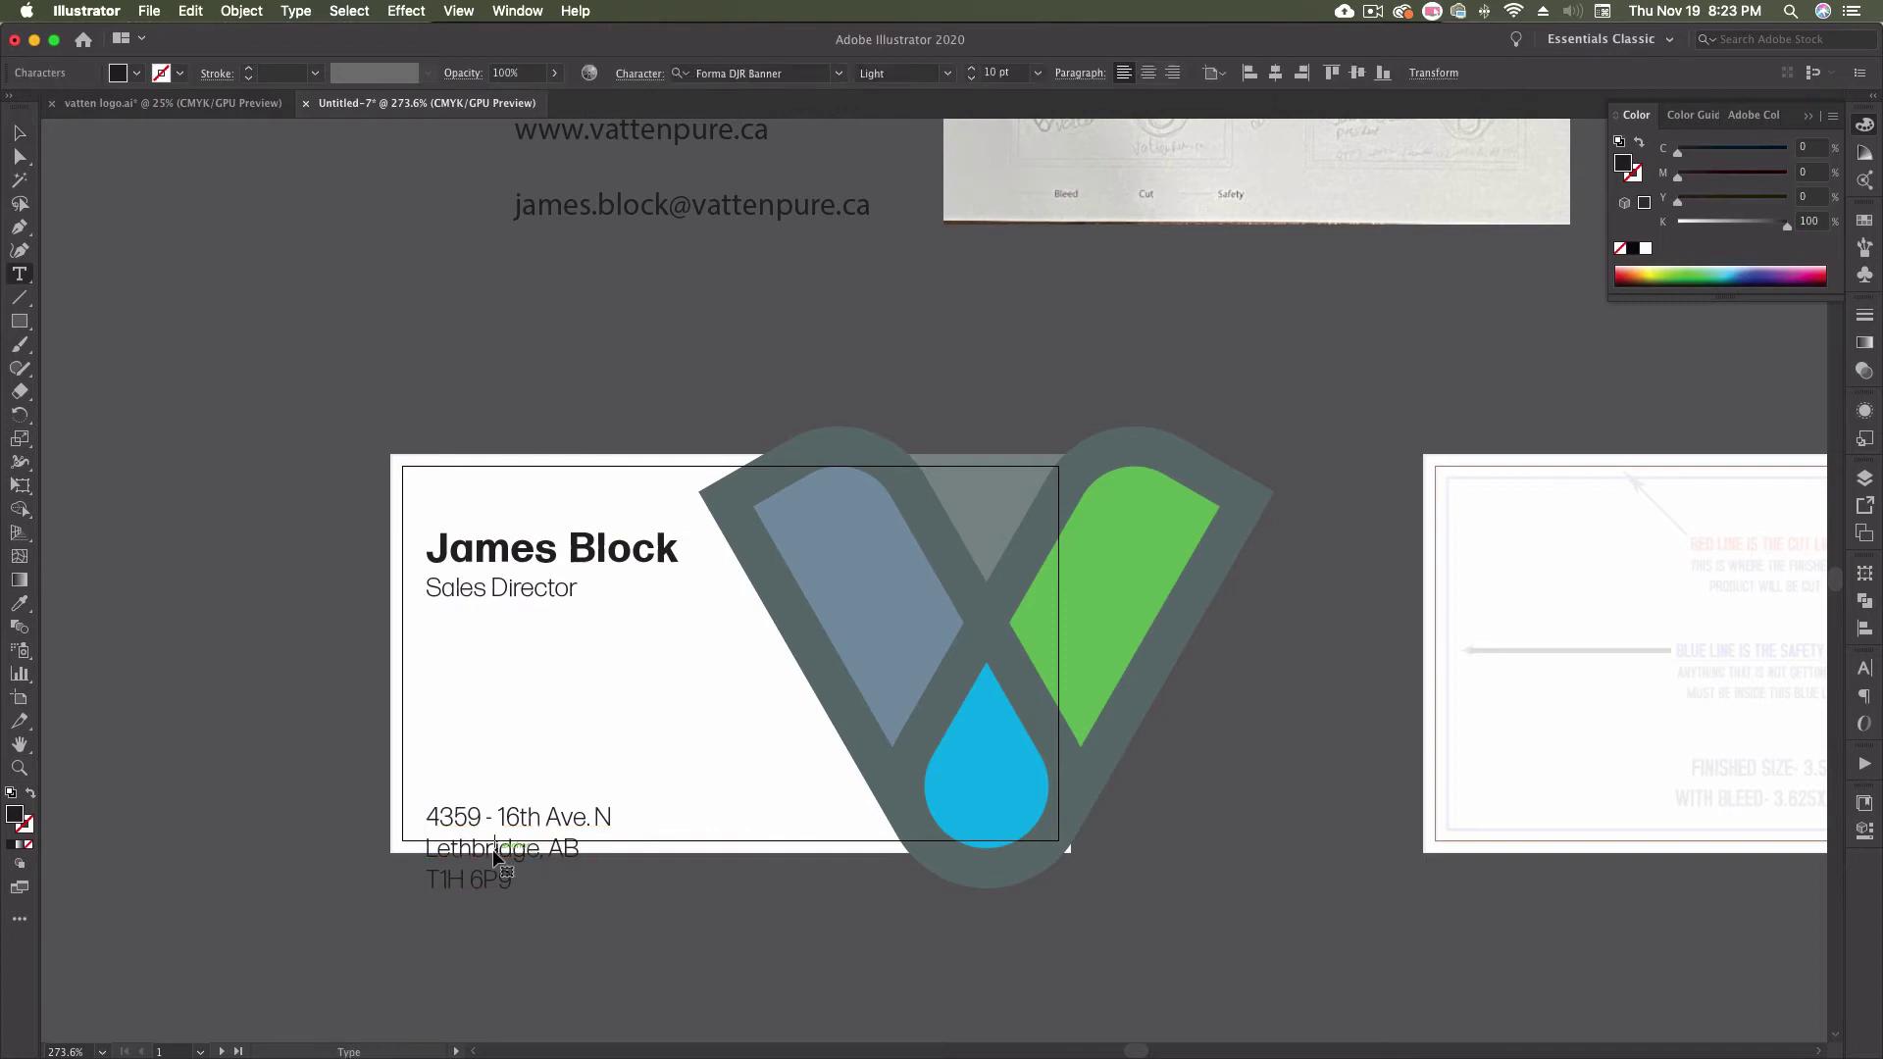
click(428, 849)
click(428, 849)
key(BackSpace)
text(, Lethbridge, AB)
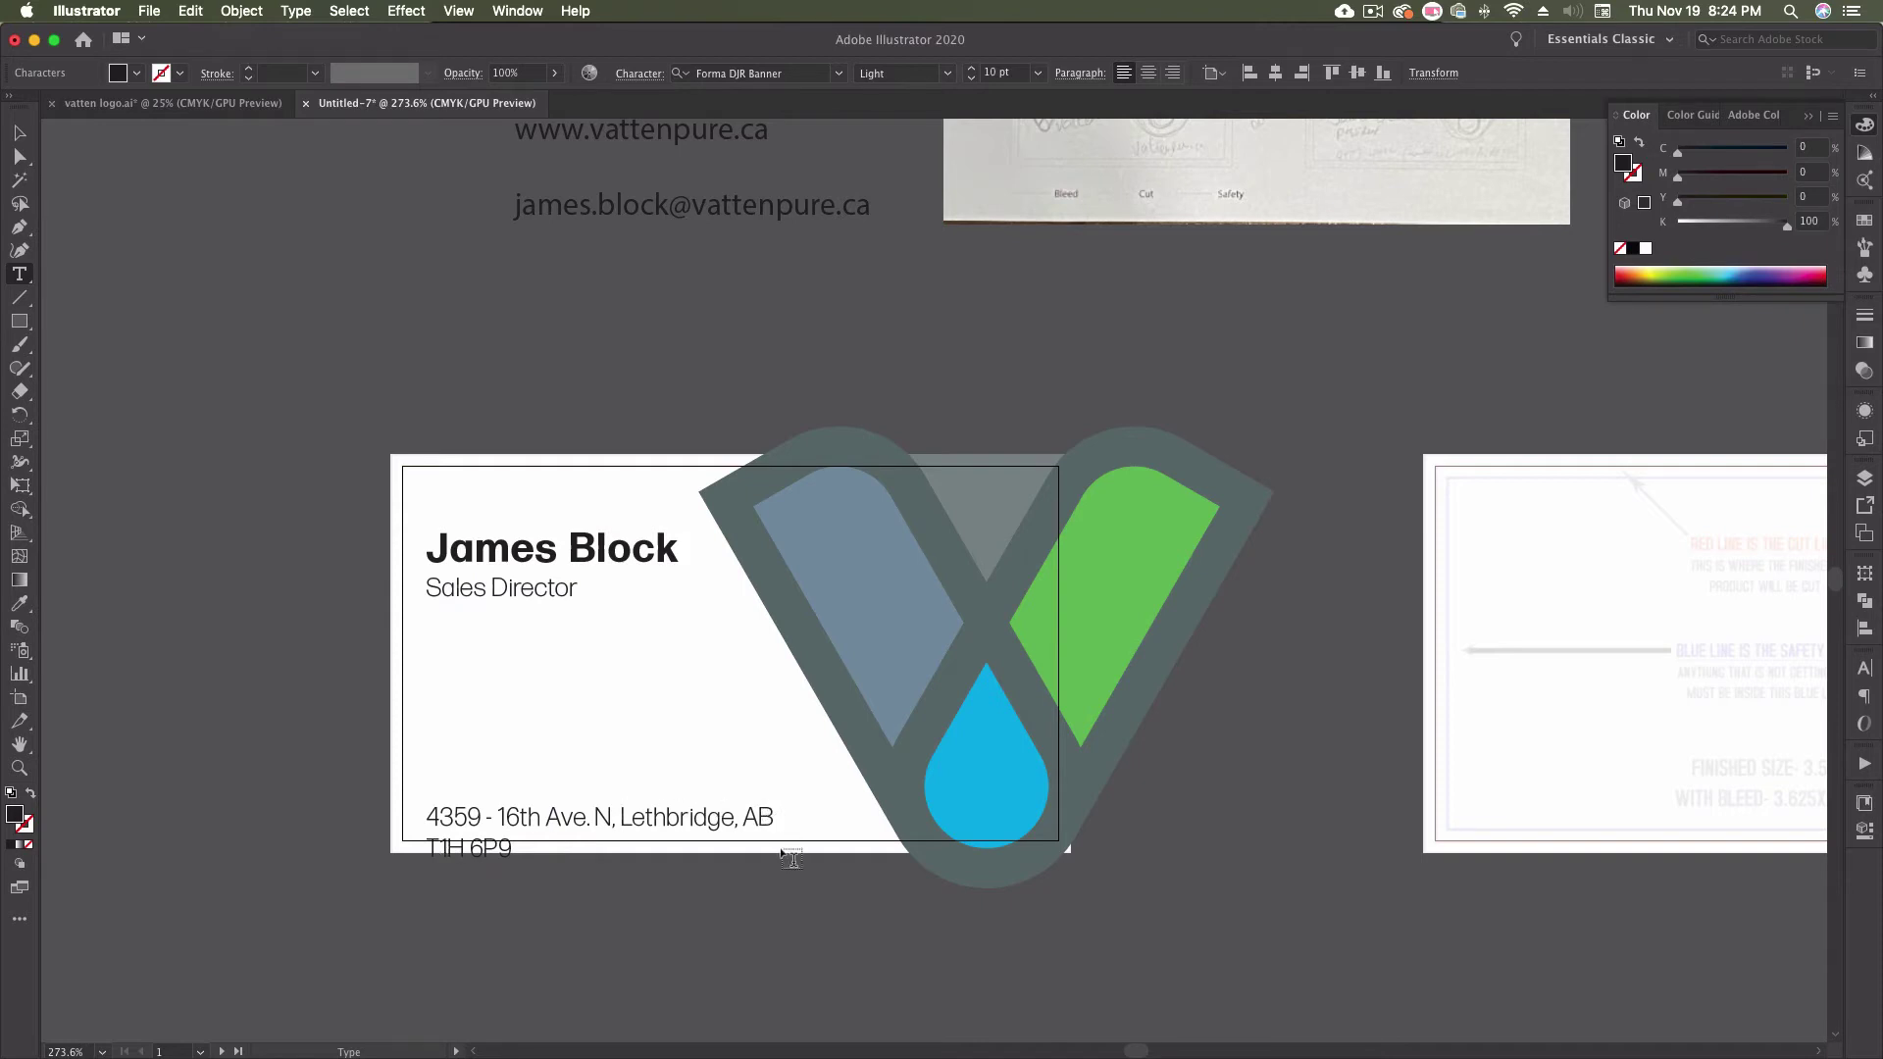
key(BackSpace)
key(BackSpace)
text(AB)
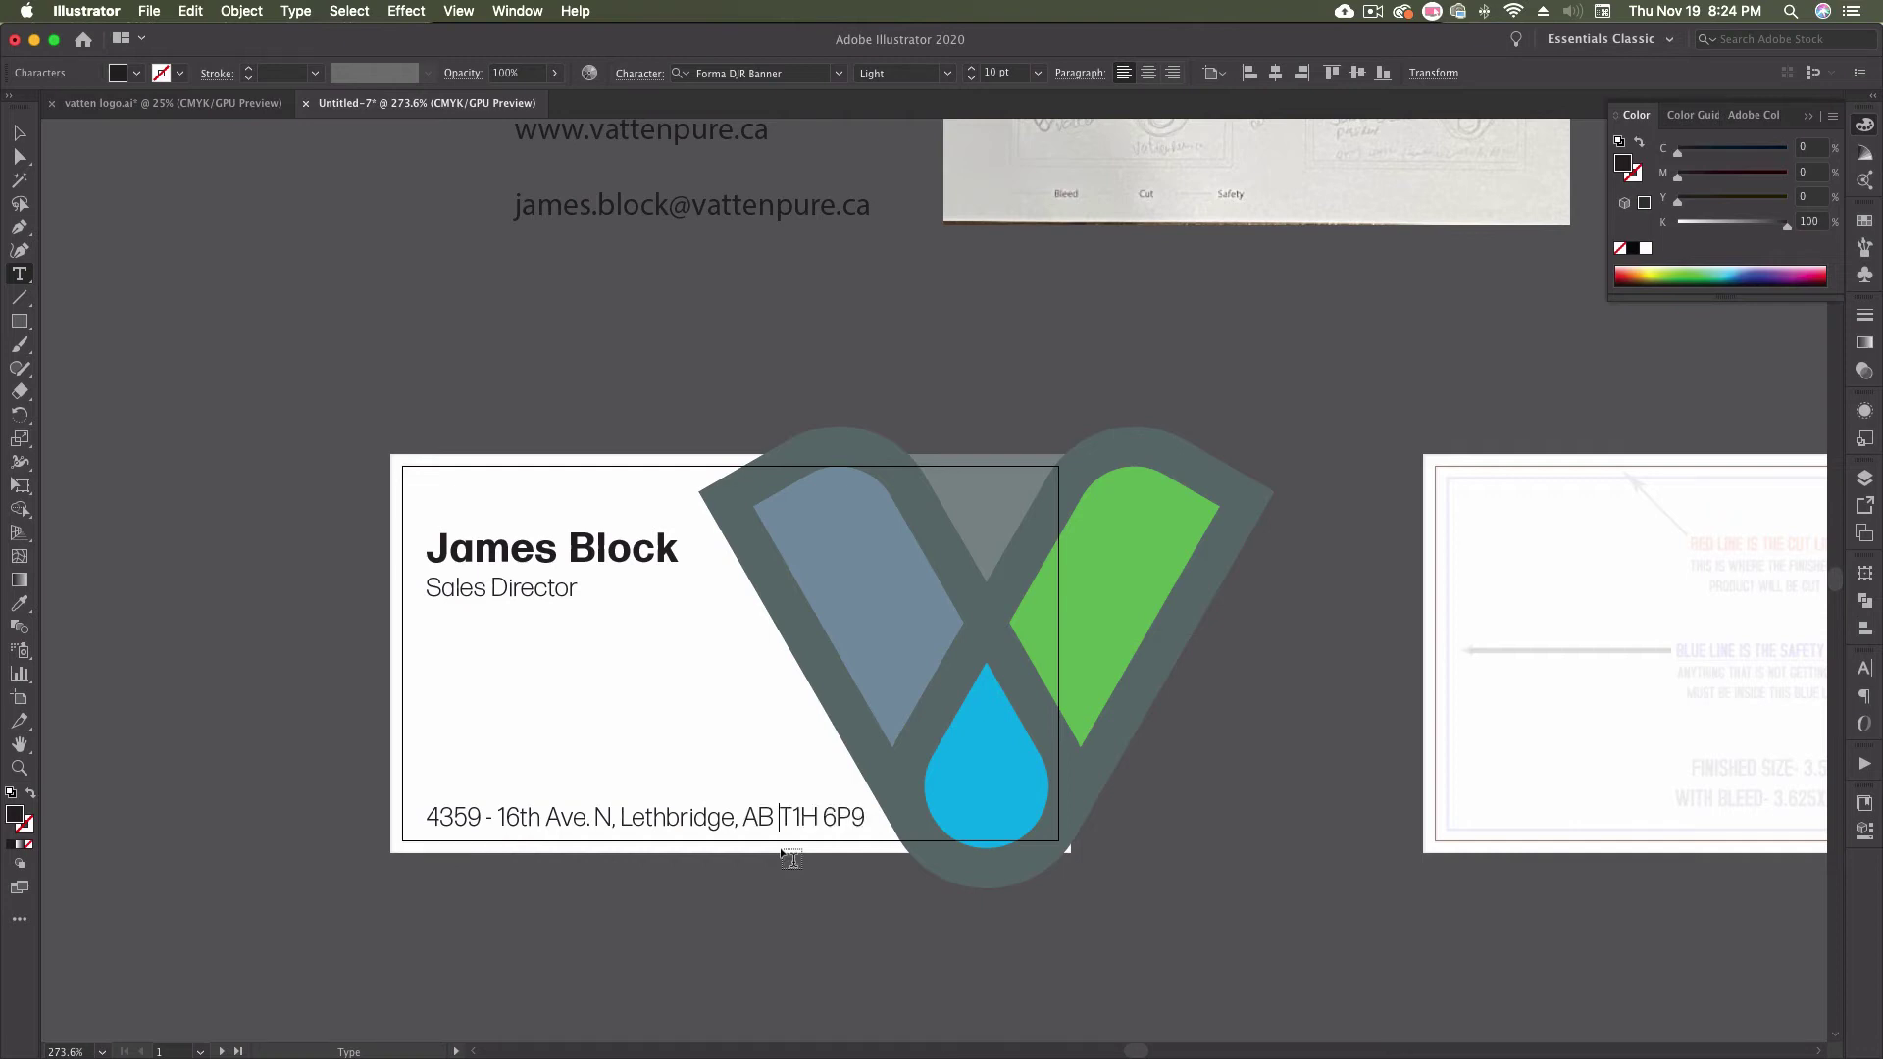
key(BackSpace)
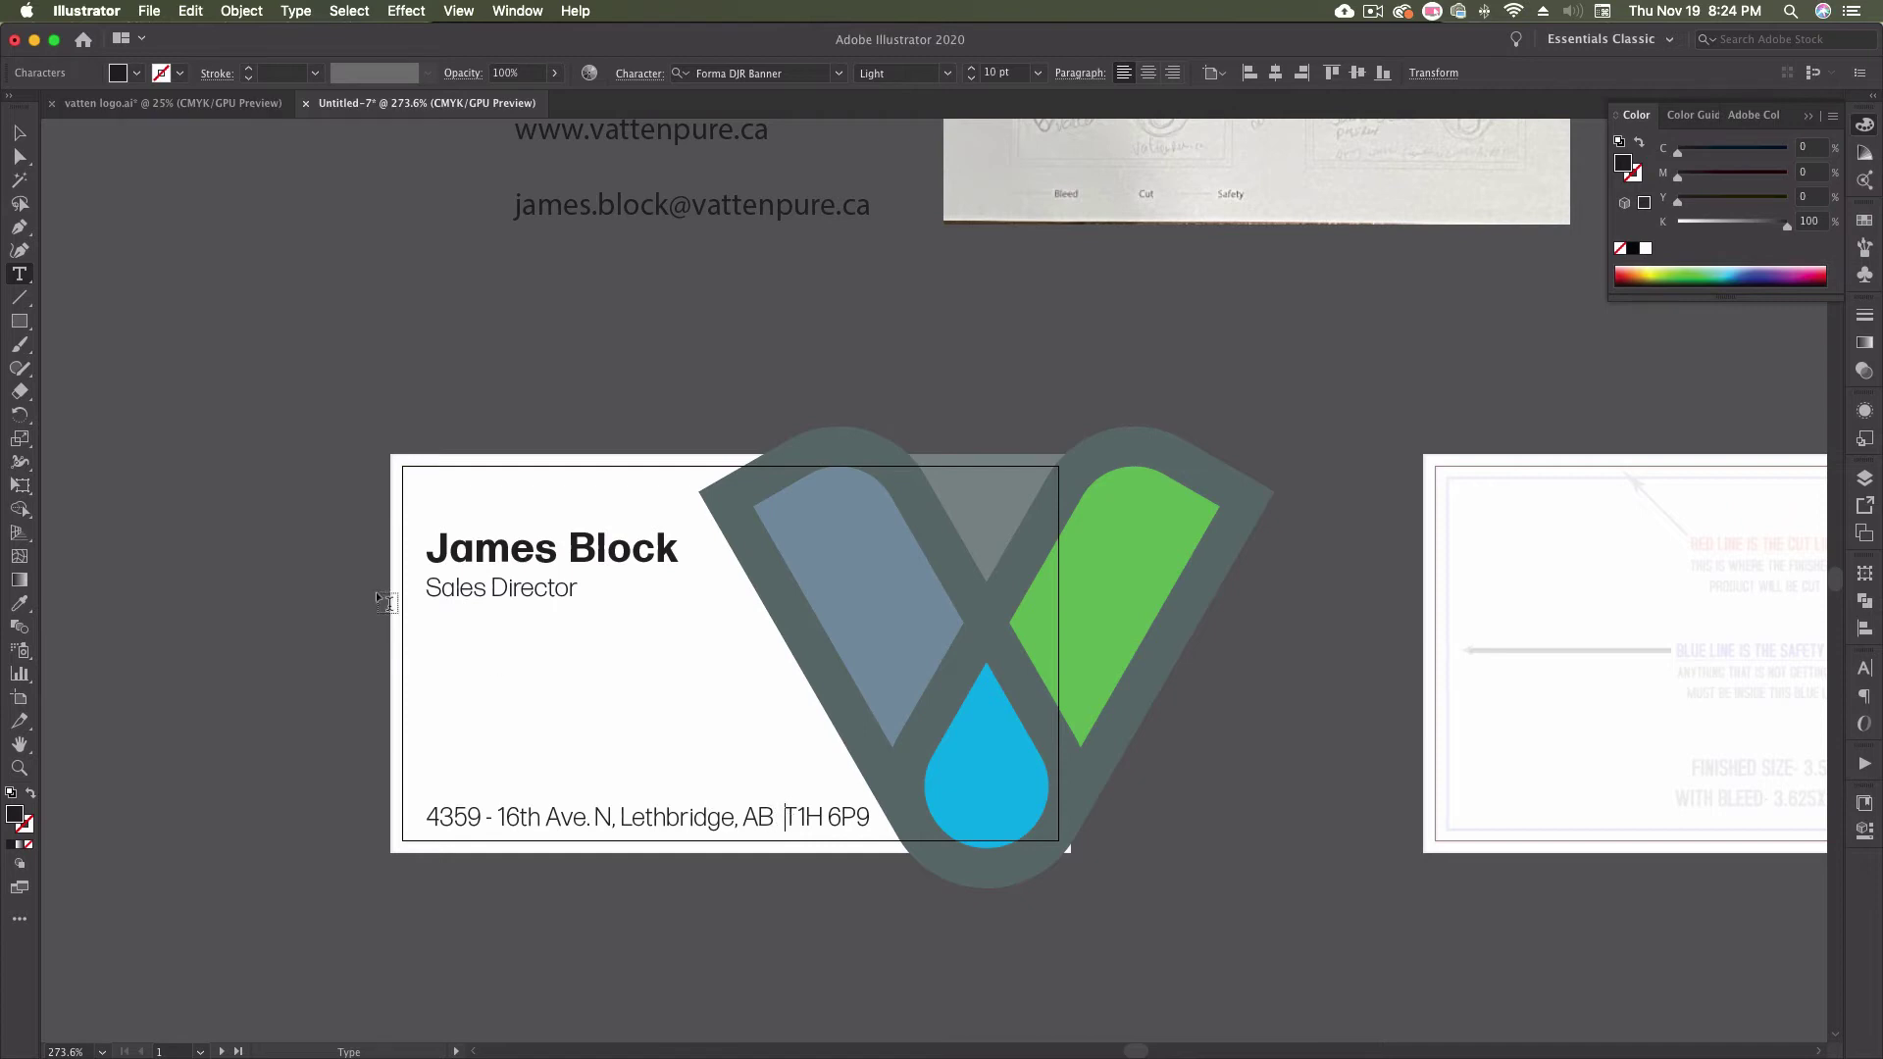
click(20, 133)
click(219, 498)
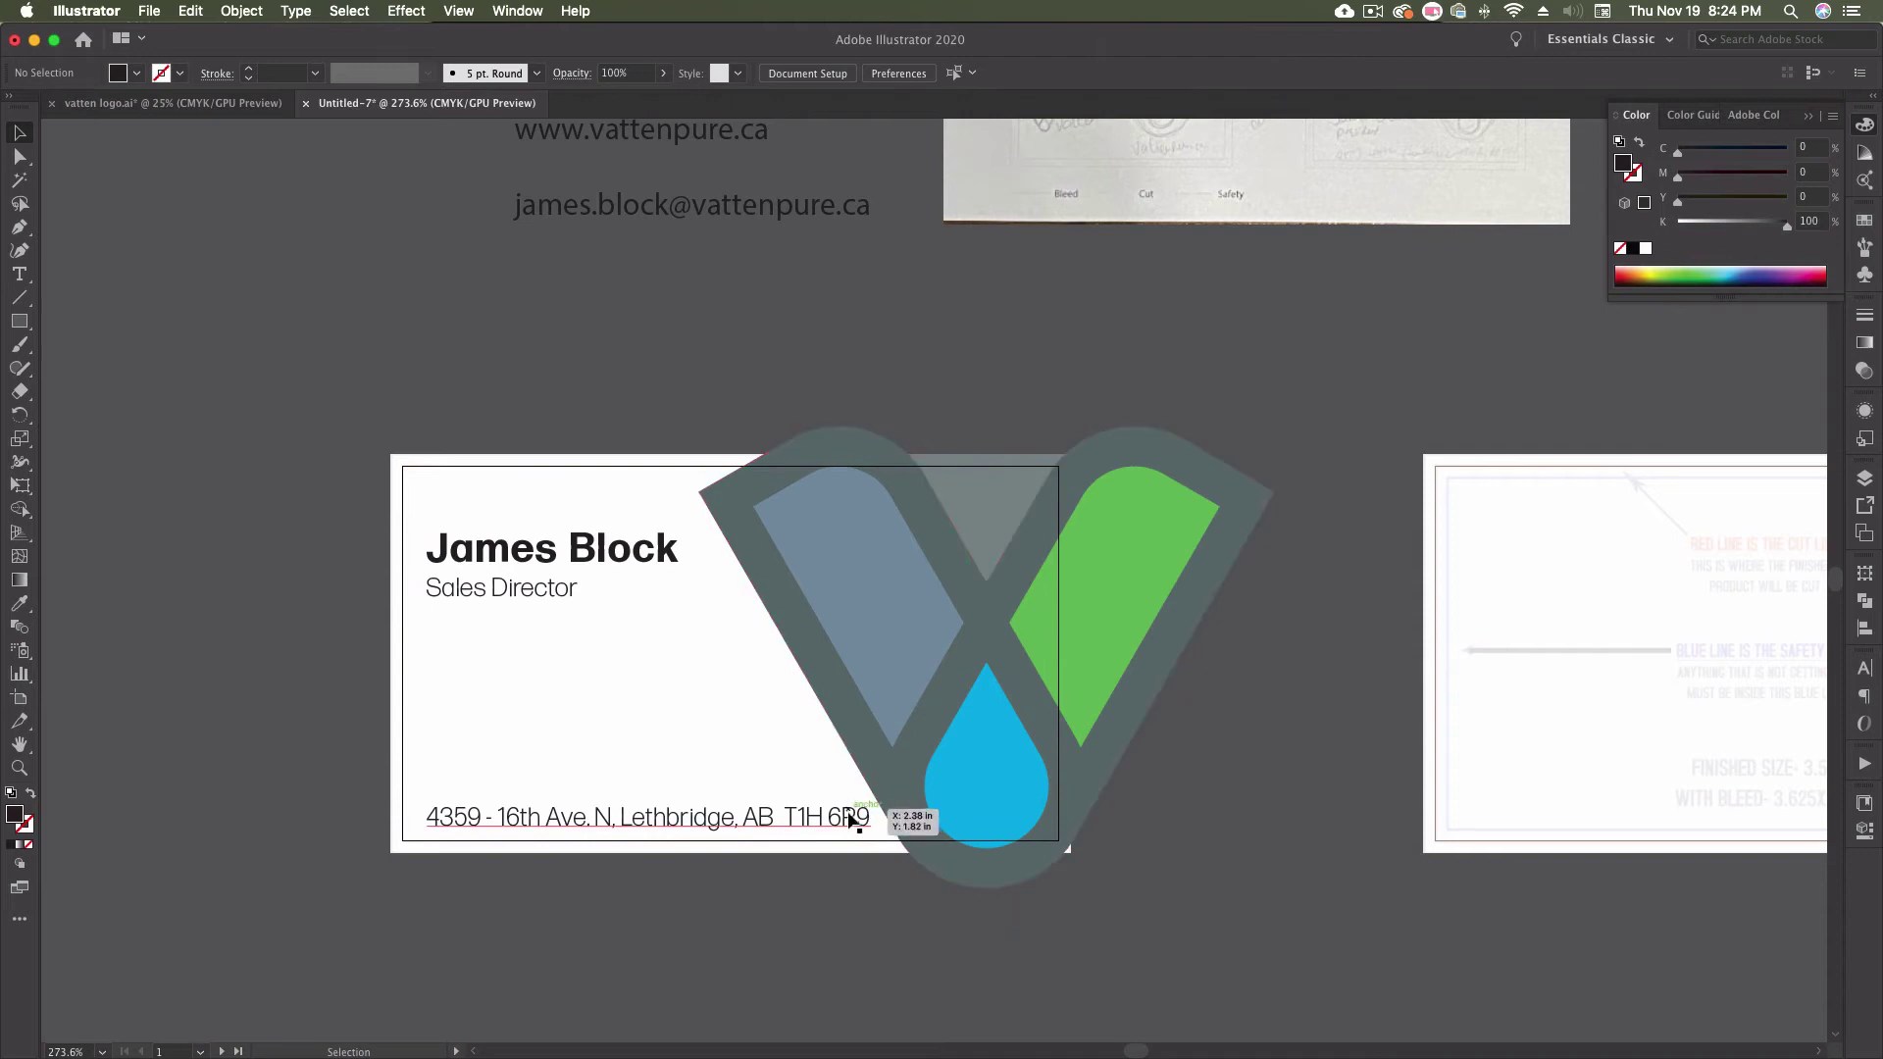
- Nudge the large V logo and the grey shape between its arms slightly to the right, away from the address line
click(799, 815)
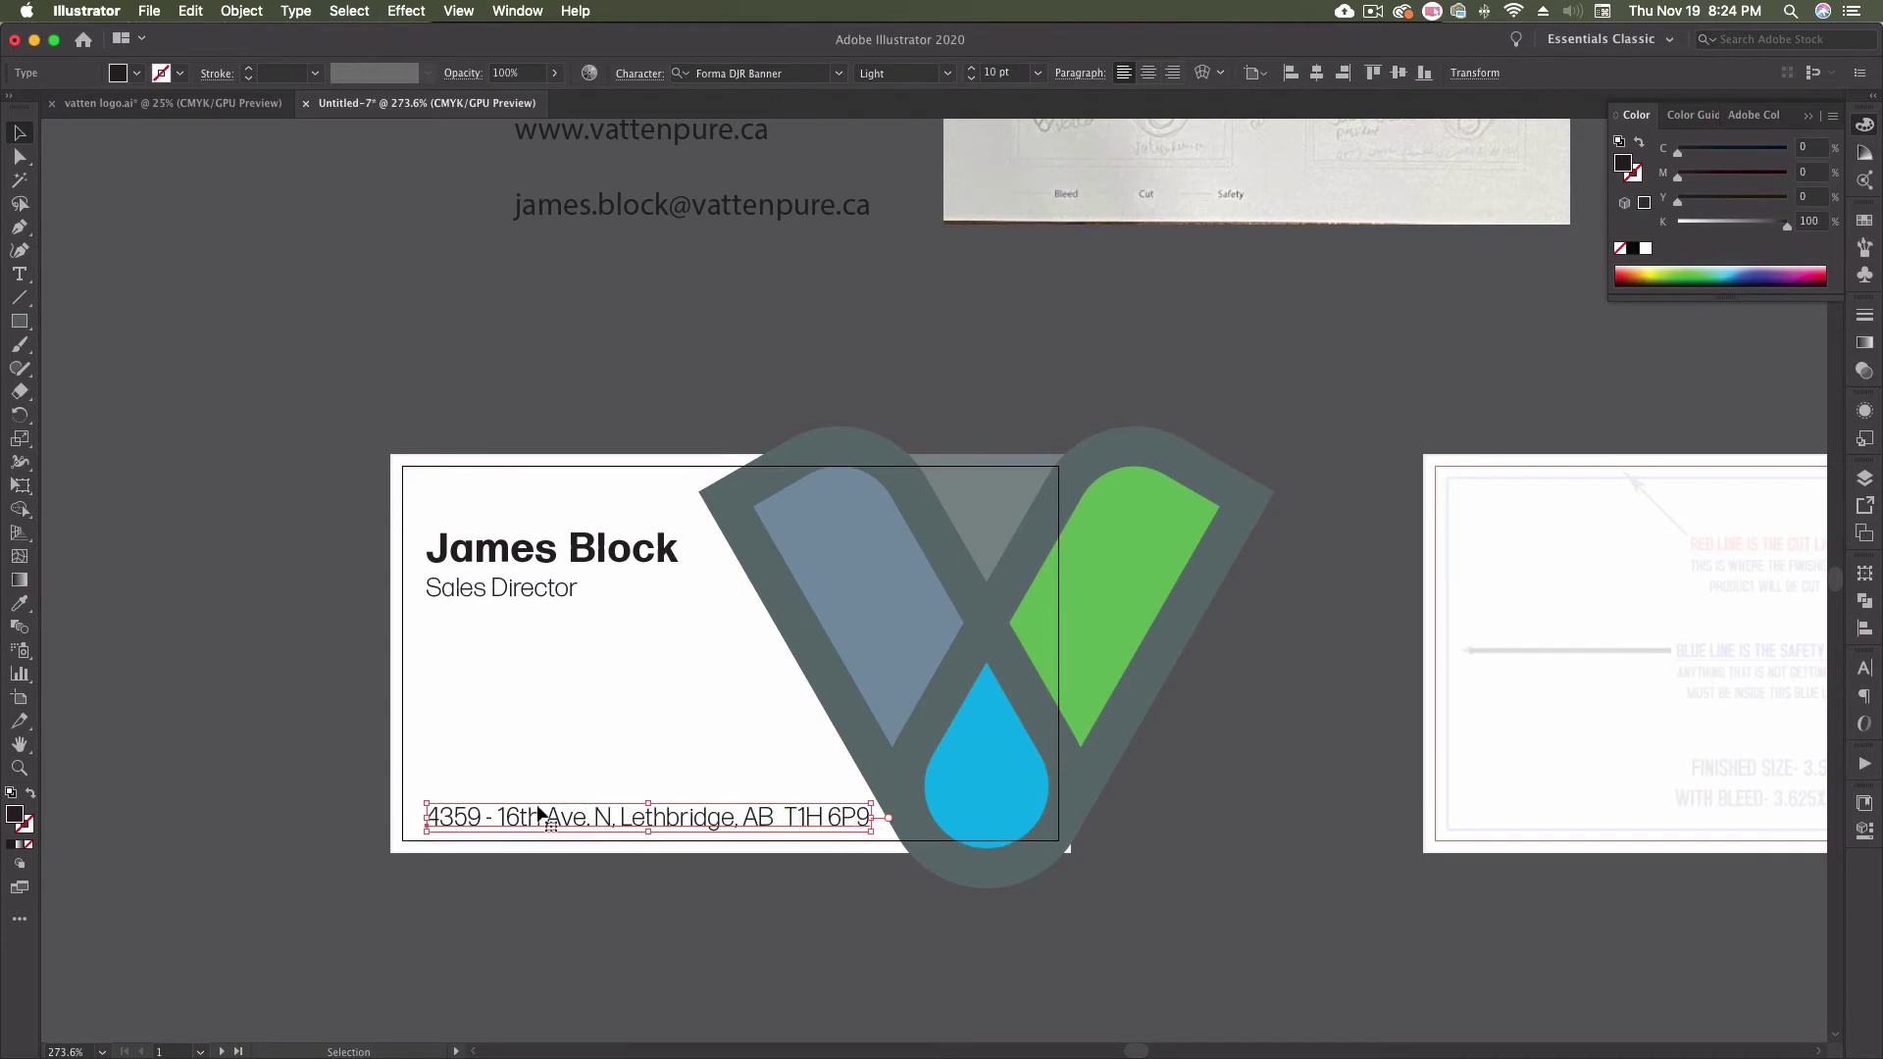
click(1265, 651)
click(1042, 463)
shift+click(1122, 456)
key(Right)
key(Right)
key(Right)
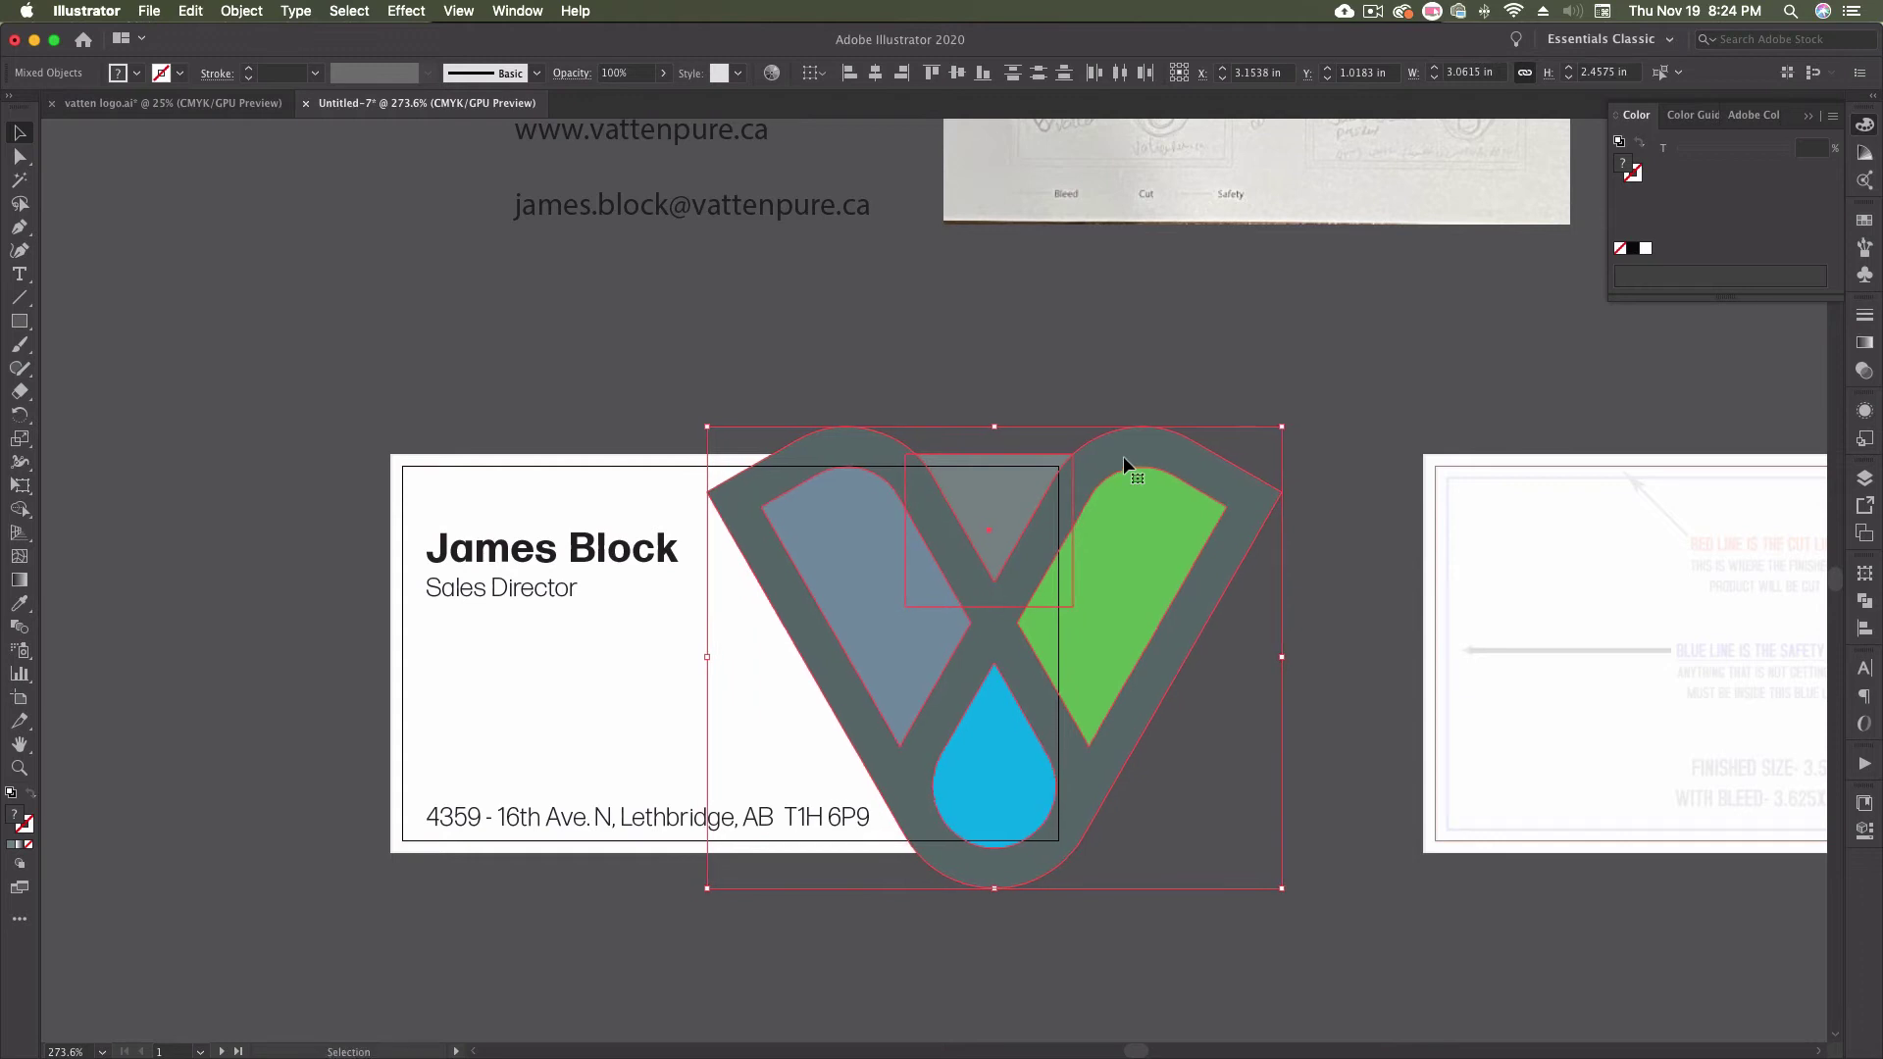
click(986, 355)
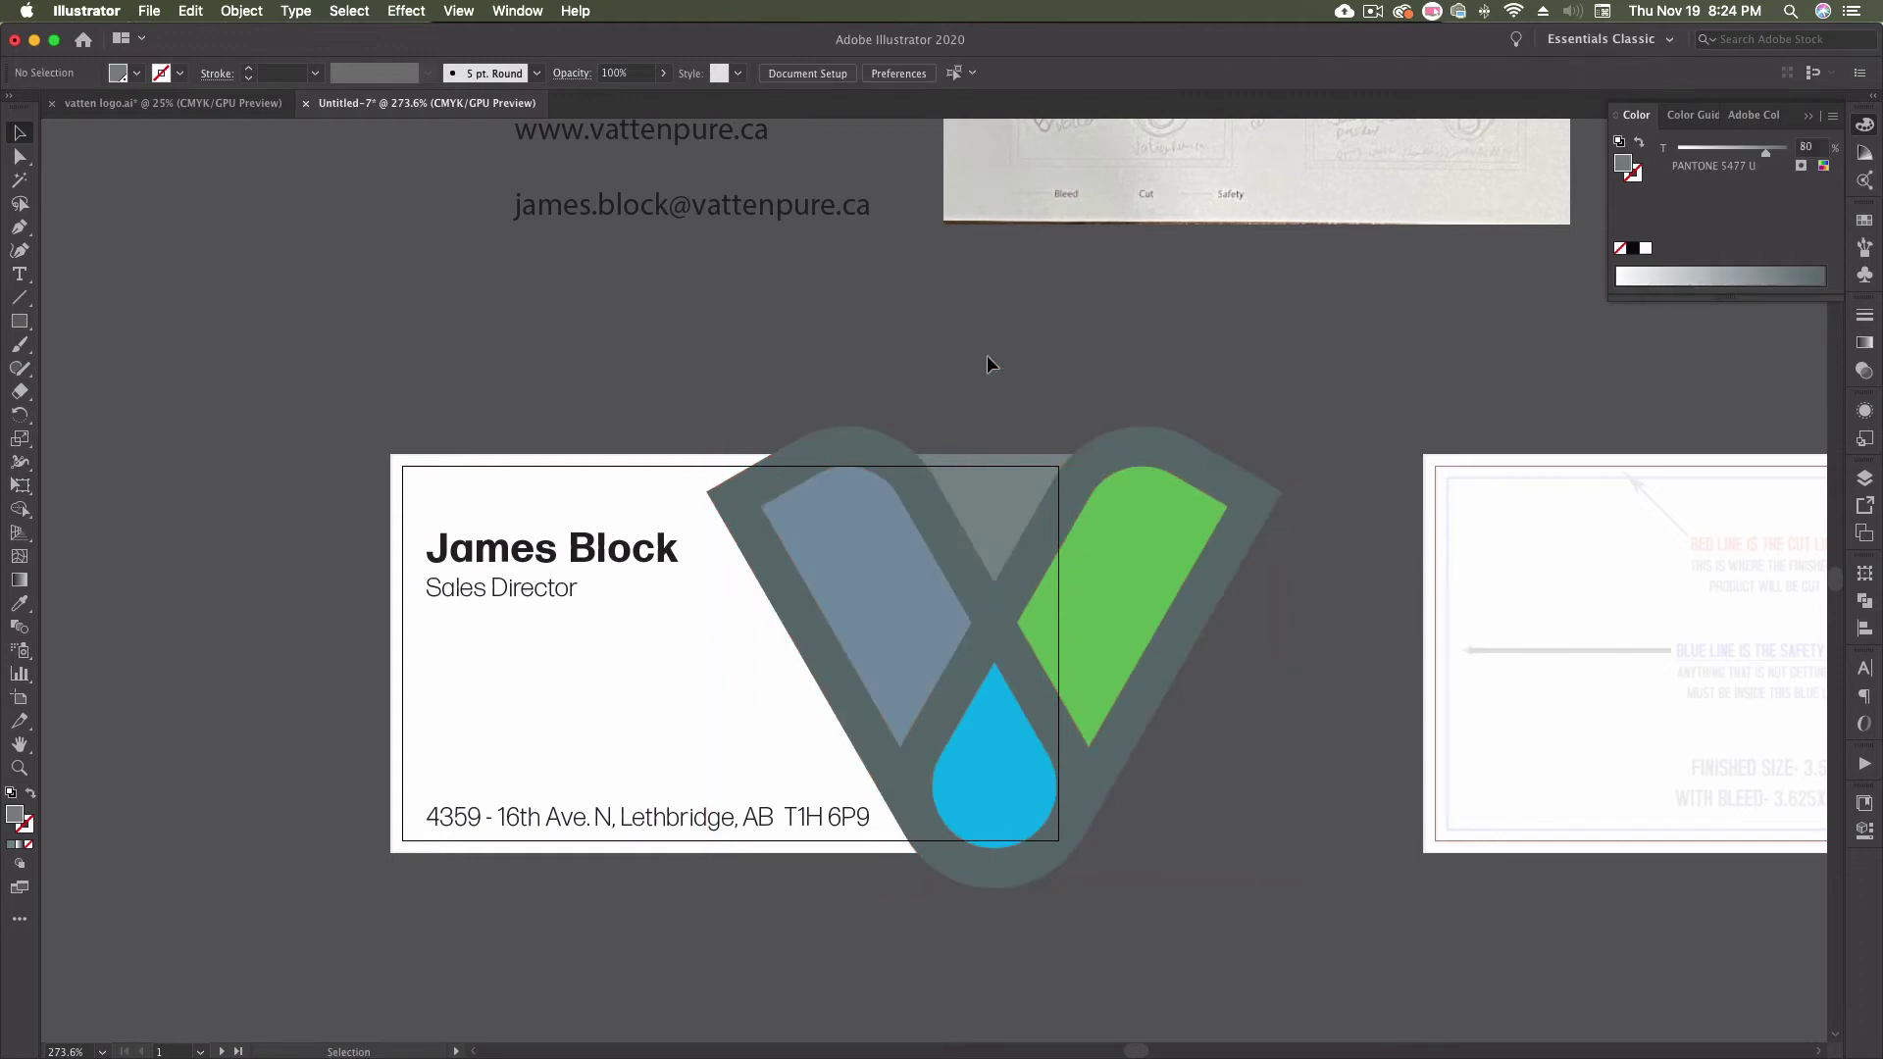
- Reduce the address line's font size slightly so that it clears the large V logo
click(846, 815)
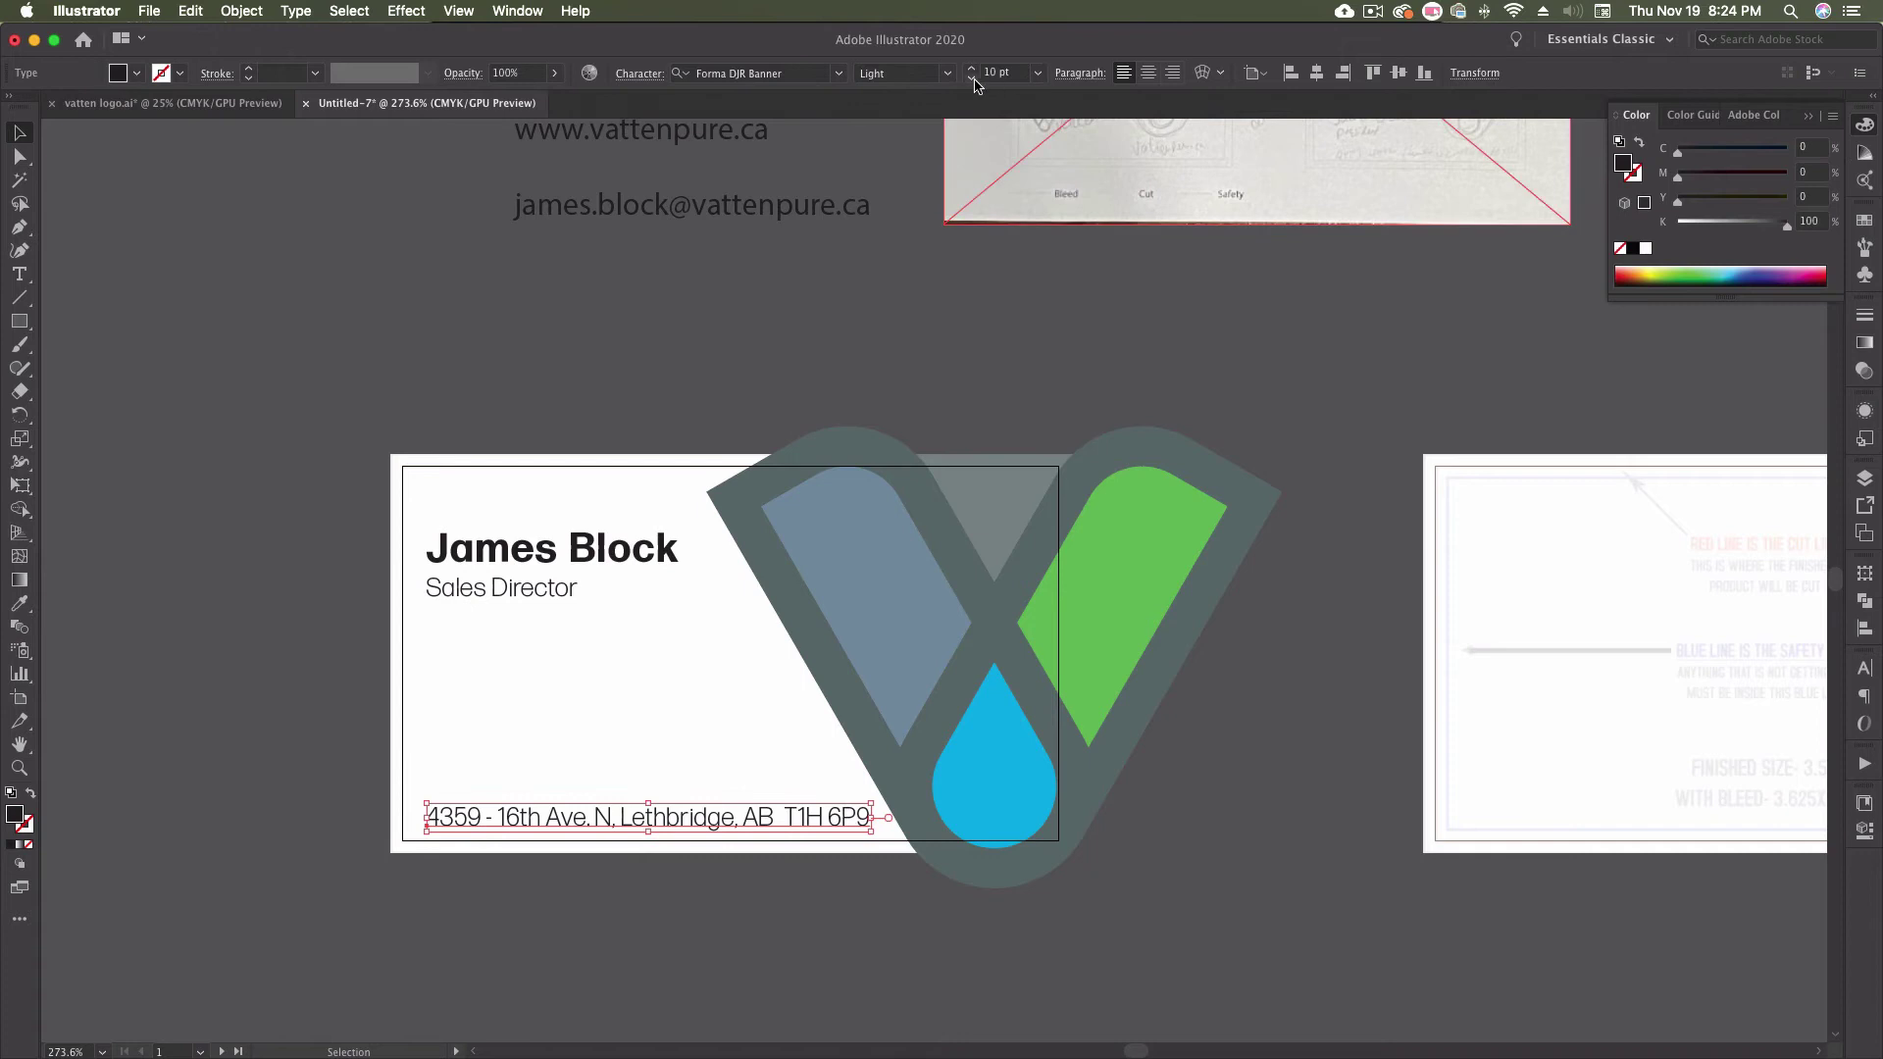
click(786, 292)
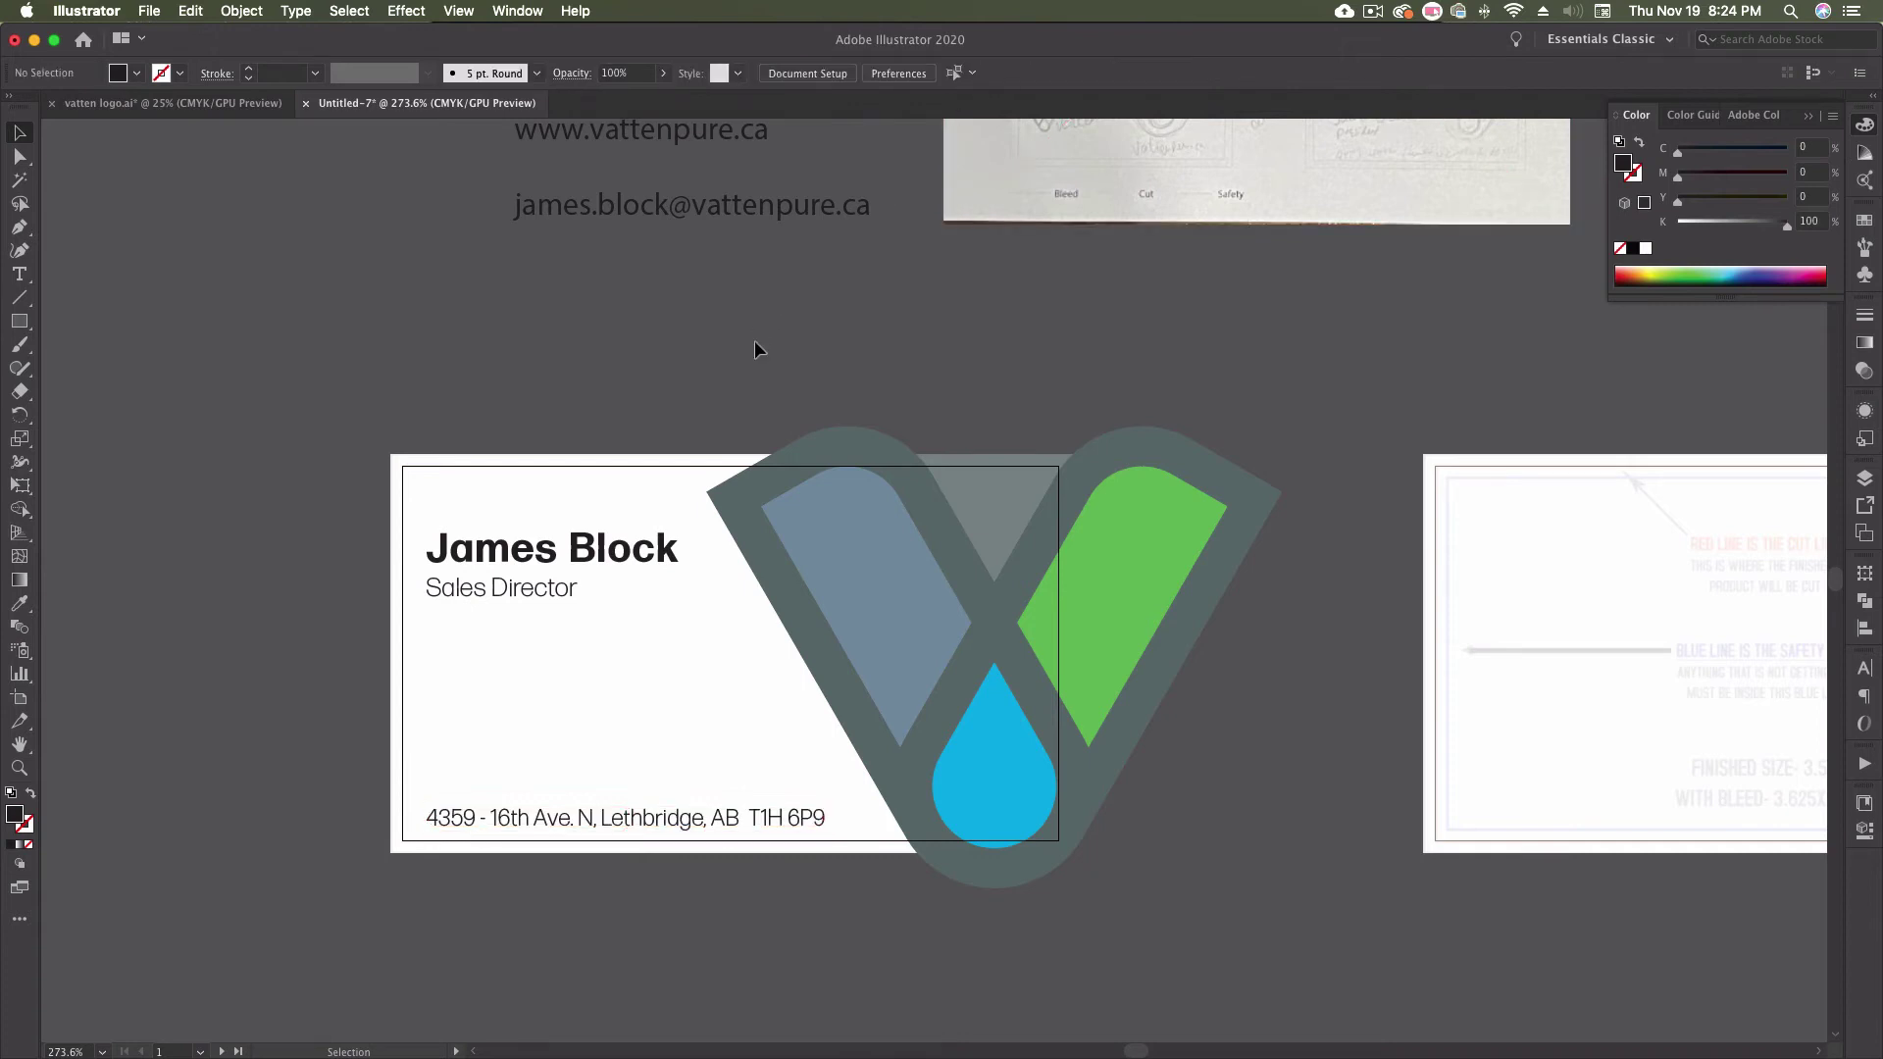
scroll(738, 345, up, 10)
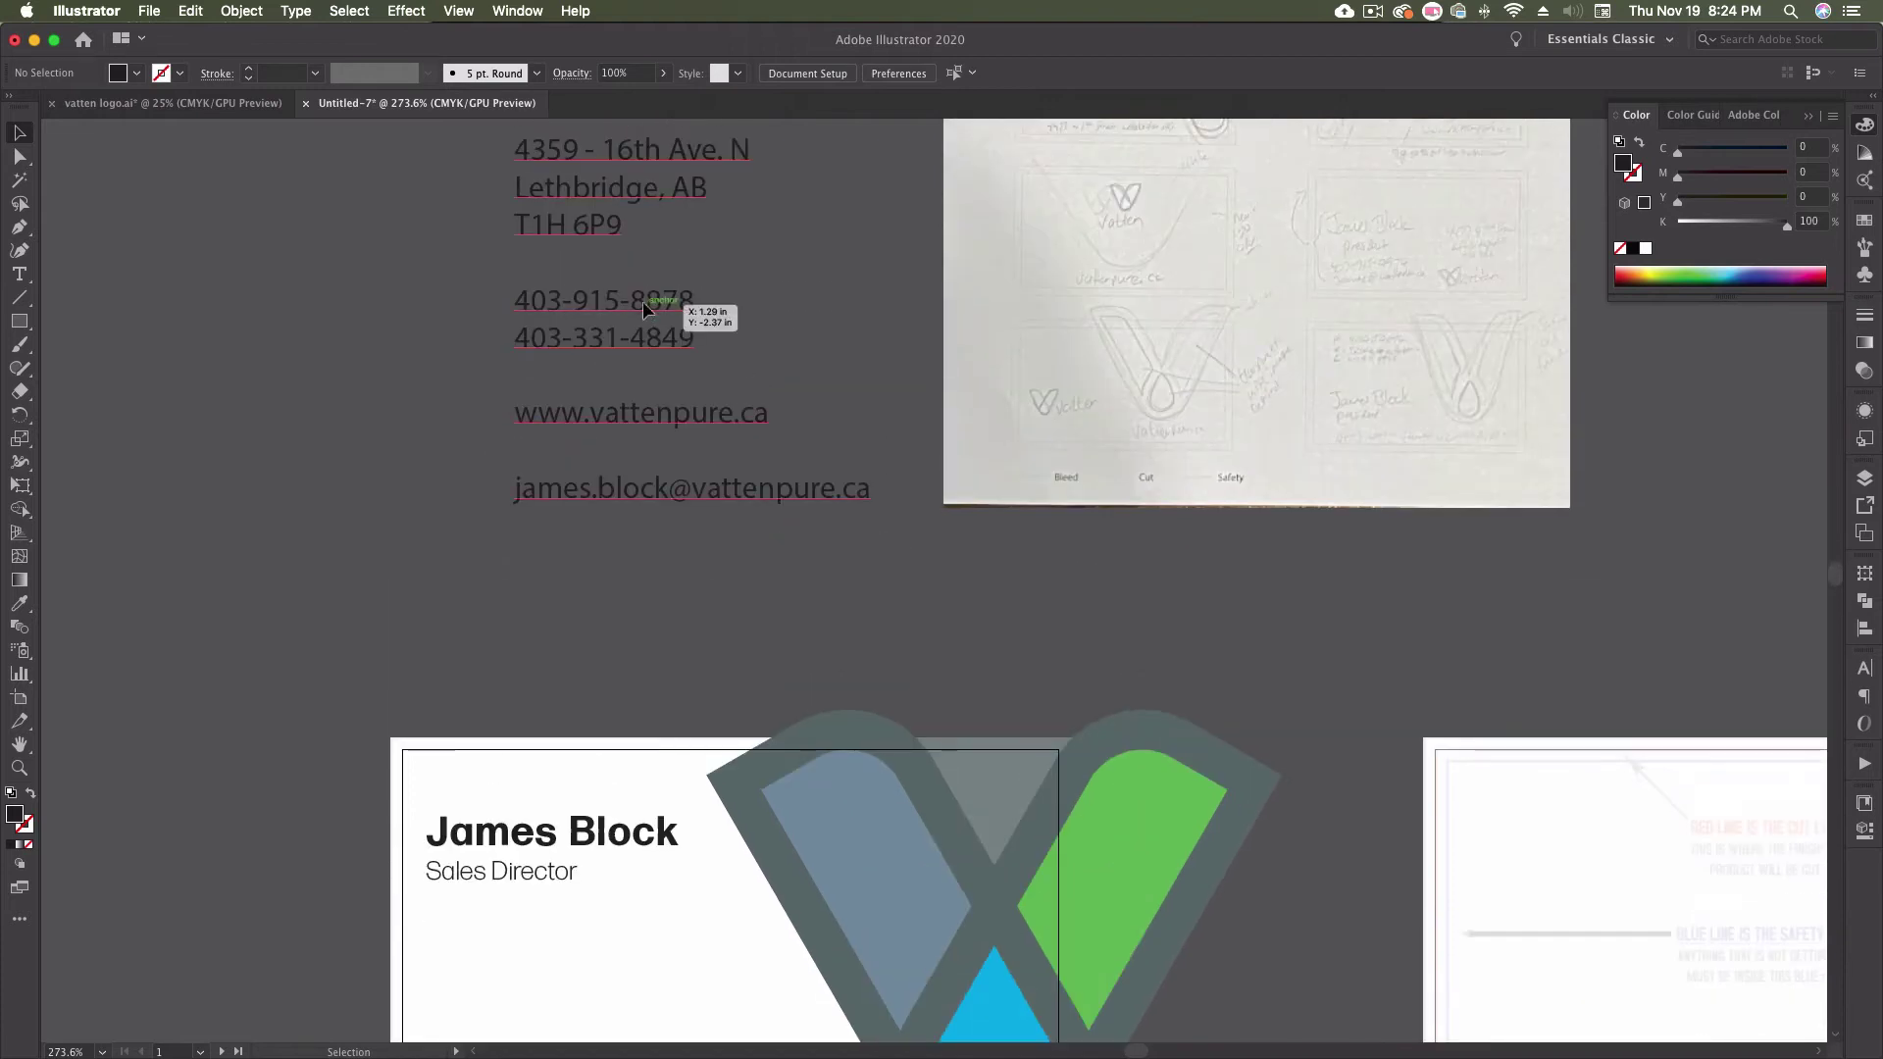
- Copy the two phone number lines from the supplied contact text above the front card
click(591, 308)
double_click(591, 308)
drag(515, 300, 708, 341)
key(super+c)
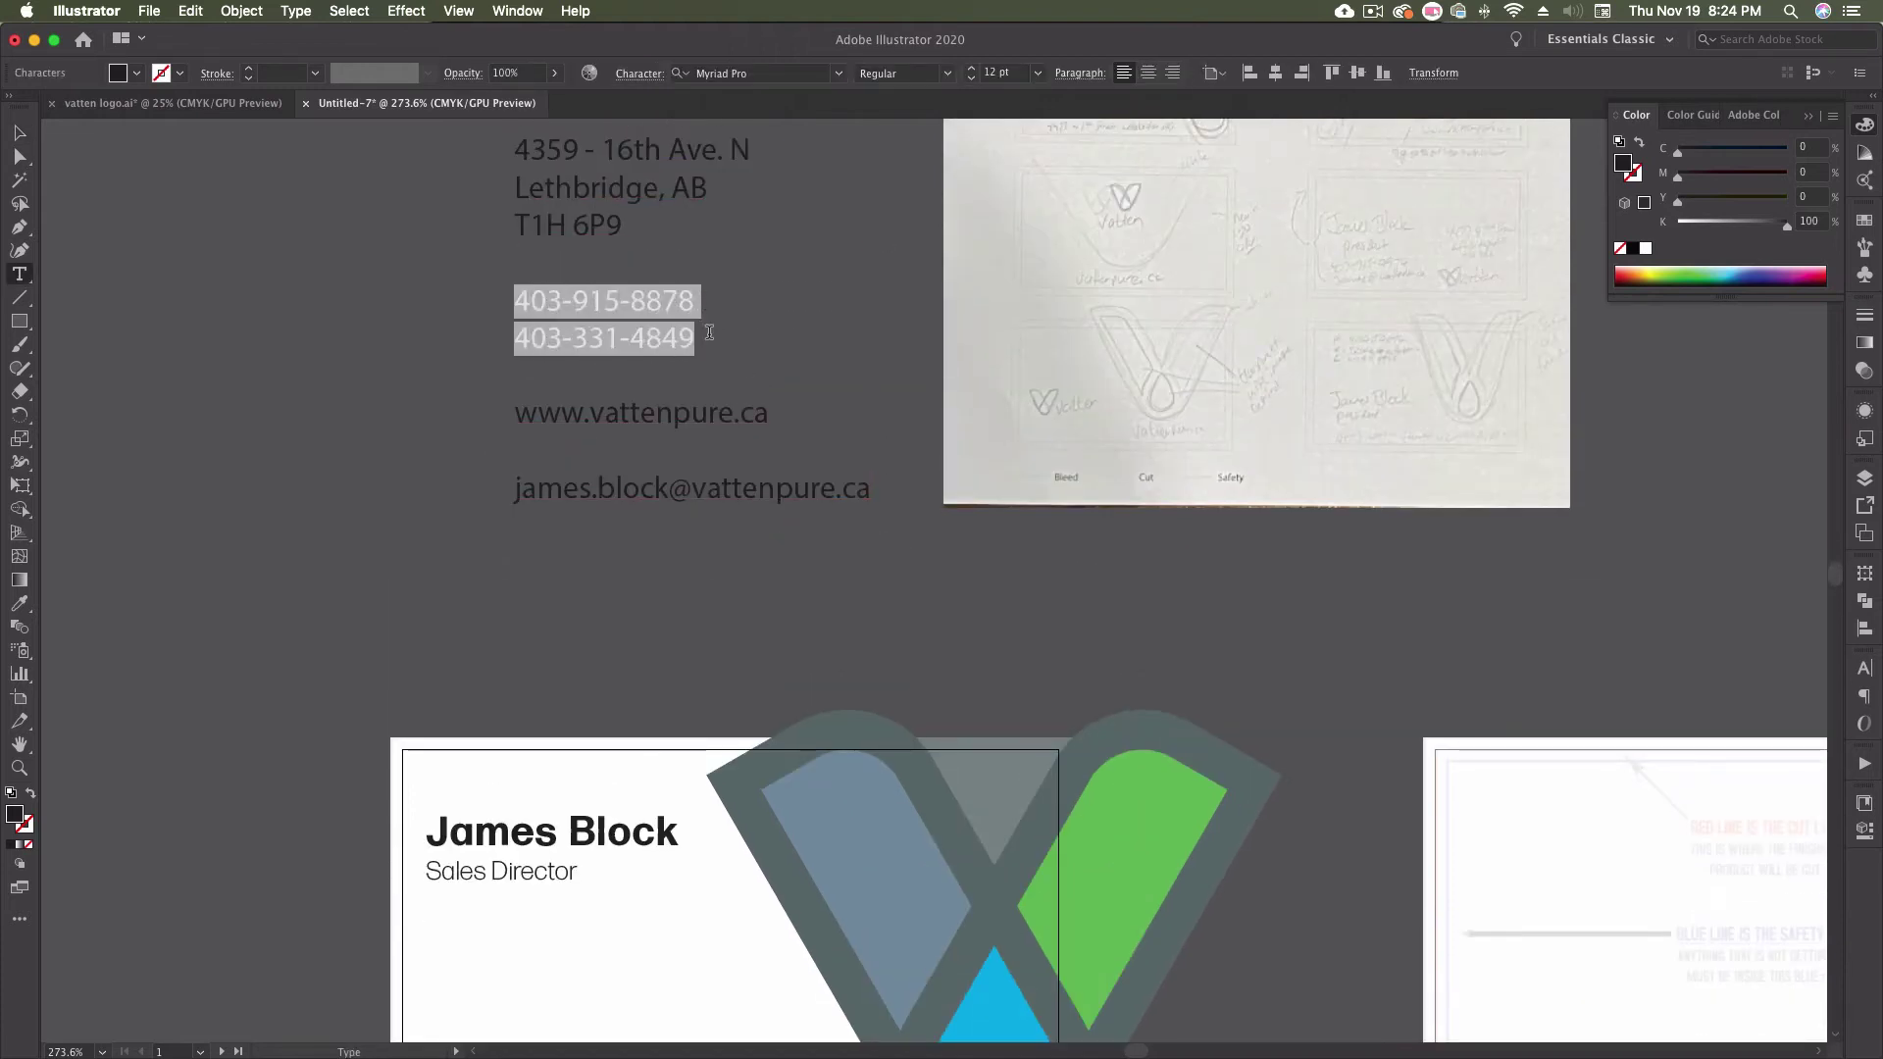
key(Escape)
click(398, 473)
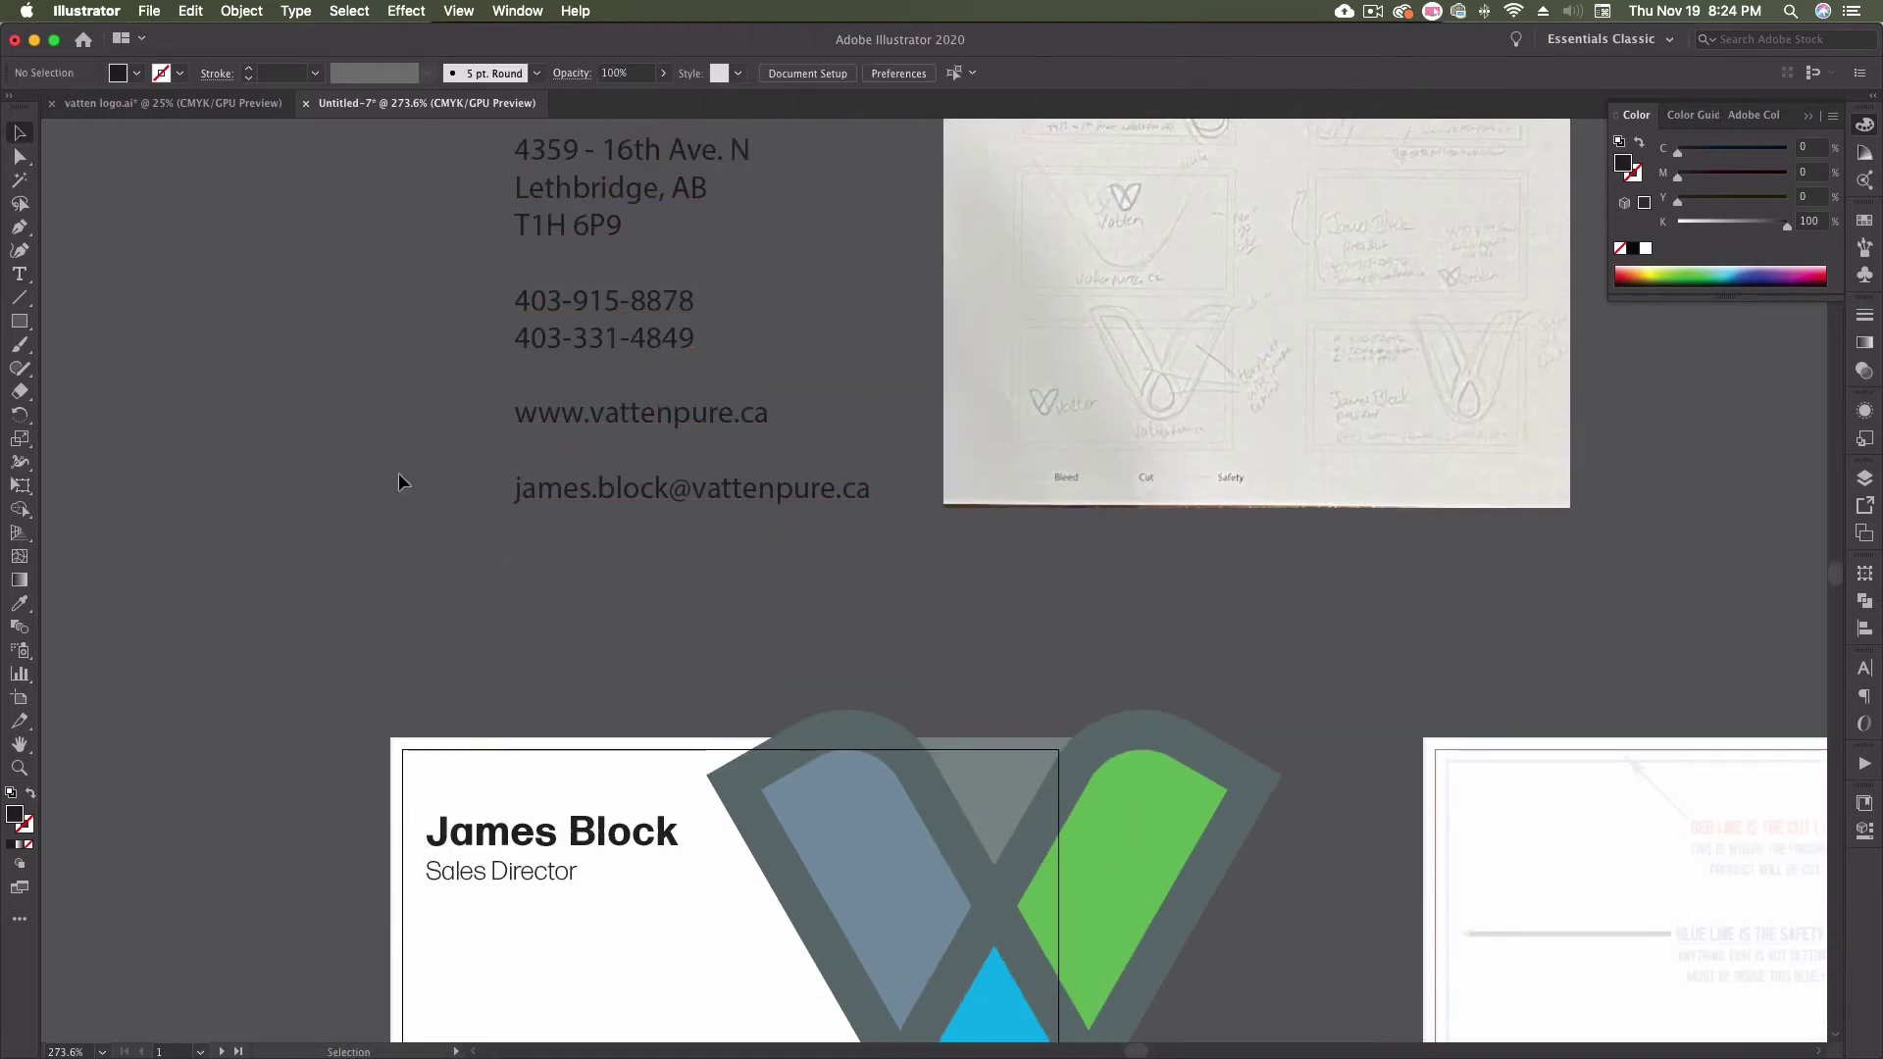
- Paste the phone numbers below the job title, left-aligned with it, and match them to its Forma DJR Banner Light 10 pt formatting
scroll(398, 472, down, 5)
key(super+v)
drag(921, 571, 518, 594)
key(i)
click(485, 532)
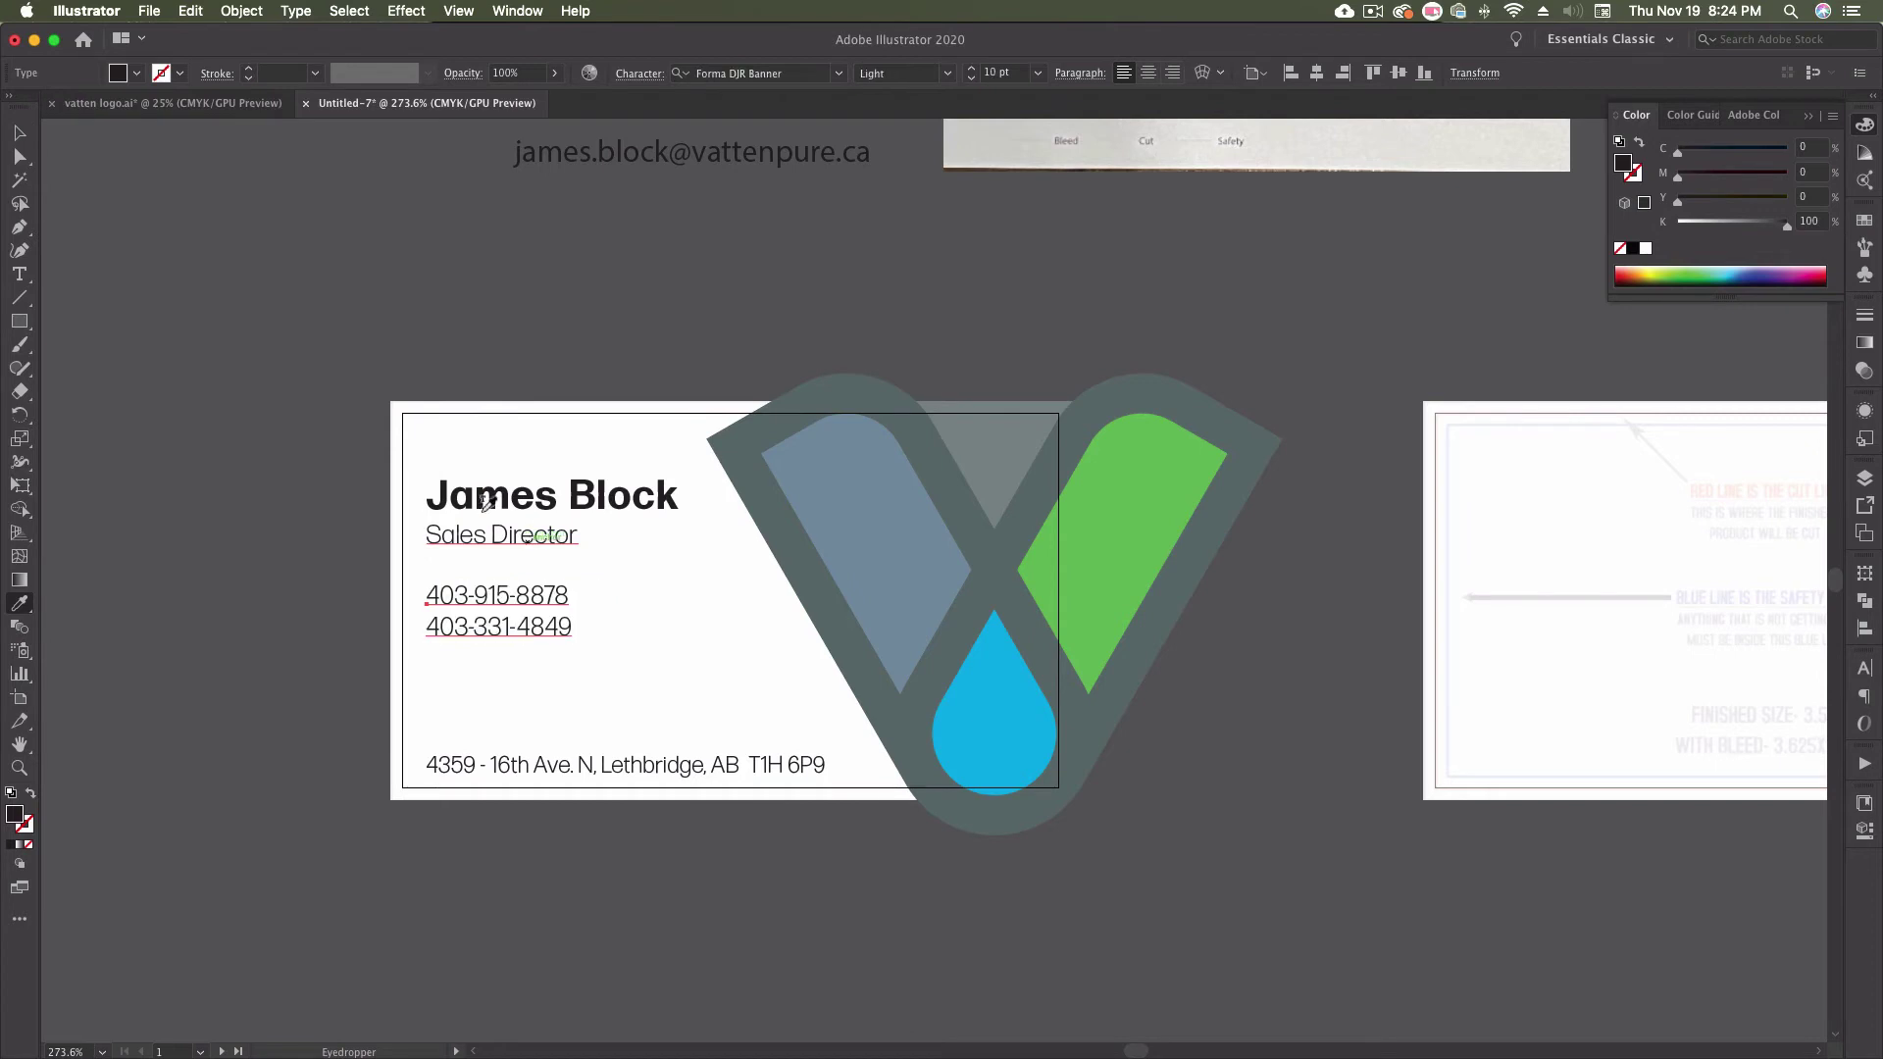
click(16, 133)
click(216, 469)
- Shift the phone numbers slightly to the right and prefix the first with "o:" and the second with "c:"
drag(533, 598, 561, 597)
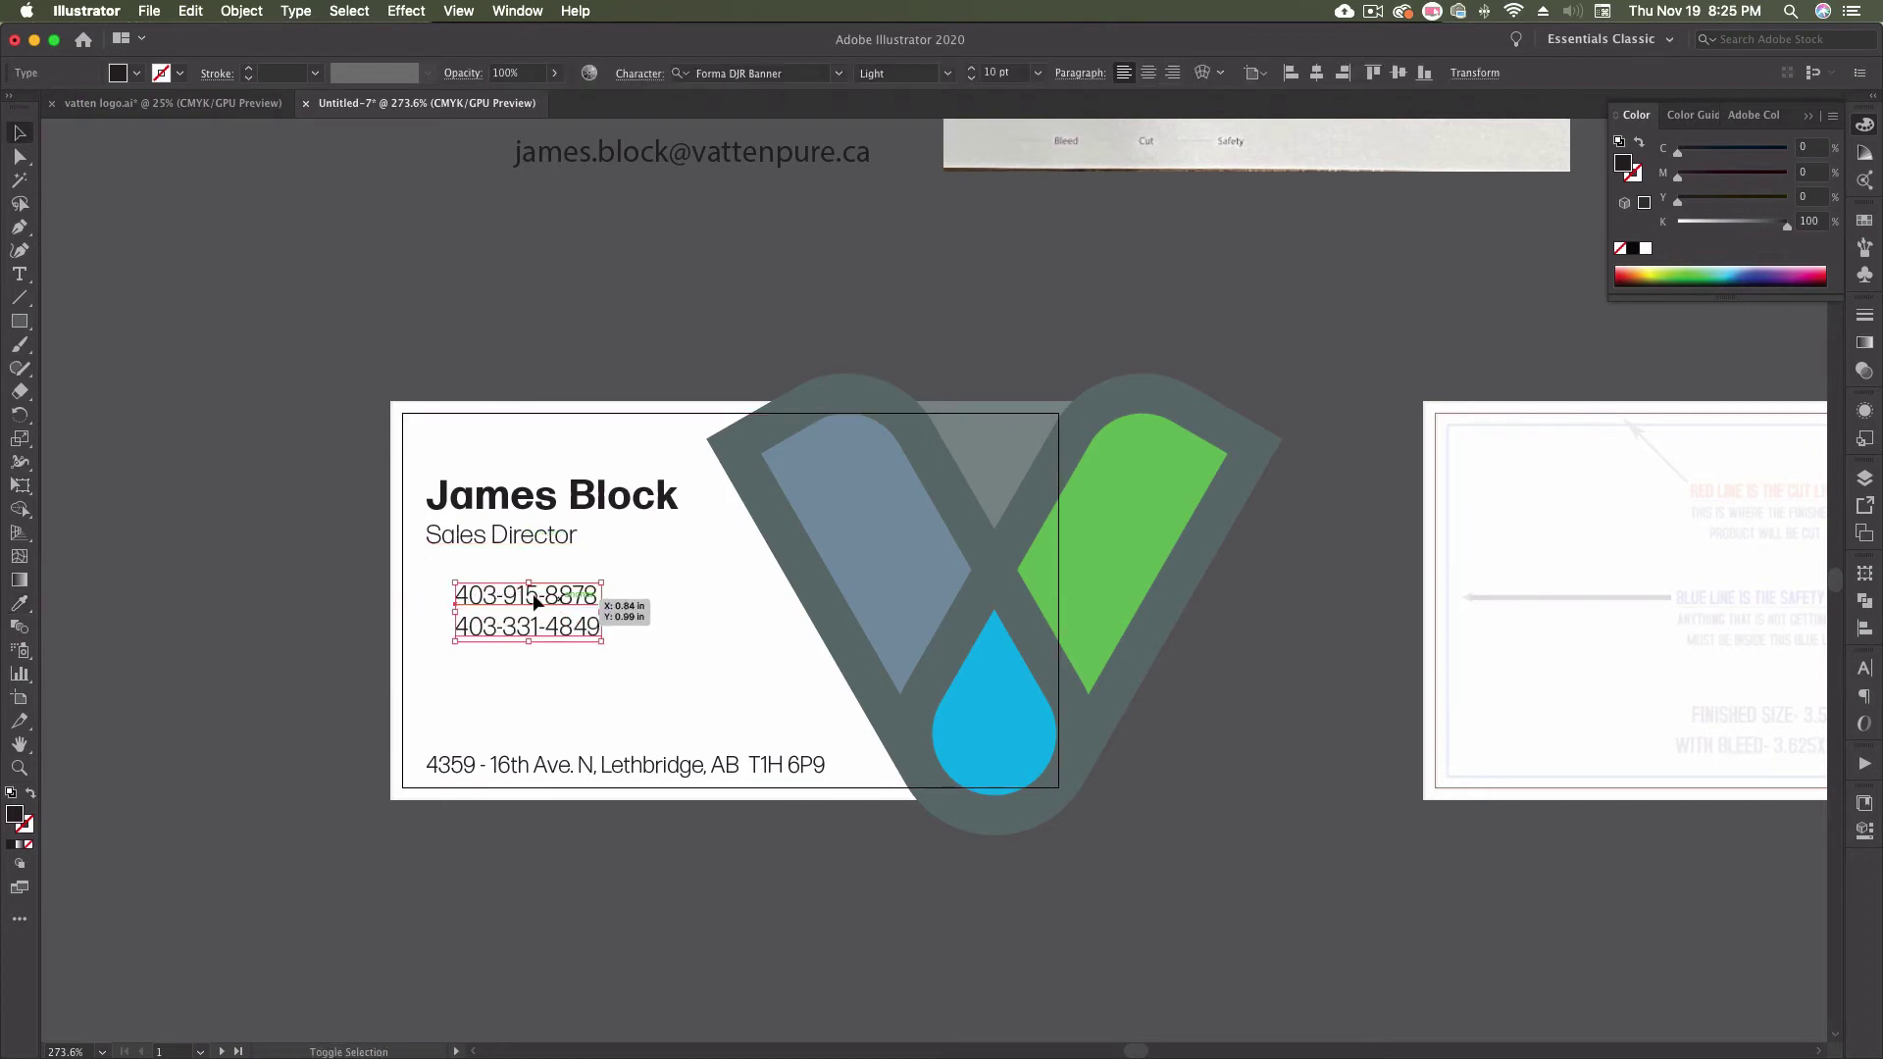
double_click(459, 601)
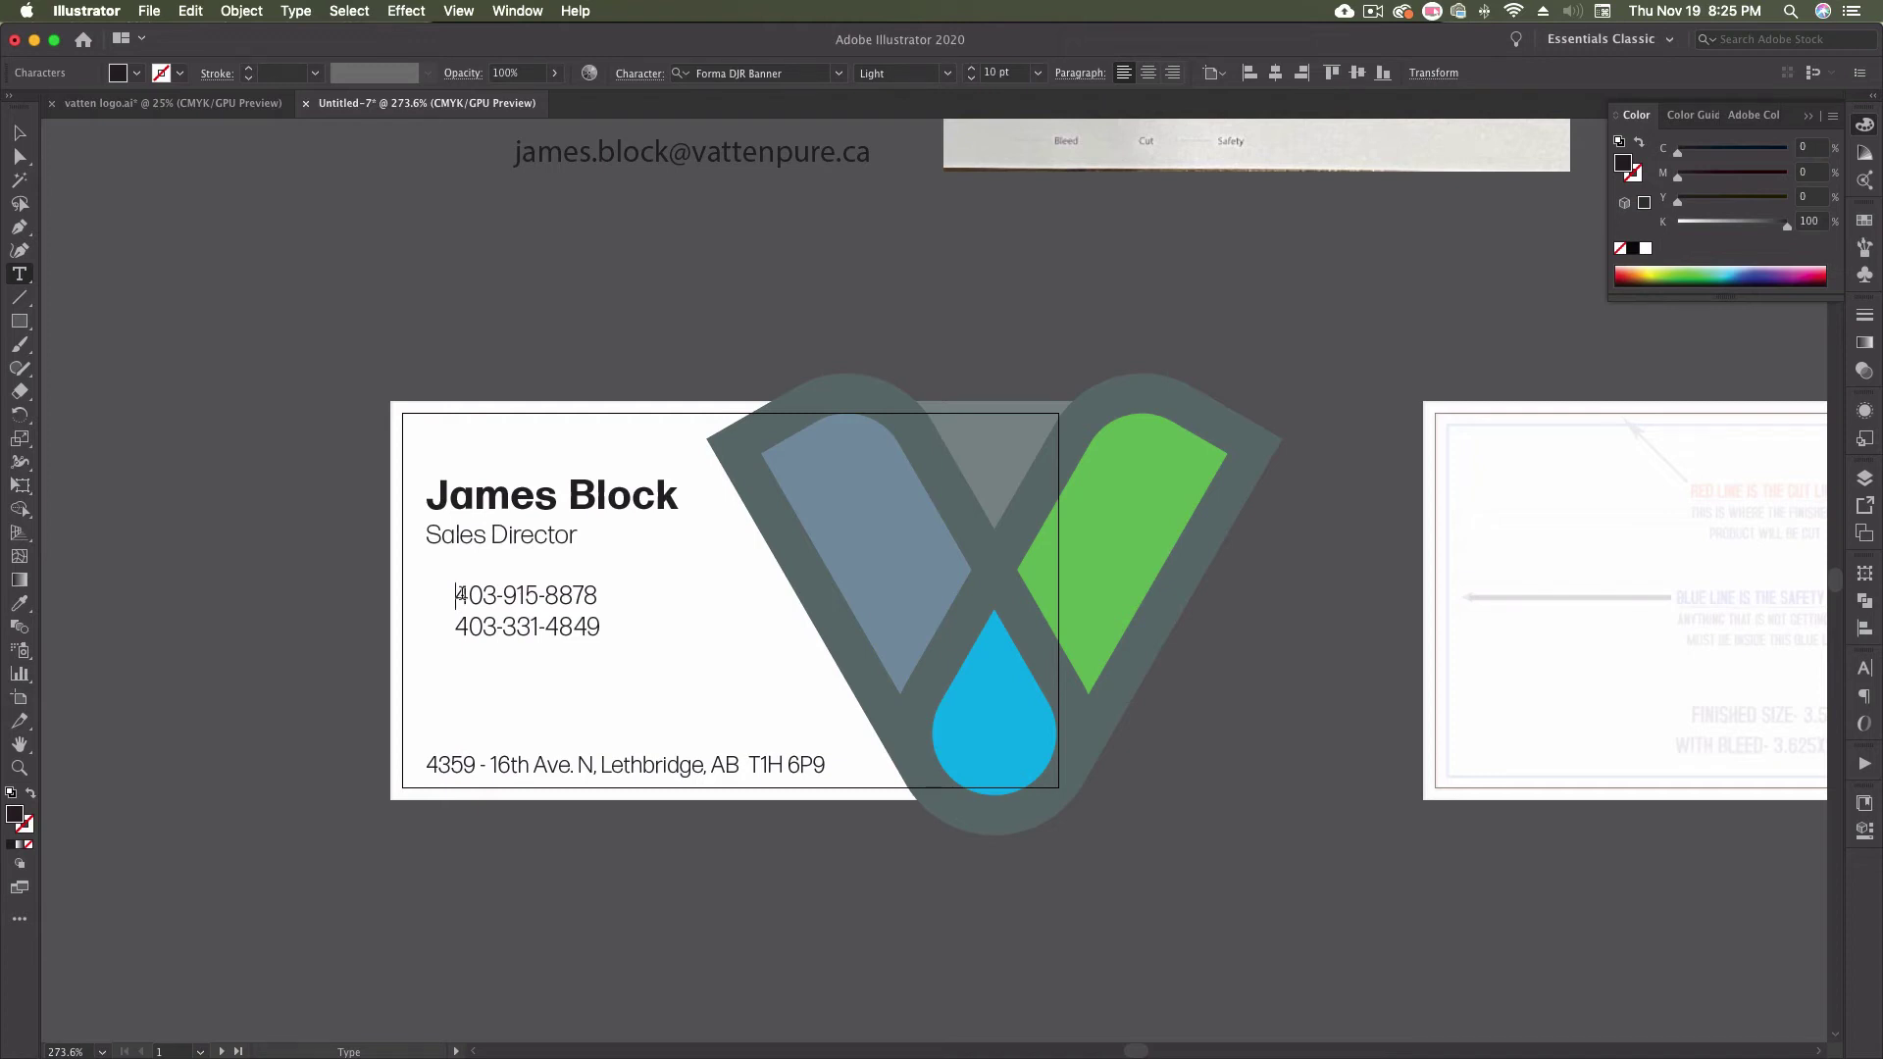
text(O:)
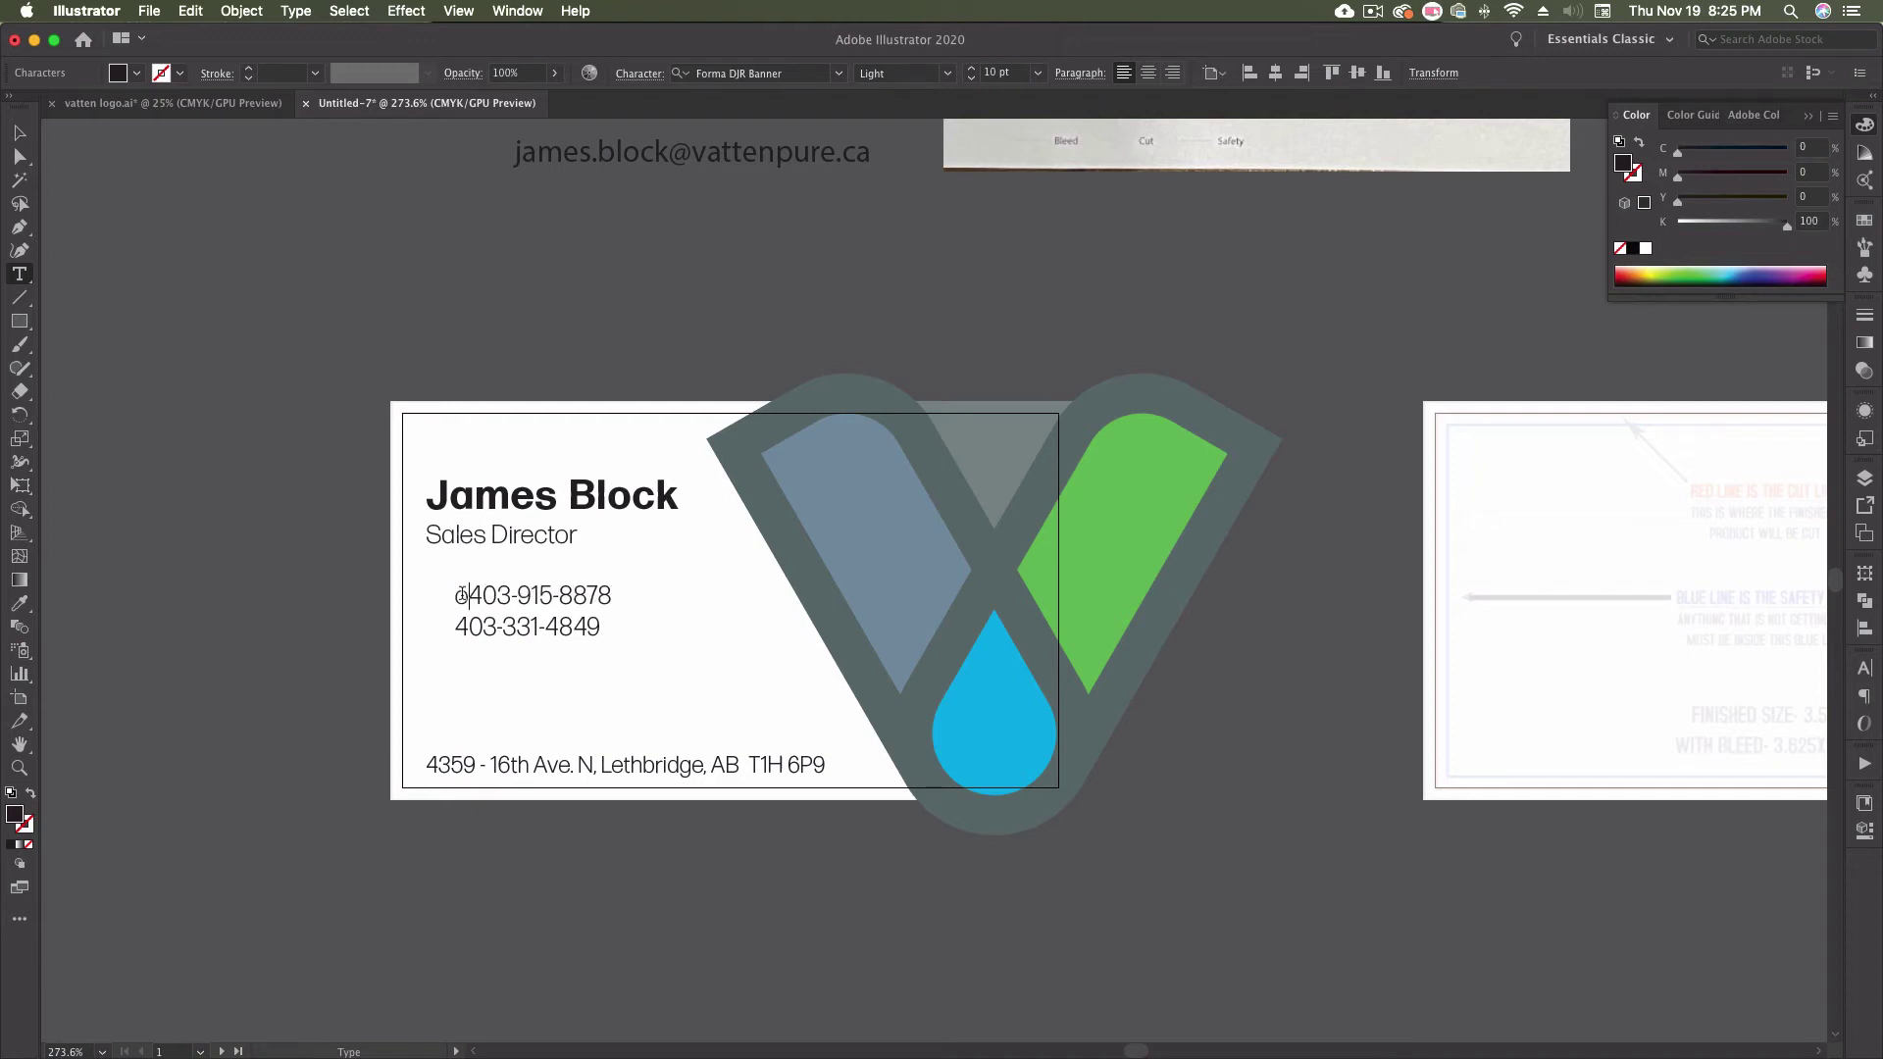
click(468, 640)
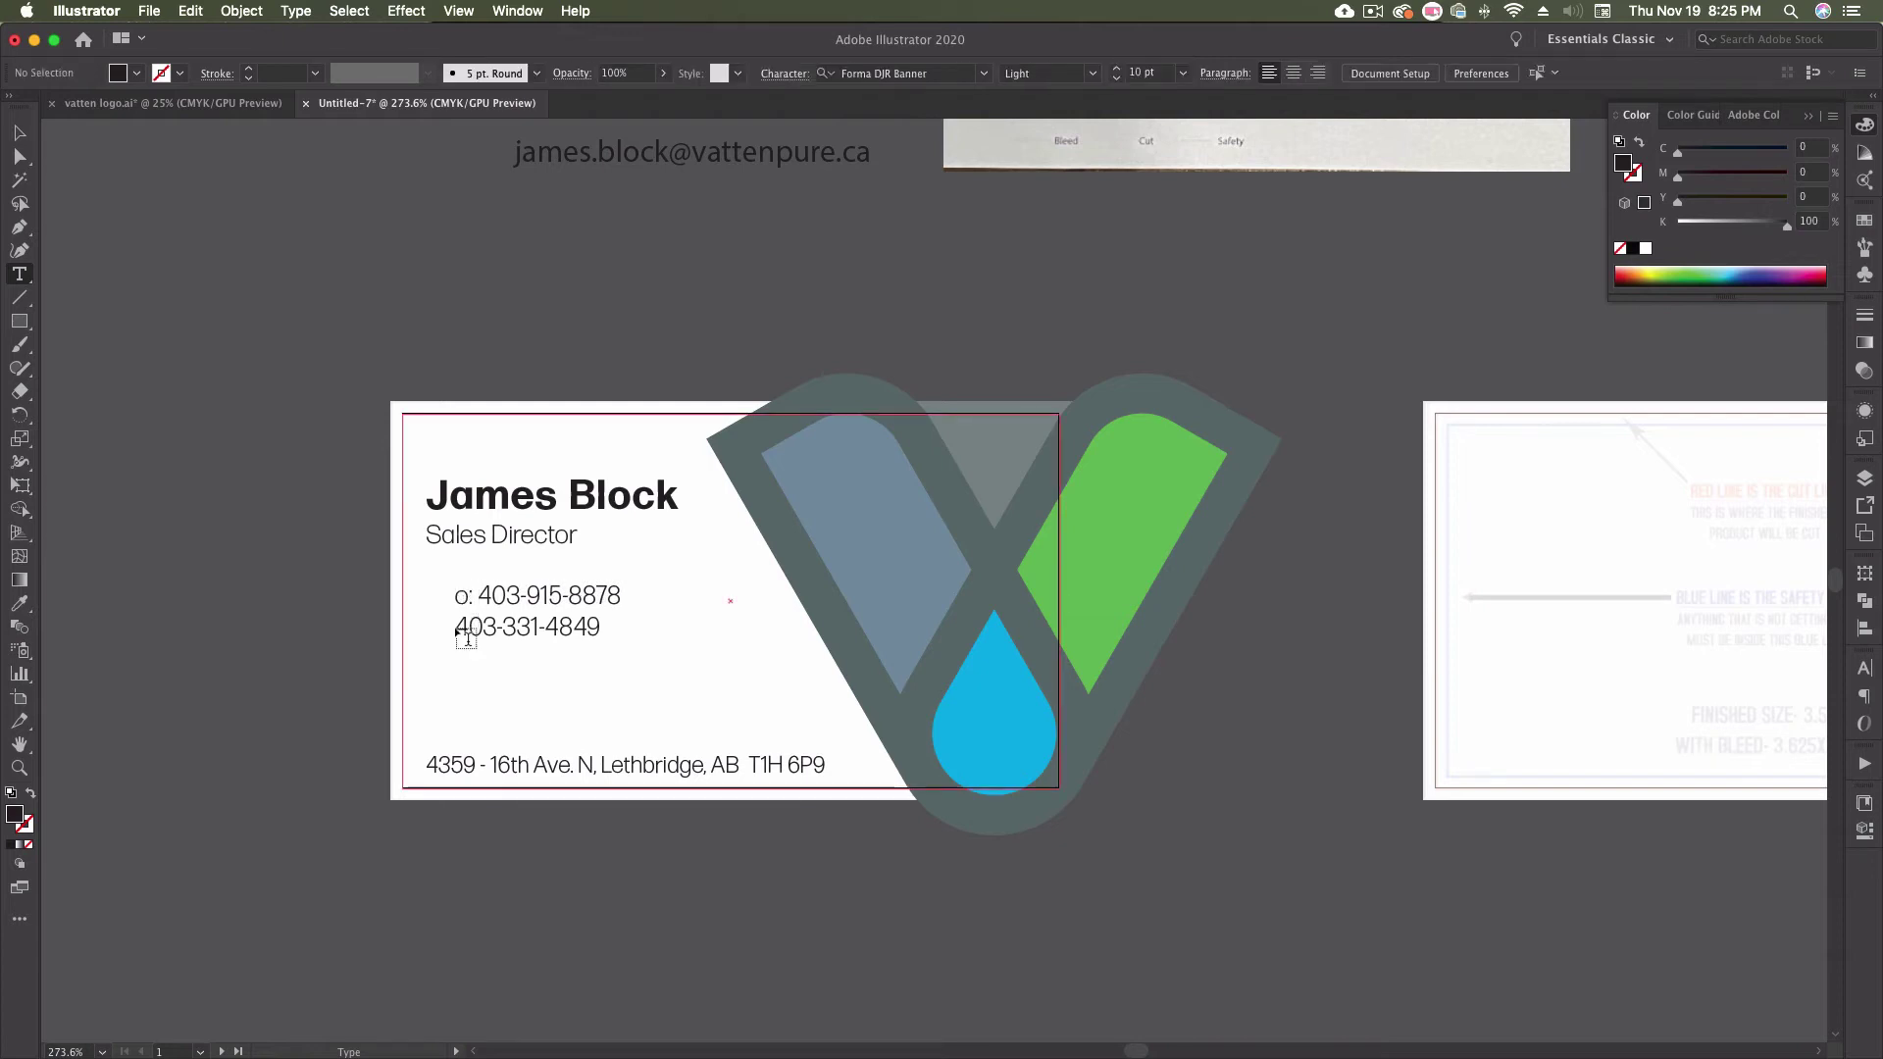
click(457, 628)
text(C:)
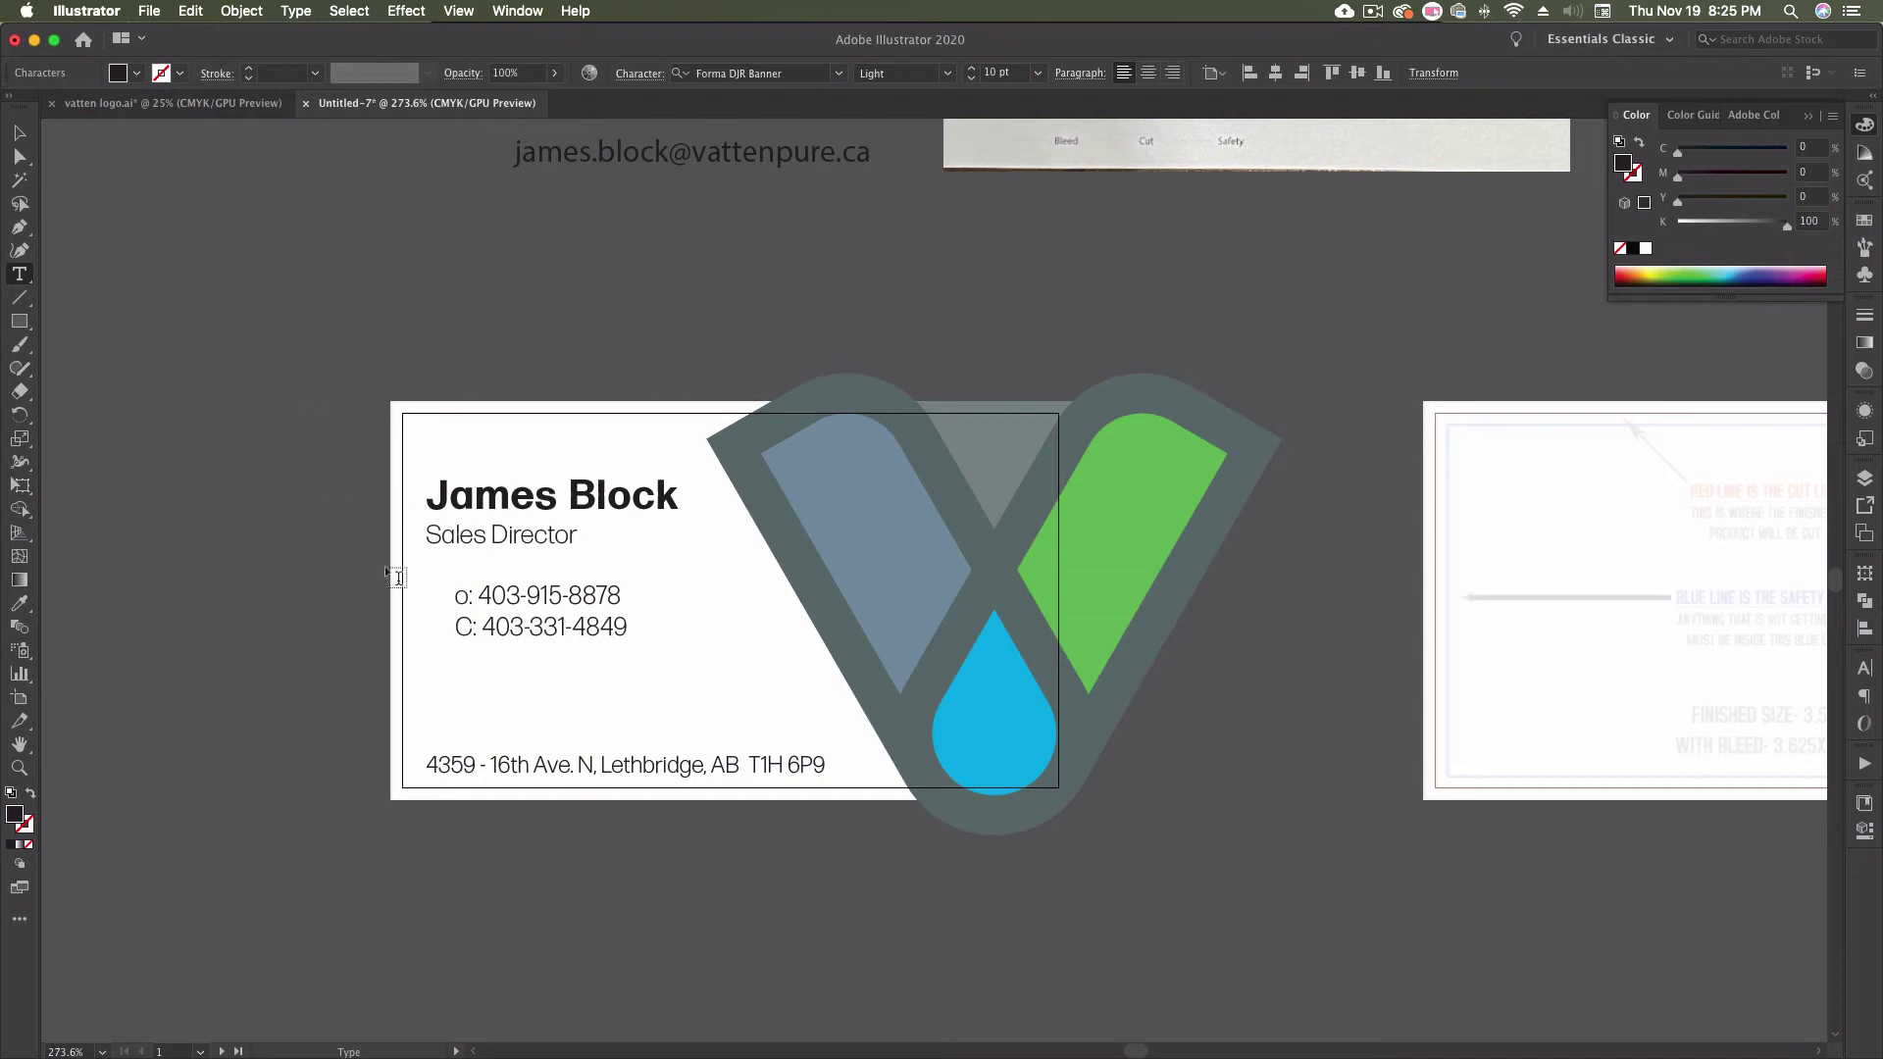
key(BackSpace)
text(c)
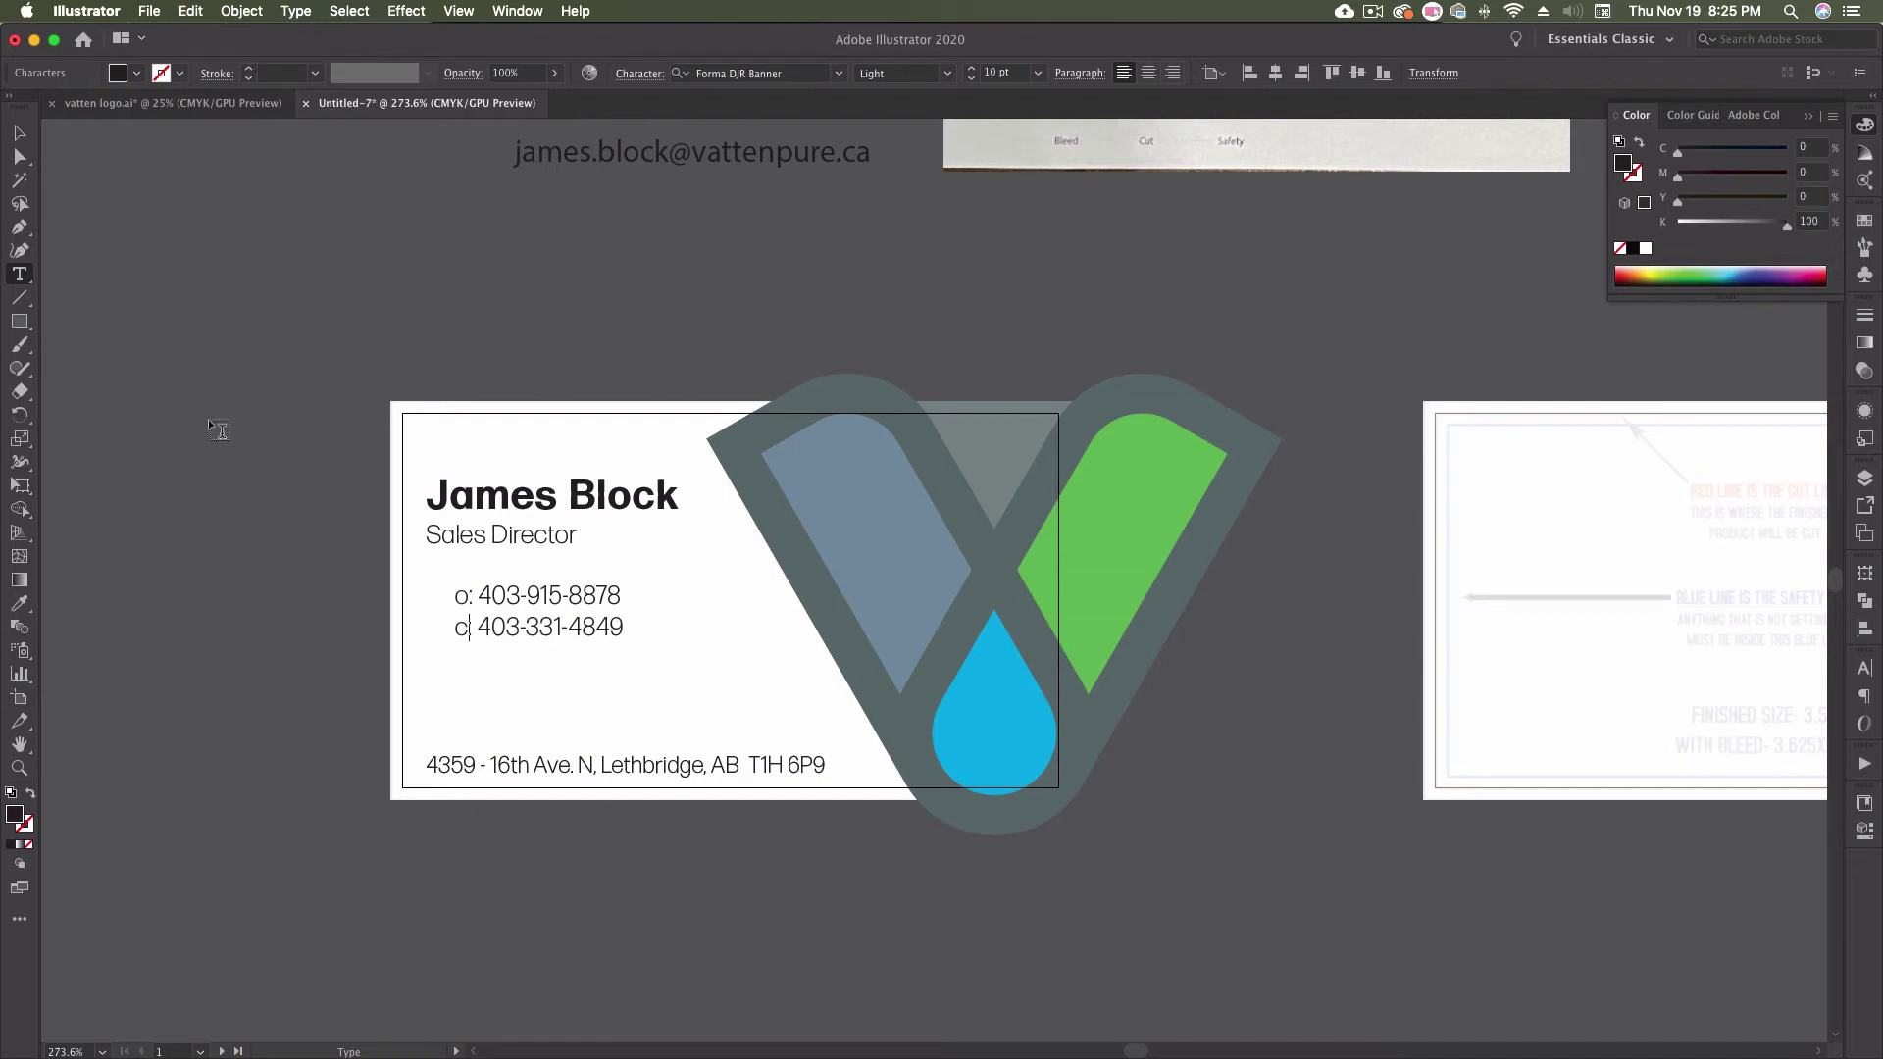
click(19, 133)
click(267, 400)
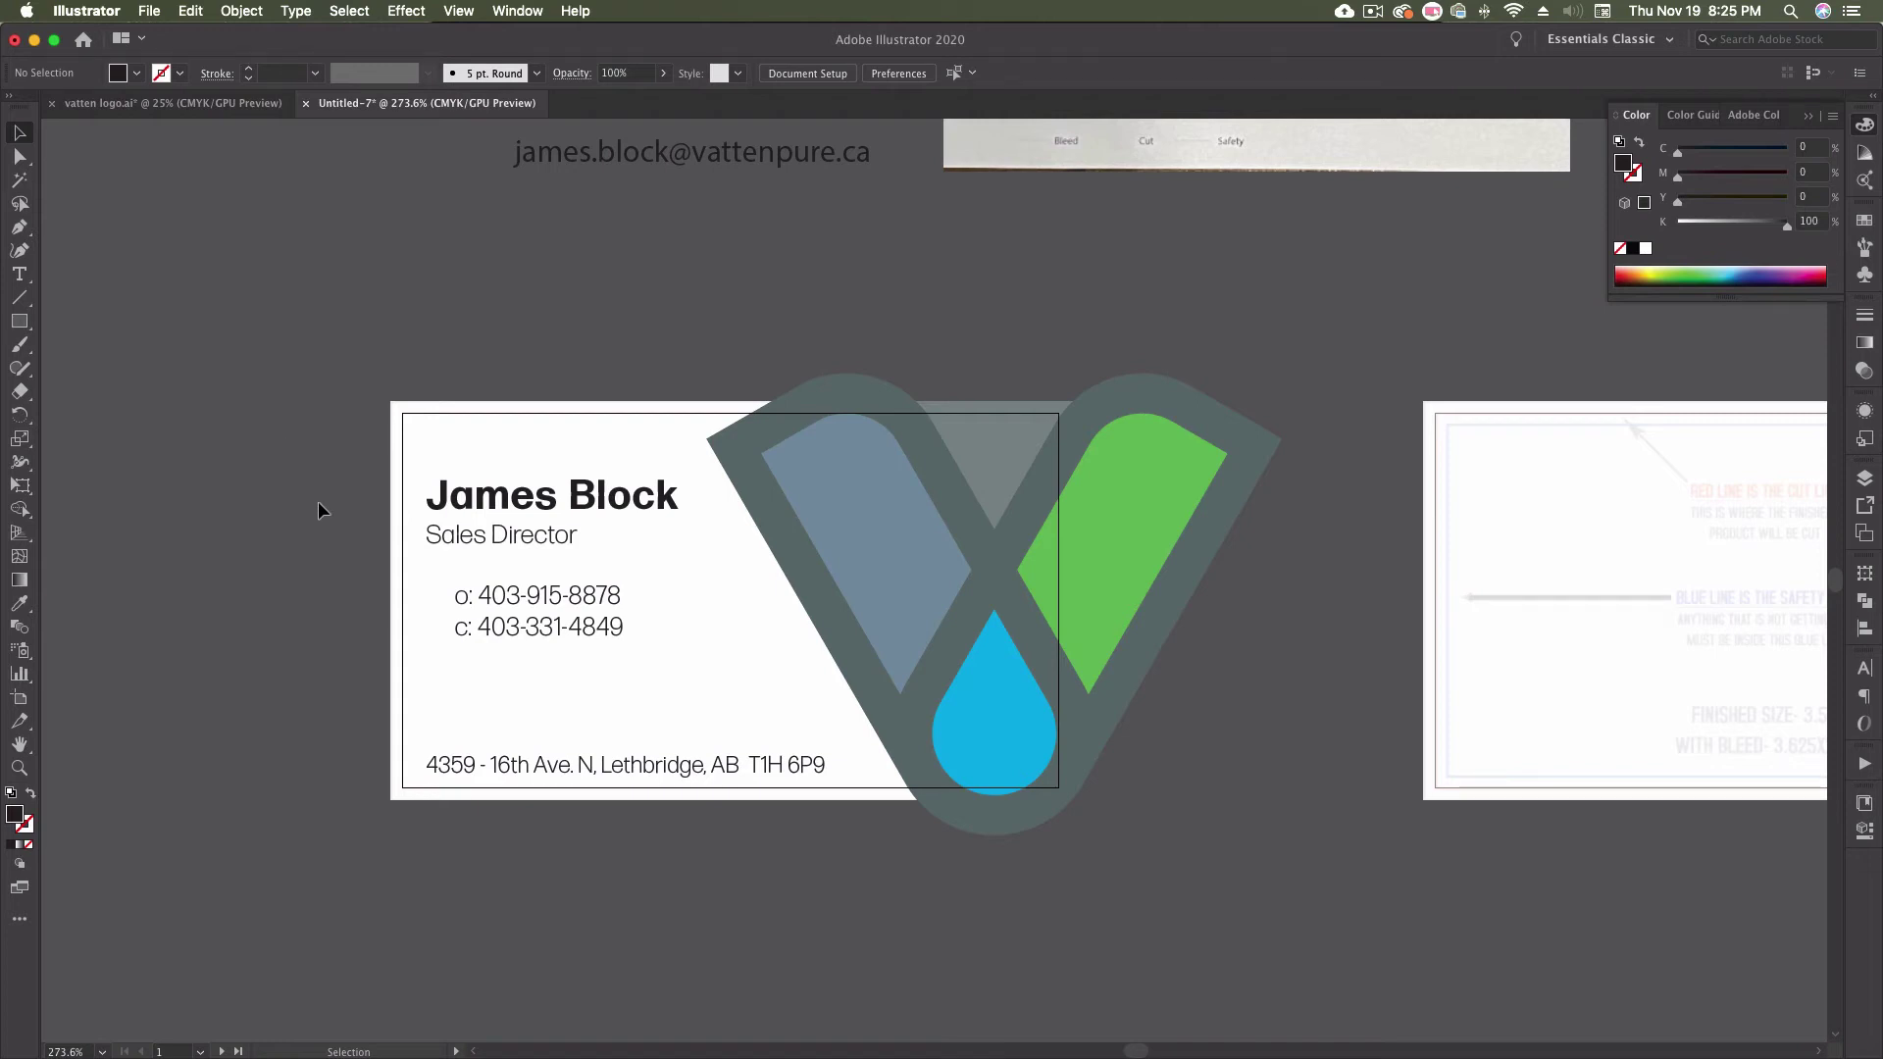
- Expand the phone number labels on the front card to "office:" and "cell:"
click(467, 602)
double_click(467, 601)
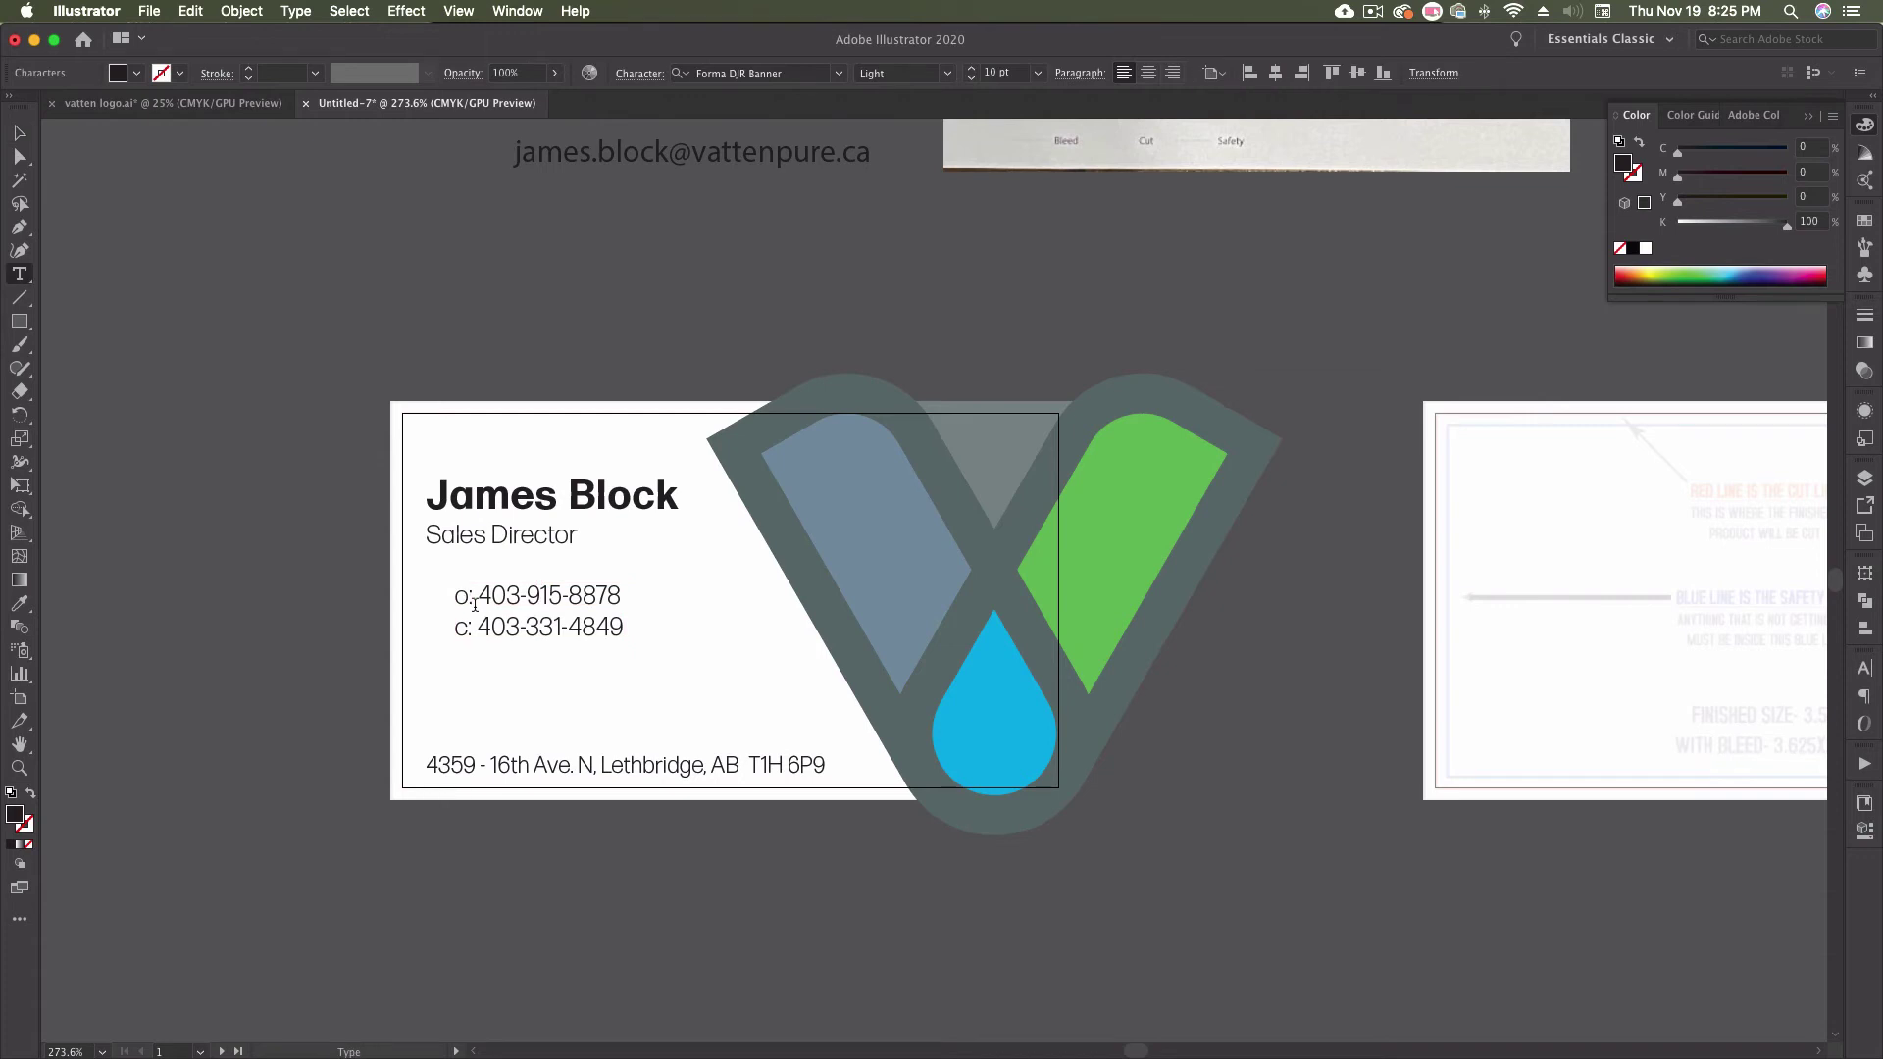
key(BackSpace)
text(ffice:)
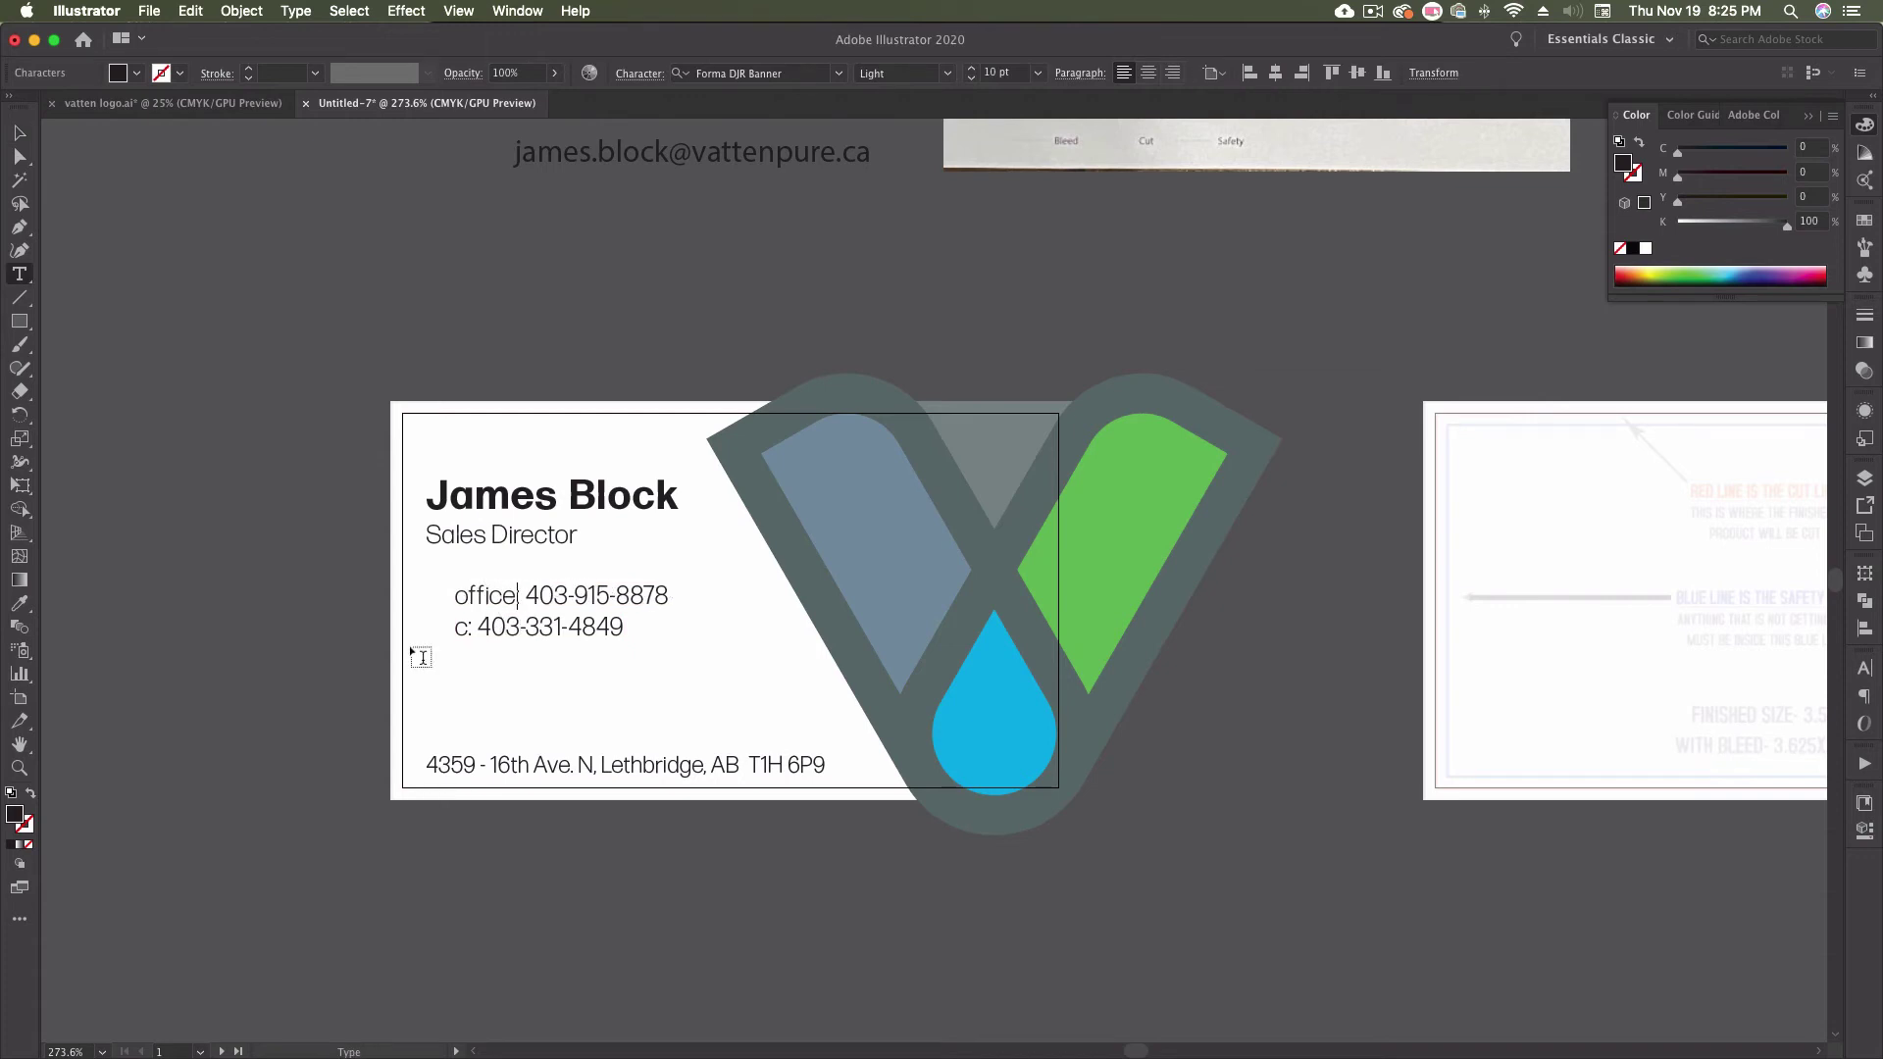
click(467, 628)
text(ell)
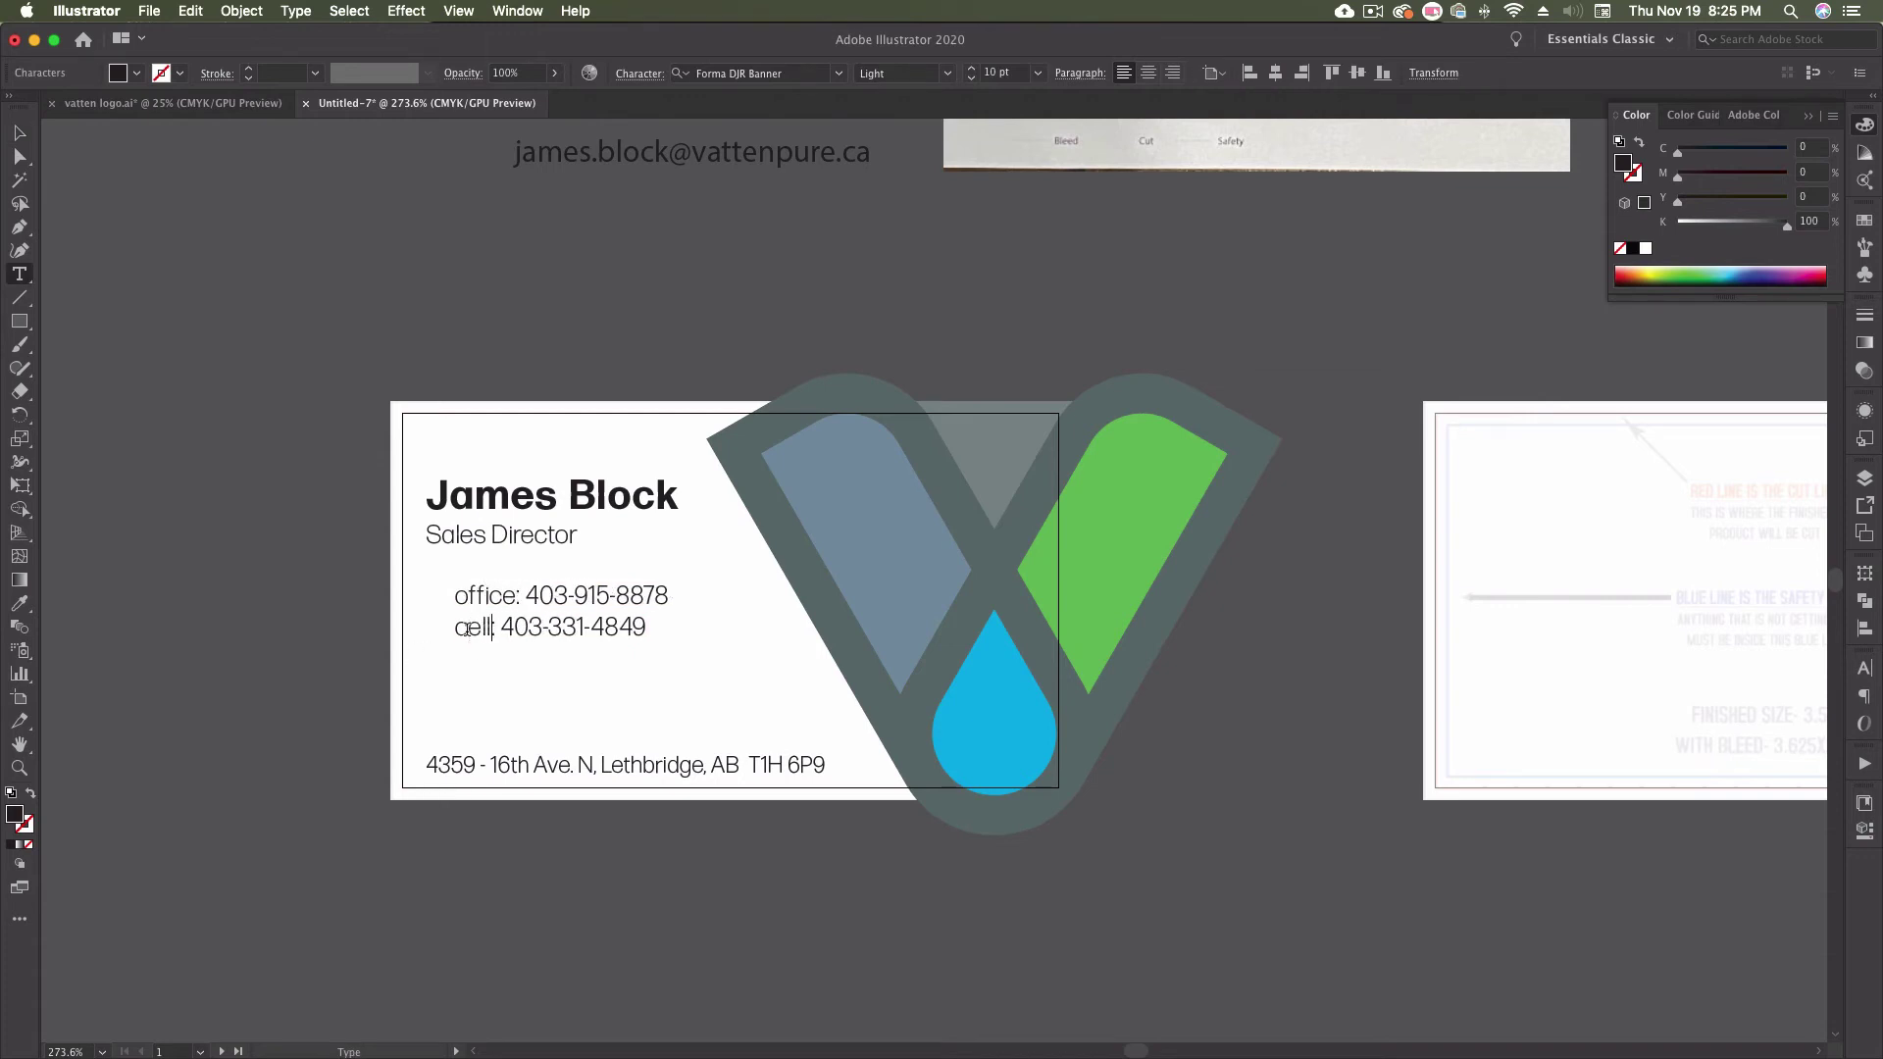
click(20, 132)
click(332, 620)
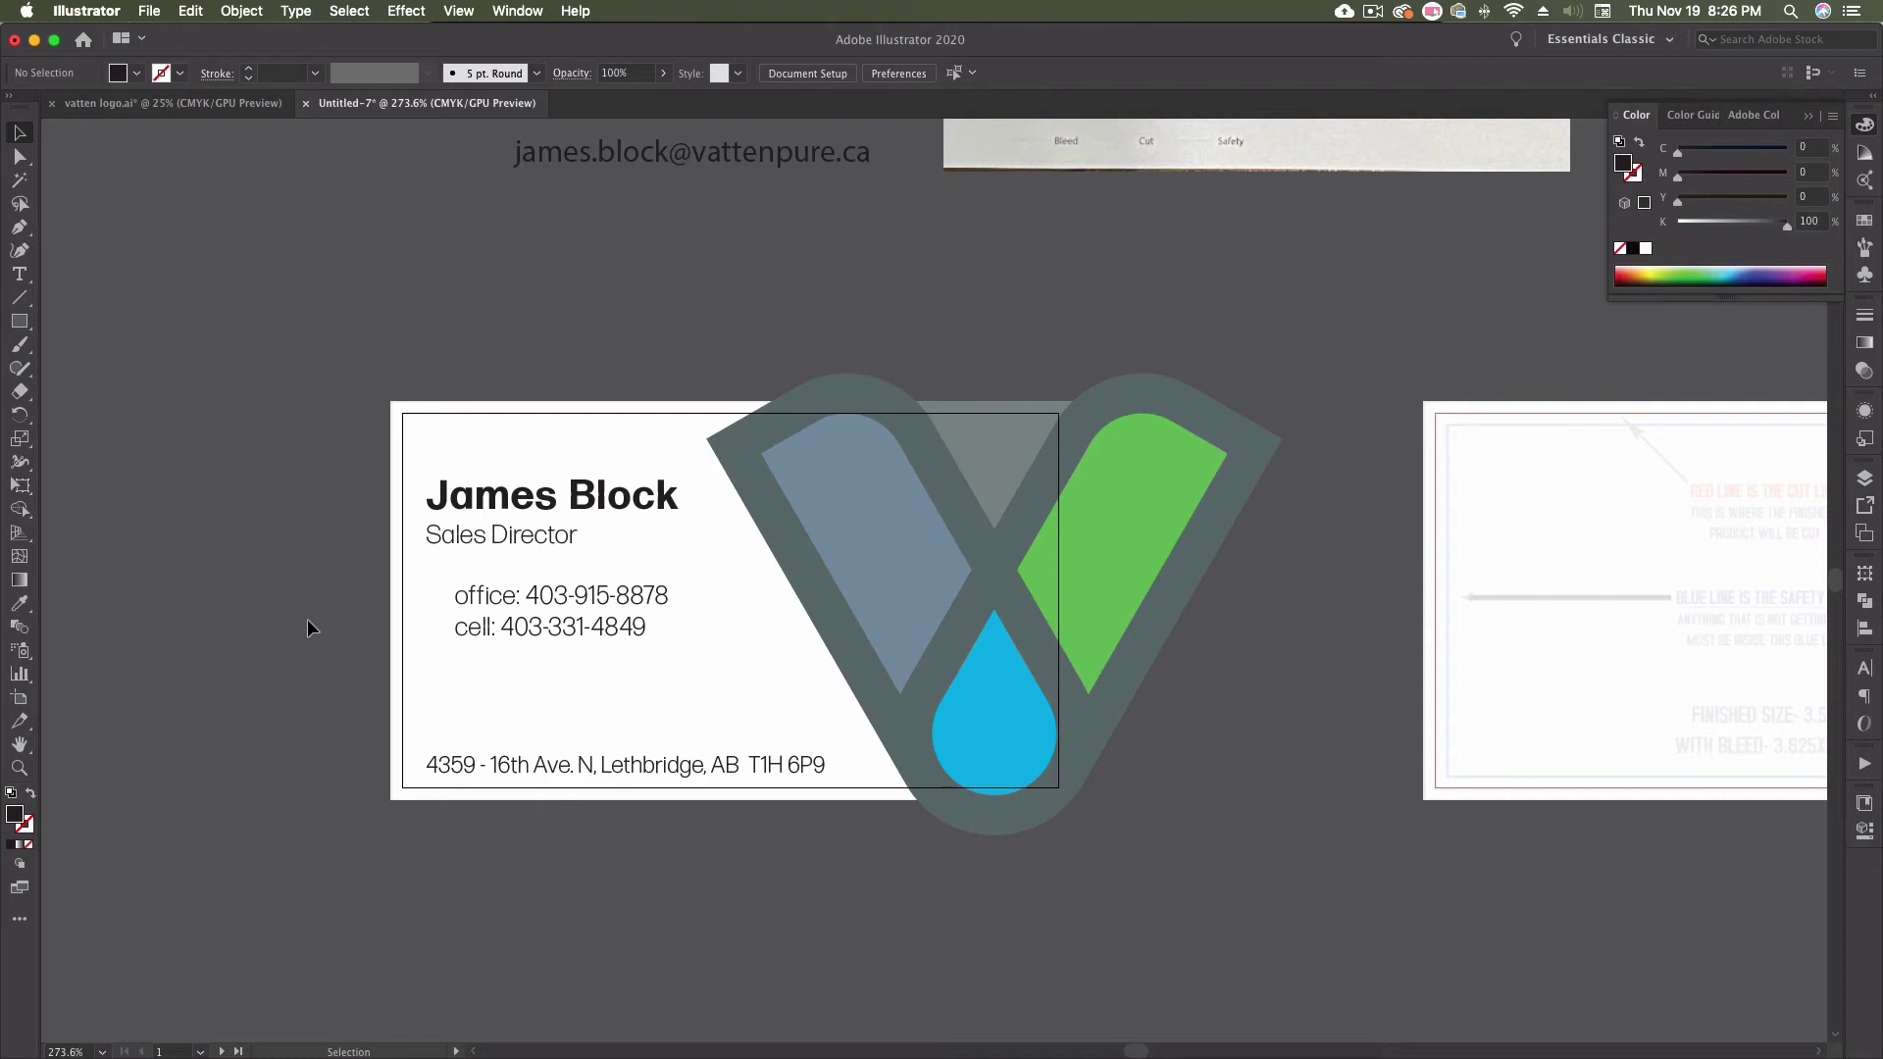
- Change the second phone label to "mobile:" and move the phone block to just above the address line, left-aligned with it
double_click(495, 631)
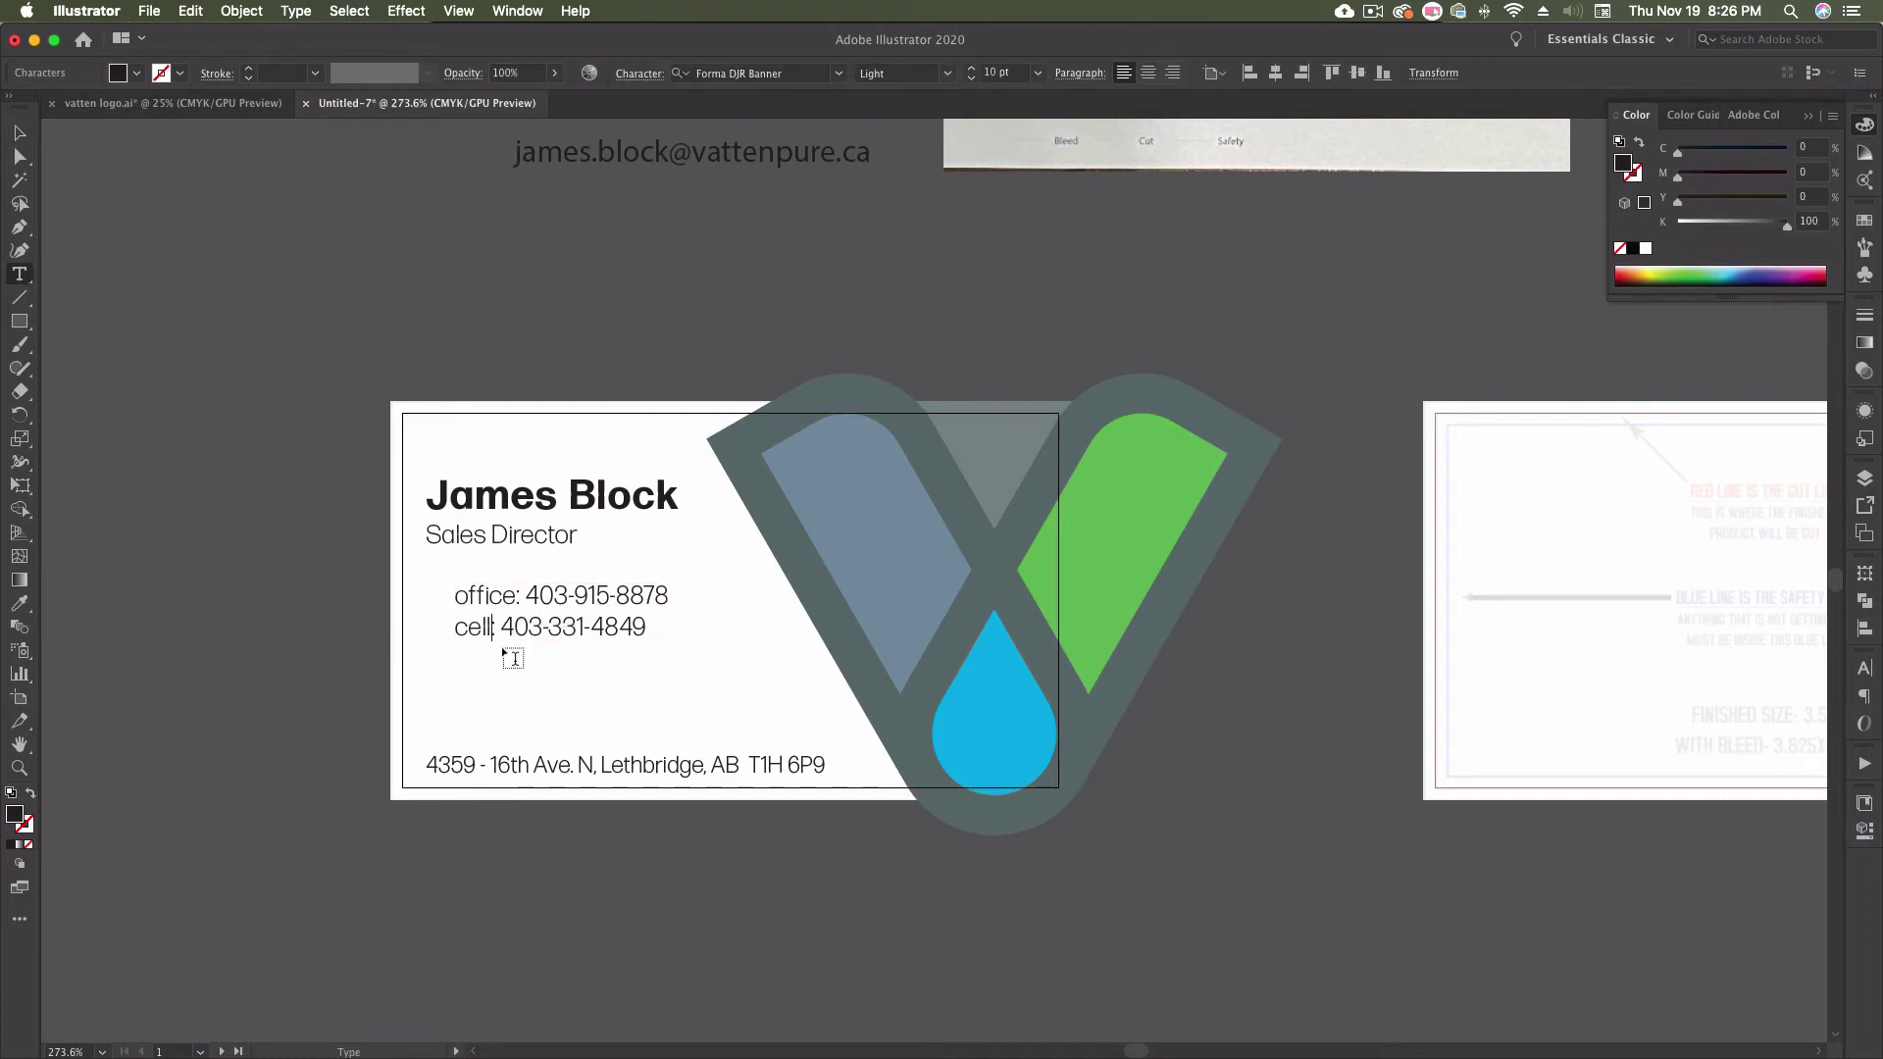
key(BackSpace)
key(BackSpace)
key(BackSpace)
key(BackSpace)
text(mobile:)
key(Escape)
click(208, 485)
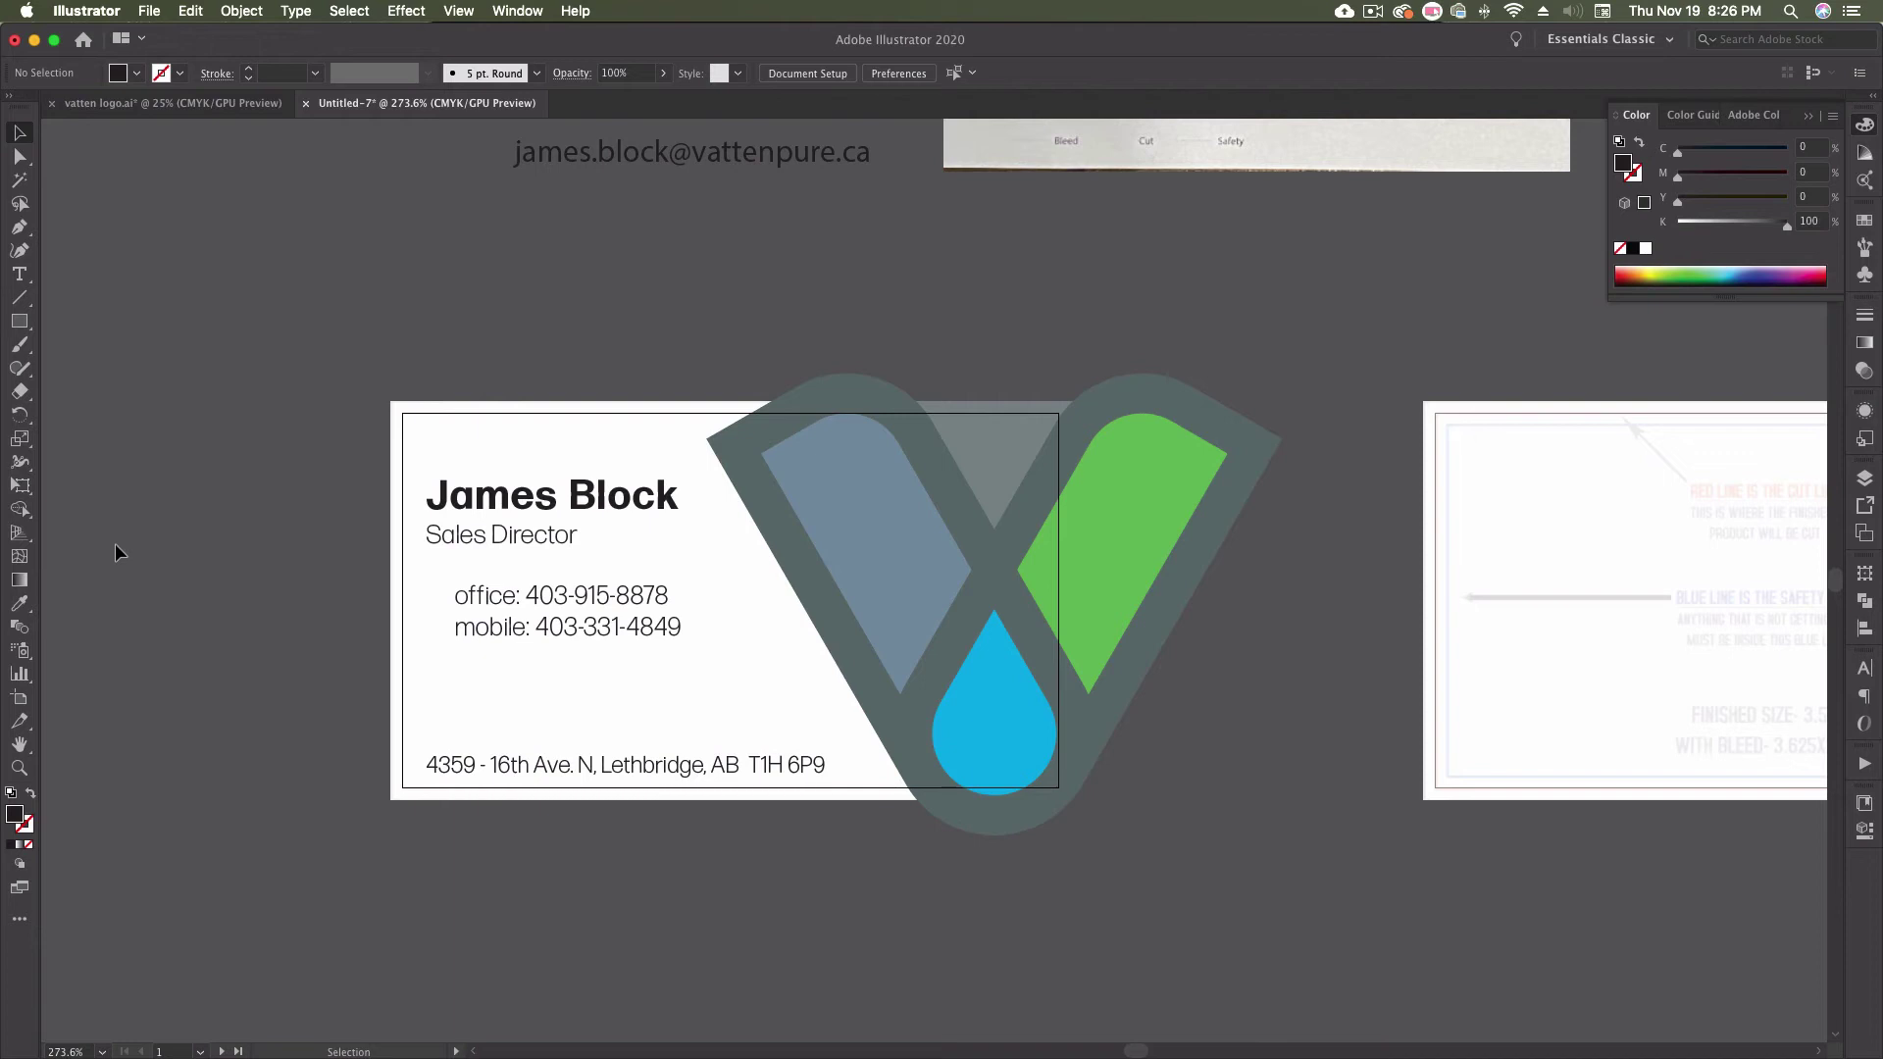
drag(601, 621, 573, 715)
- Copy the e-mail address from the supplied contact text
scroll(278, 681, up, 5)
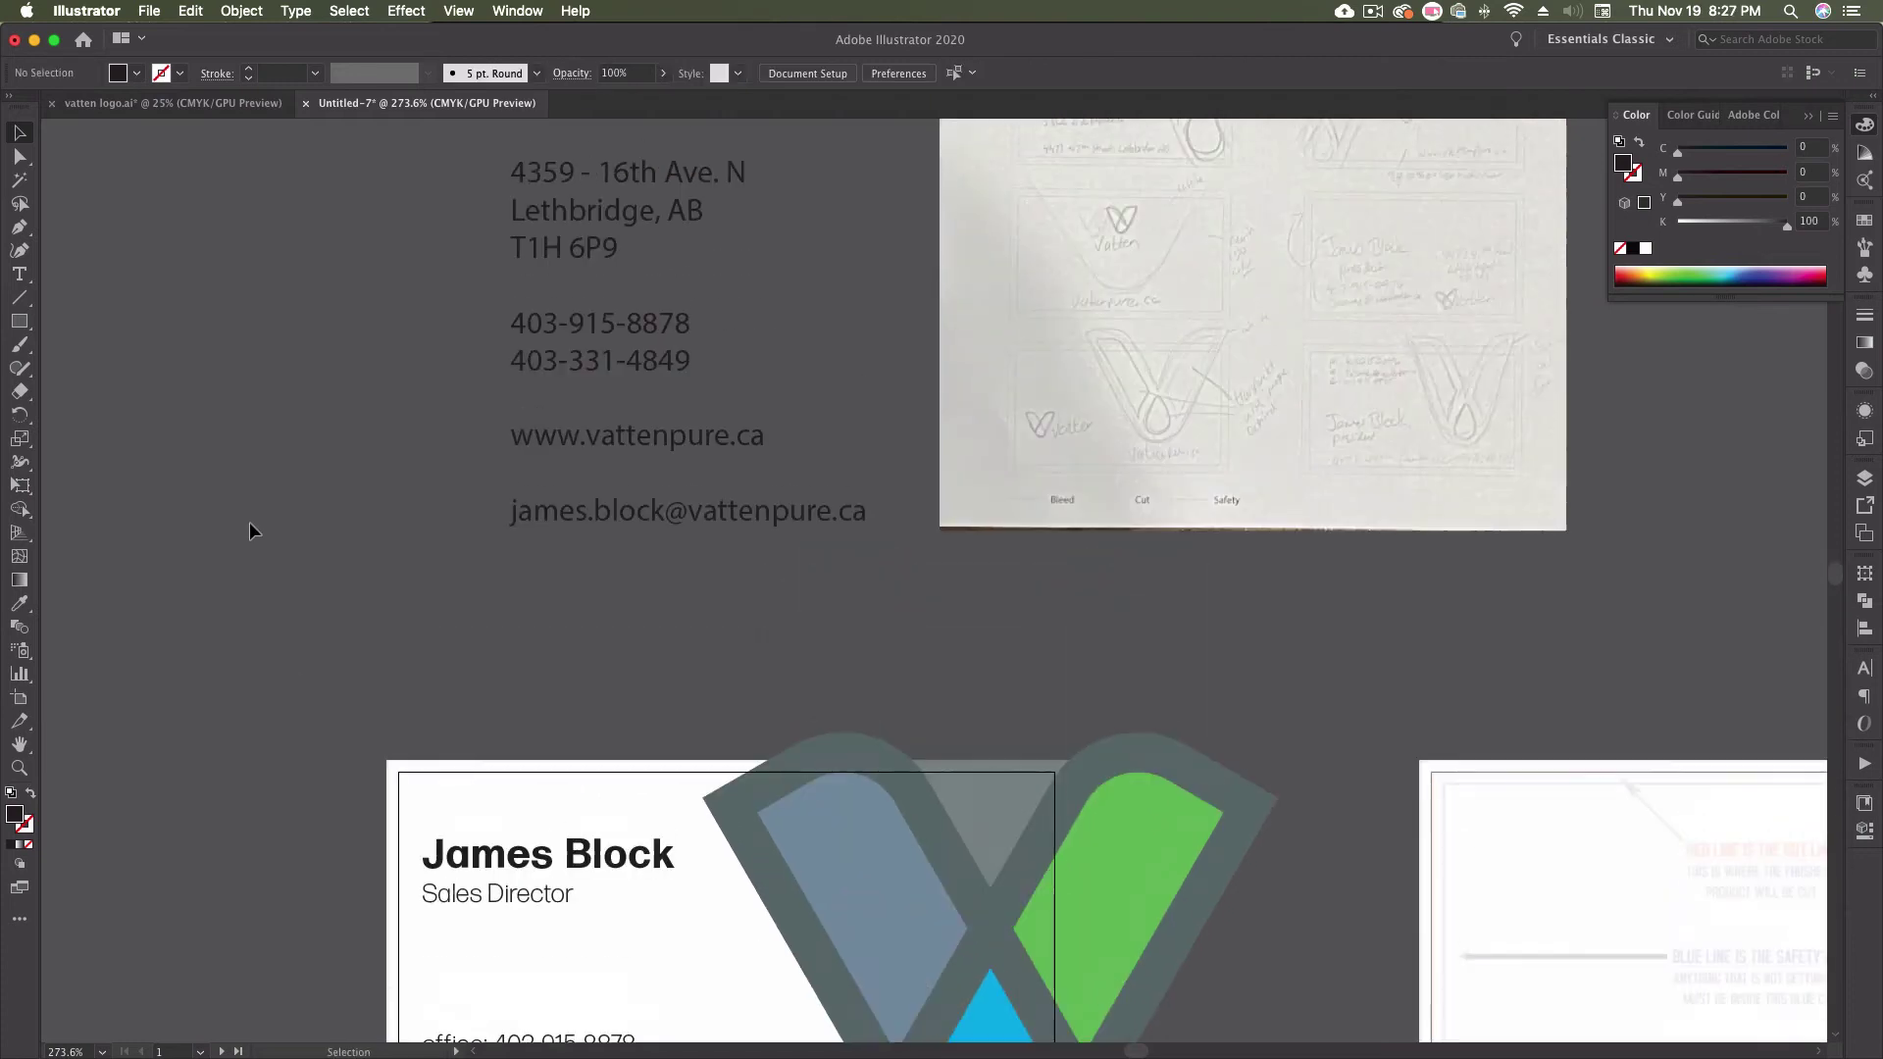
key(t)
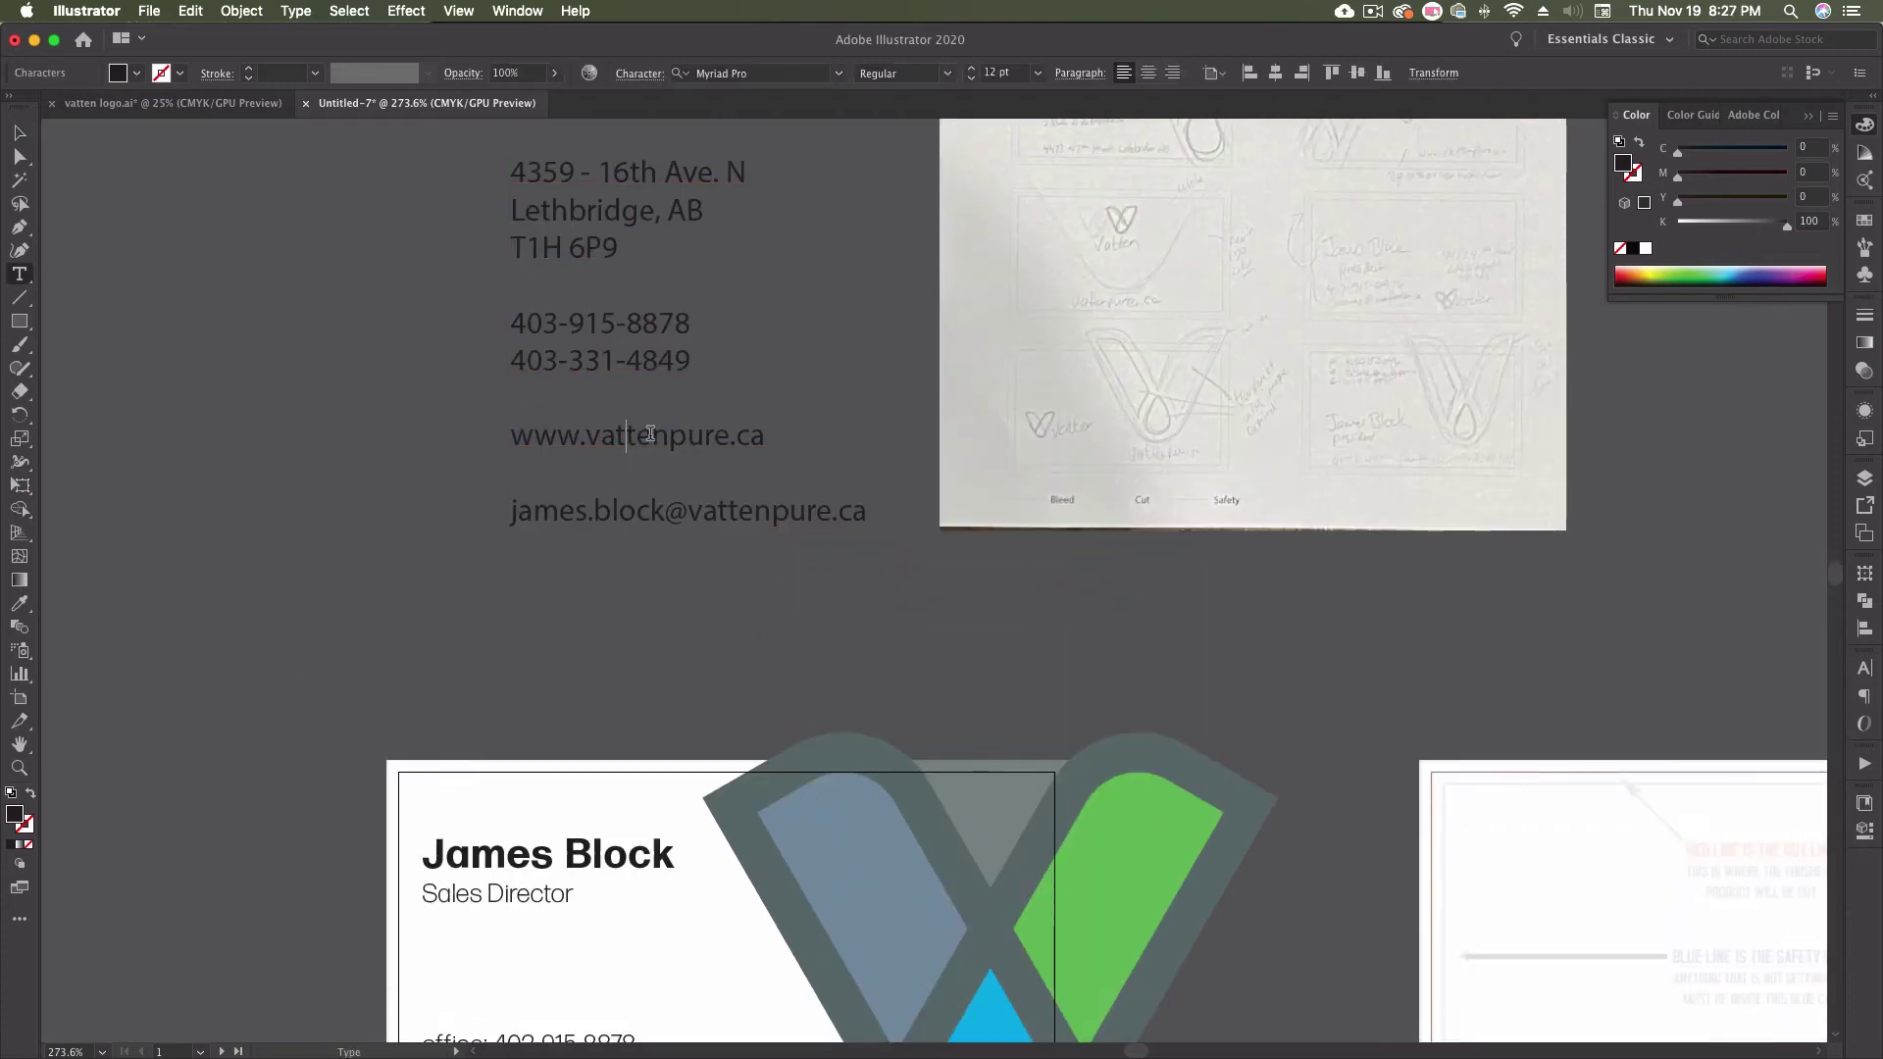
drag(513, 517, 867, 510)
key(cmd+c)
key(Escape)
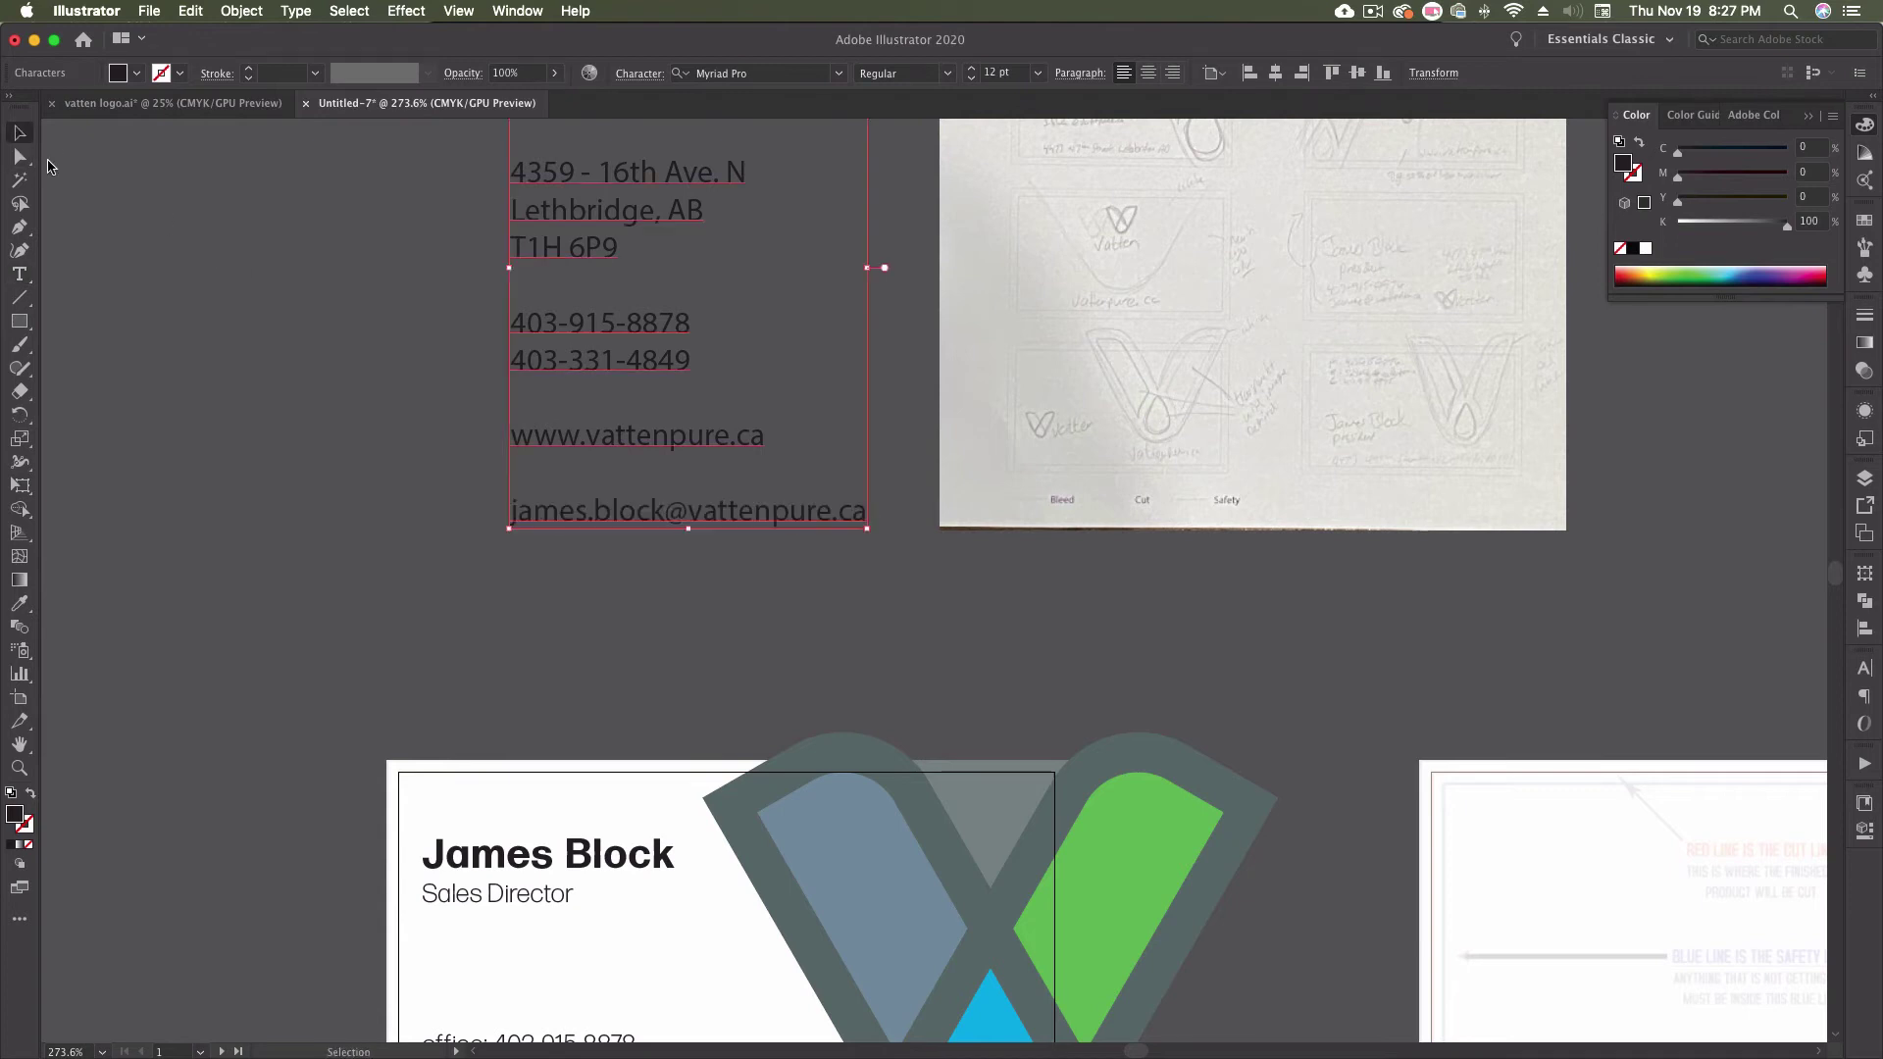
click(209, 341)
- Paste the e-mail address, match it to the job title's formatting, and place it directly below the job title, left-aligned
scroll(269, 569, down, 5)
key(cmd+v)
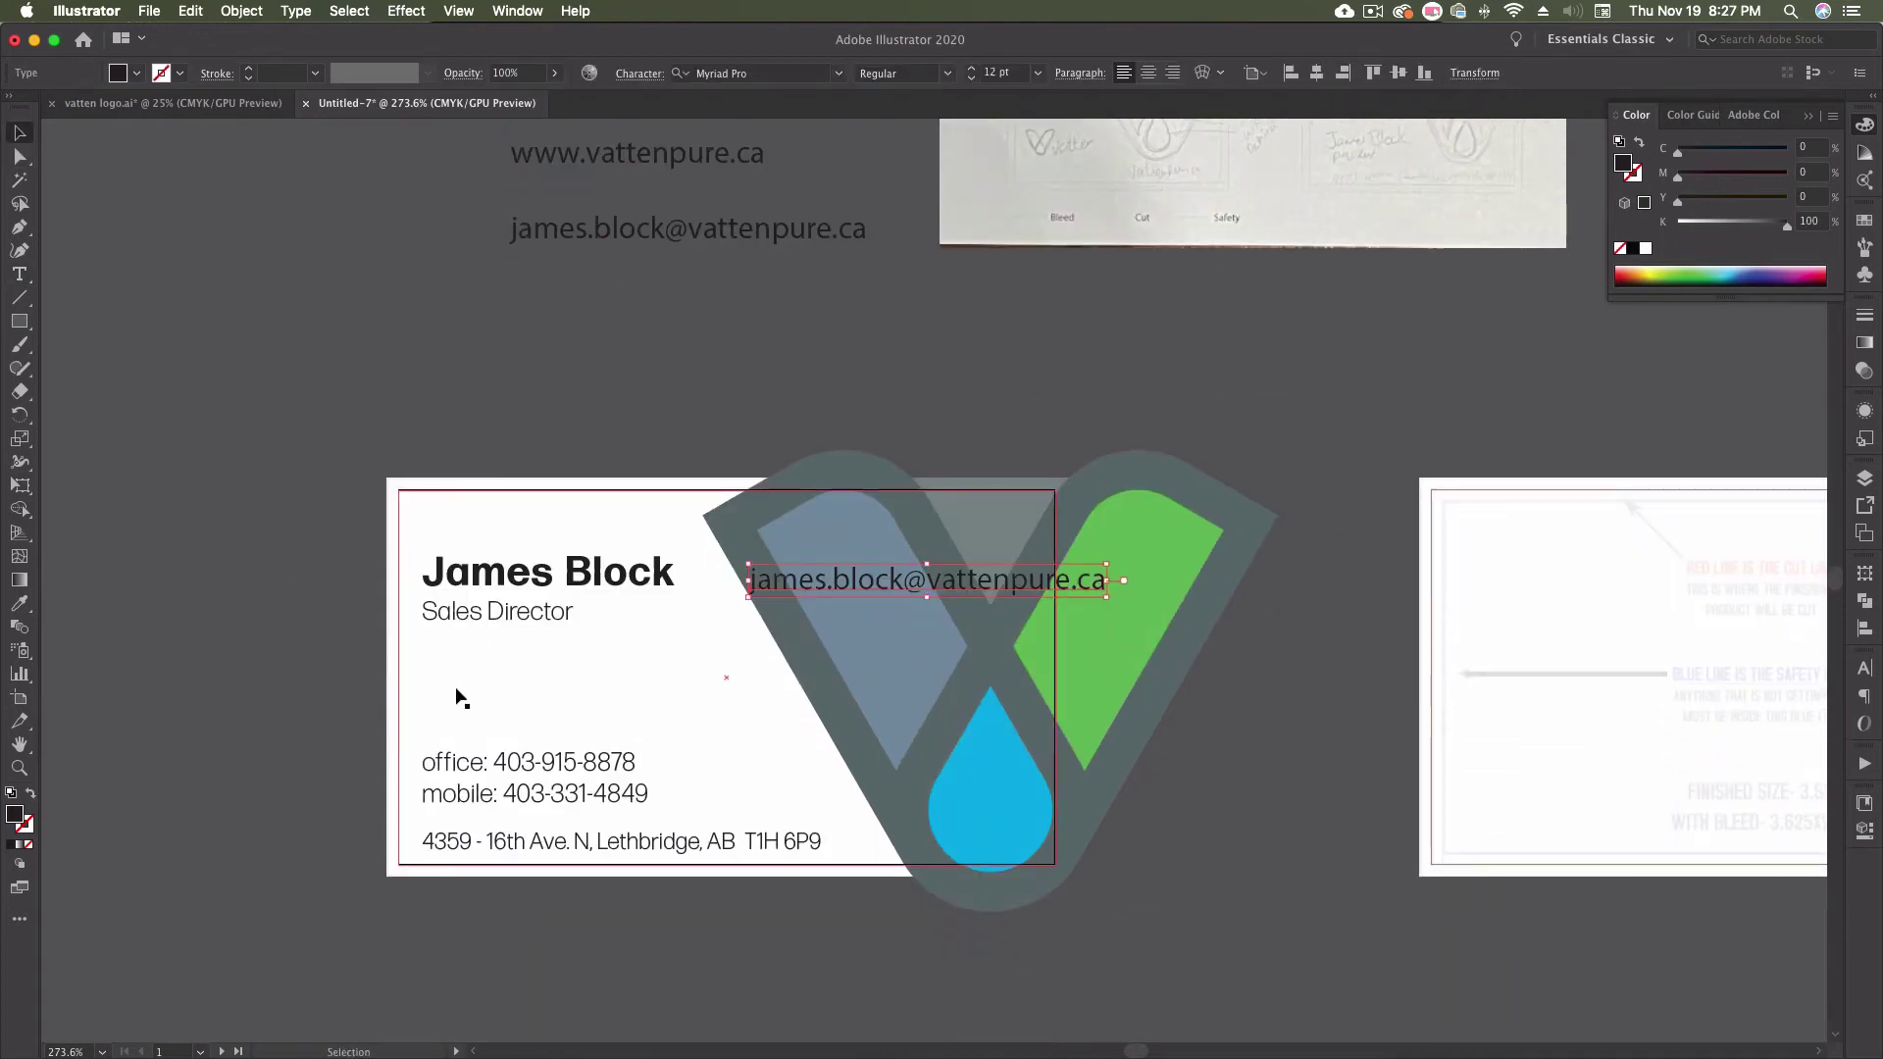
key(i)
click(573, 612)
drag(851, 580, 527, 643)
click(251, 663)
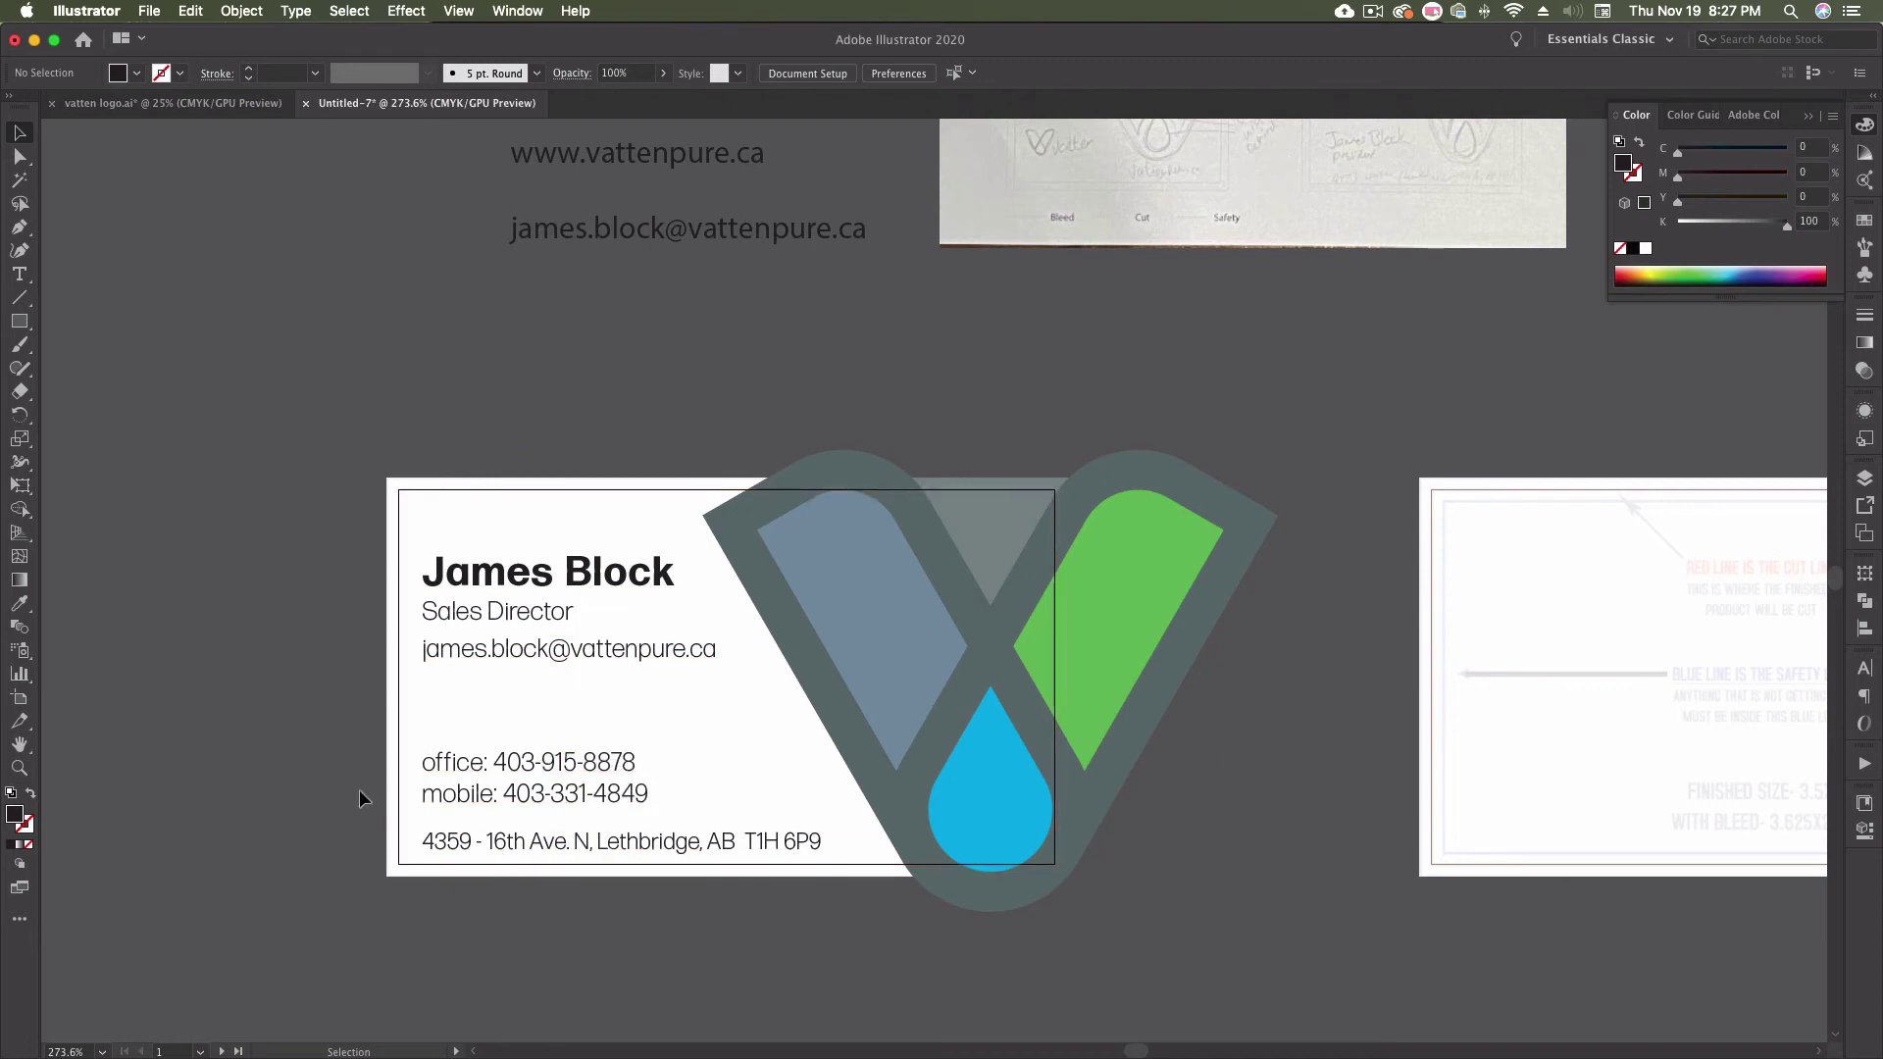
click(520, 610)
shift+click(559, 650)
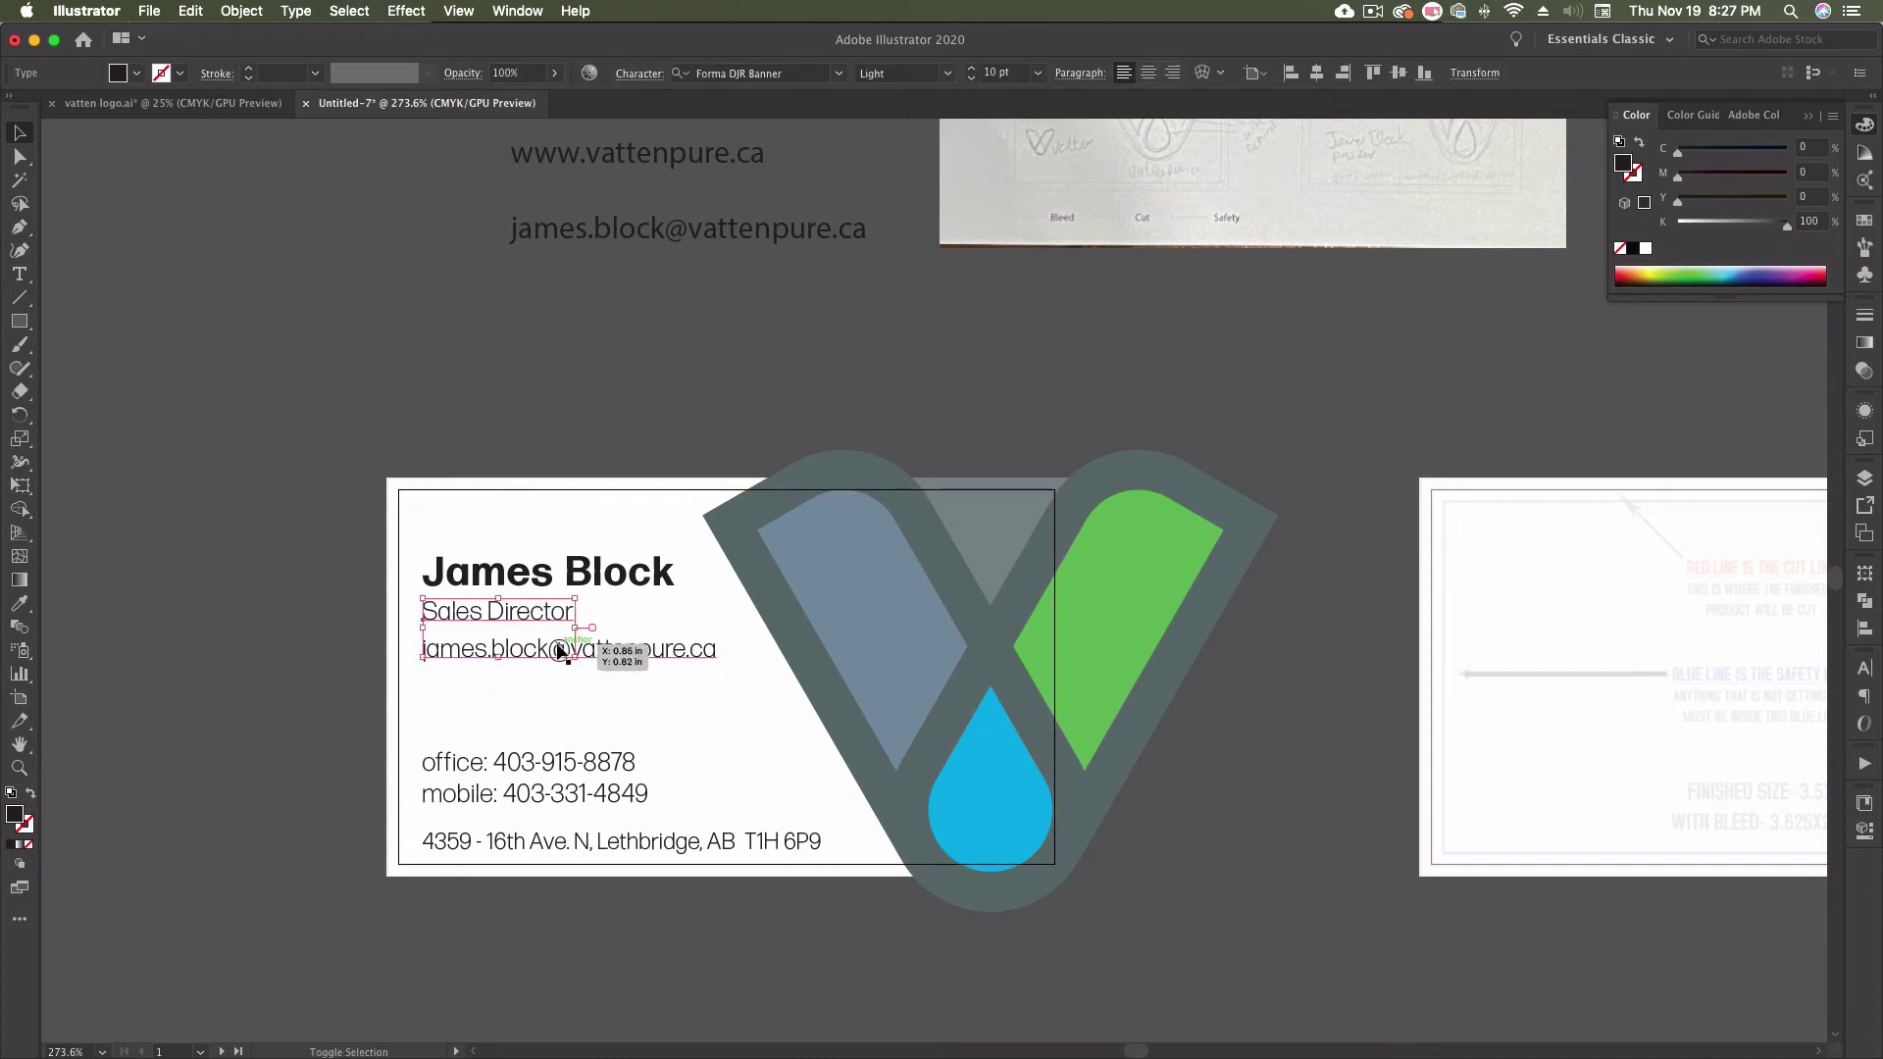
click(303, 748)
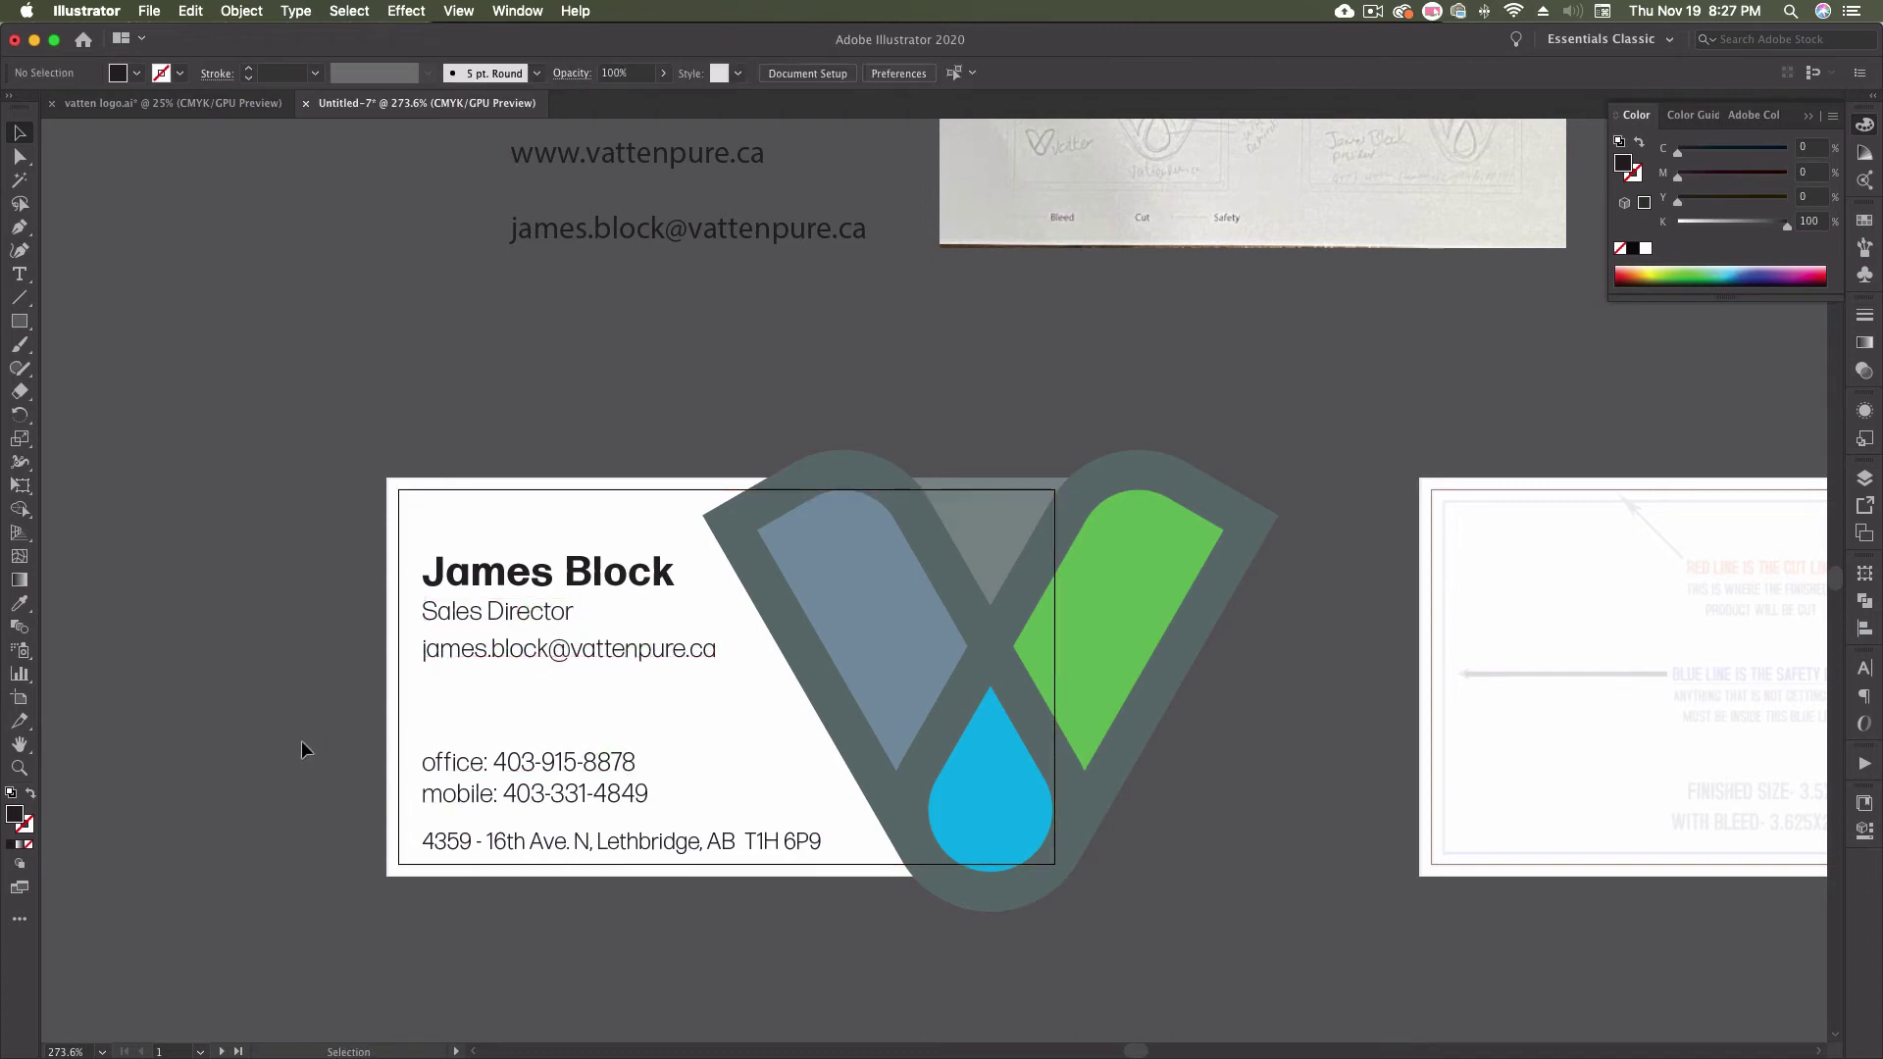
- Set the font size of the e-mail, phone numbers and address line to 9 pt
click(593, 651)
shift+click(610, 761)
shift+click(630, 841)
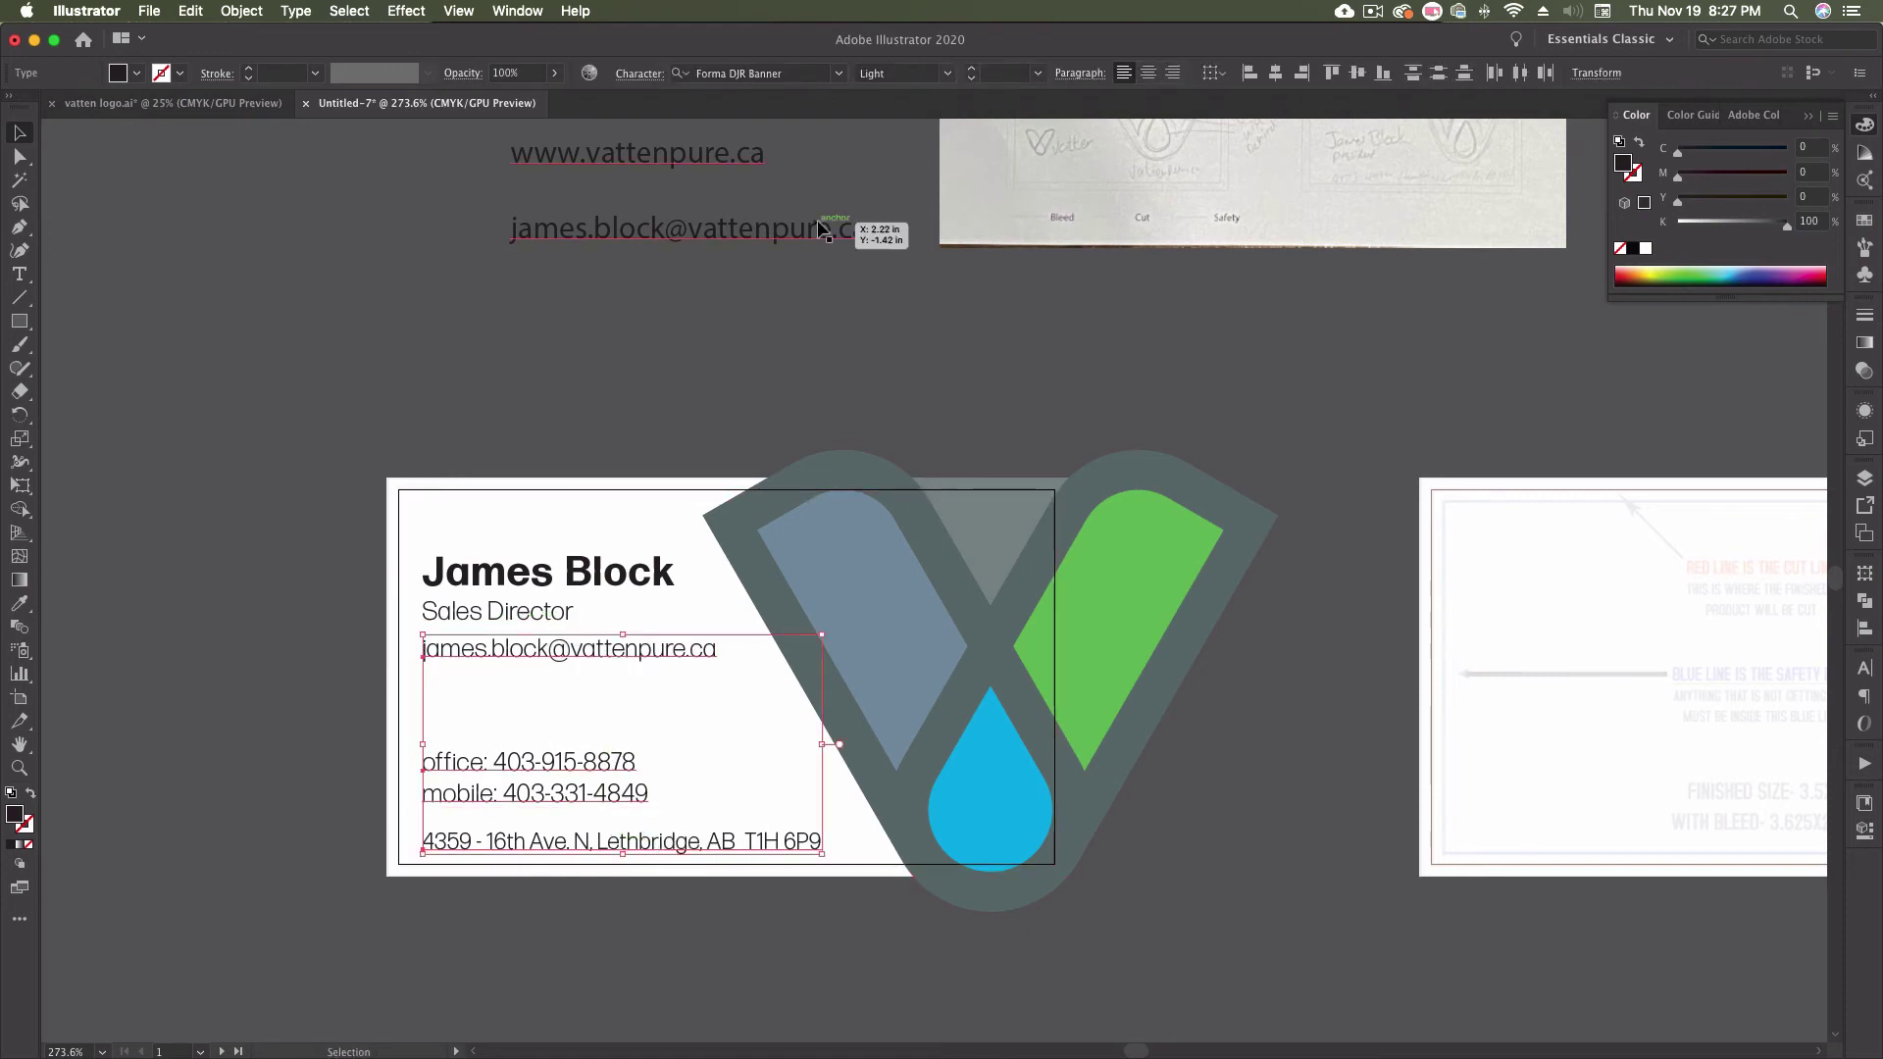
click(971, 79)
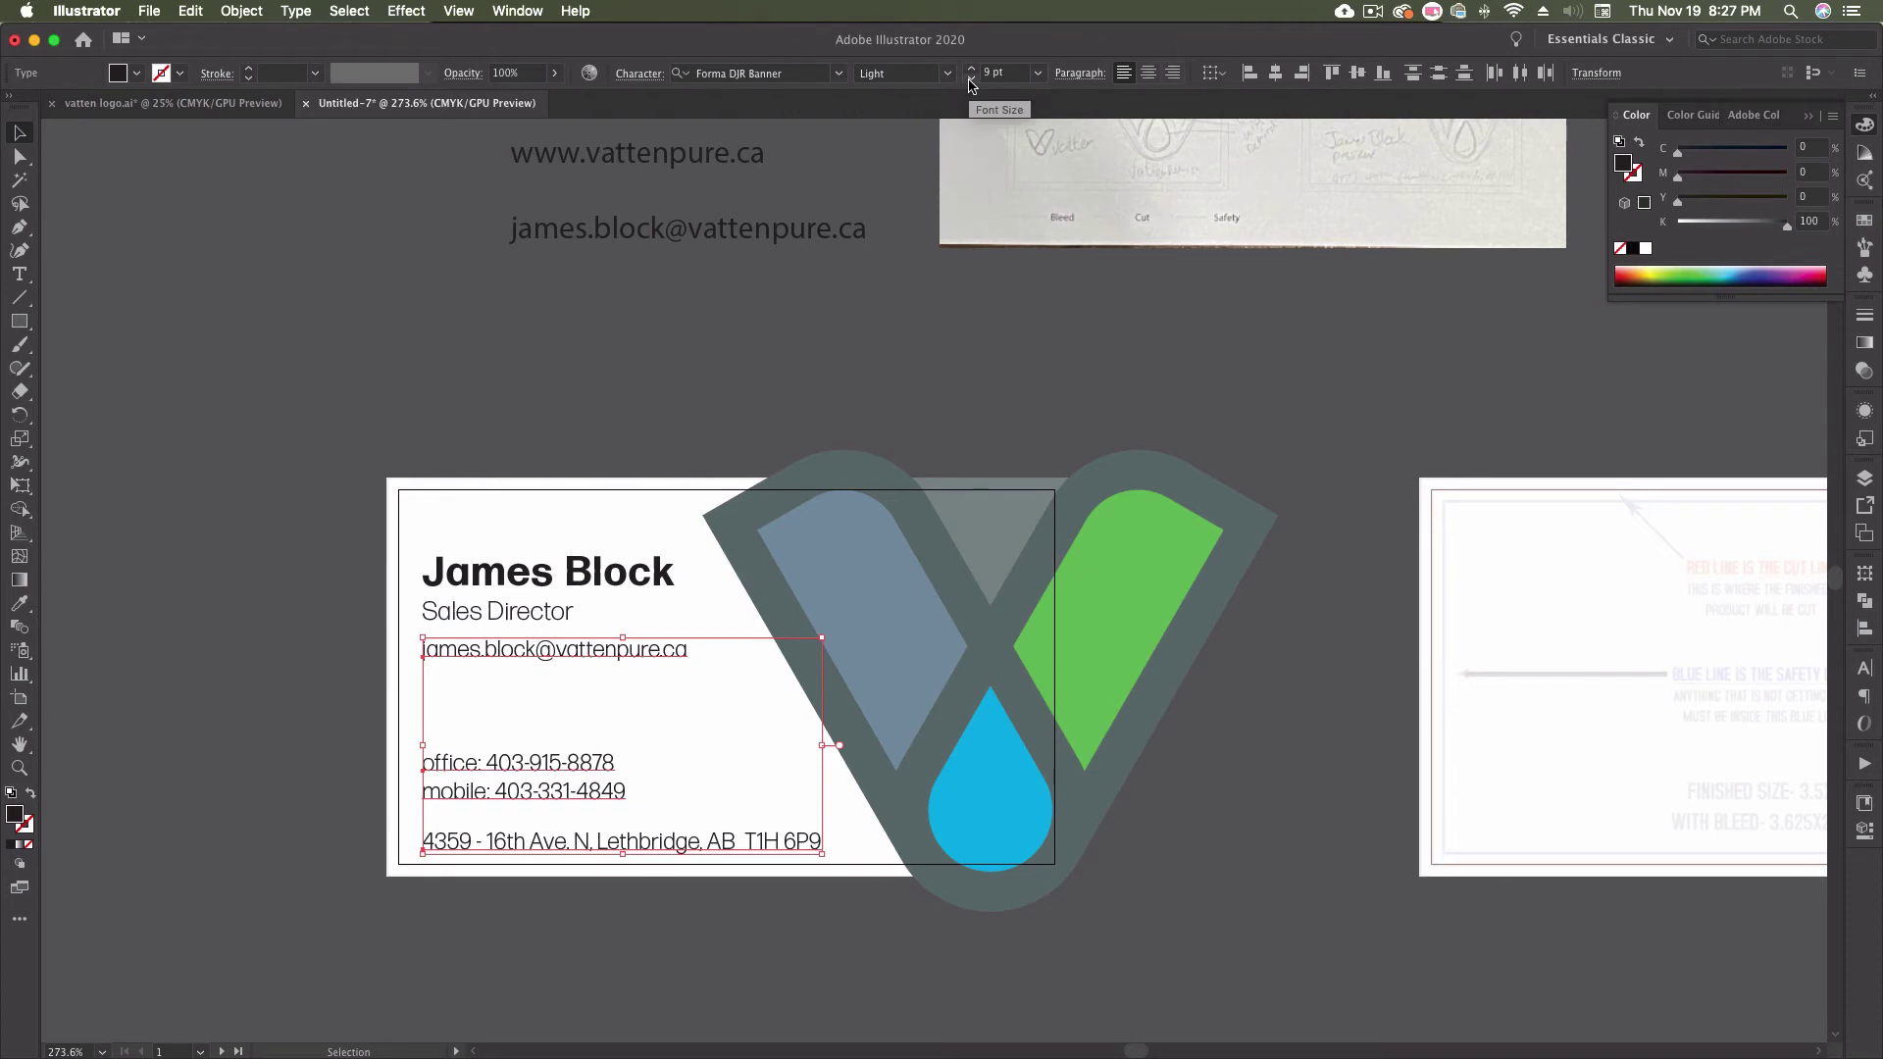
- Try the e-mail, phone numbers and address line one font size smaller and undo that reduction
click(971, 81)
click(618, 351)
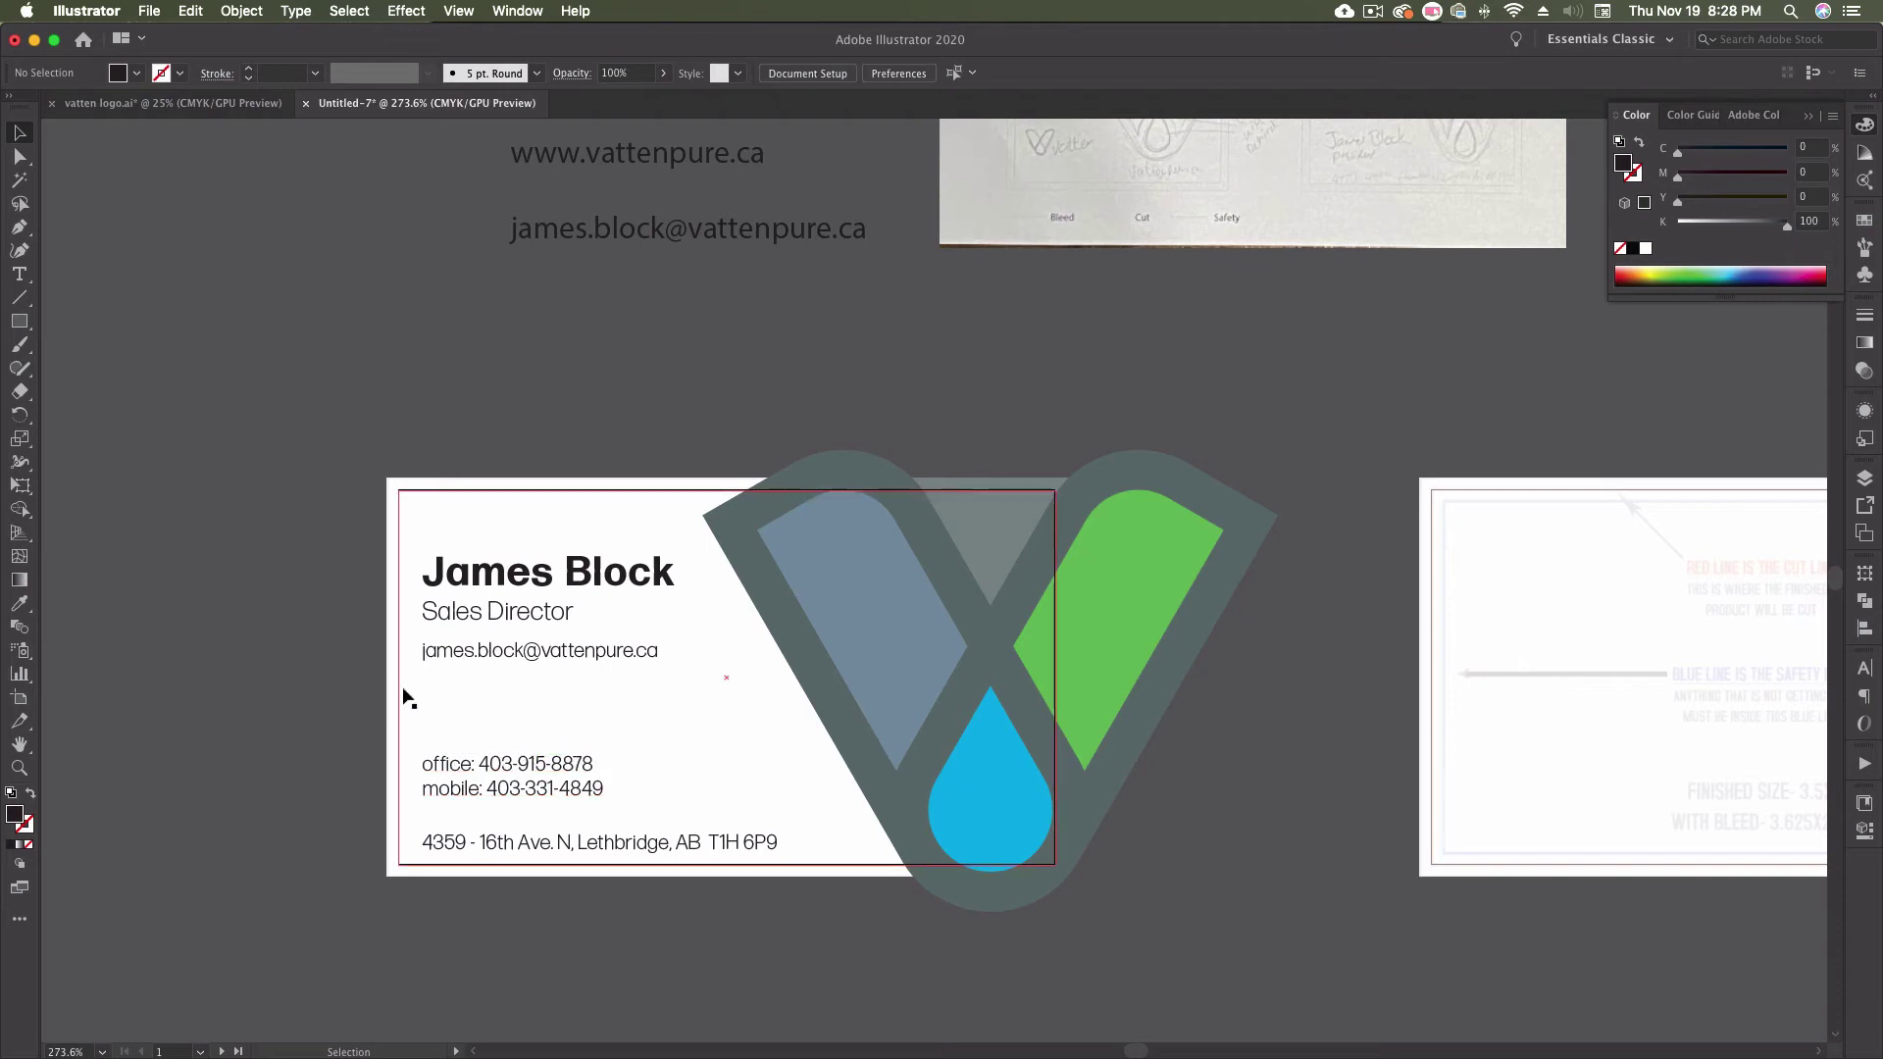
key(super+z)
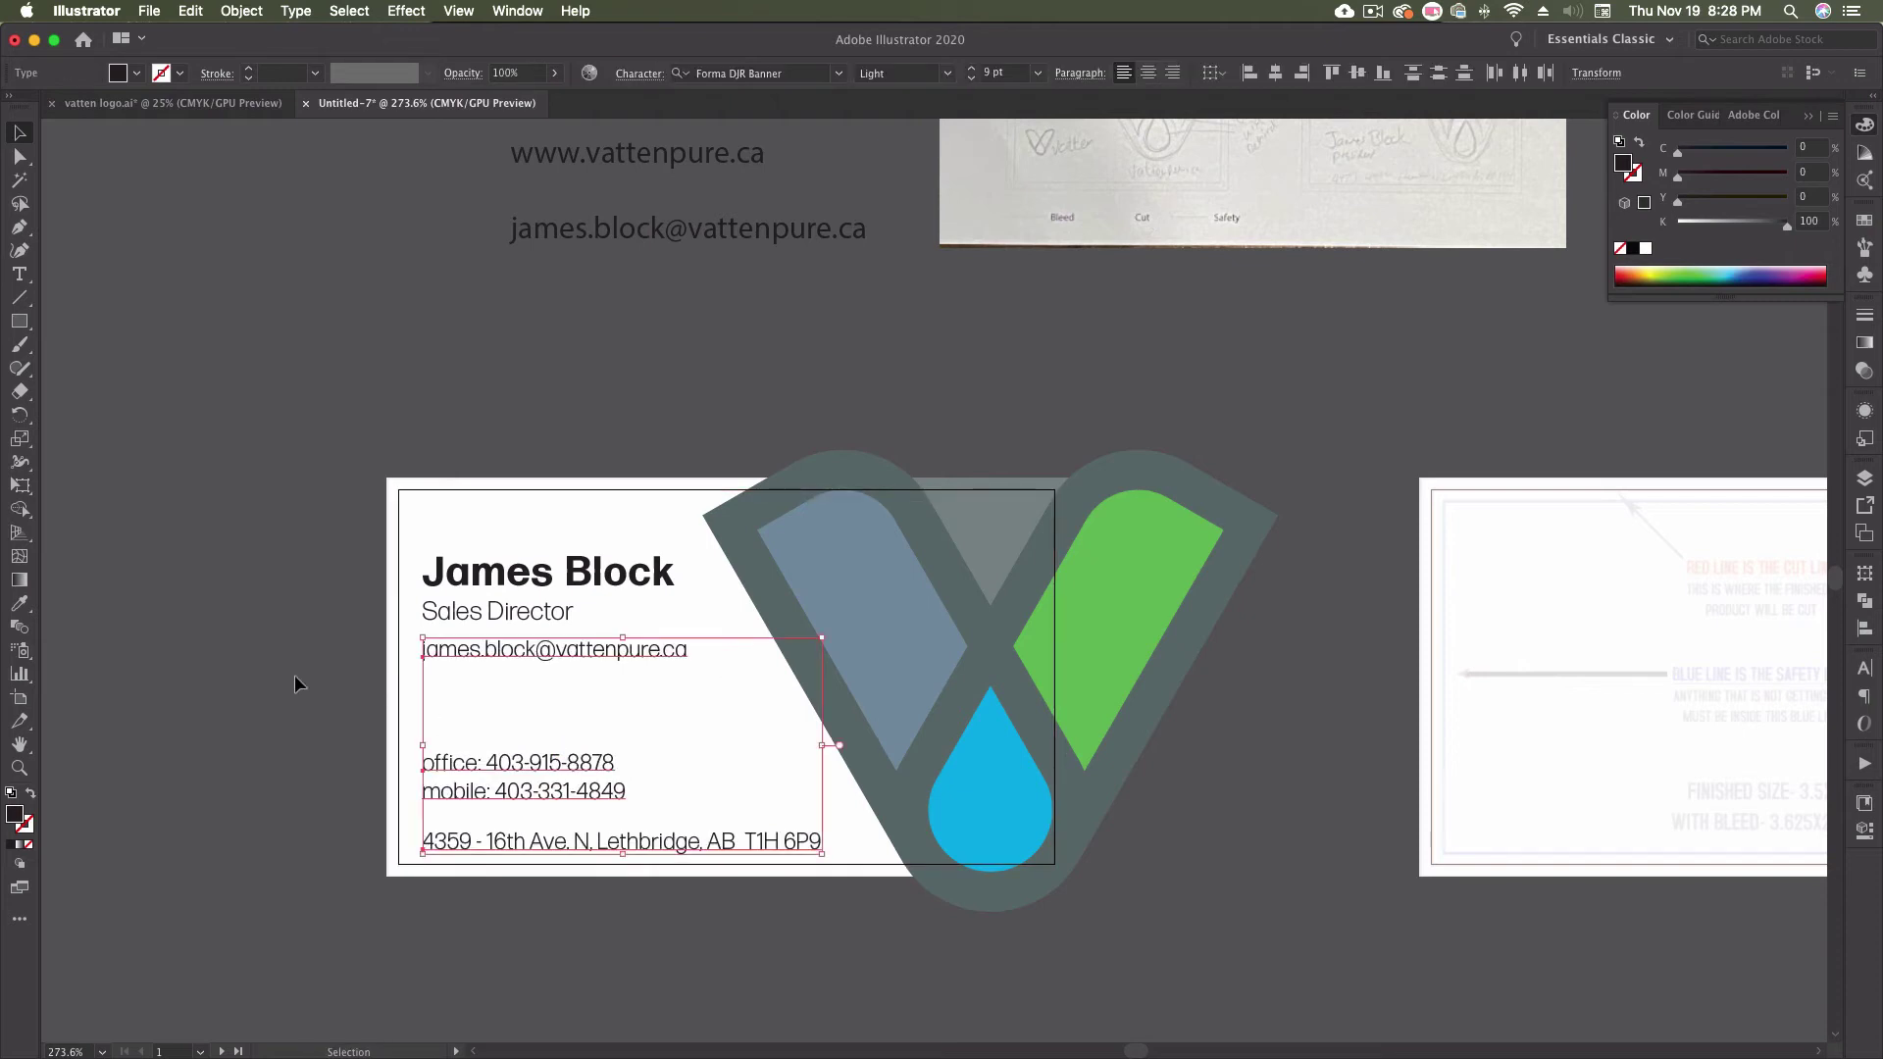
click(300, 626)
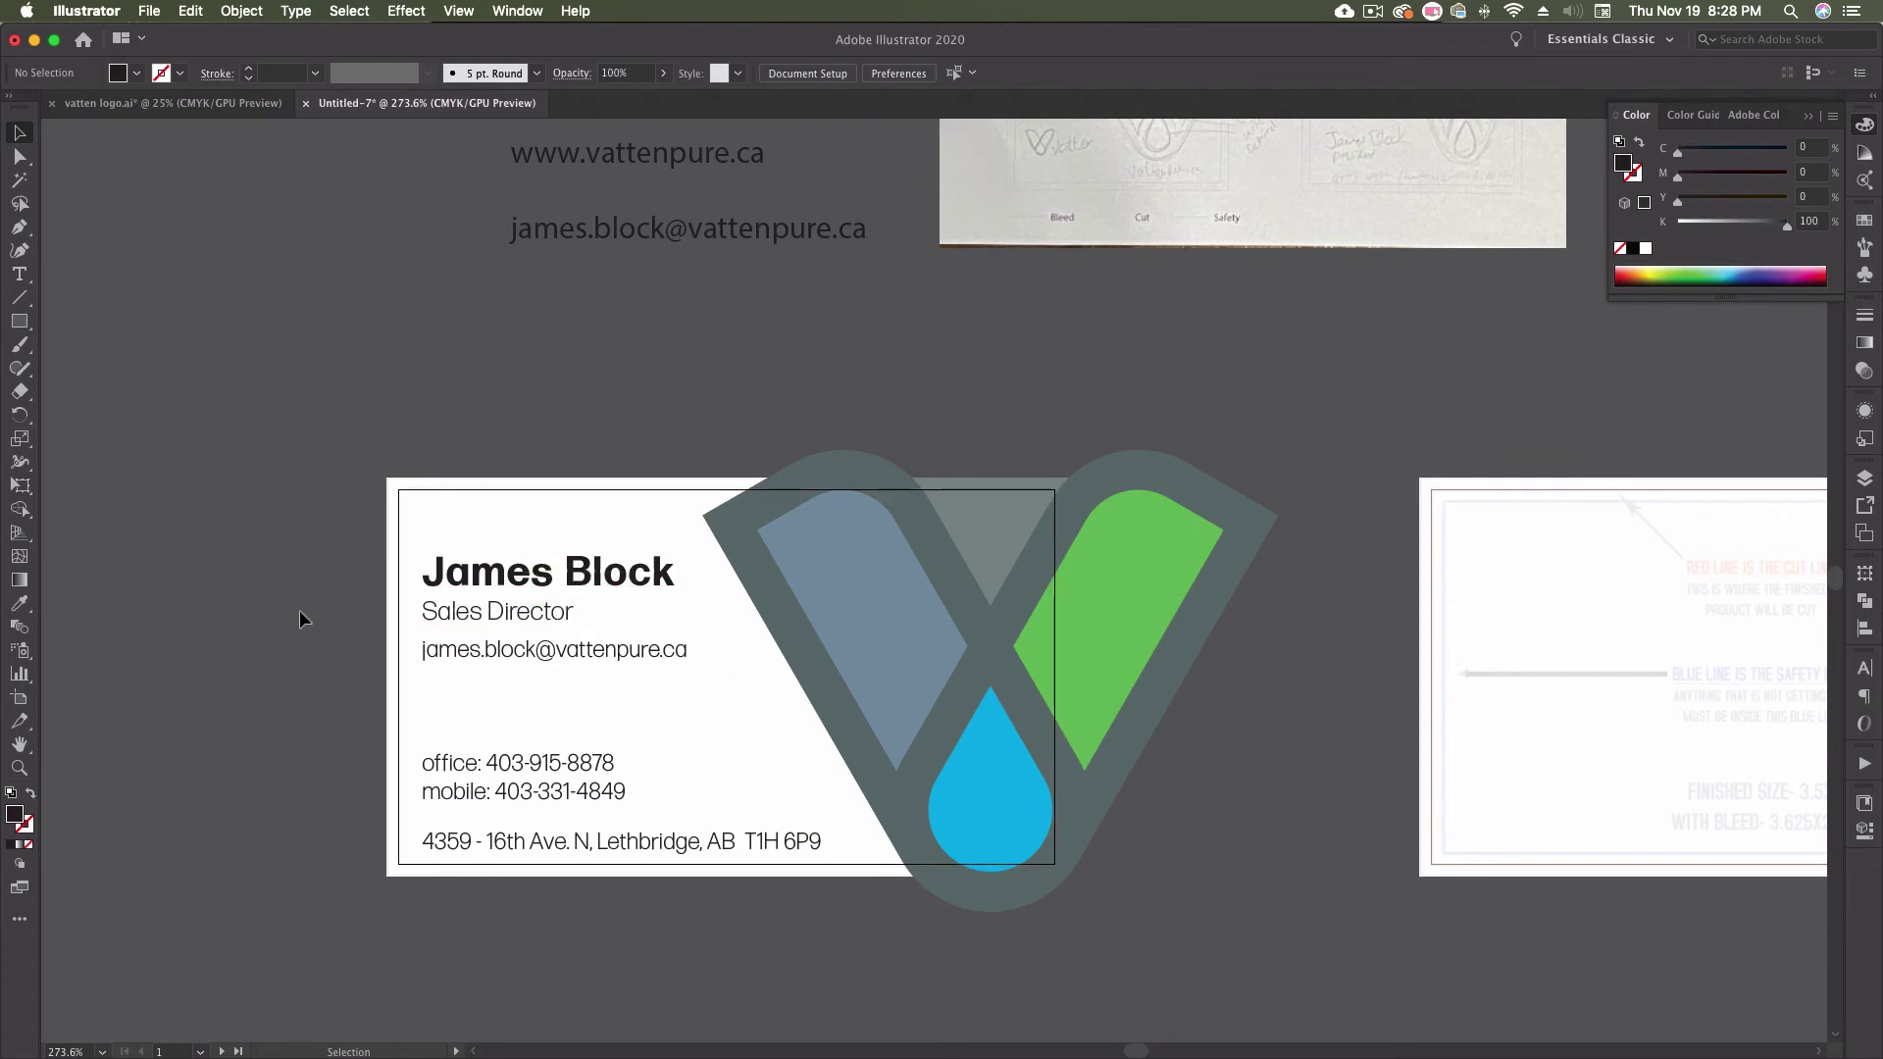
- Recolour the name and the job title with the logo outline's dark grey, PANTONE 5477 U
click(588, 568)
key(i)
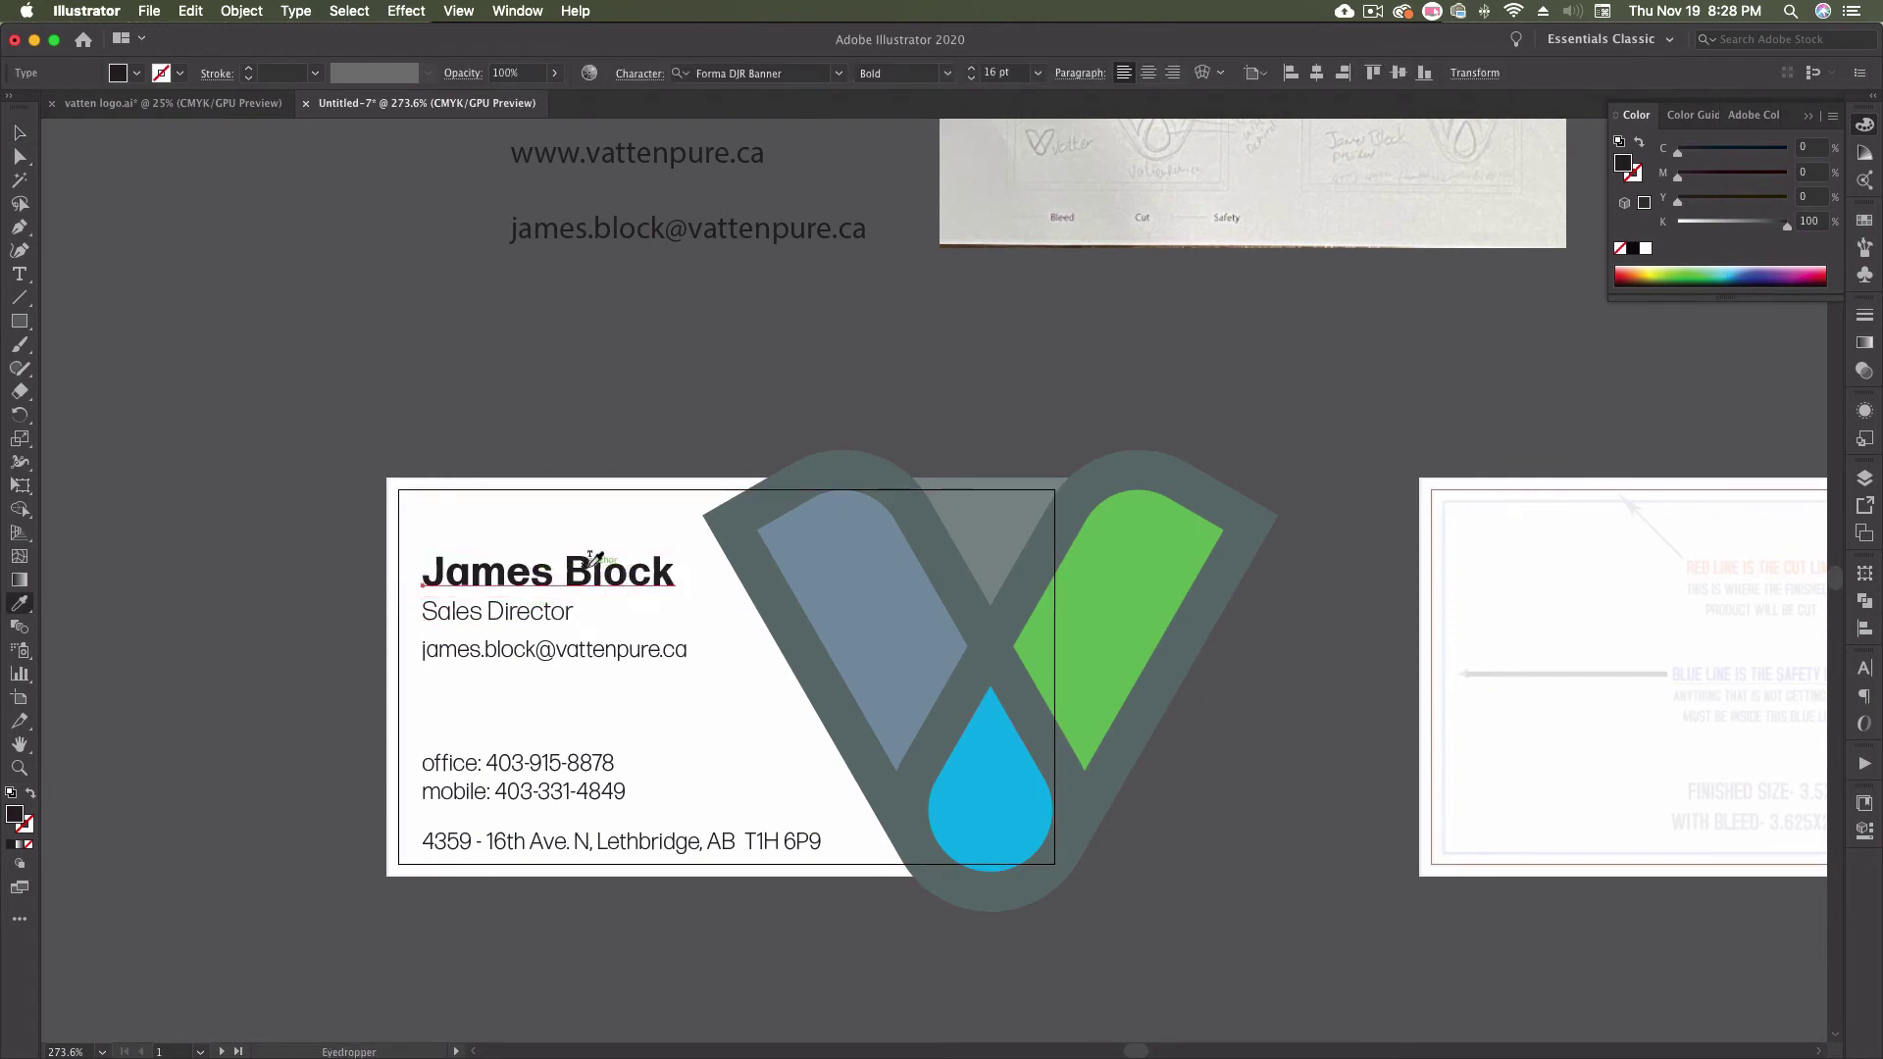
click(799, 495)
click(14, 132)
click(549, 614)
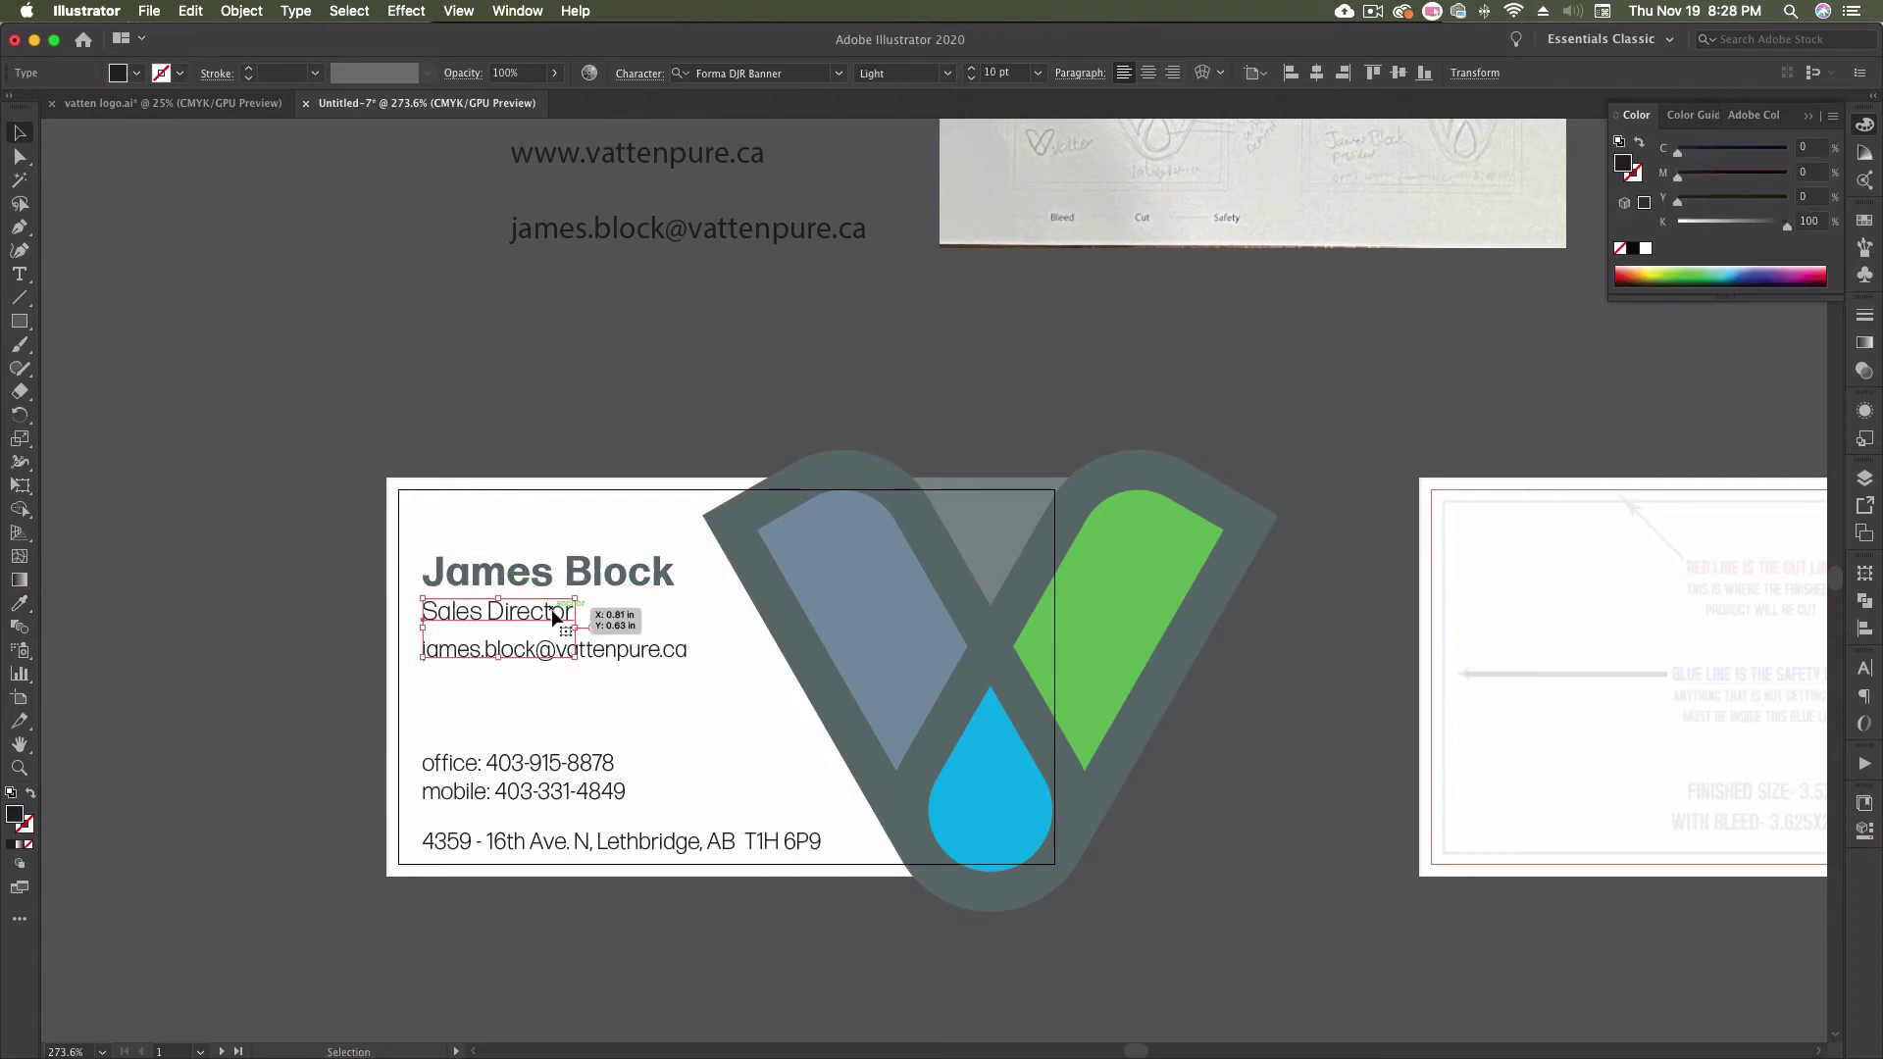
key(i)
click(736, 532)
key(v)
click(320, 647)
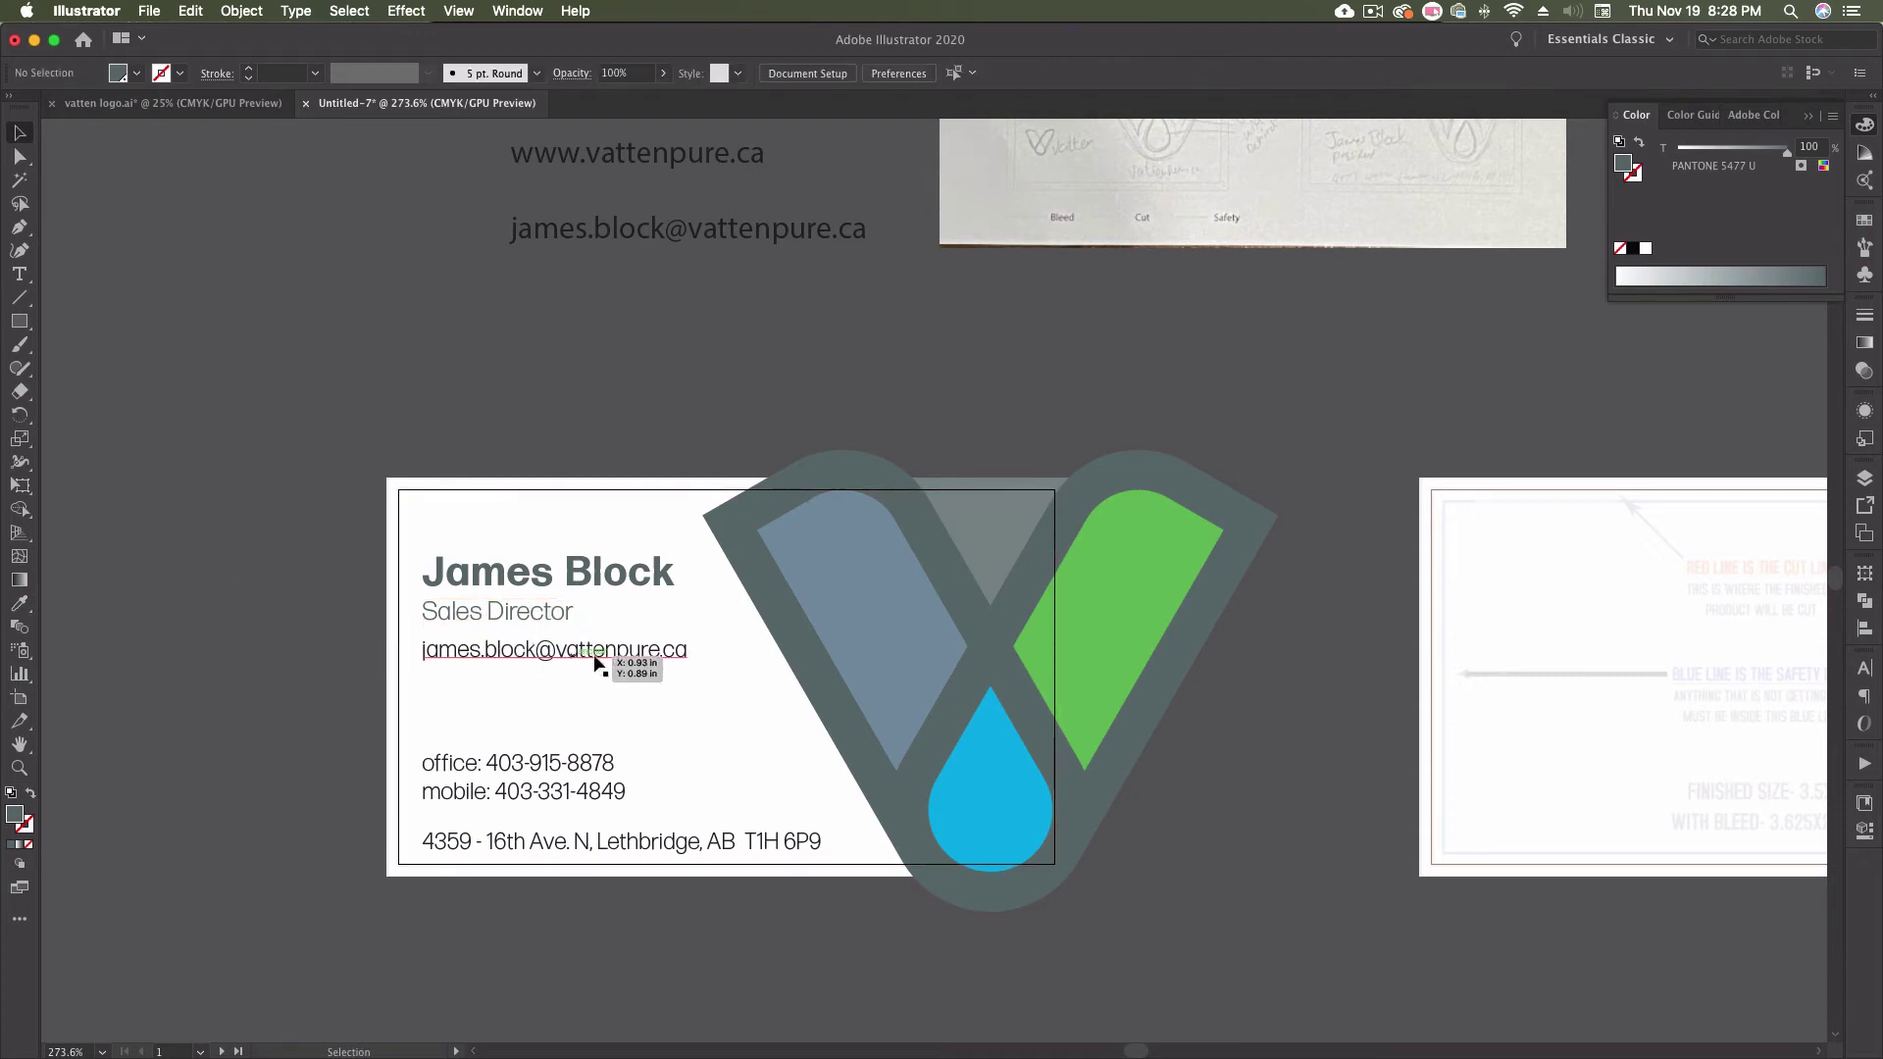
- Recolour the e-mail address with the green of the large V logo, PANTONE 7488 U
click(620, 652)
key(i)
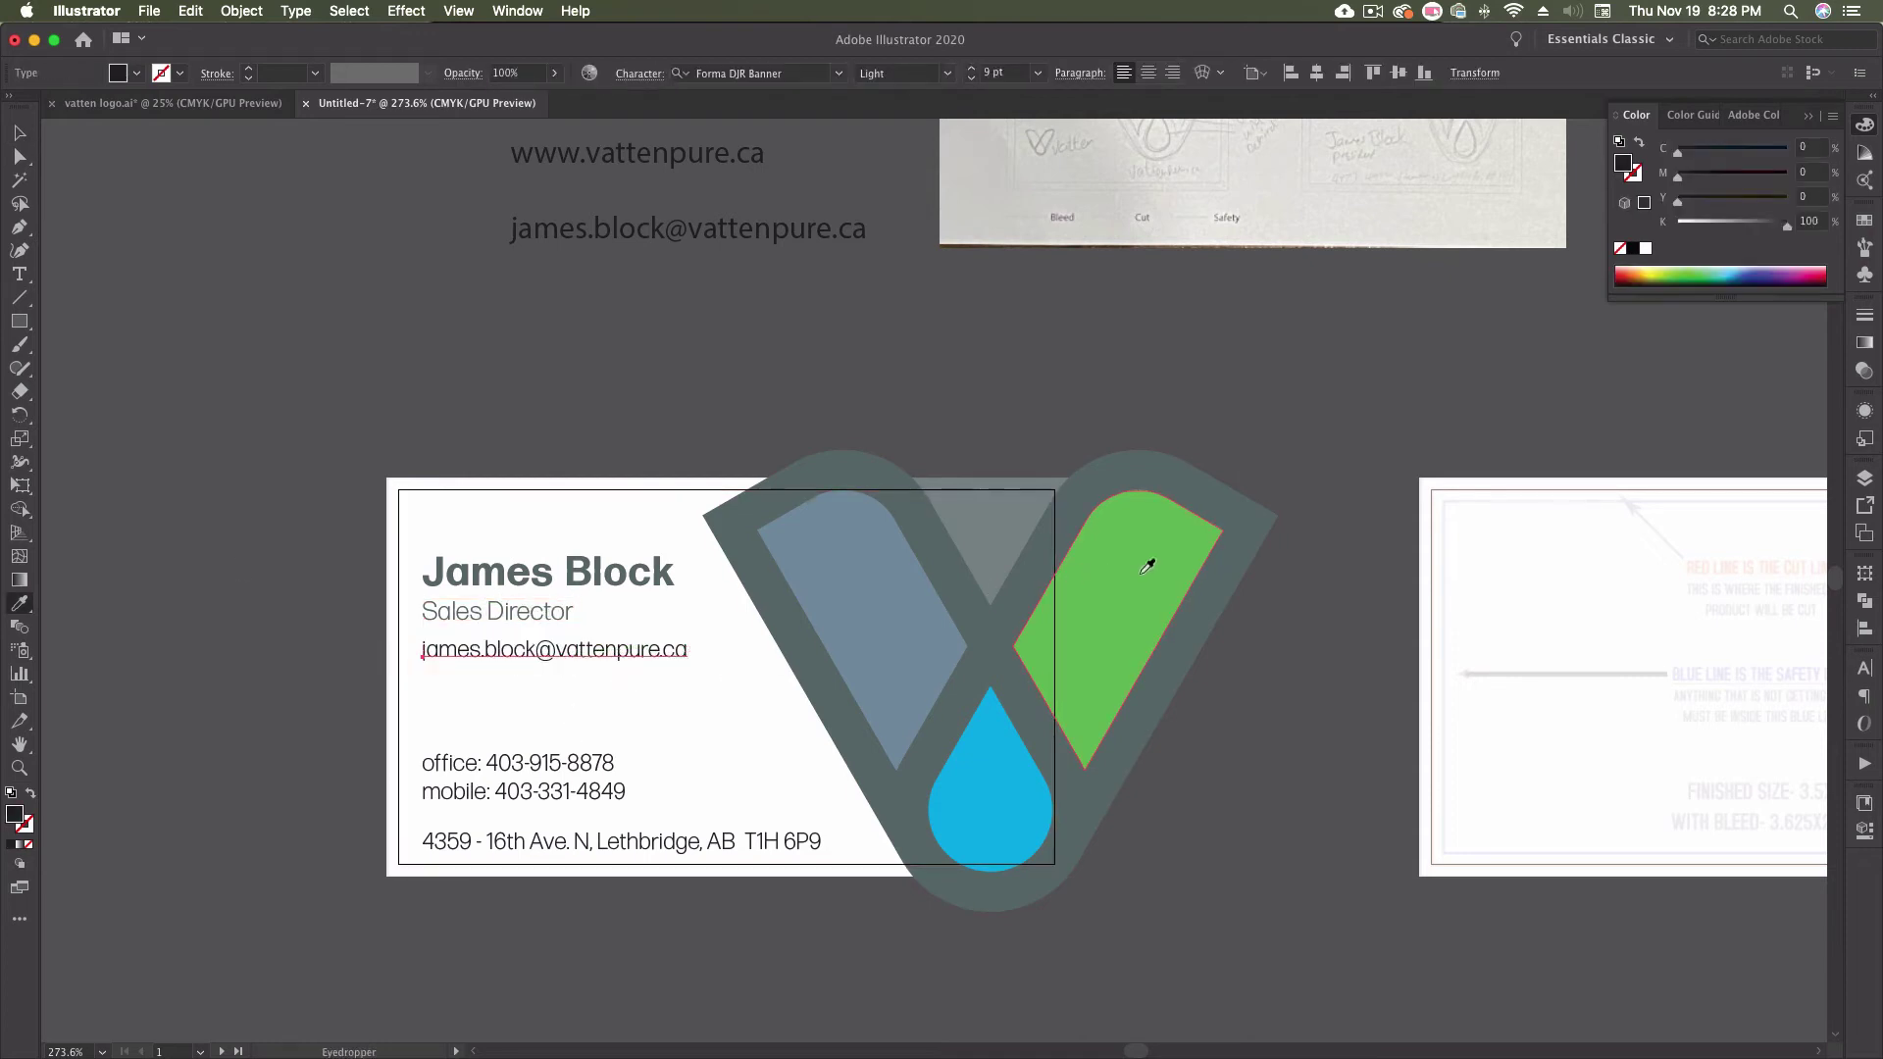
click(1151, 555)
key(v)
click(325, 618)
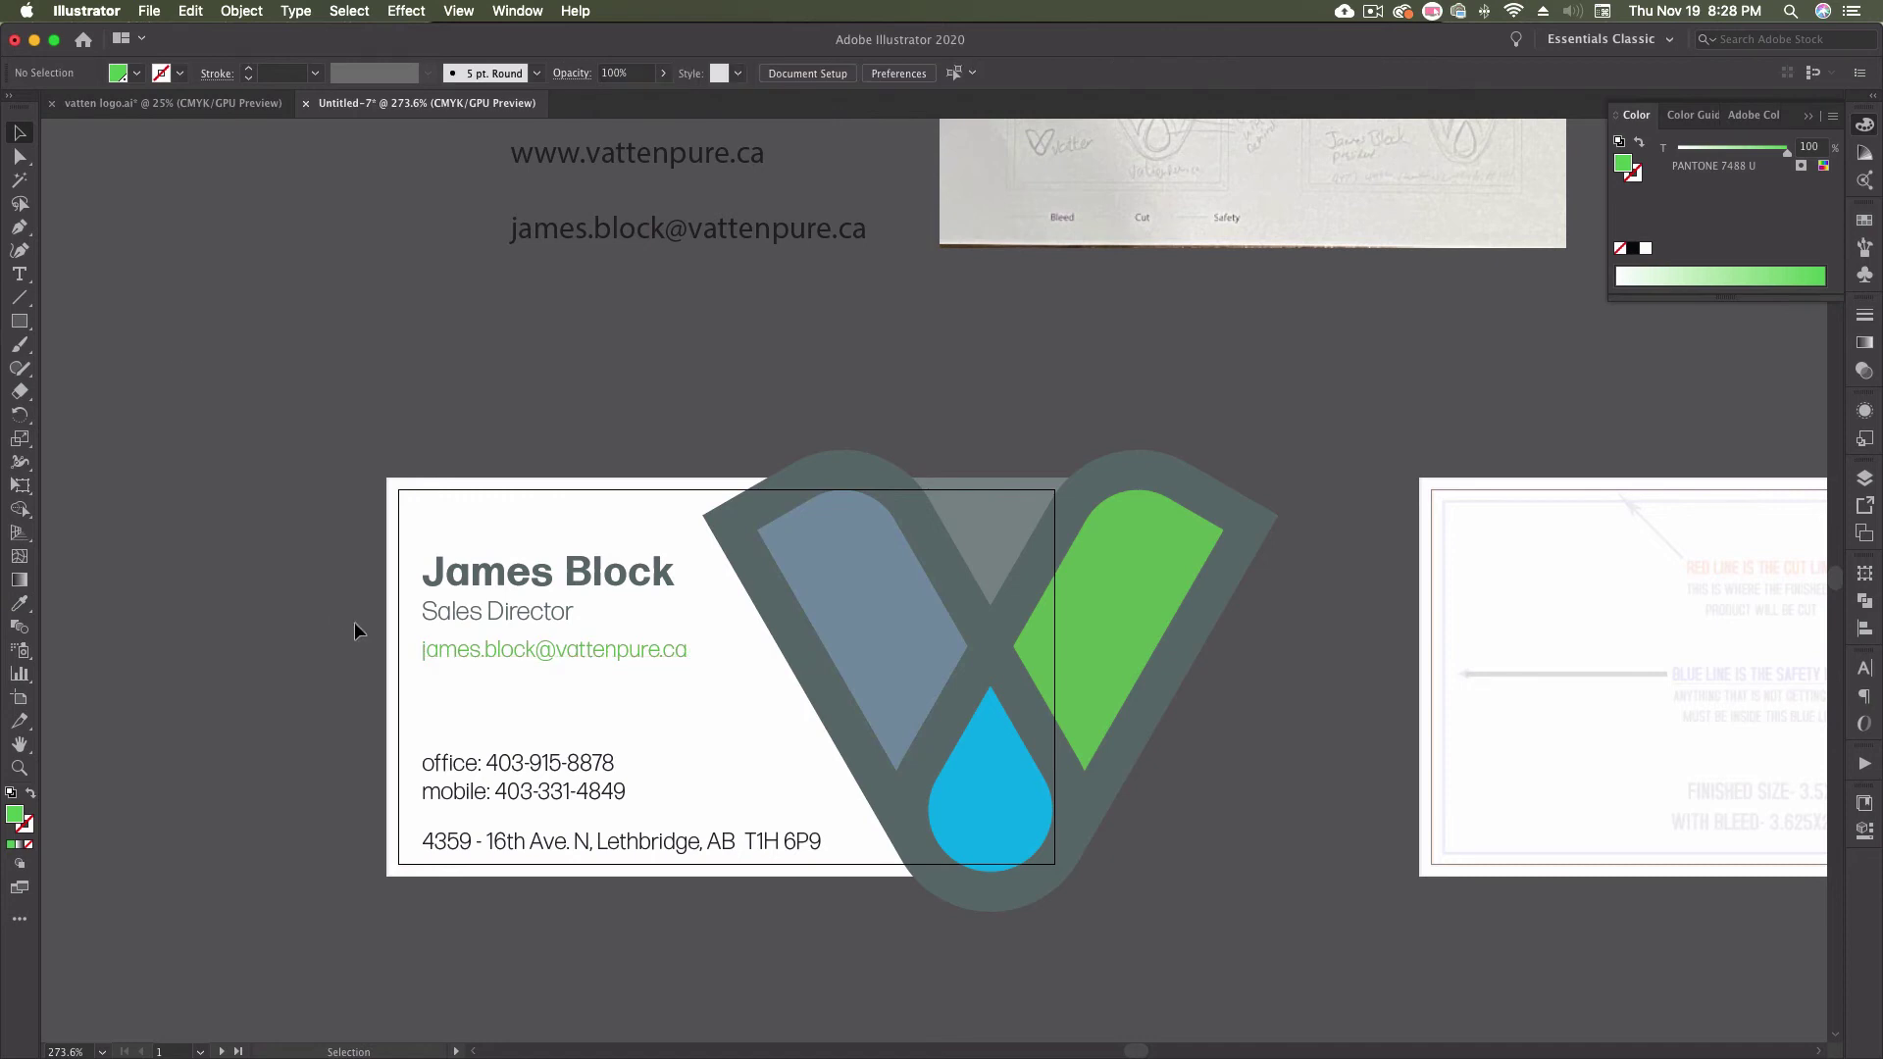
drag(601, 652, 595, 663)
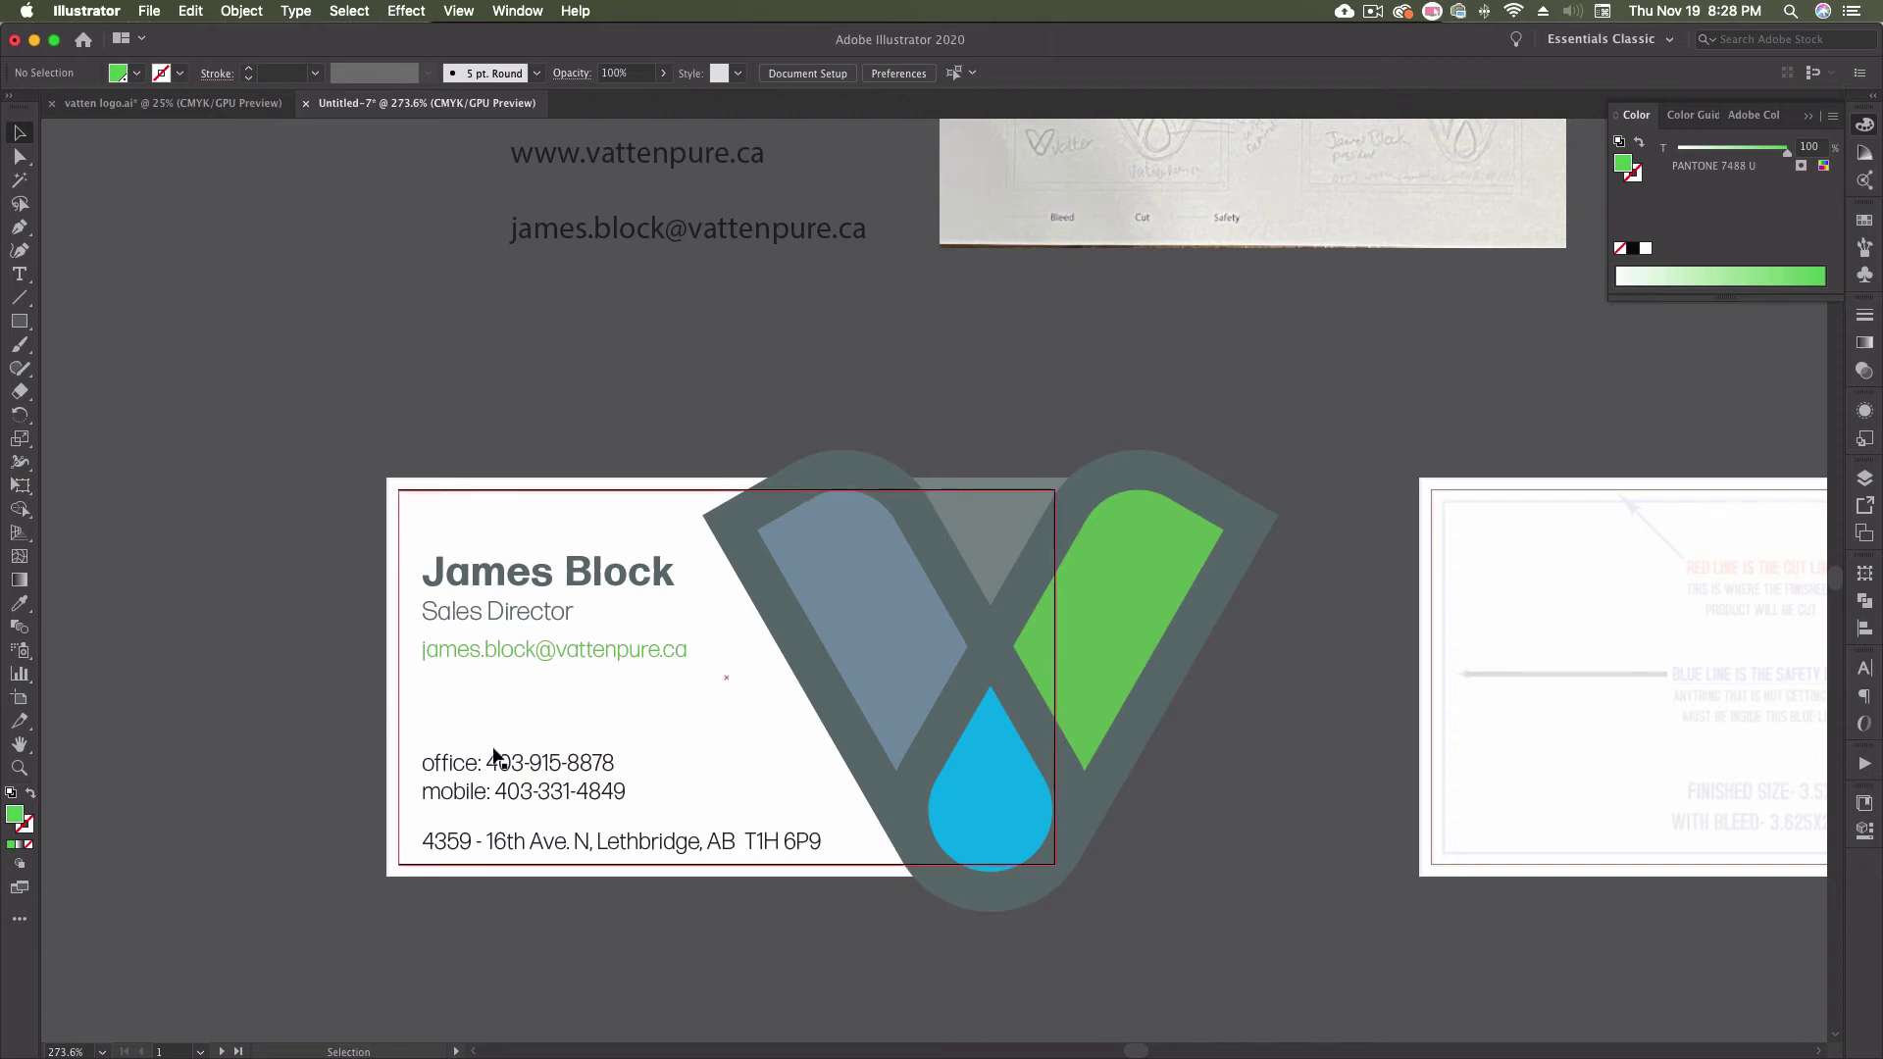
- Recolour the office and mobile phone numbers with the logo outline's dark grey, PANTONE 5477 U
click(527, 773)
key(i)
click(751, 524)
click(19, 132)
click(404, 276)
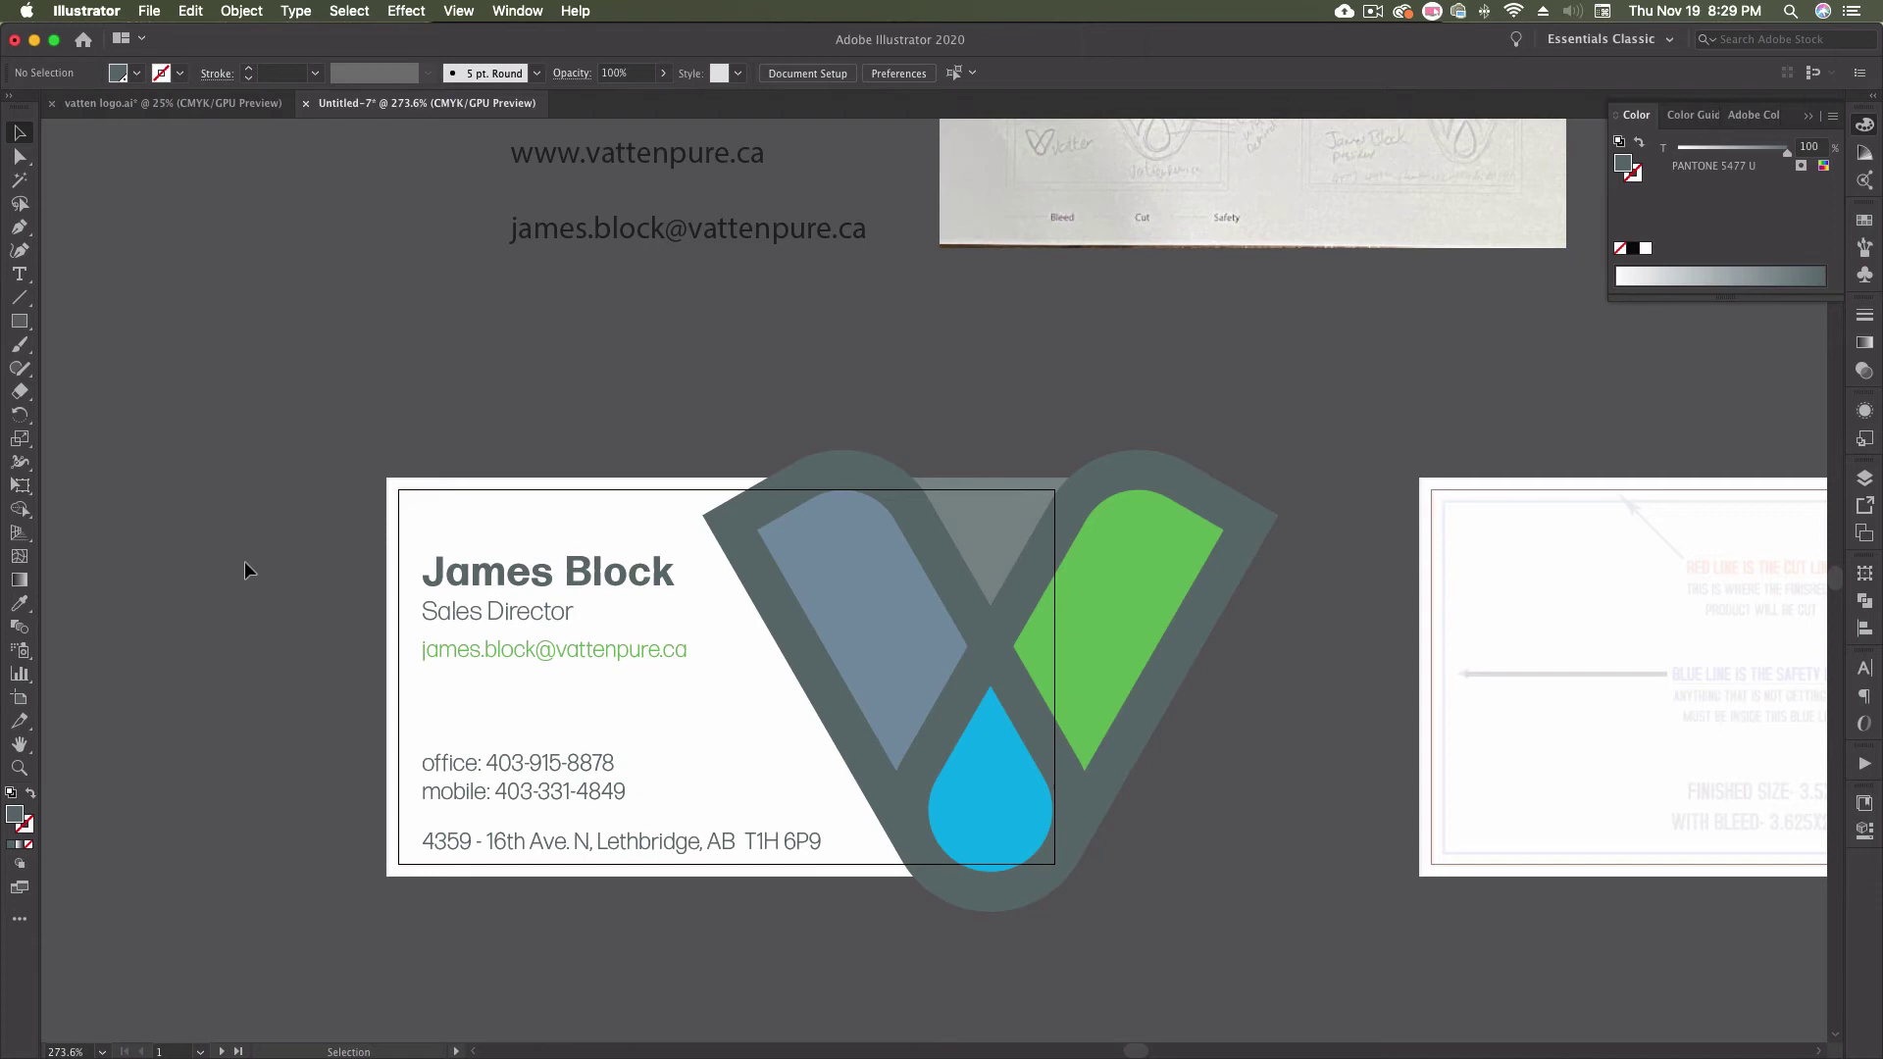
- Copy the 80% PANTONE 5477 U grey background rectangle onto the second card and stretch it to cover the full bleed area
drag(914, 397, 478, 371)
scroll(504, 367, up, 5)
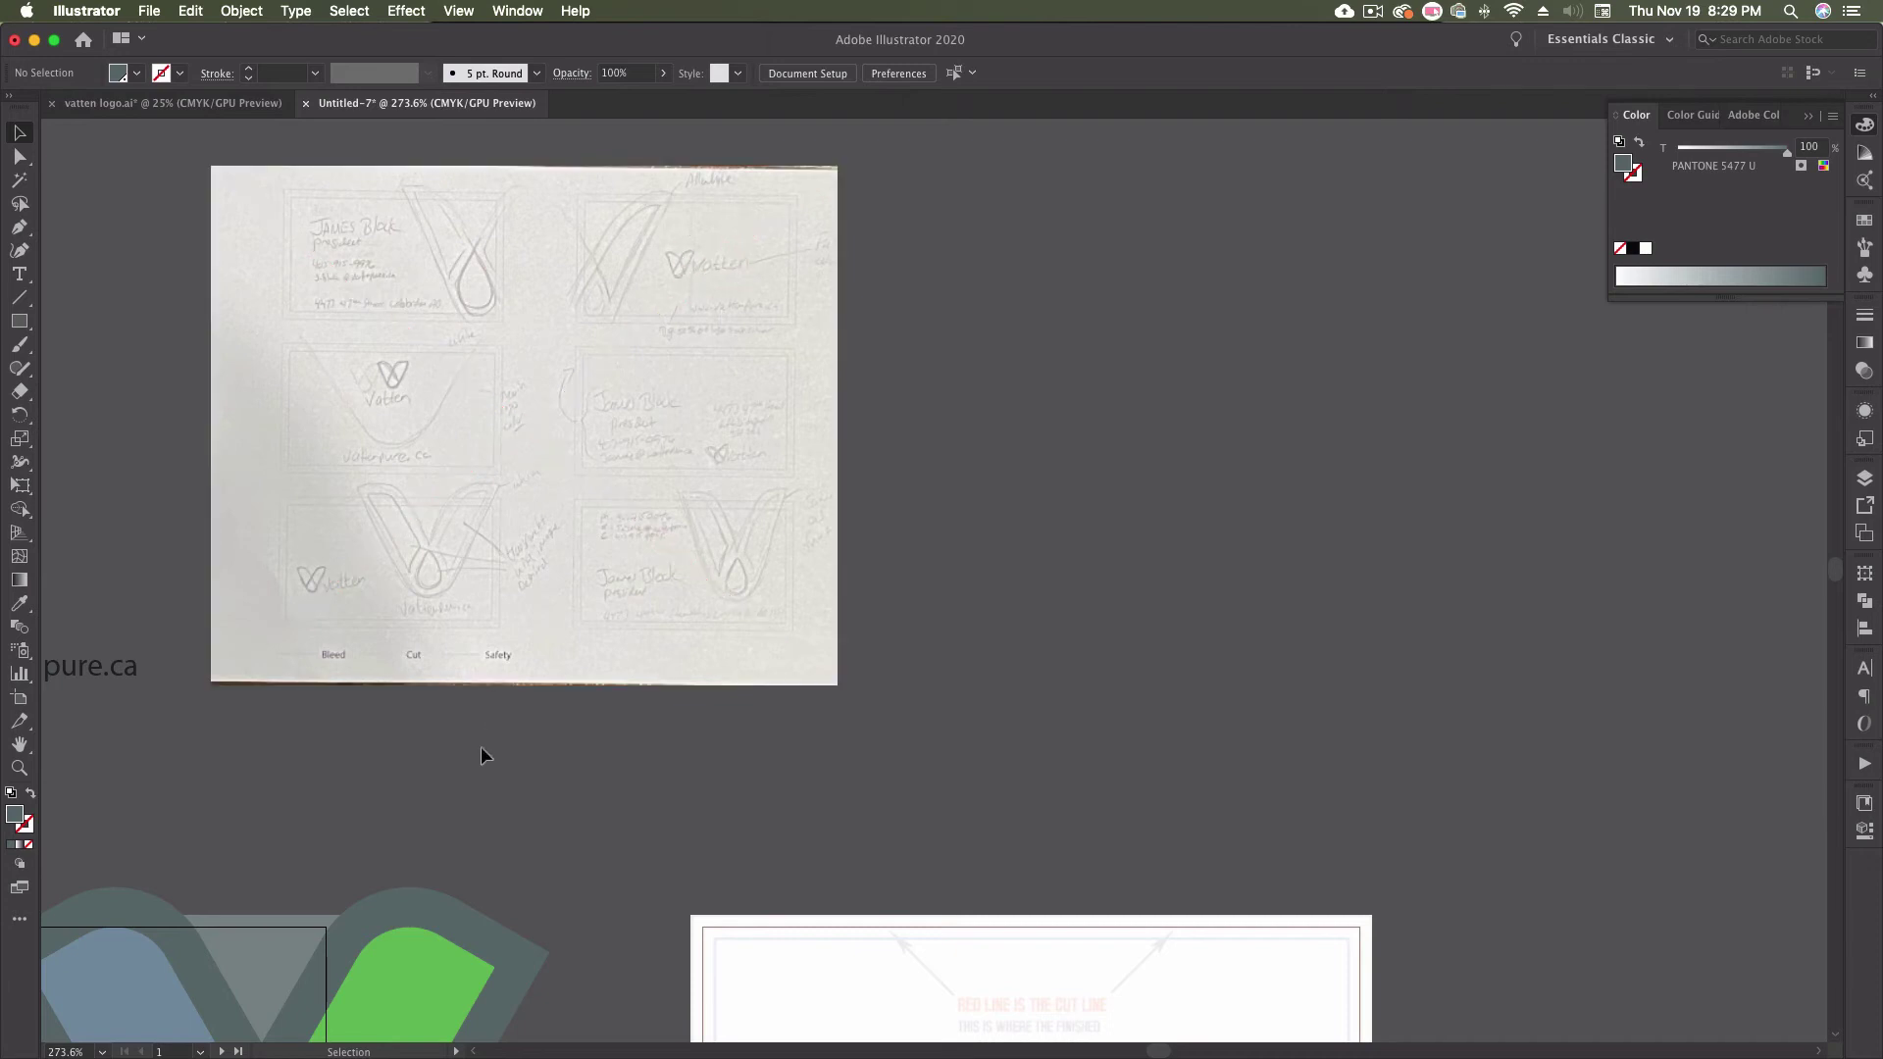
scroll(361, 804, down, 8)
scroll(361, 804, left, 3)
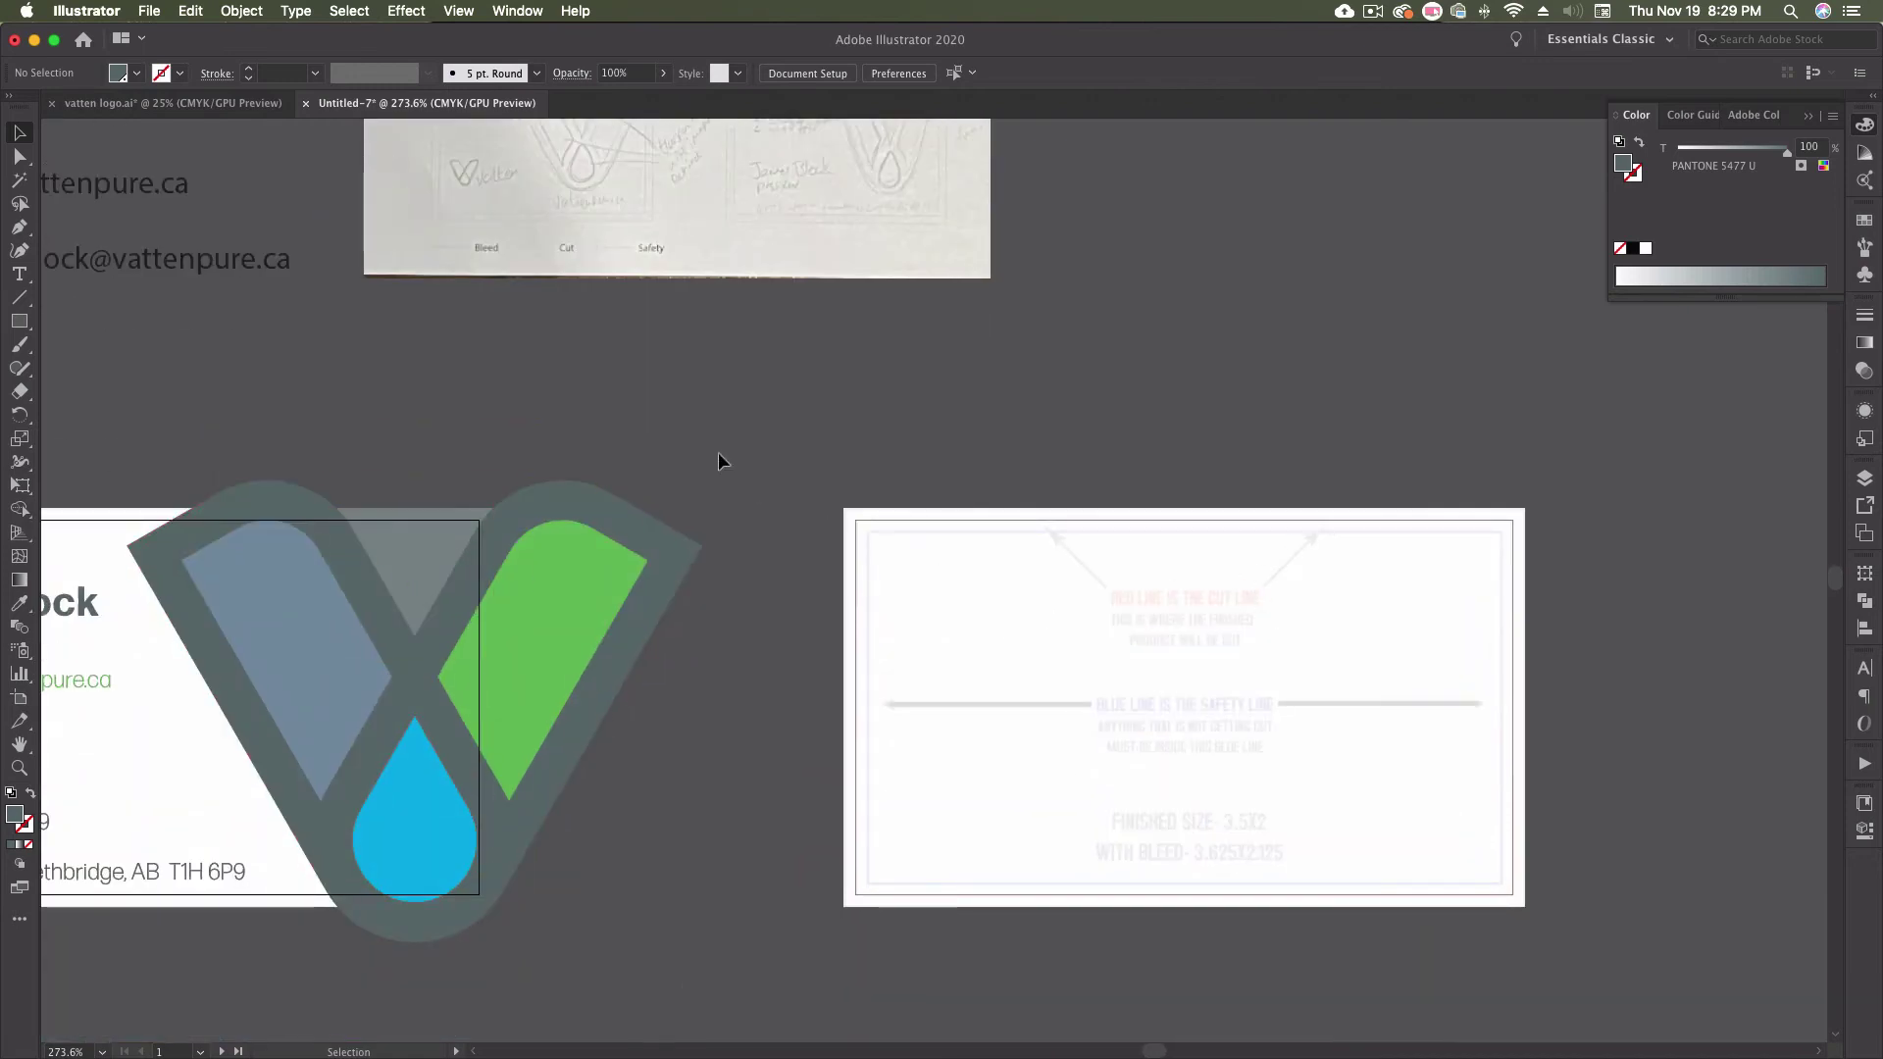
click(402, 574)
drag(416, 554, 1525, 585)
drag(1183, 660, 1169, 904)
click(727, 750)
drag(728, 750, 841, 684)
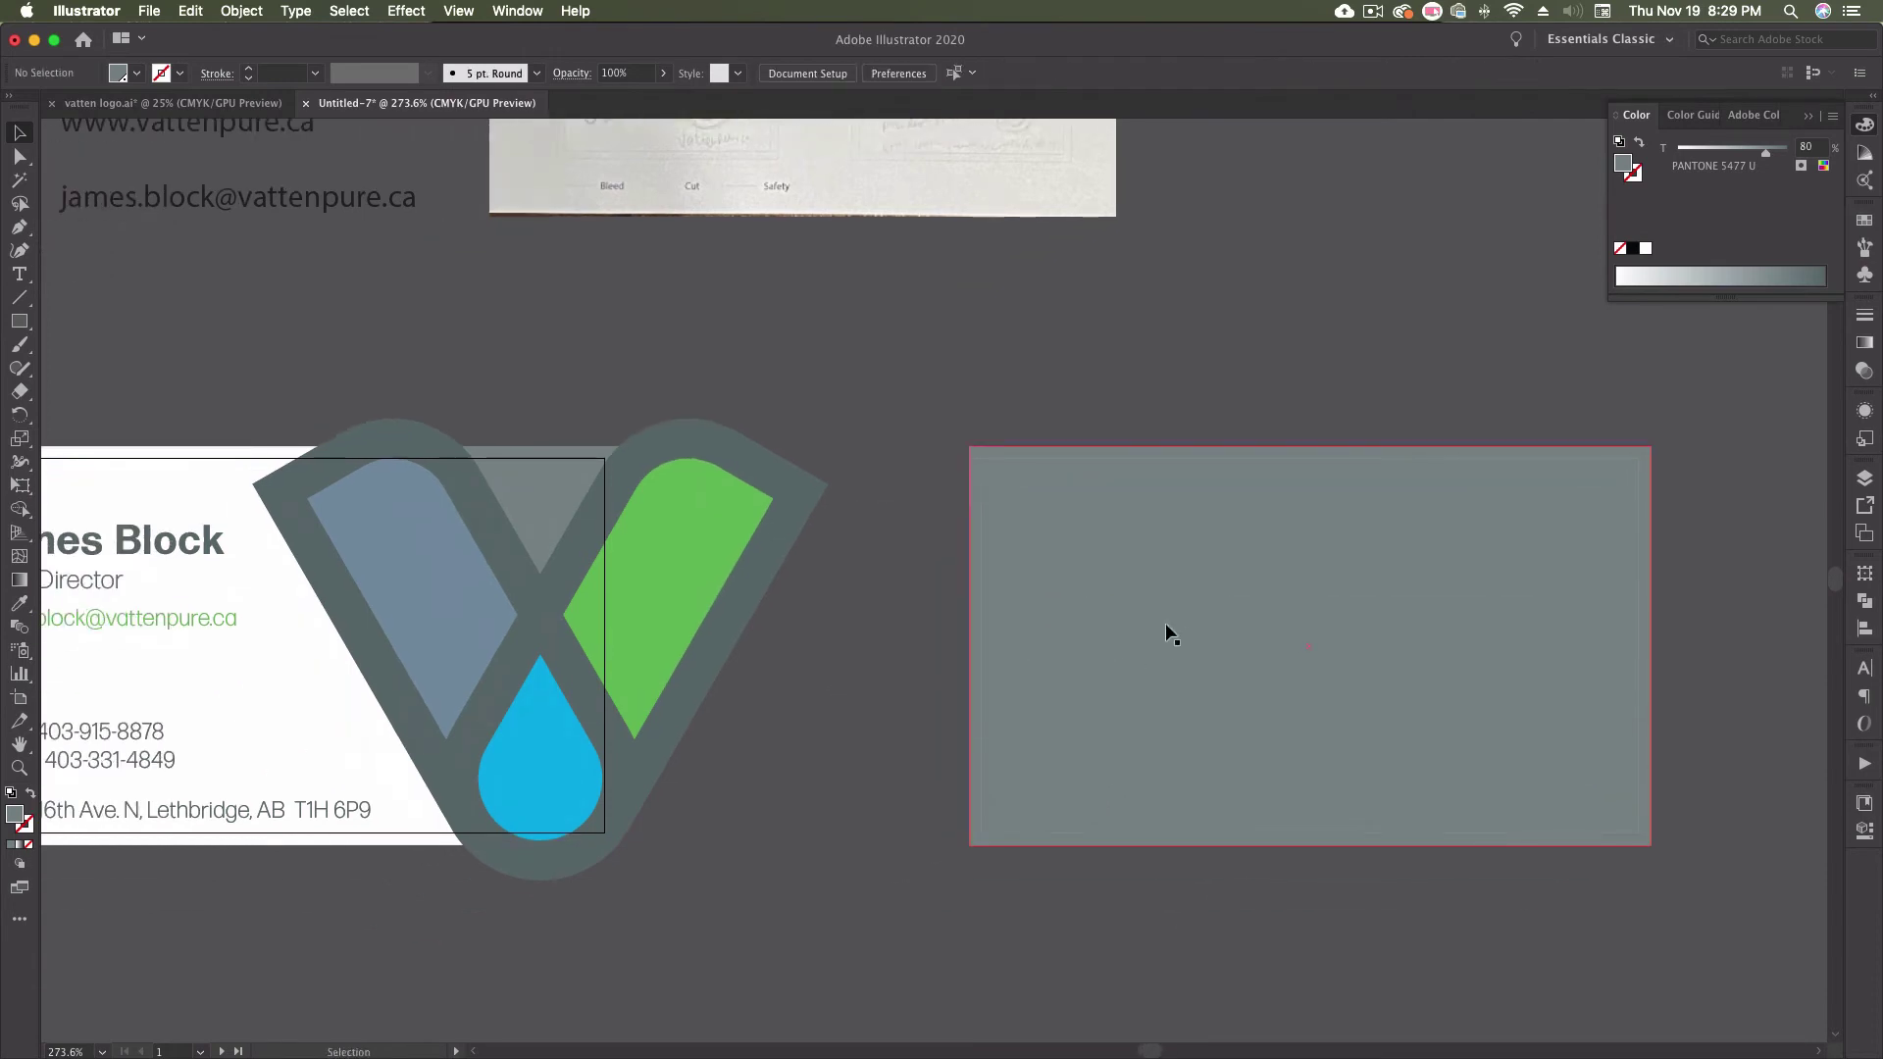
scroll(1107, 635, left, 5)
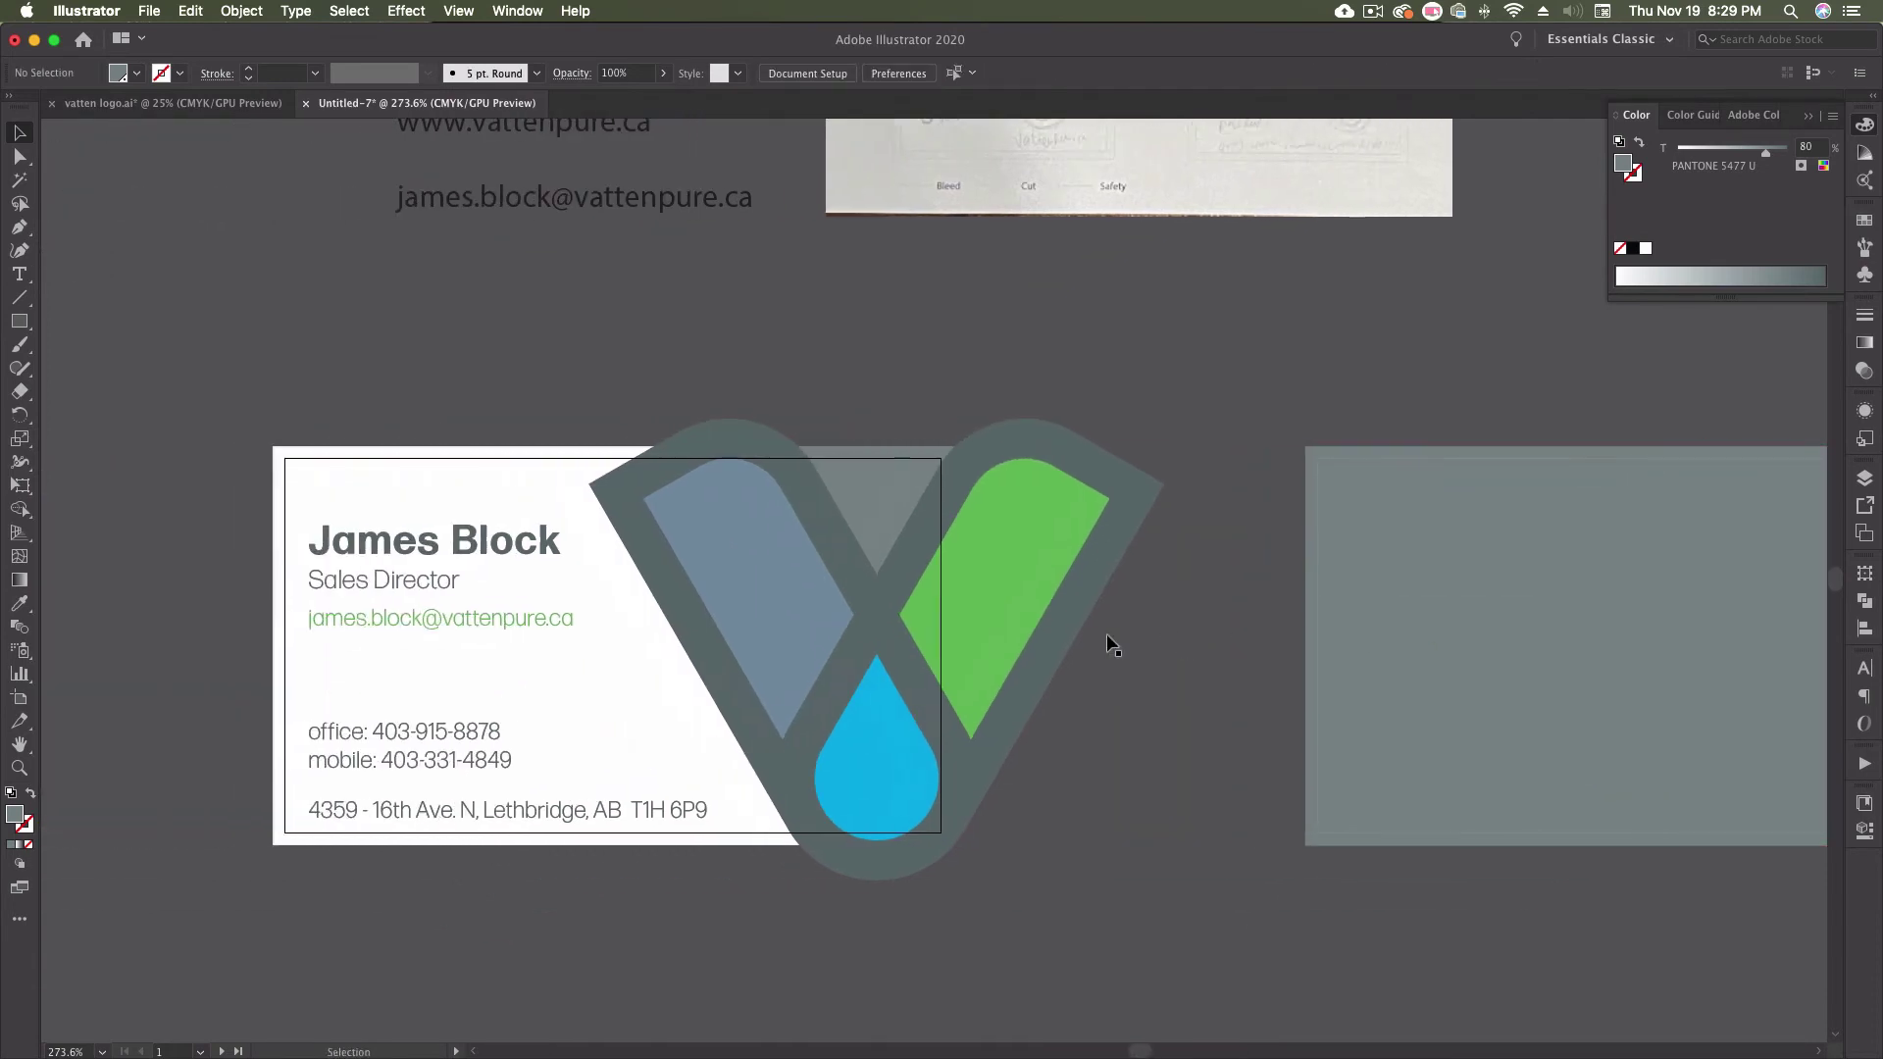
- Set the white rectangle on the contact card to 30% opacity so the template's safety line shows through
click(594, 576)
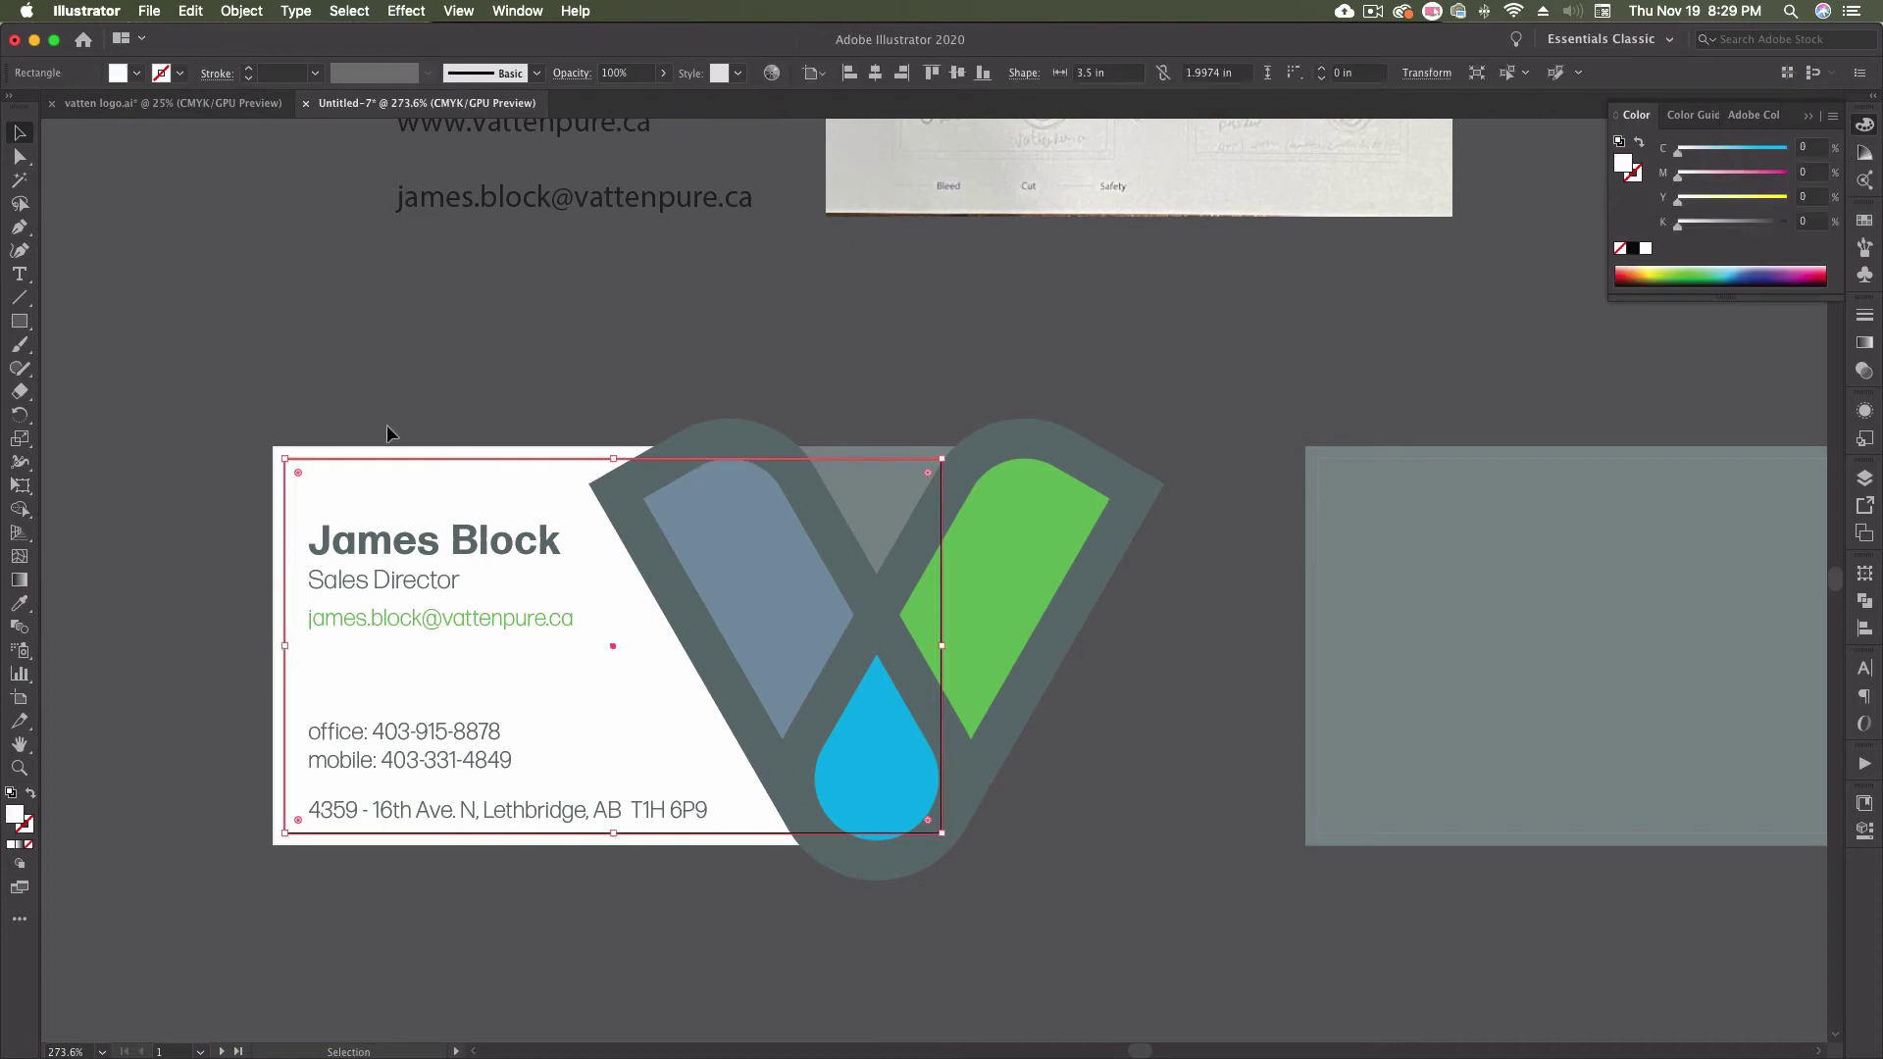
click(397, 448)
click(438, 482)
click(664, 73)
drag(663, 98, 610, 102)
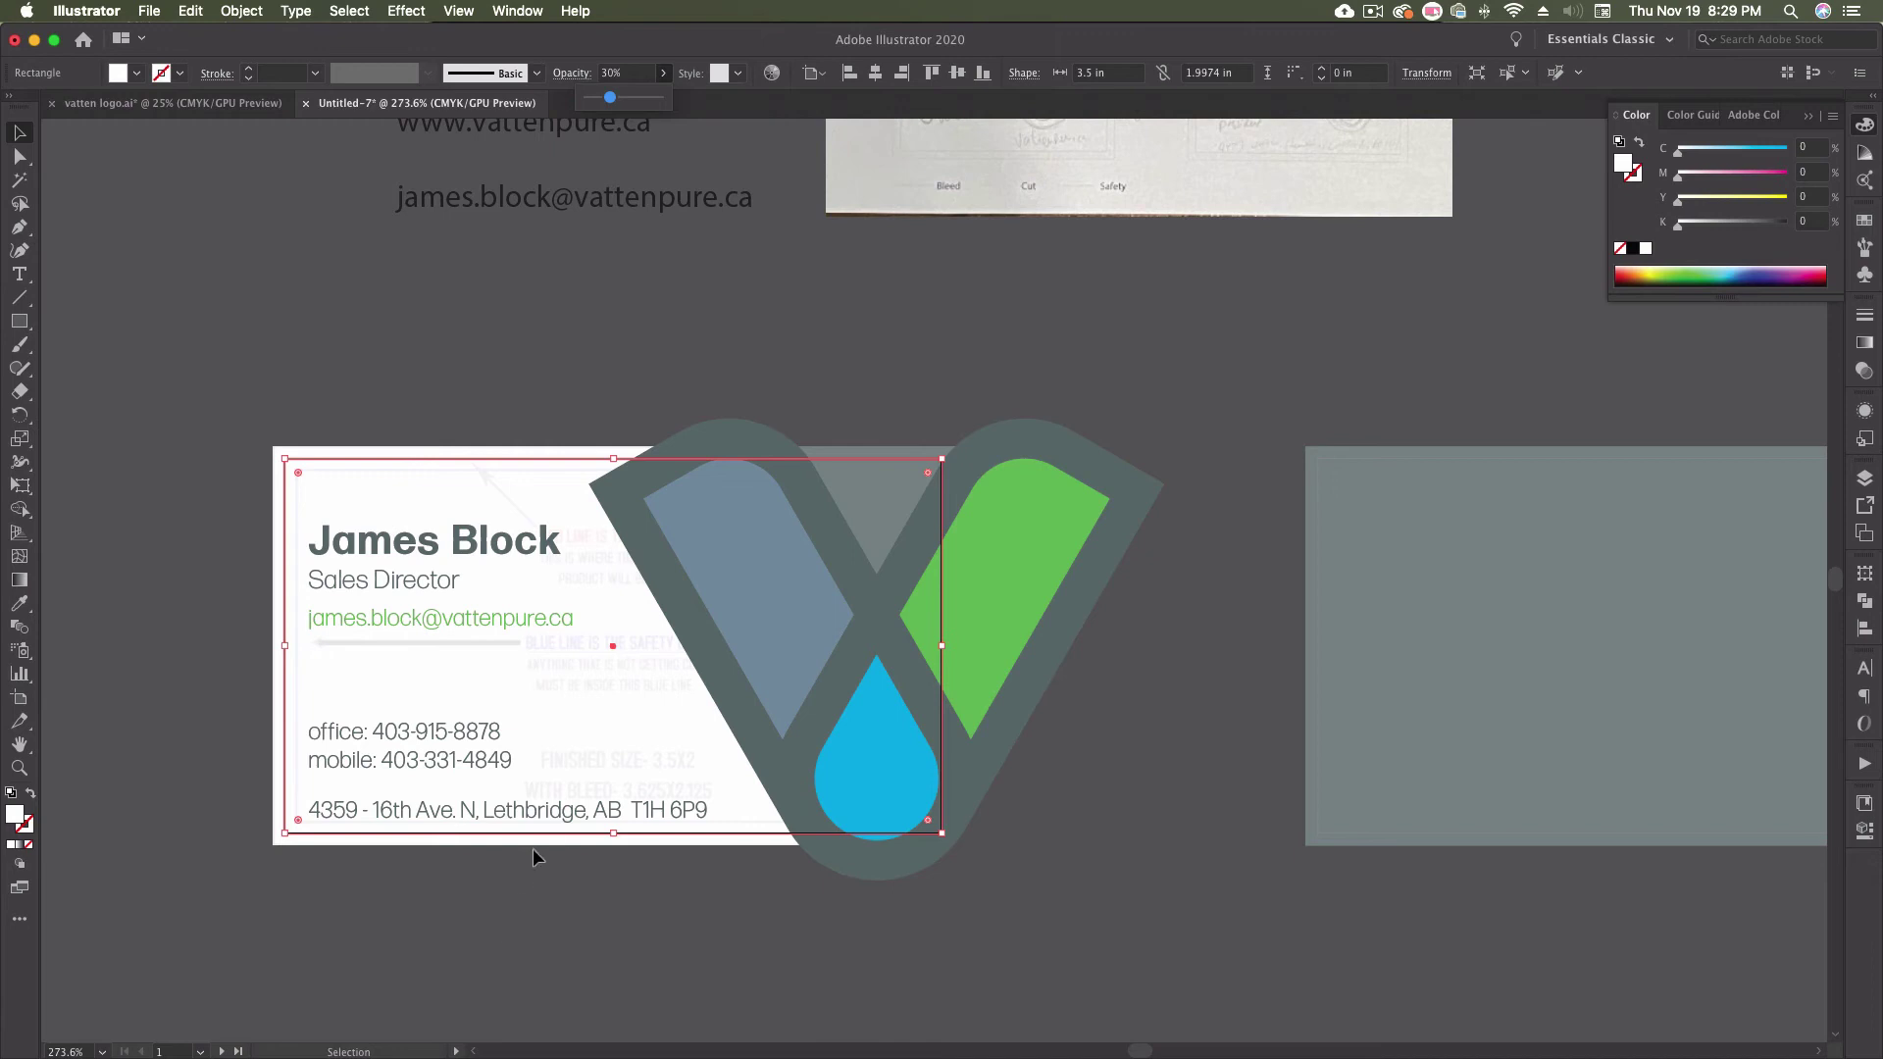
- Nudge the phone numbers and address line up two increments together so the address sits inside the template's blue safety line
click(18, 768)
drag(407, 834, 738, 745)
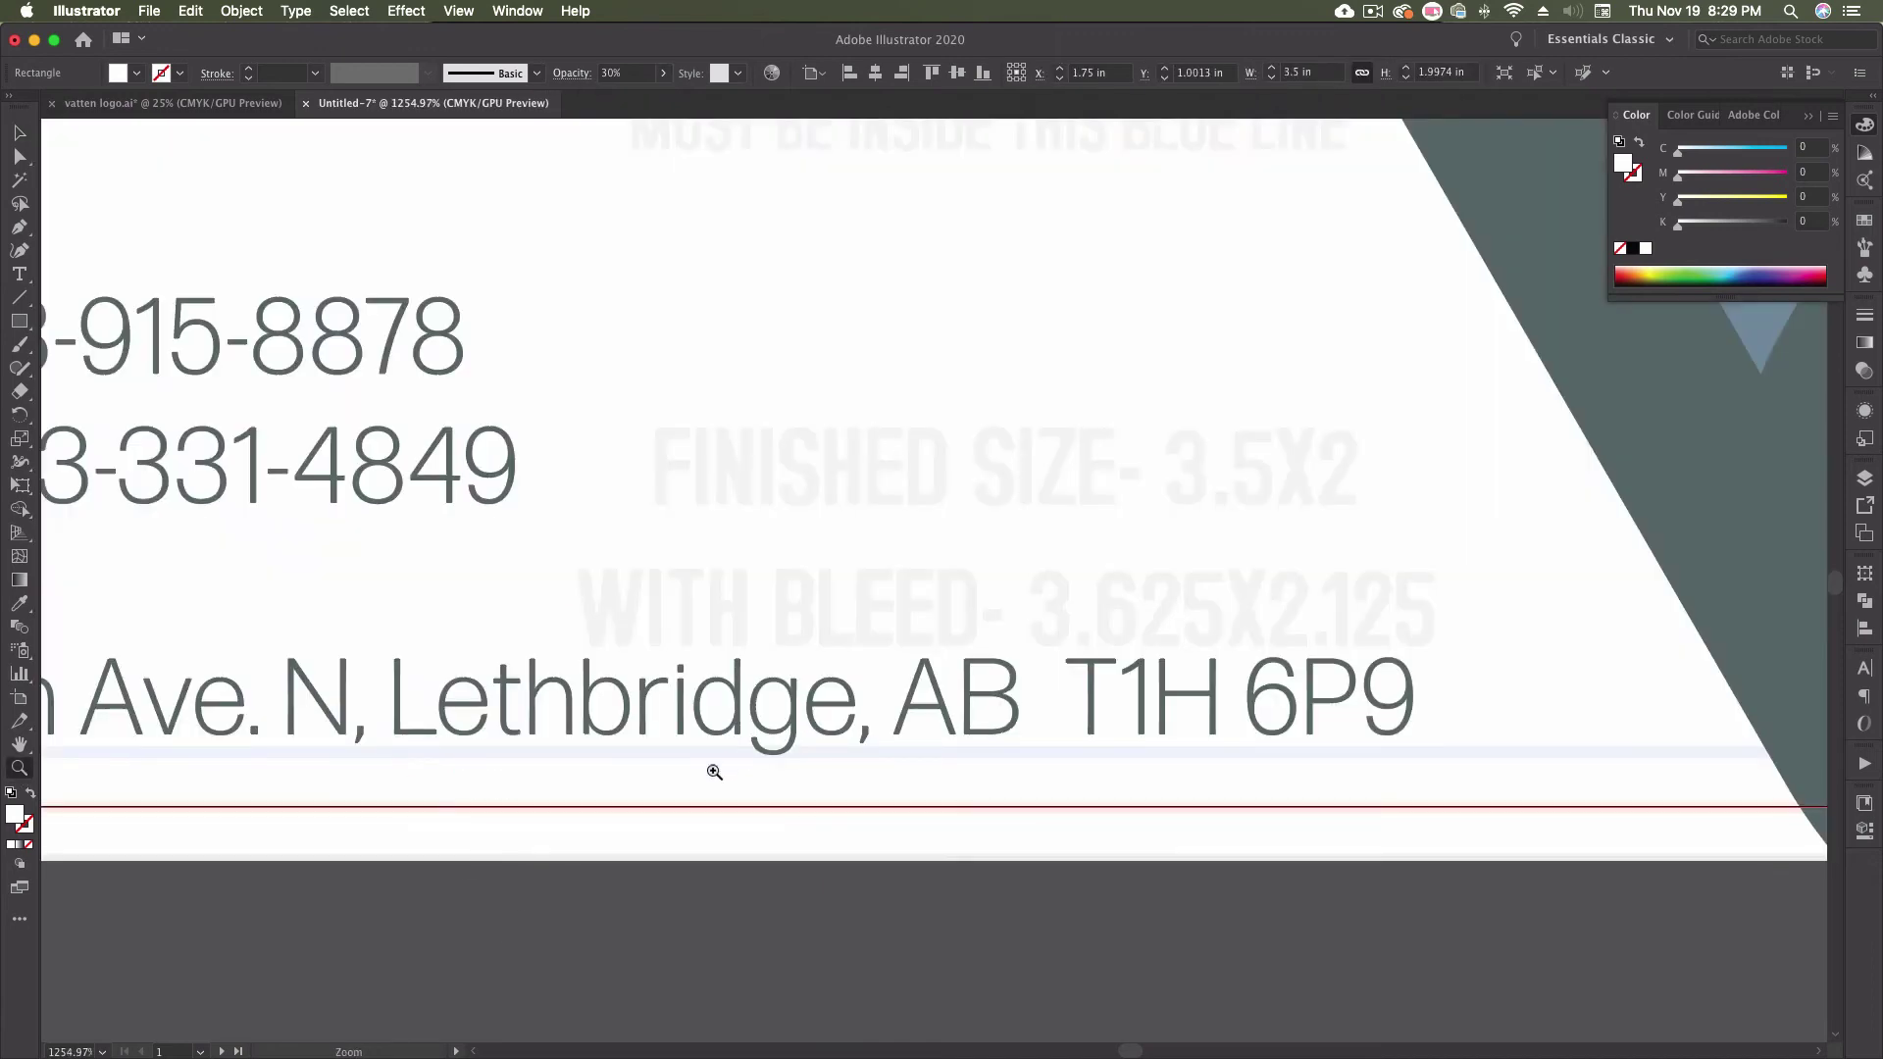
scroll(712, 771, down, 1)
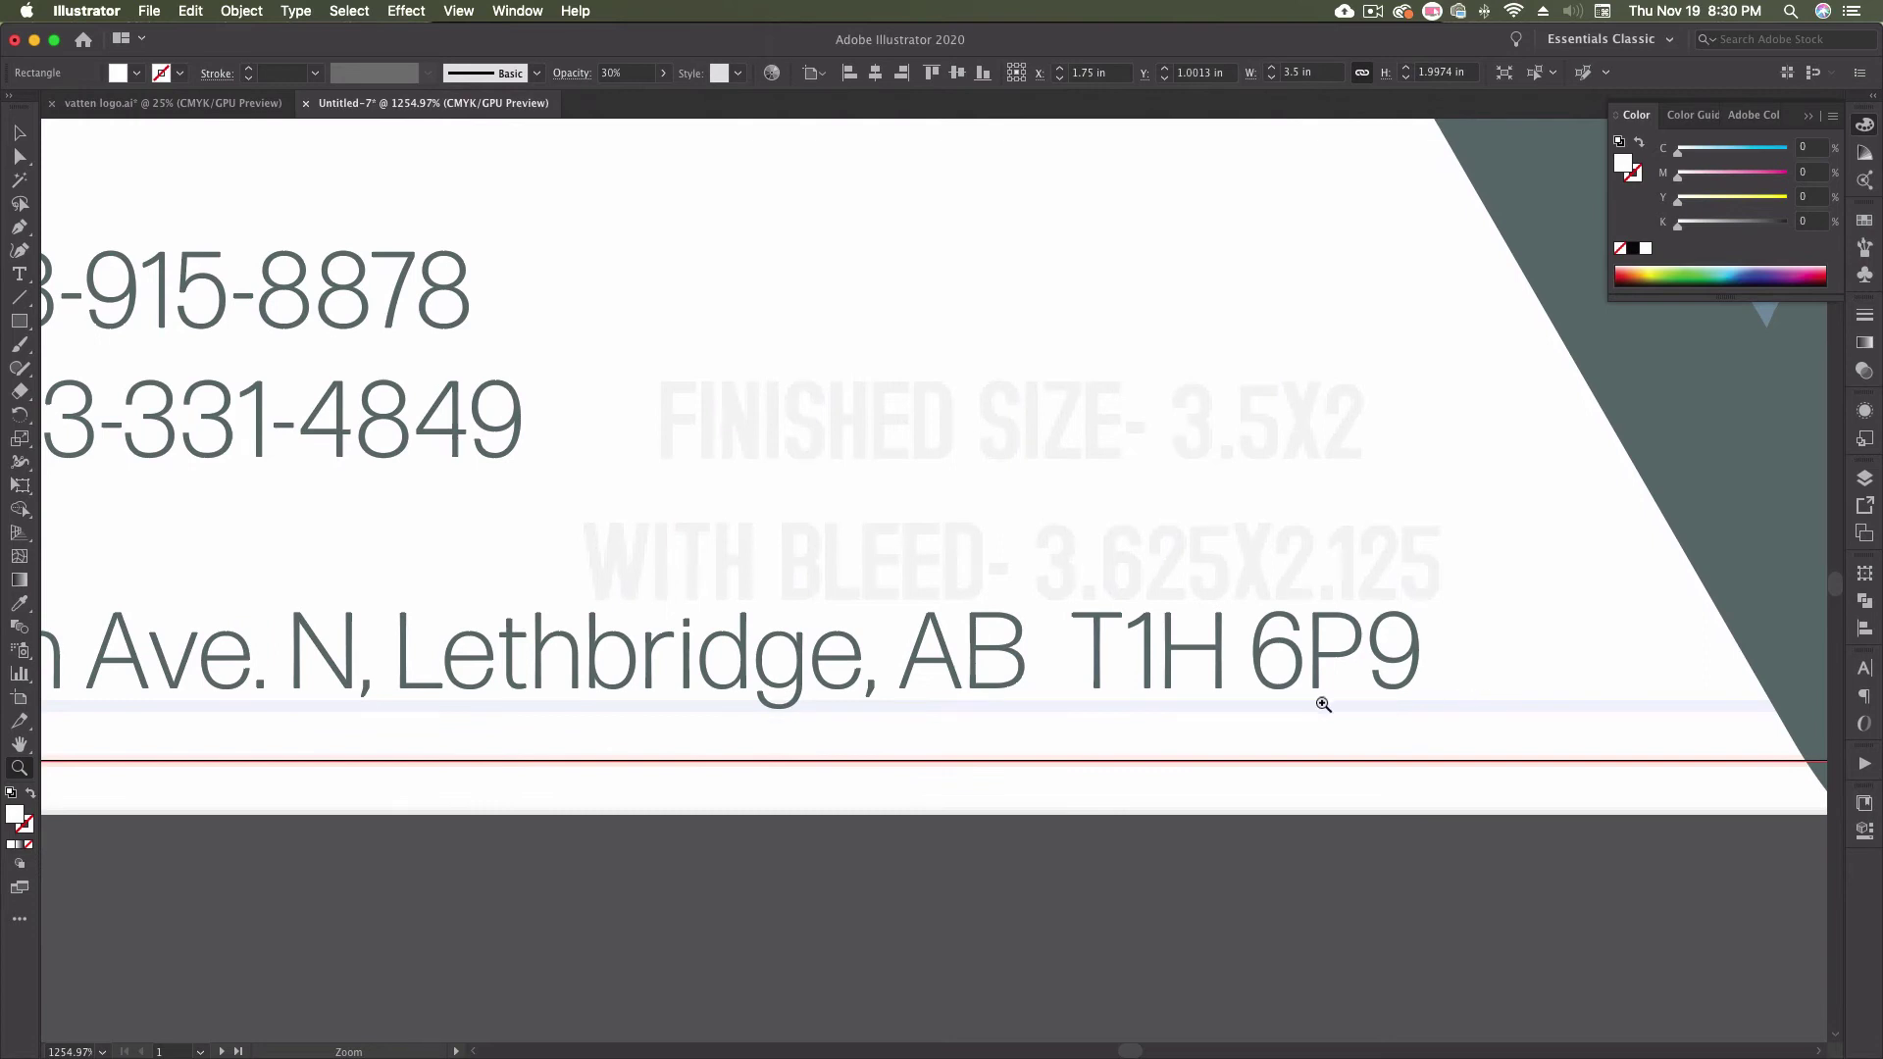
scroll(466, 625, left, 5)
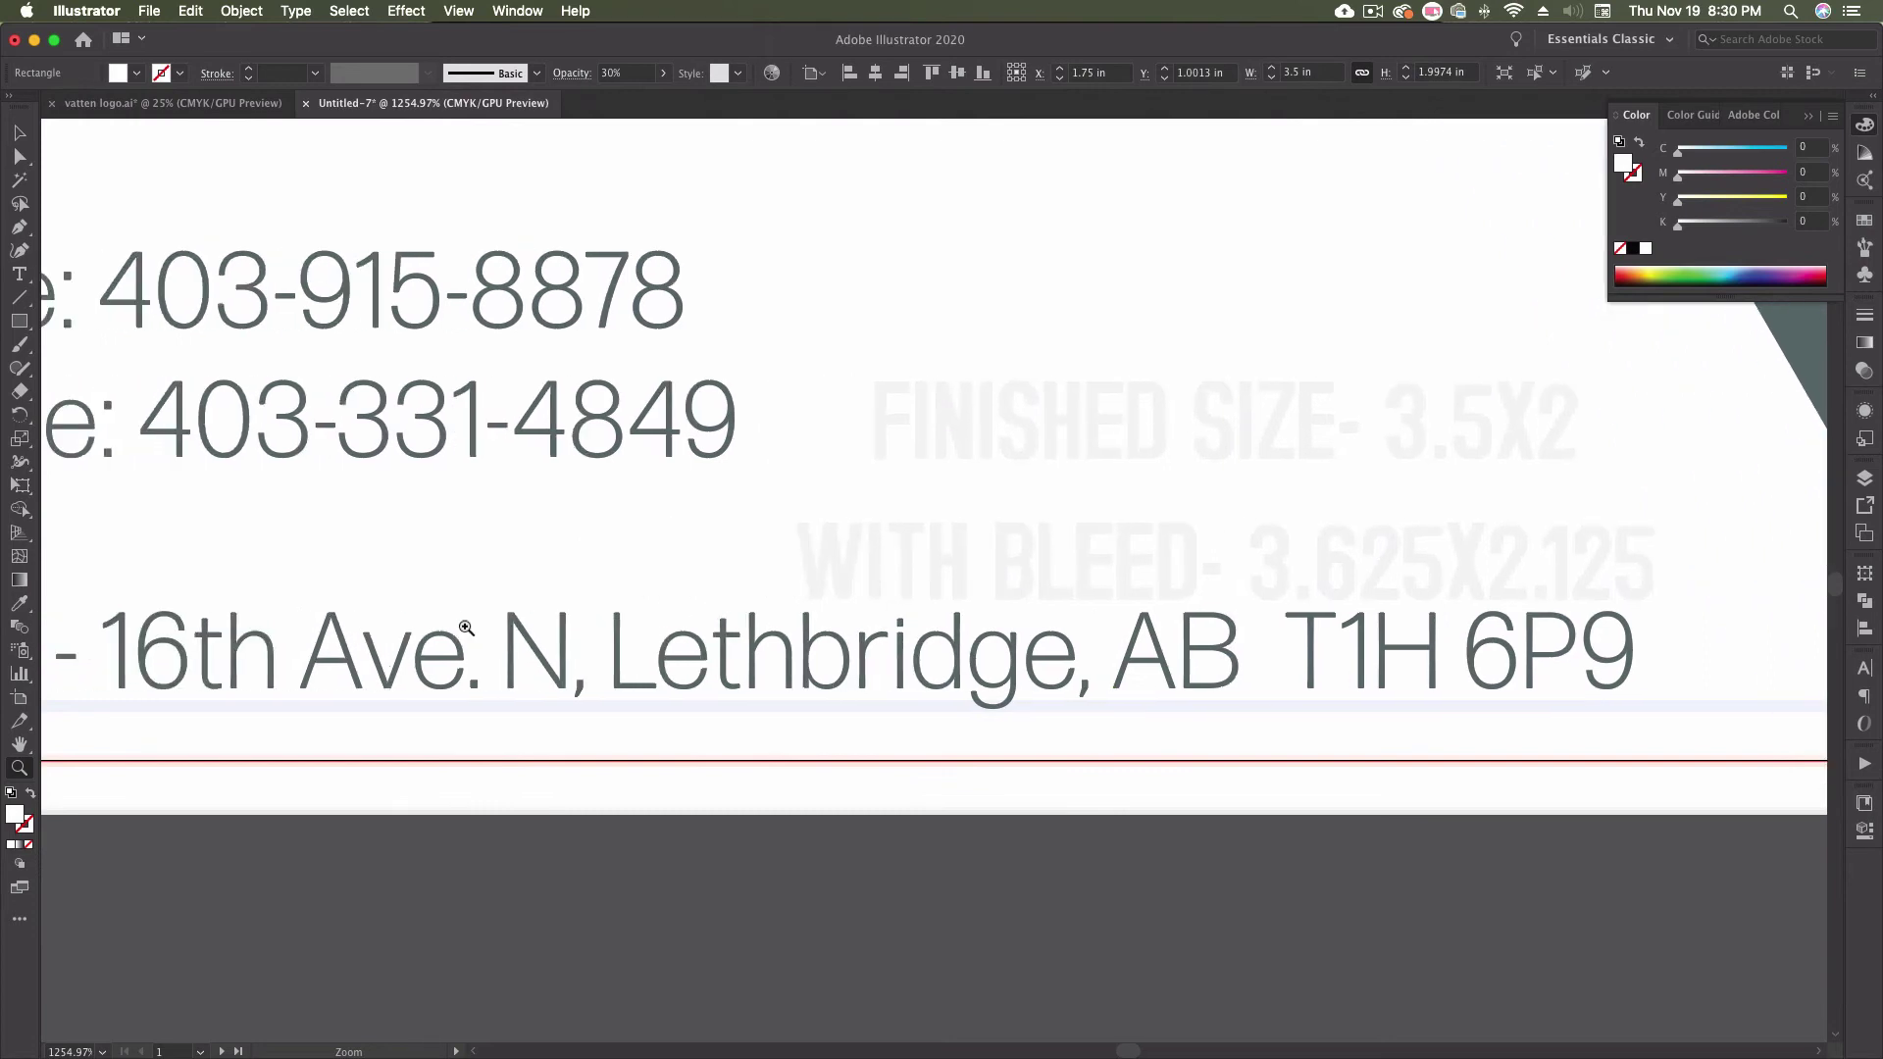
scroll(465, 625, left, 3)
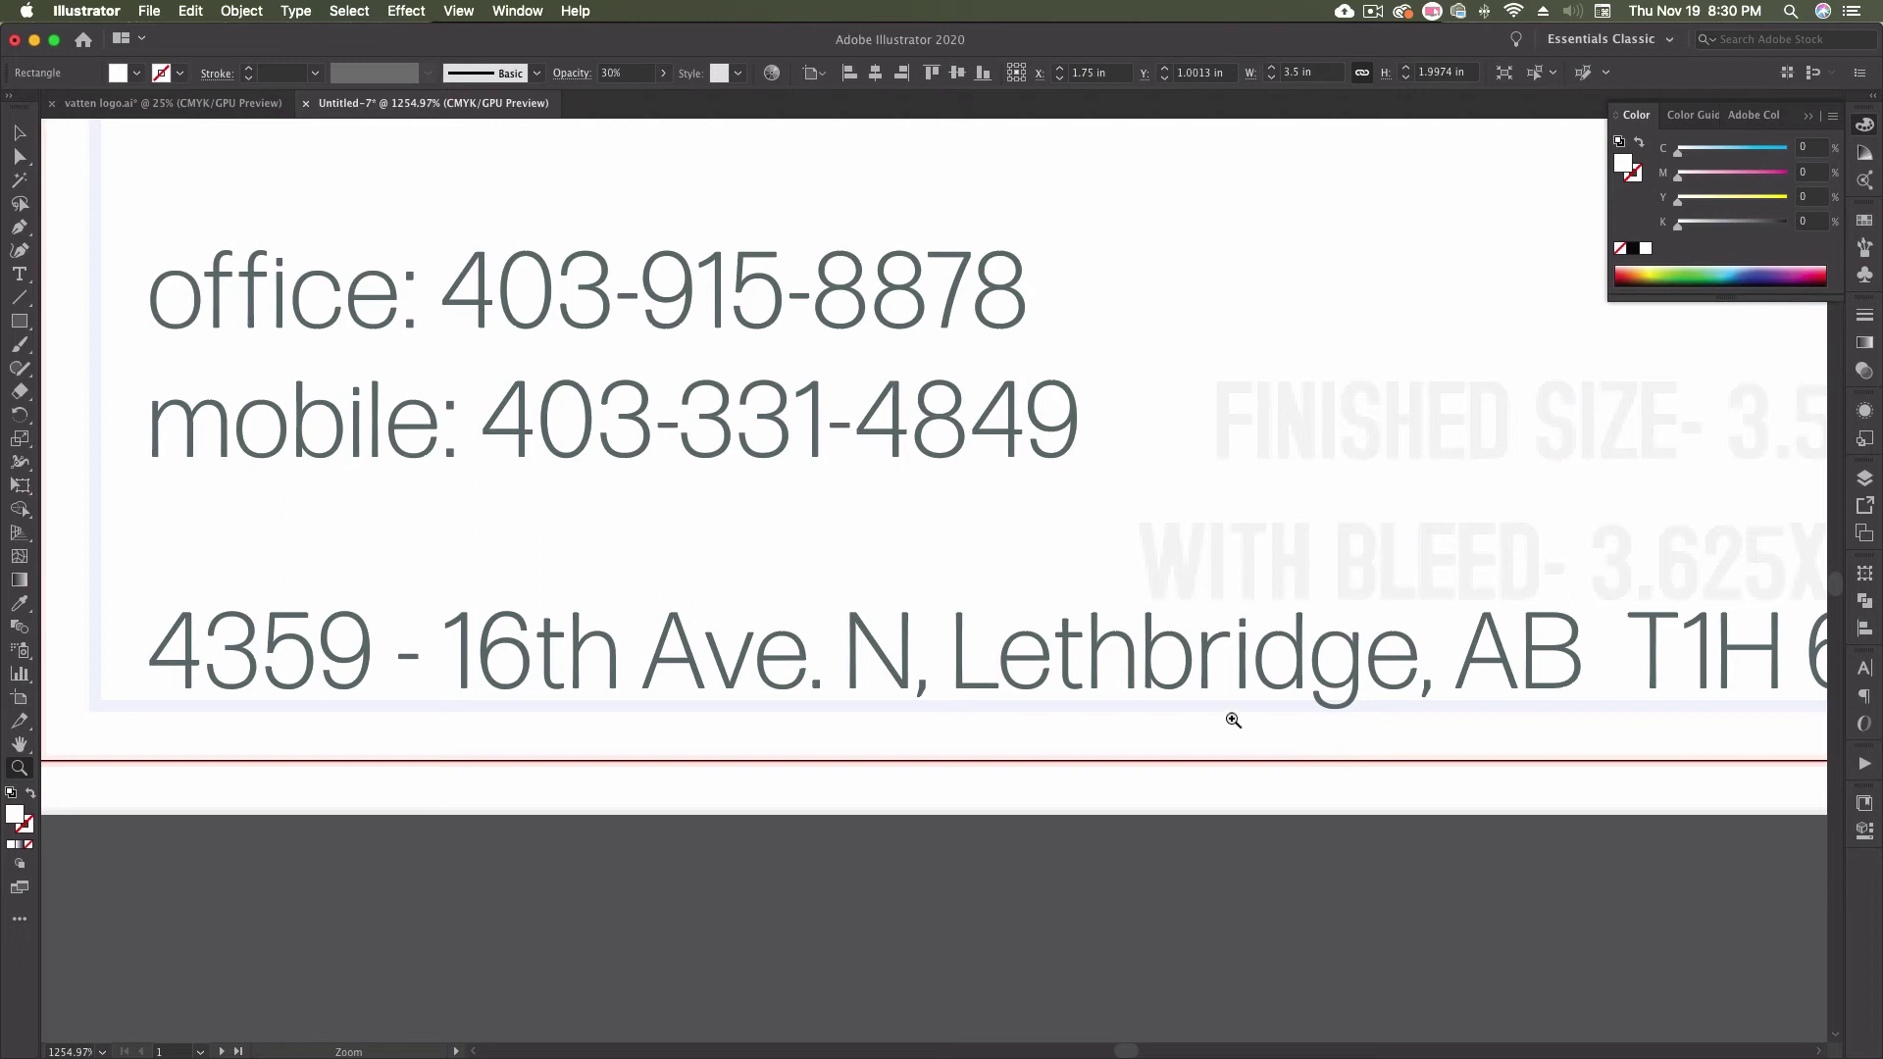
click(19, 132)
click(420, 285)
shift+click(700, 675)
key(Up)
key(Up)
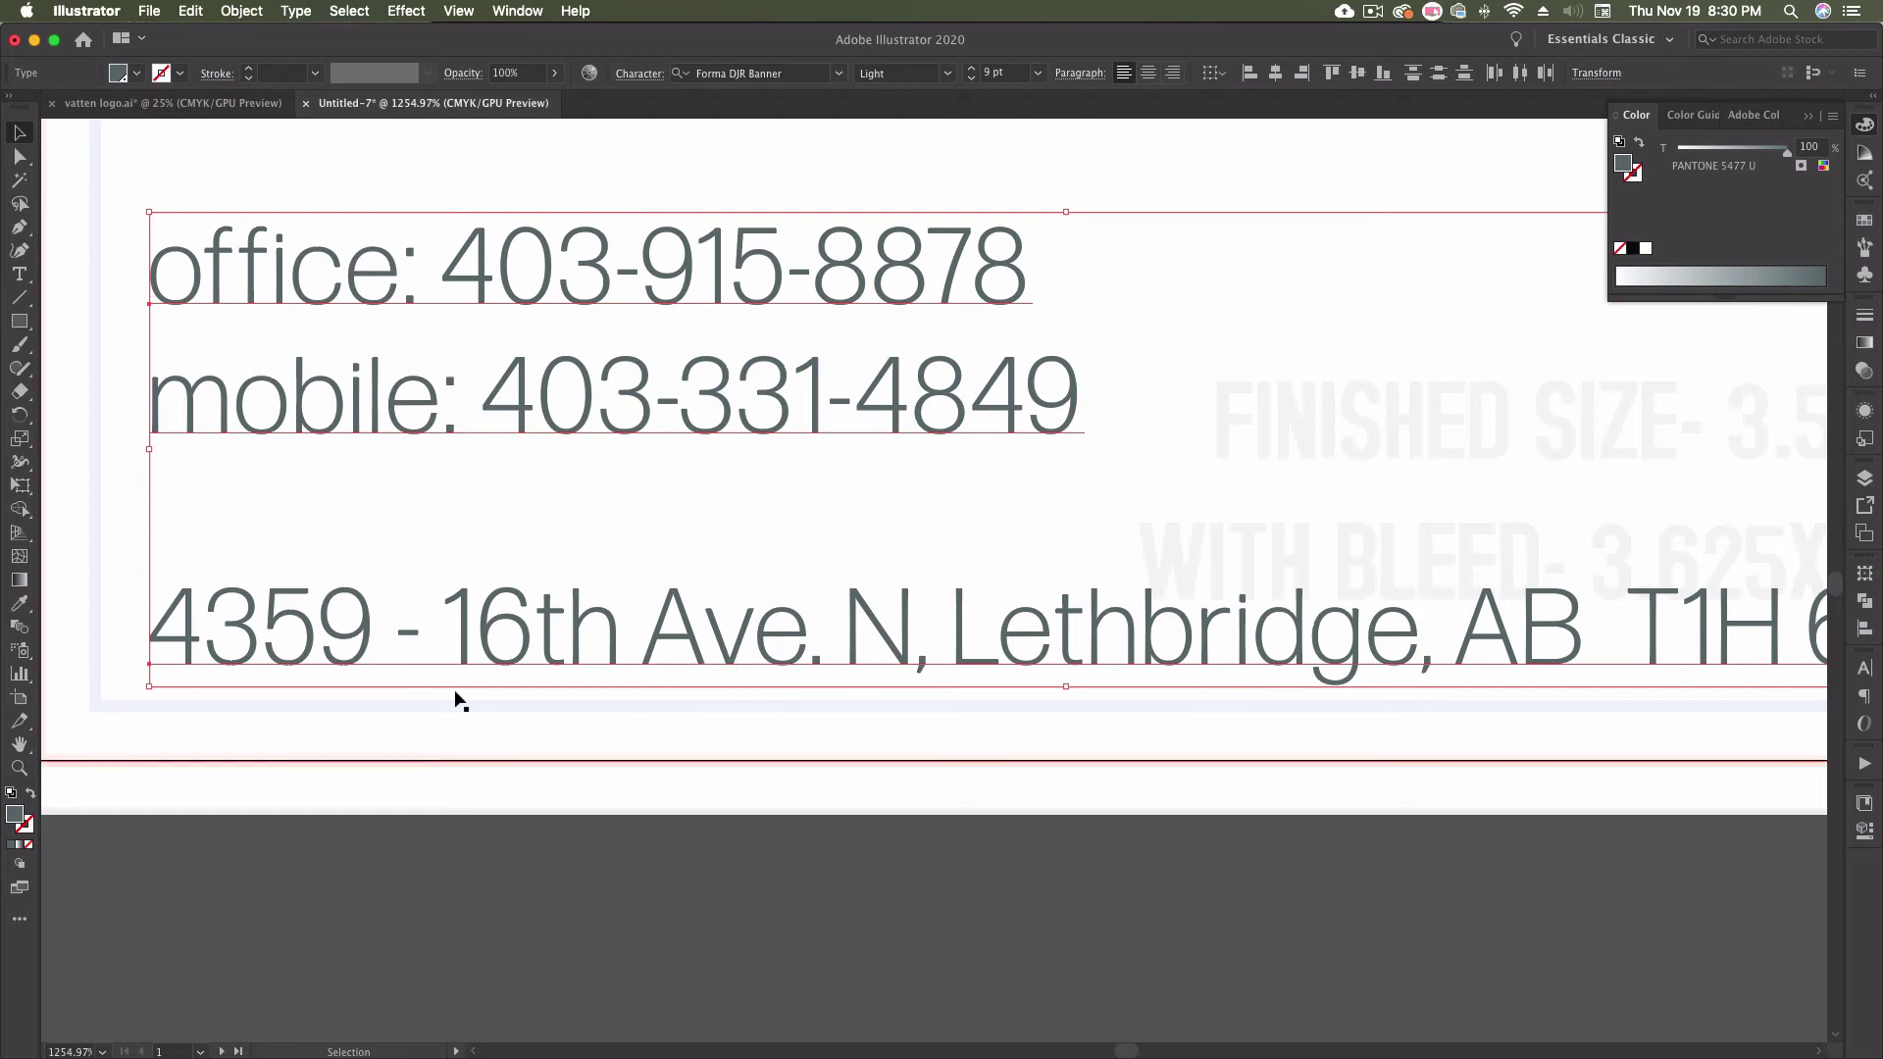
click(804, 886)
key(super+minus)
key(super+minus)
key(super+minus)
key(super+minus)
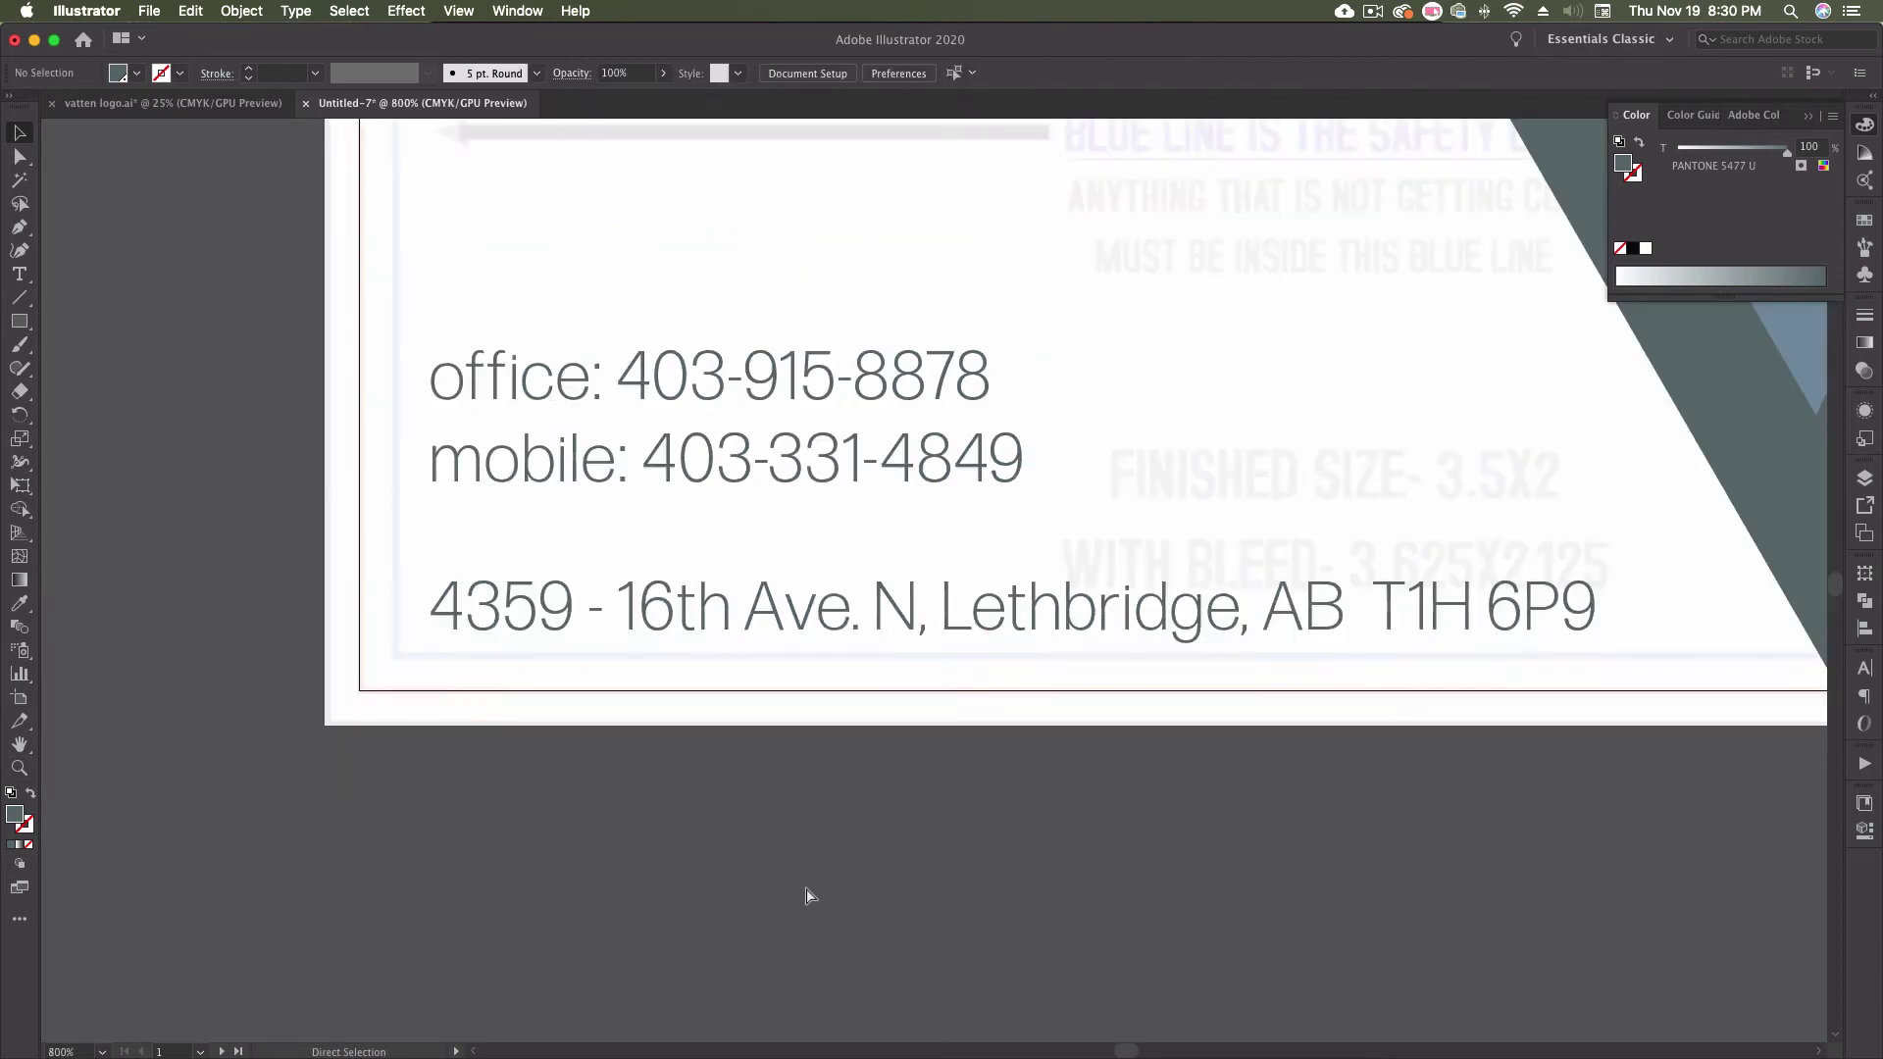
drag(734, 781, 601, 822)
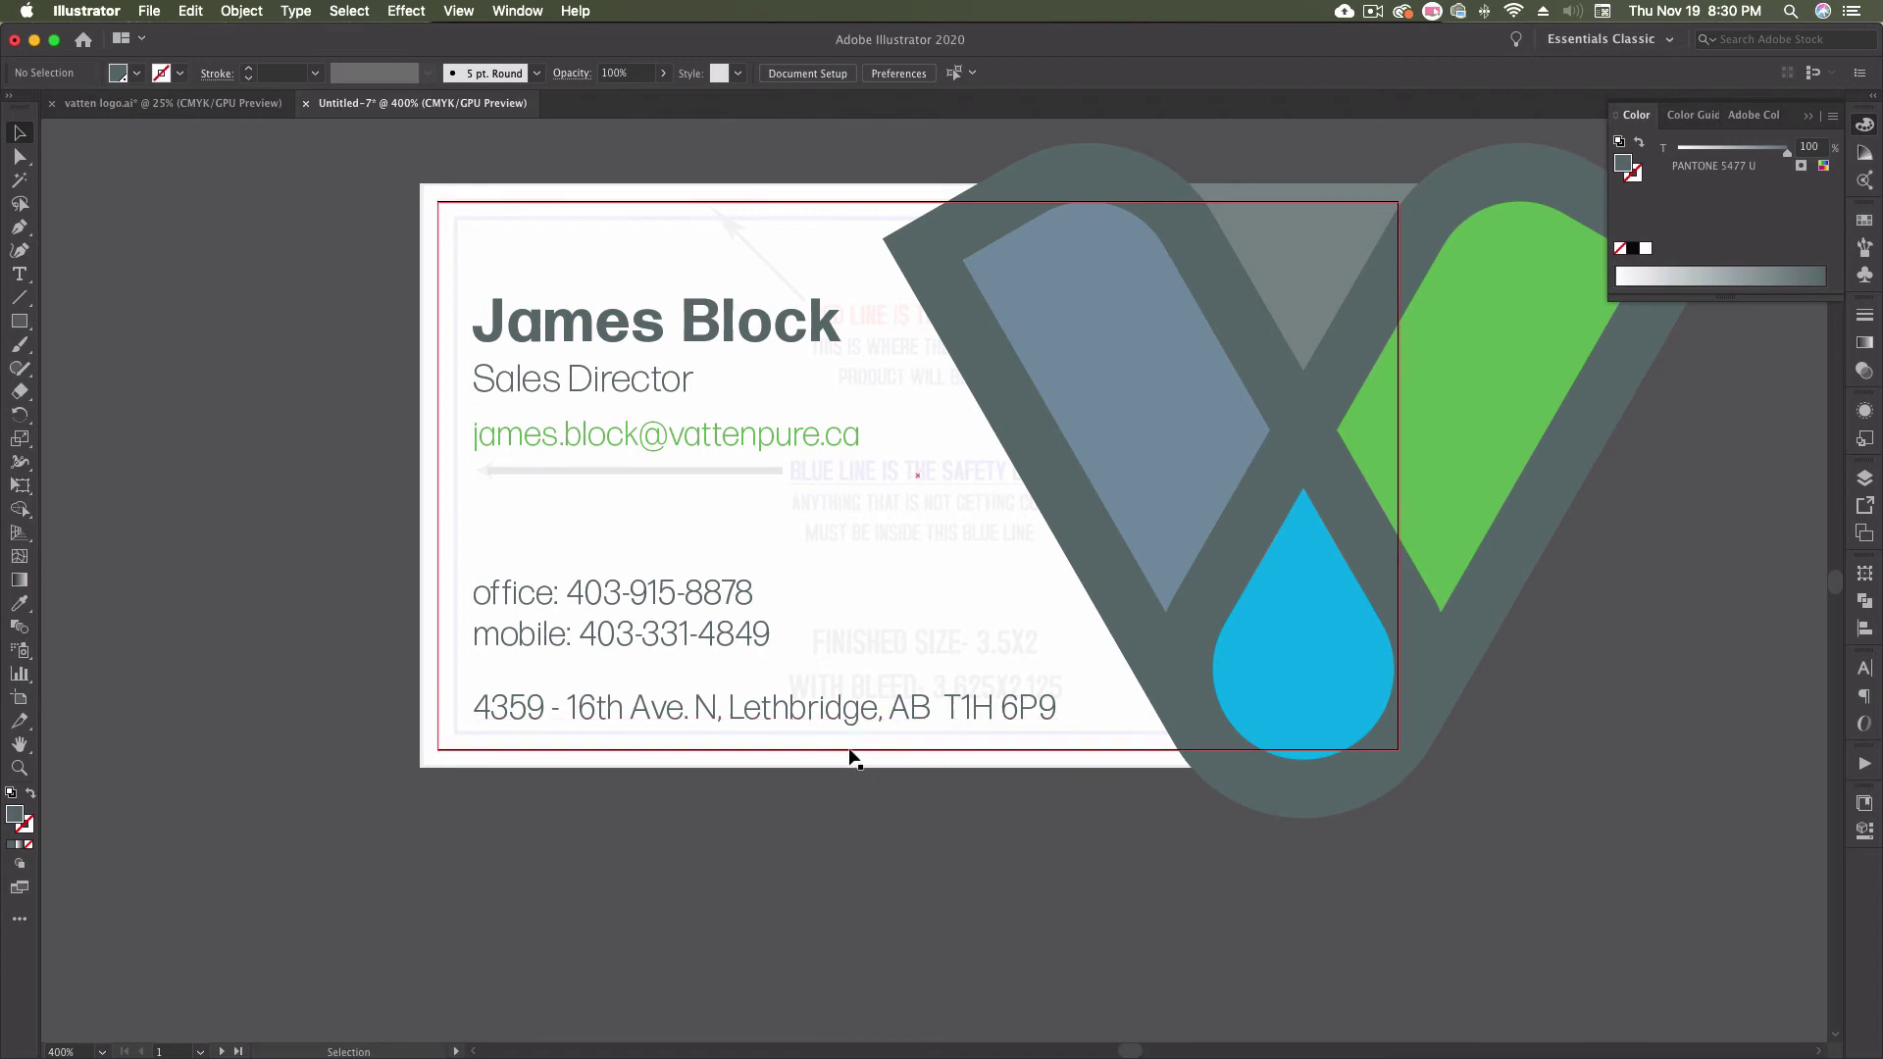
- Restore the white rectangle on the contact card to 100% opacity to hide the template text
click(802, 506)
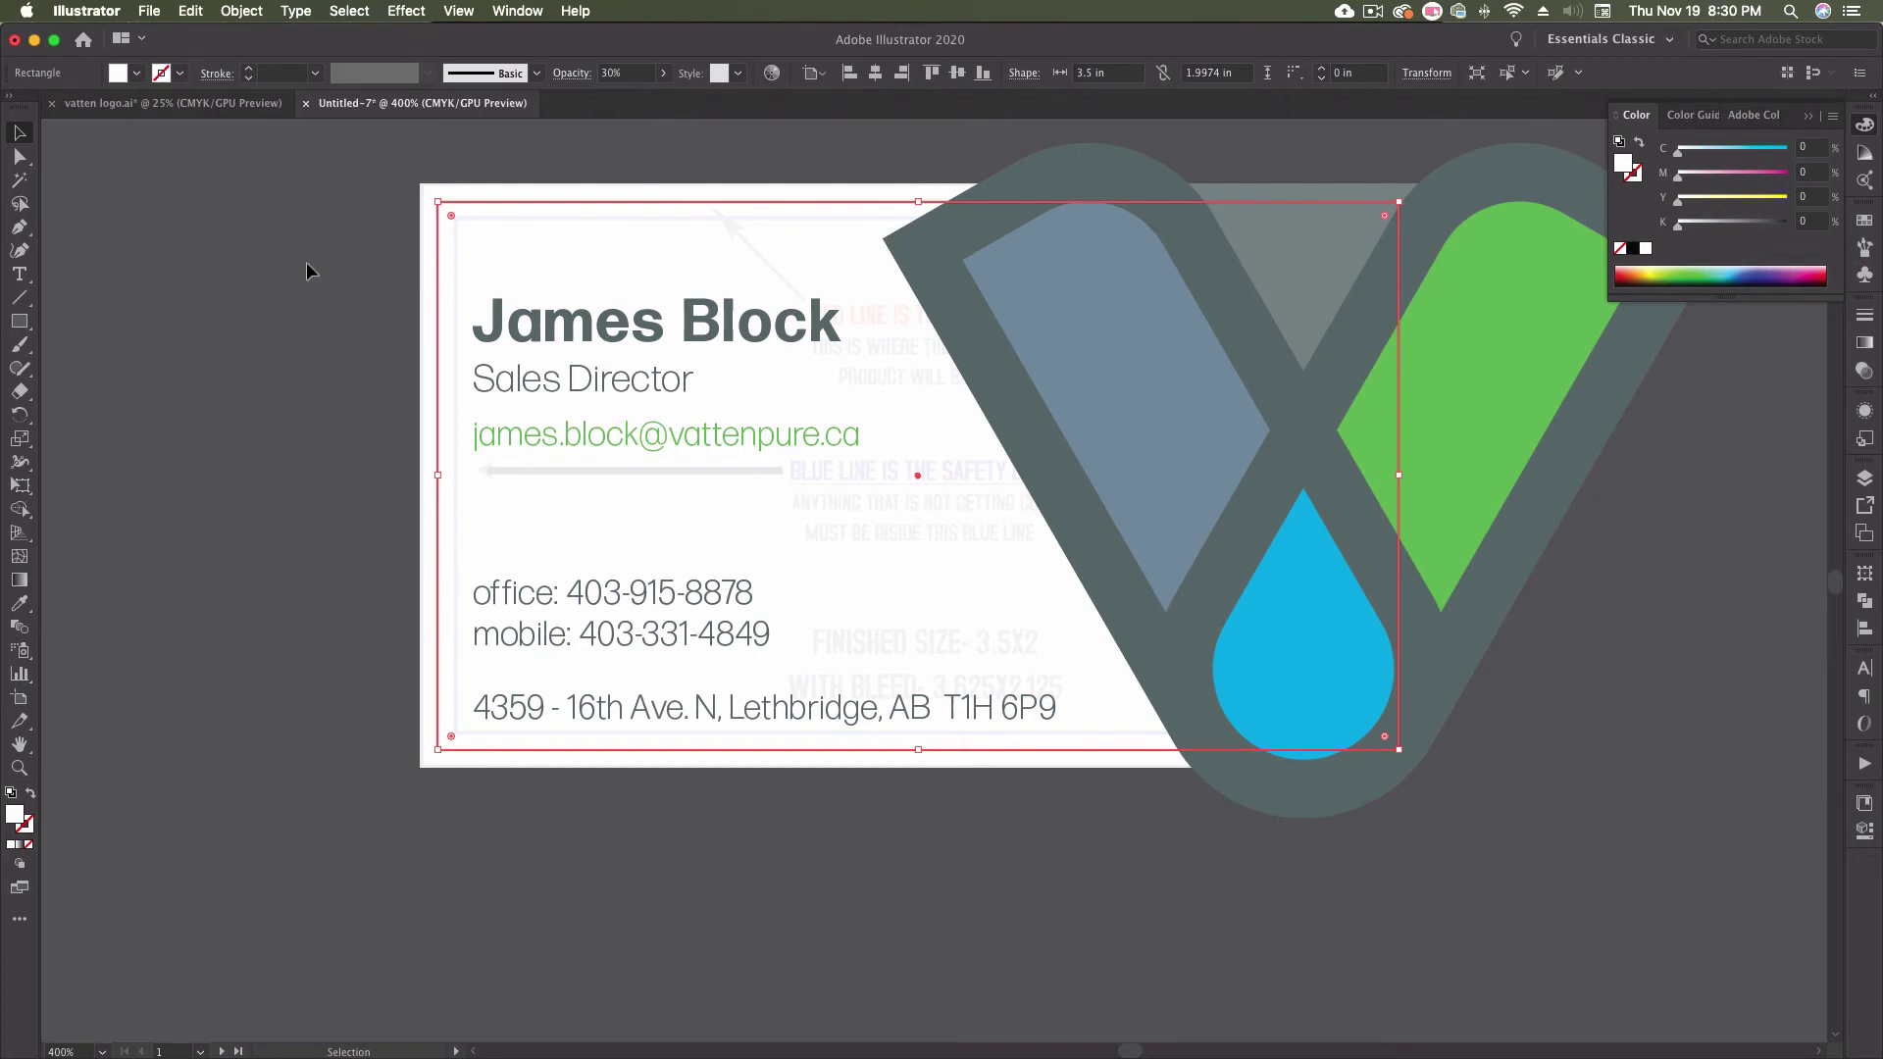
click(664, 75)
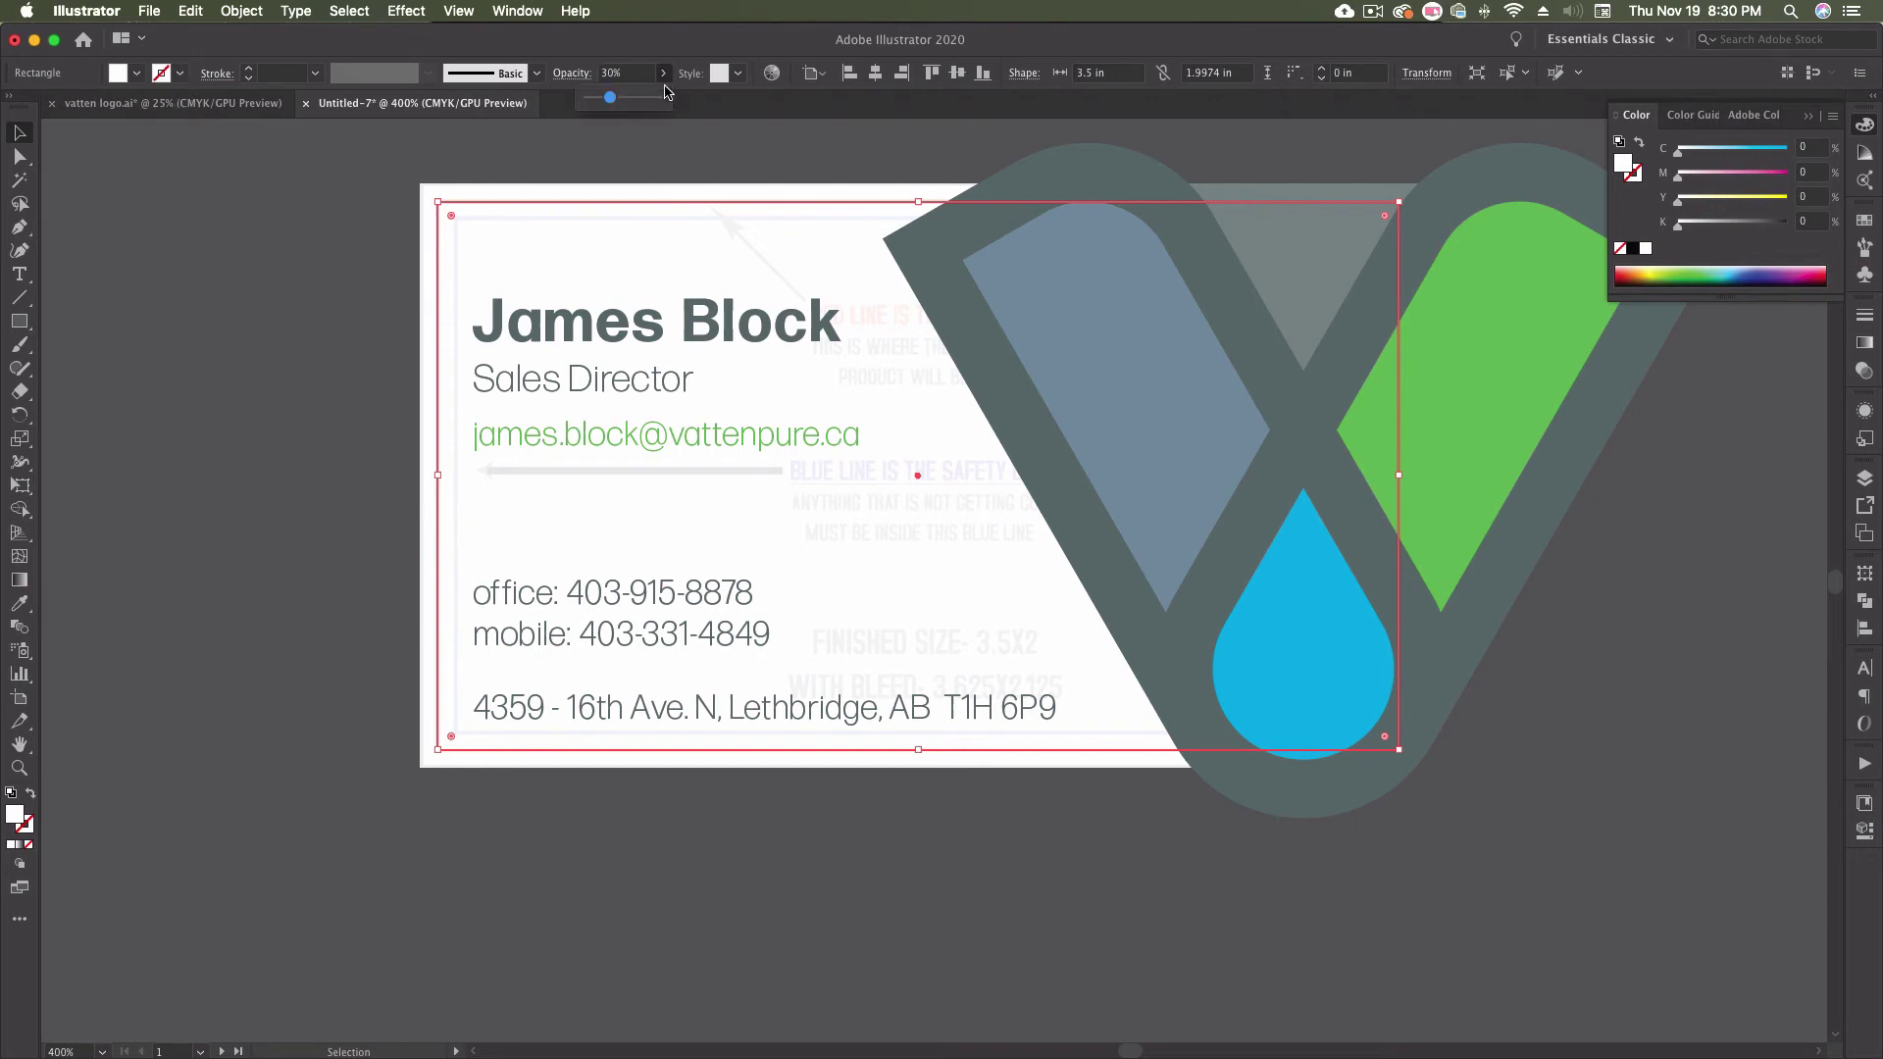
drag(616, 103, 751, 108)
click(798, 157)
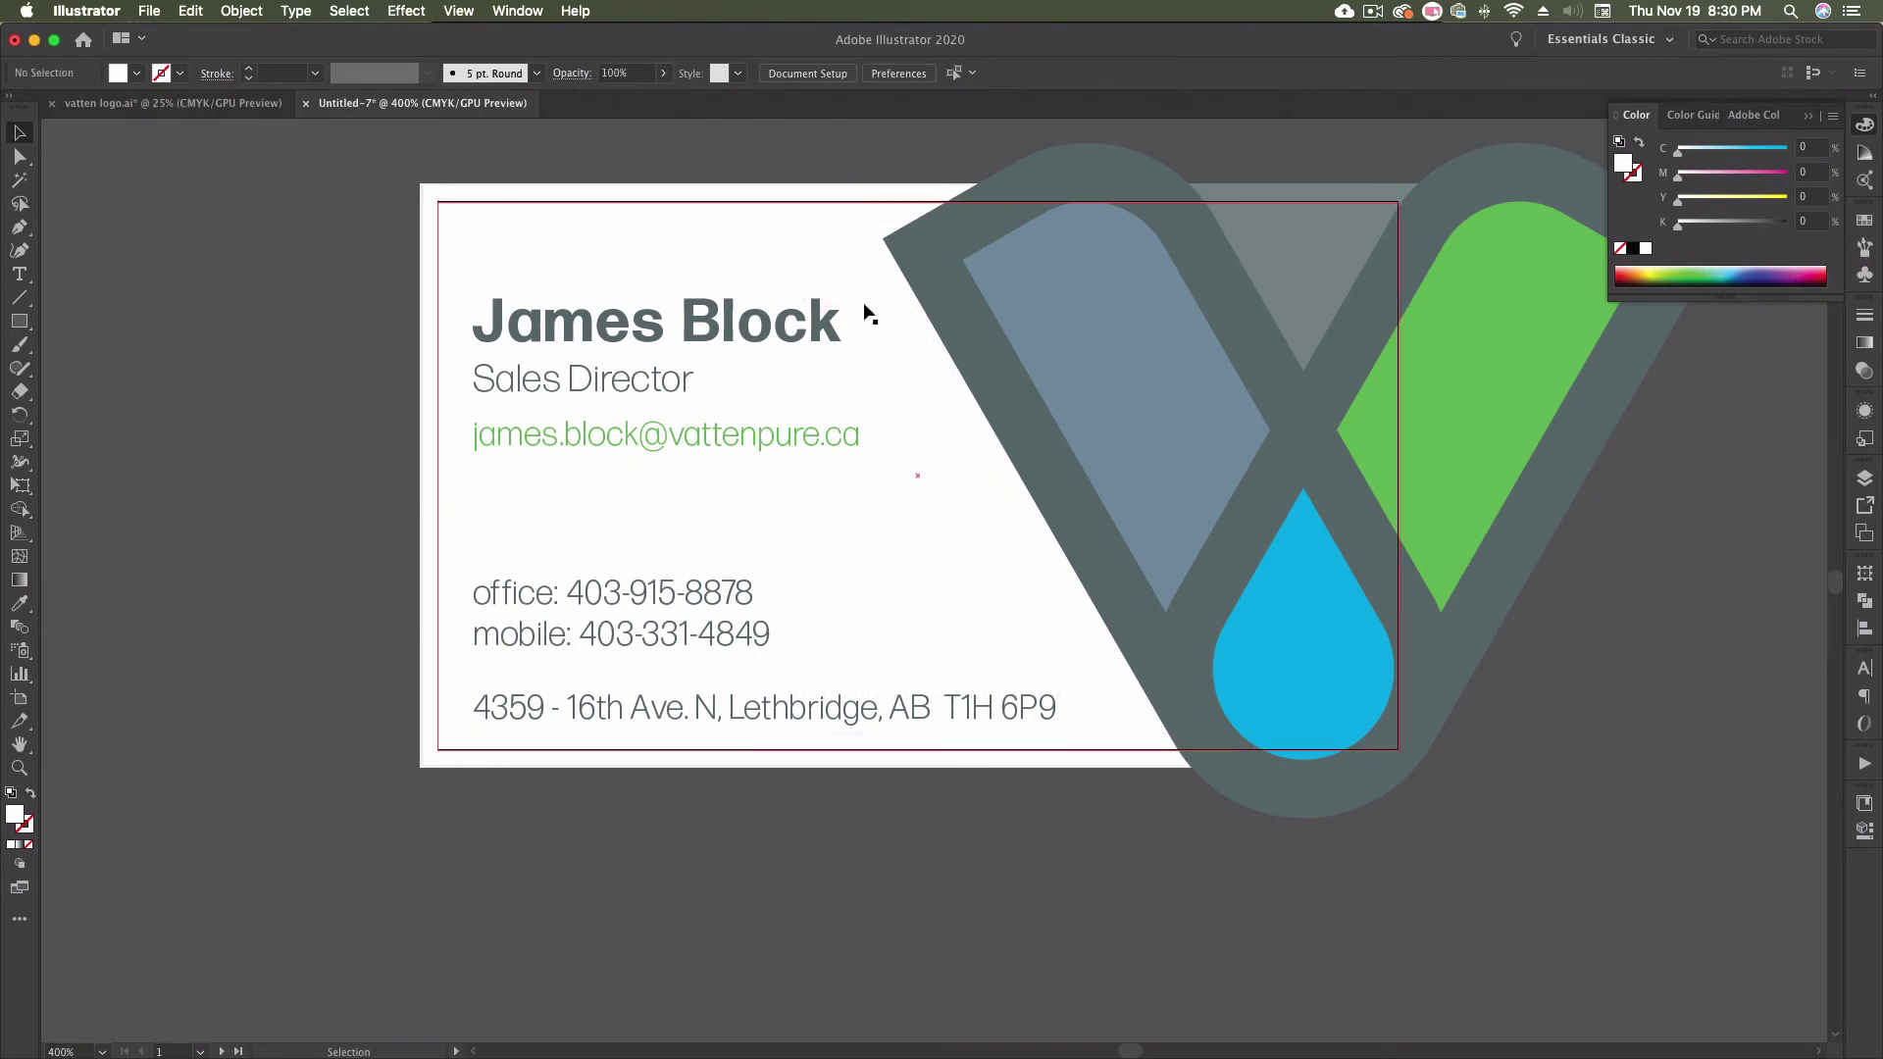
- Duplicate the large V logo from the contact card so the copy overlaps the left edge of the grey second card
scroll(867, 304, right, 5)
scroll(867, 304, right, 10)
scroll(867, 304, left, 3)
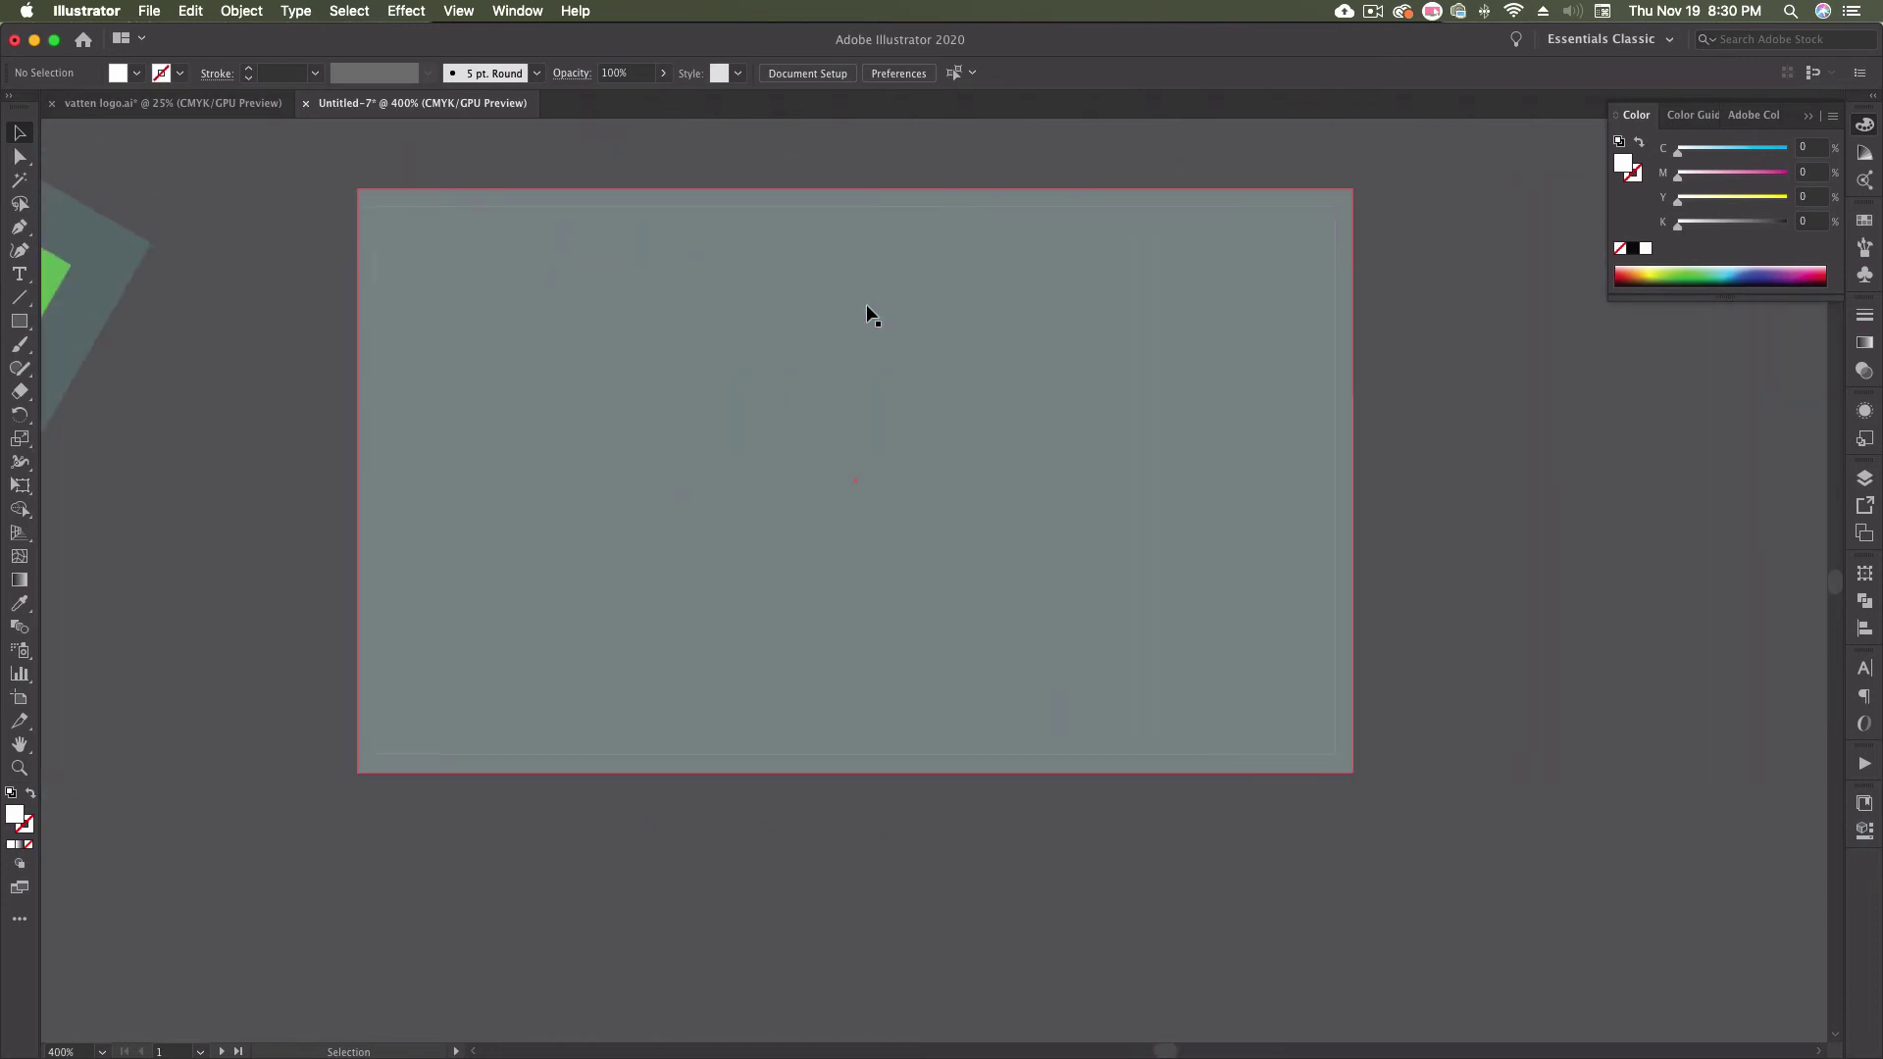
drag(119, 291, 757, 380)
scroll(763, 379, left, 5)
scroll(763, 379, left, 3)
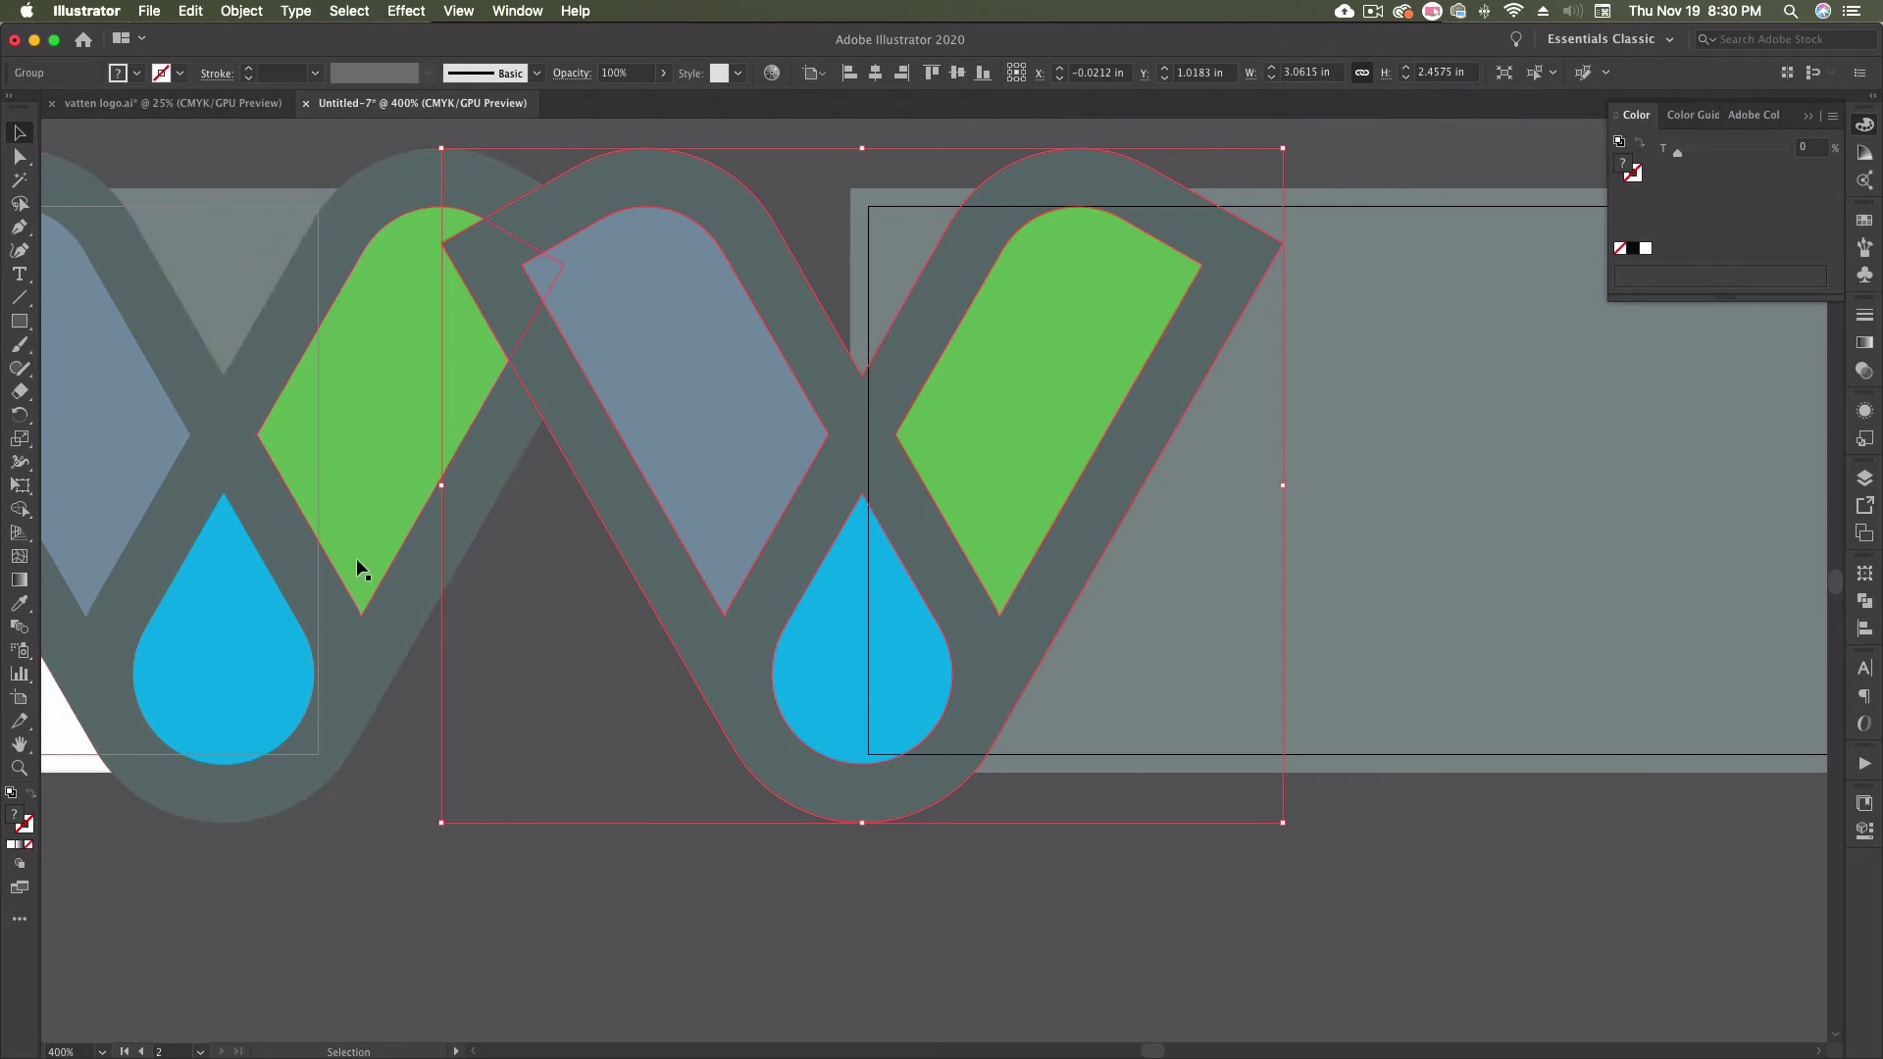
scroll(356, 557, left, 5)
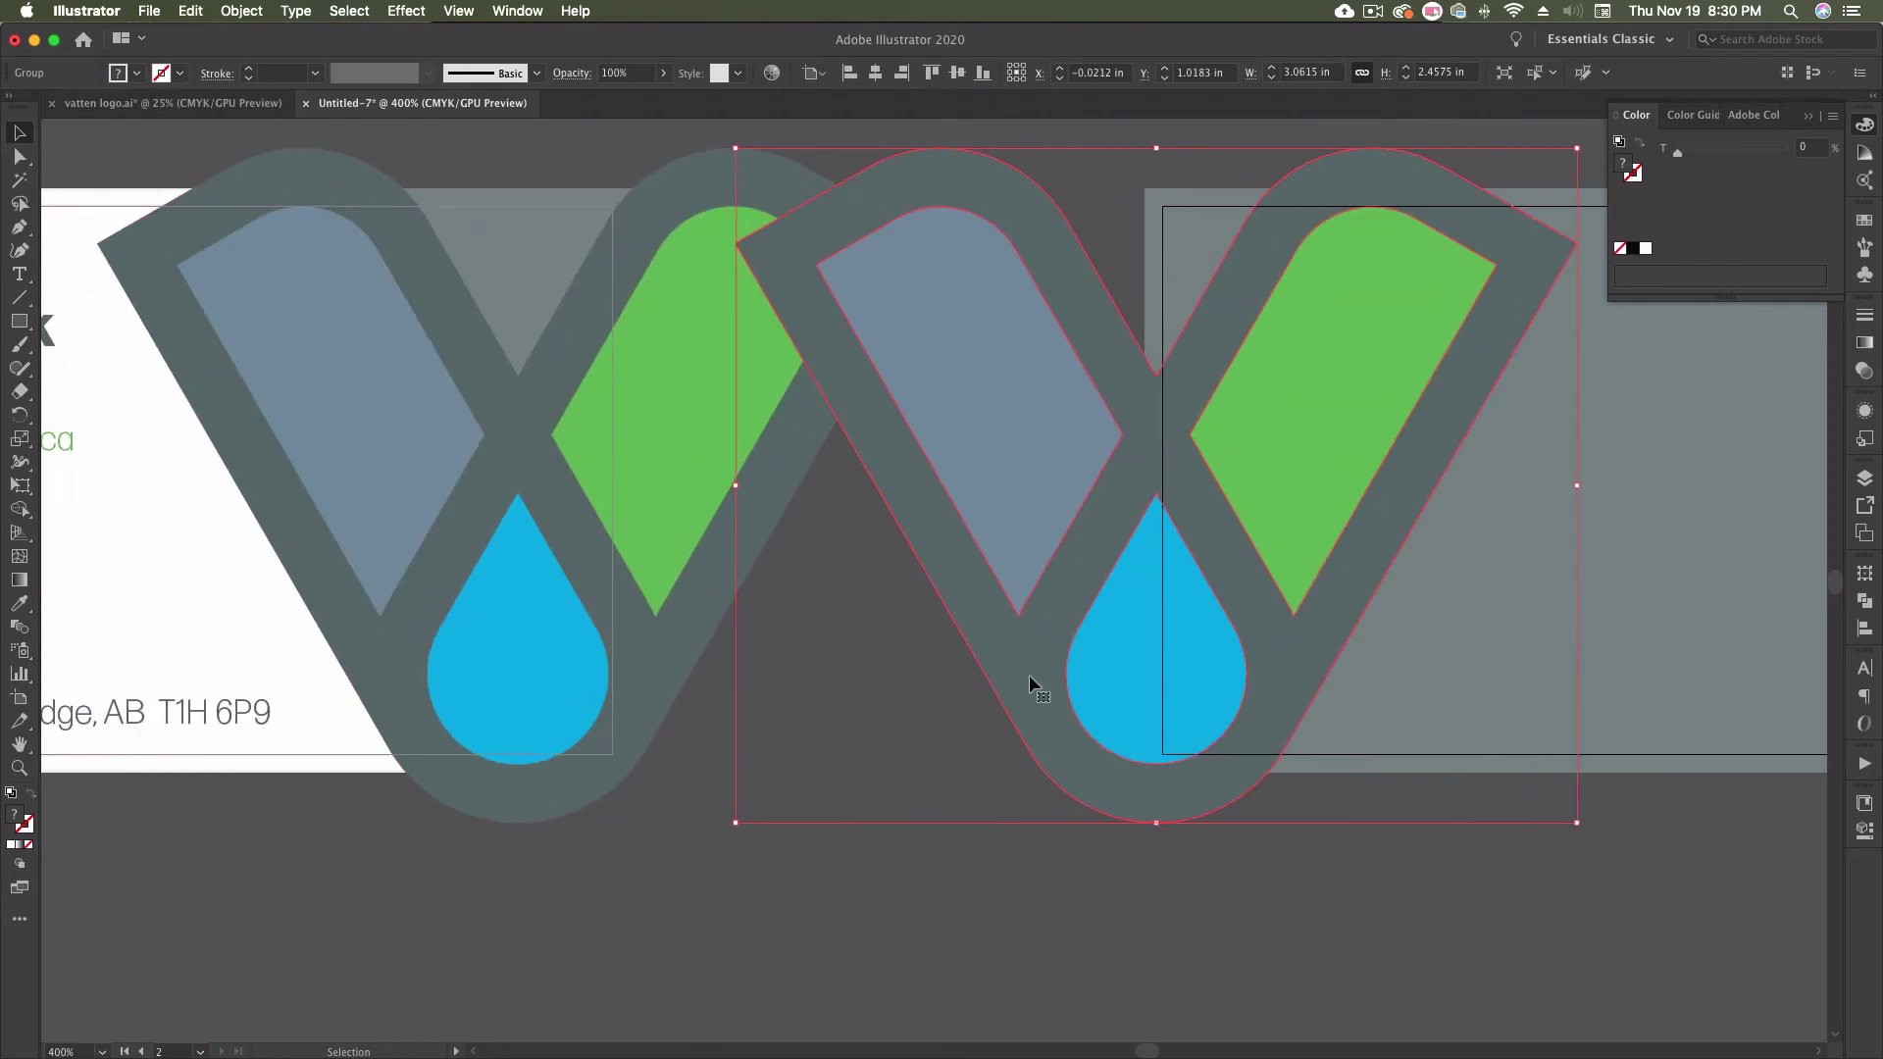
click(898, 721)
key(super+minus)
key(super+minus)
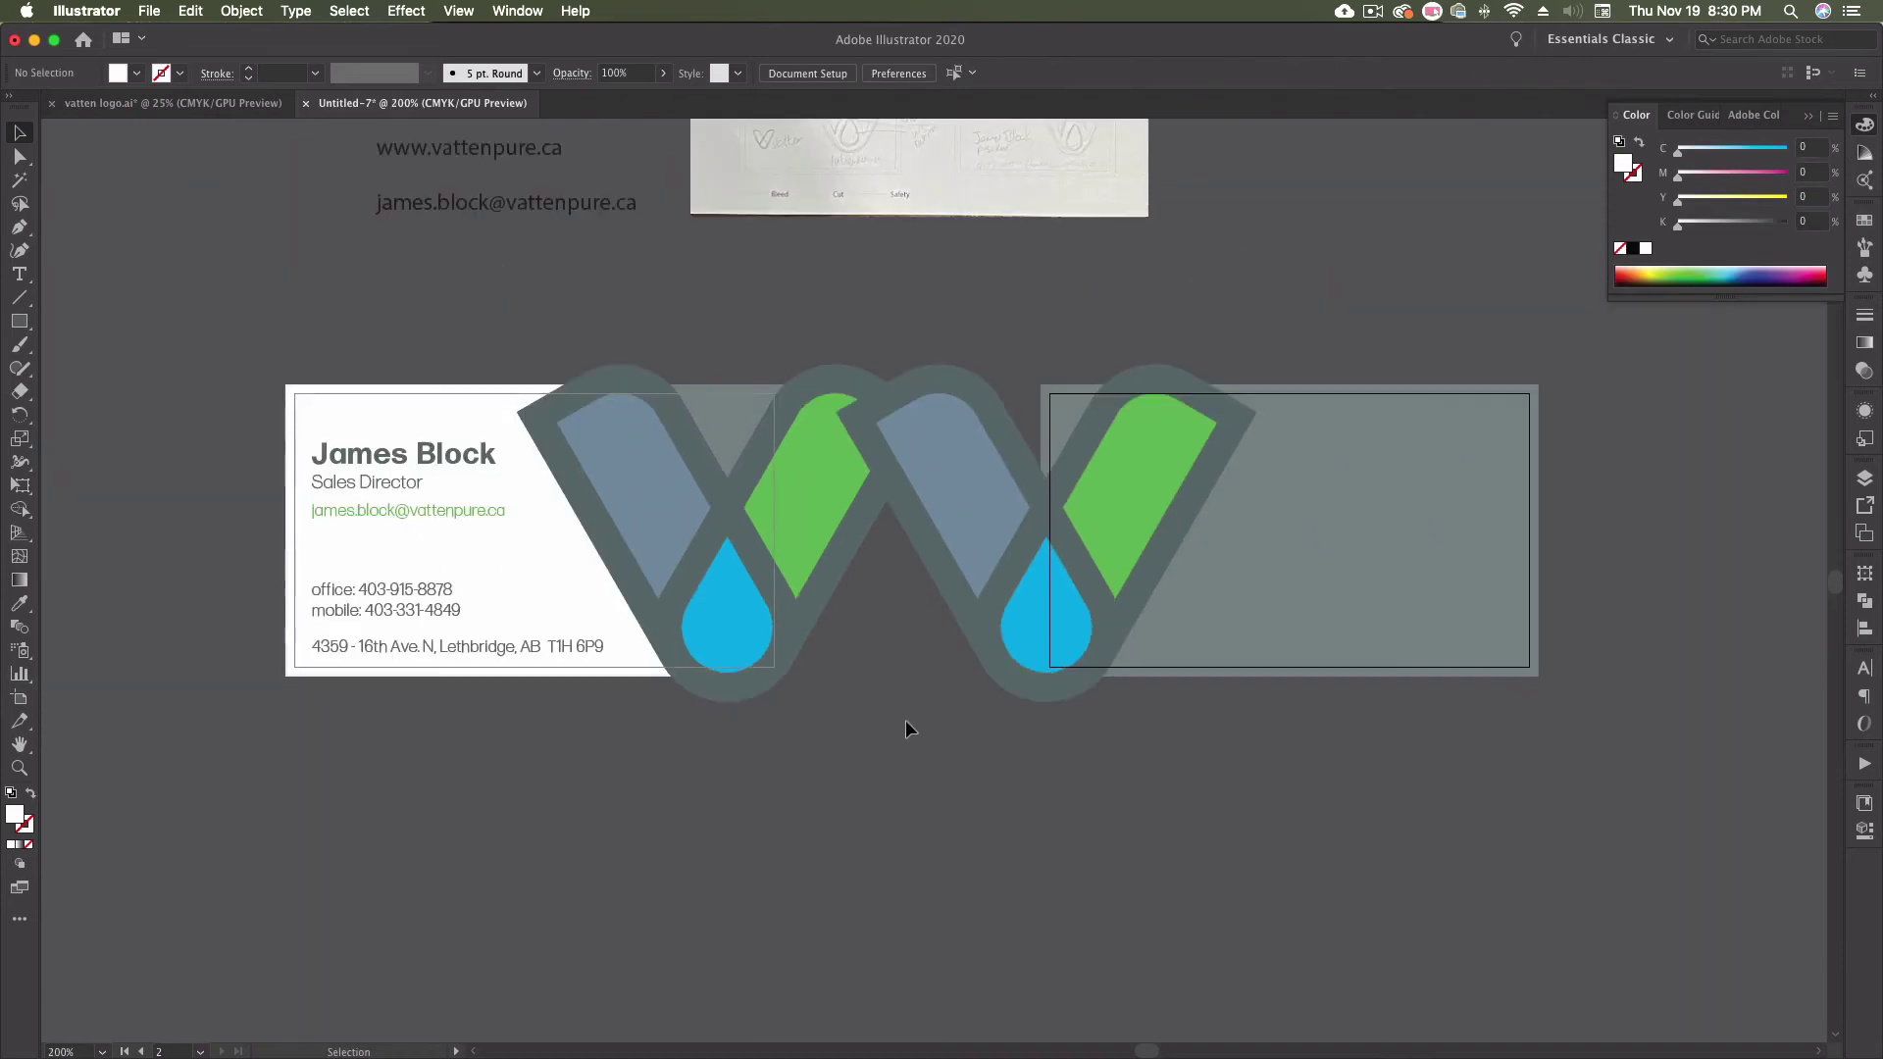
- Shift the duplicated V logo right so its water drop sits just inside the second card's left cut line
scroll(1026, 774, right, 2)
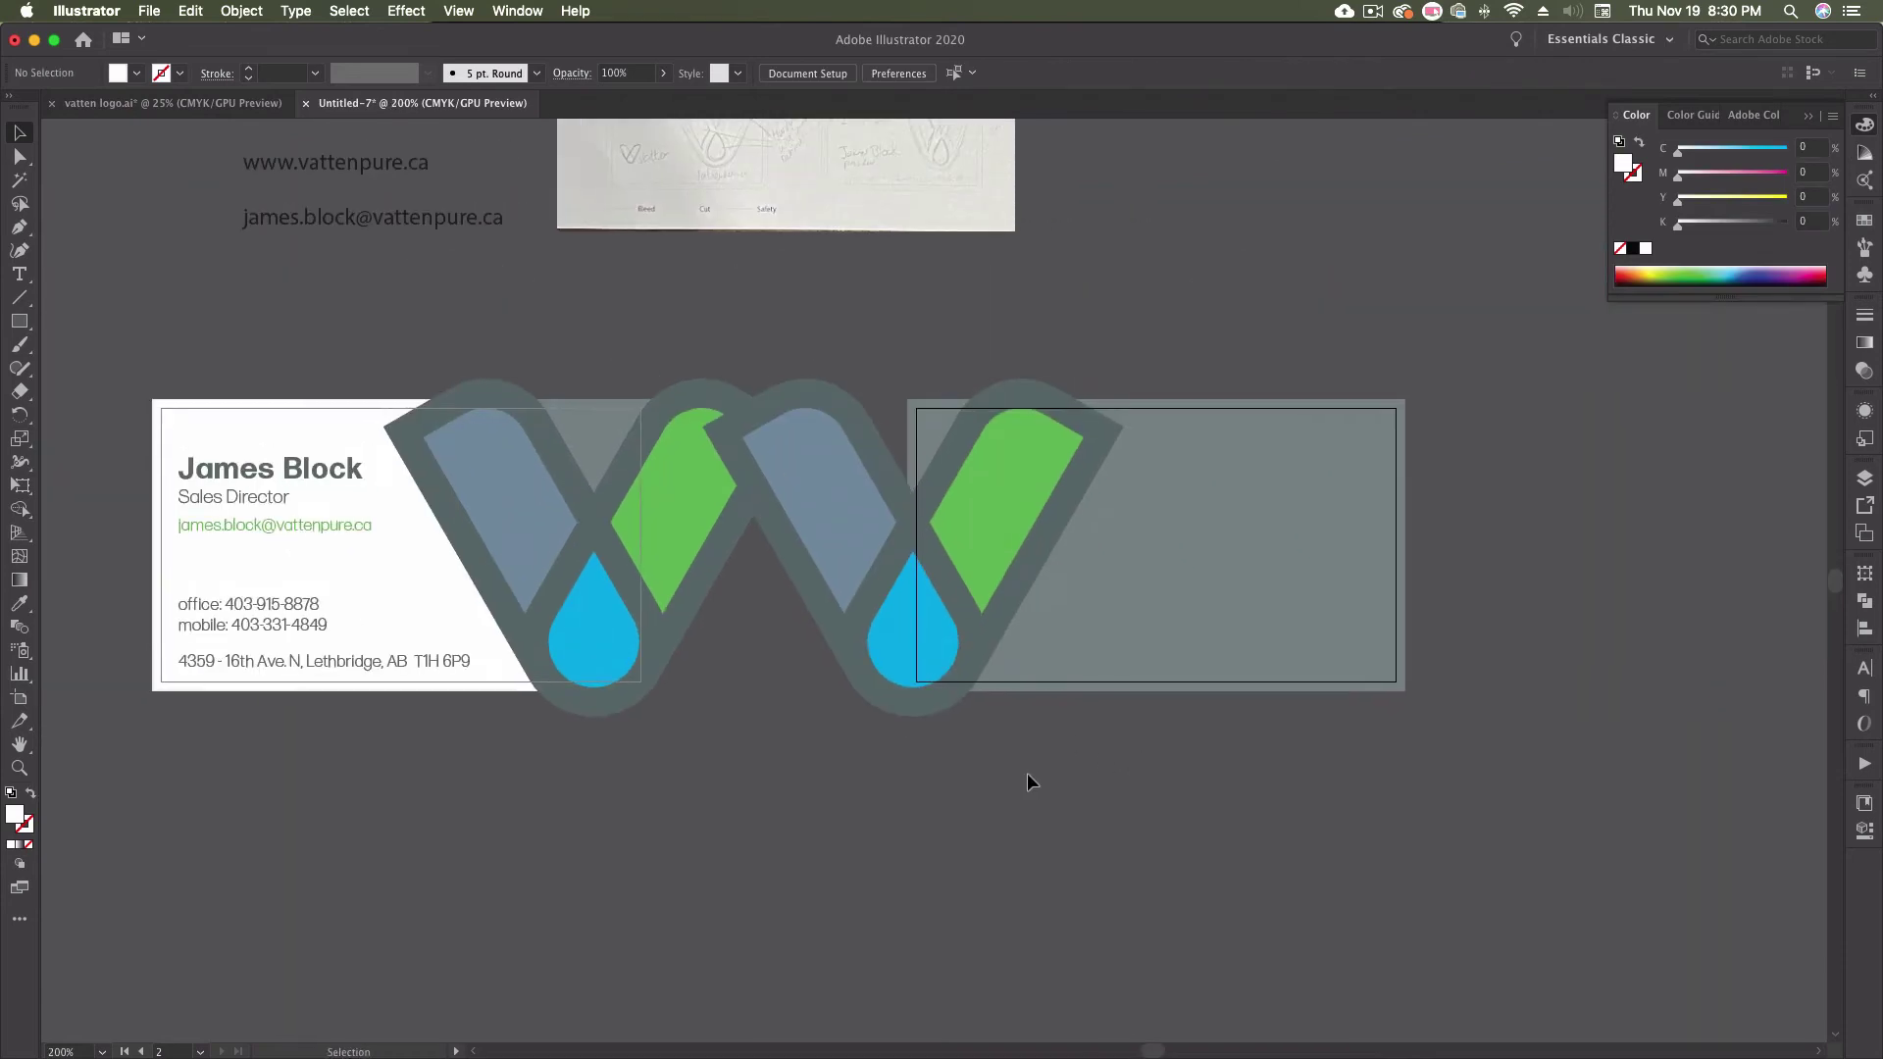
drag(881, 633, 942, 635)
click(789, 728)
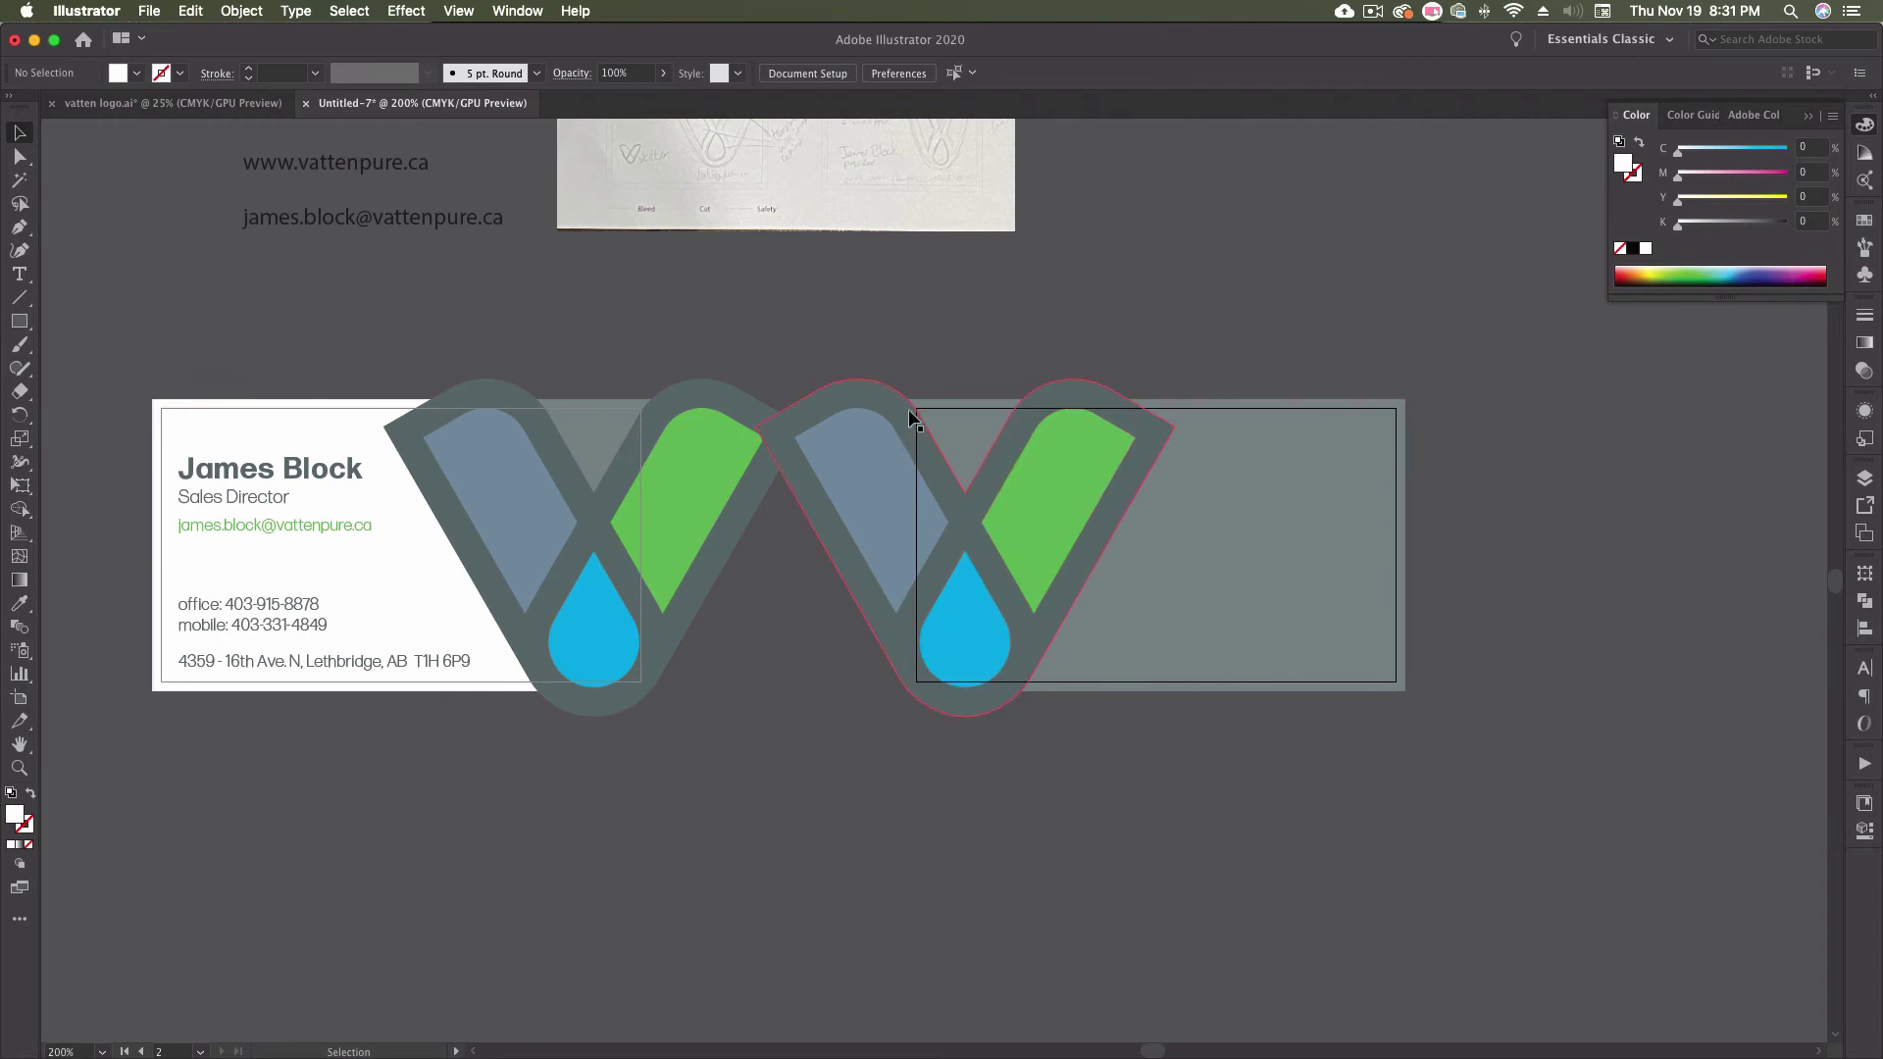
- Copy the full-colour vatten logo with white lettering from vatten logo.ai and paste it into the business card document
scroll(887, 467, up, 5)
click(176, 105)
drag(1303, 505, 955, 403)
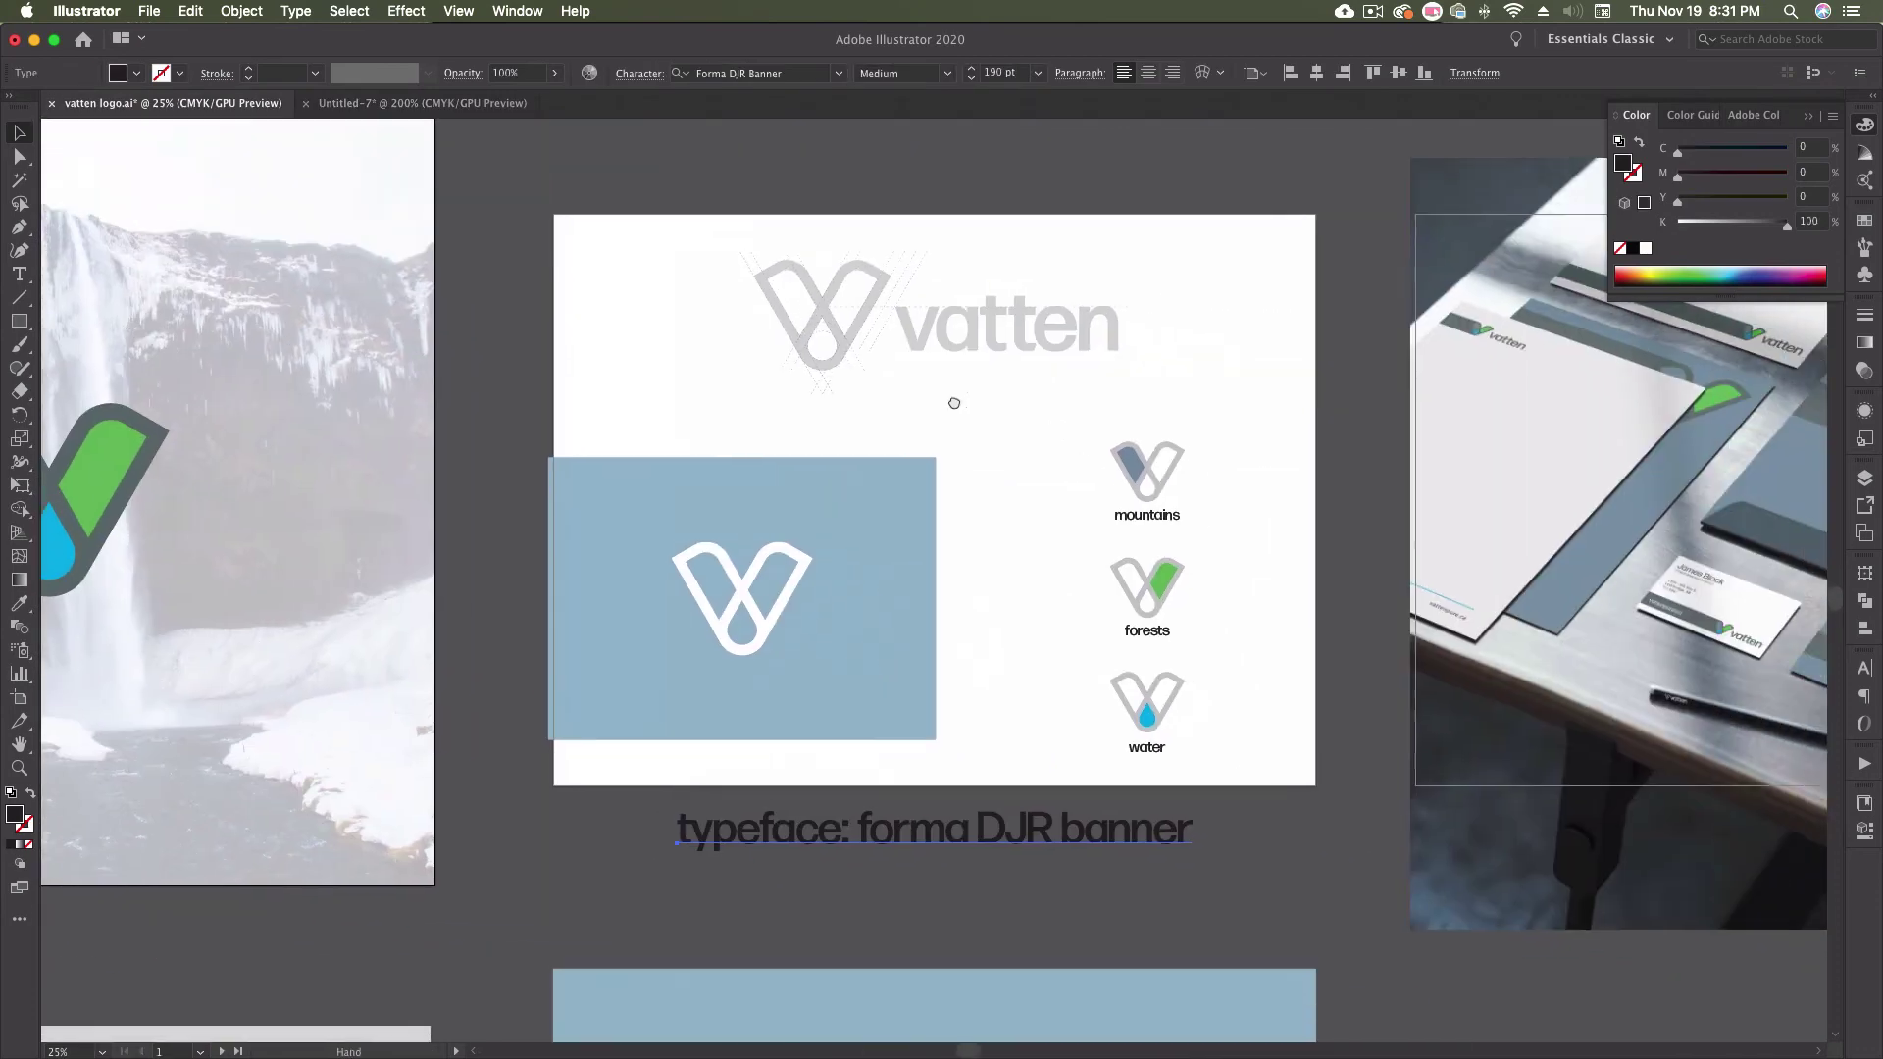
scroll(955, 403, down, 10)
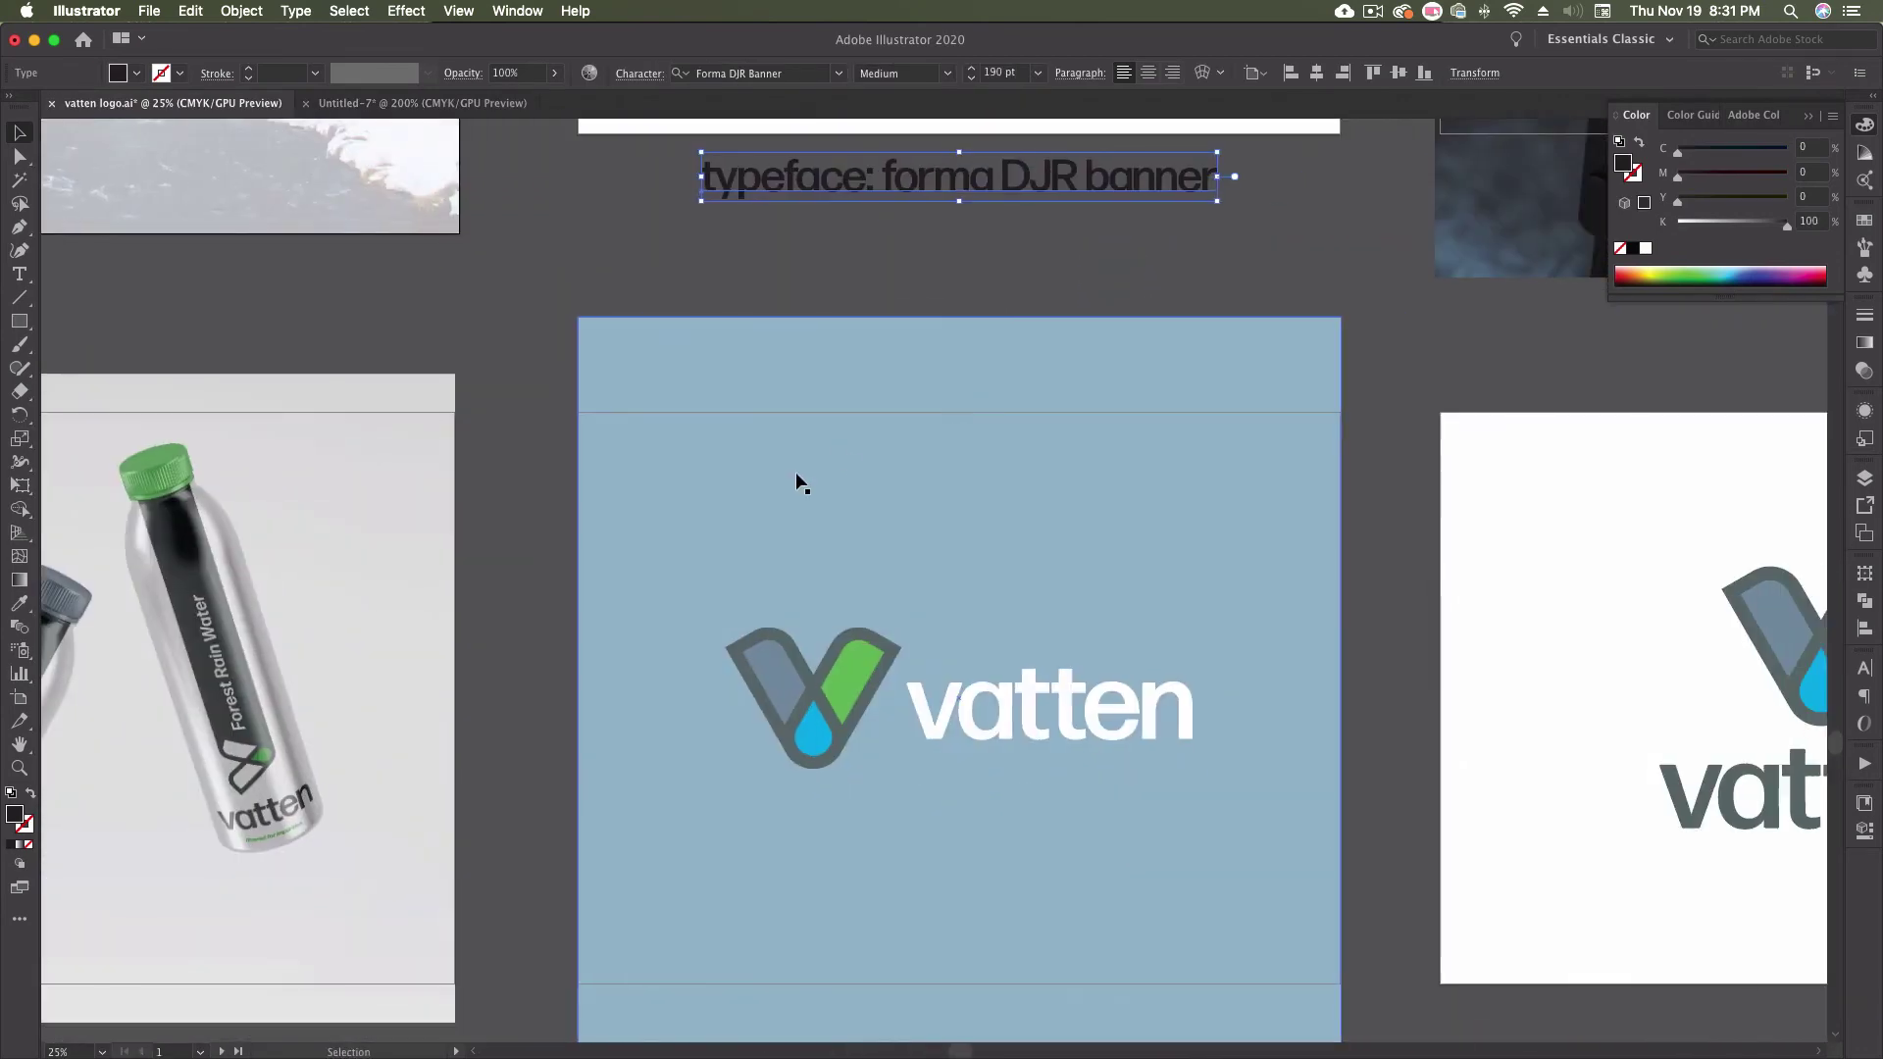
drag(517, 568, 1265, 802)
shift+click(1295, 737)
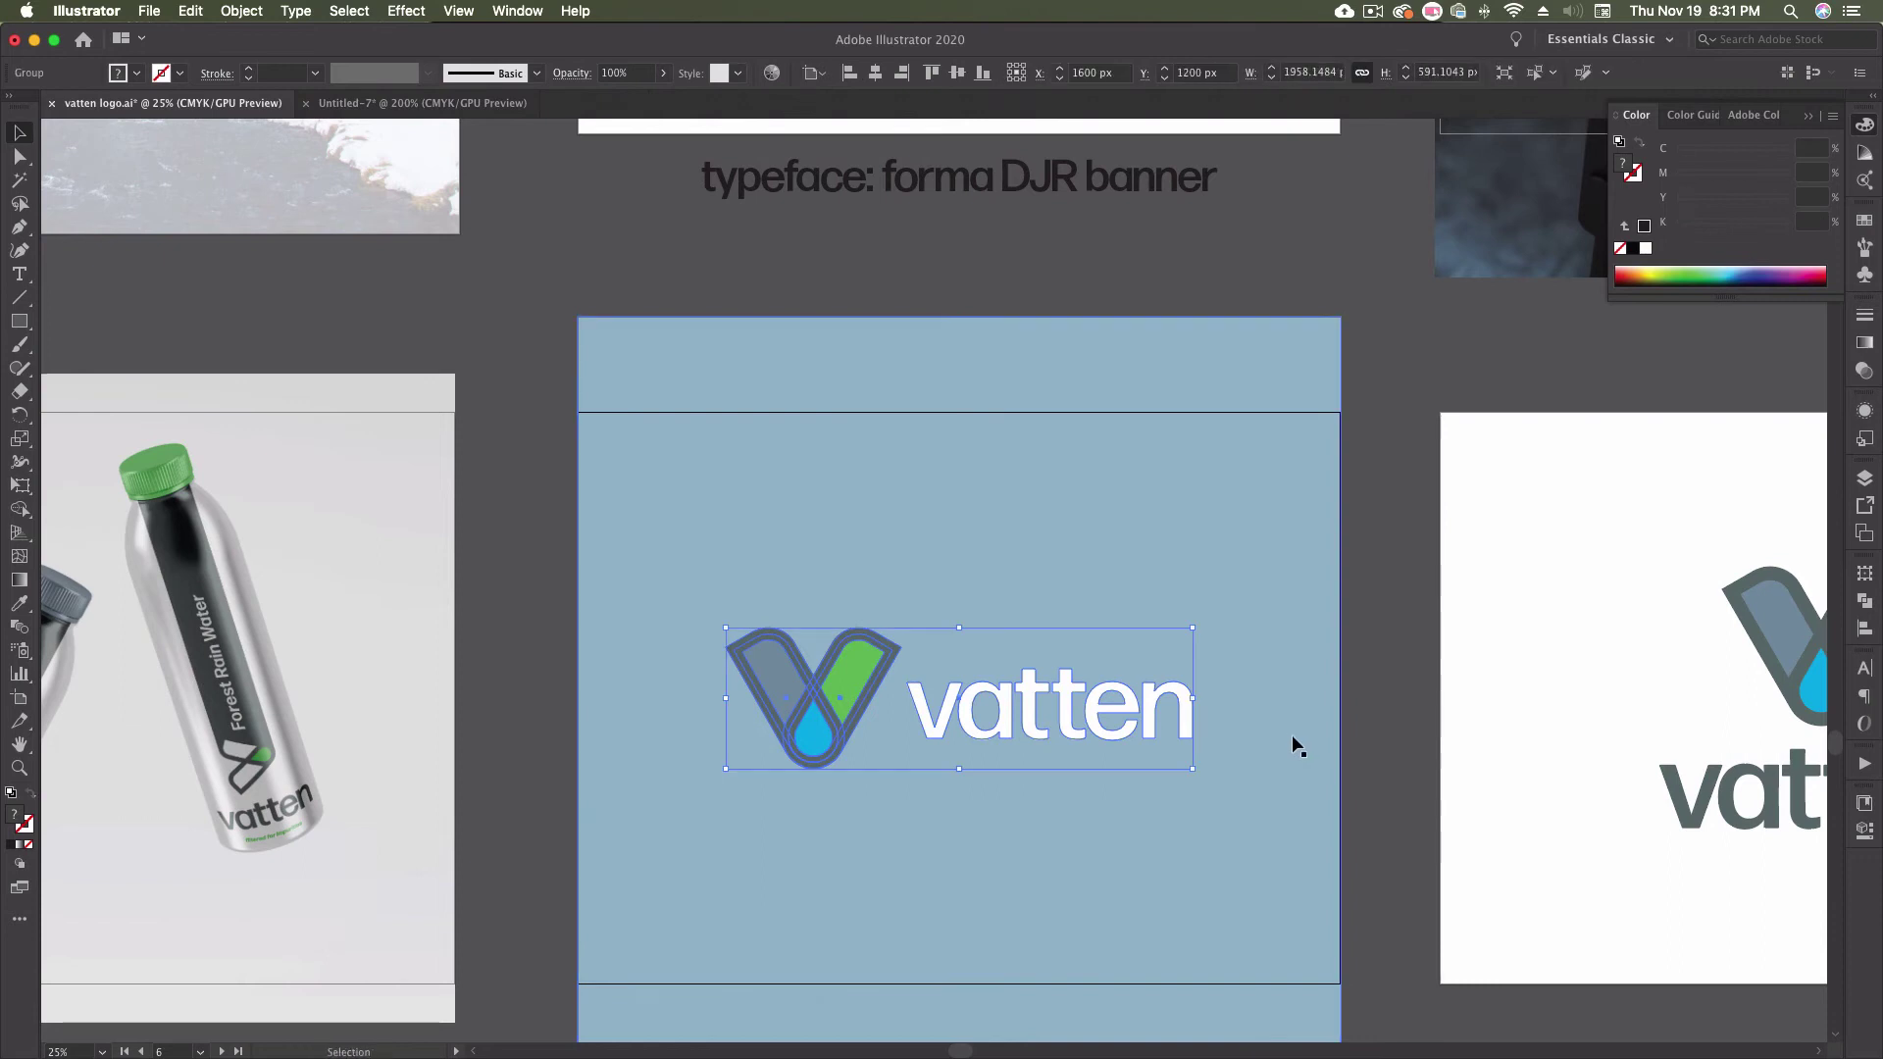
click(454, 113)
key(ctrl+v)
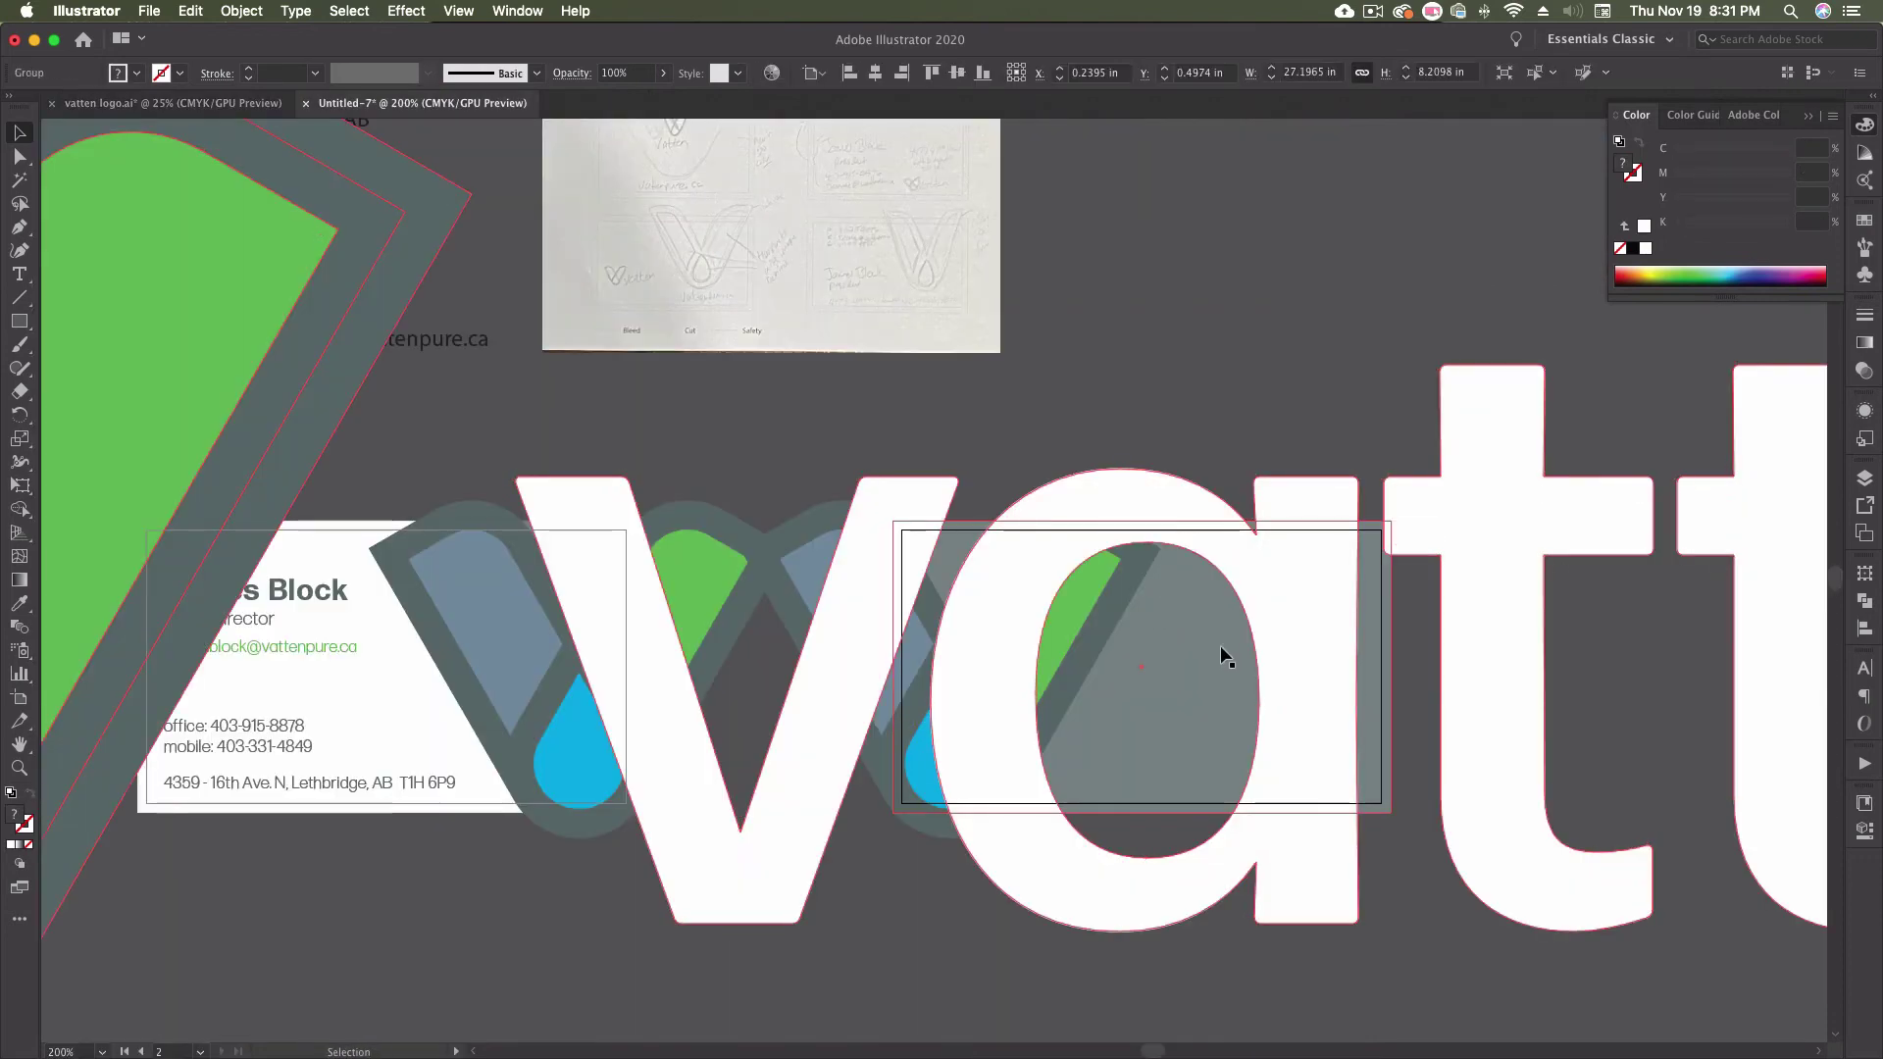
- Scale the pasted vatten logo proportionally to a height of 0.75 in
click(1270, 79)
click(1270, 78)
click(1430, 72)
text(1.5)
key(Return)
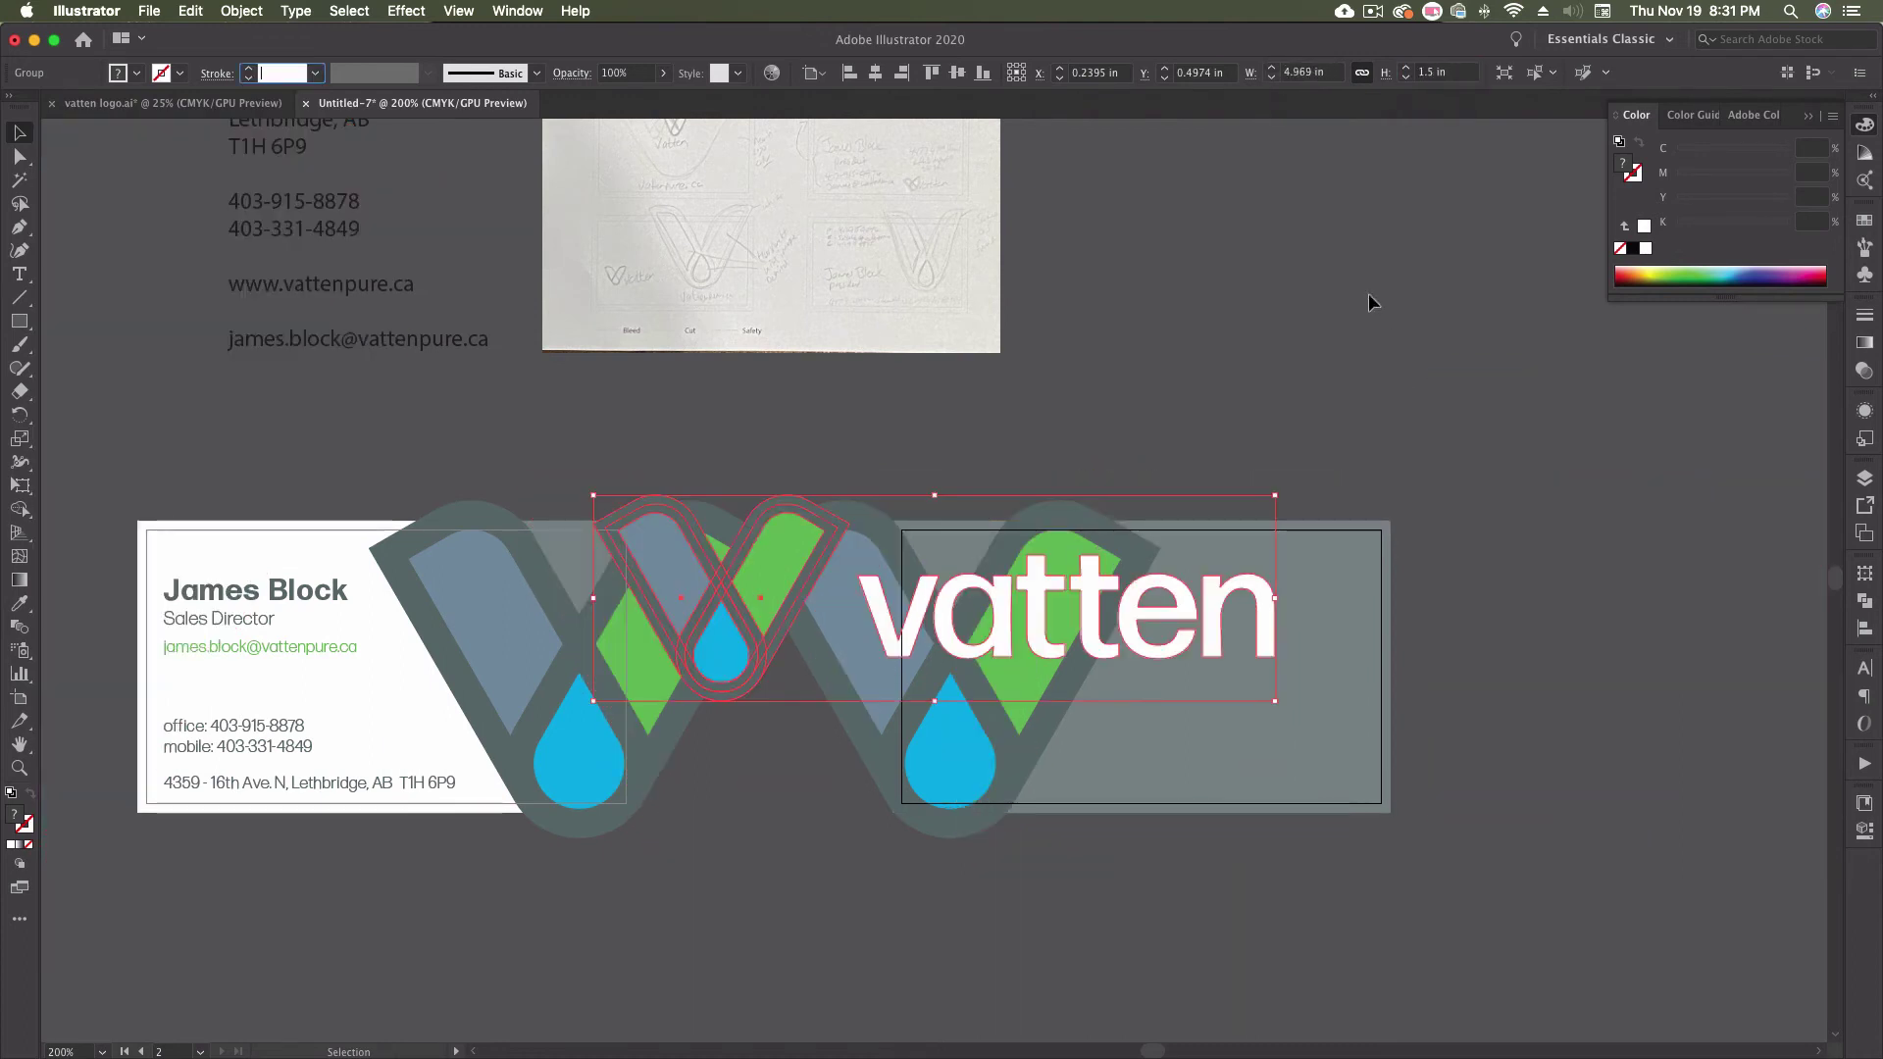
click(1424, 72)
text(.75)
key(Return)
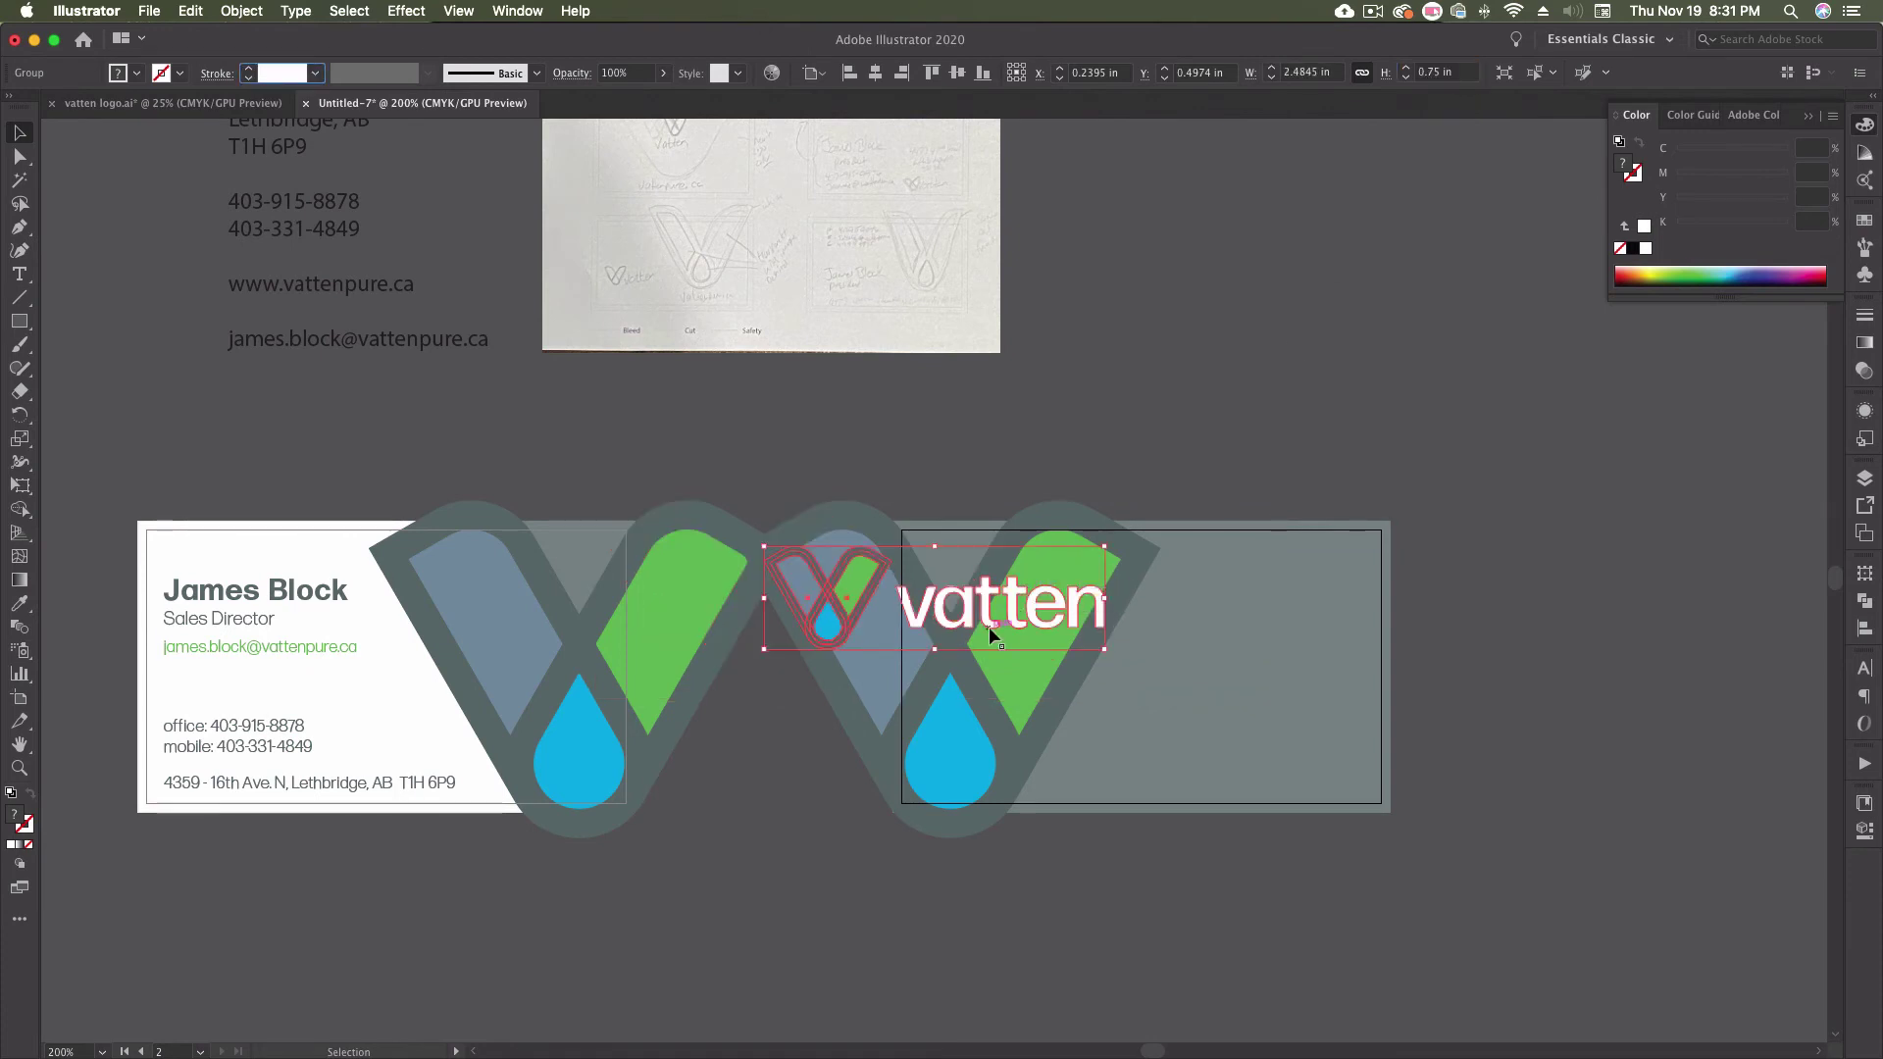
- Move the vatten logo to the right side of the second card and scale it proportionally to 0.5 in high
drag(1015, 620, 1274, 674)
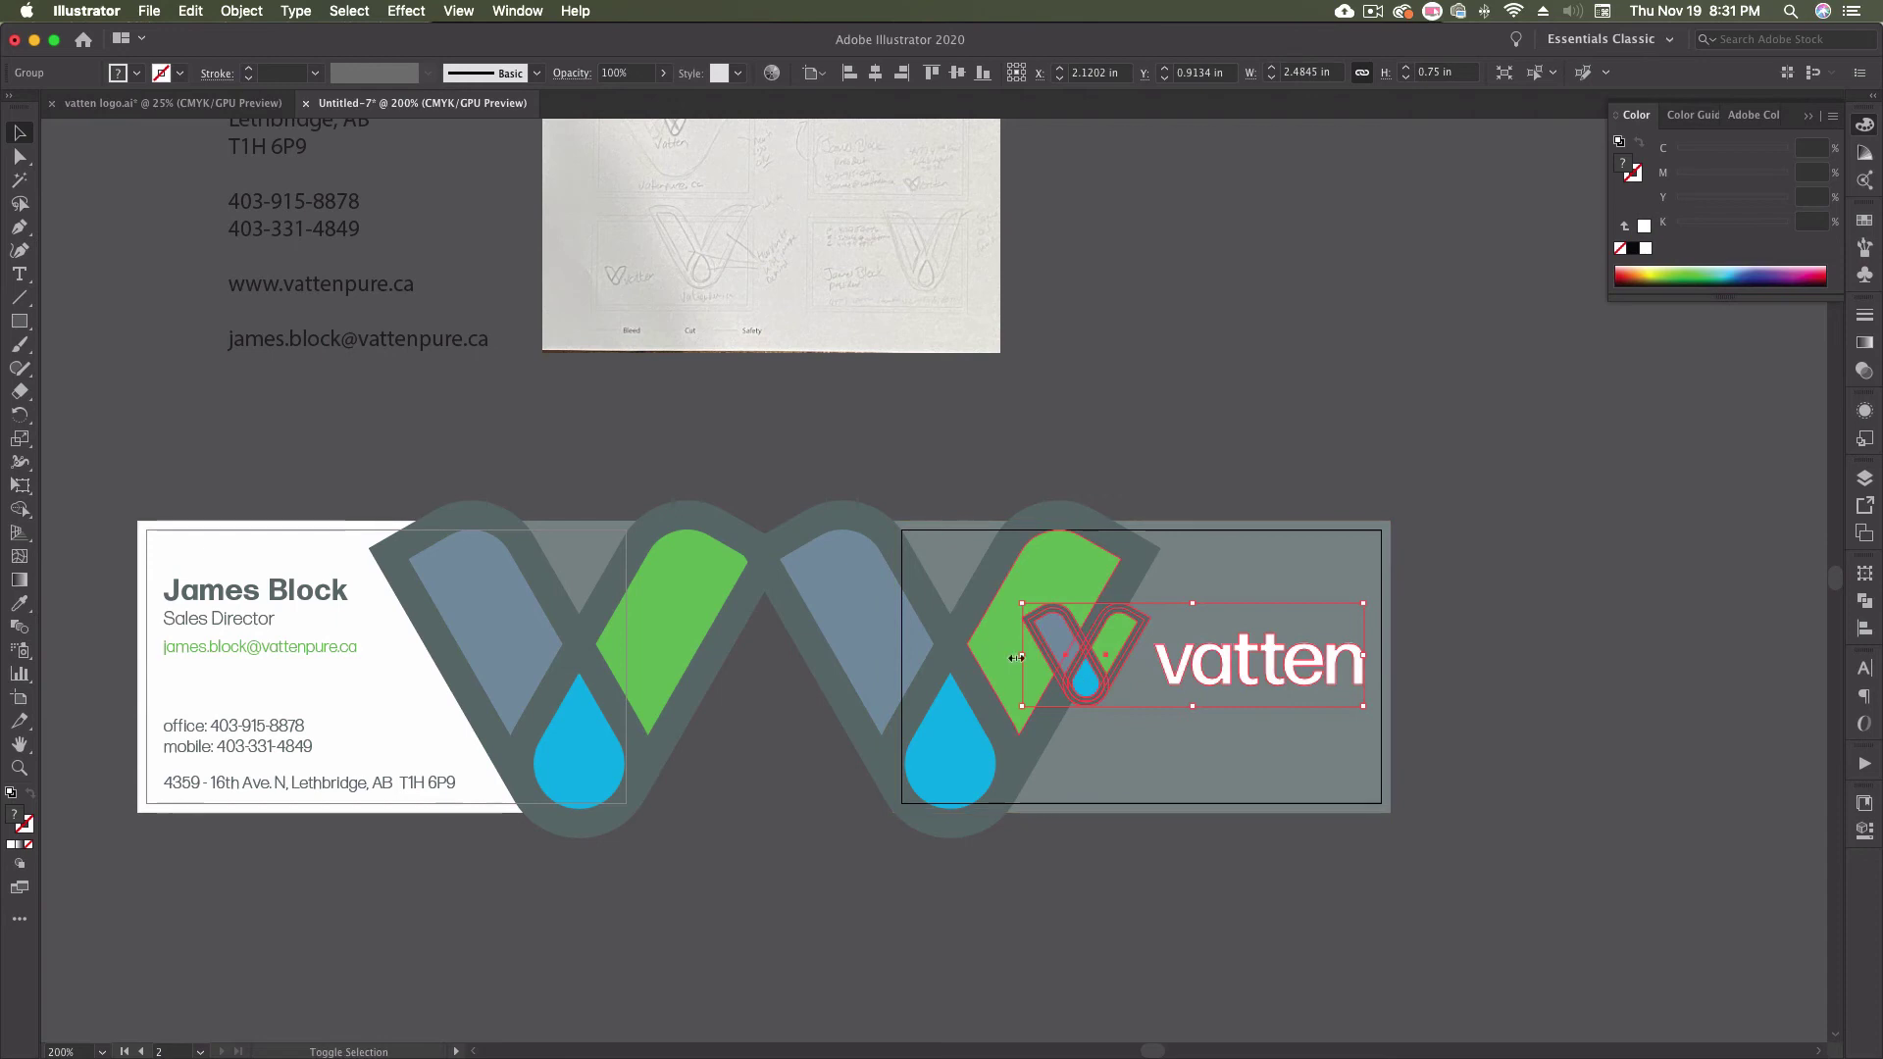
drag(1020, 655, 1071, 663)
drag(1125, 670, 1191, 680)
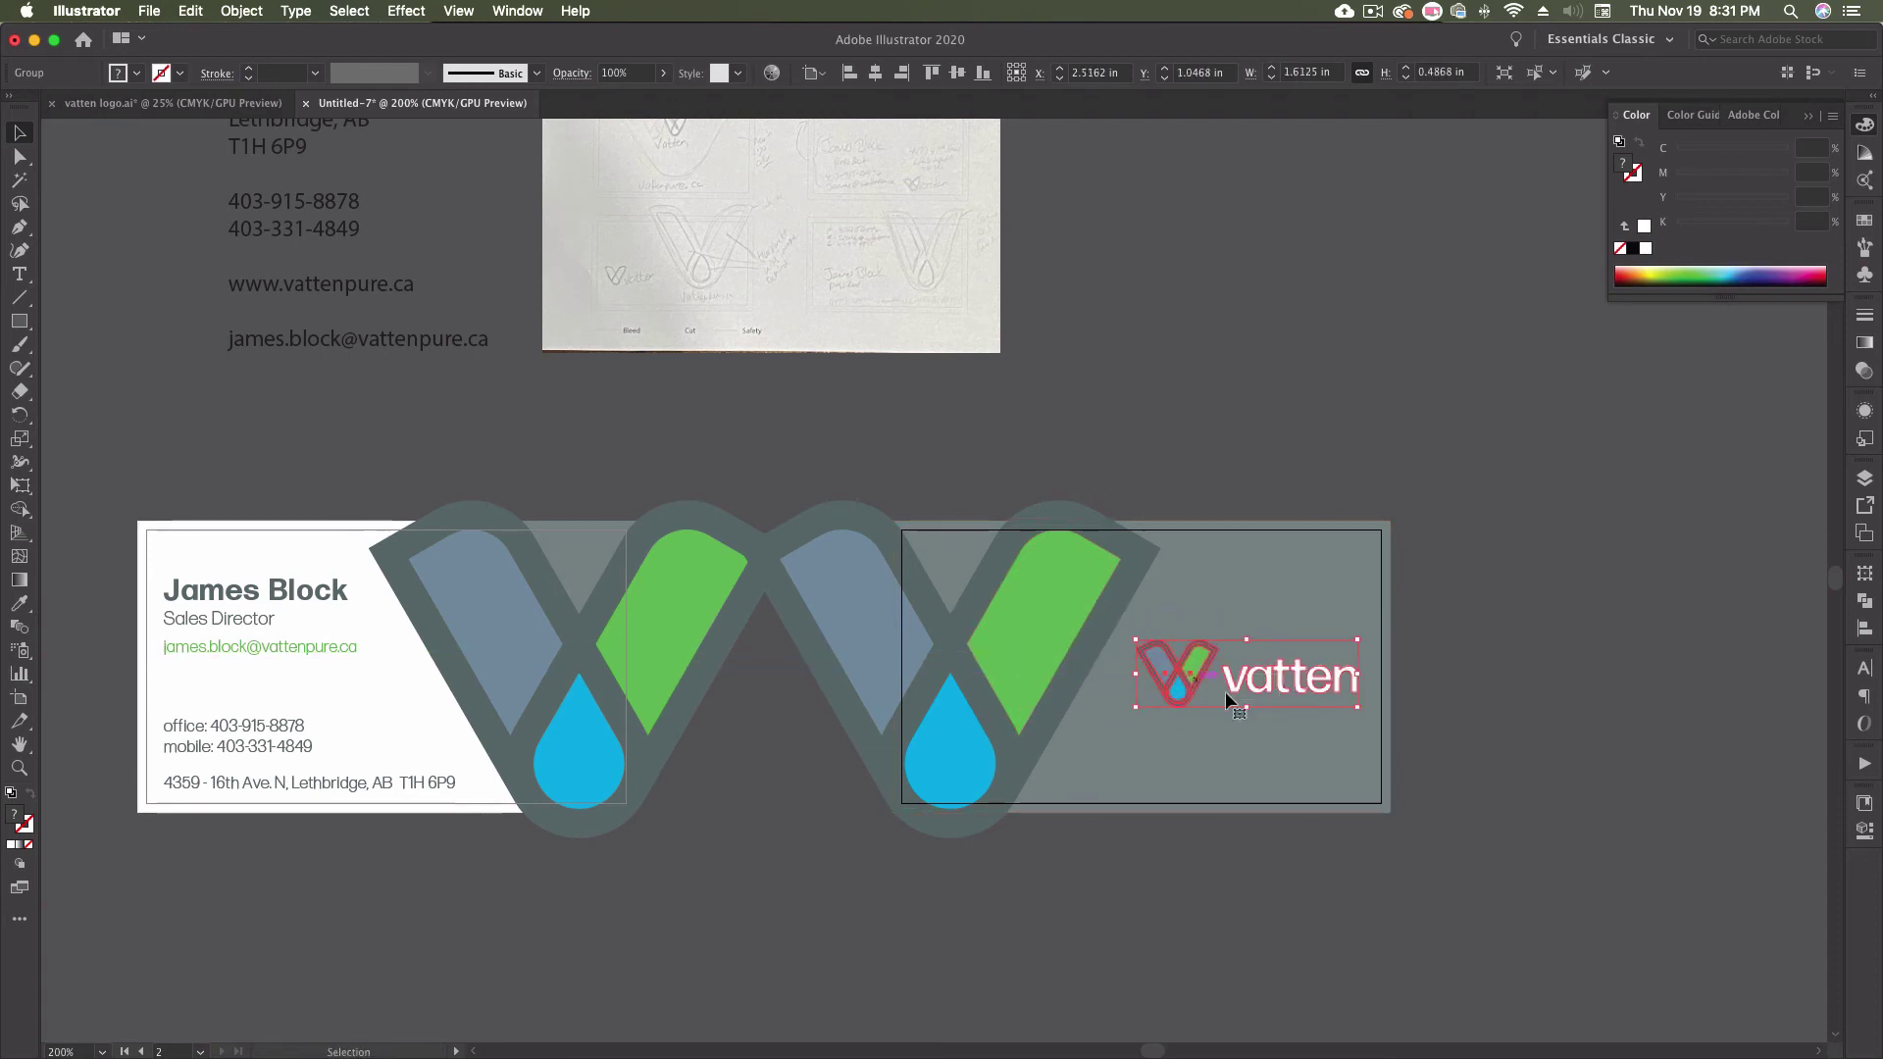
double_click(1440, 72)
key(BackSpace)
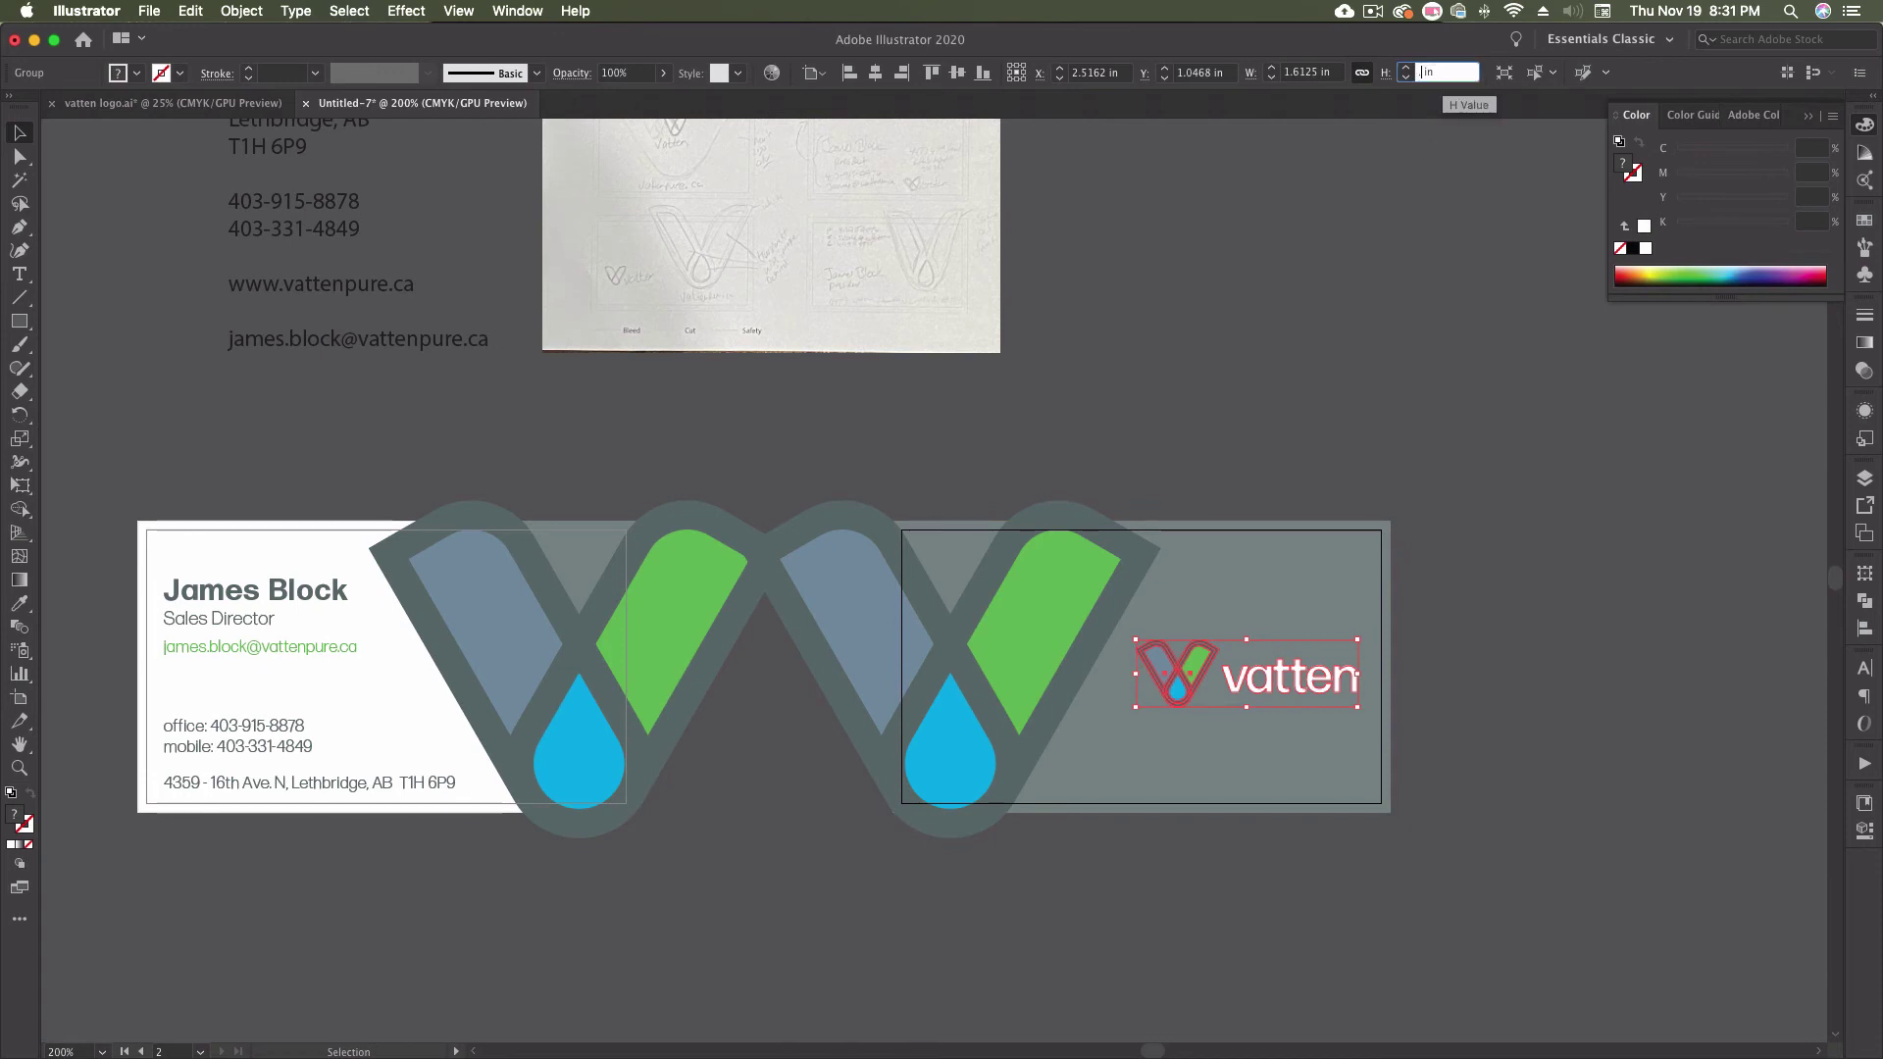
key(Return)
click(1302, 400)
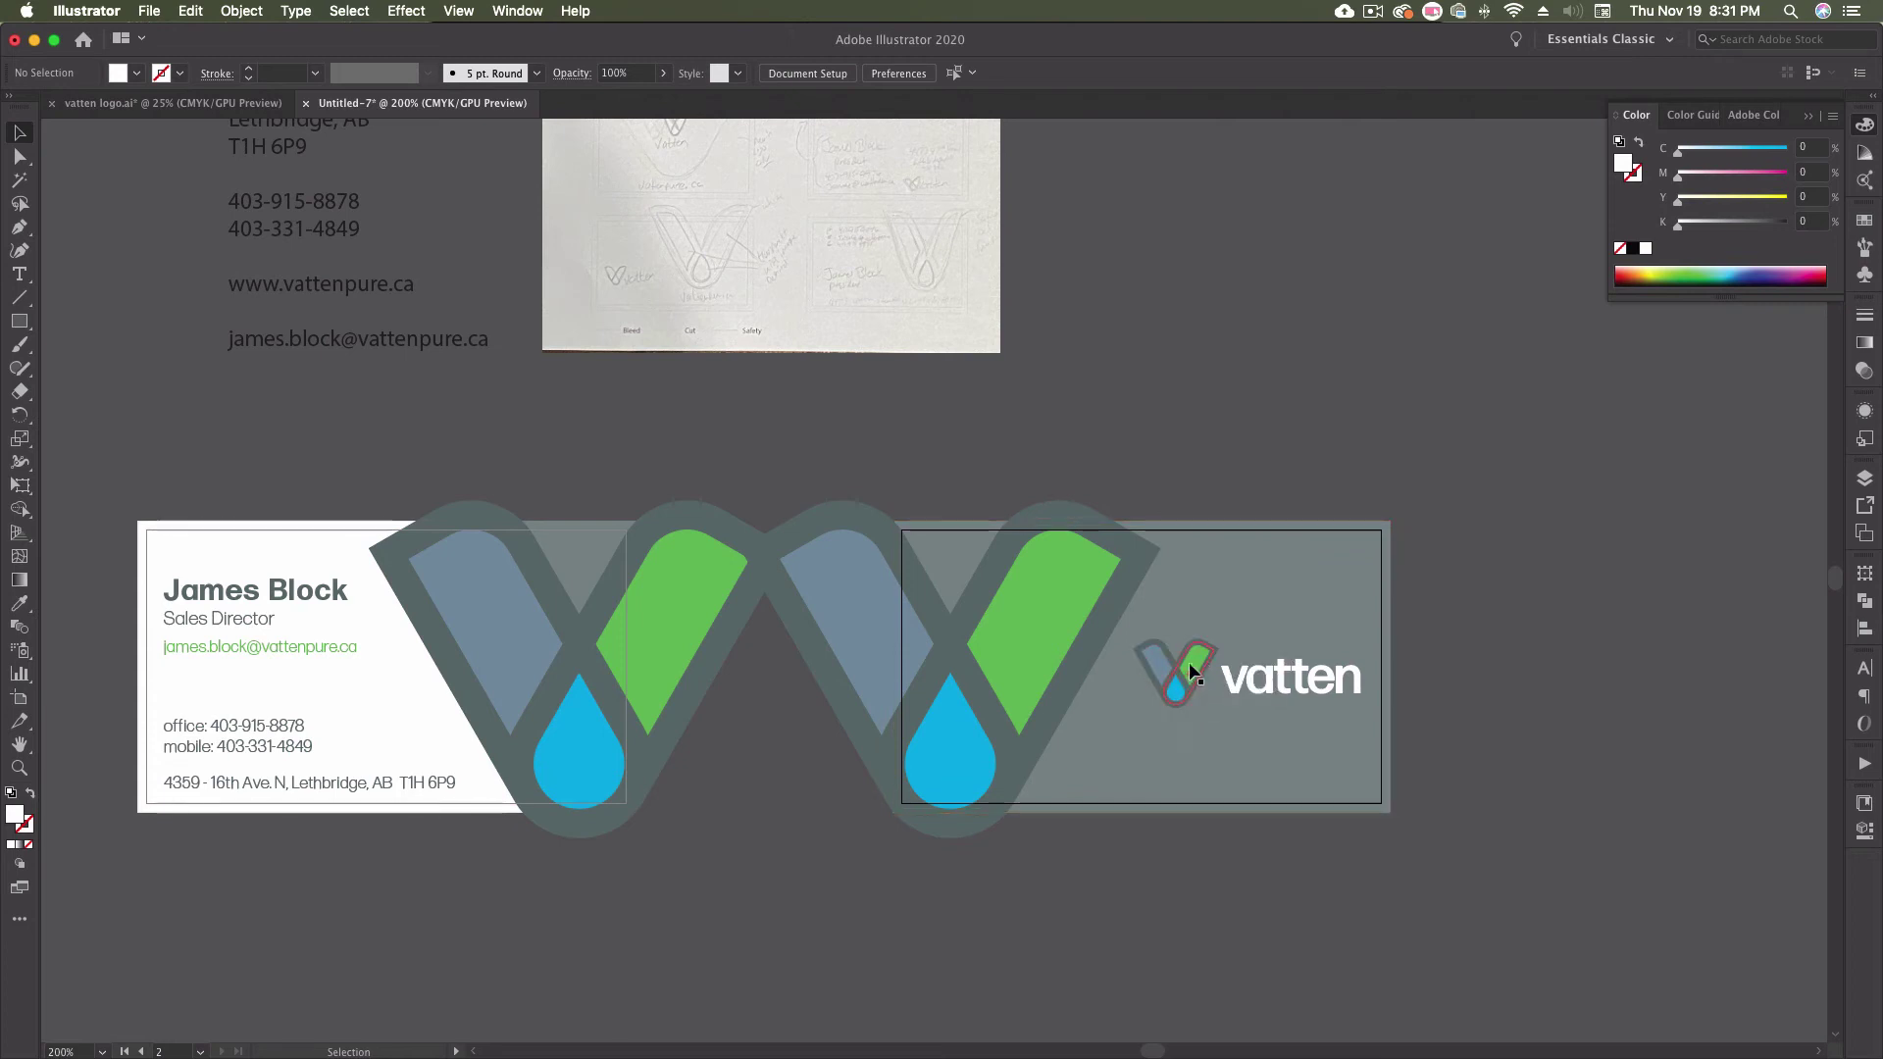
- Delete the blue-grey, blue drop and green fills from the small logo's V, keeping only its outline and wordmark
key(super+=)
key(super+=)
key(super+=)
key(super+=)
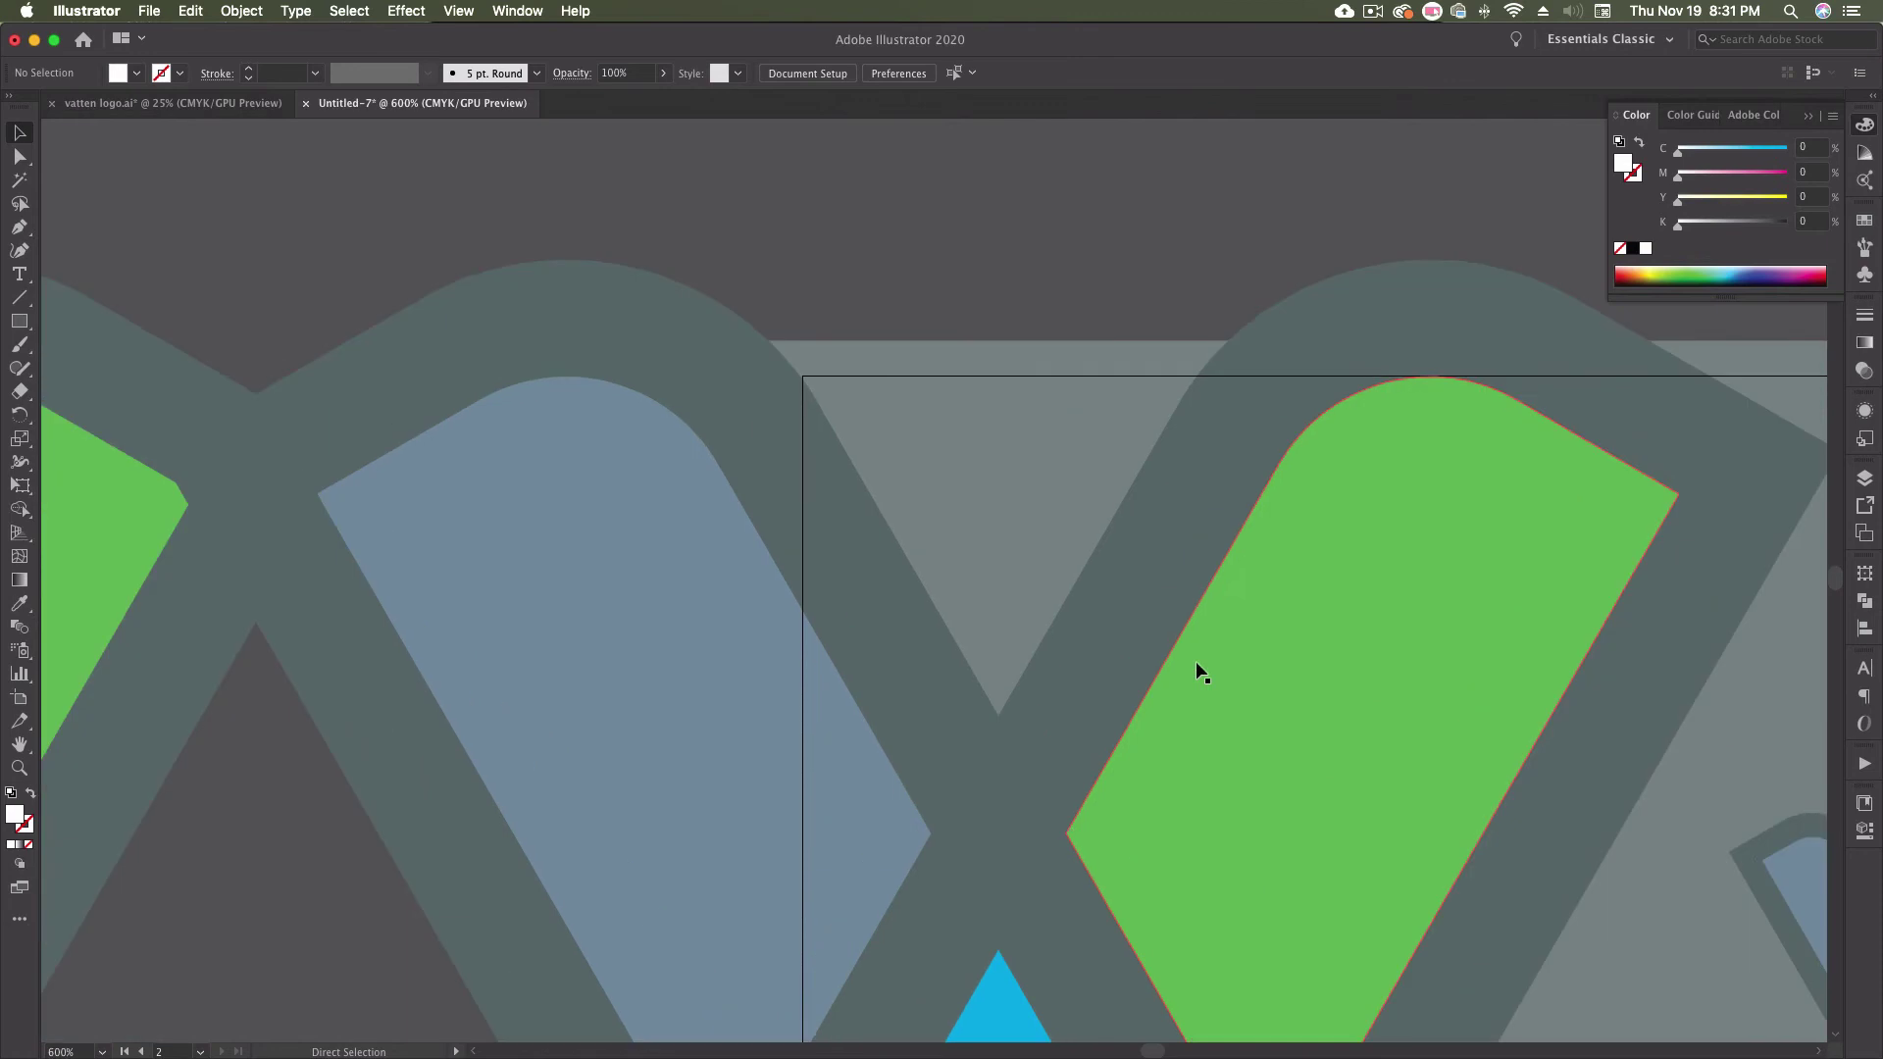
drag(1518, 891, 657, 357)
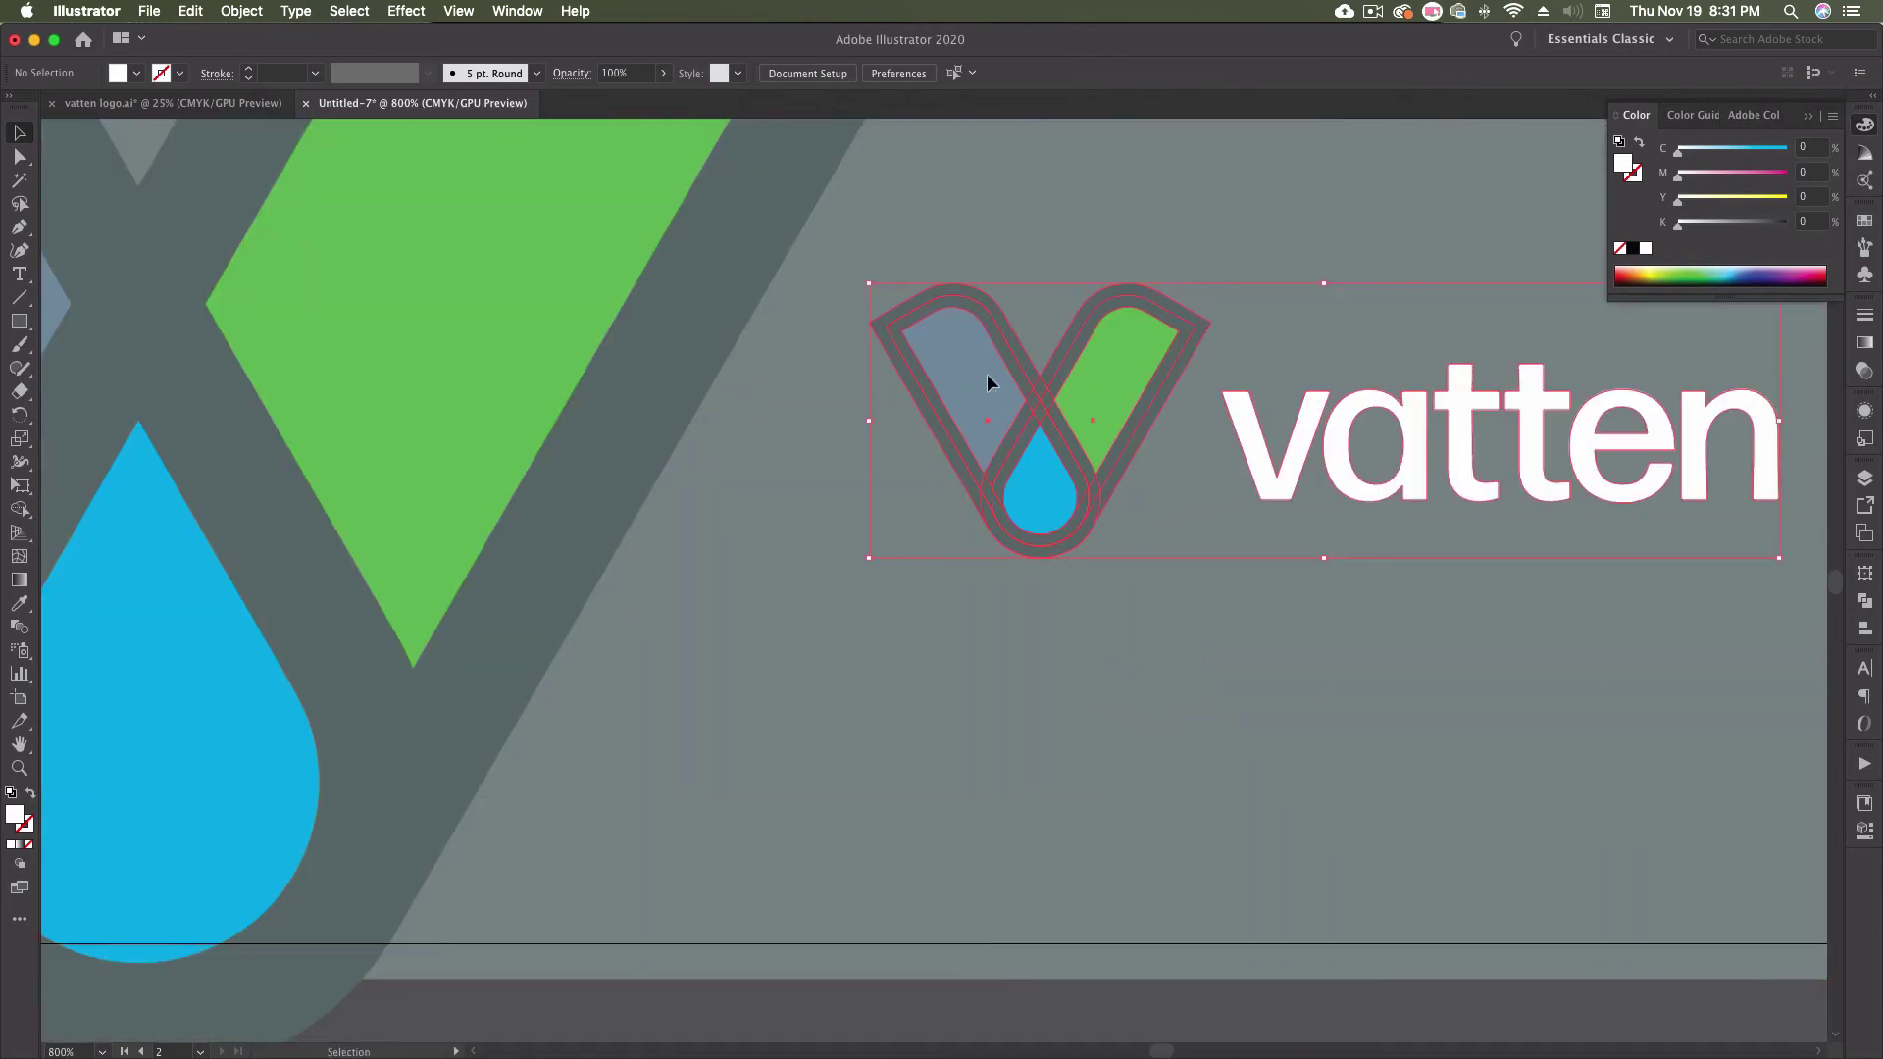
double_click(982, 377)
key(Delete)
click(1027, 469)
key(Delete)
click(1112, 386)
key(Delete)
double_click(1165, 591)
- Recolour the small logo's V outline white by sampling the vatten lettering with the Eyedropper
click(1104, 486)
key(i)
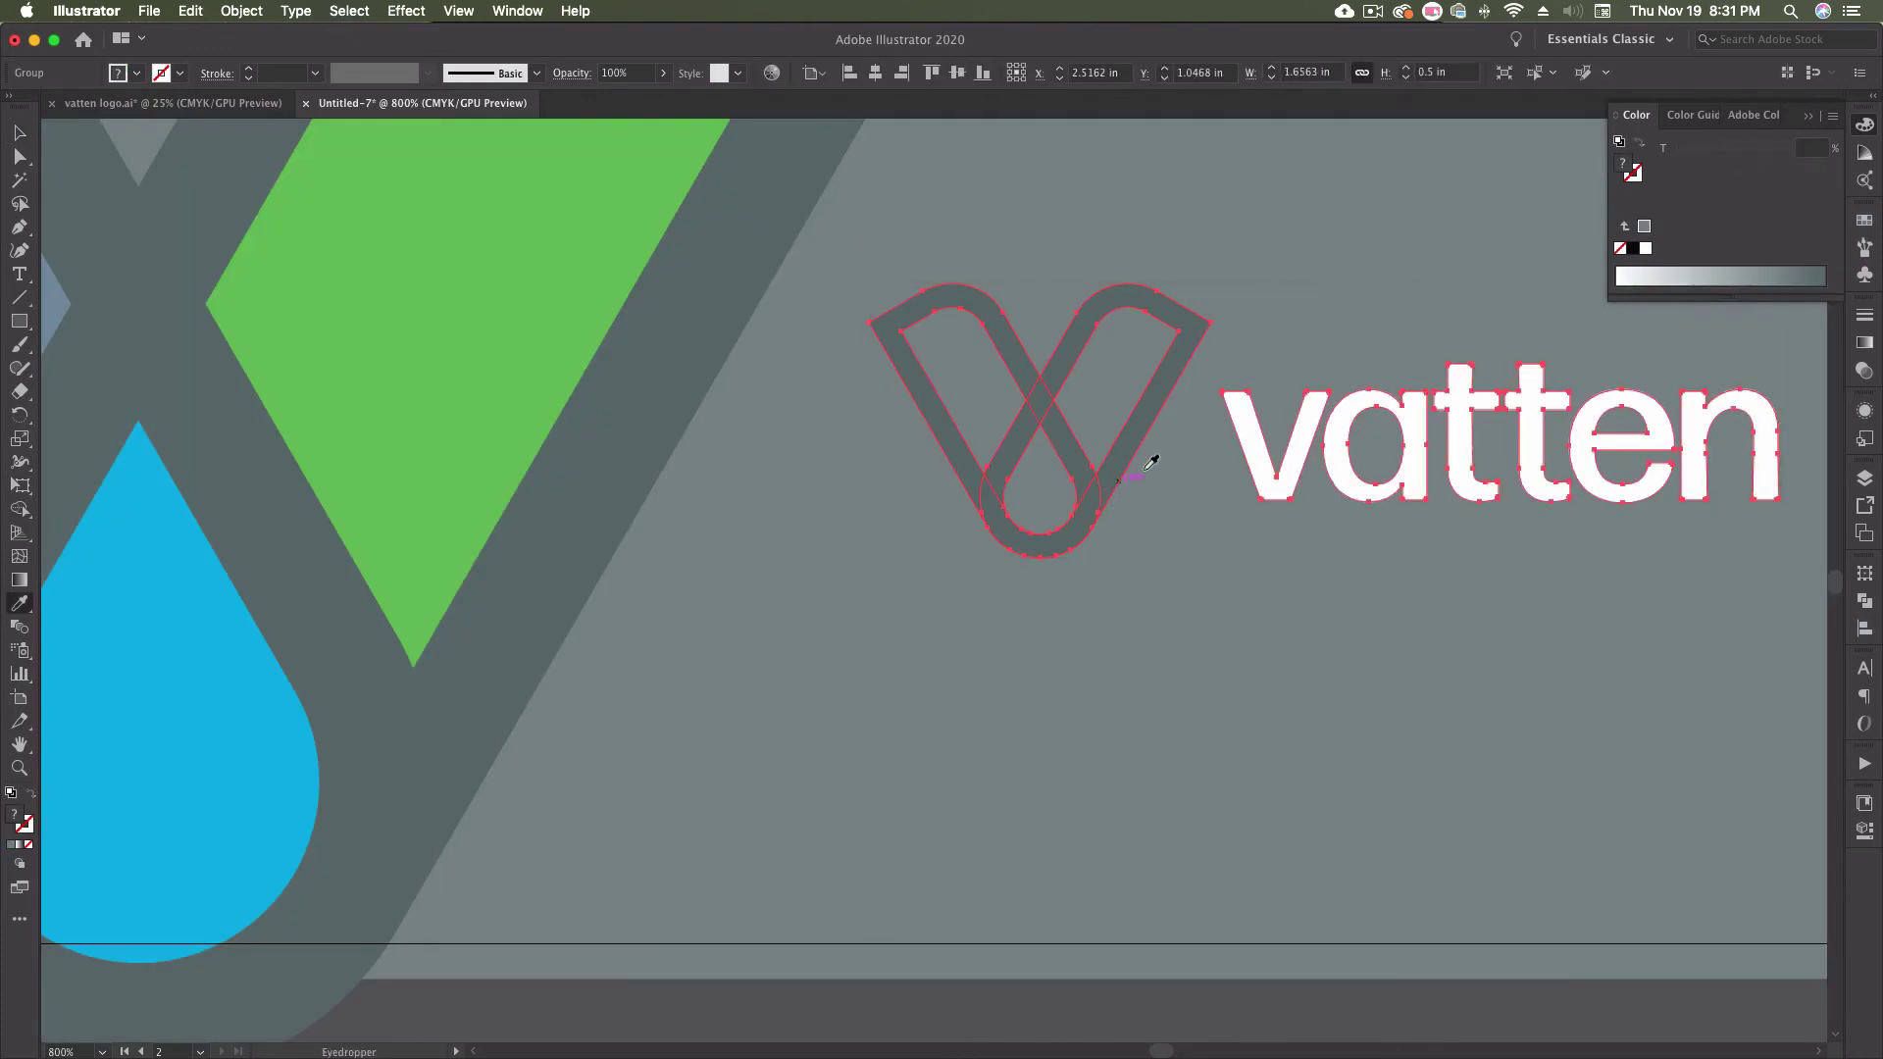
click(1248, 439)
key(super+minus)
key(super+minus)
key(super+minus)
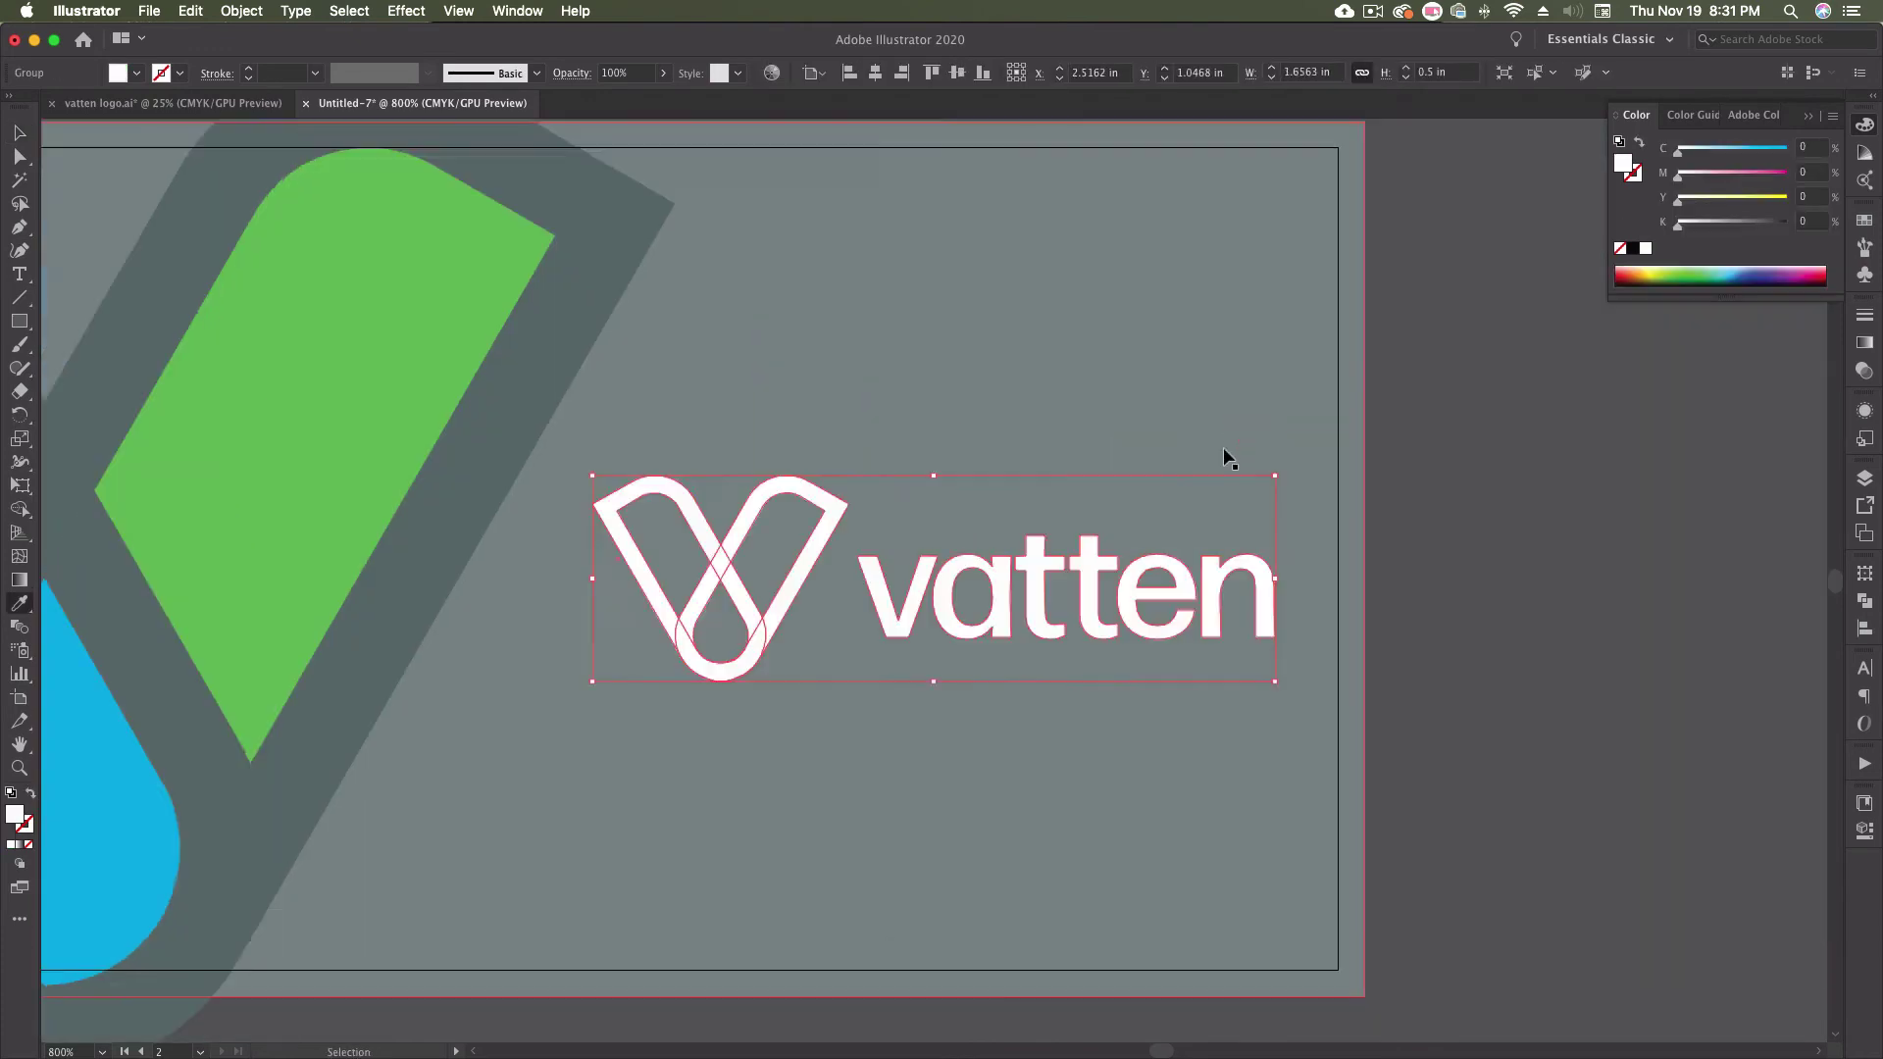
key(v)
click(1218, 439)
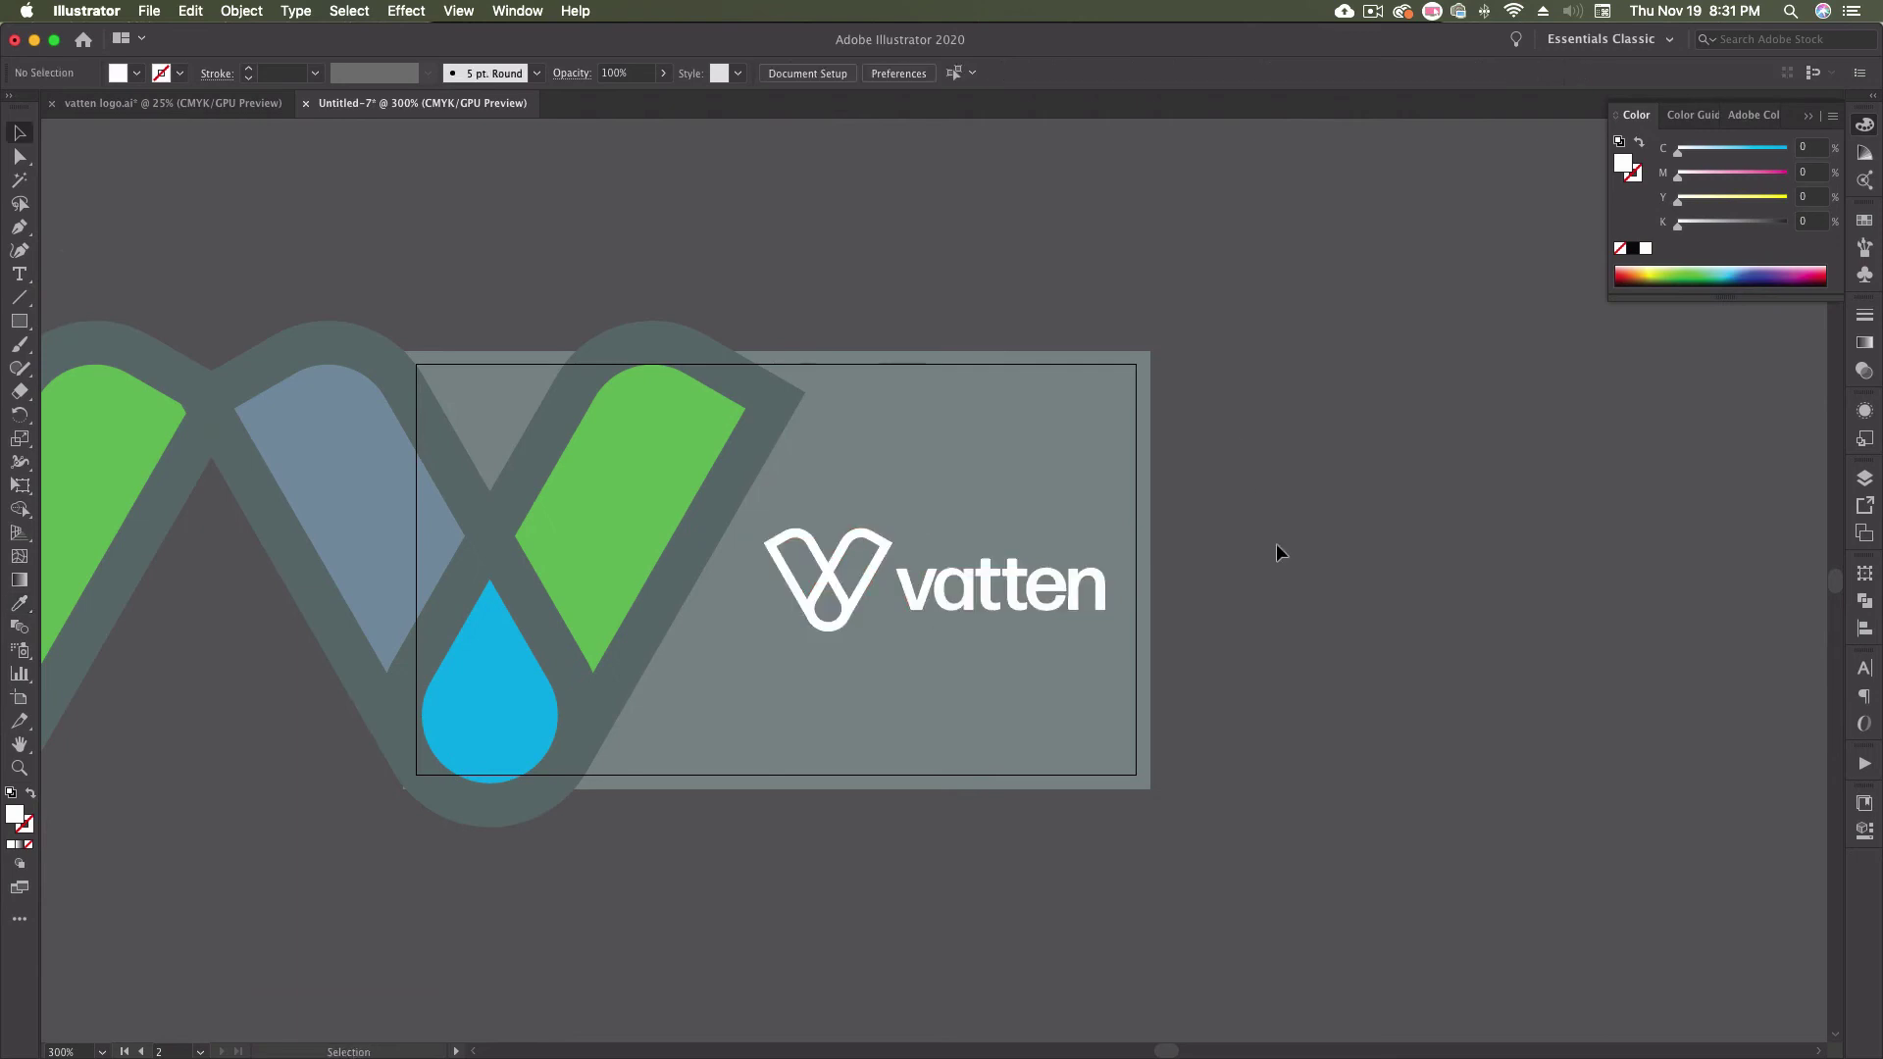
click(766, 422)
double_click(651, 439)
click(653, 431)
key(Delete)
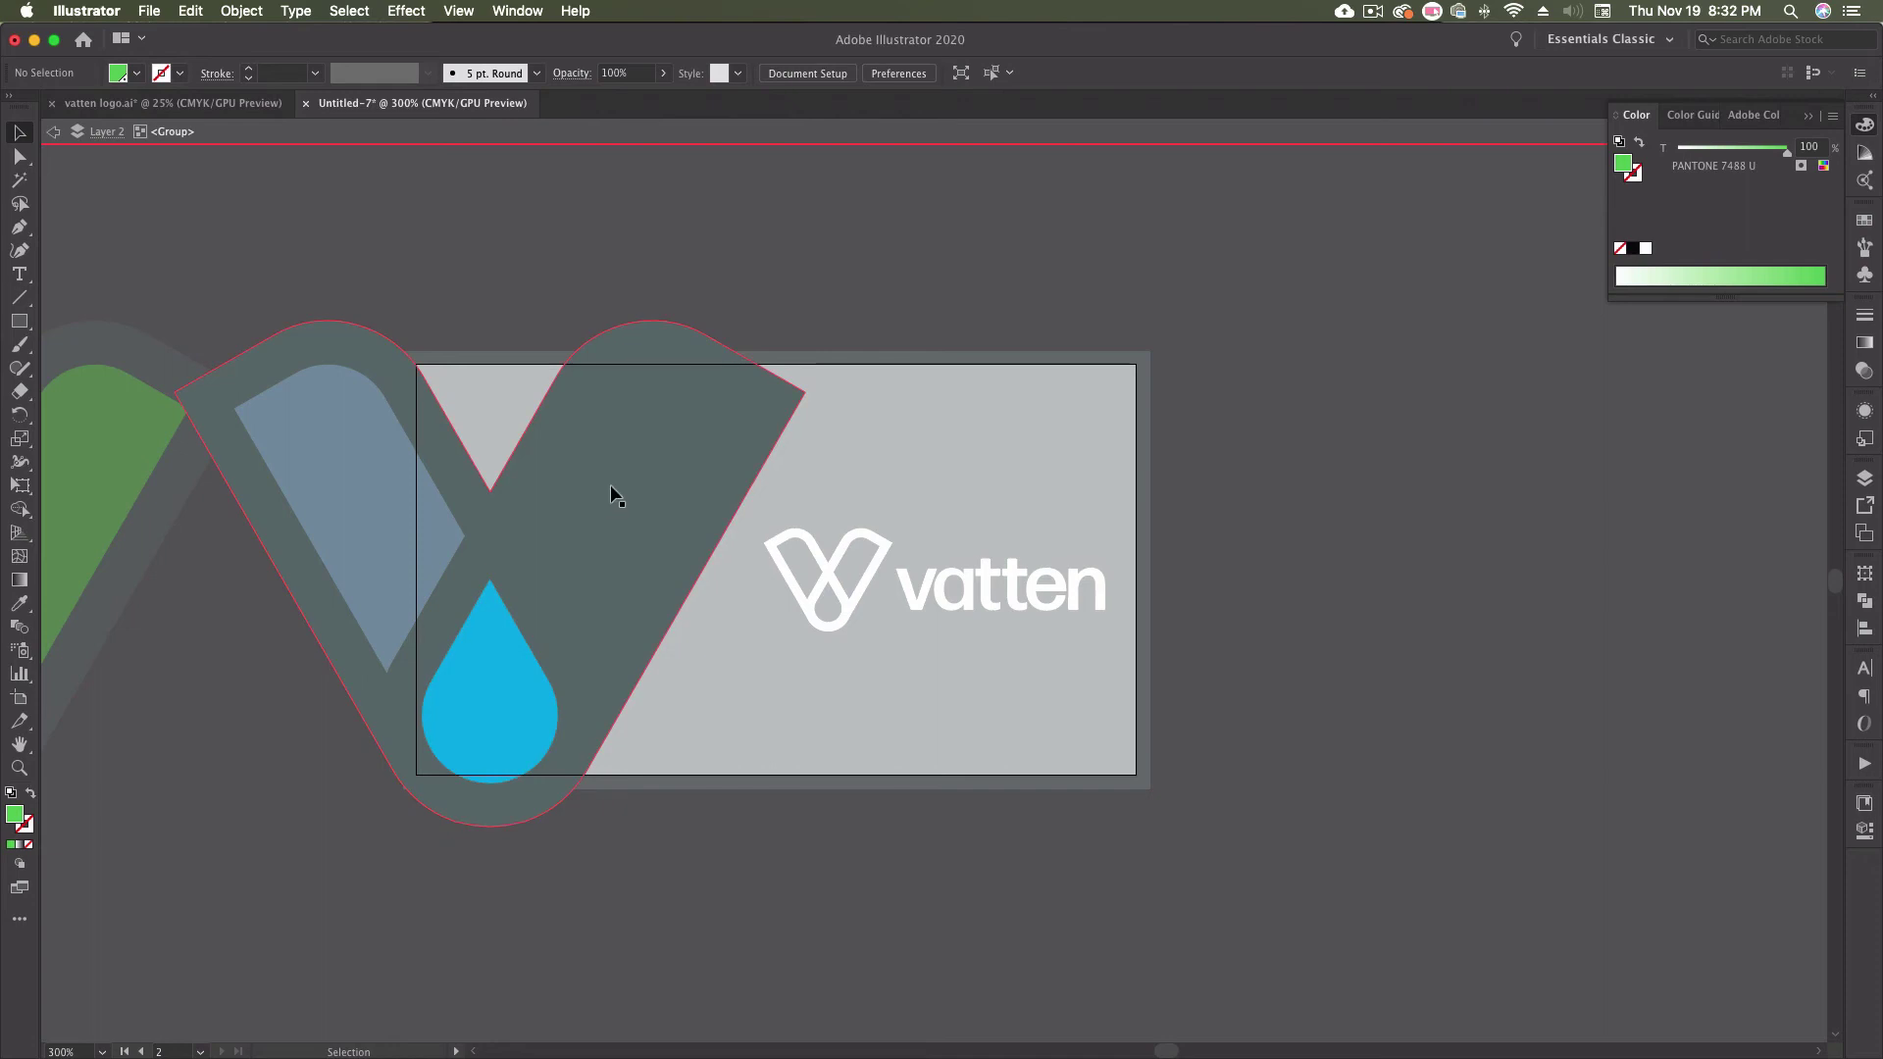
key(super+z)
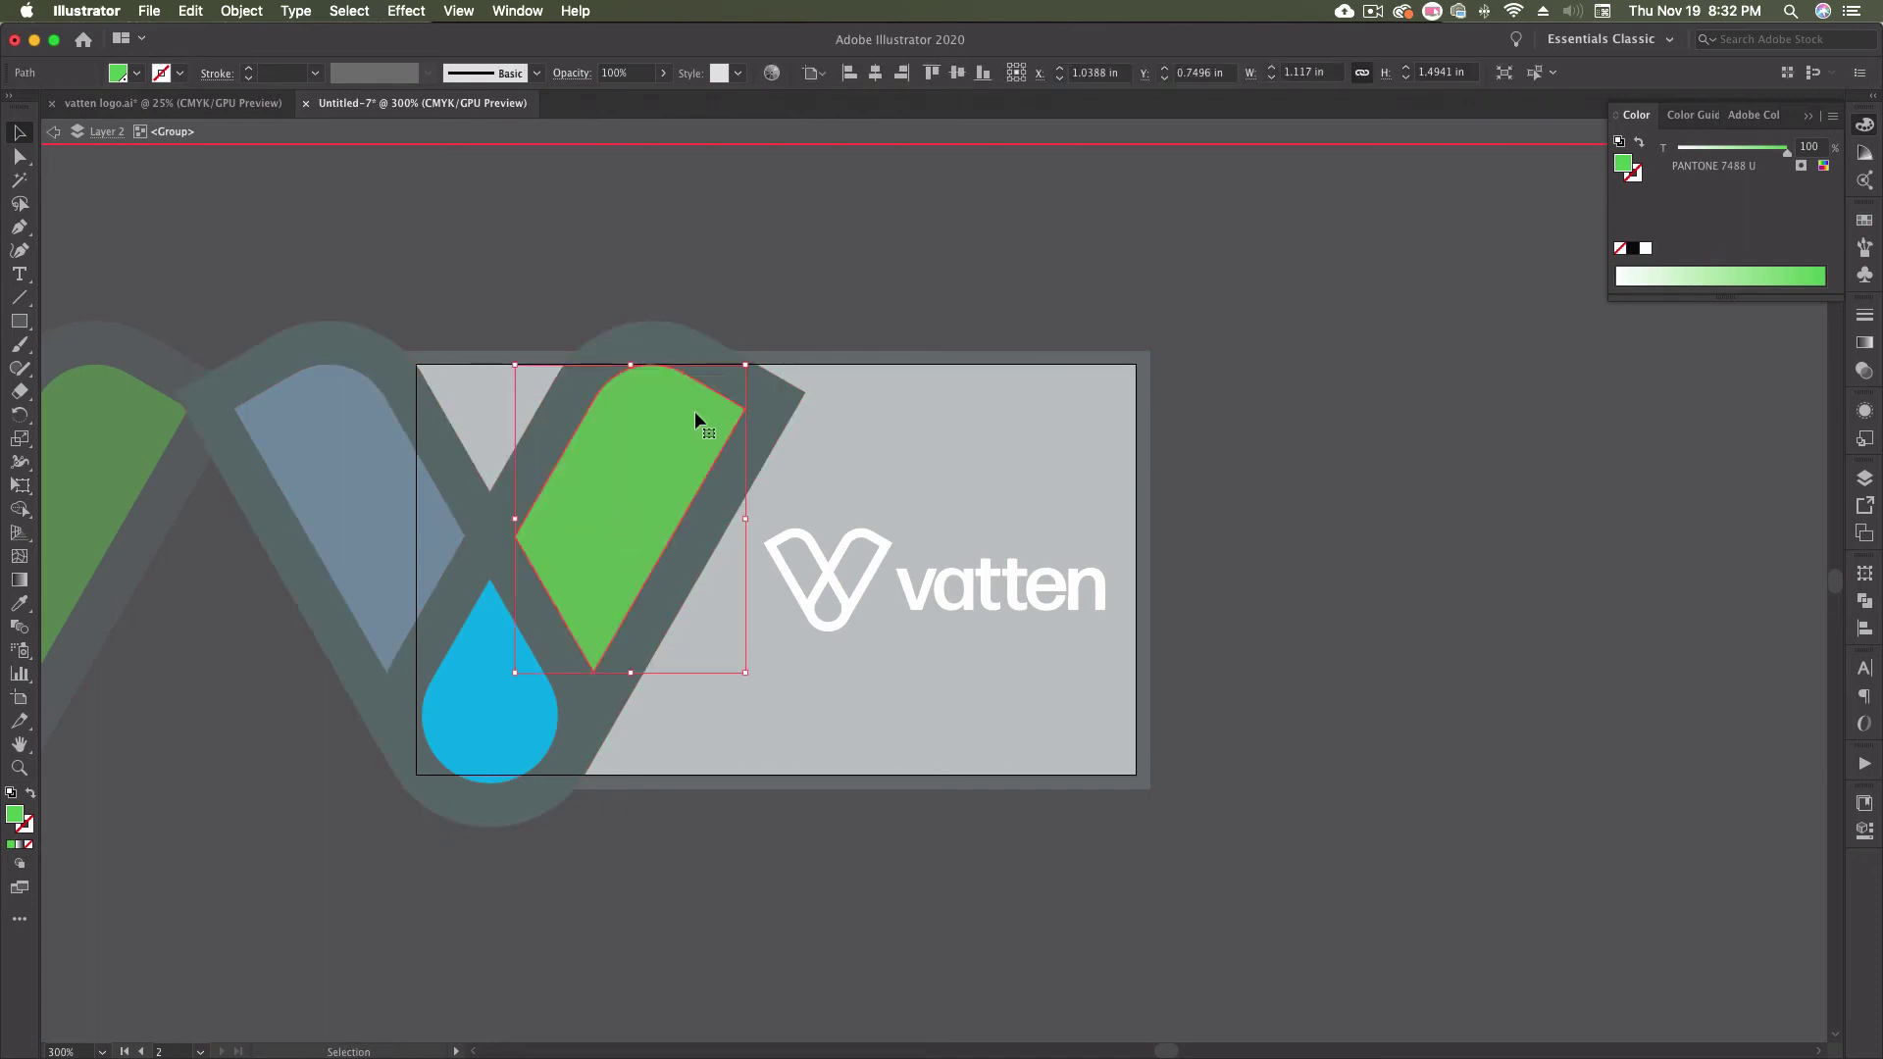
double_click(719, 397)
click(719, 397)
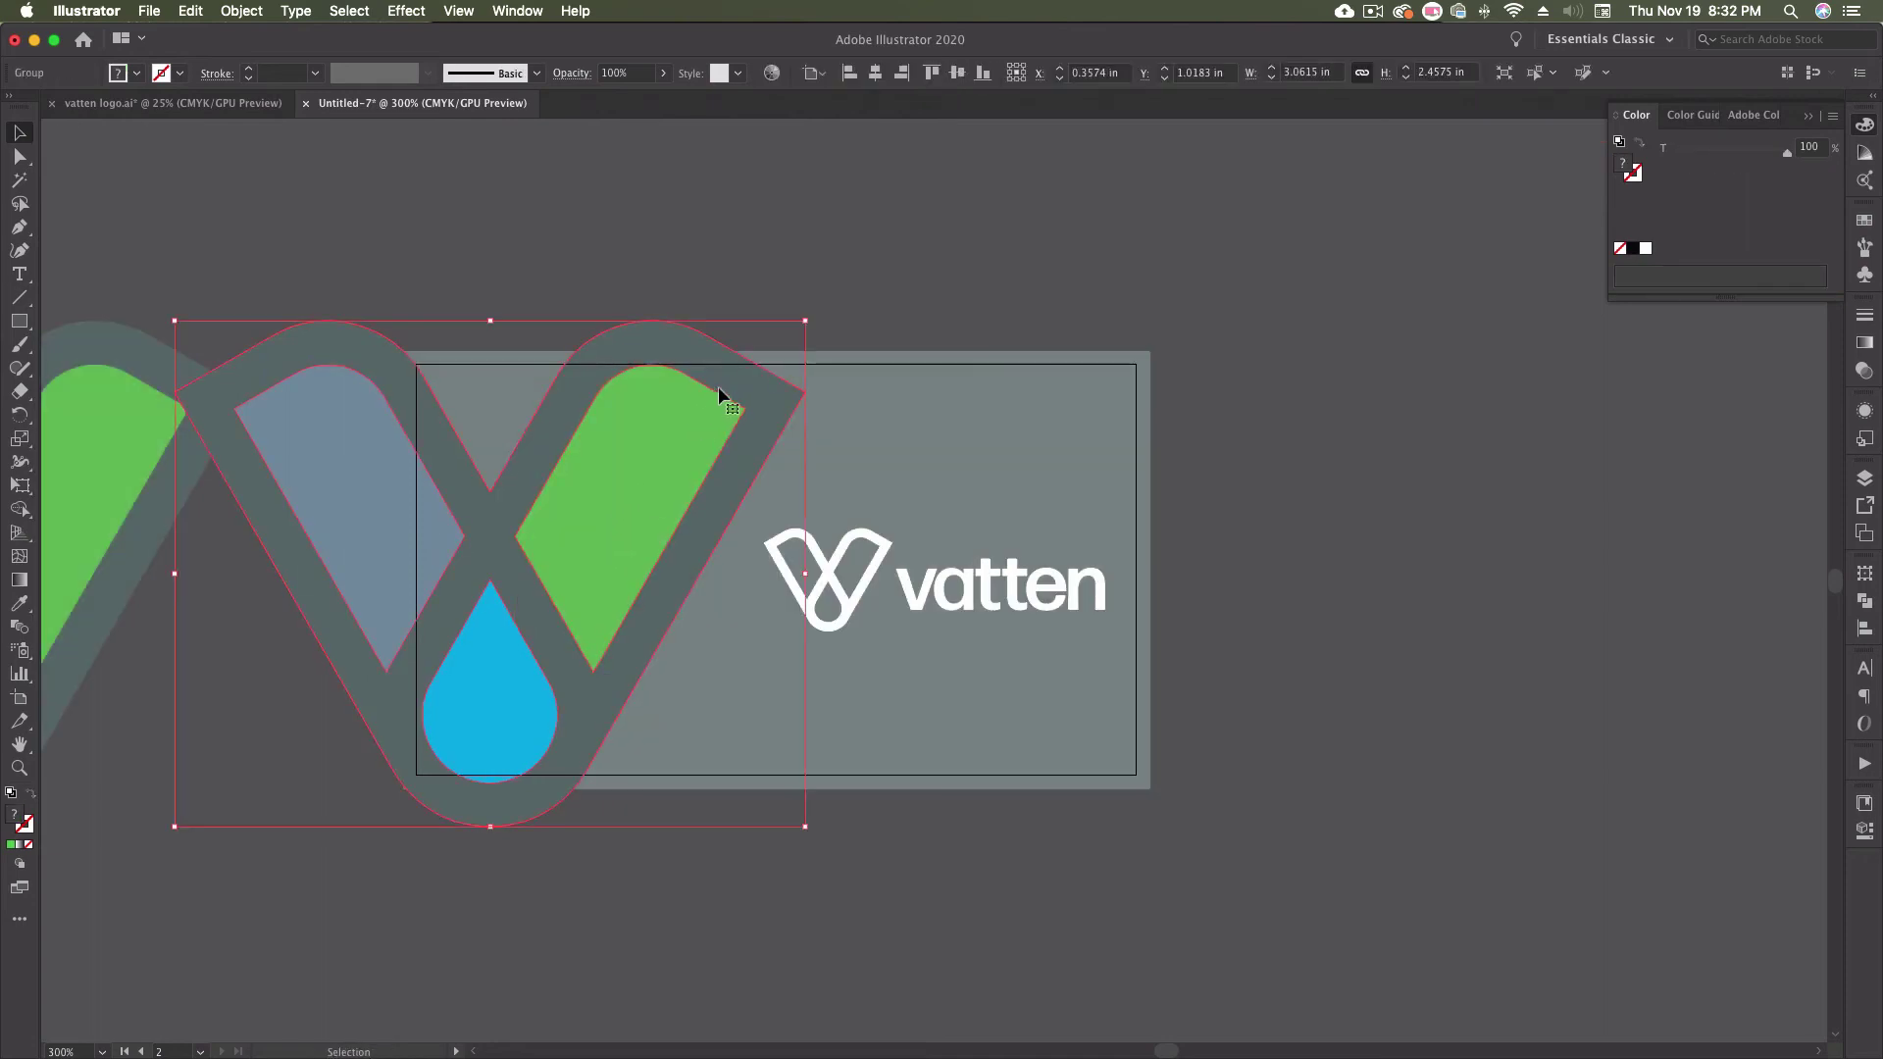
click(1849, 599)
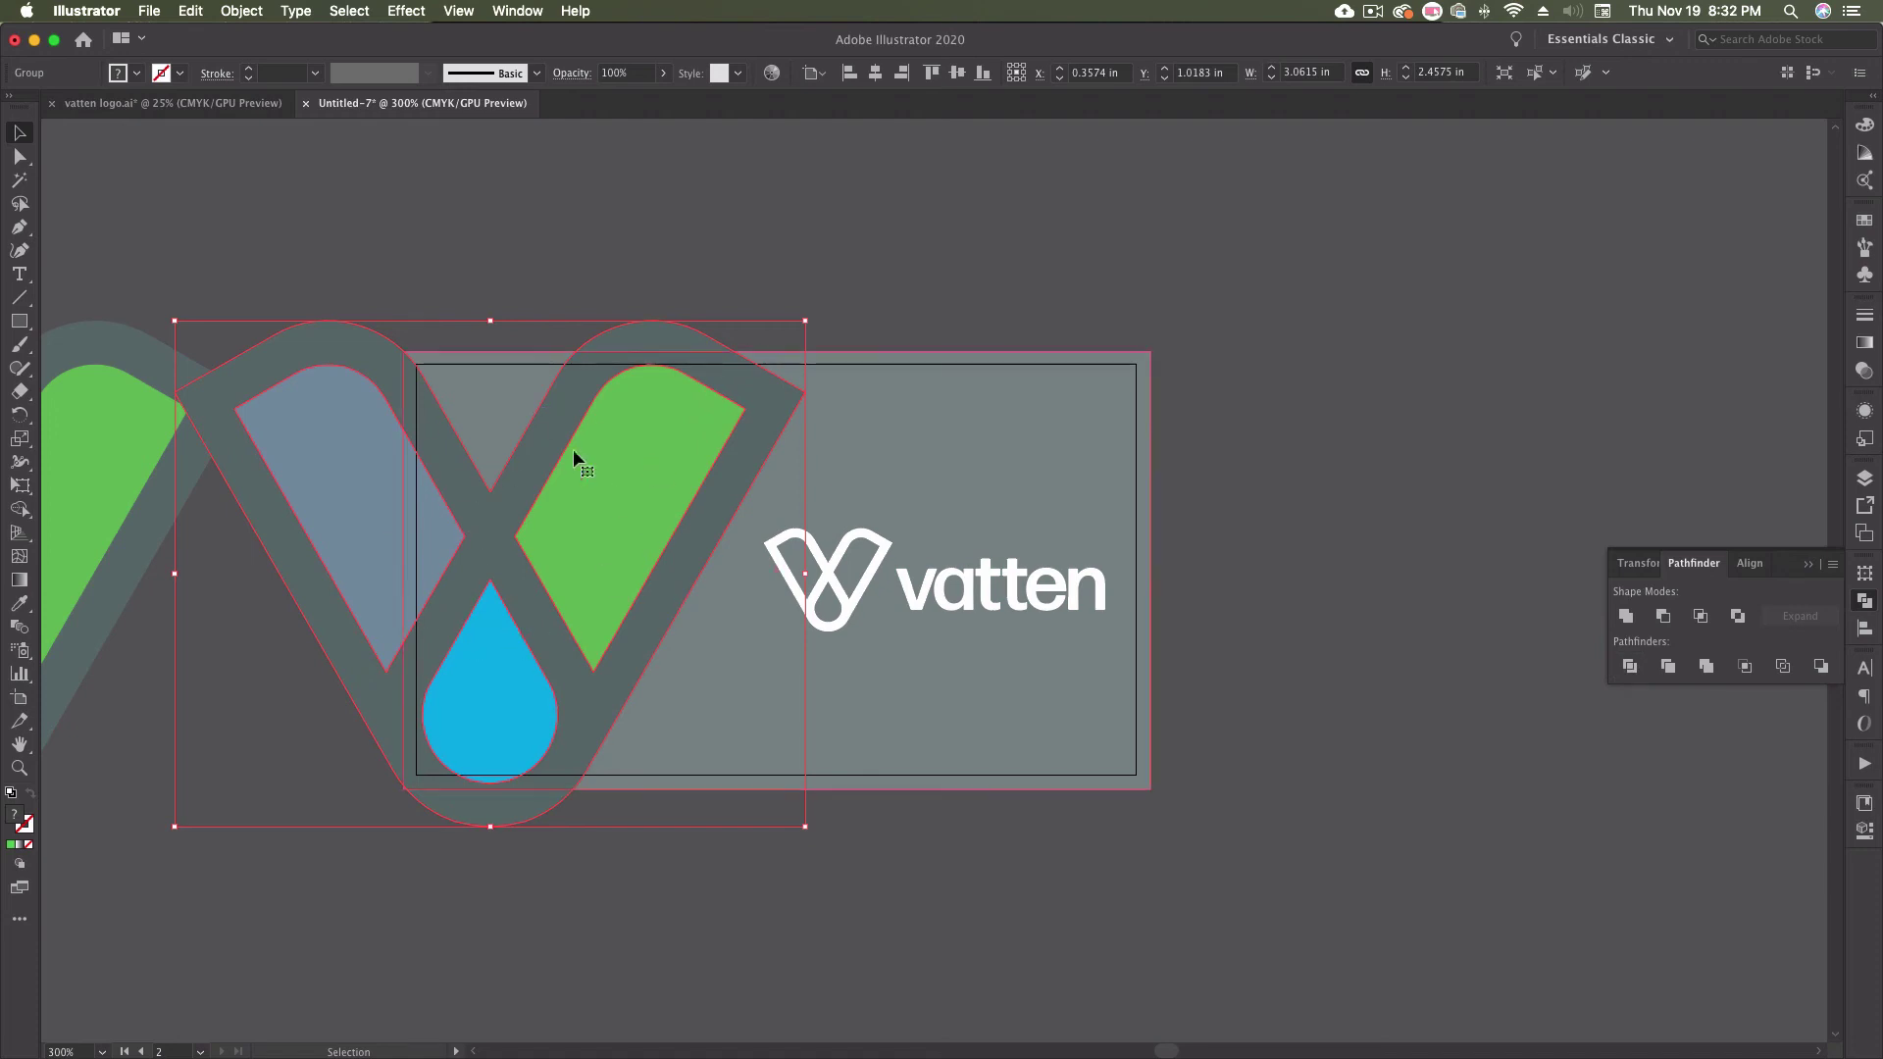
- Delete the green, blue drop and blue-grey fills from the large V on the second card, keeping only its outline
double_click(510, 545)
click(595, 536)
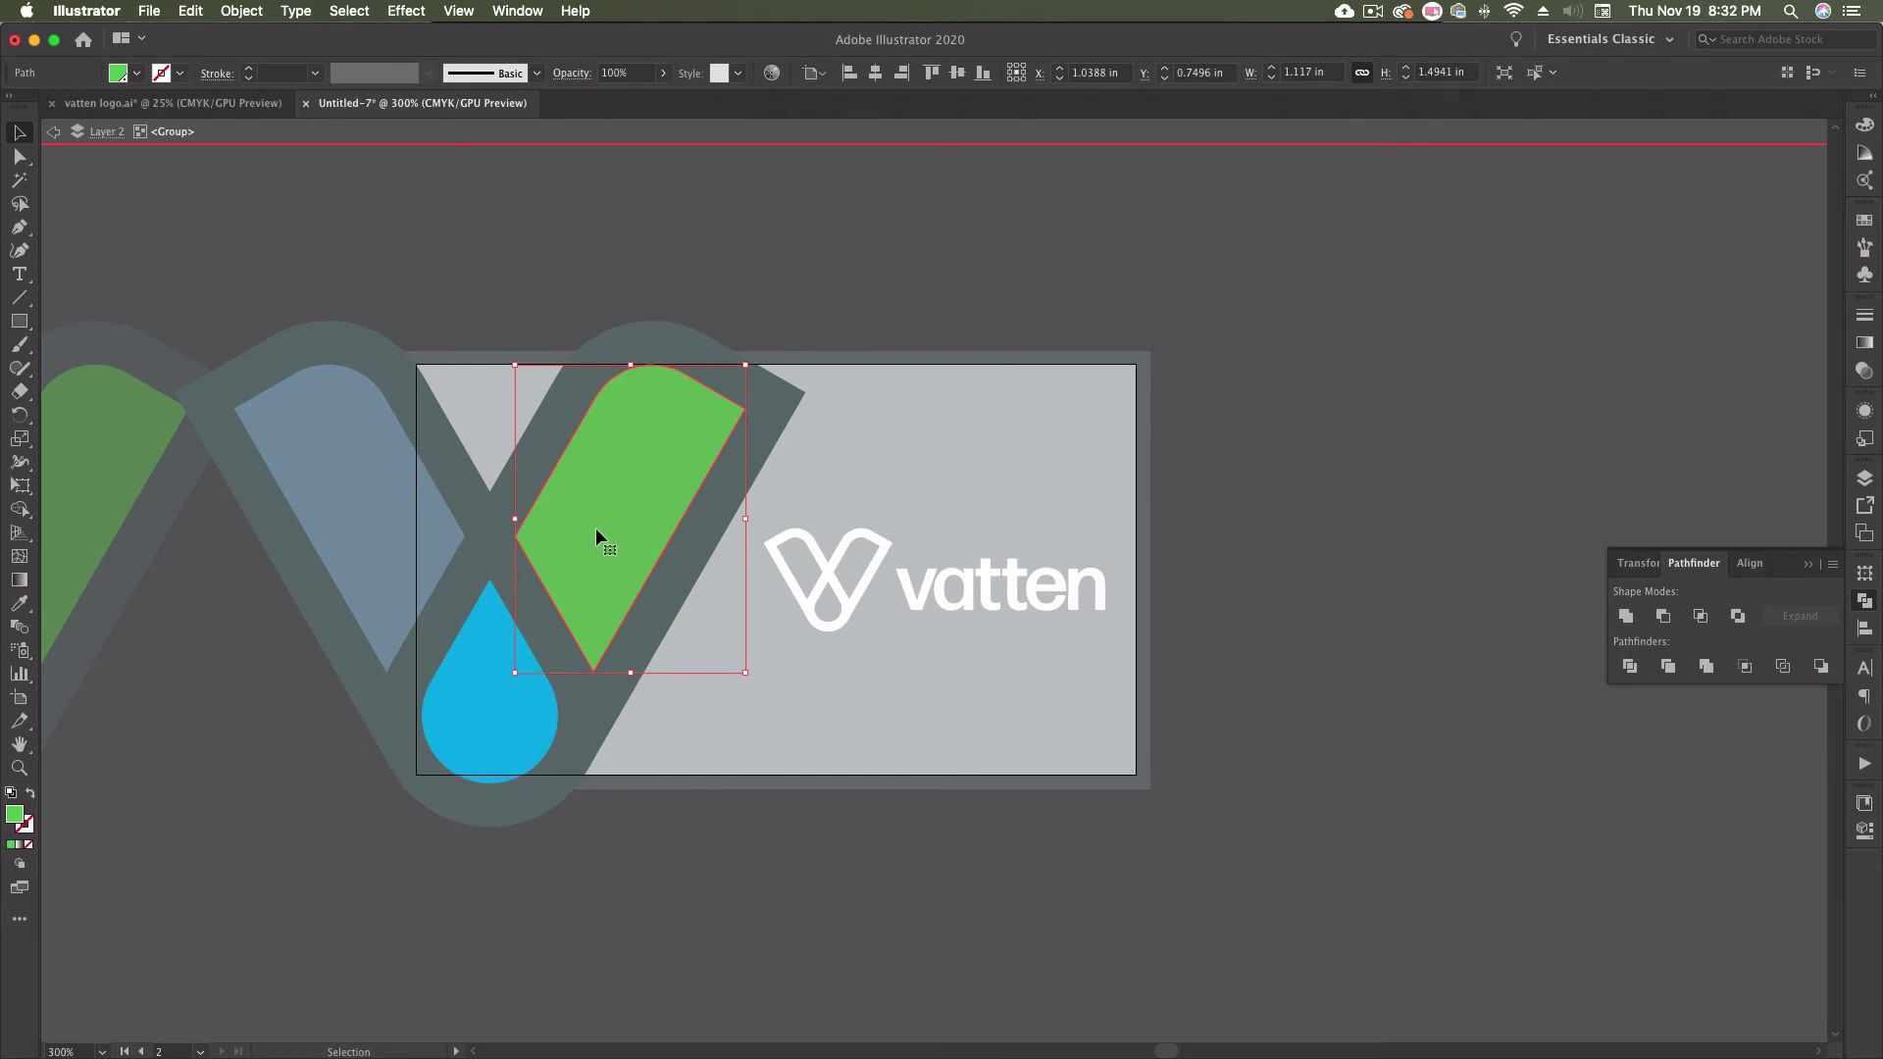
key(Delete)
click(489, 703)
key(Delete)
click(451, 516)
key(Delete)
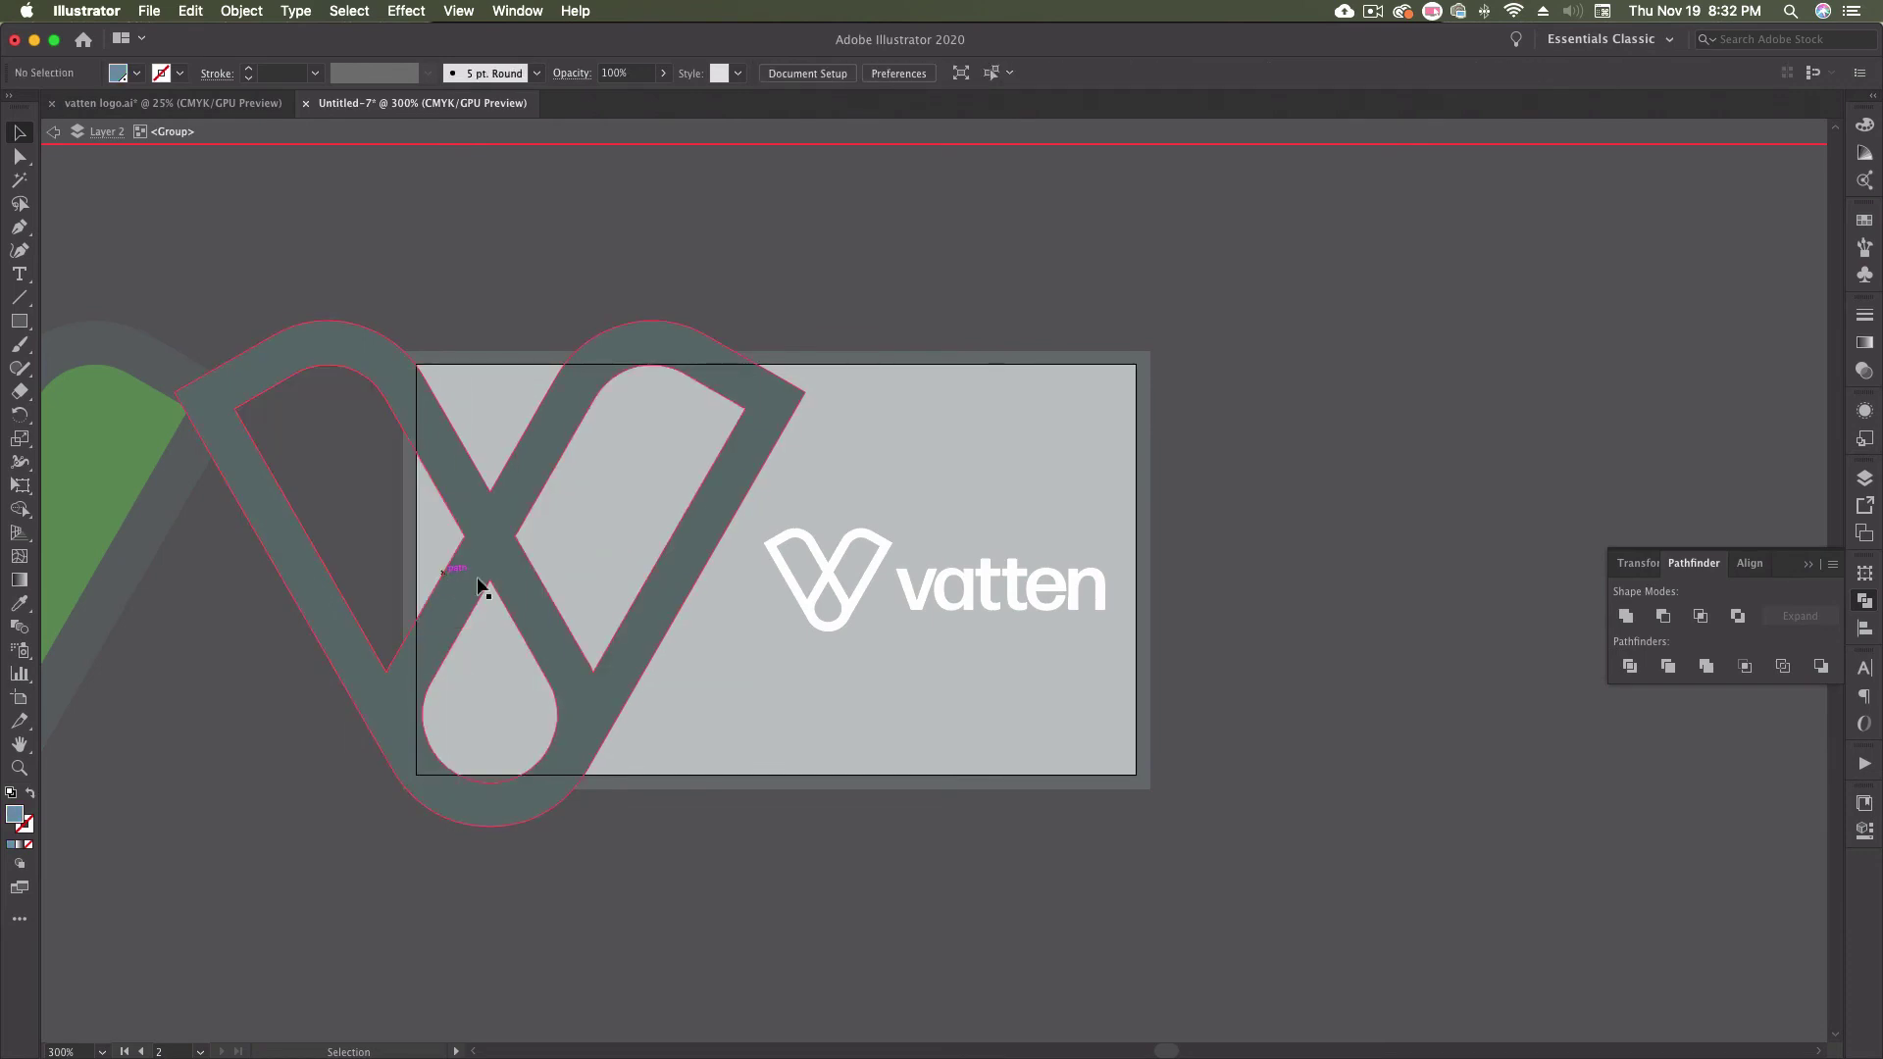
double_click(729, 300)
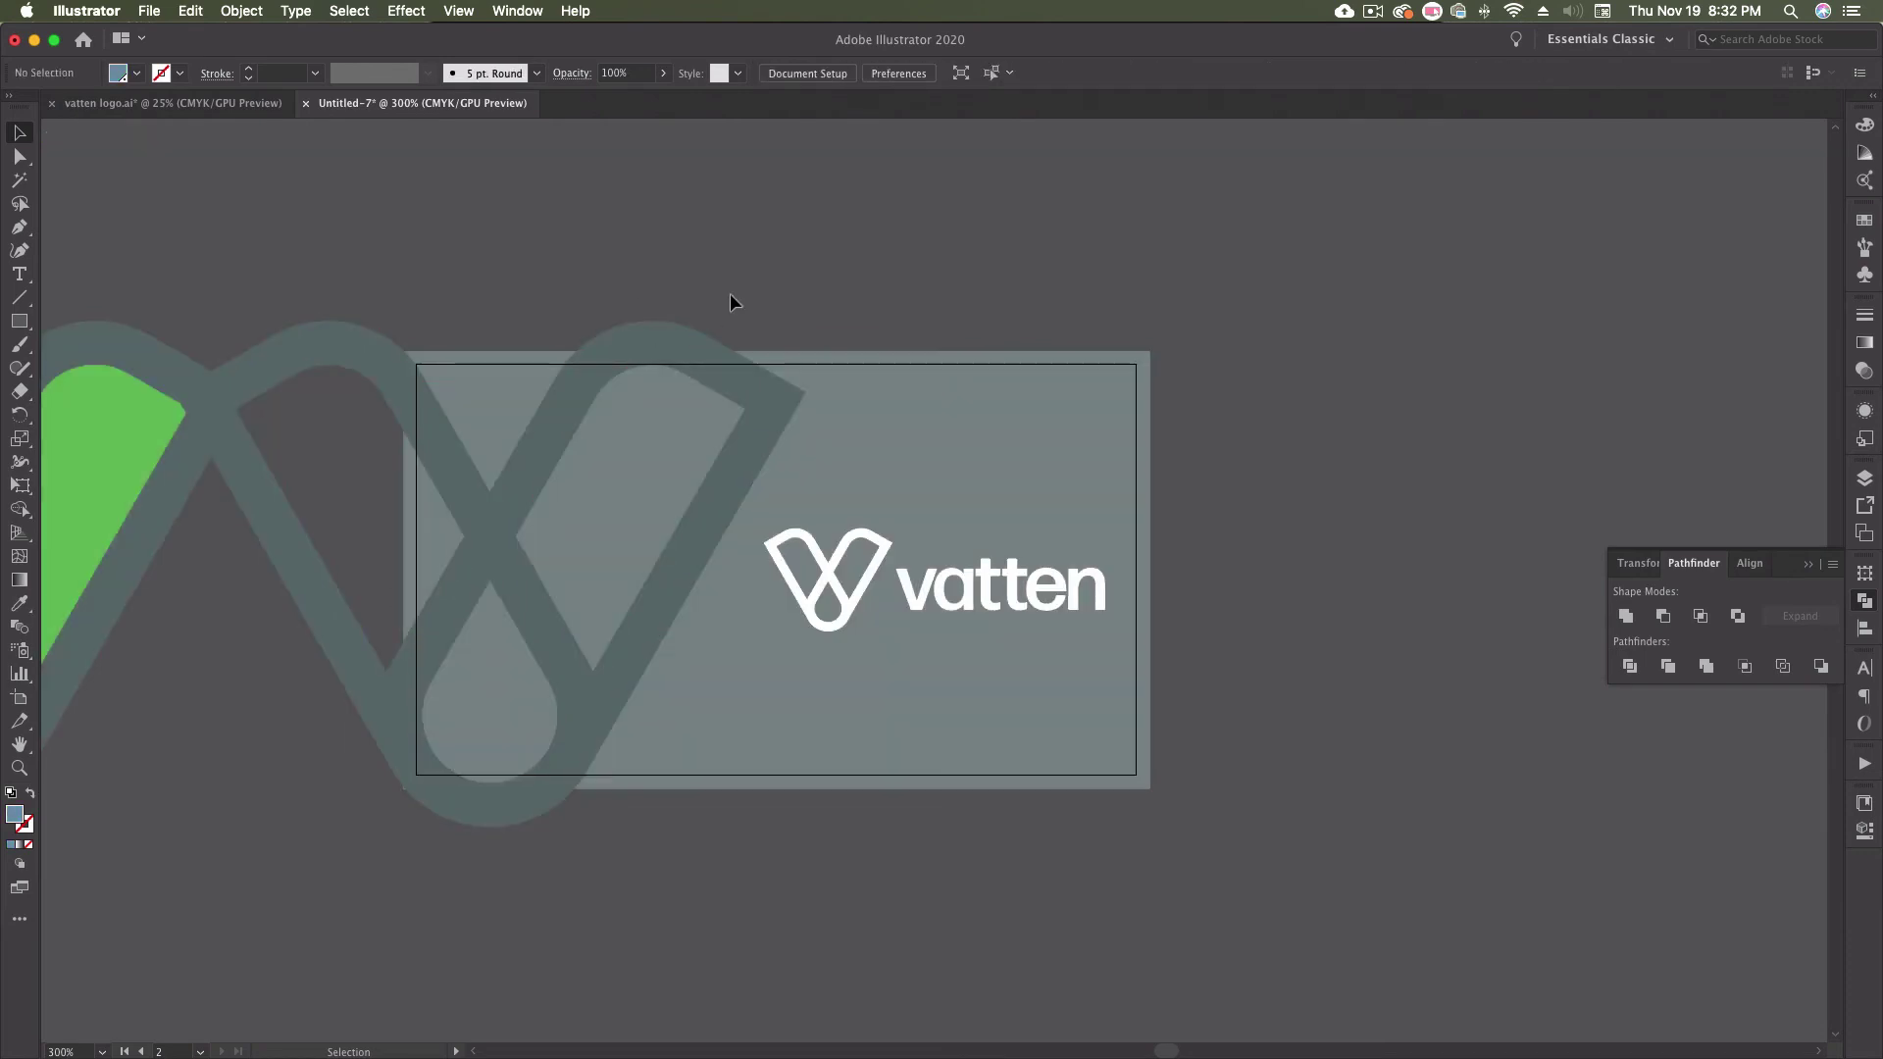
- Recolour the large V outline on the second card white by sampling the small white logo
click(687, 363)
key(i)
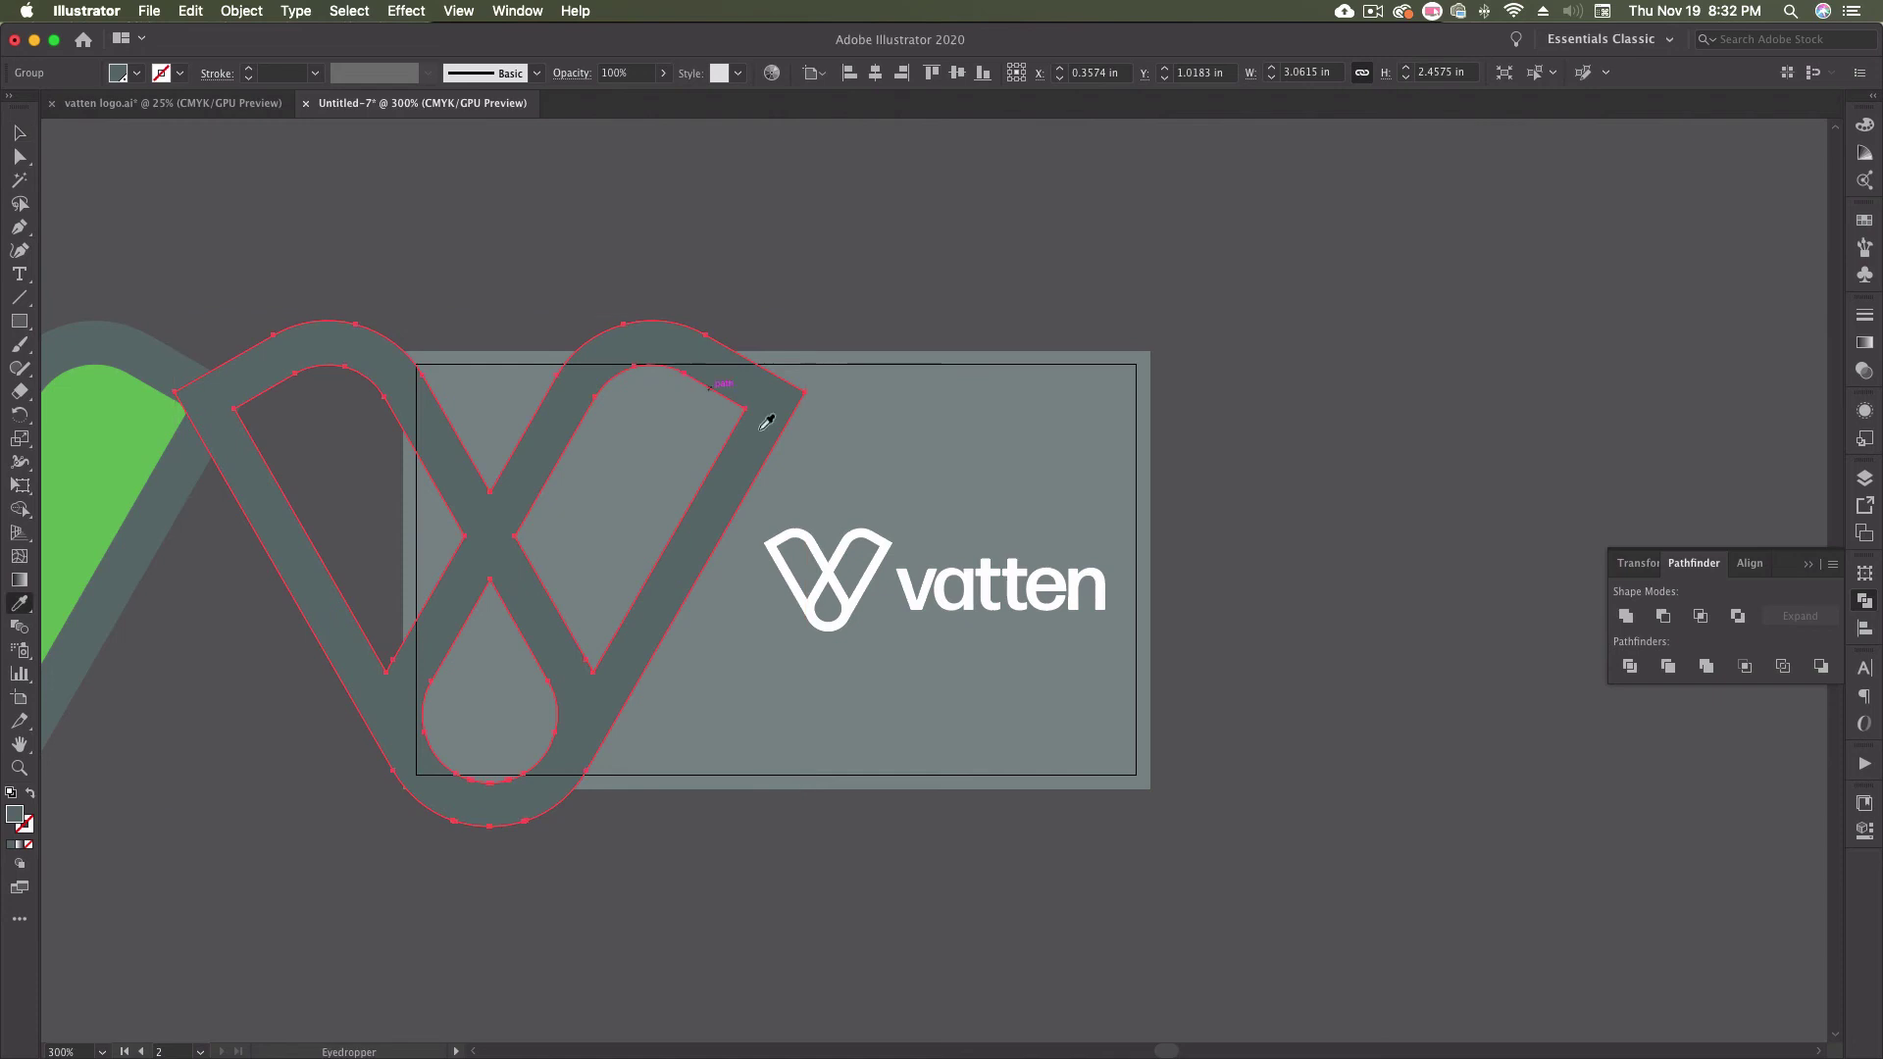
click(817, 534)
click(20, 133)
click(442, 267)
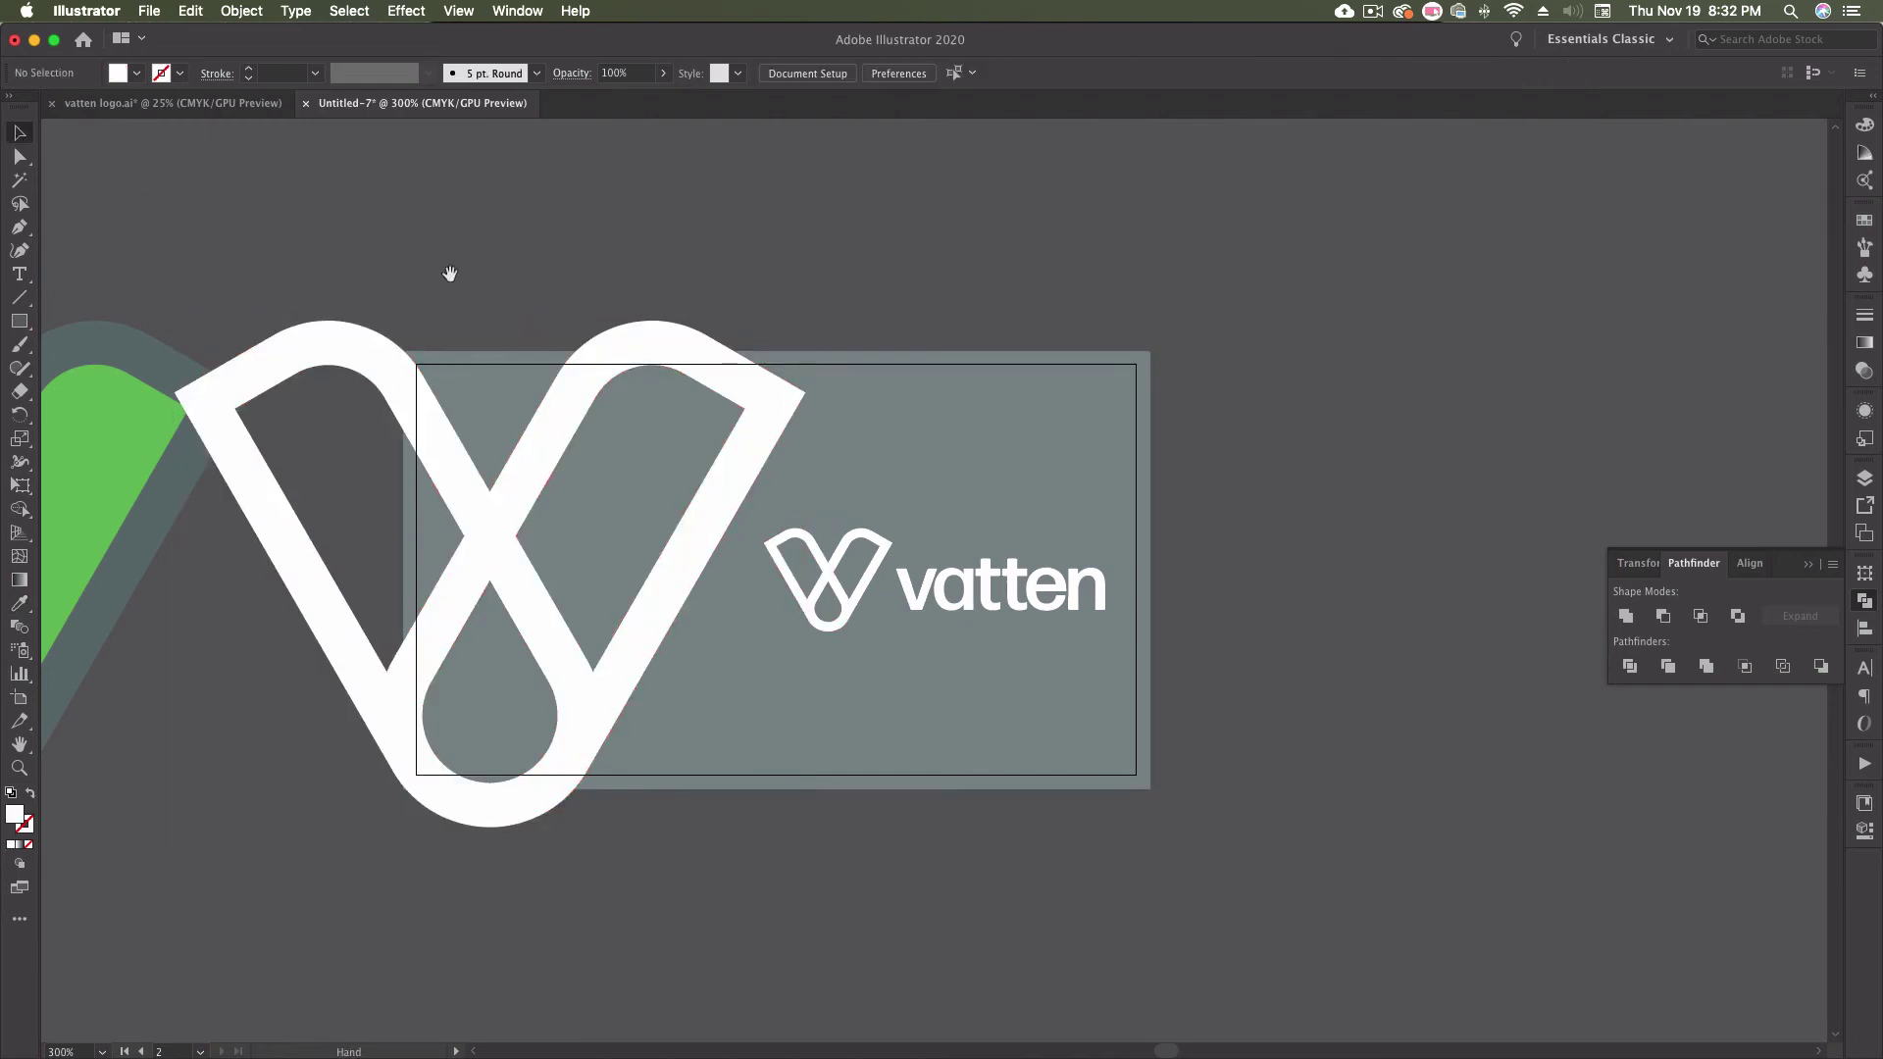
- Set the opacity of the large white V on the second card to 60%
drag(442, 267, 609, 270)
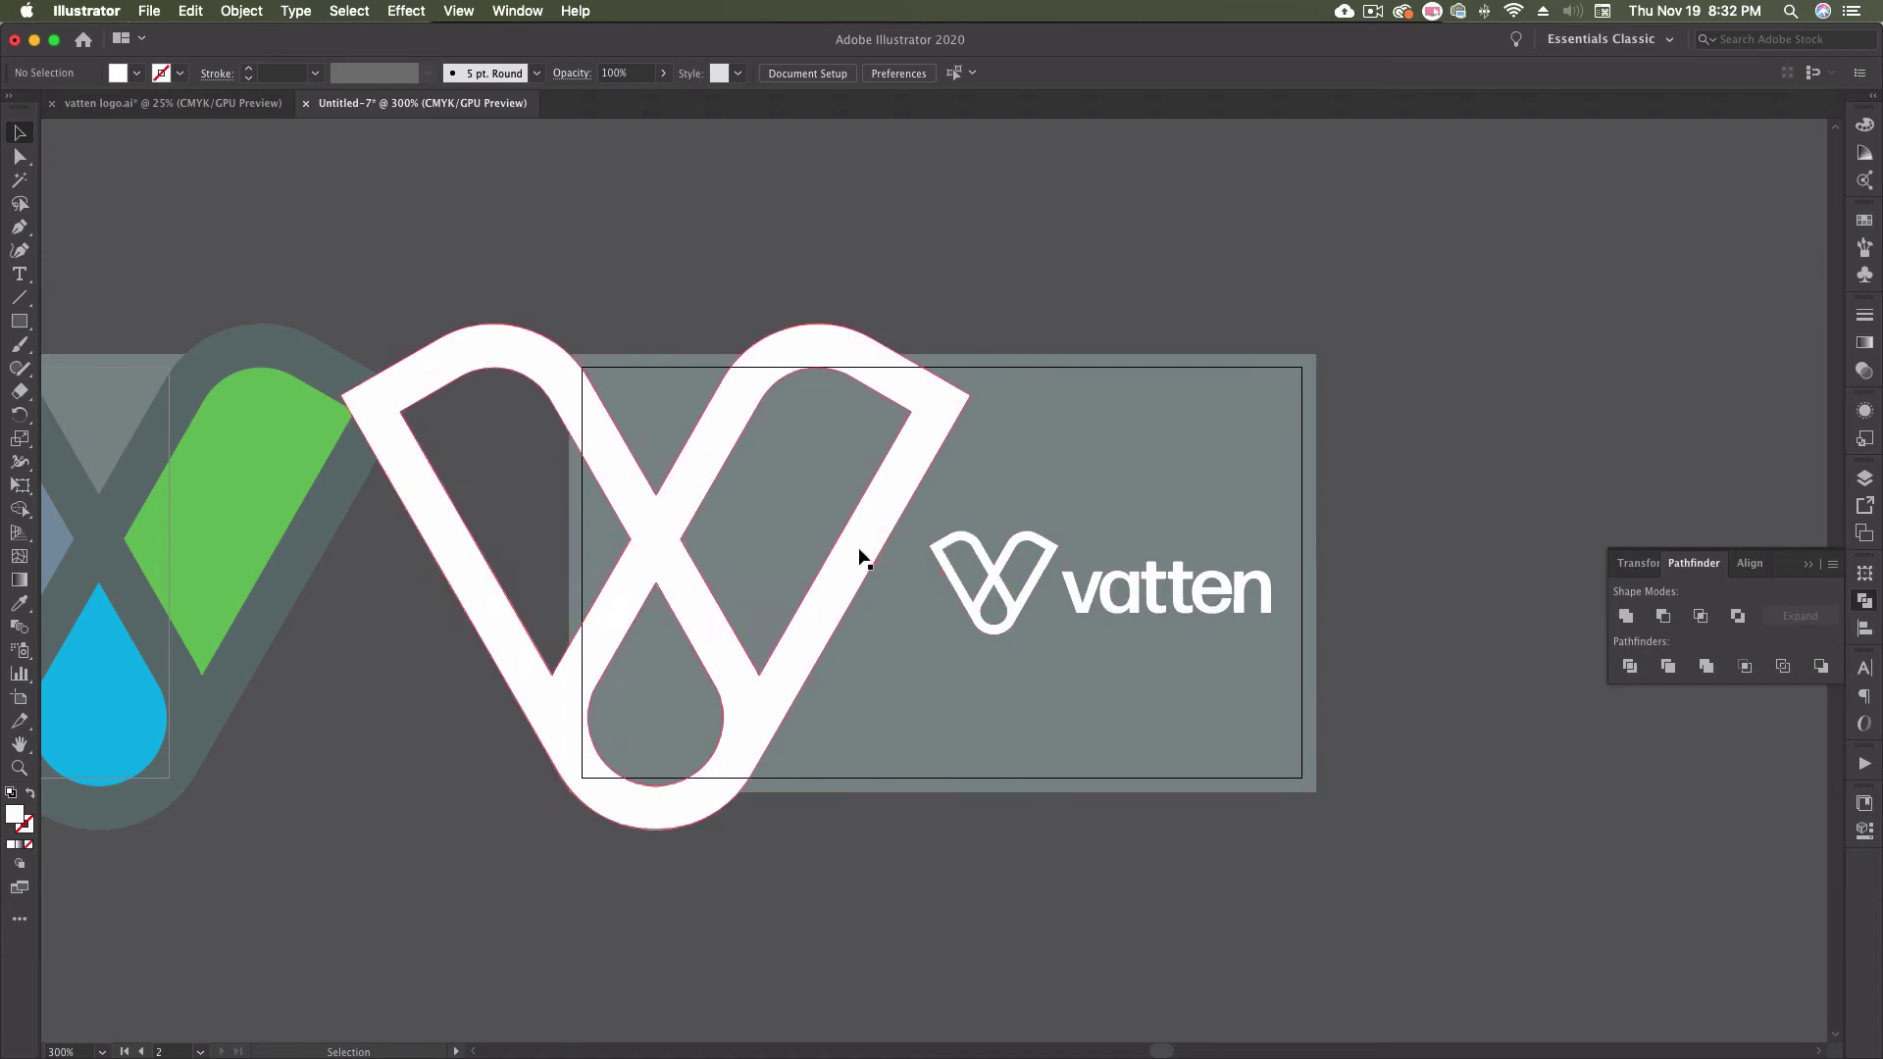
click(908, 402)
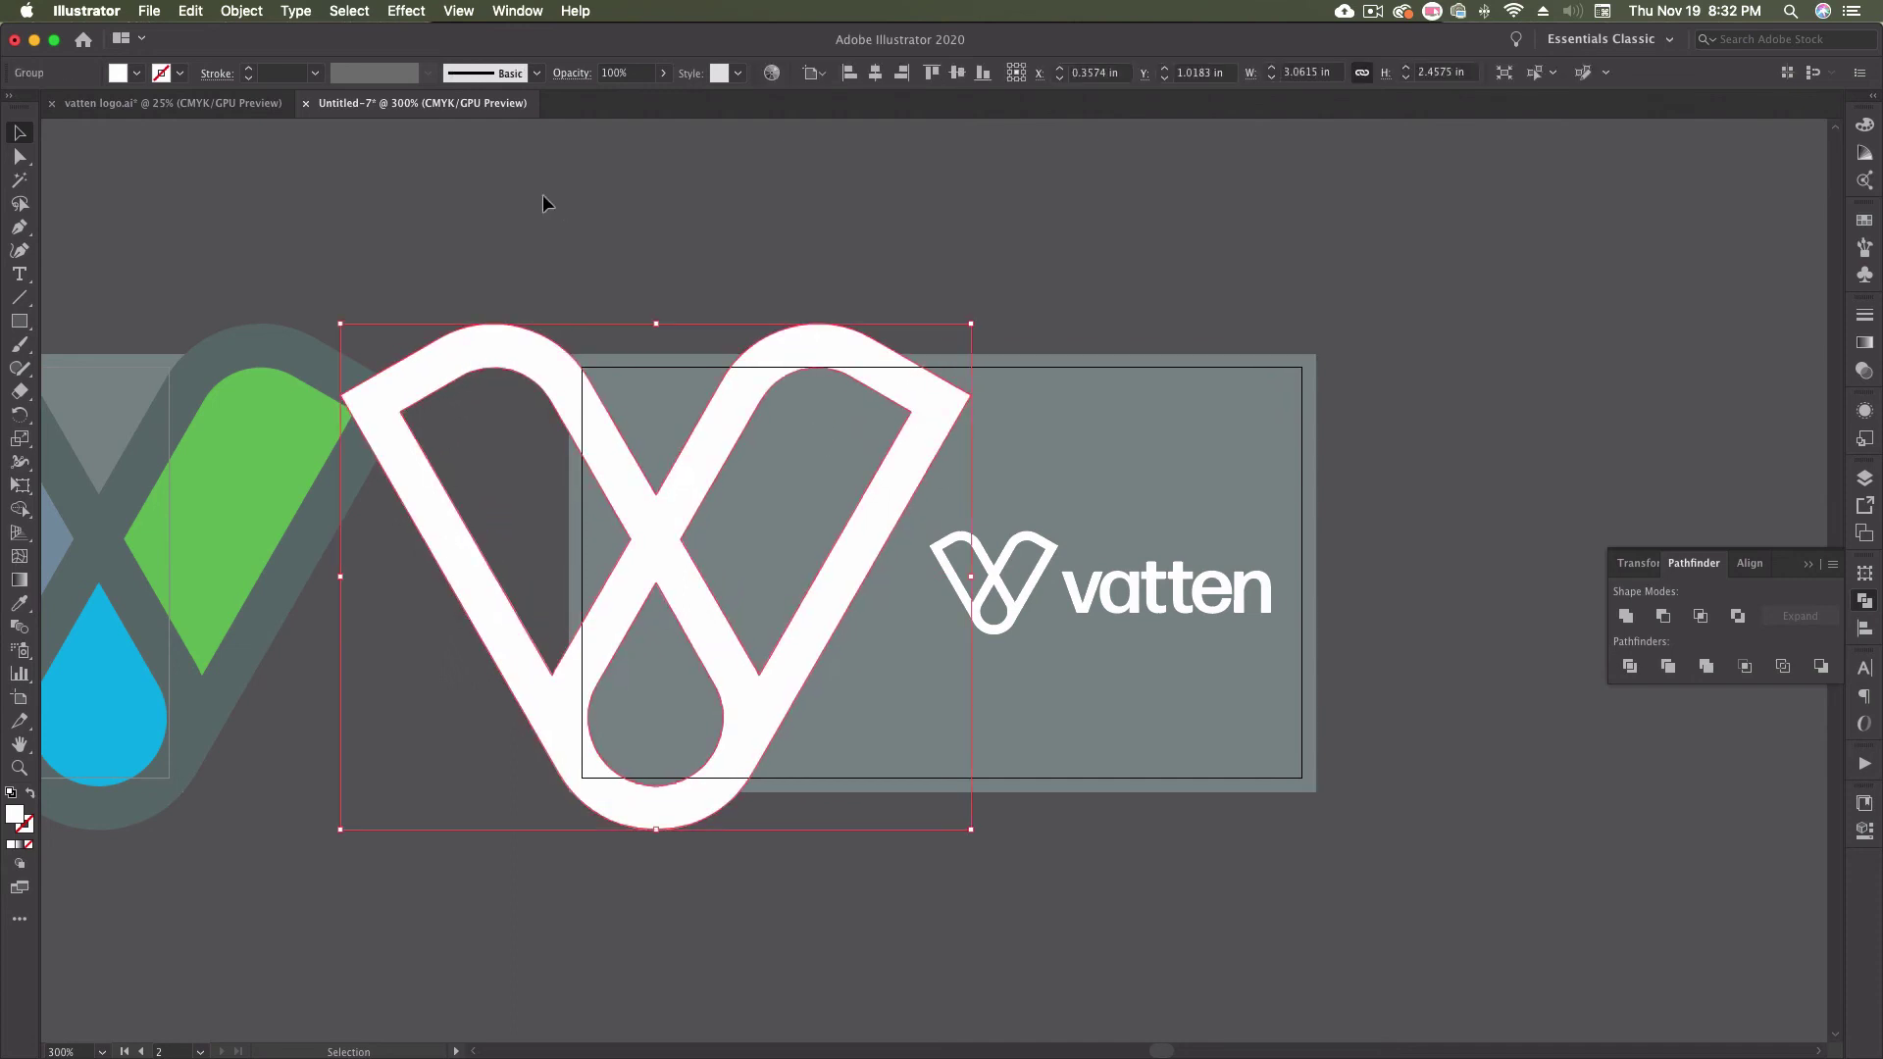
click(630, 68)
double_click(630, 69)
text(70)
key(Return)
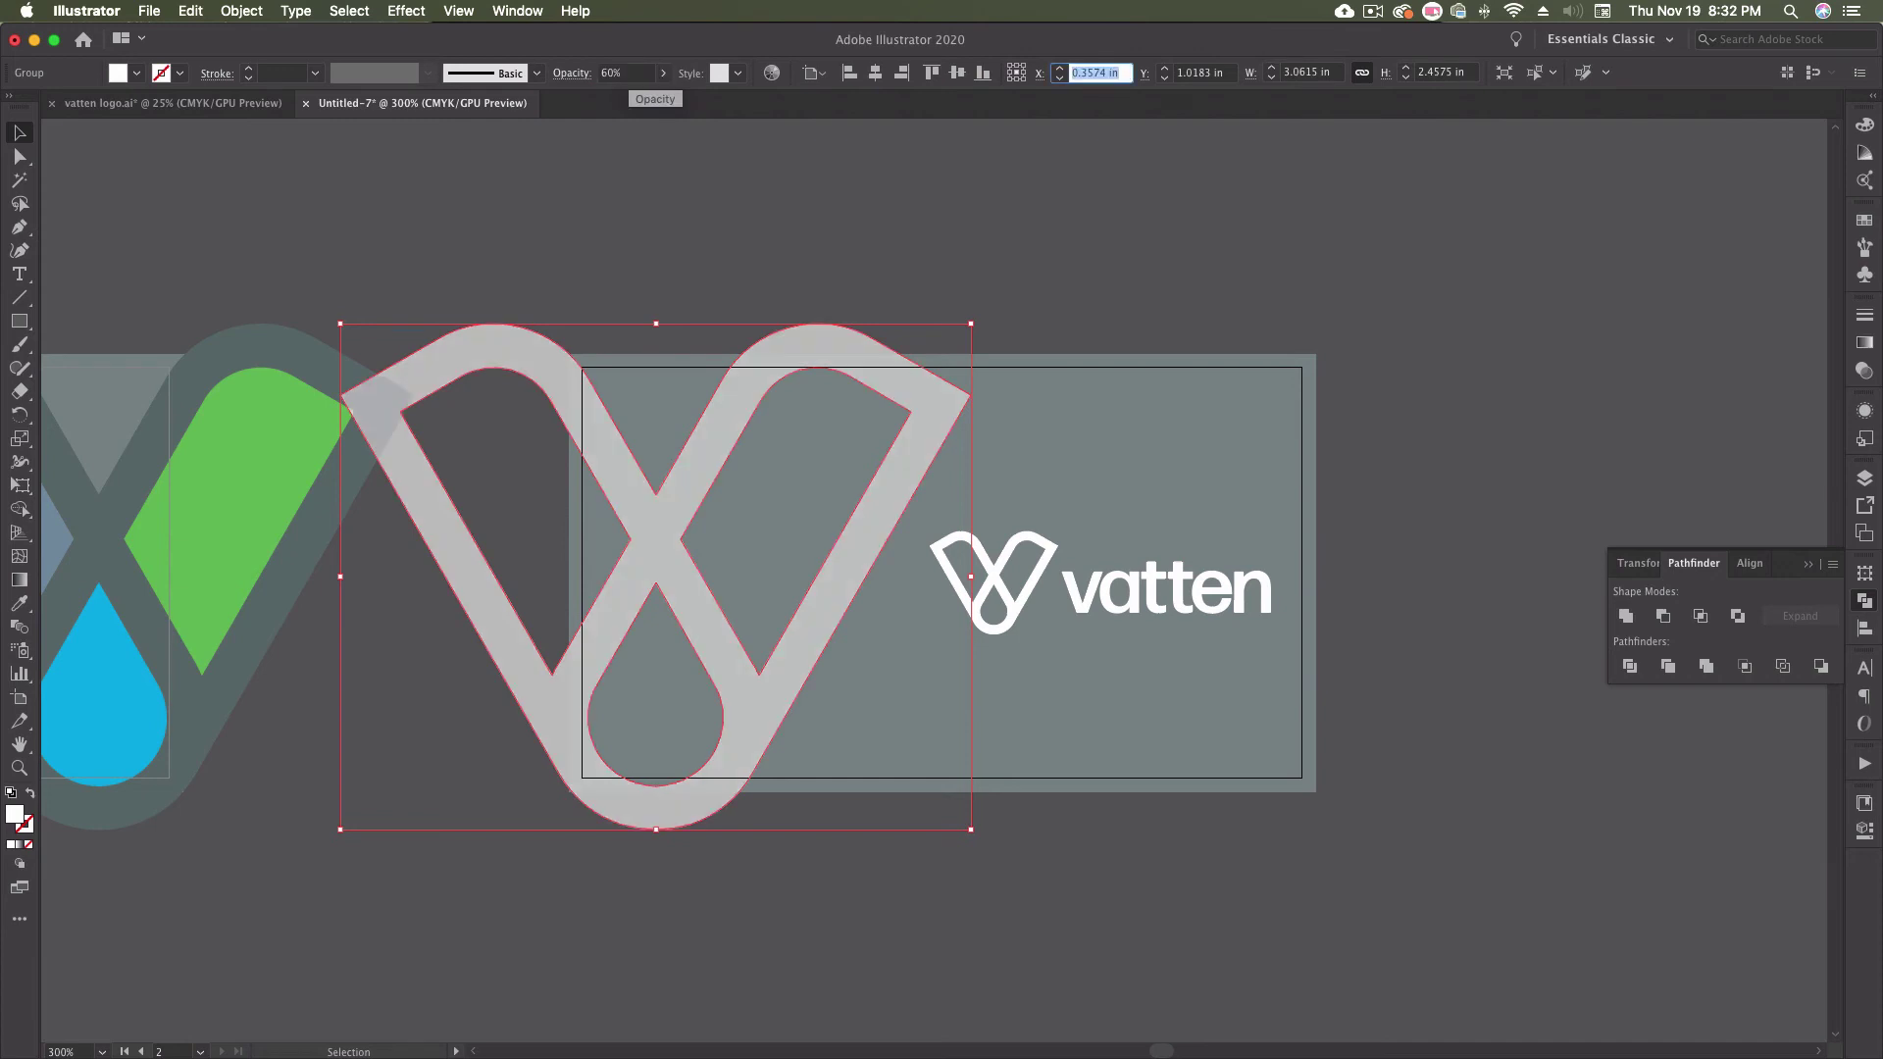
click(869, 203)
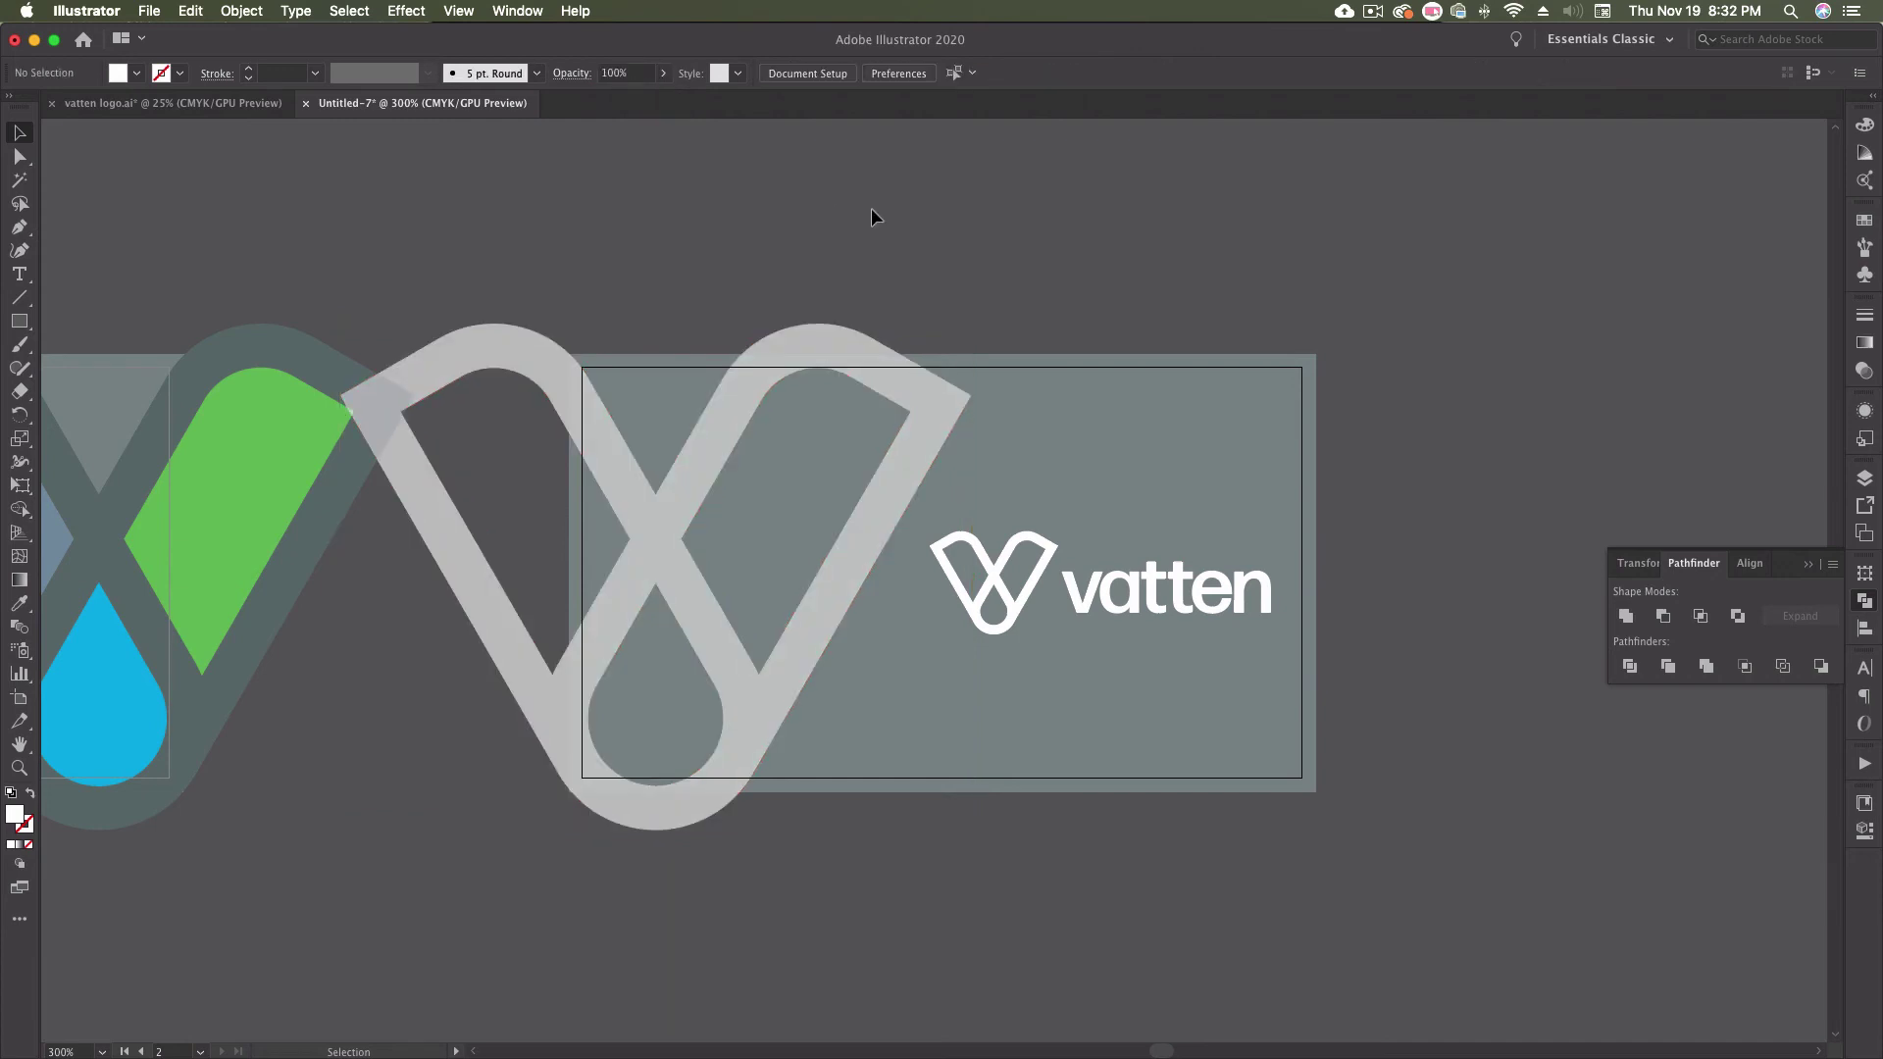
- Lower the large V's opacity further for a subtler watermark over the grey background
click(914, 386)
double_click(612, 73)
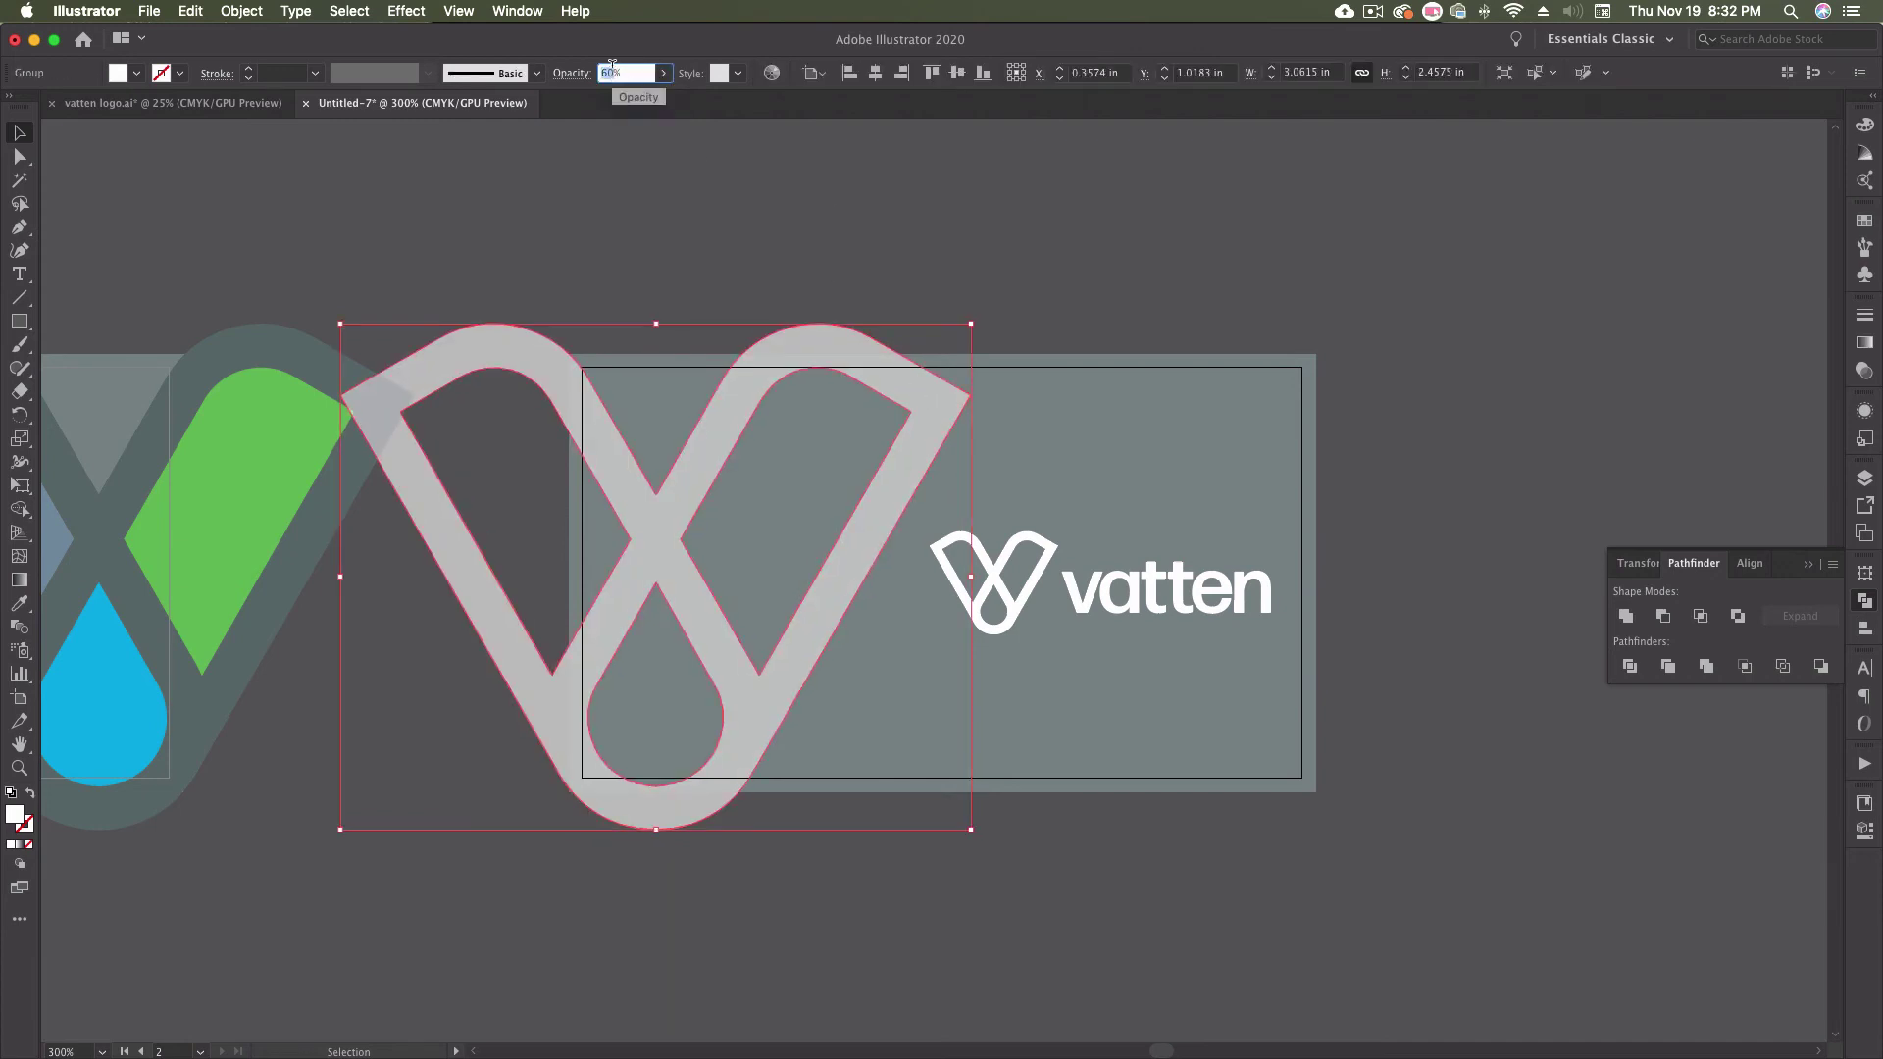
key(Return)
click(875, 265)
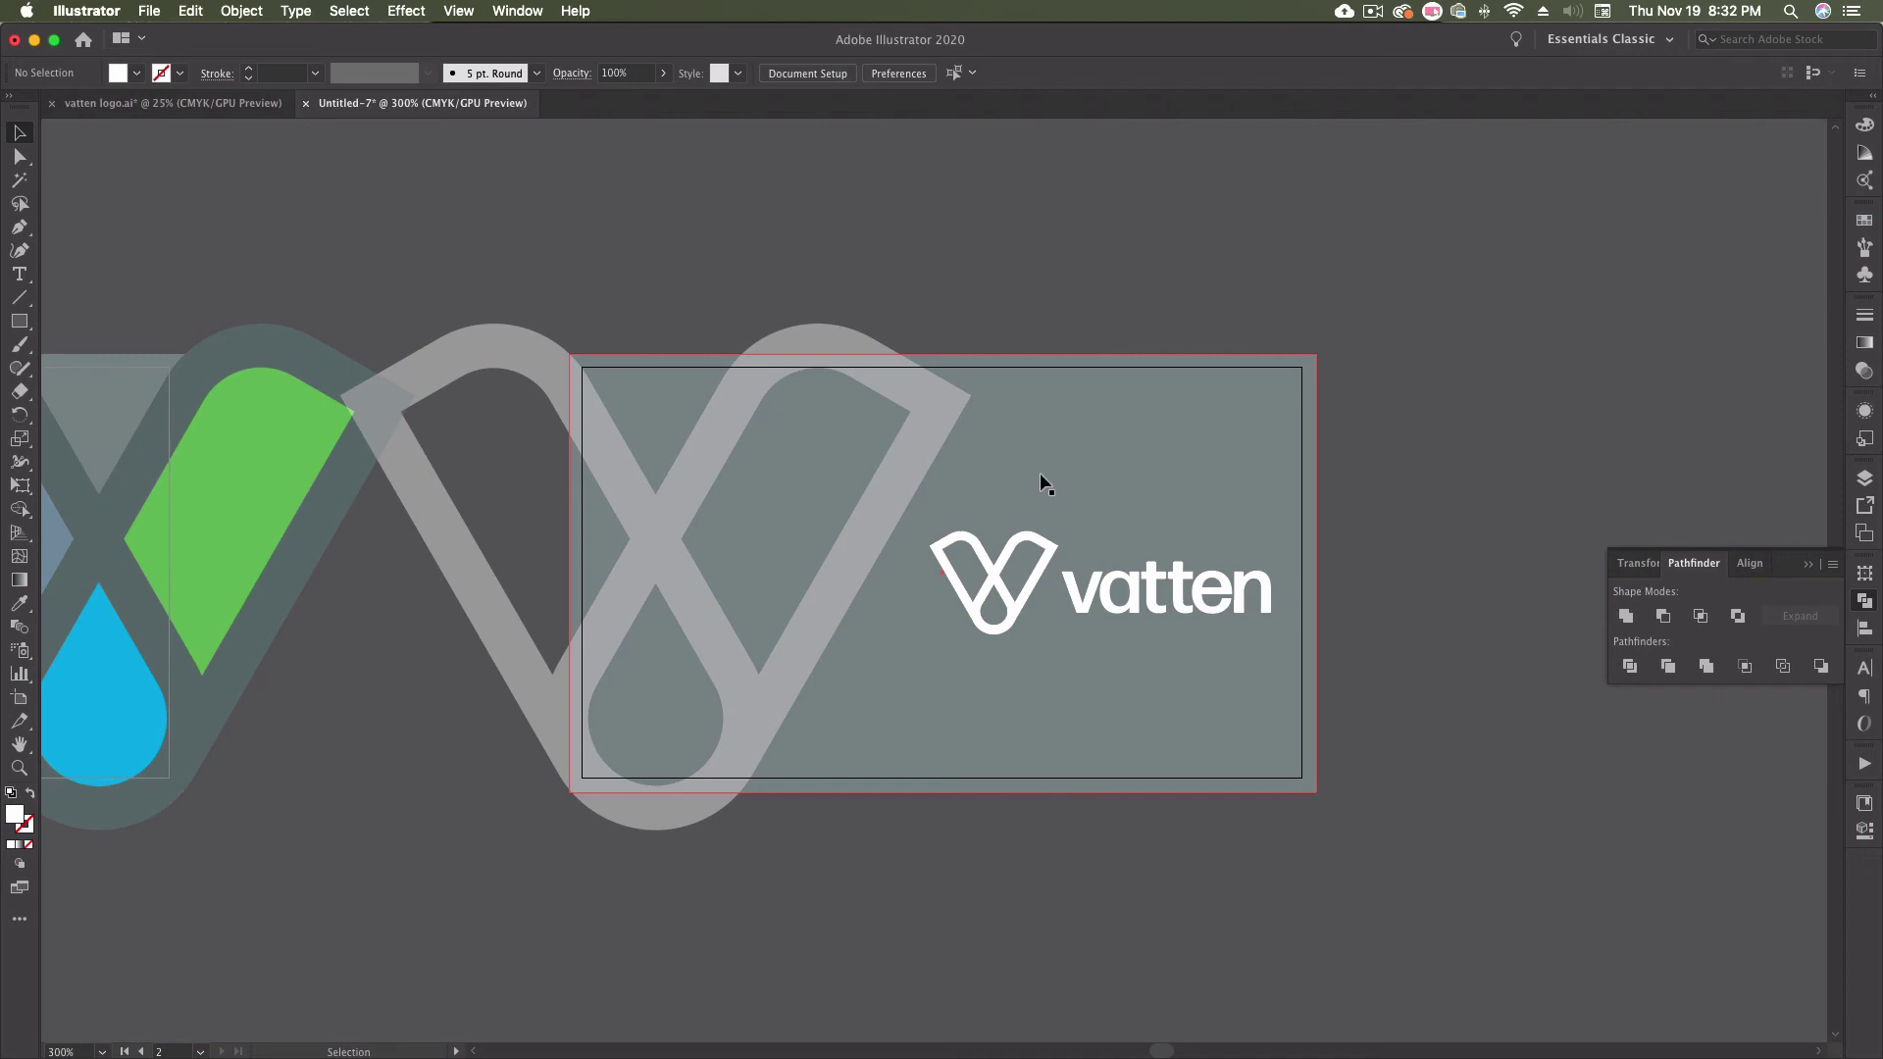
- Cut the small white logo and paste the full-colour logo with white lettering from vatten logo.ai in its place
click(1042, 547)
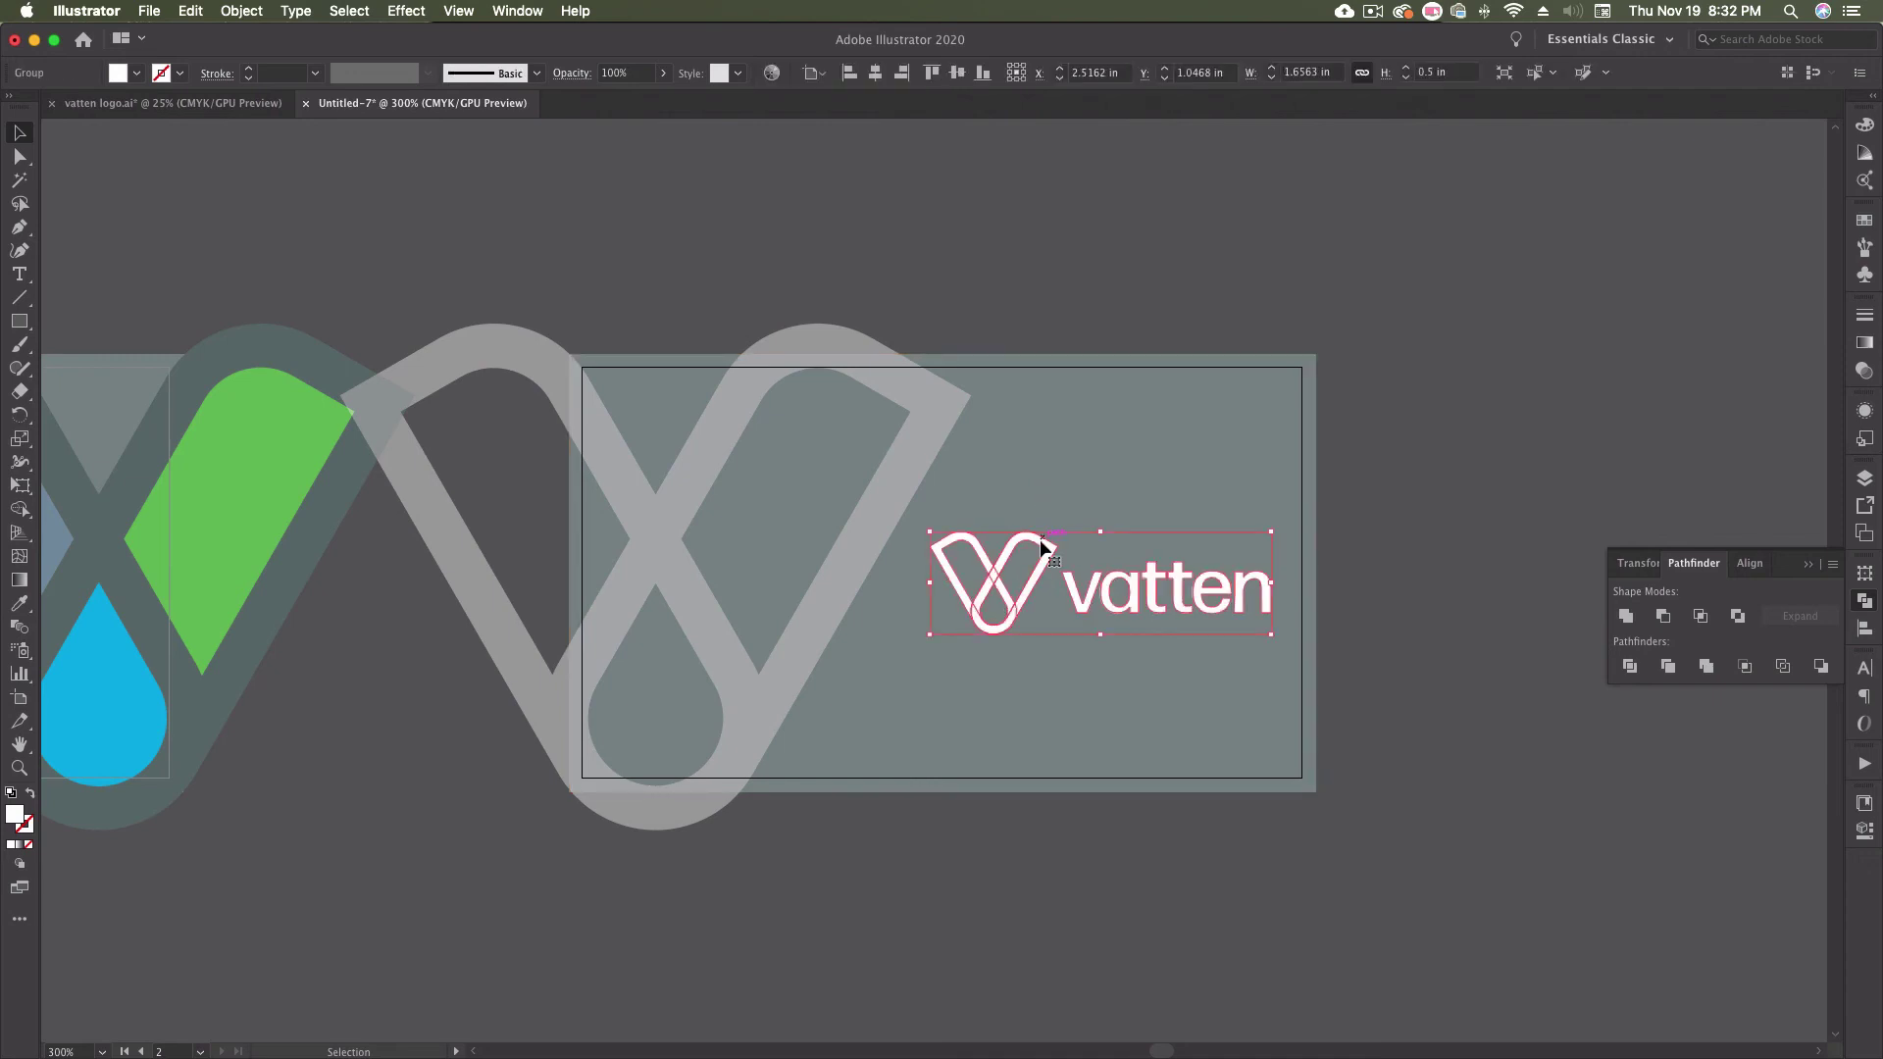
key(cmd+x)
click(171, 103)
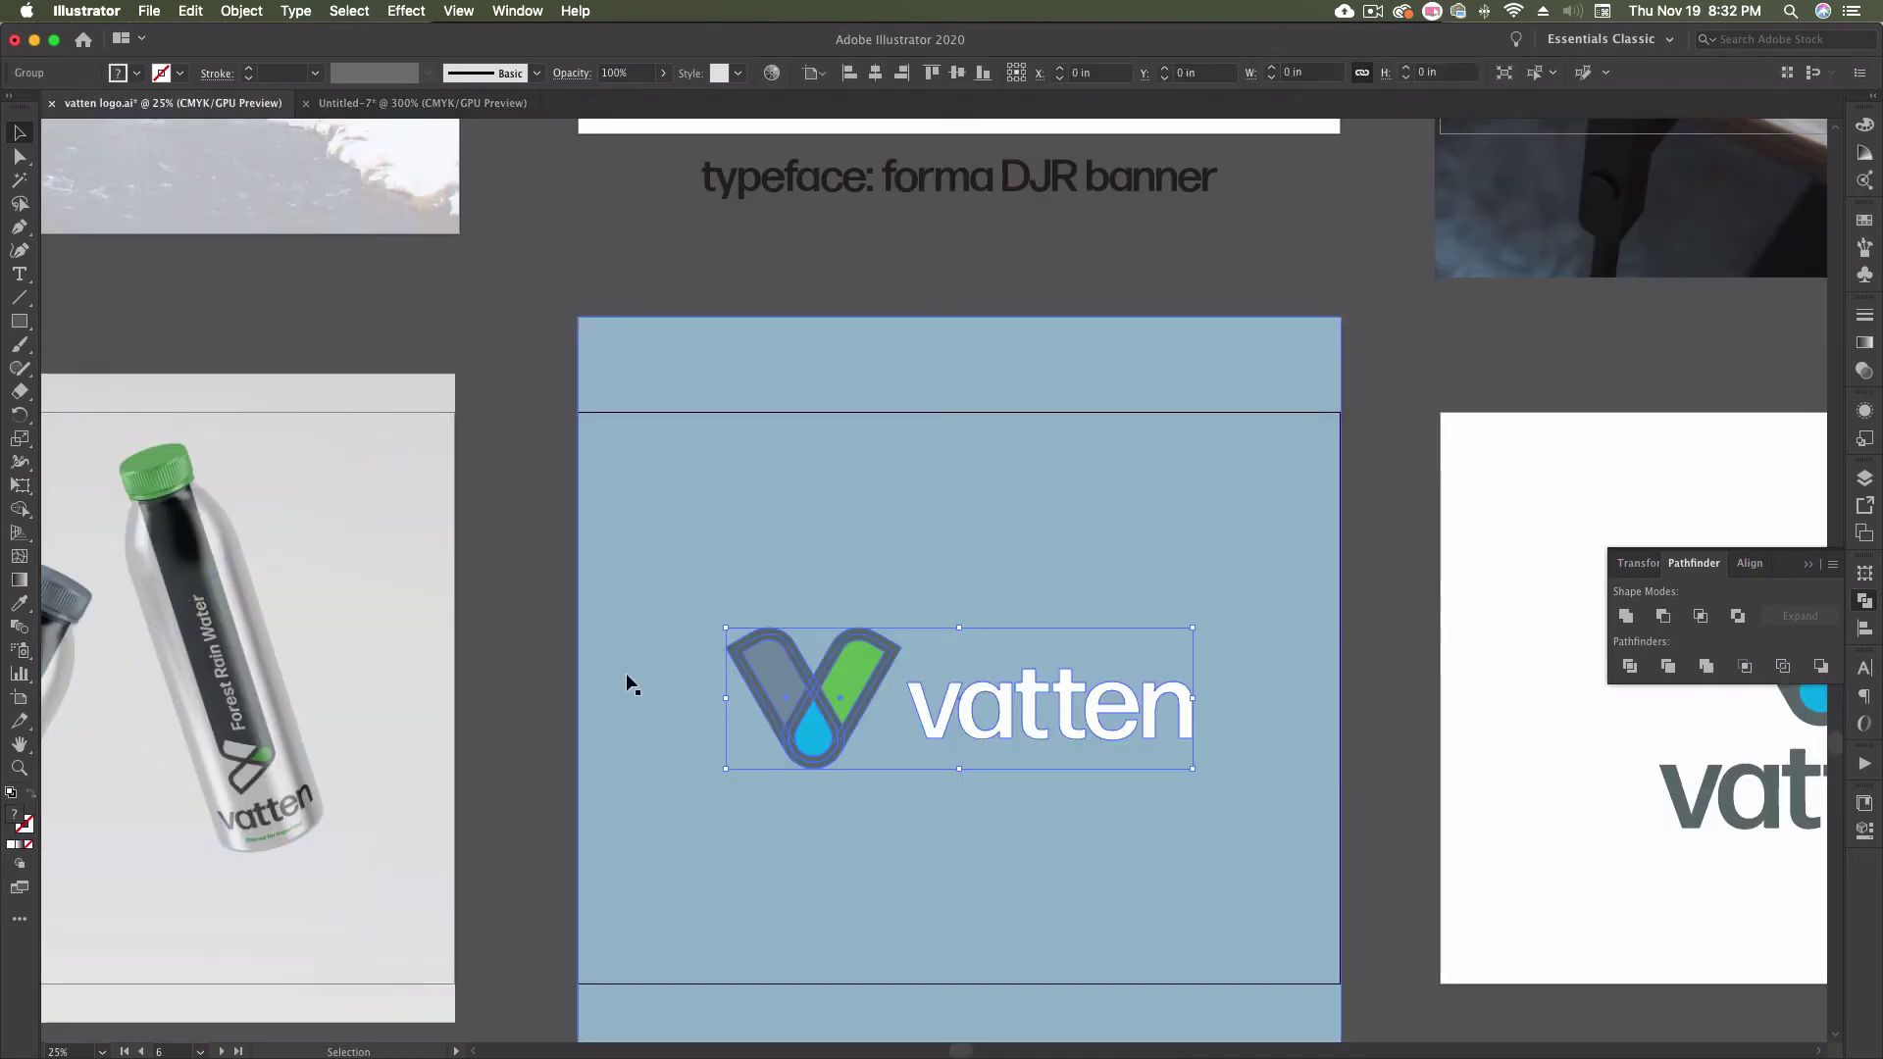
click(421, 103)
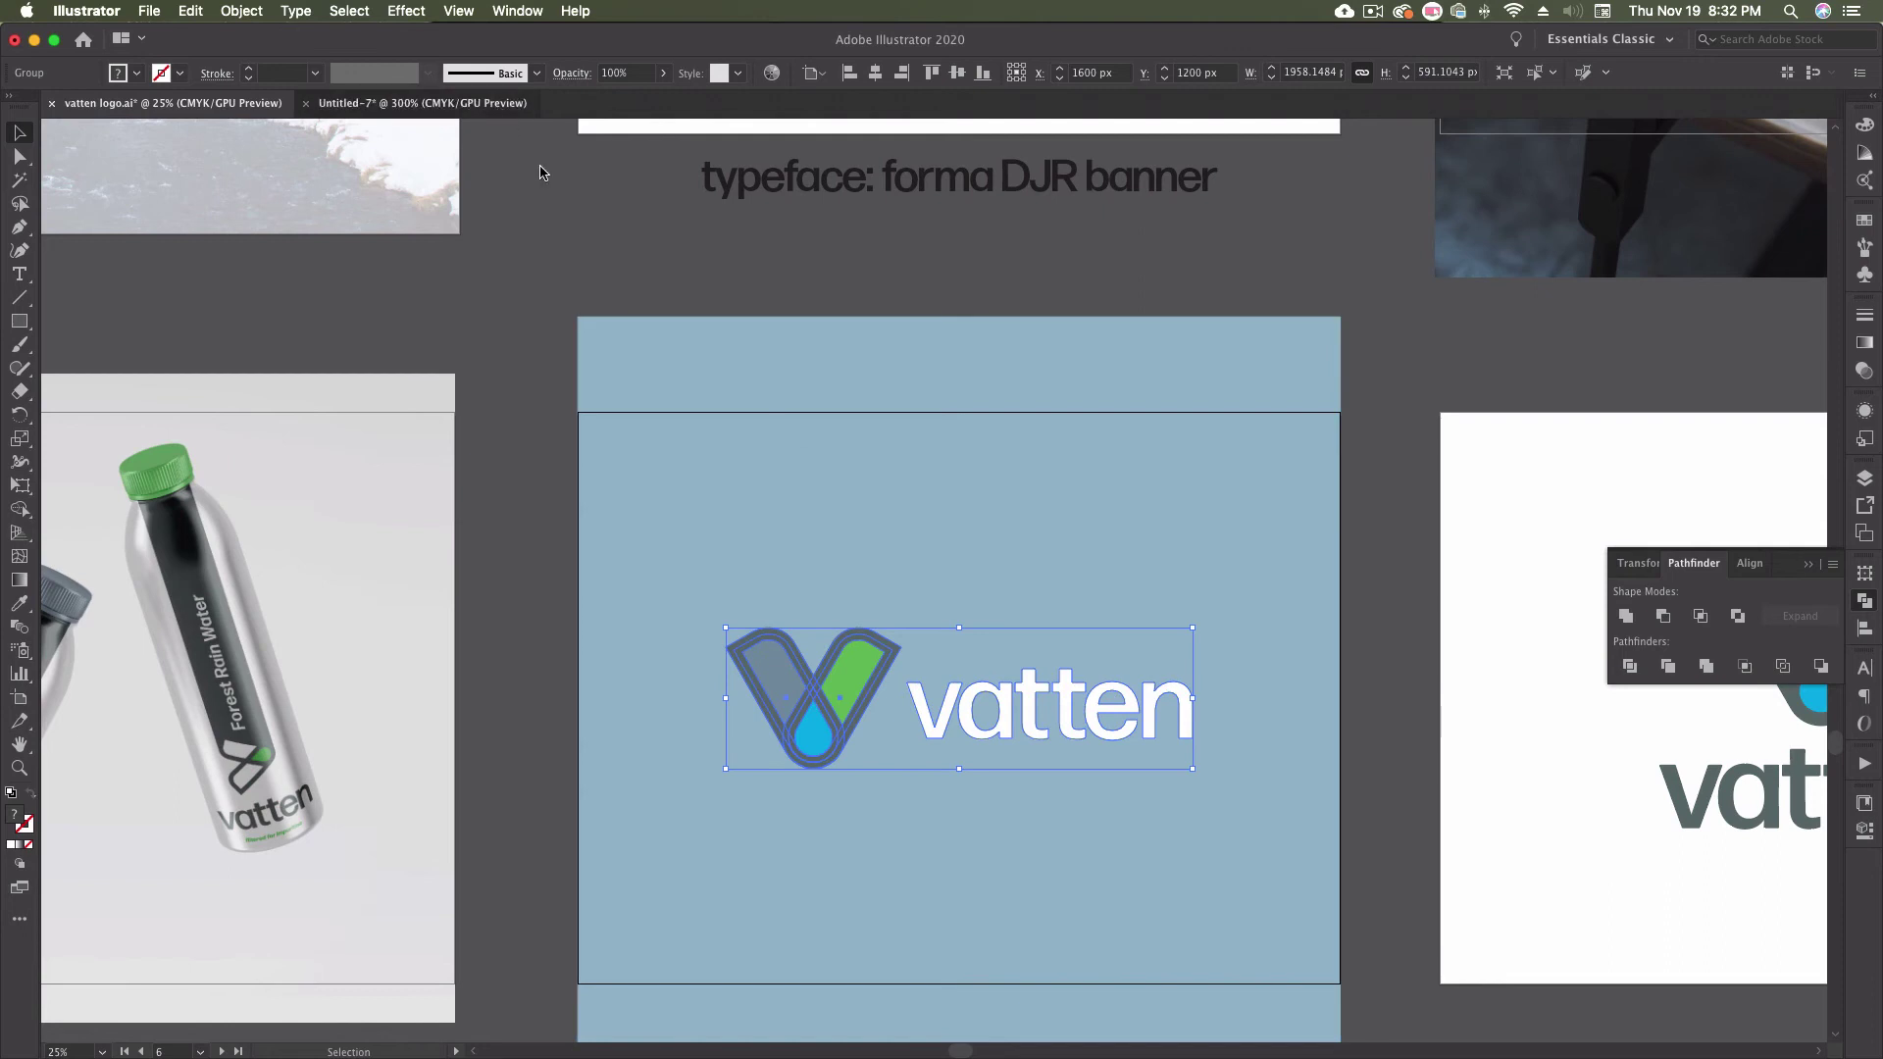
key(super+v)
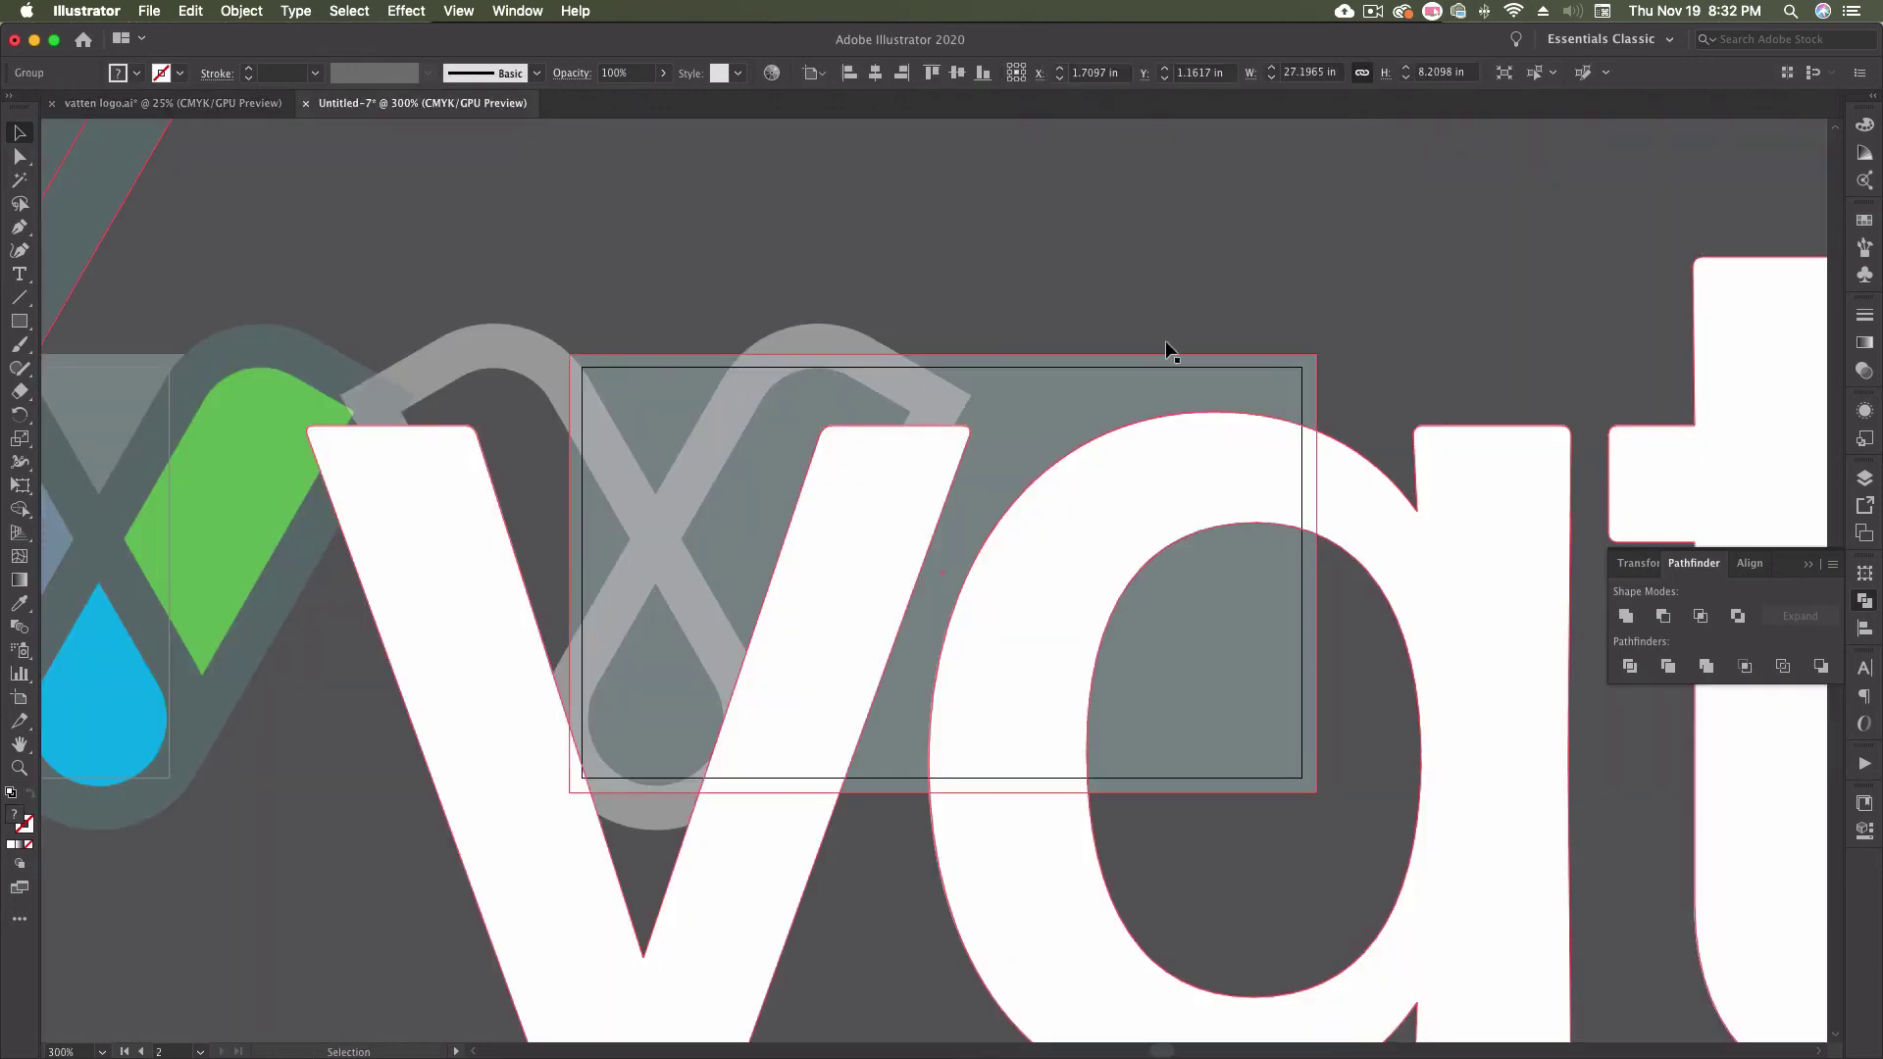
- Scale the pasted full-colour logo proportionally to 0.5 in high and place it on the right side of the second card
click(1330, 71)
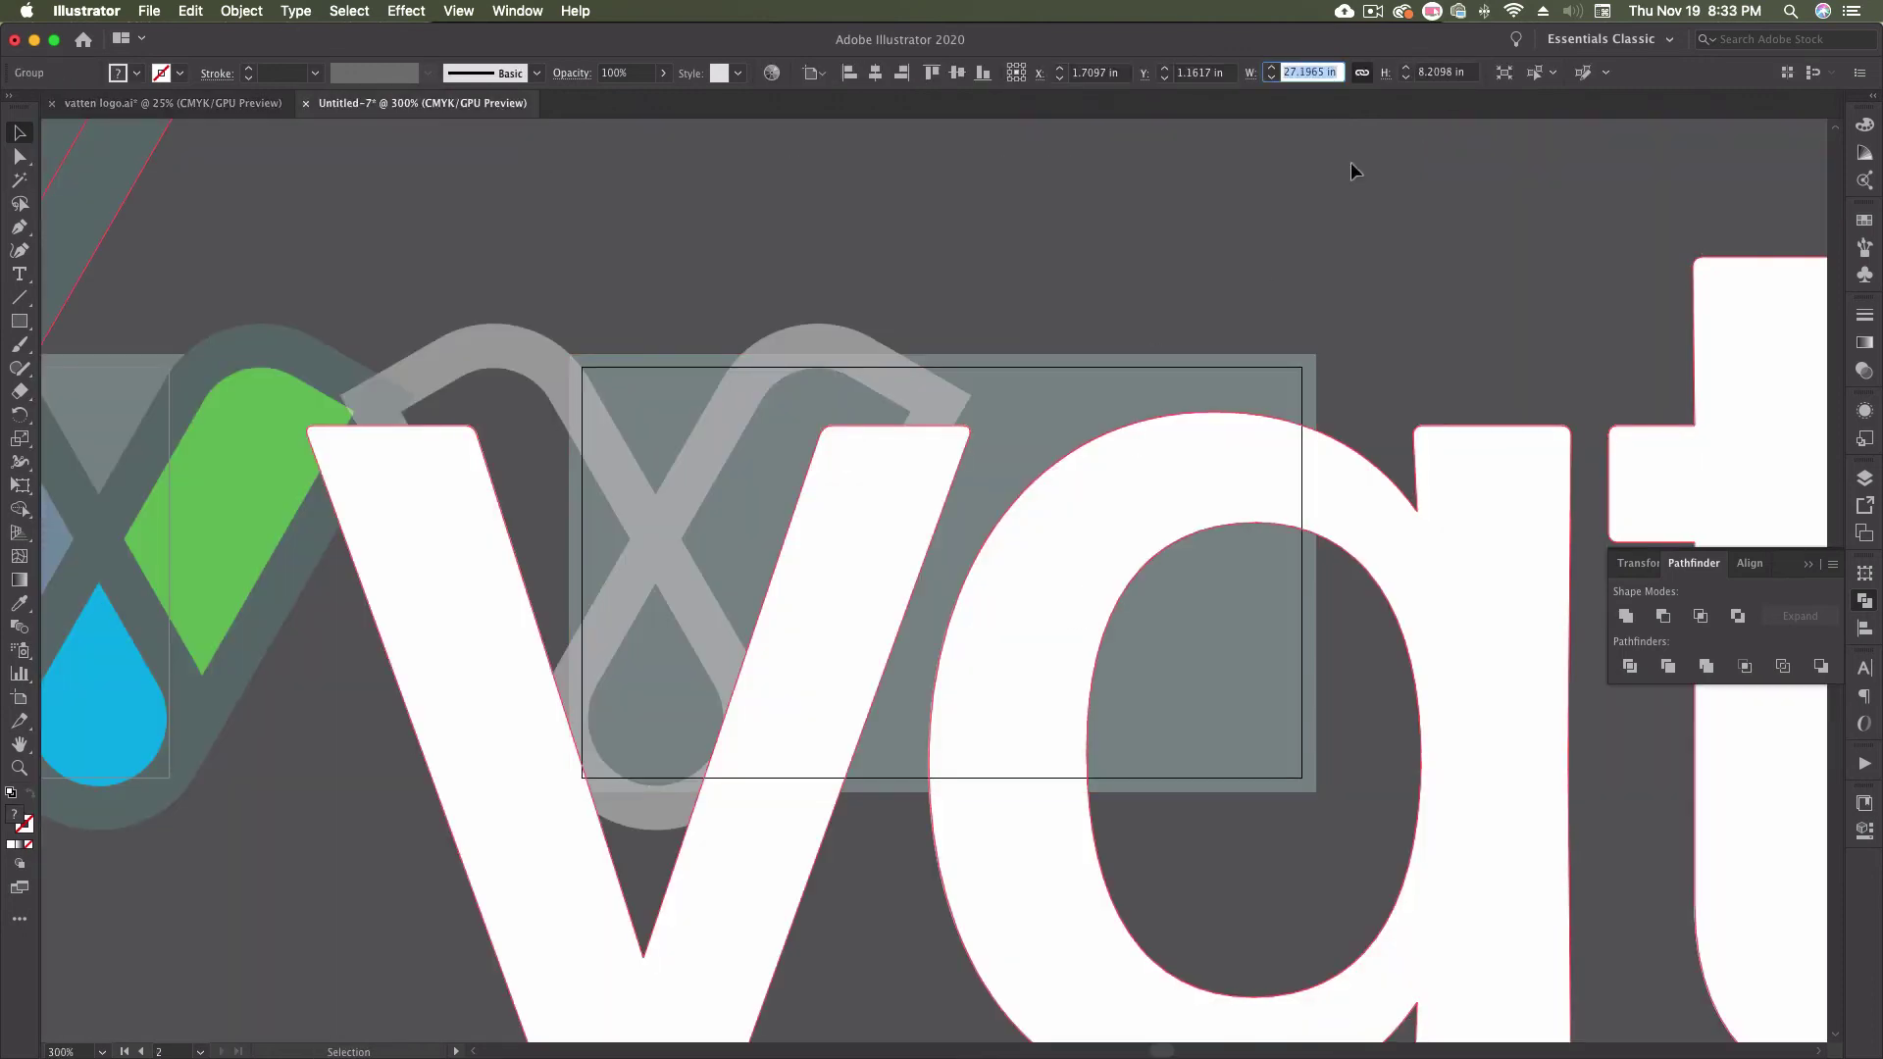
click(1469, 72)
text(0.5)
key(Return)
drag(1040, 615, 1155, 609)
click(1437, 622)
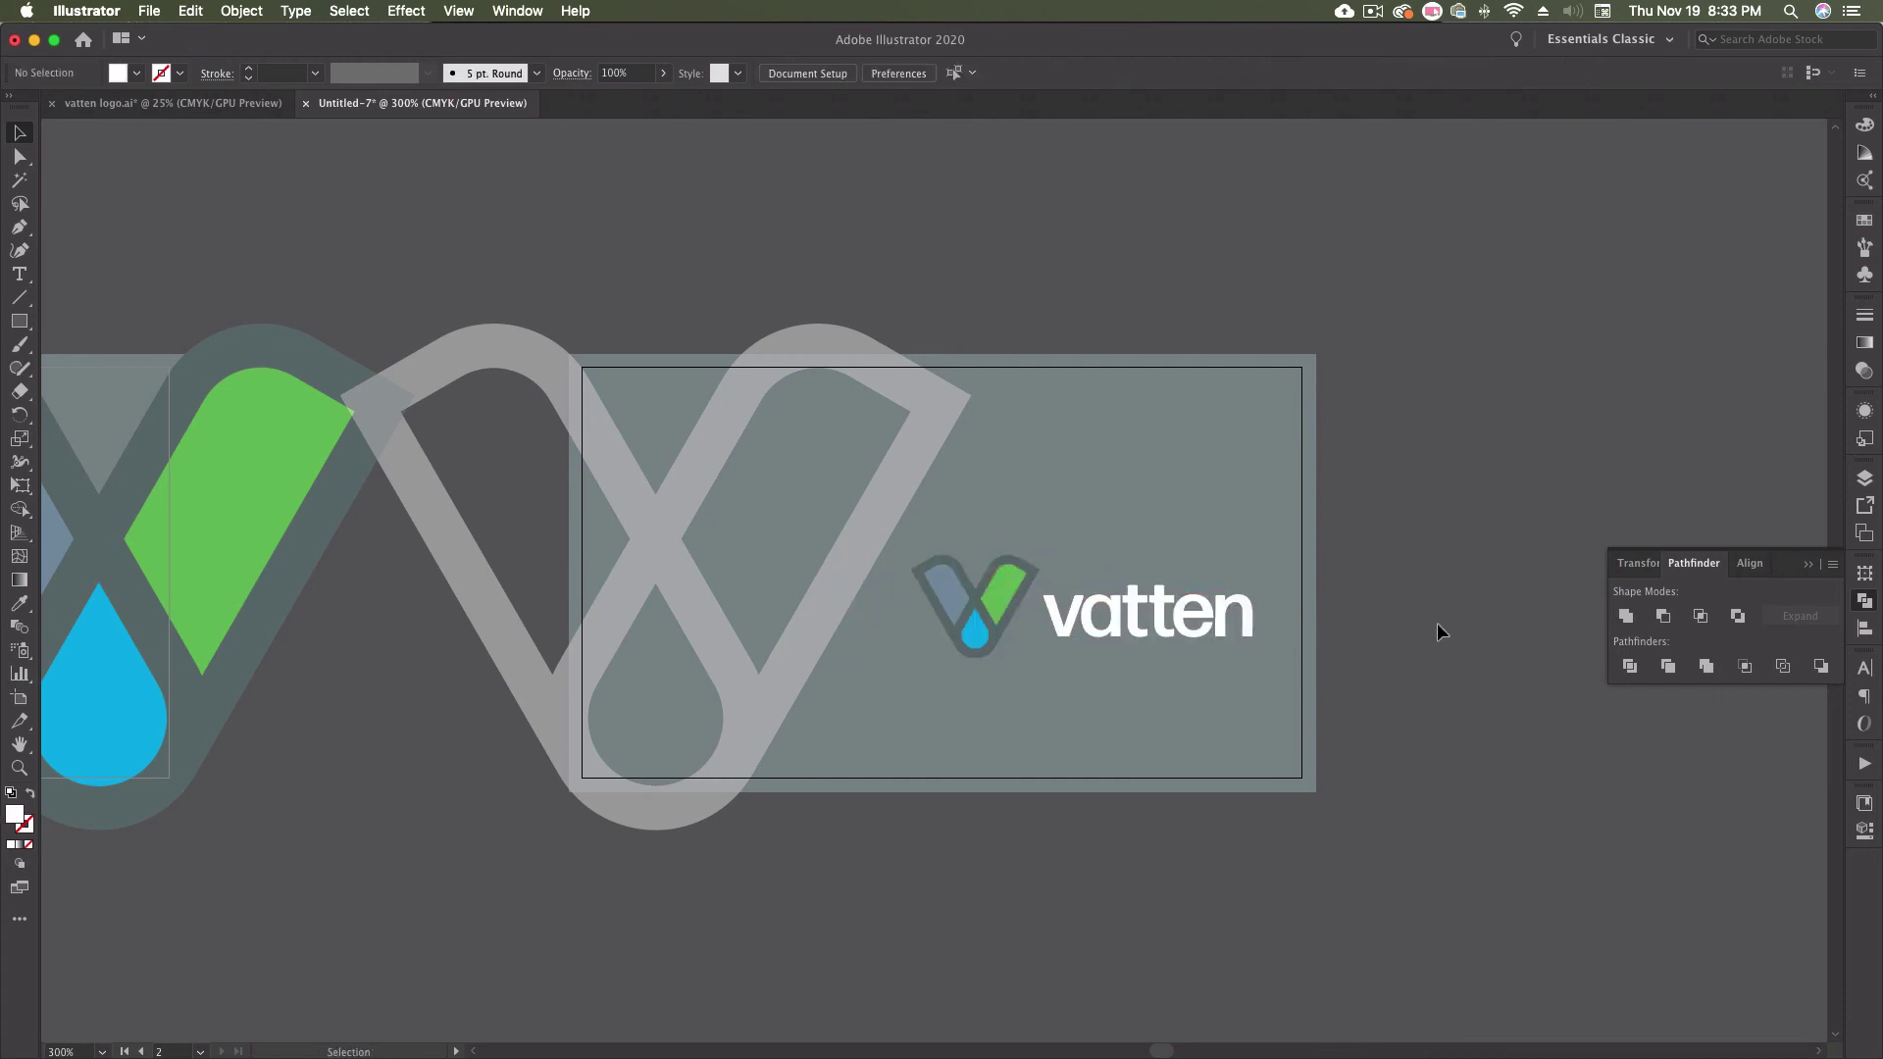
- Centre the small vatten logo vertically on the grey background rectangle of the second card
click(1242, 616)
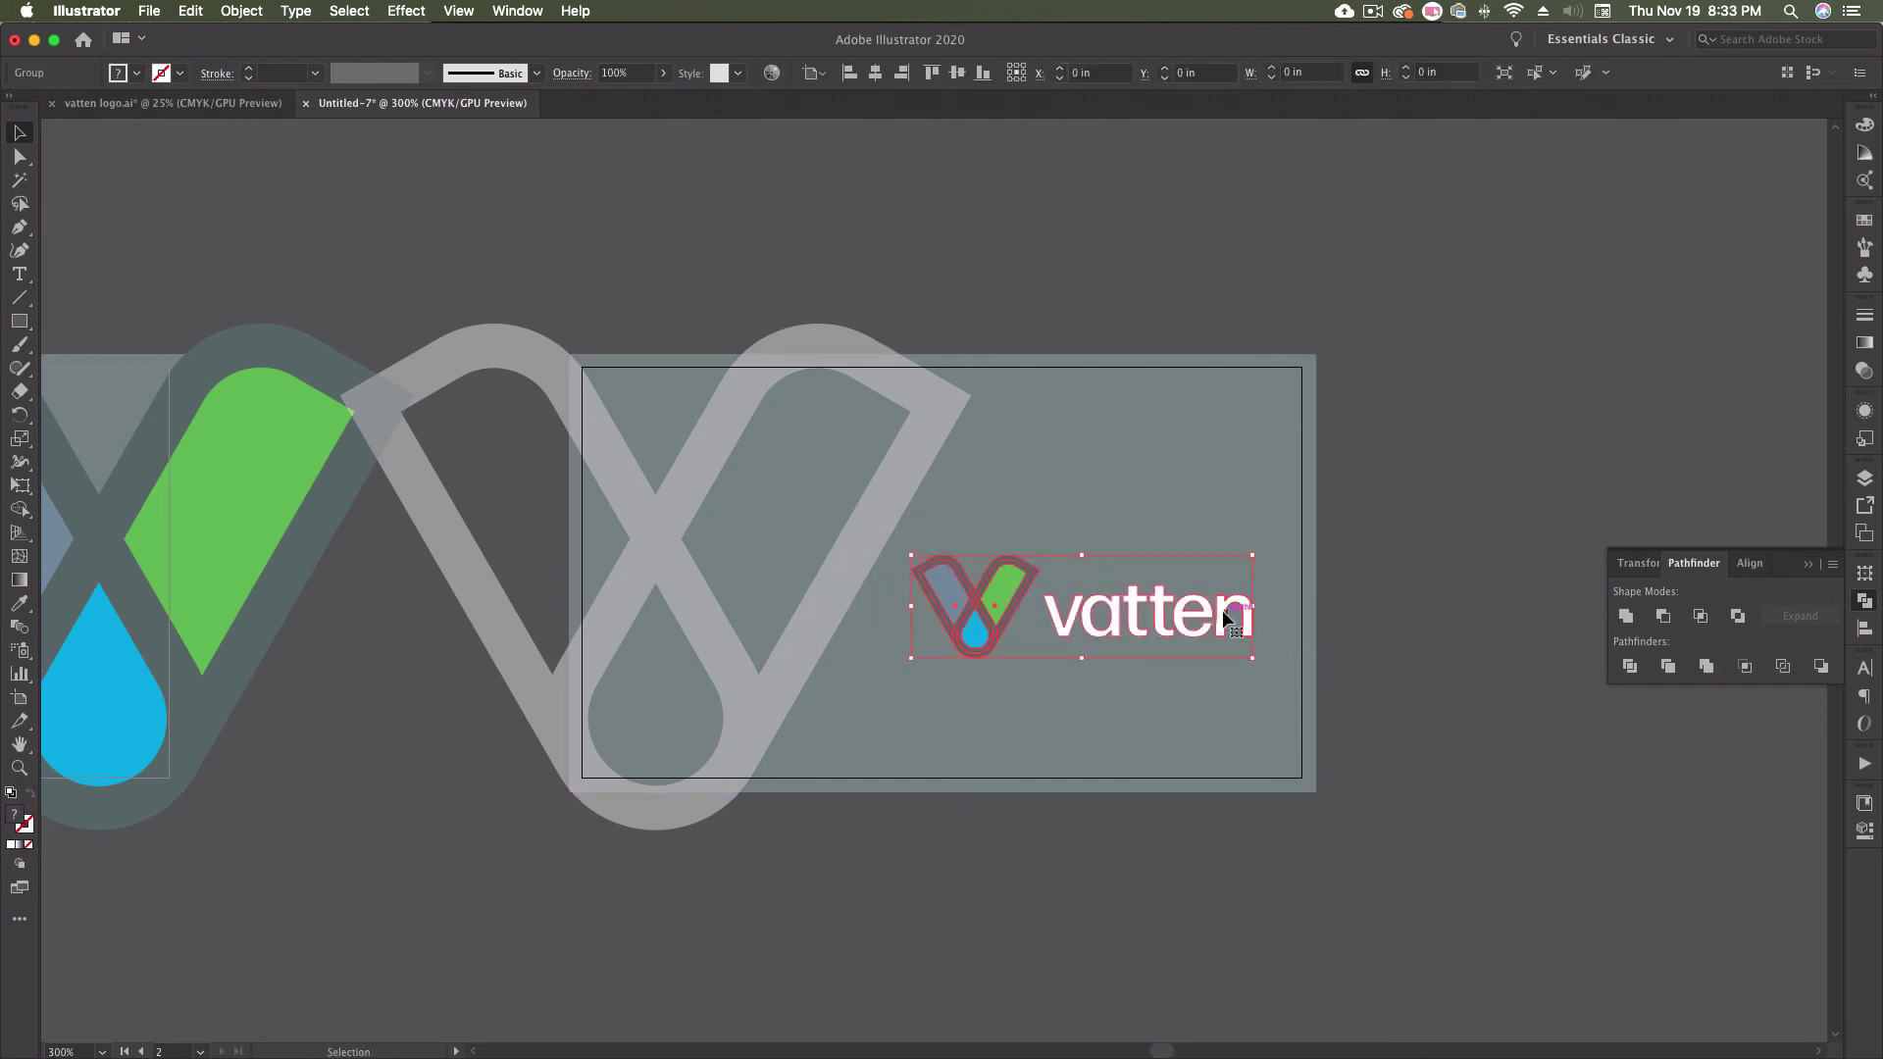
shift+click(1234, 491)
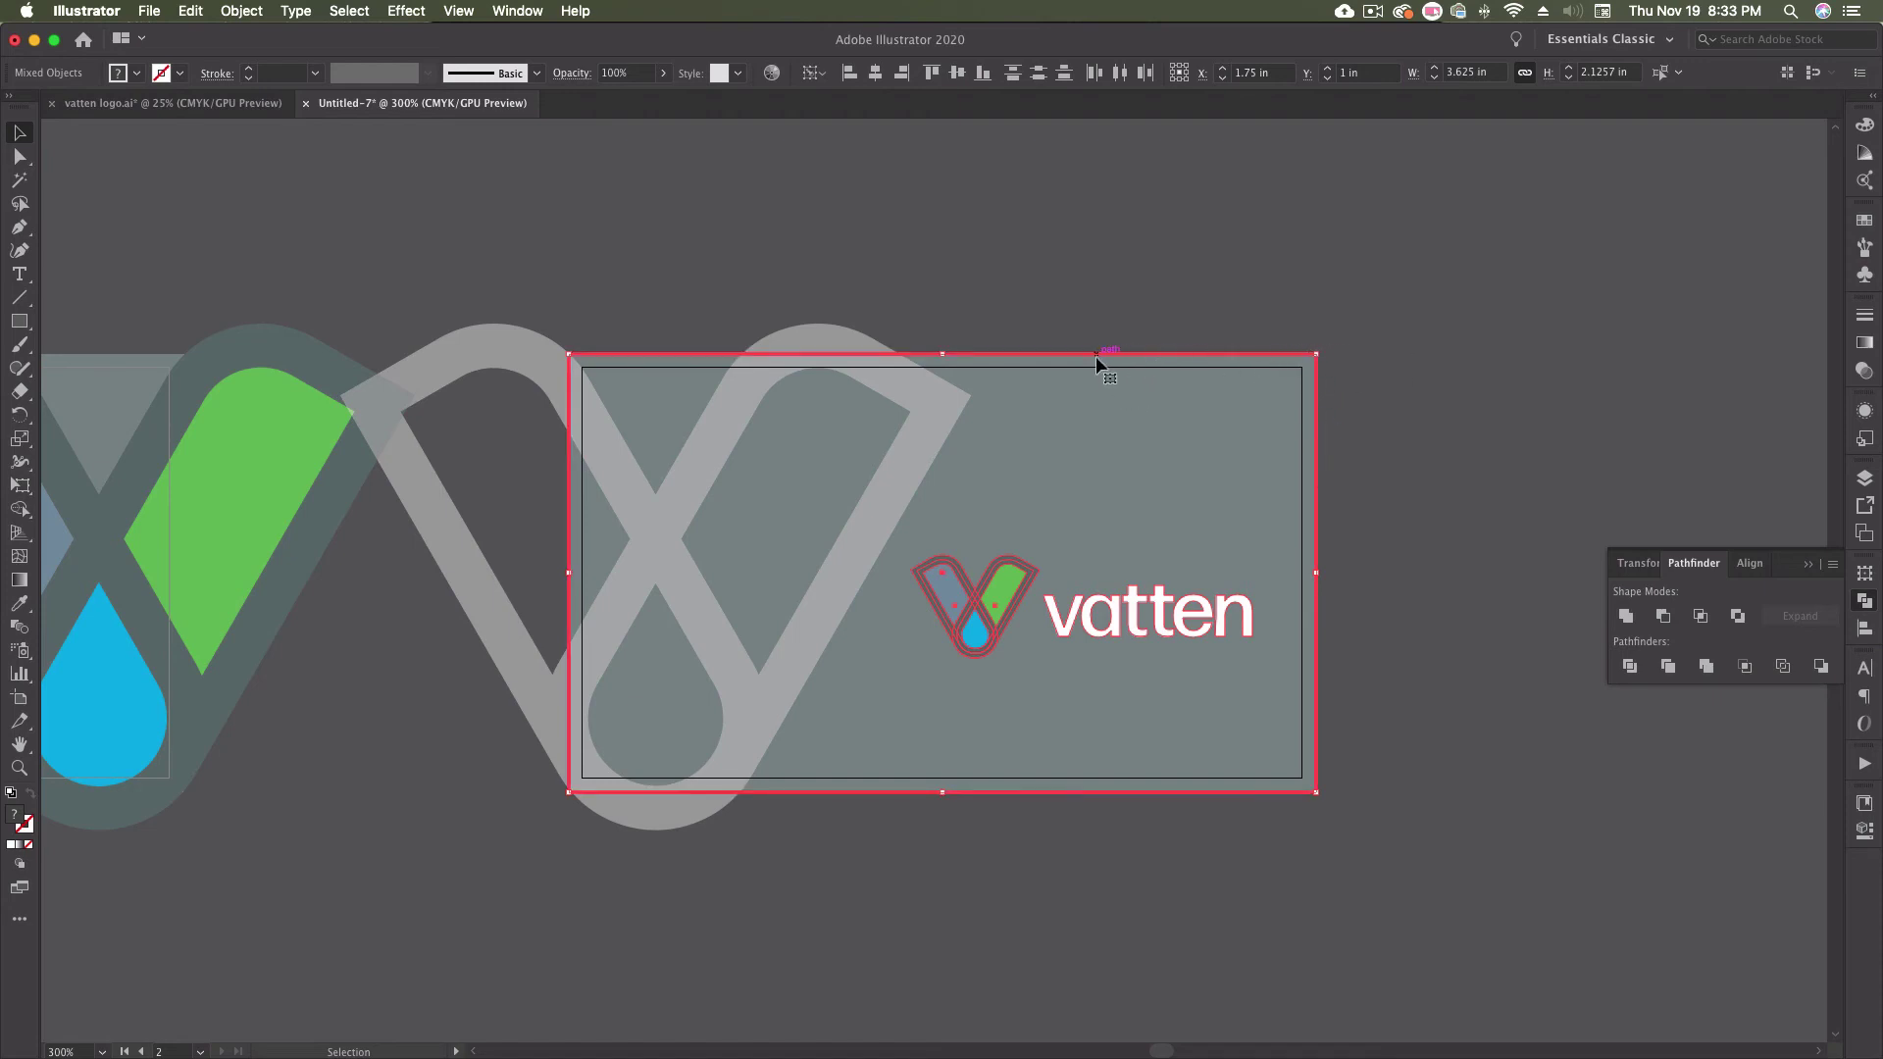
click(958, 75)
click(1043, 255)
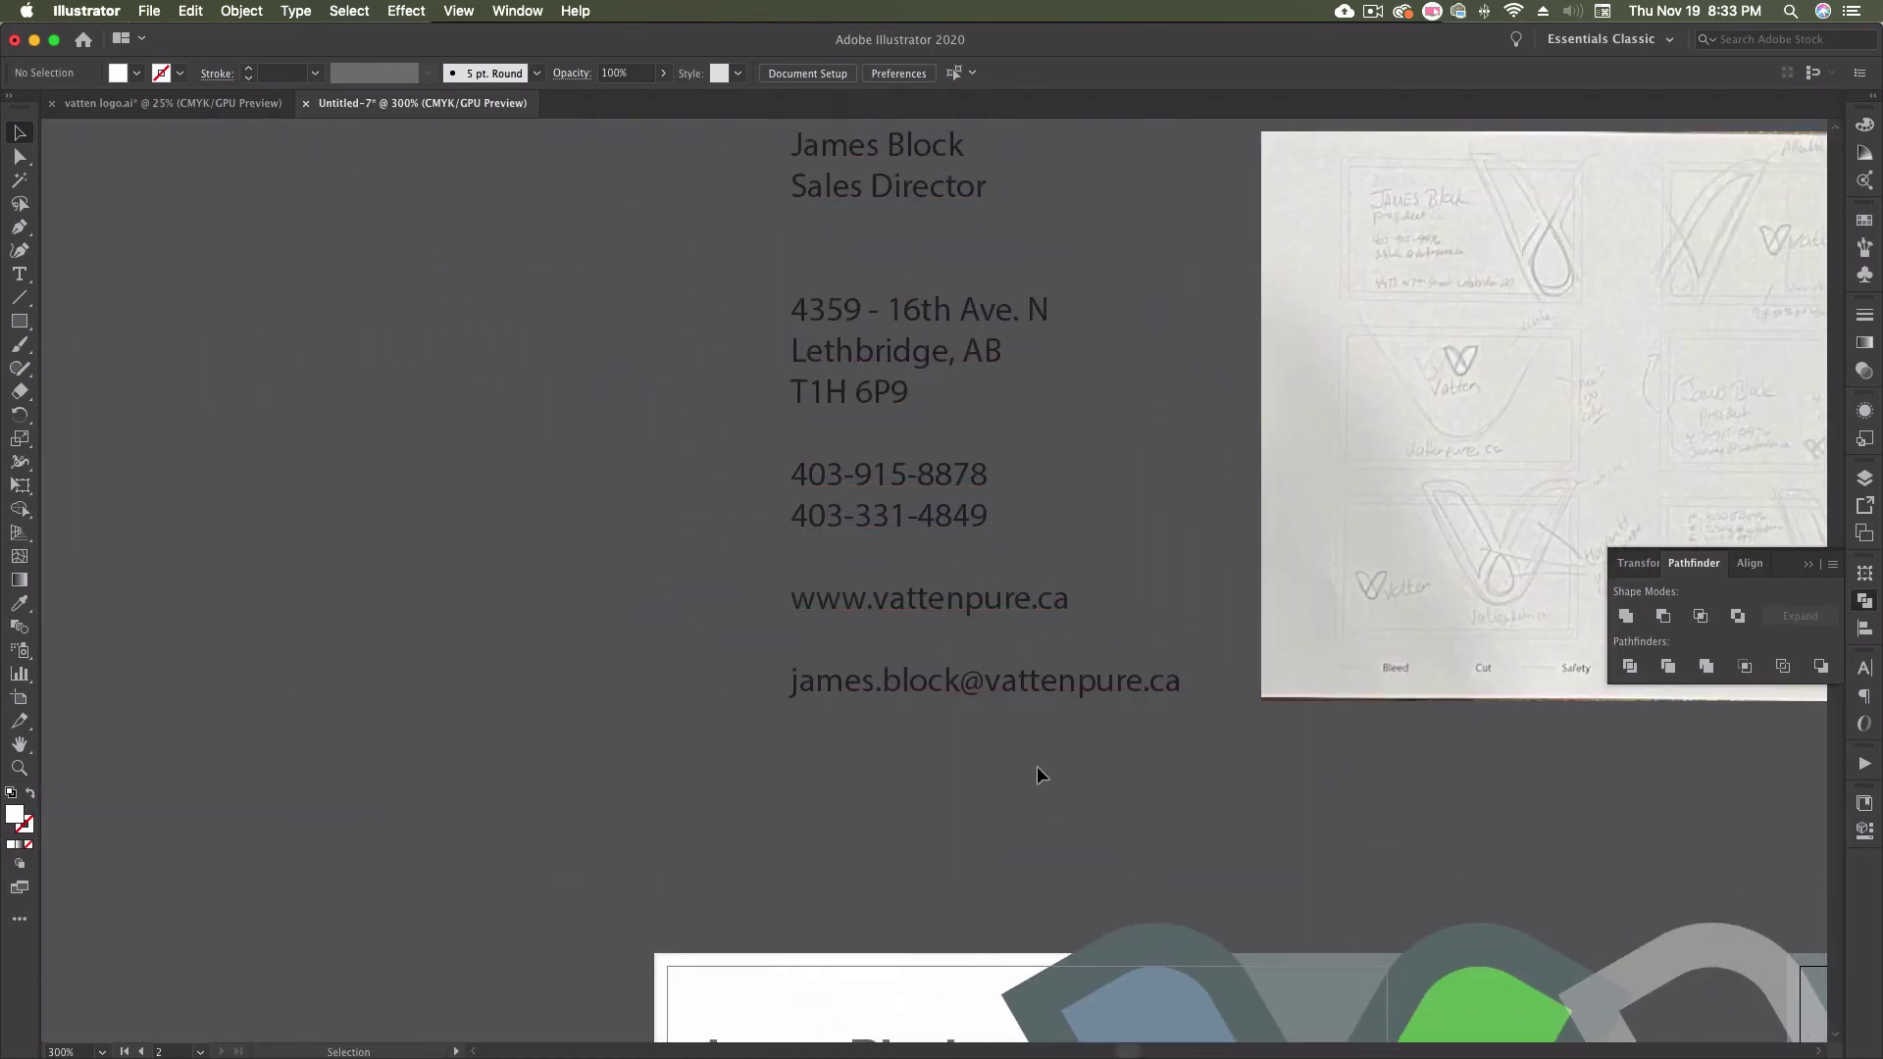
click(1016, 599)
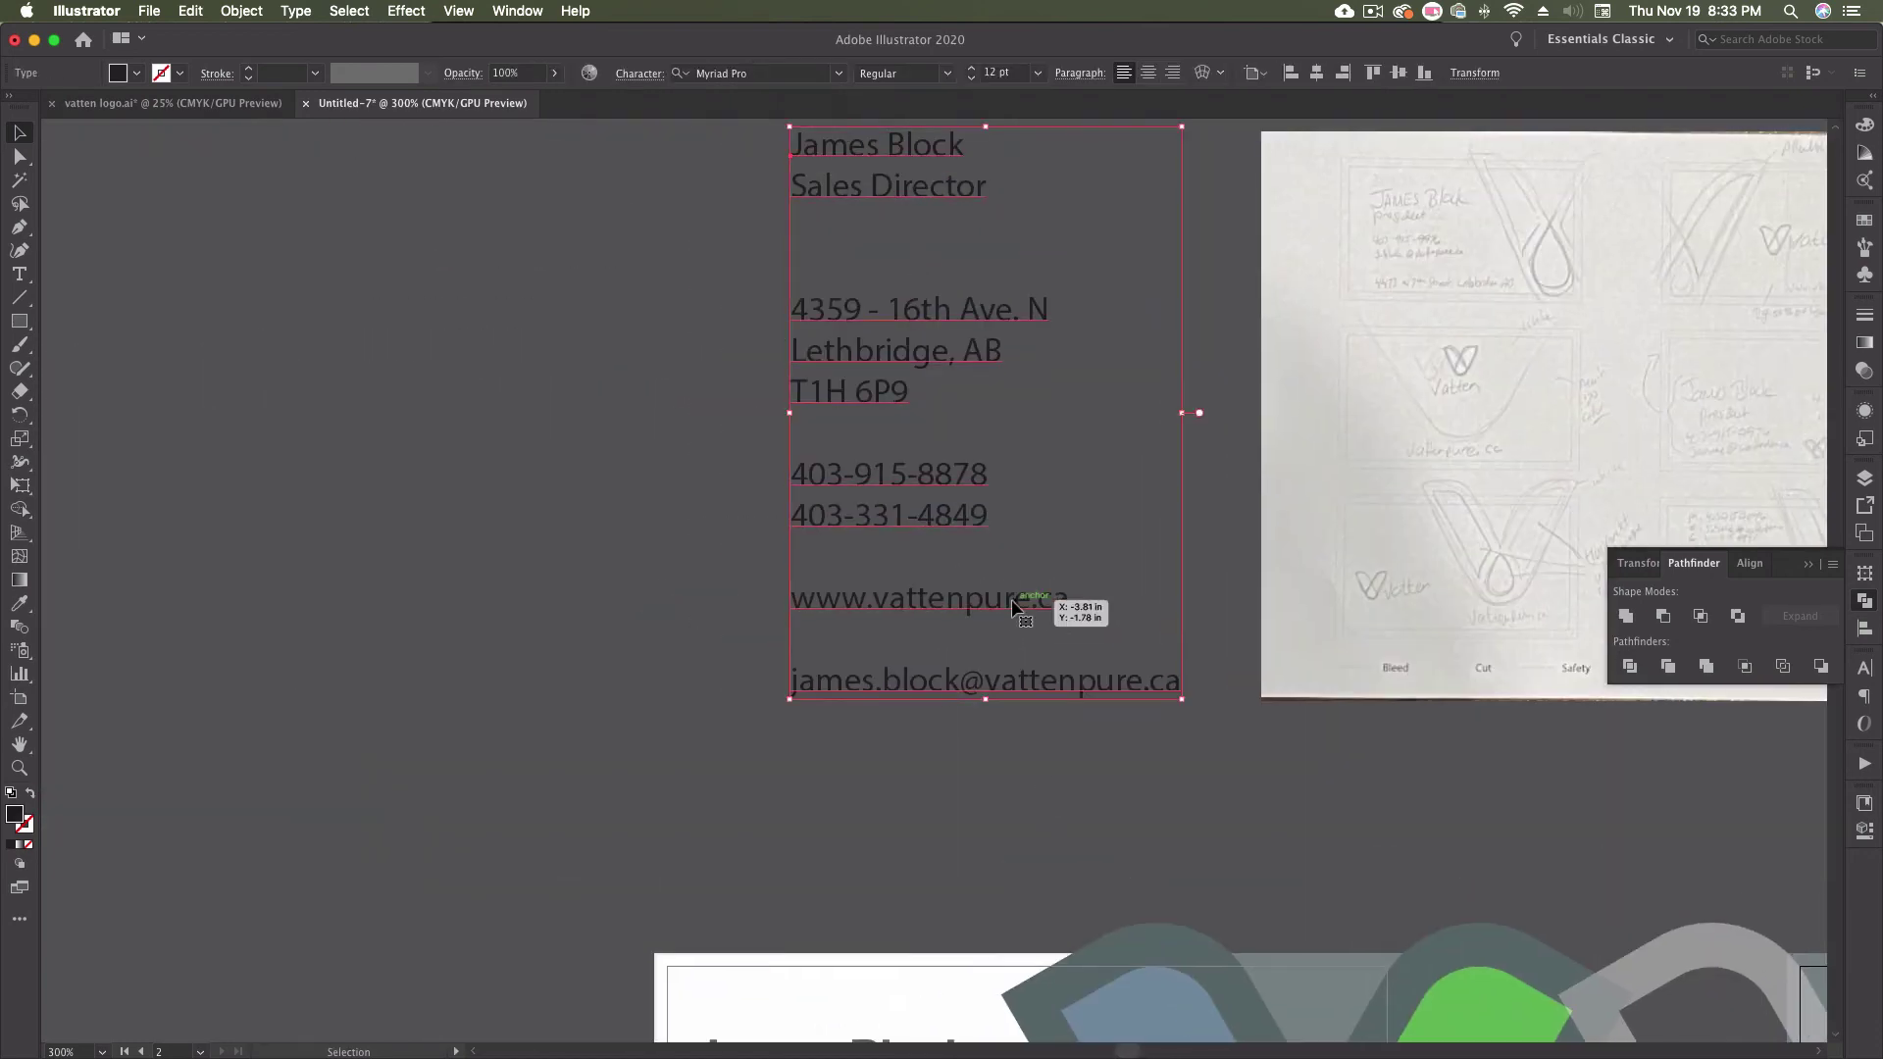
triple_click(1016, 599)
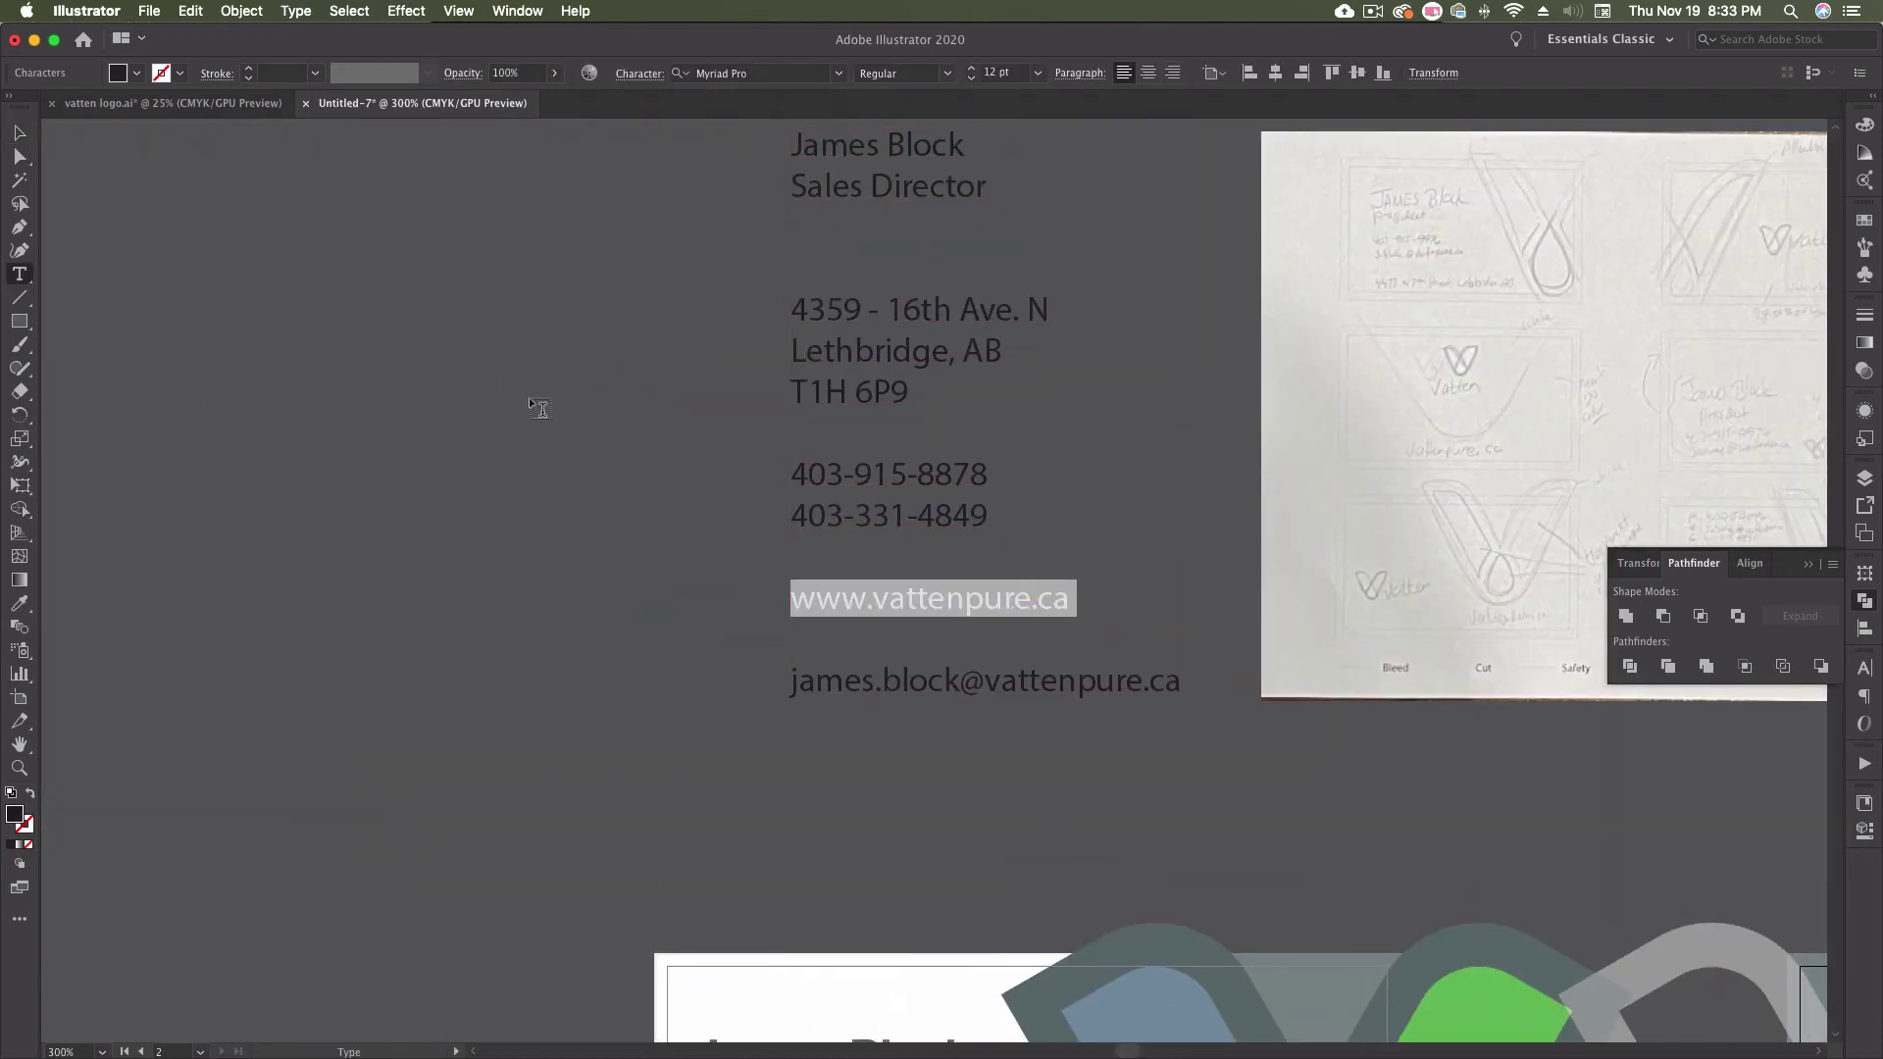
click(20, 132)
click(579, 409)
scroll(579, 409, down, 5)
scroll(578, 410, right, 5)
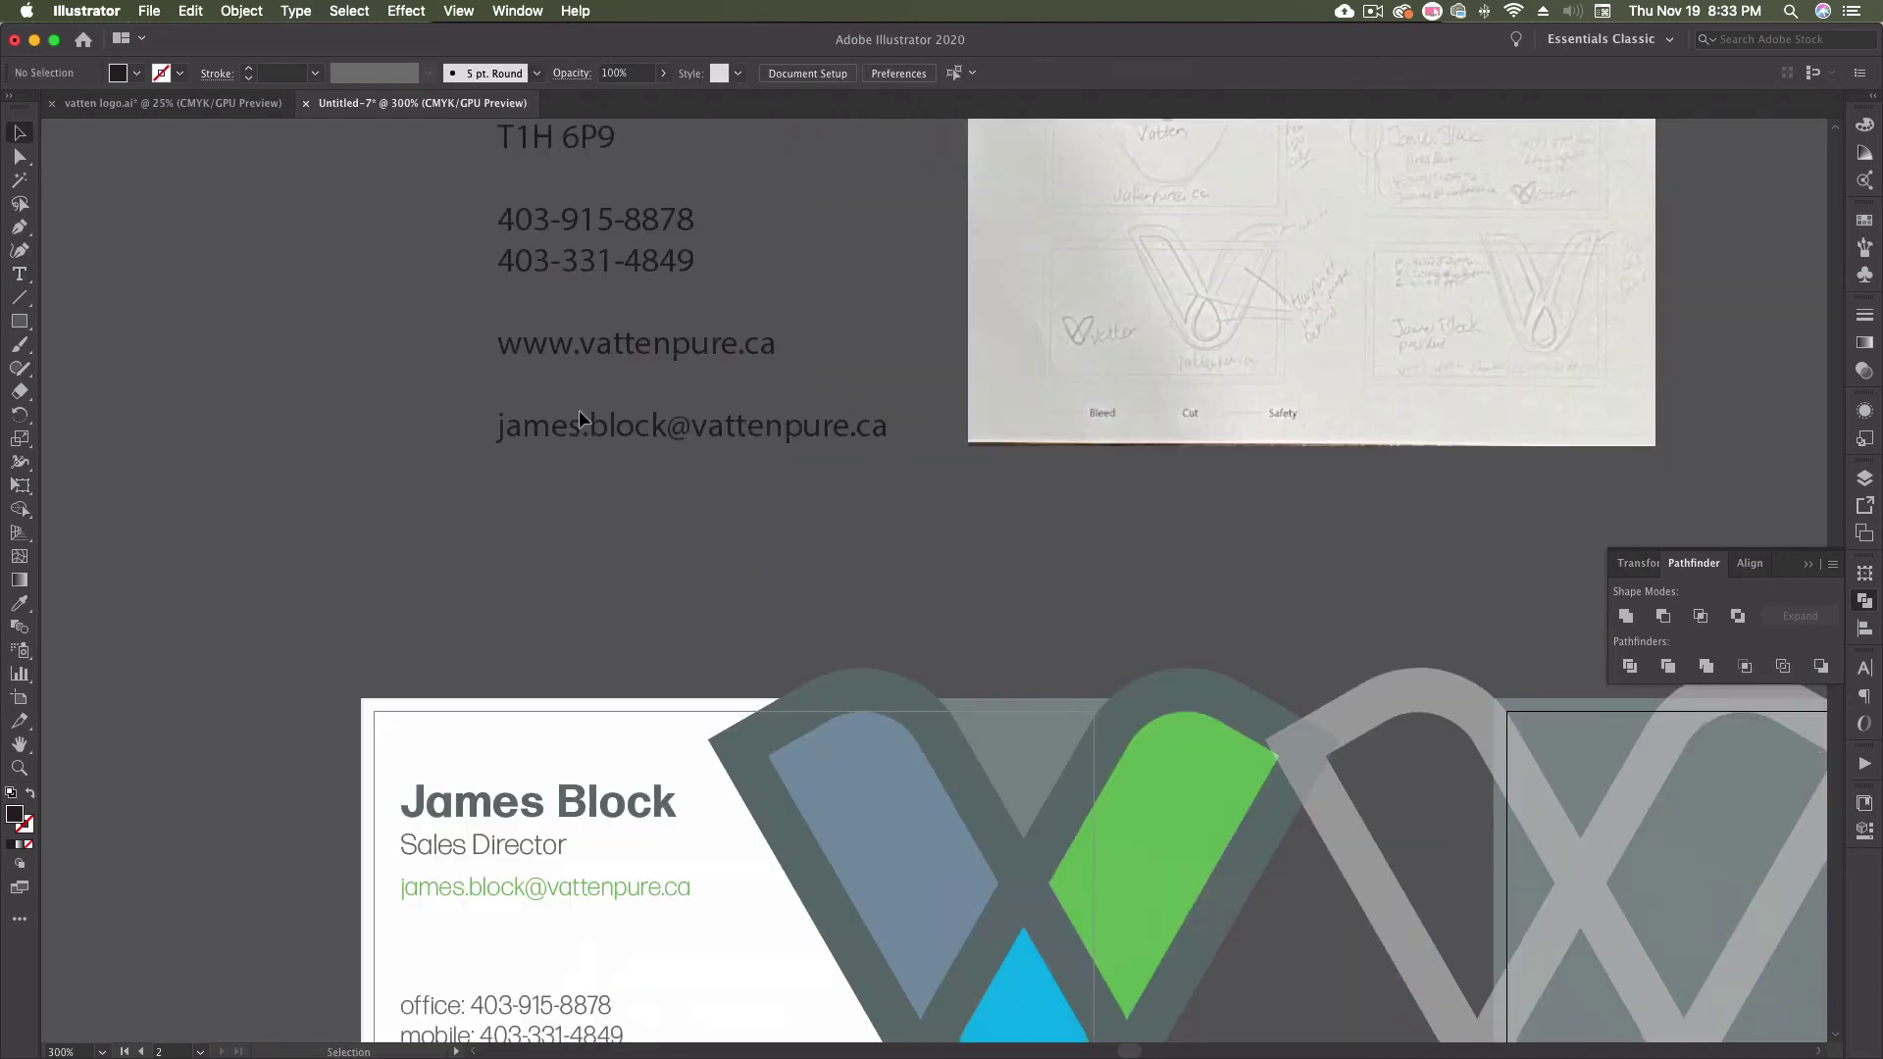
scroll(579, 410, down, 3)
scroll(578, 410, left, 5)
key(super+v)
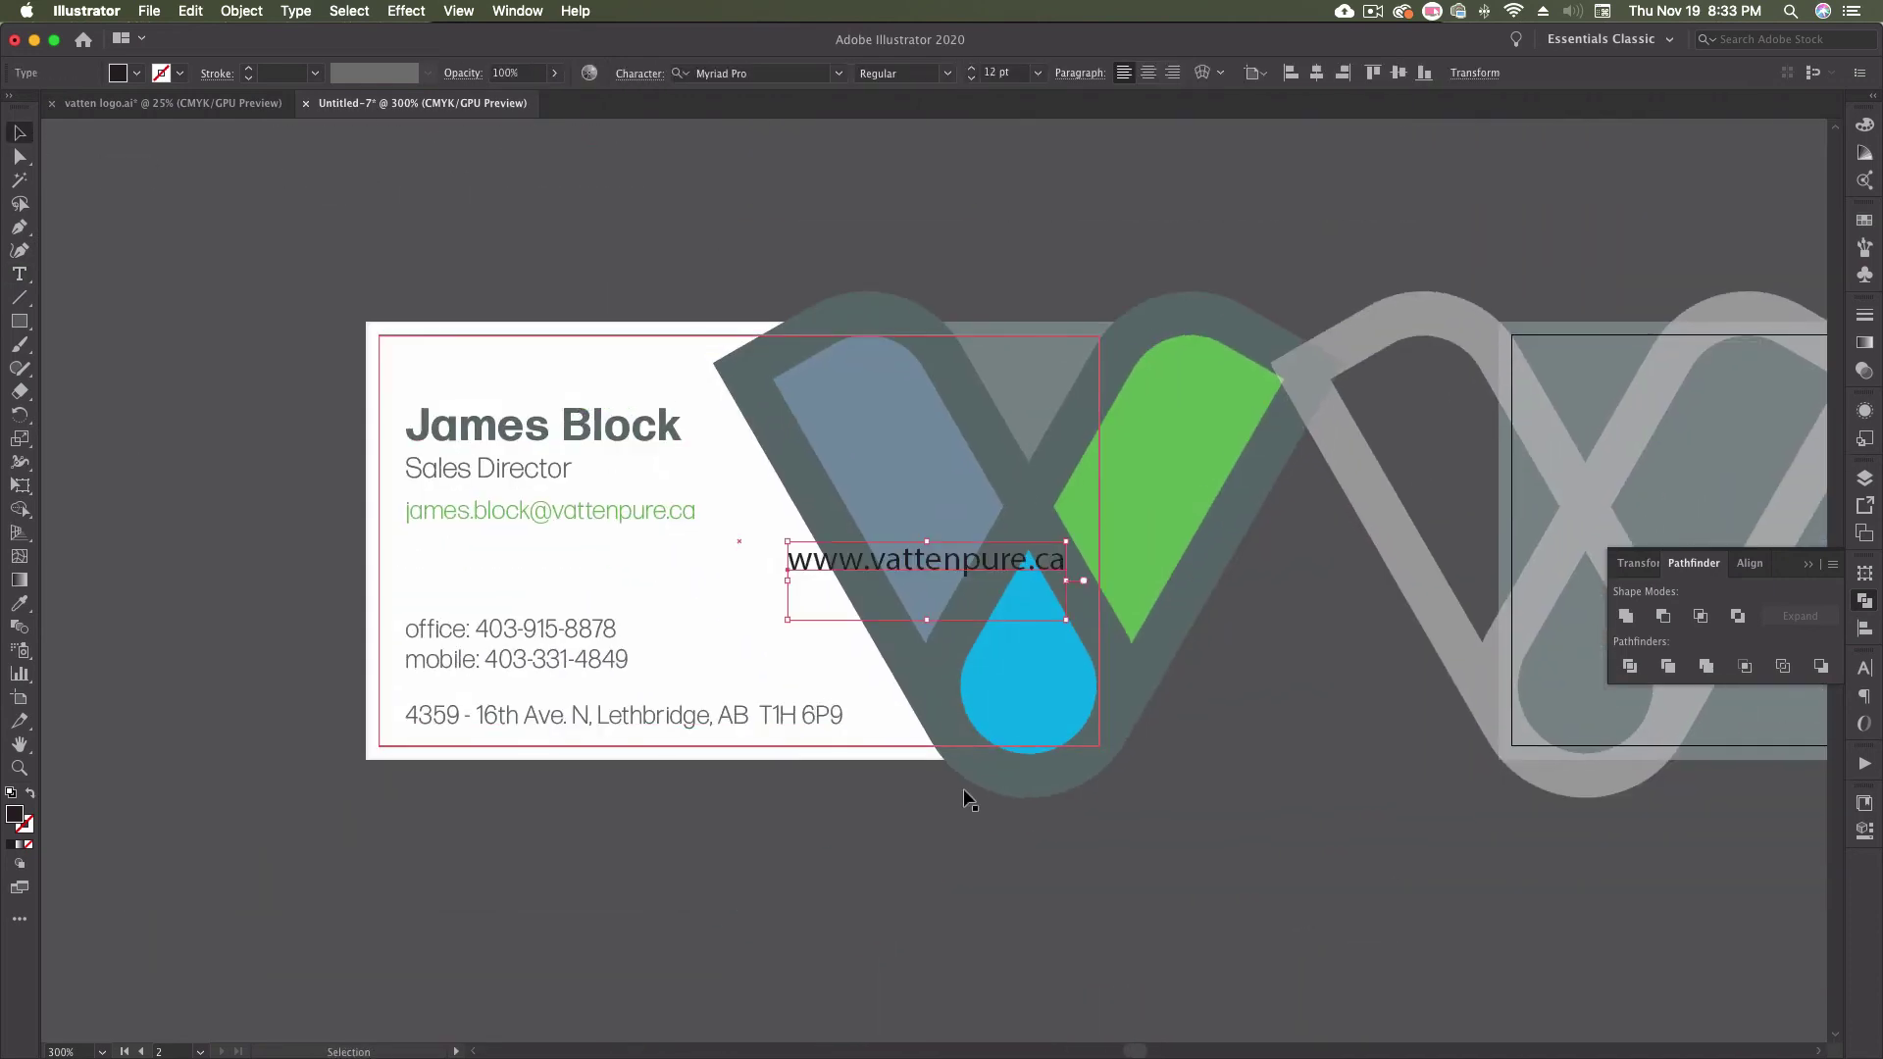
- Match the web address to the bold grey text style of the cardholder's name with the Eyedropper
key(i)
click(620, 422)
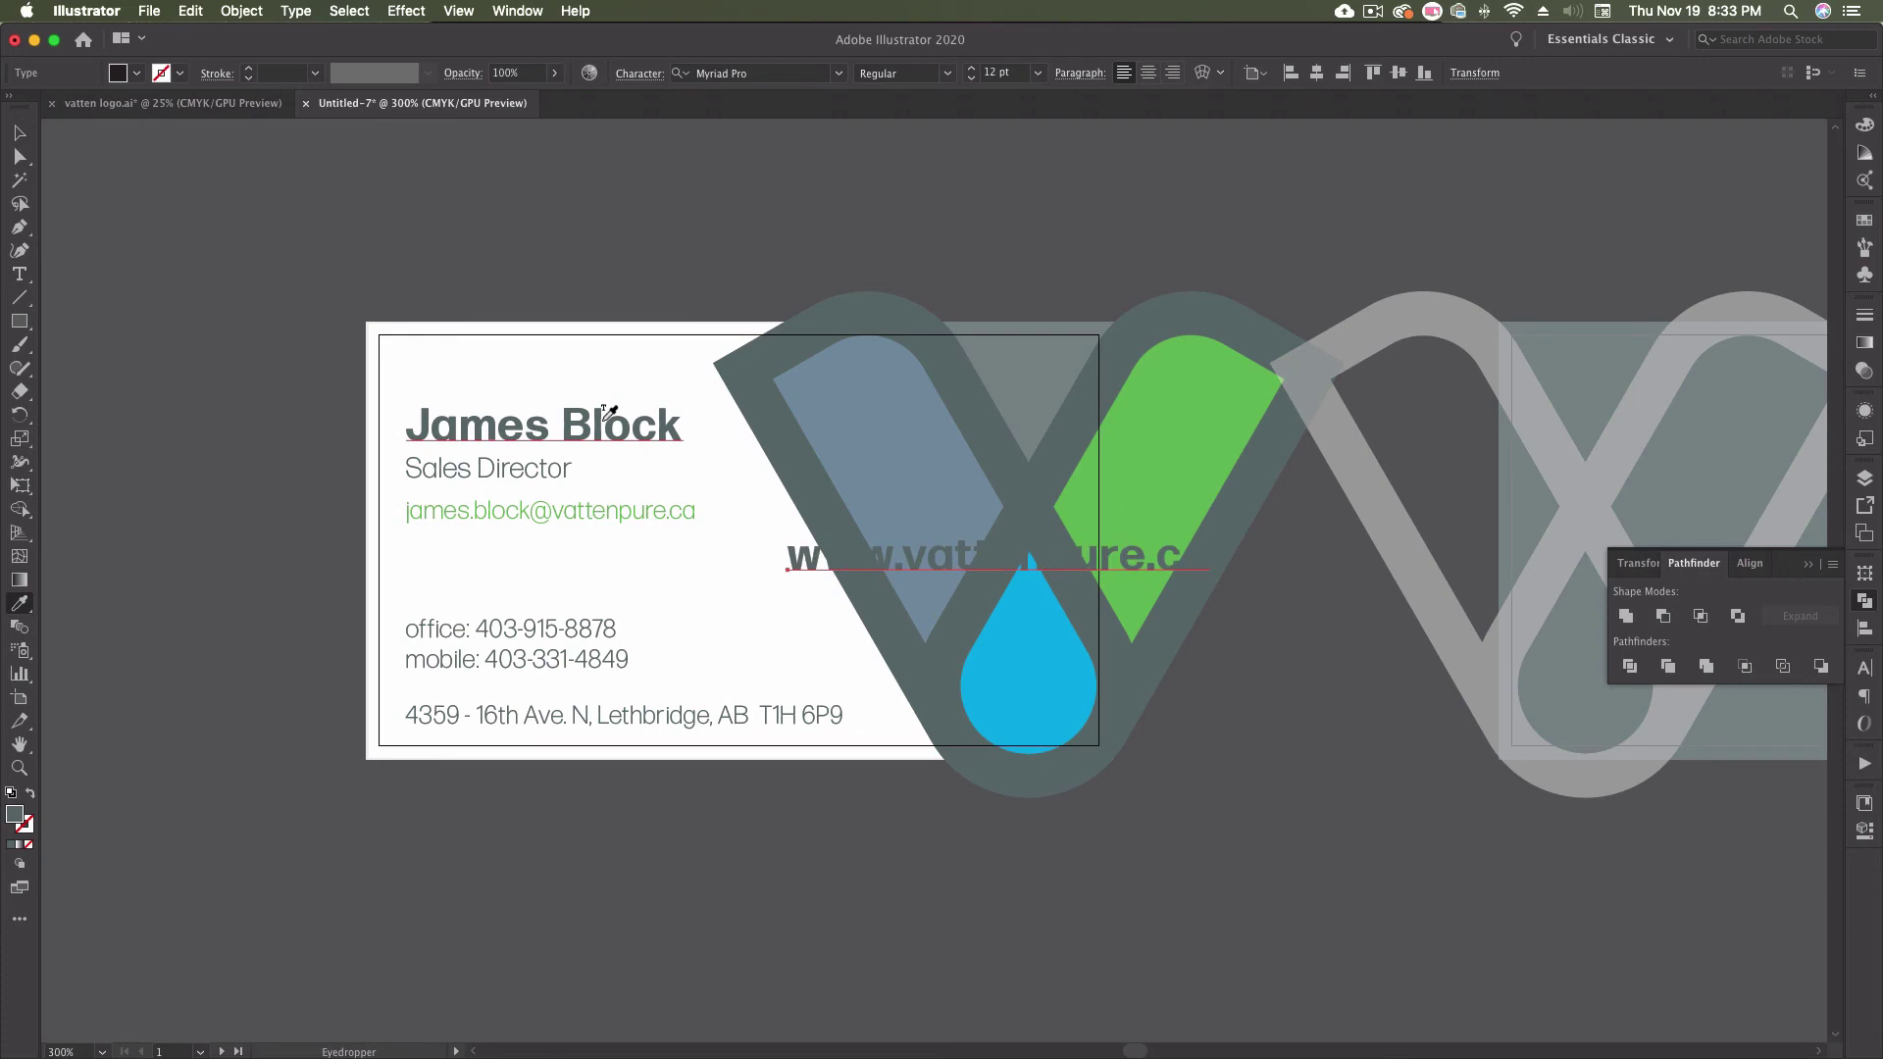
key(v)
- Move the web address beneath the vatten logo on the second card and scale it down, right-aligned with the wordmark
scroll(222, 232, right, 8)
scroll(223, 232, down, 2)
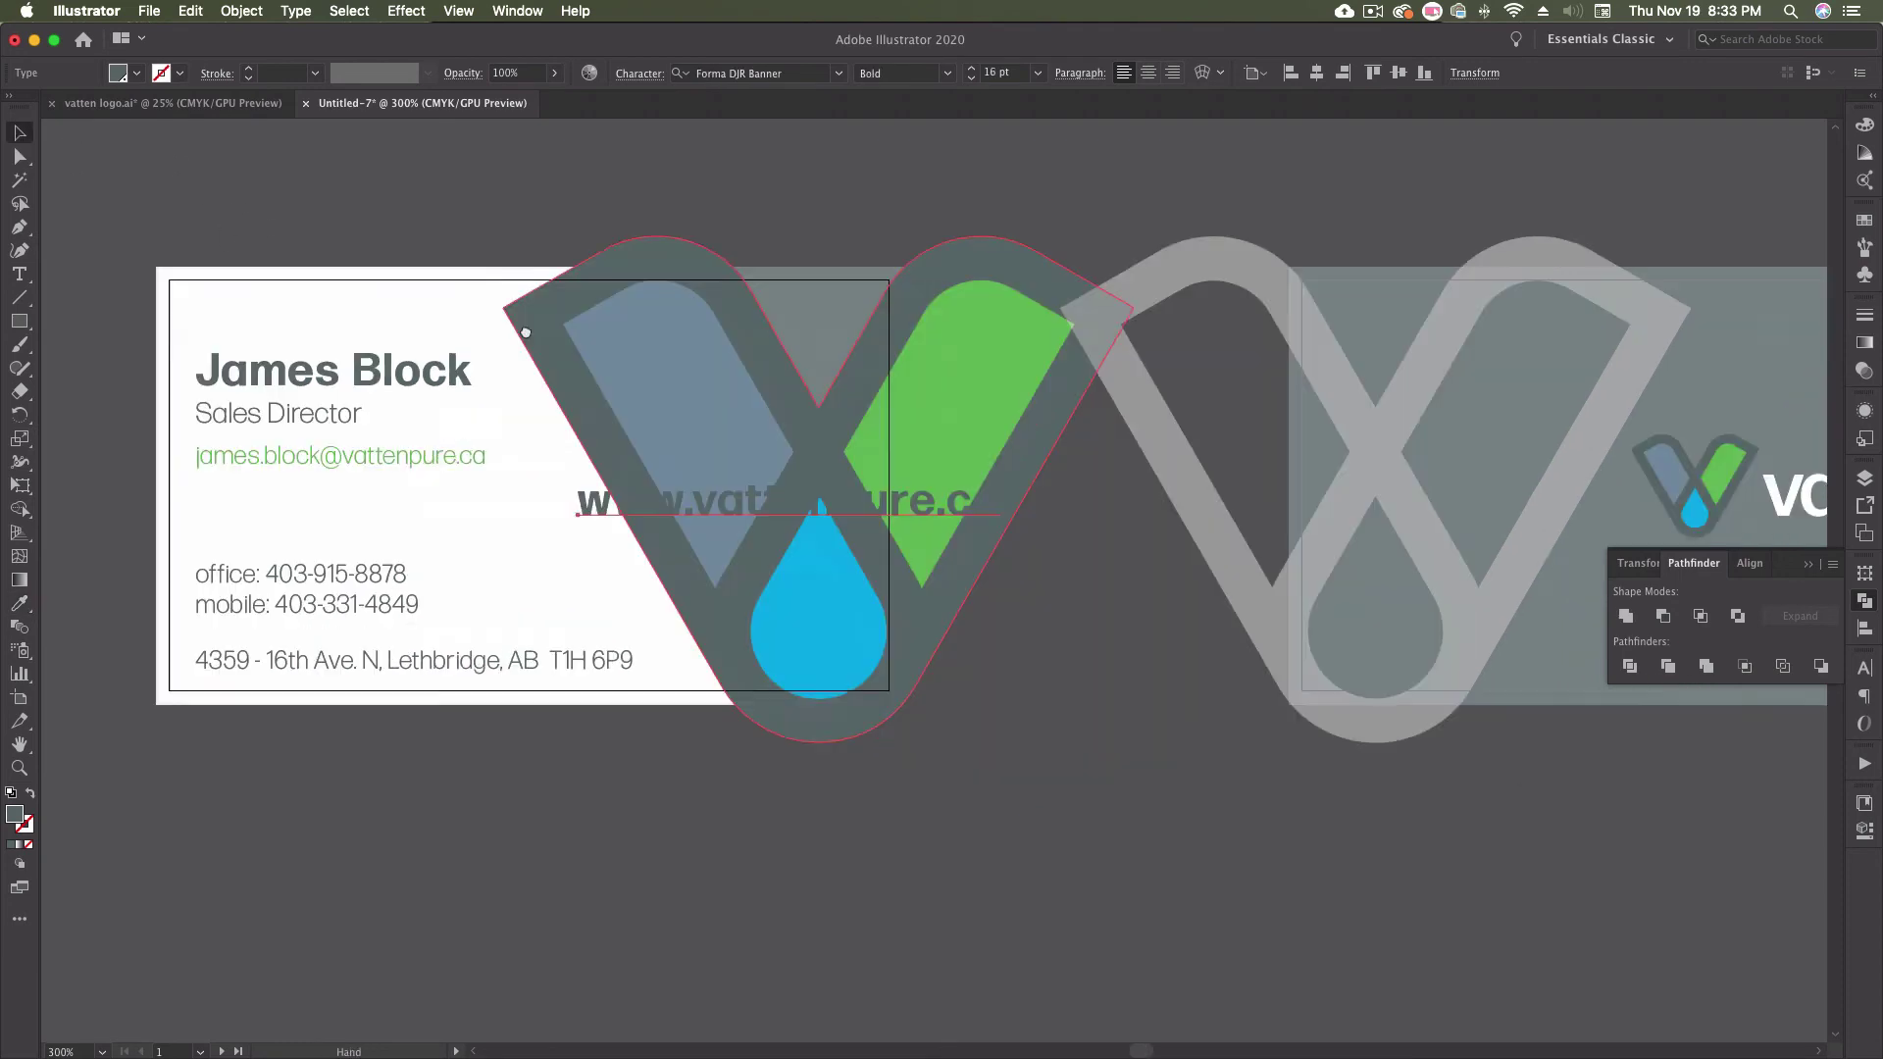
drag(445, 453, 1462, 518)
key(space)
drag(1462, 518, 1028, 565)
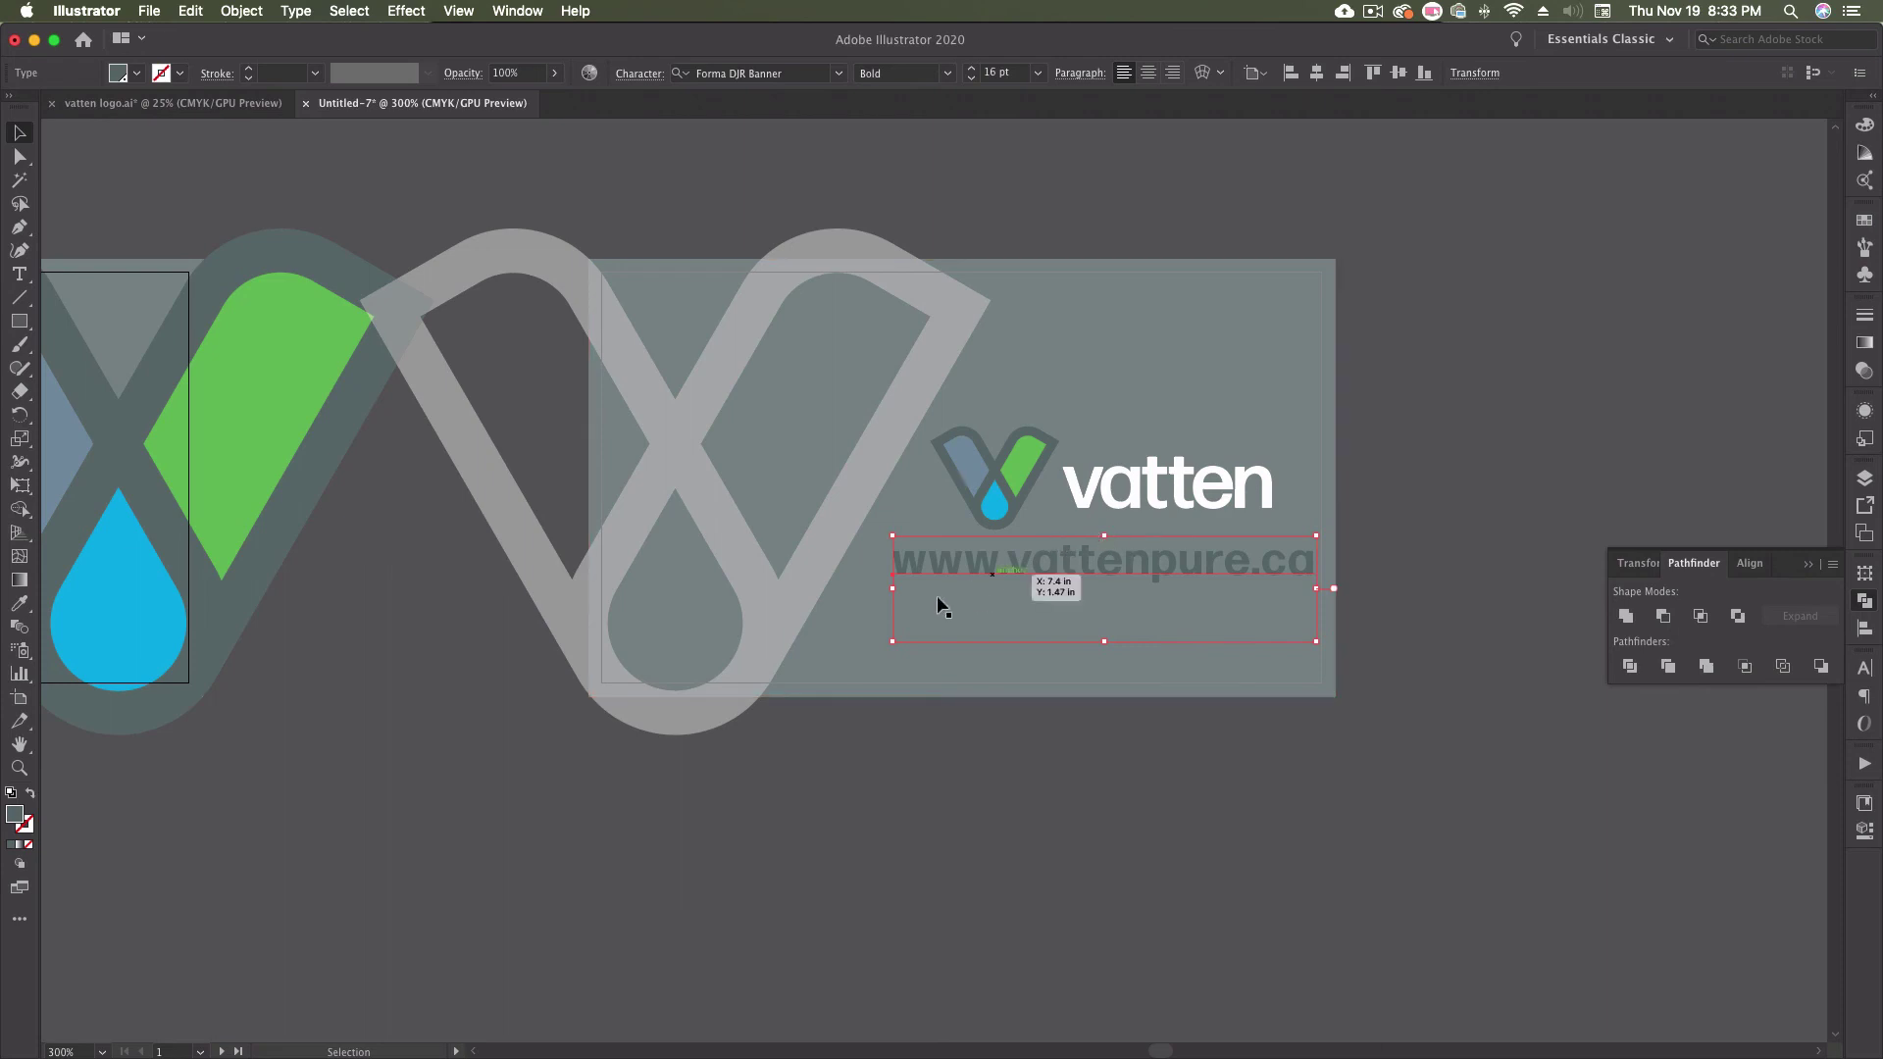
drag(893, 589, 1041, 588)
drag(1190, 572, 1176, 545)
drag(1287, 557, 1254, 538)
click(1402, 586)
click(1442, 639)
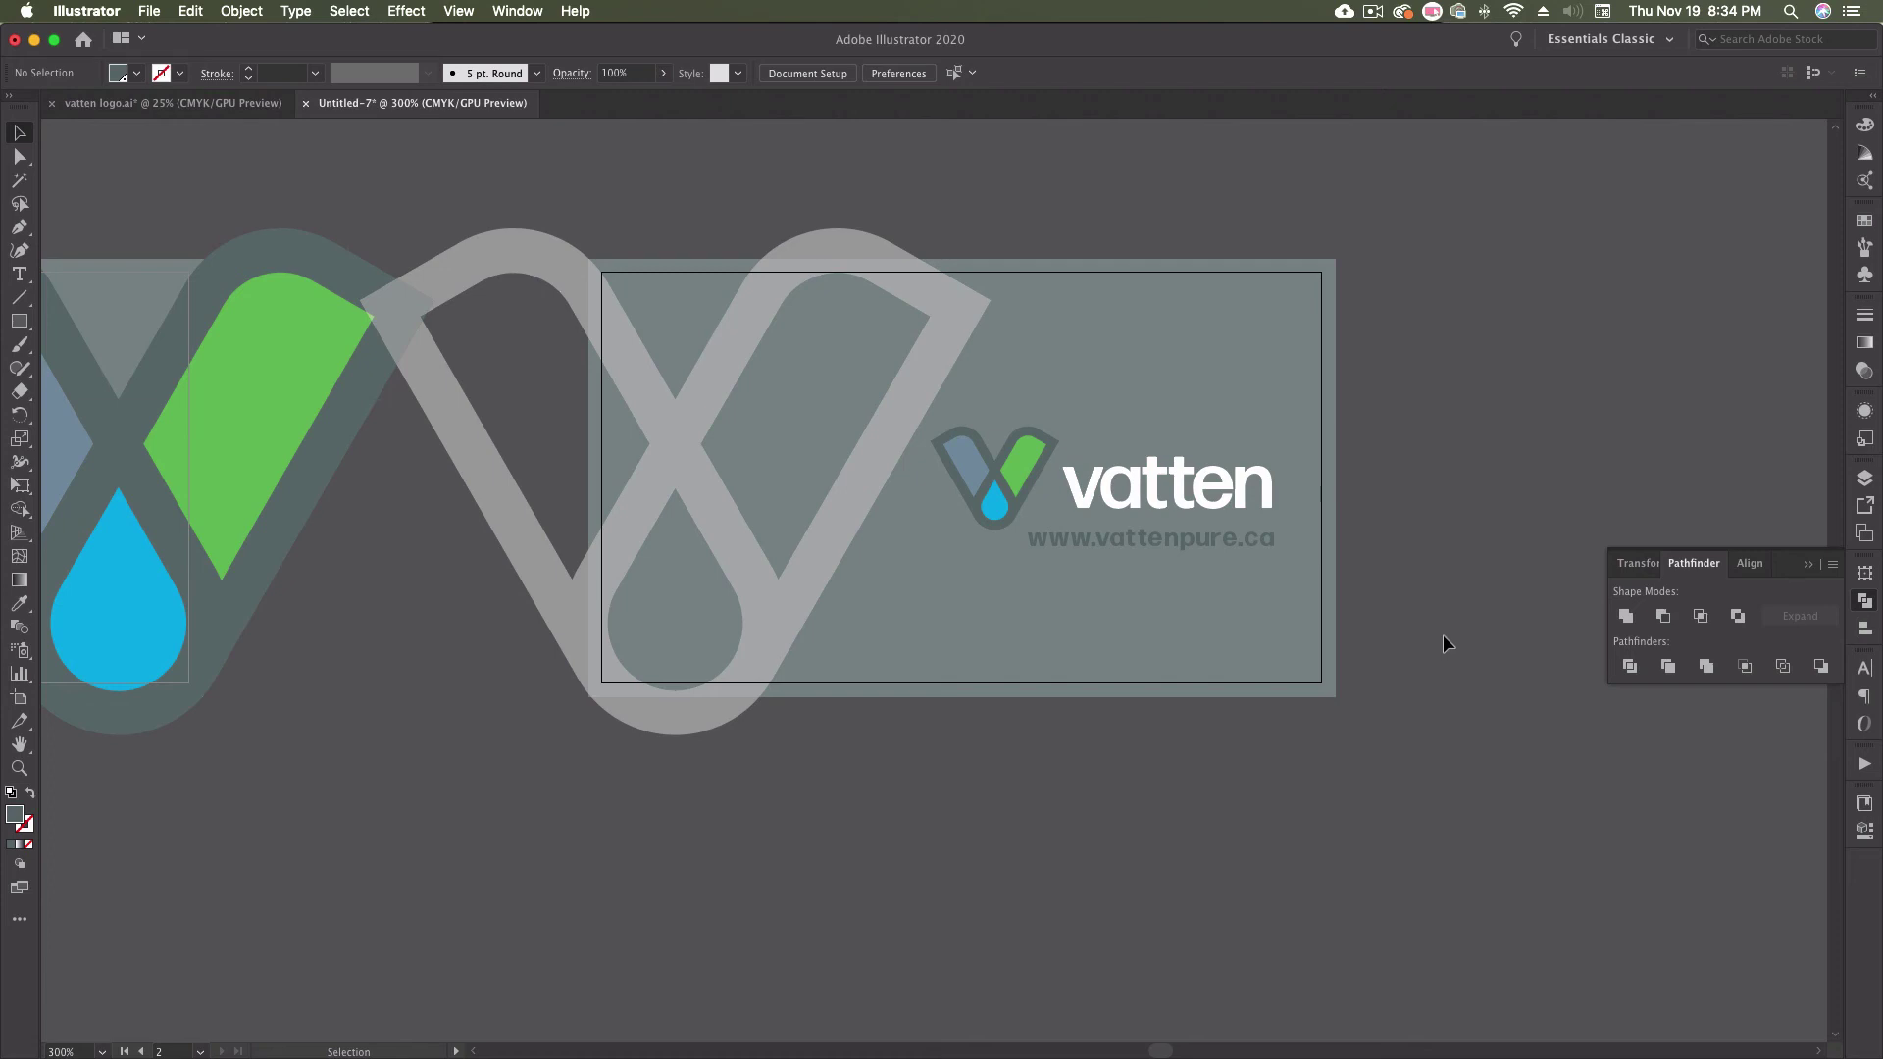
- Enlarge the web address on the second card and move it down near the card's lower edge
click(1153, 546)
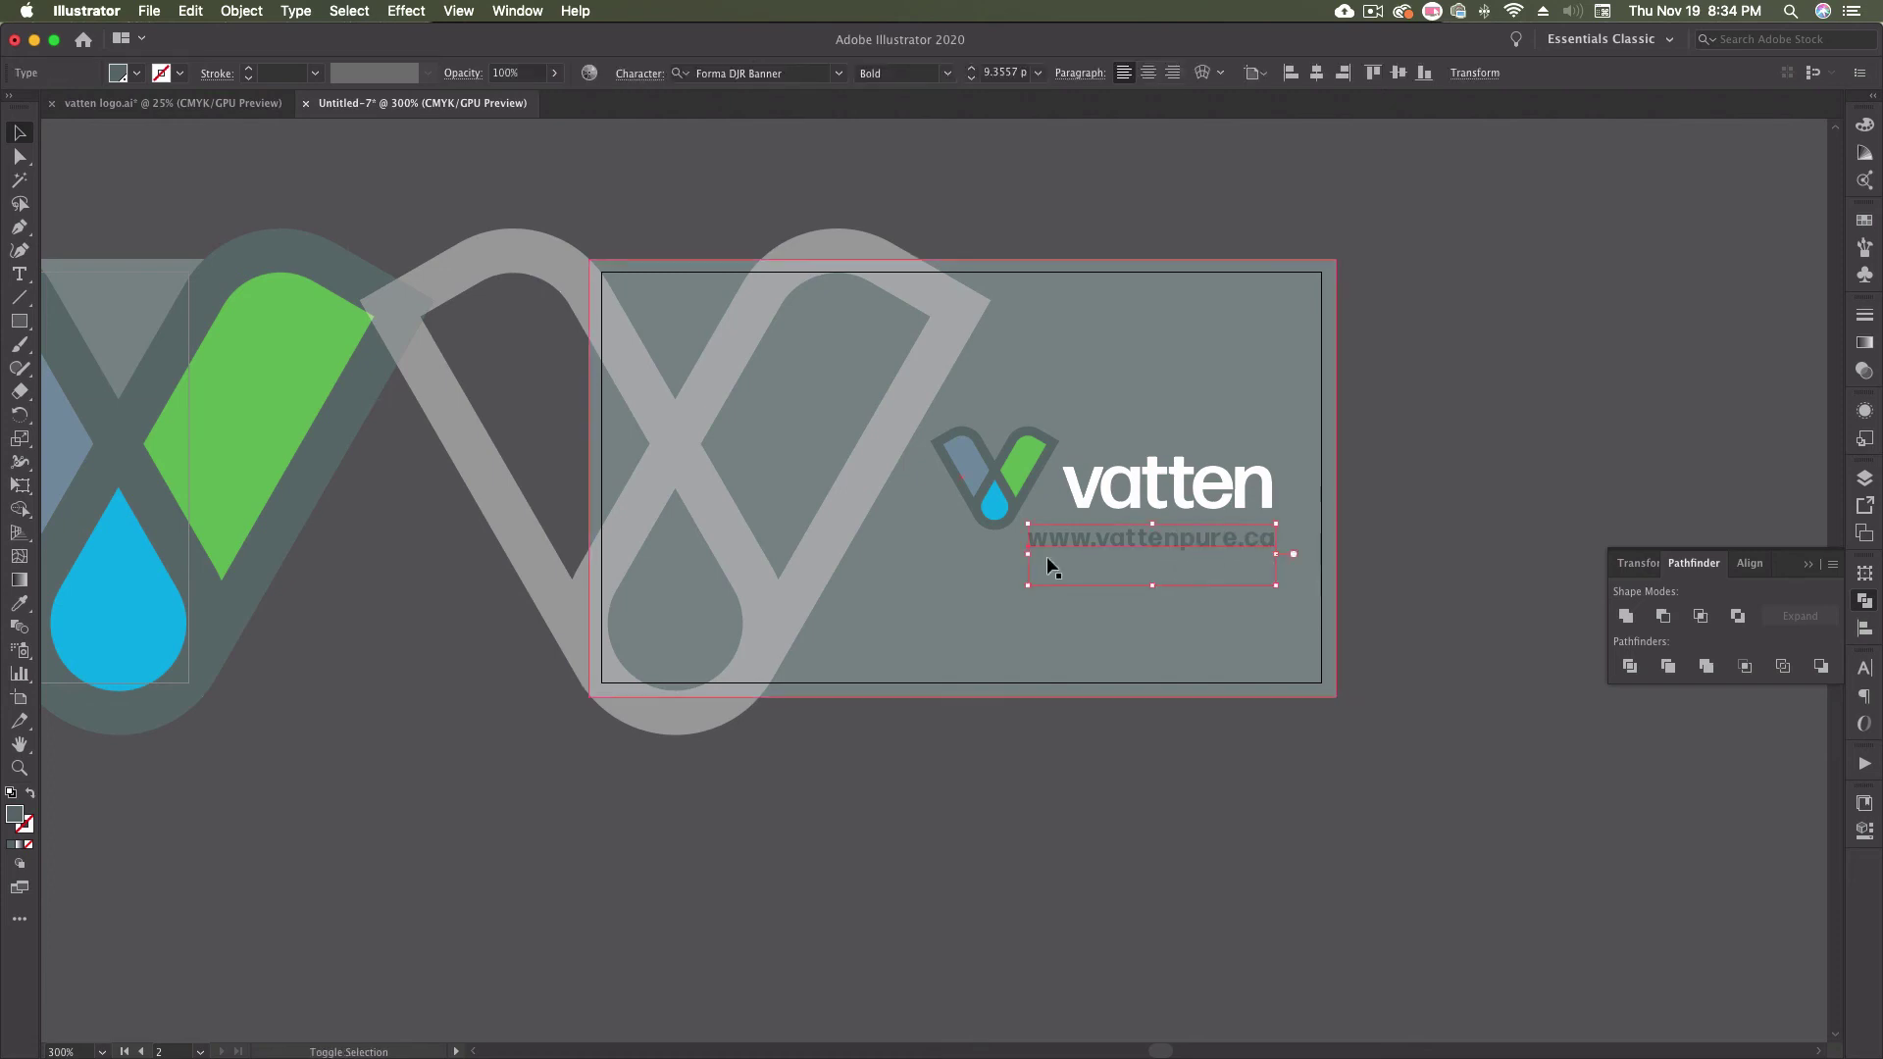
drag(1026, 554, 973, 555)
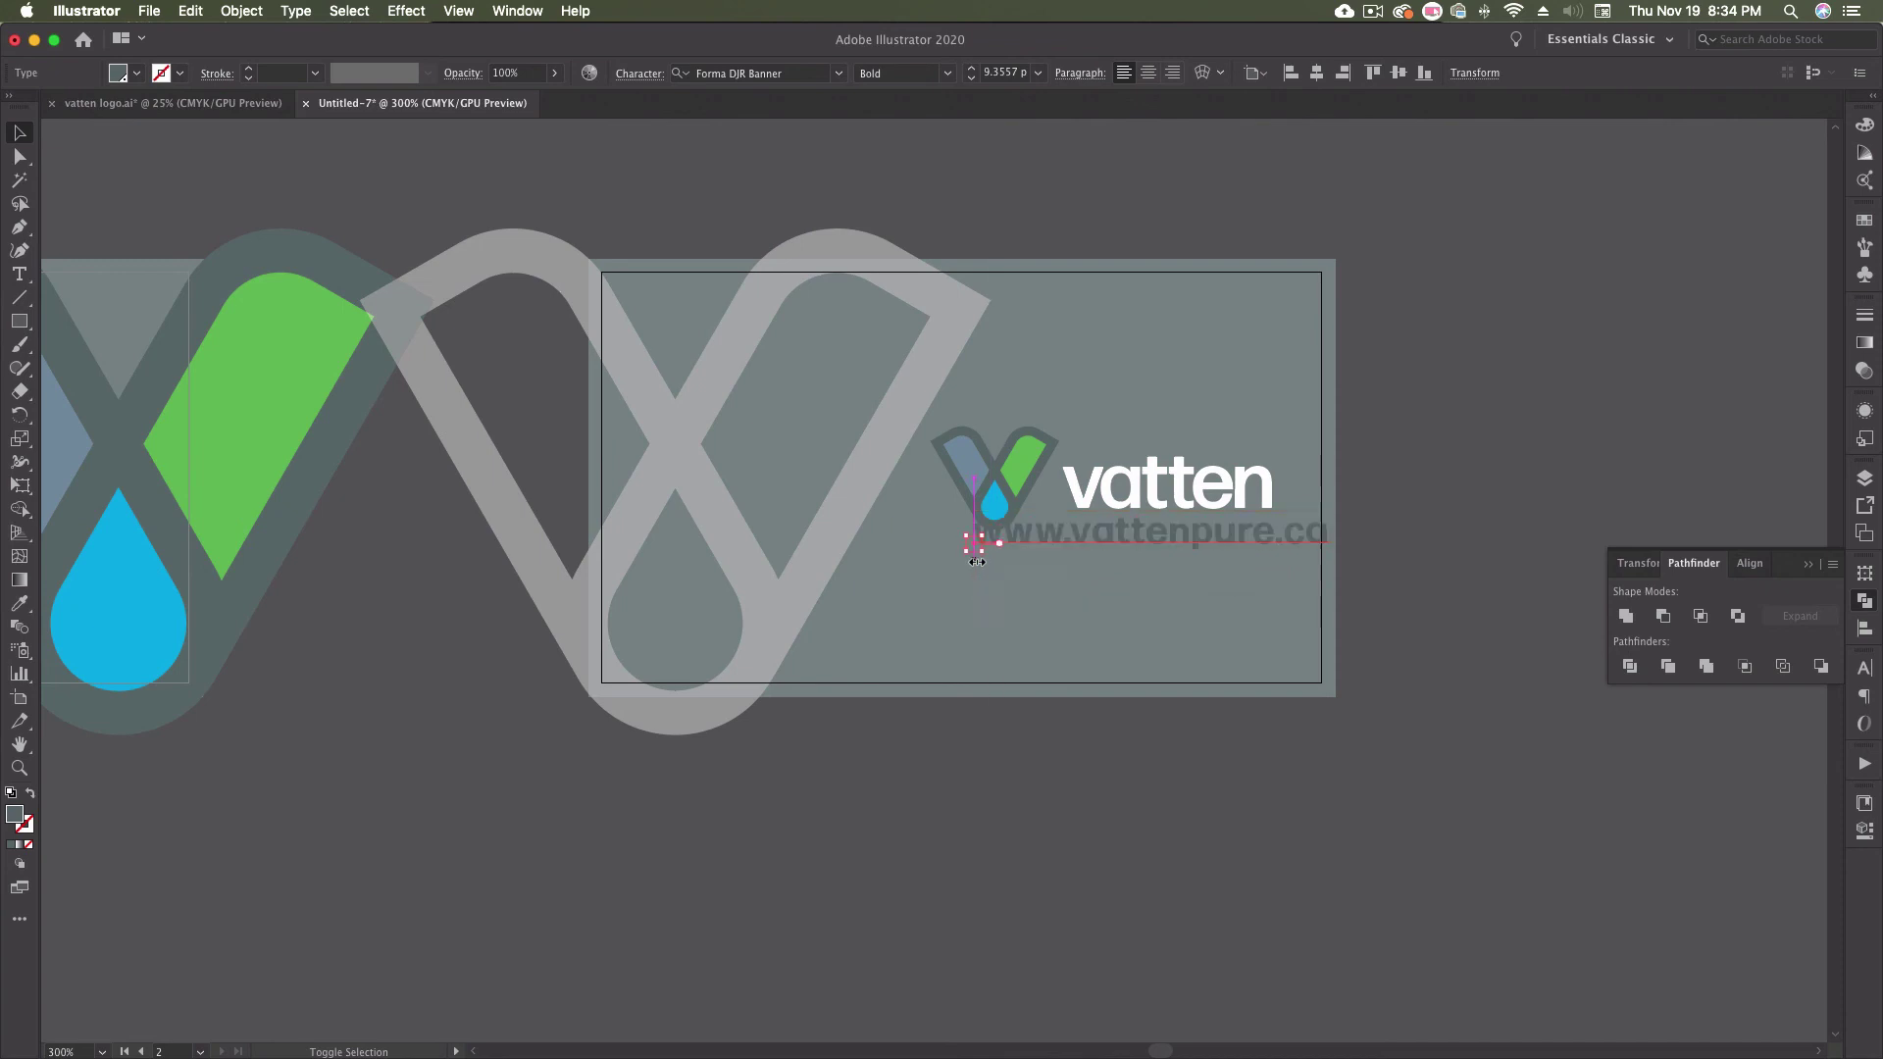
drag(1139, 528, 1111, 642)
- Right-align the web address with the vatten logo and nudge it slightly left to match the wordmark's edge
shift+click(1118, 487)
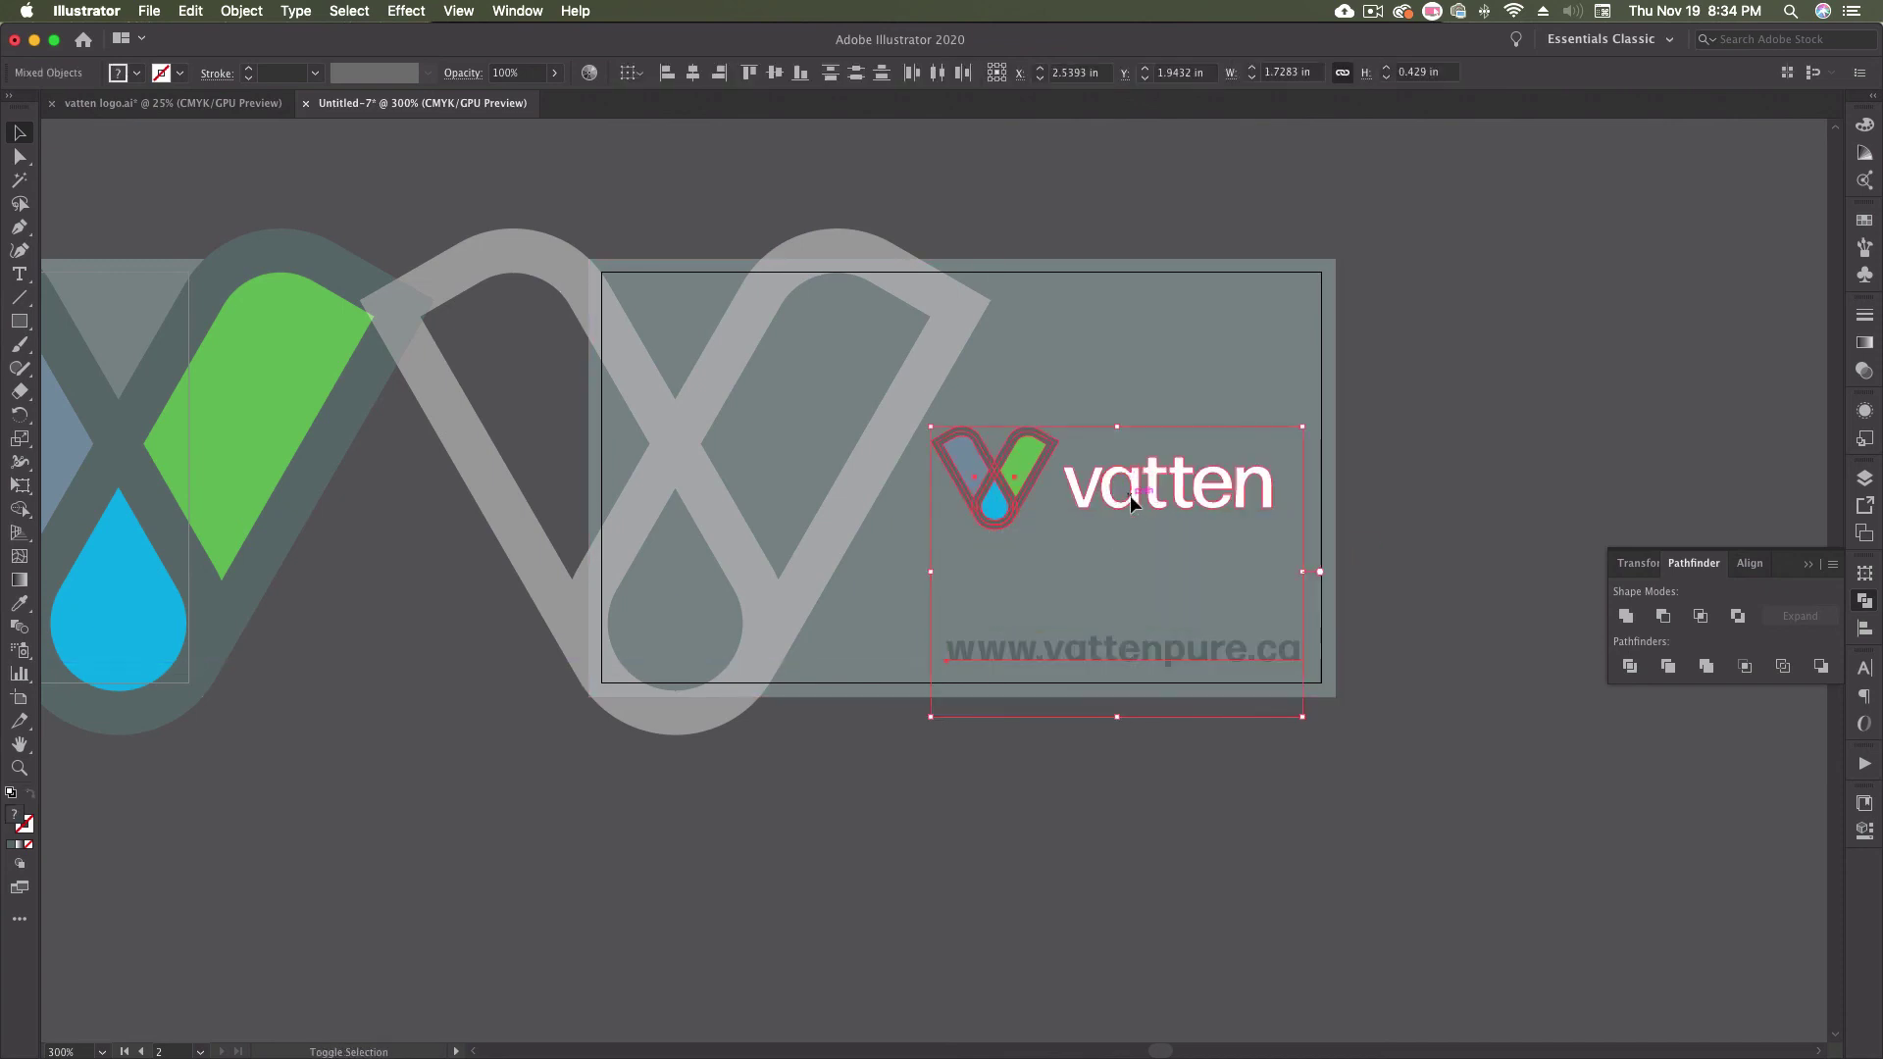
click(719, 73)
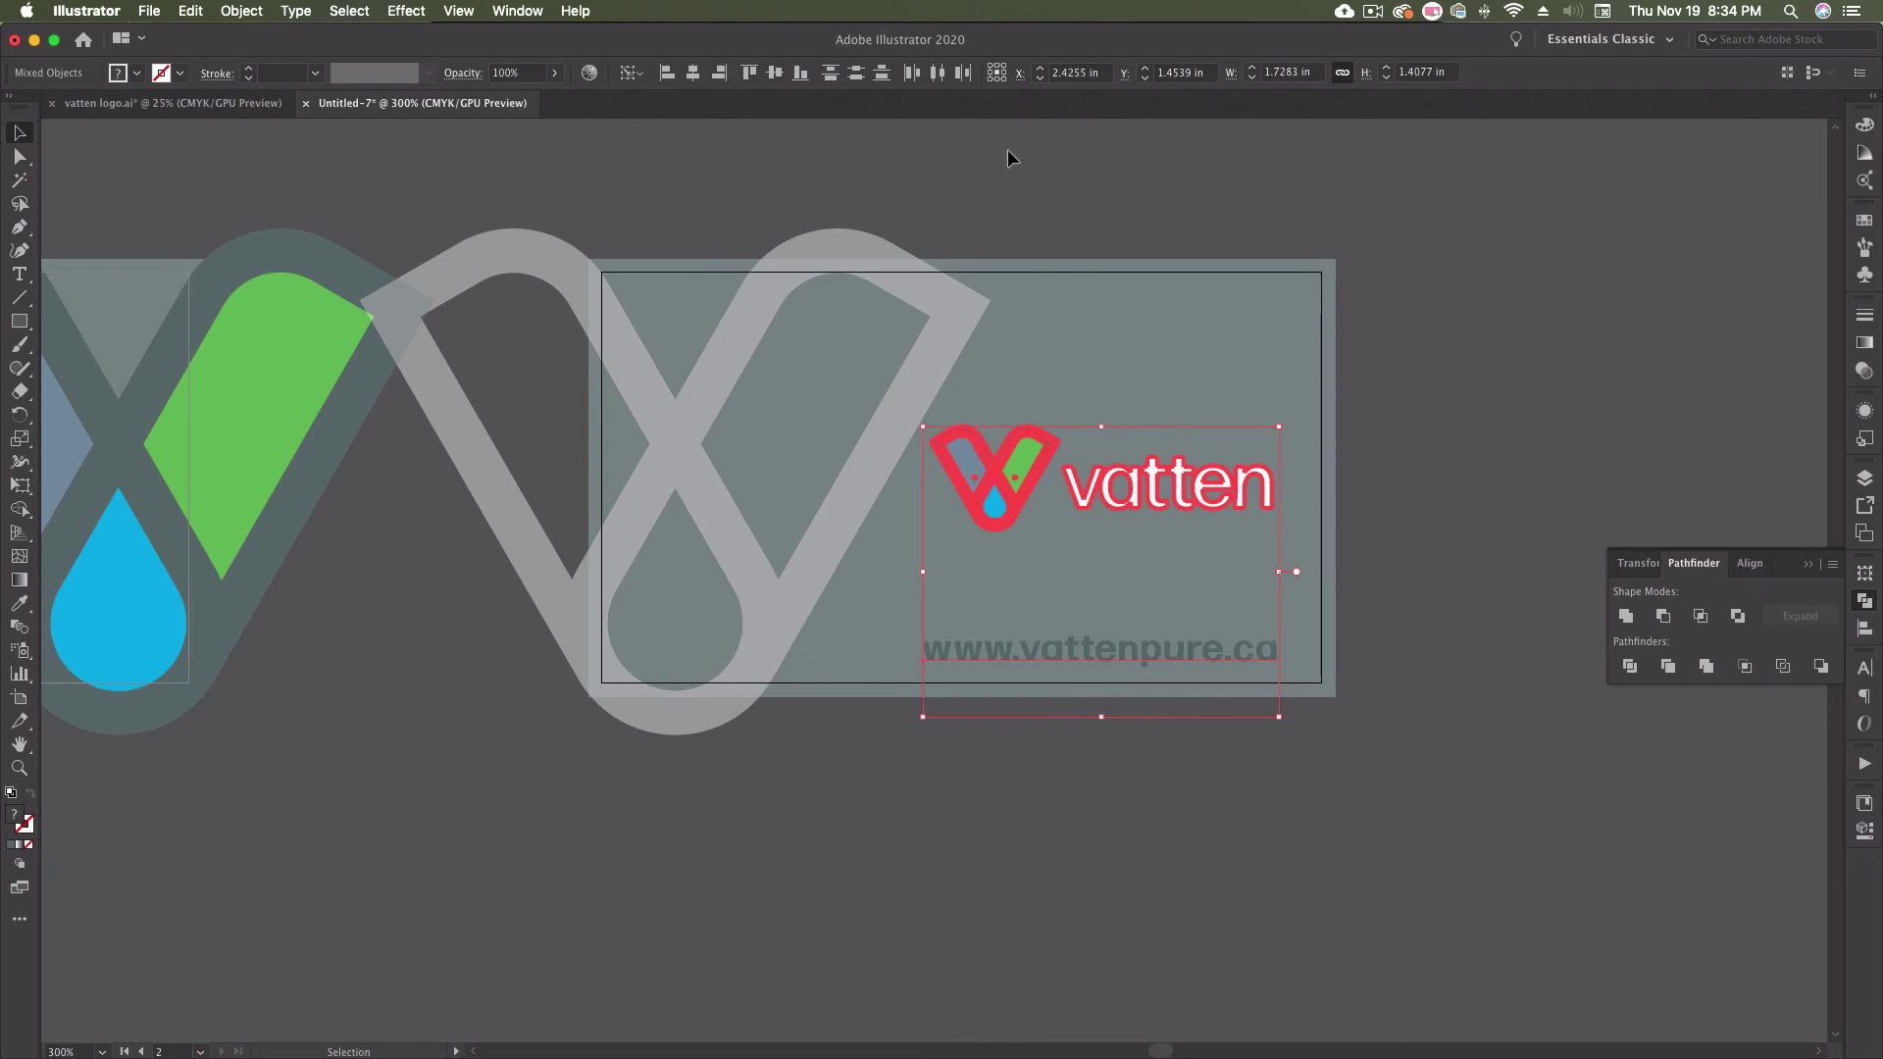
click(1008, 149)
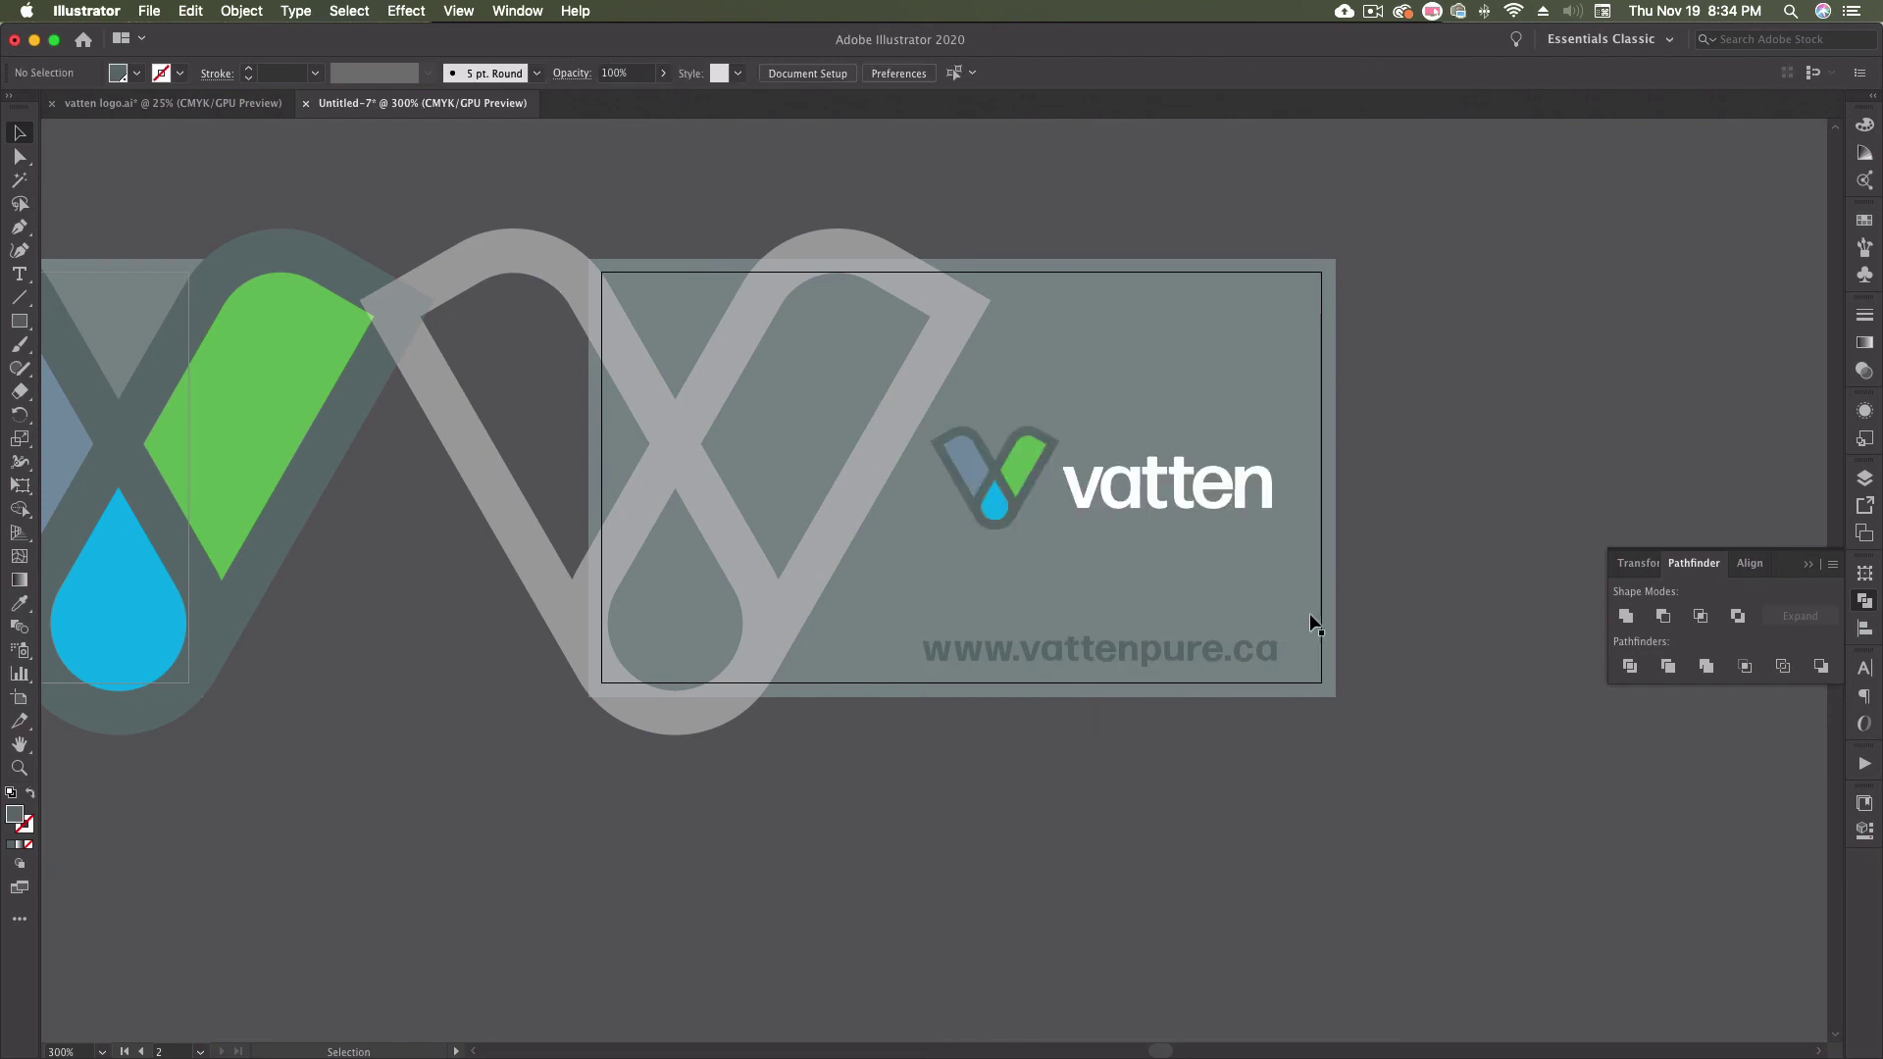
click(1267, 644)
shift+click(1243, 502)
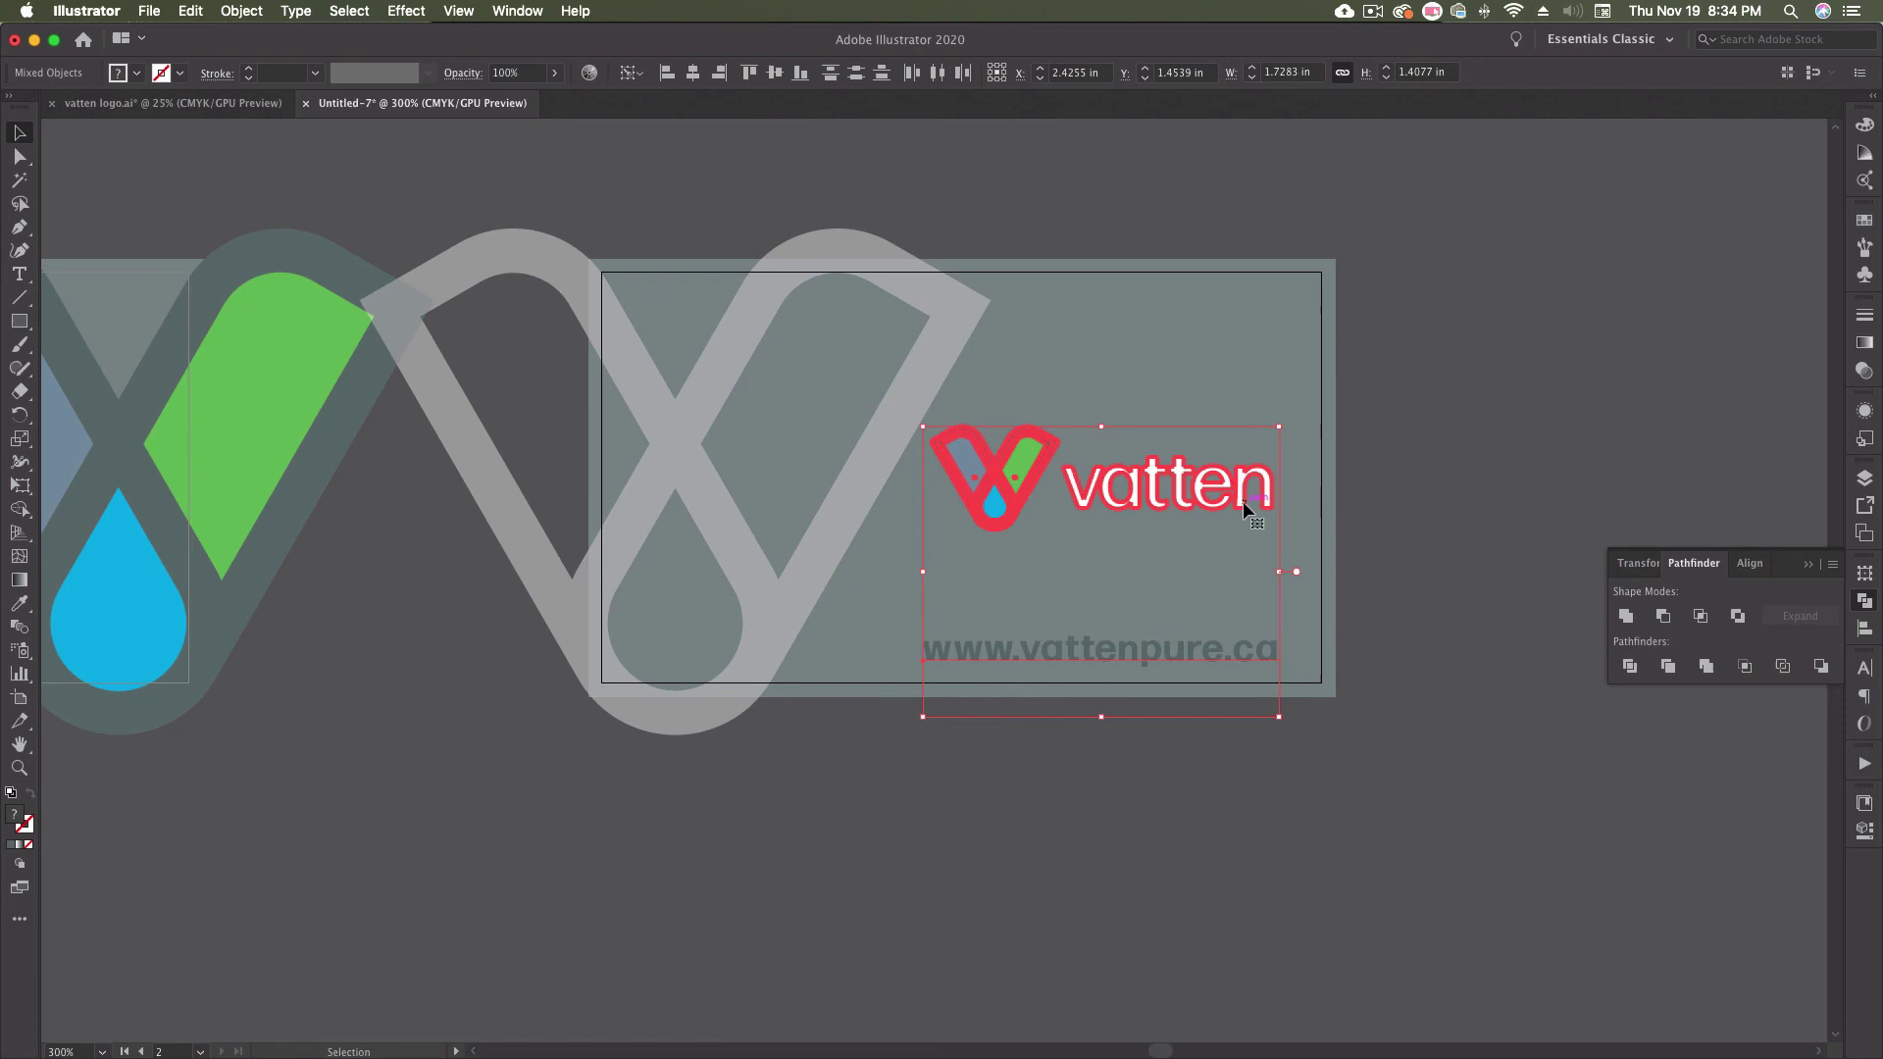
click(1157, 205)
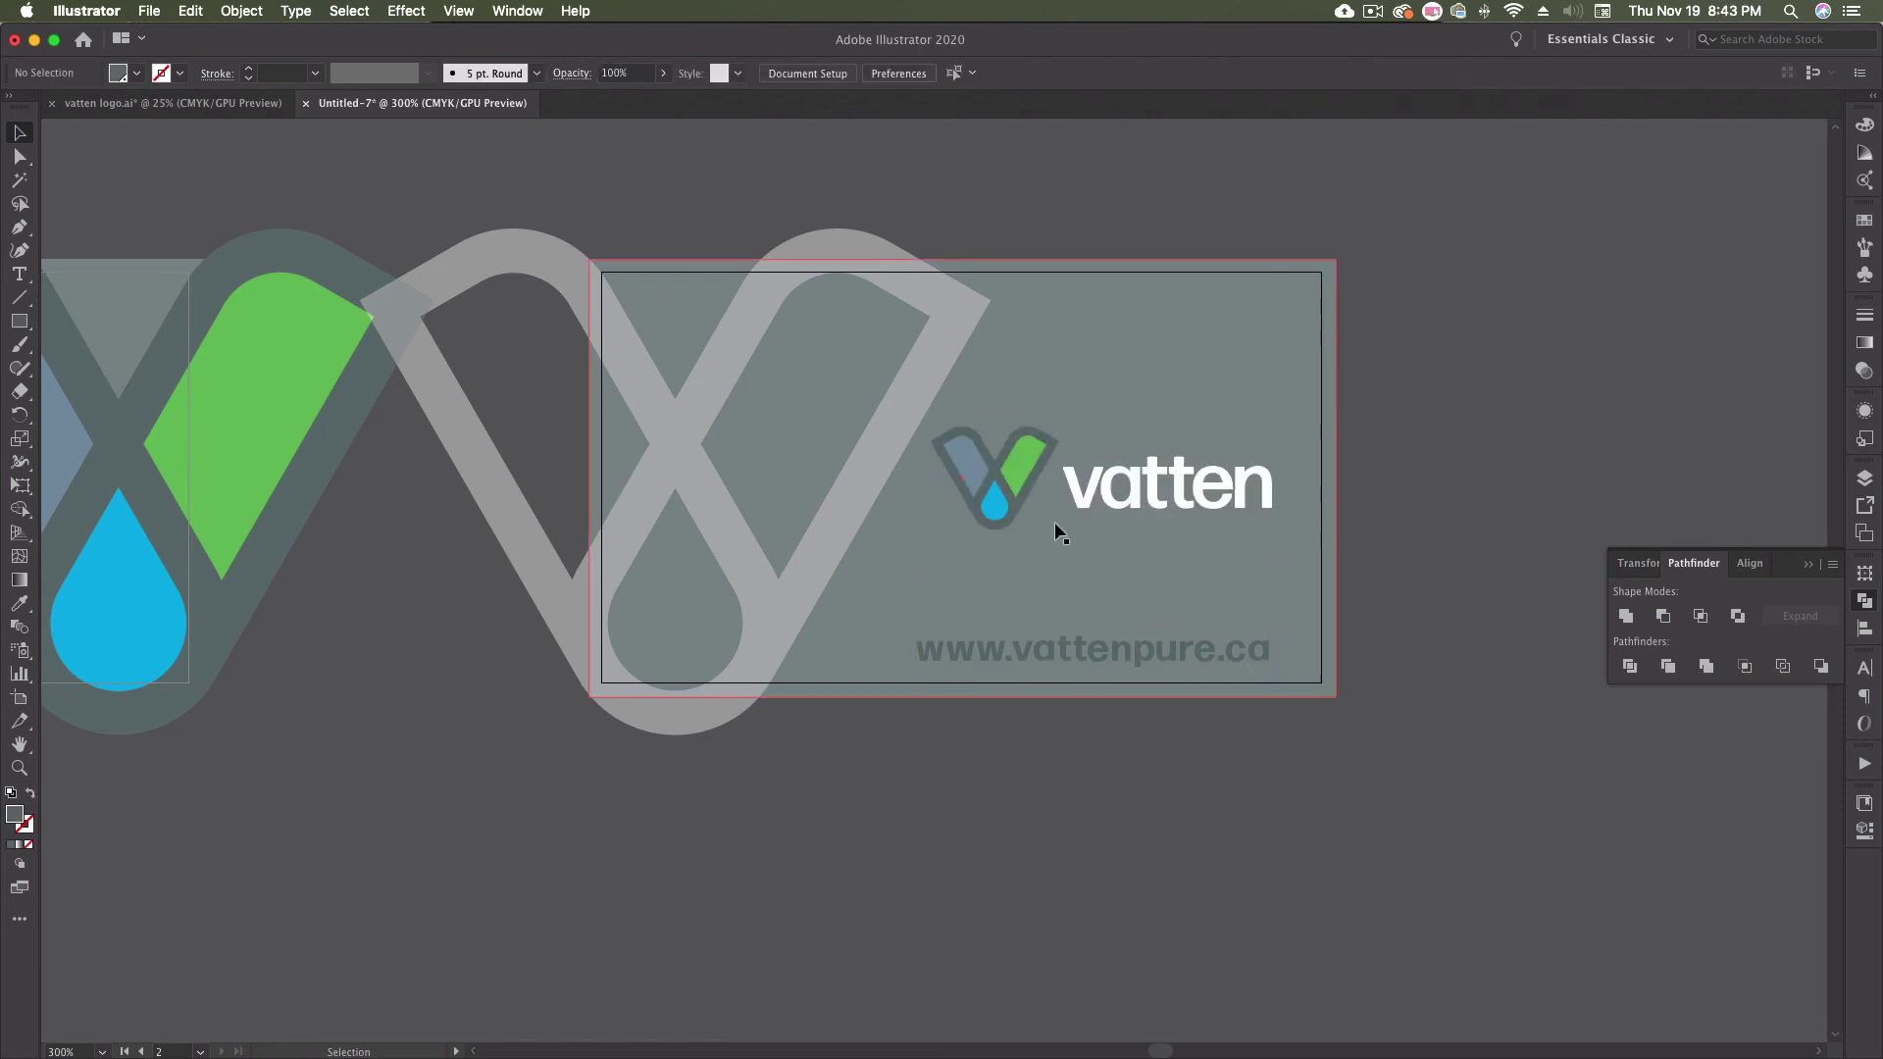
- Colour the web address with the green of the small logo using the Eyedropper
click(1112, 654)
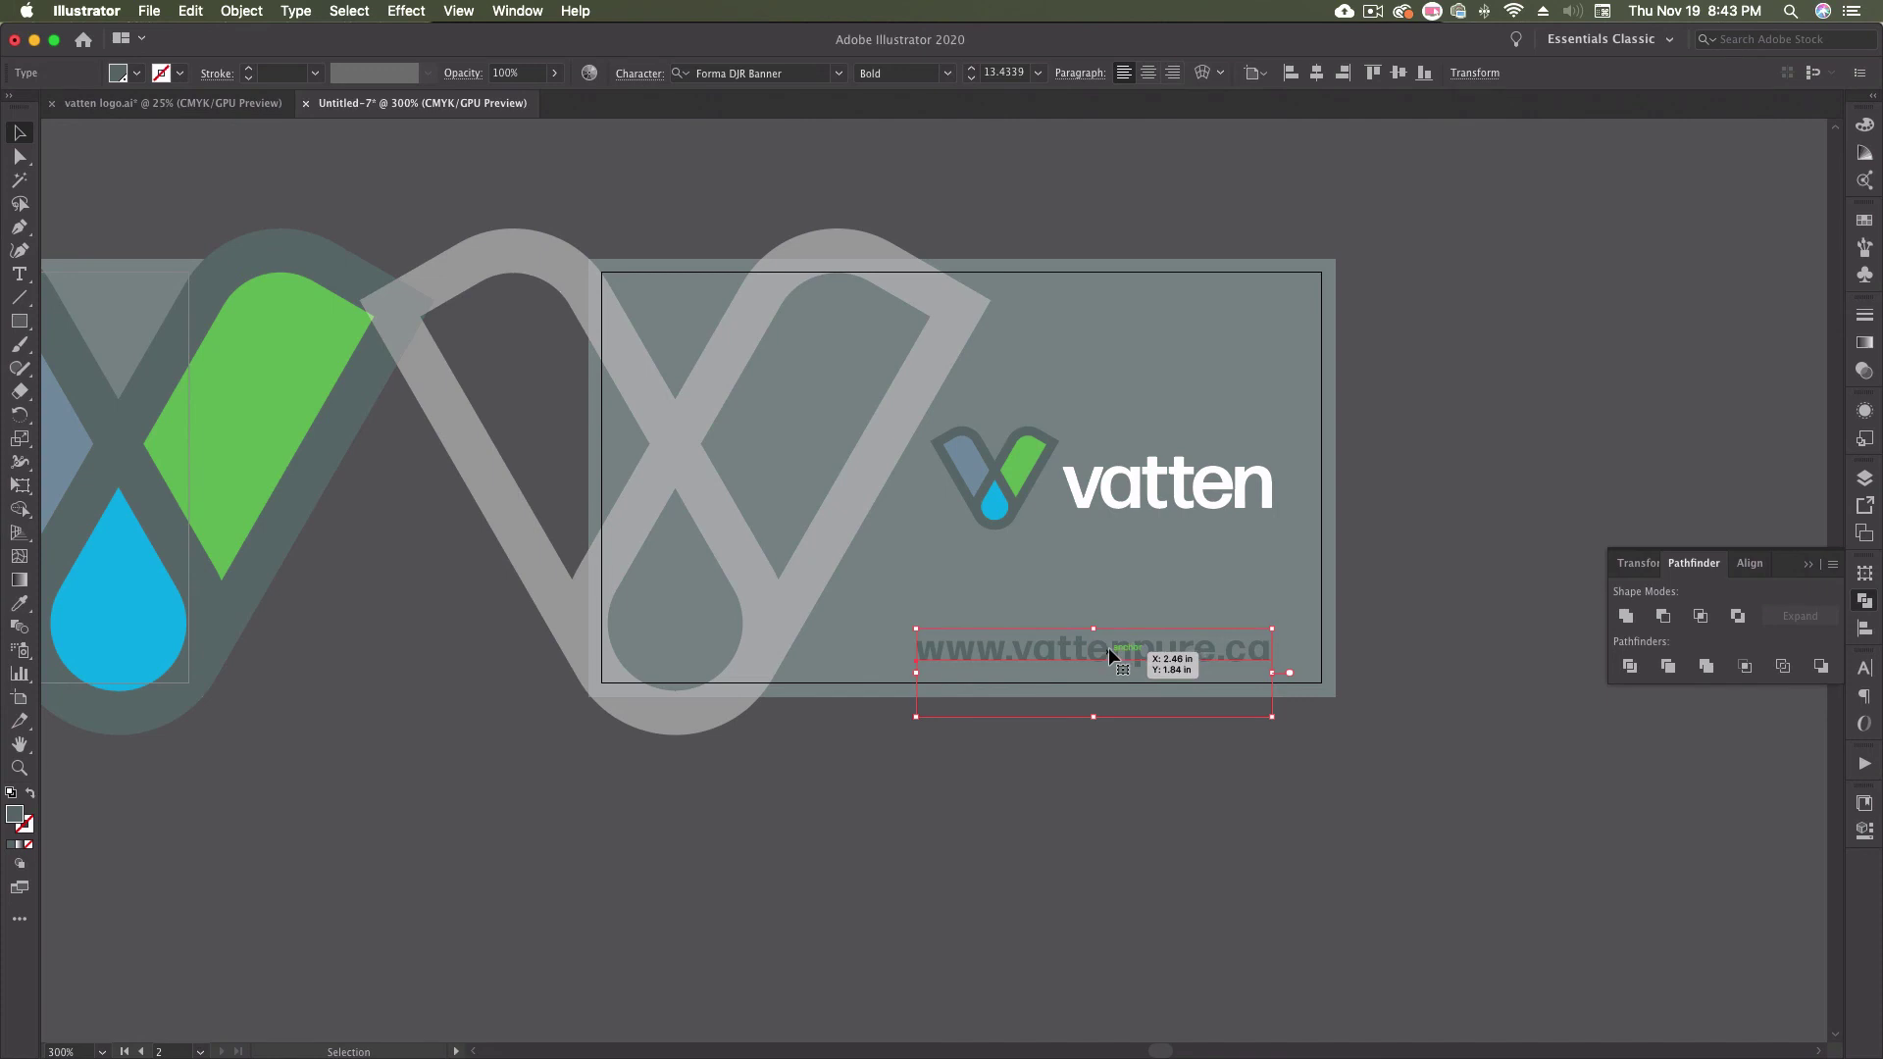
key(i)
click(974, 470)
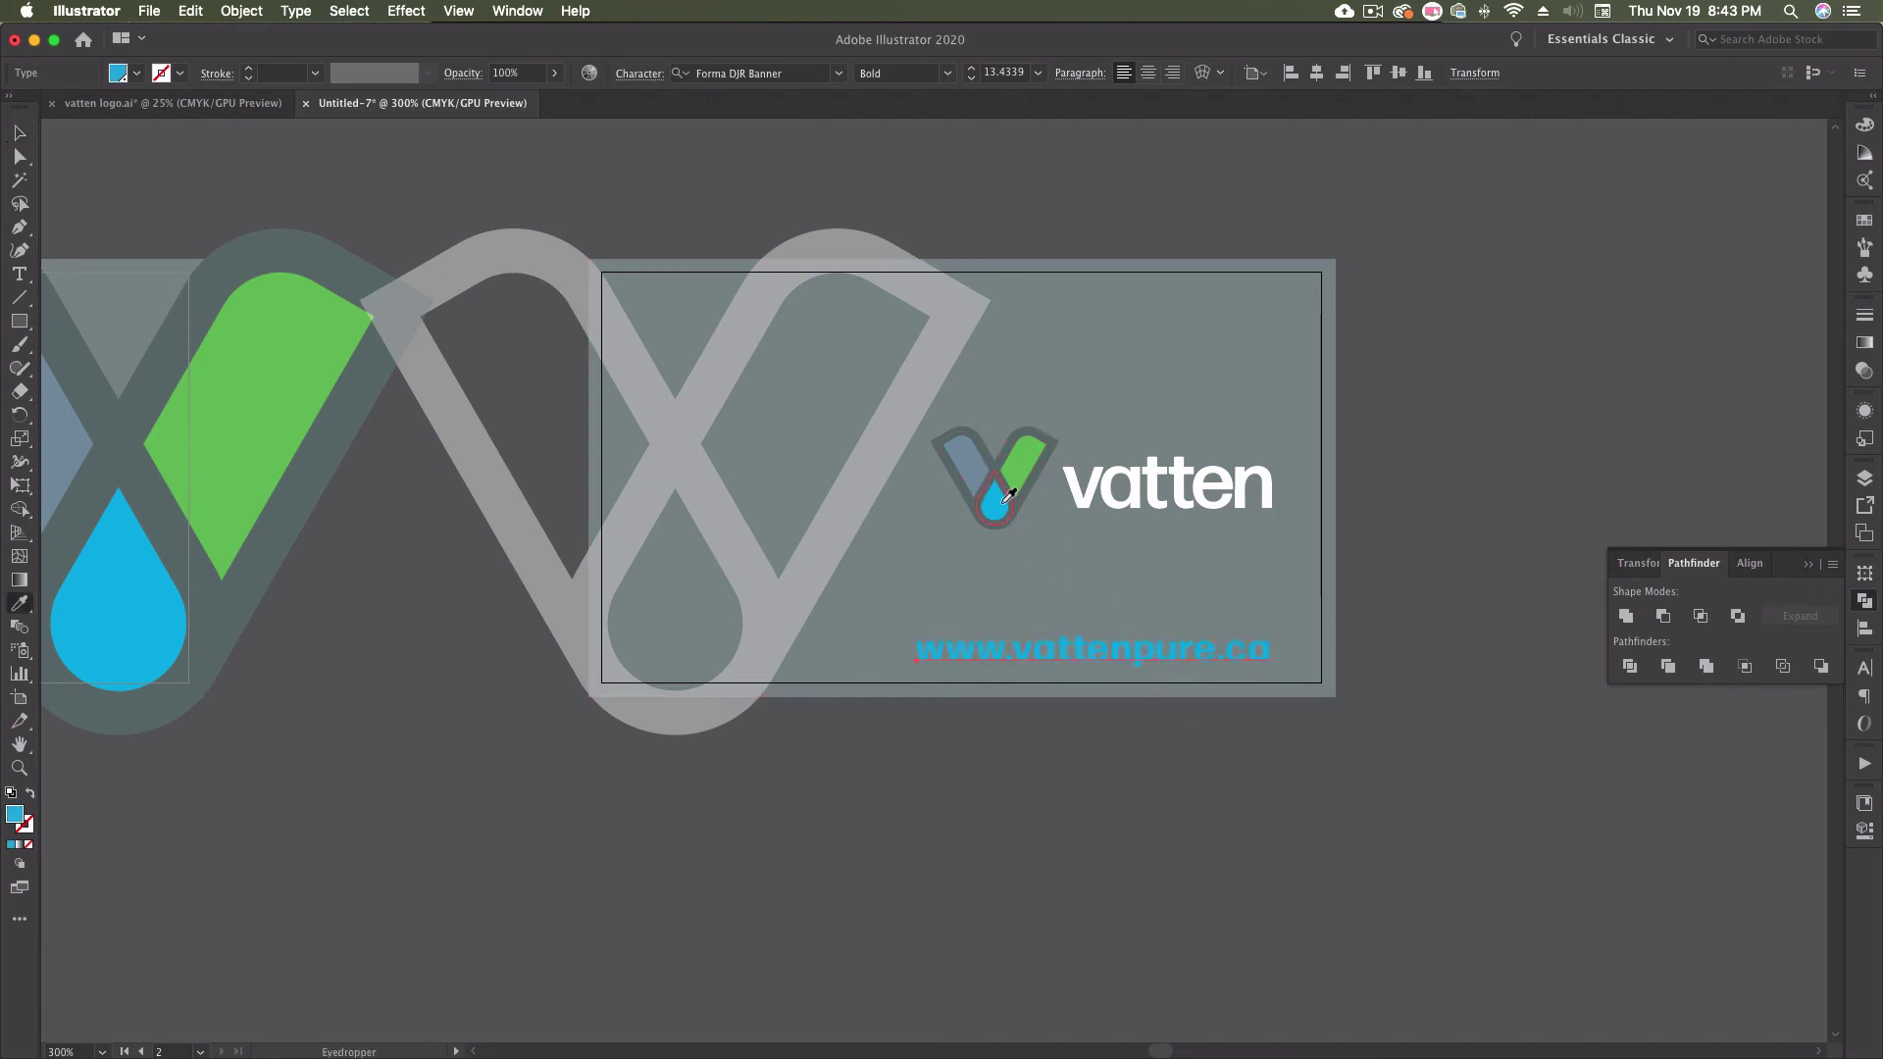
click(1023, 474)
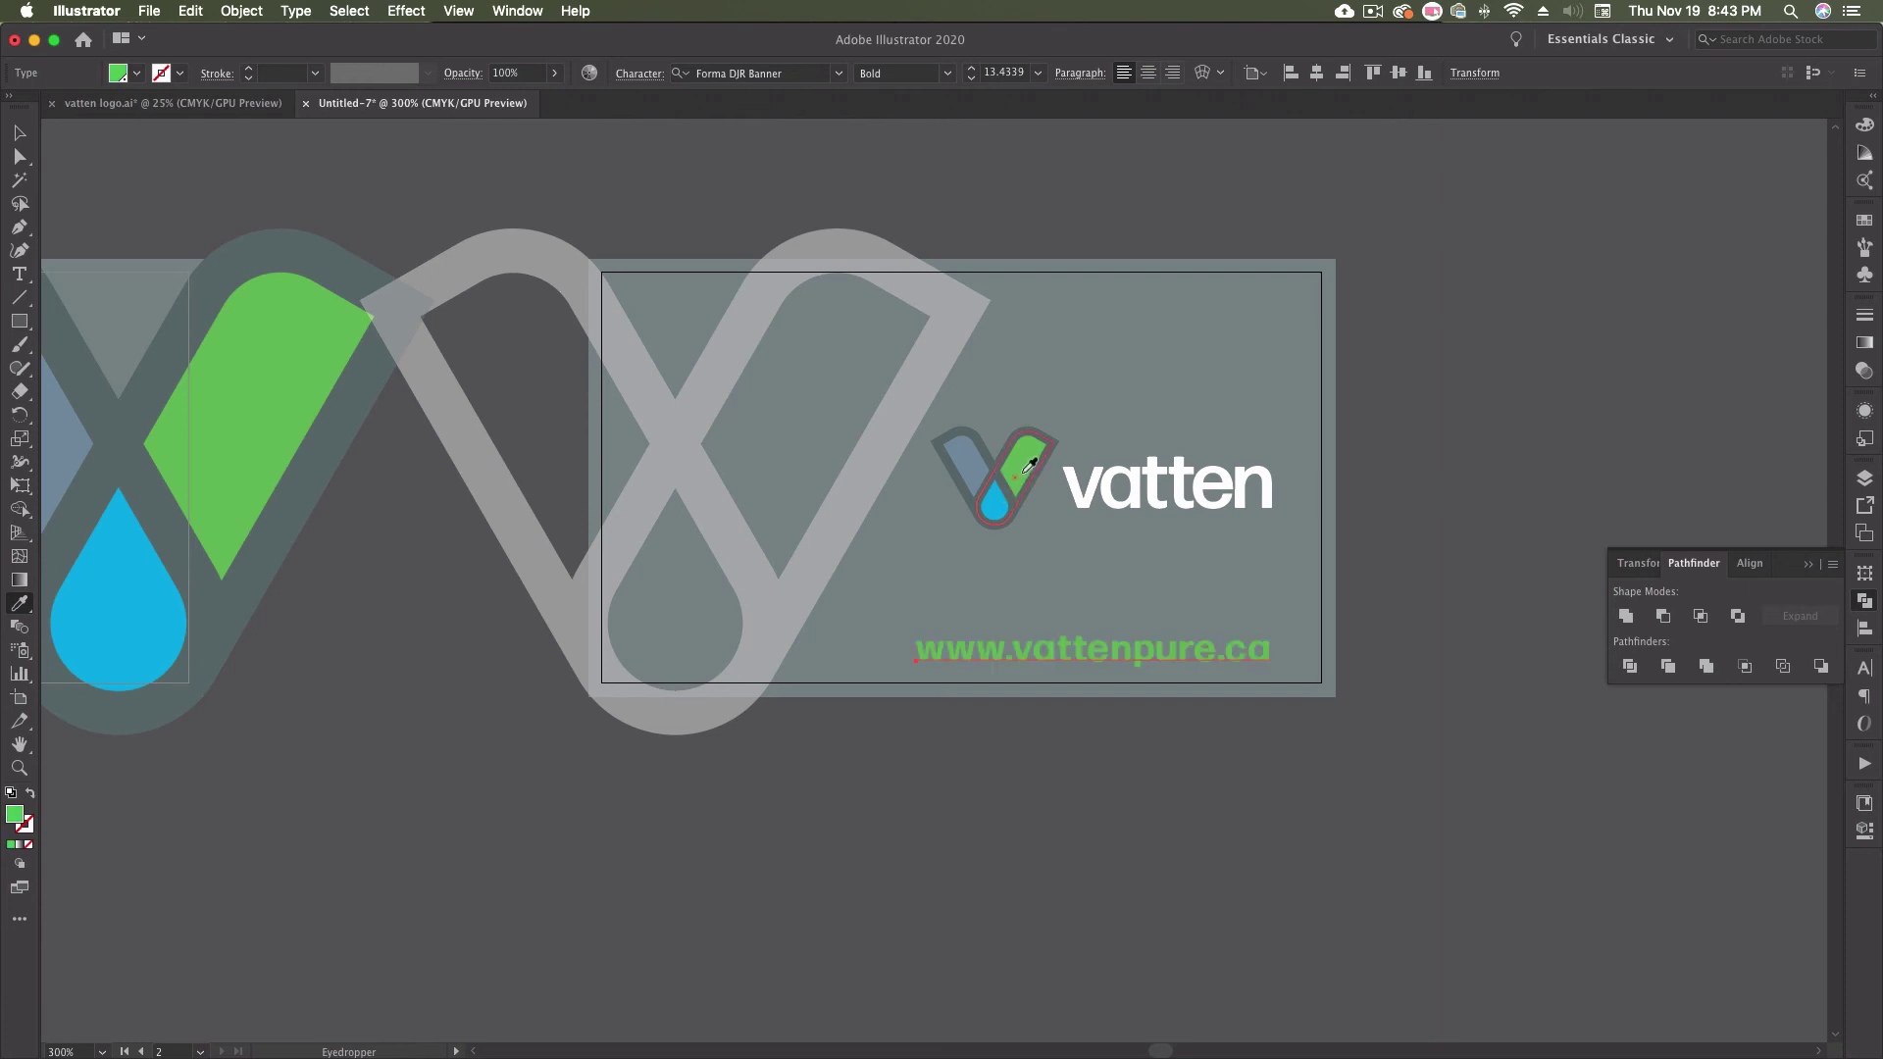
click(20, 132)
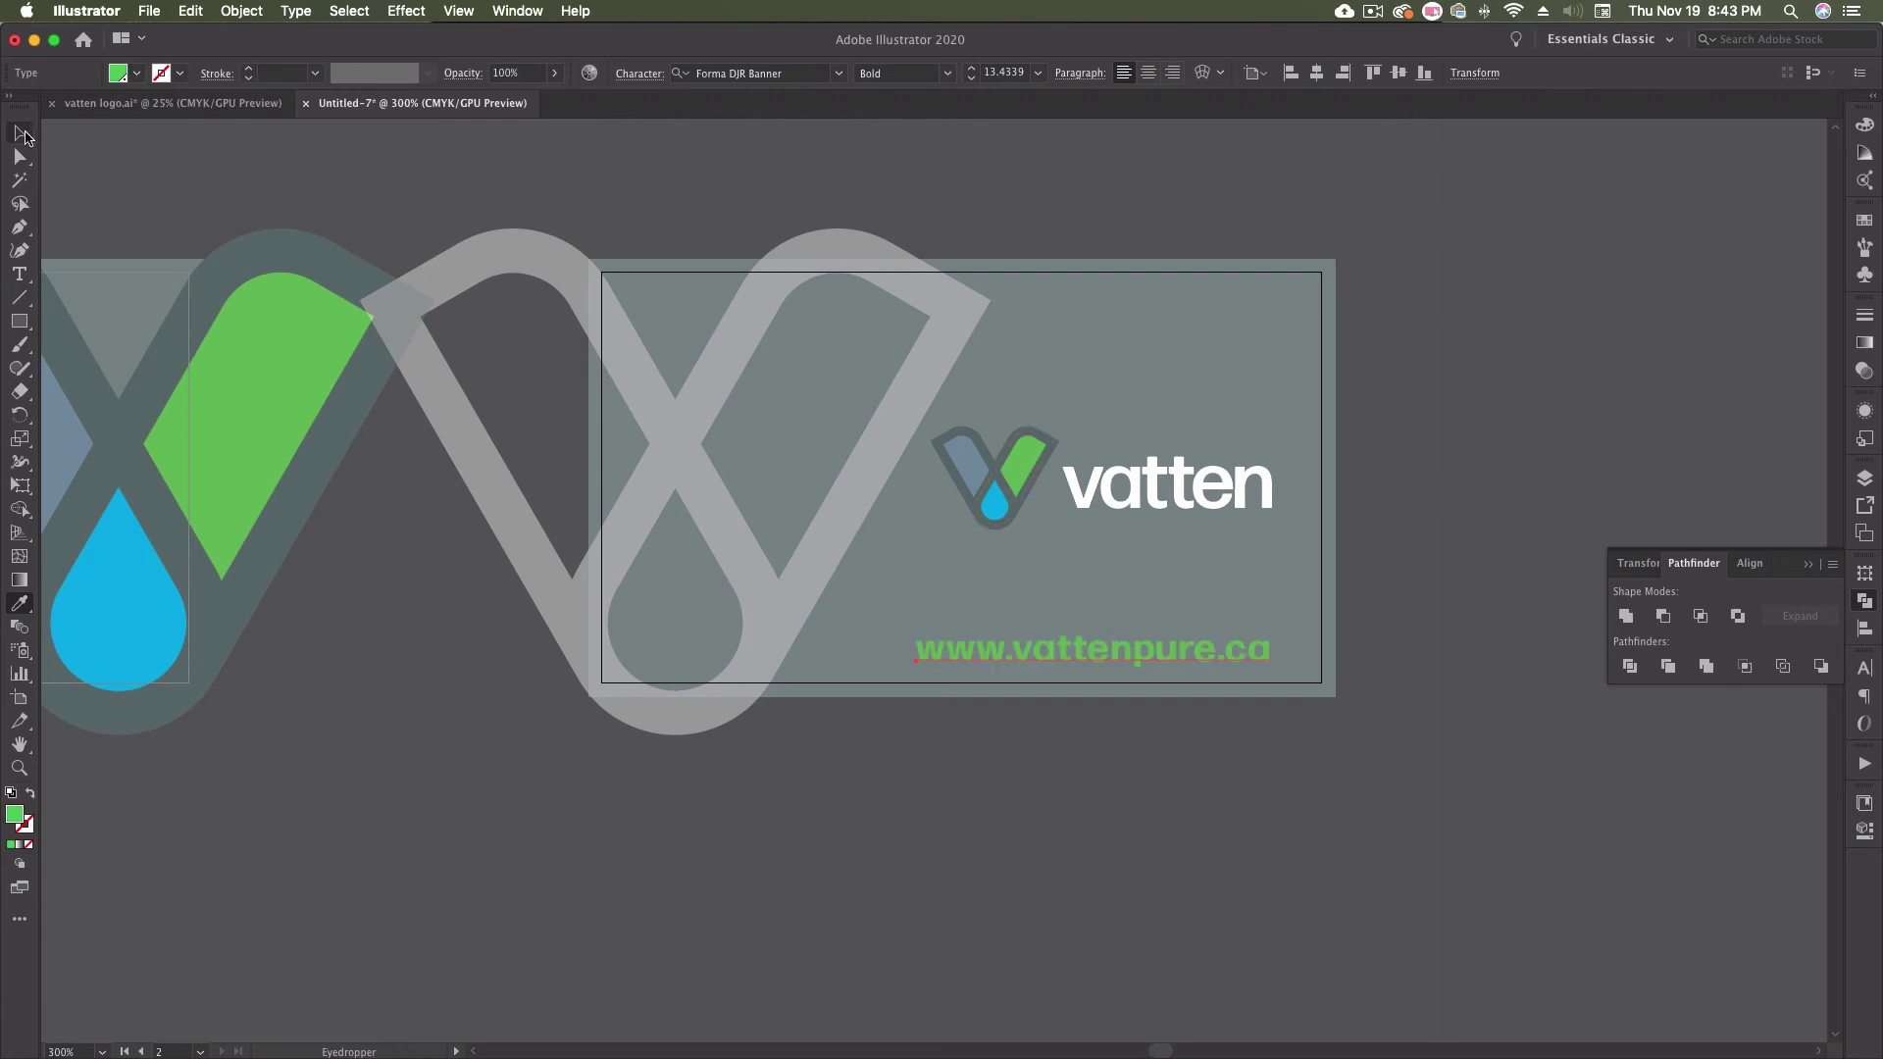
click(680, 188)
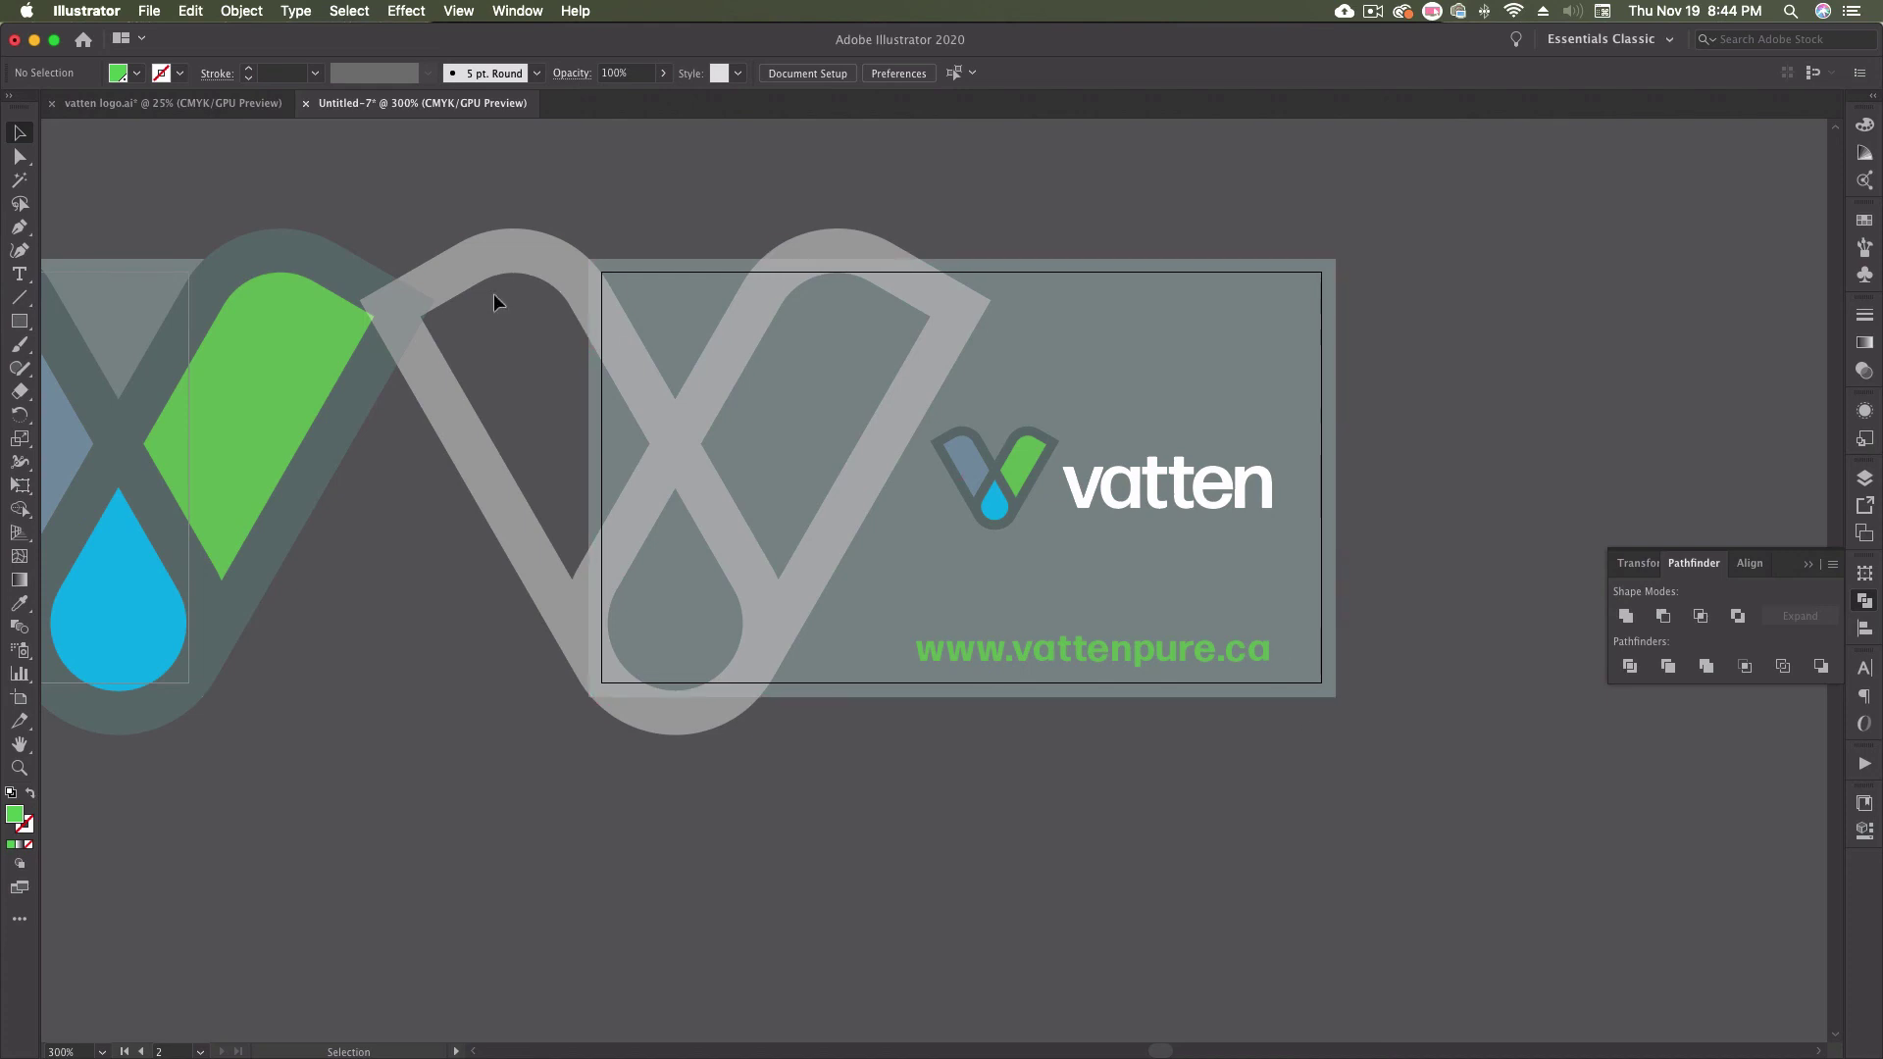
- Copy the repeating V pattern from the vatten logo.ai document and paste it into the business card document
click(215, 104)
scroll(1394, 379, right, 15)
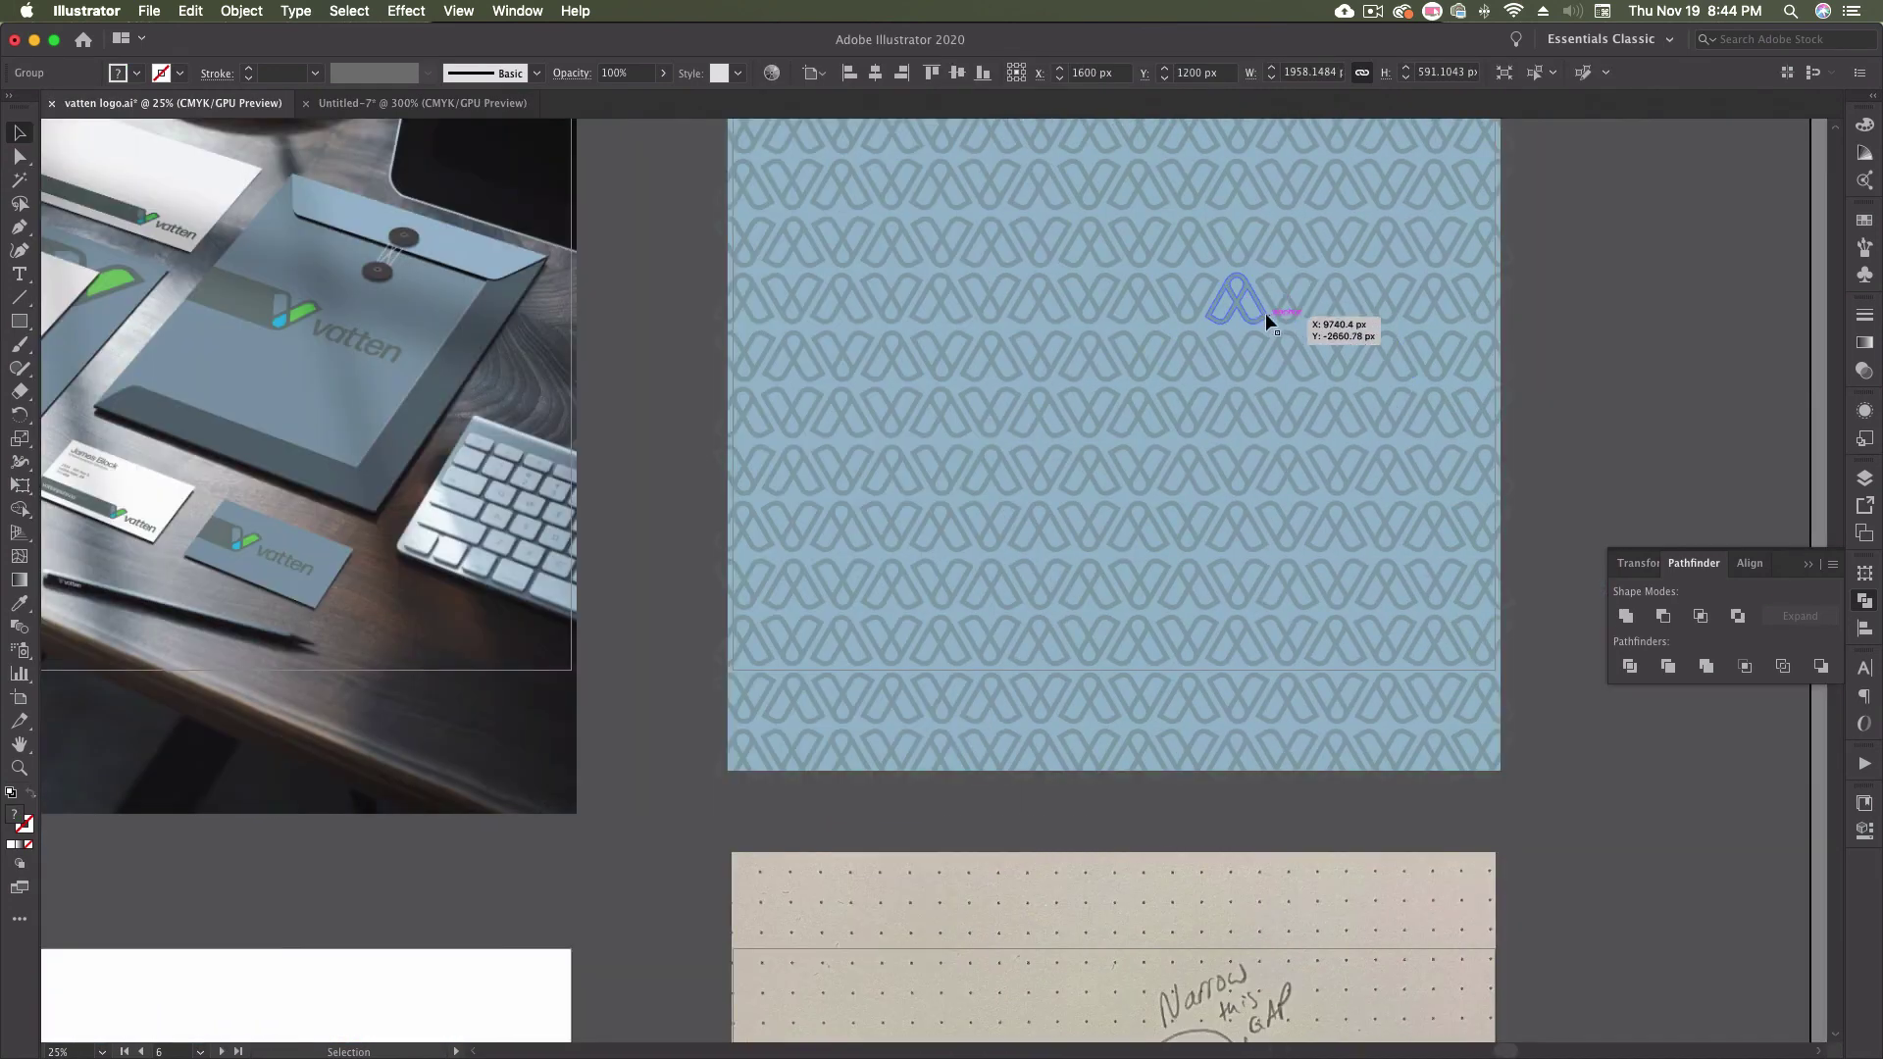
click(1265, 314)
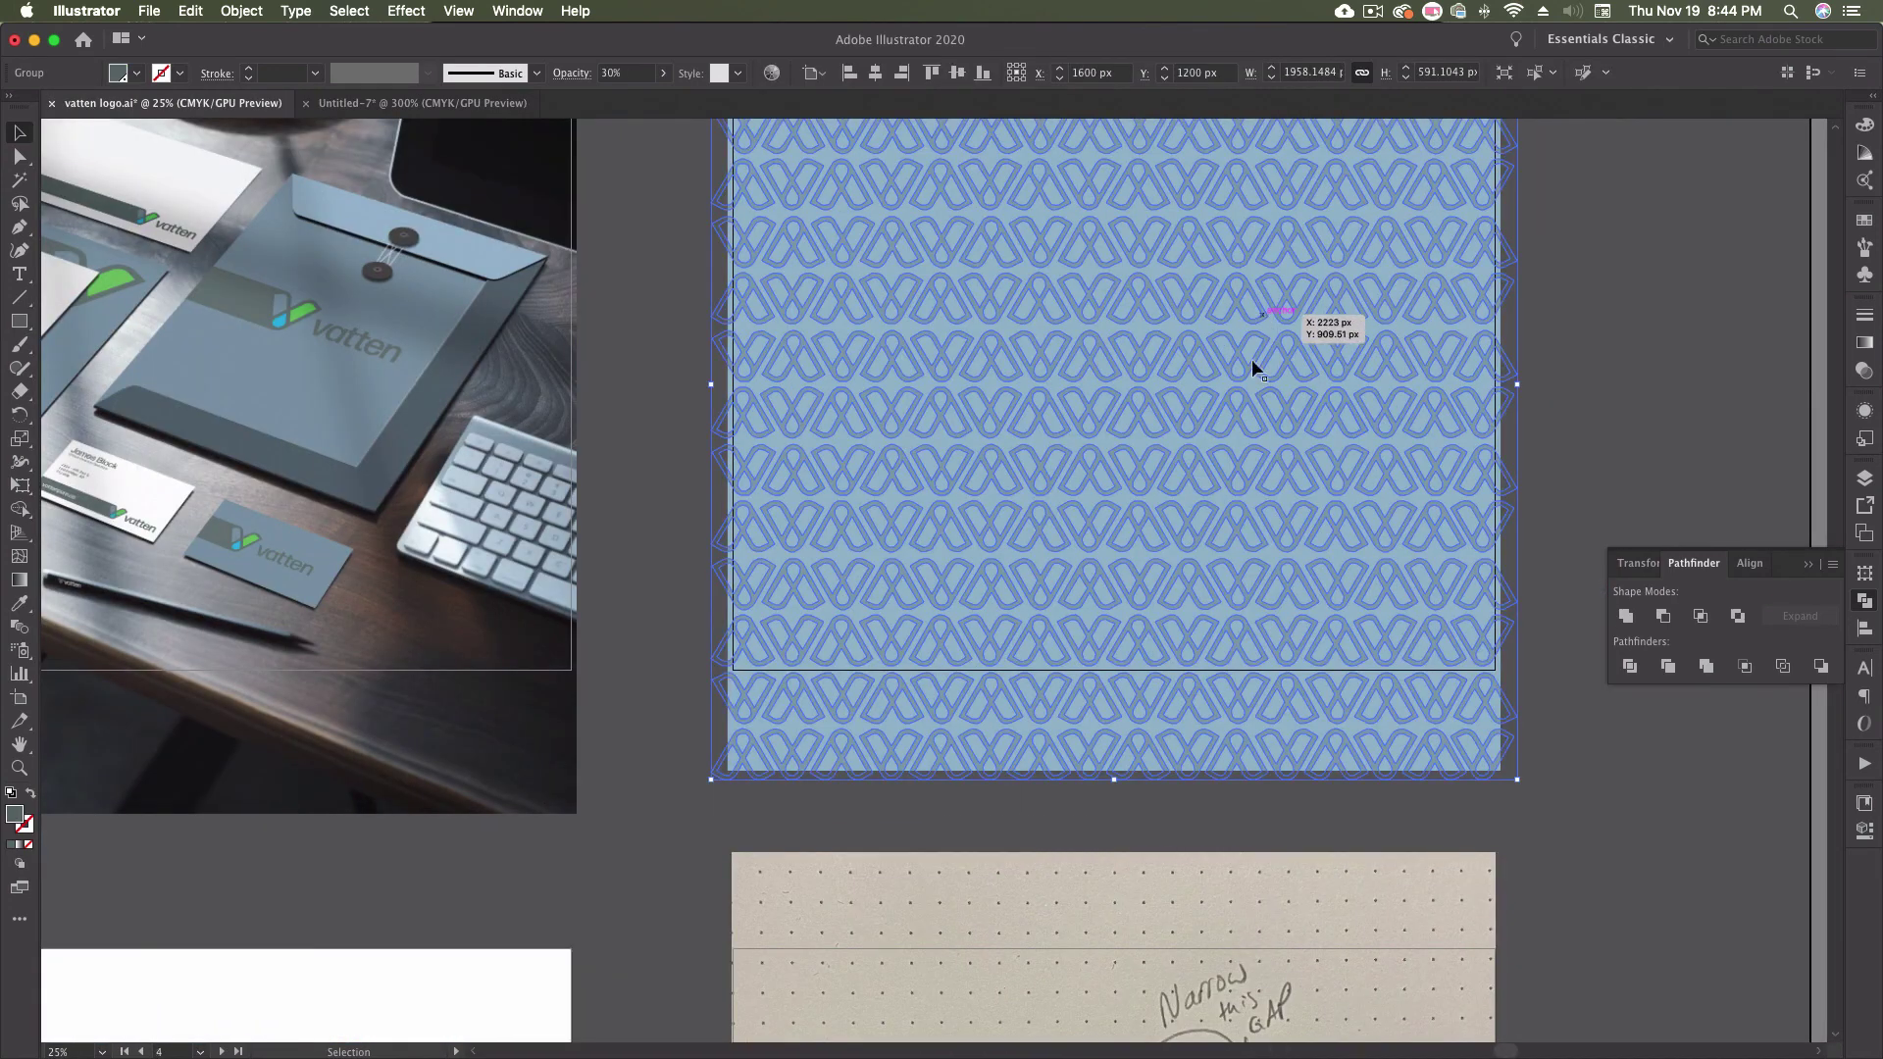
key(super+c)
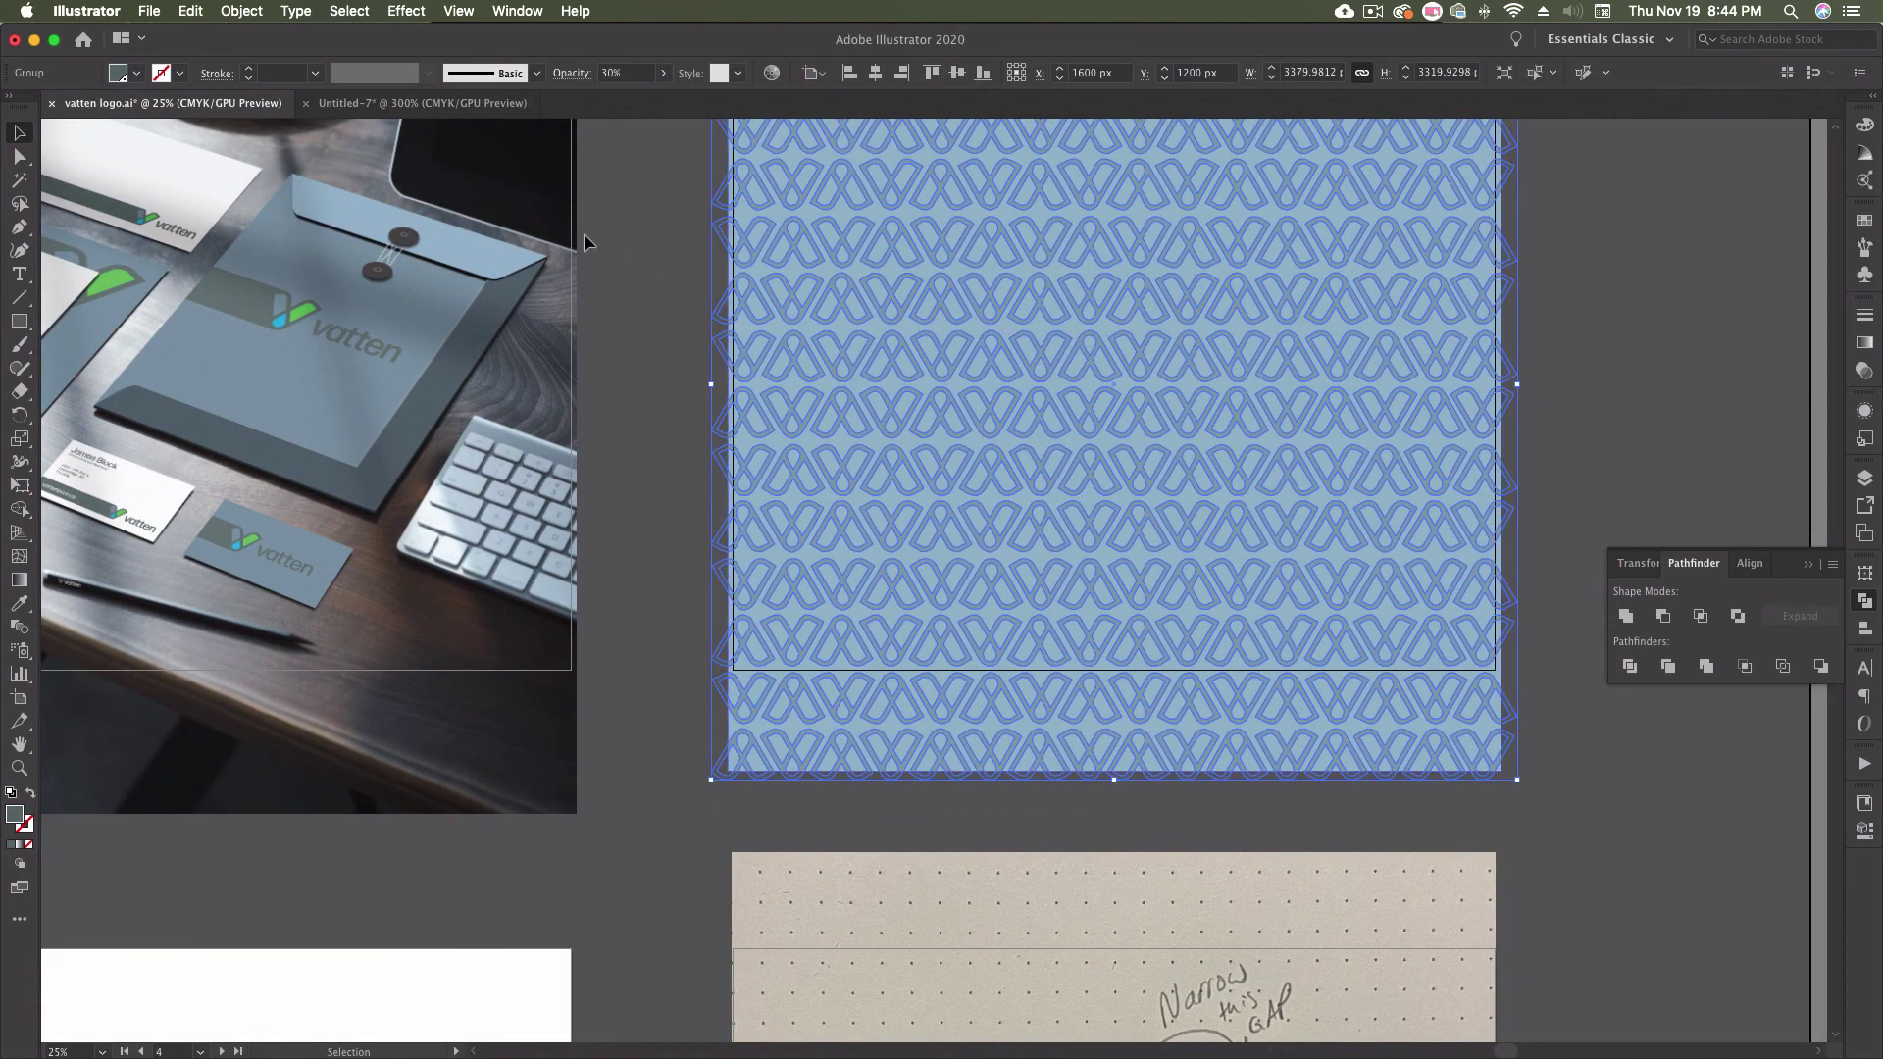
click(457, 104)
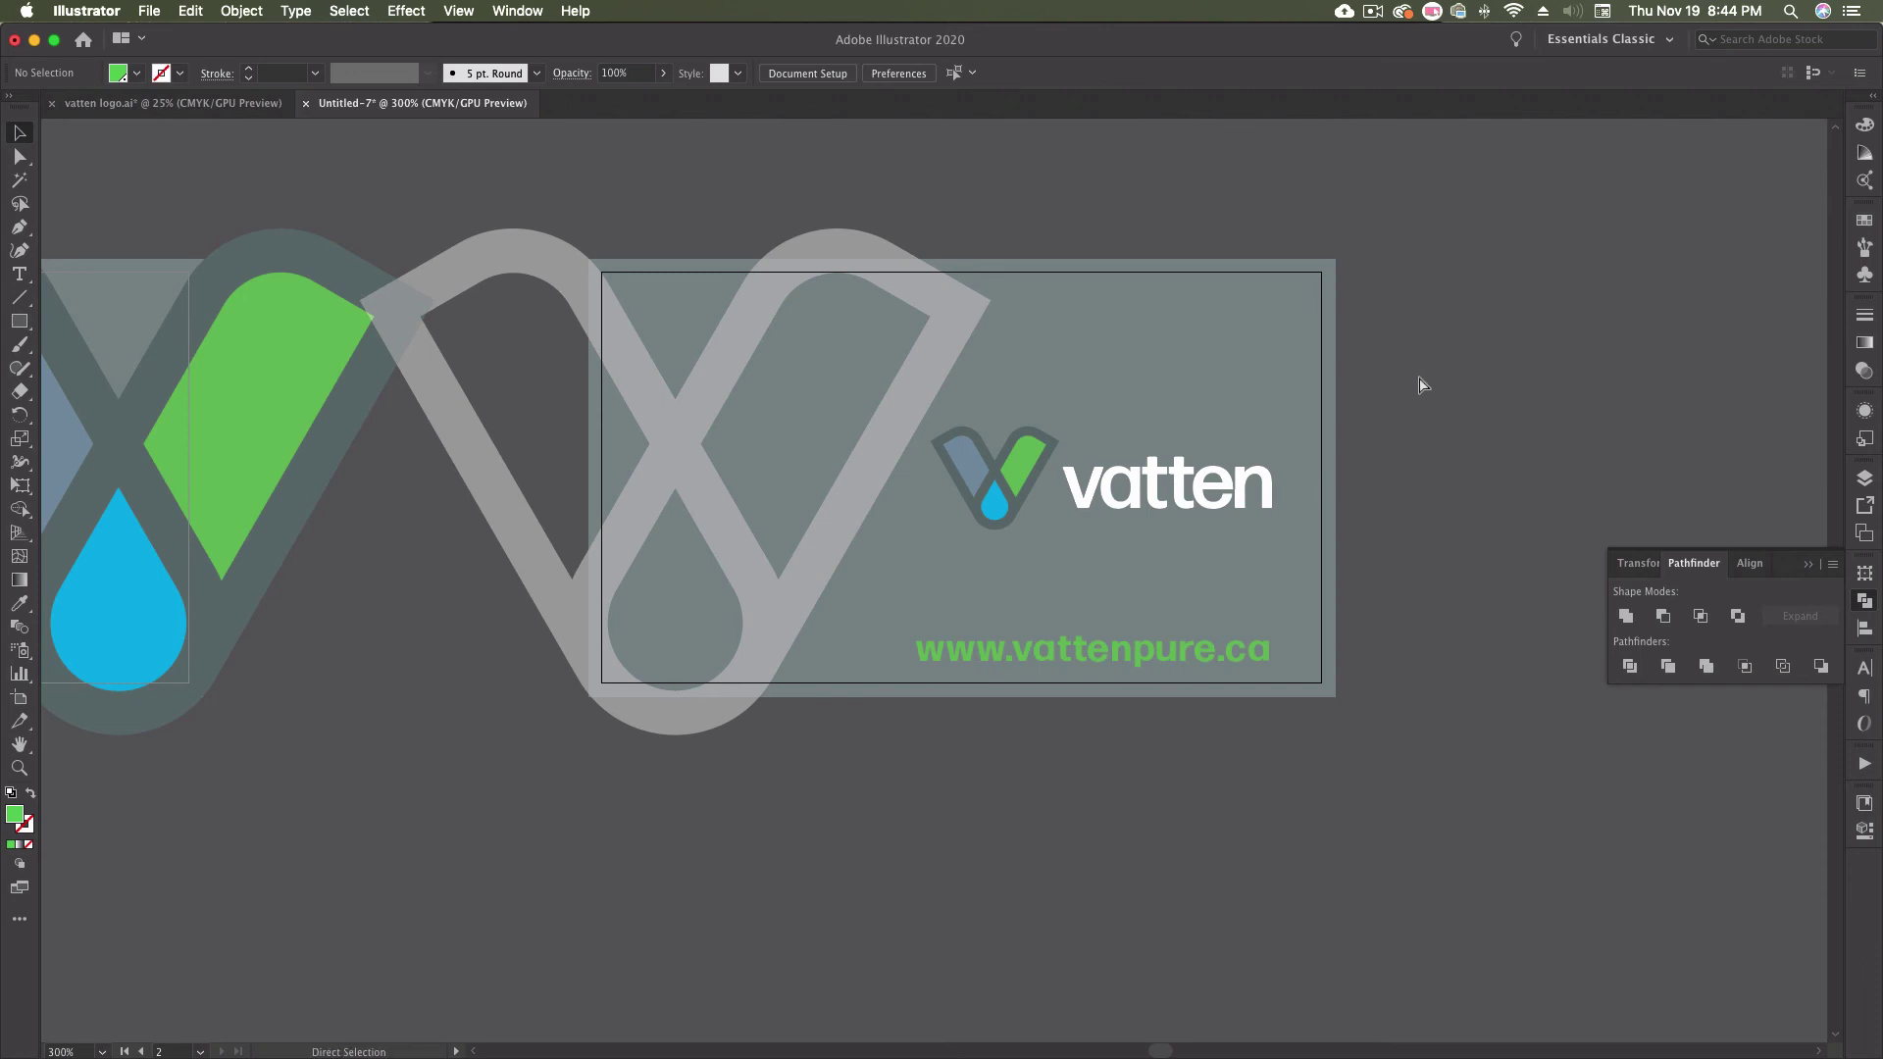
key(super+v)
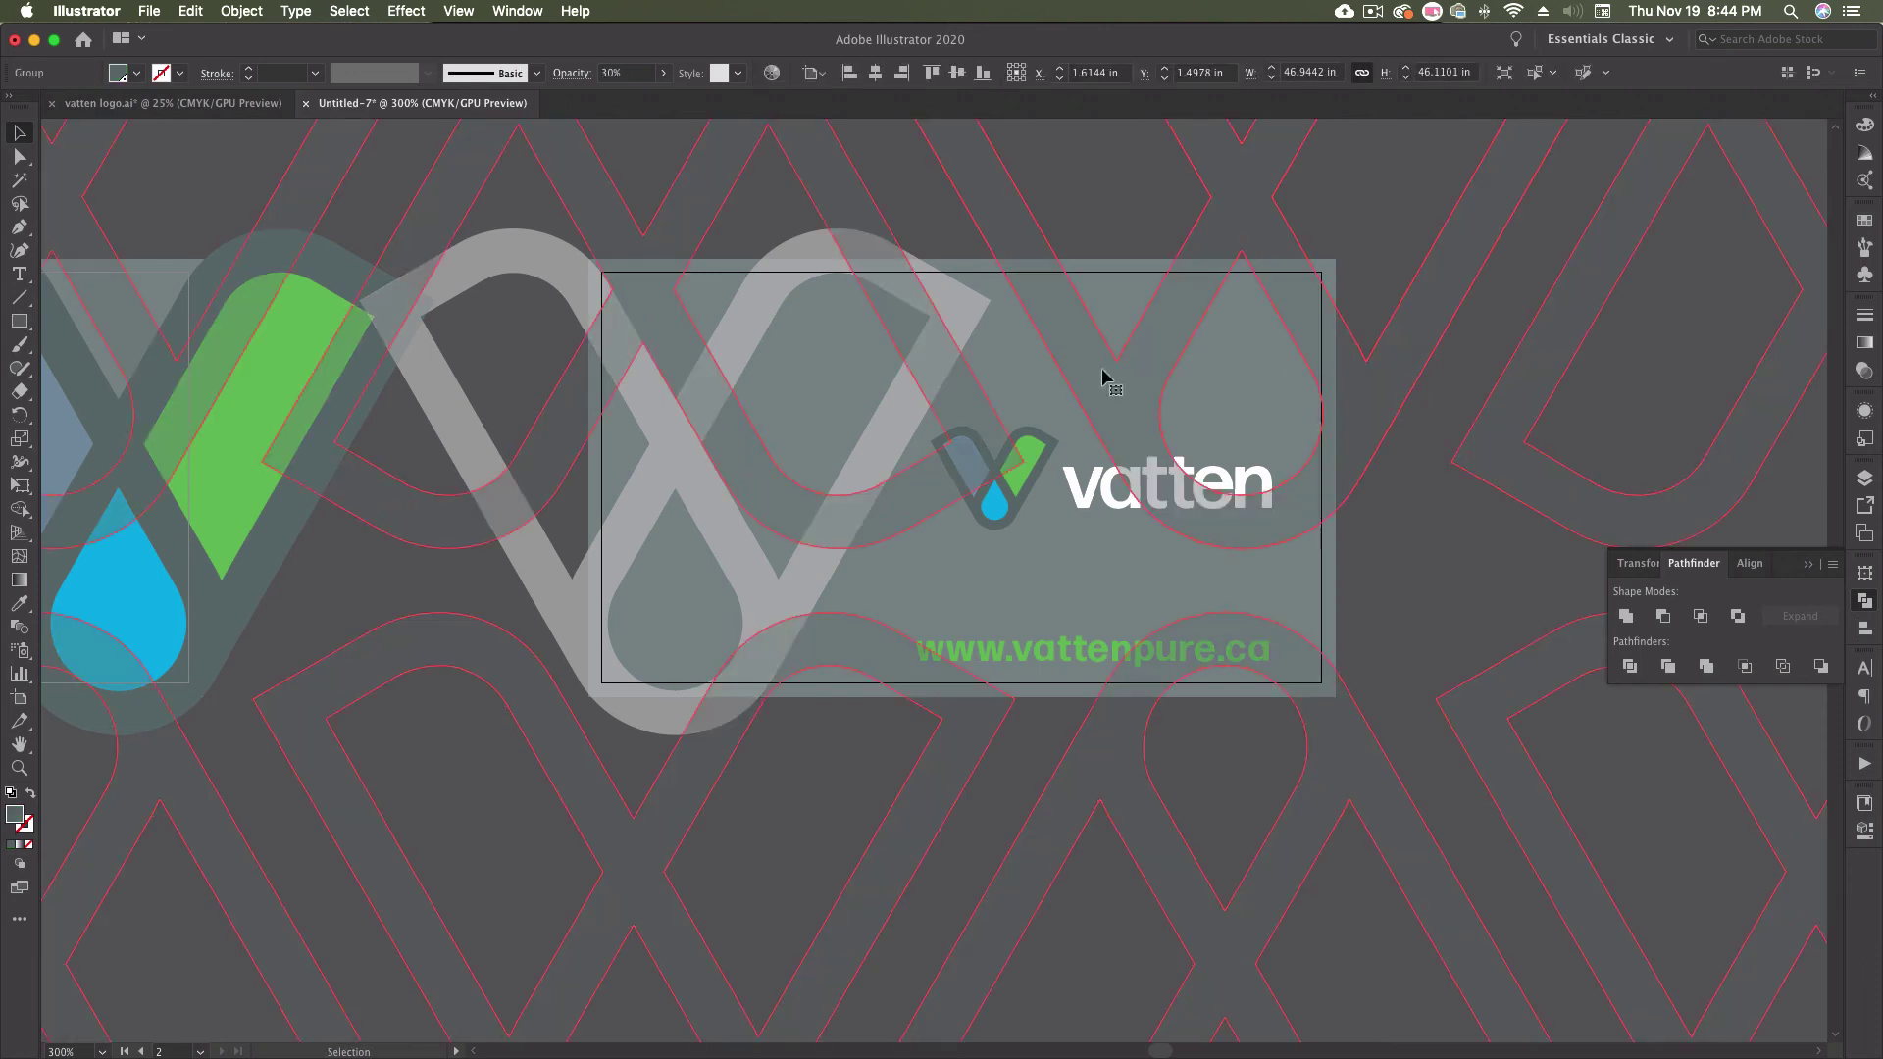
- Scale the pasted V pattern proportionally down to 2.25 in wide
click(1271, 79)
click(1271, 78)
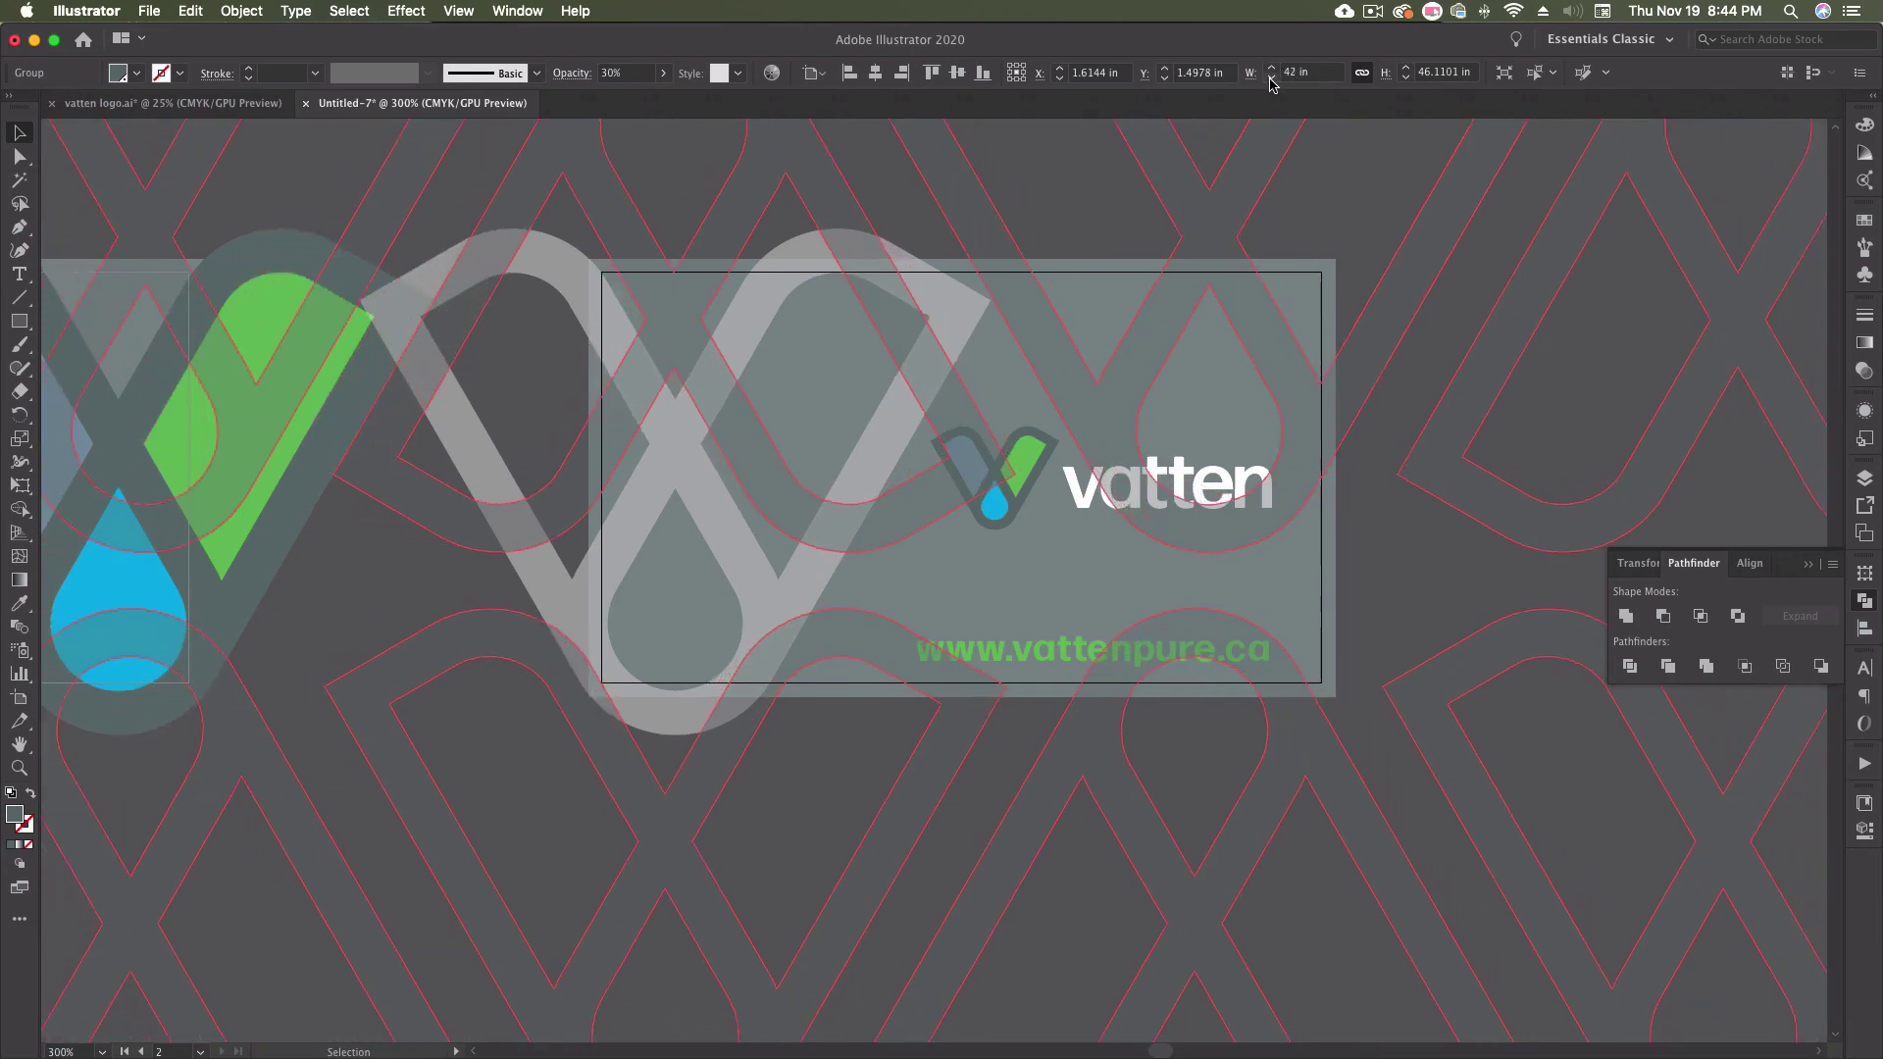
click(1271, 78)
click(1271, 78)
click(1271, 78)
click(1271, 78)
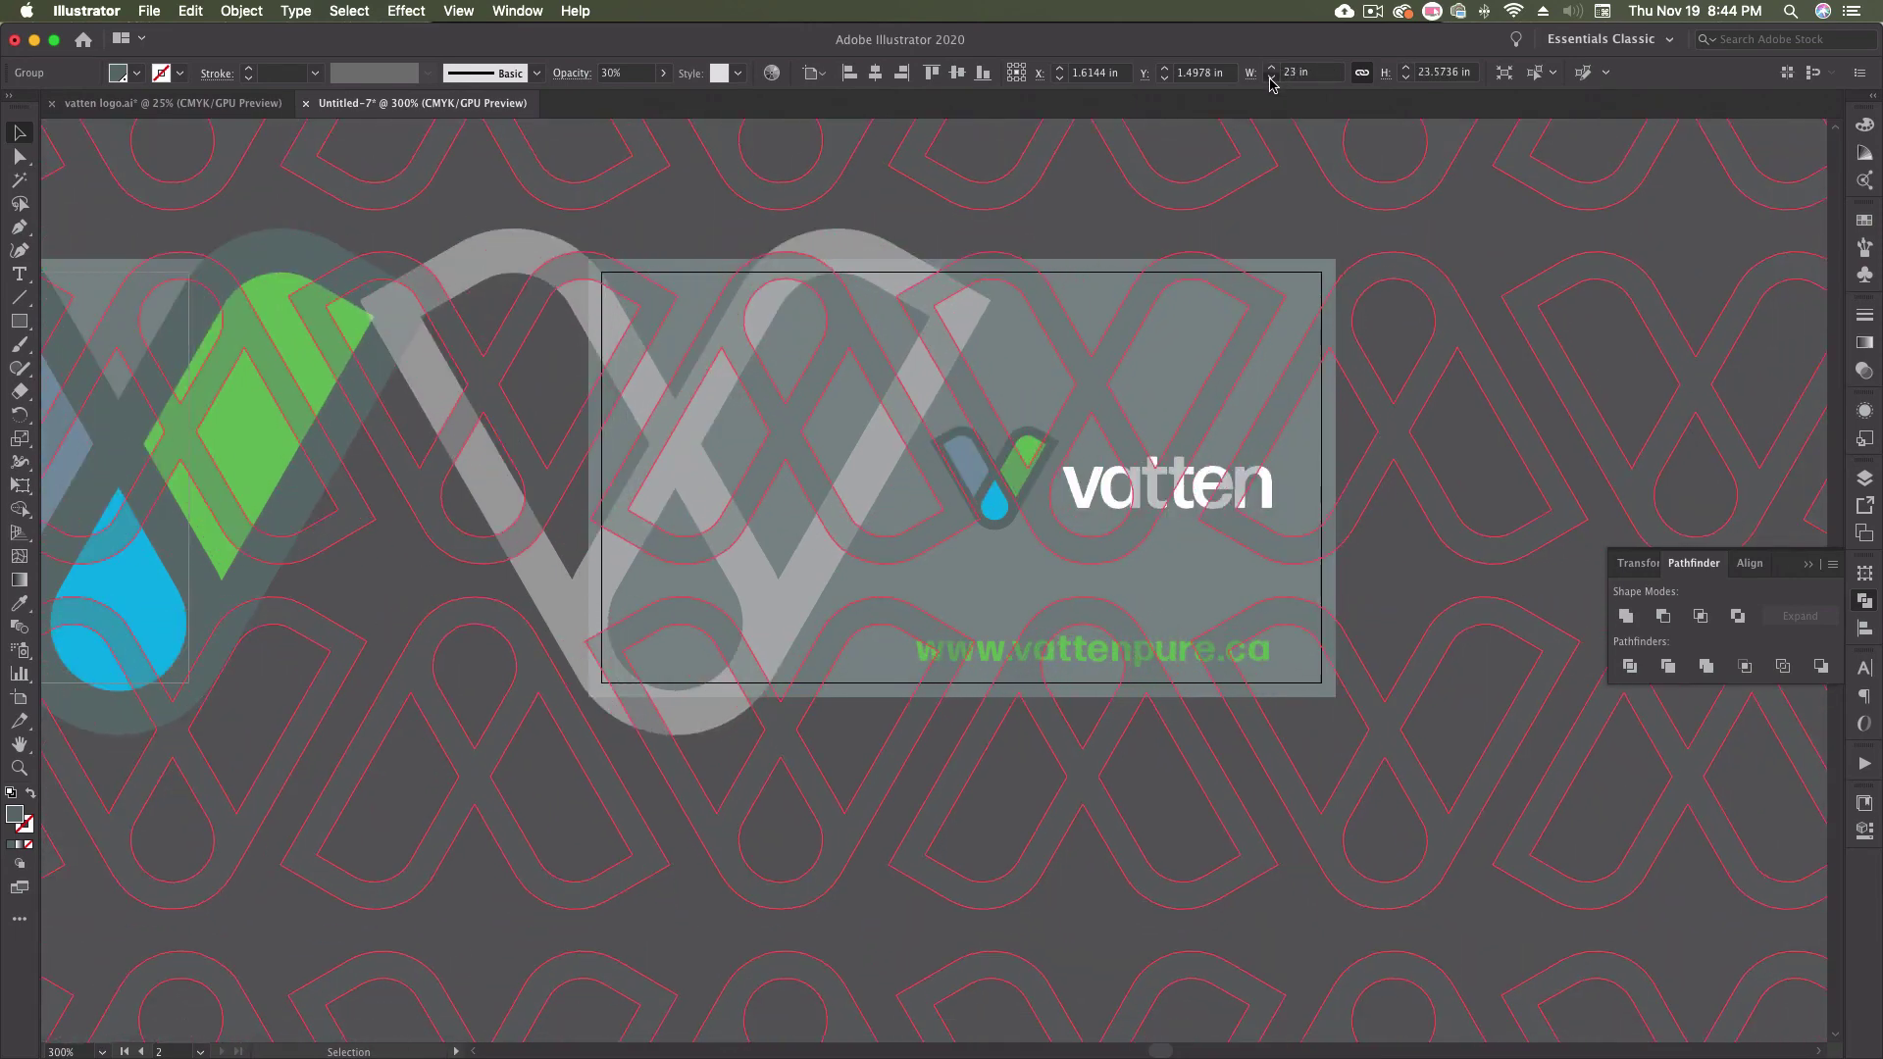
click(1271, 79)
click(1271, 79)
click(1271, 78)
click(1271, 78)
click(1271, 79)
click(1271, 79)
click(1271, 78)
click(1271, 78)
click(1271, 78)
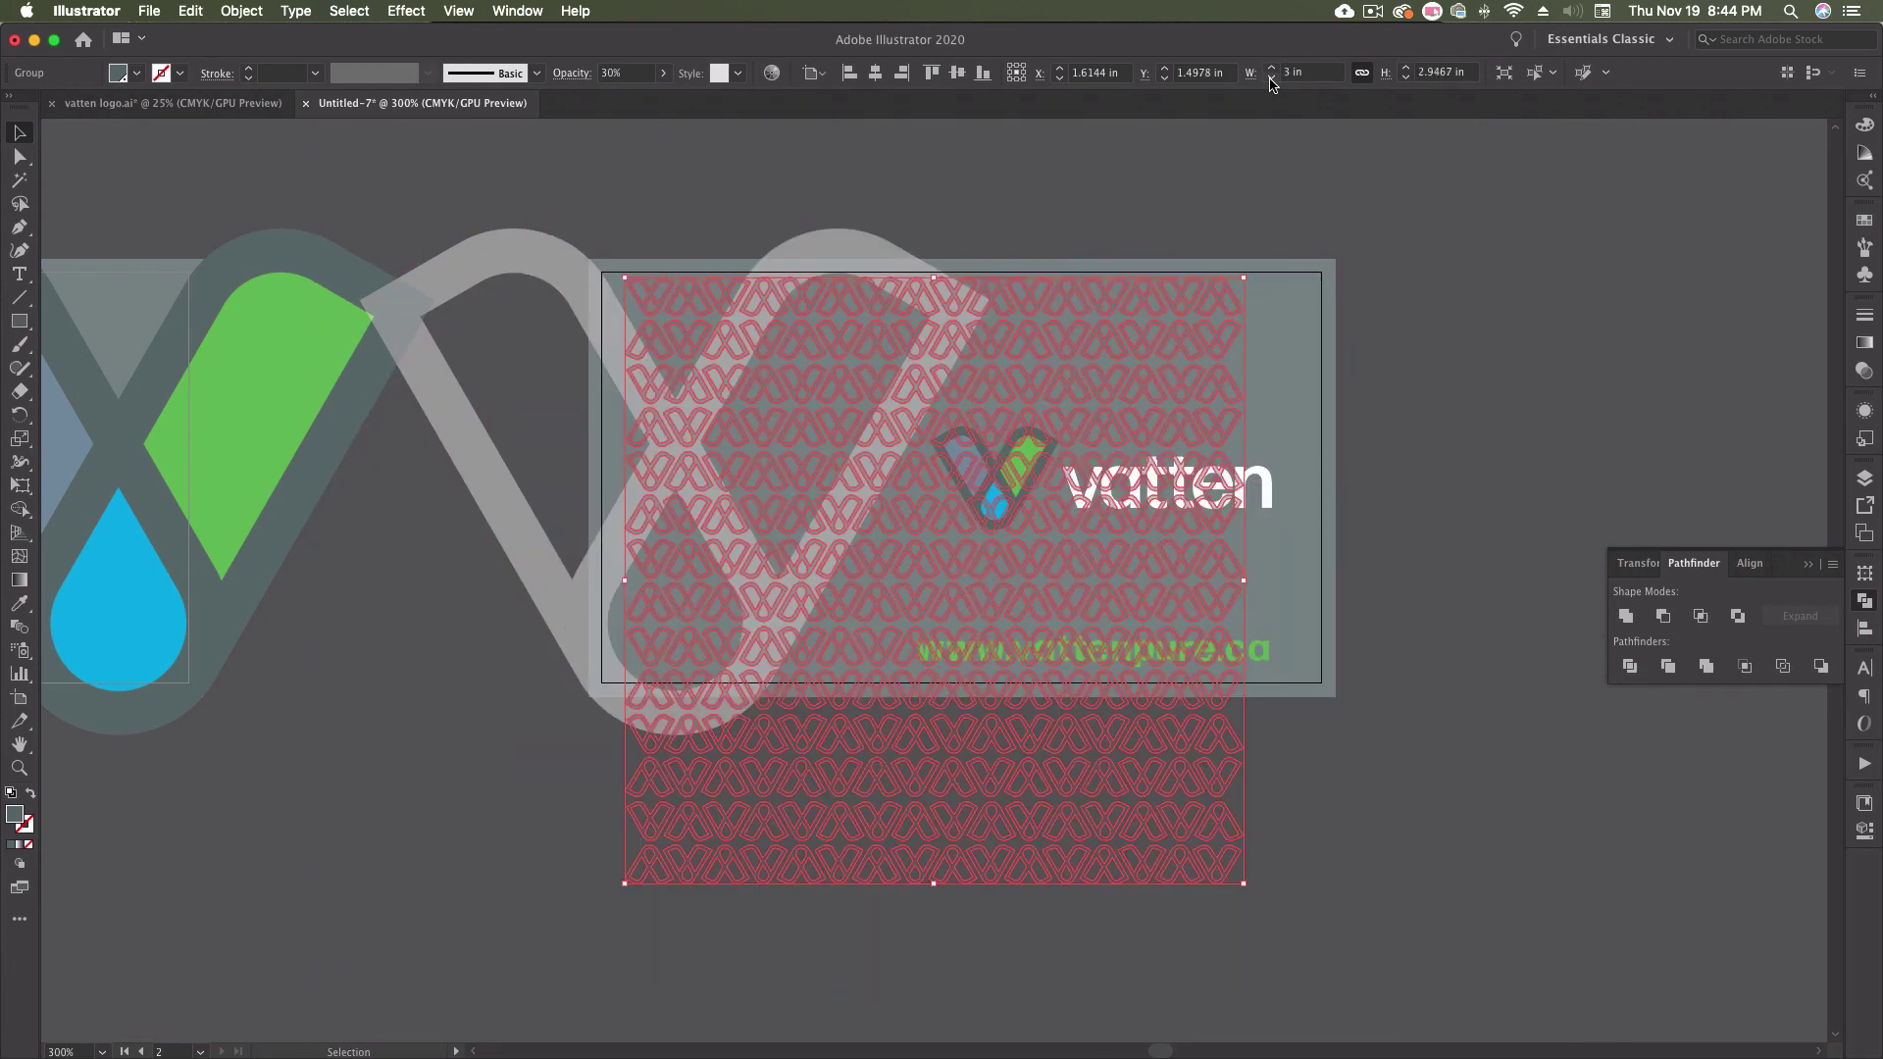
click(1271, 78)
click(1271, 78)
click(1271, 79)
click(1271, 79)
click(1271, 78)
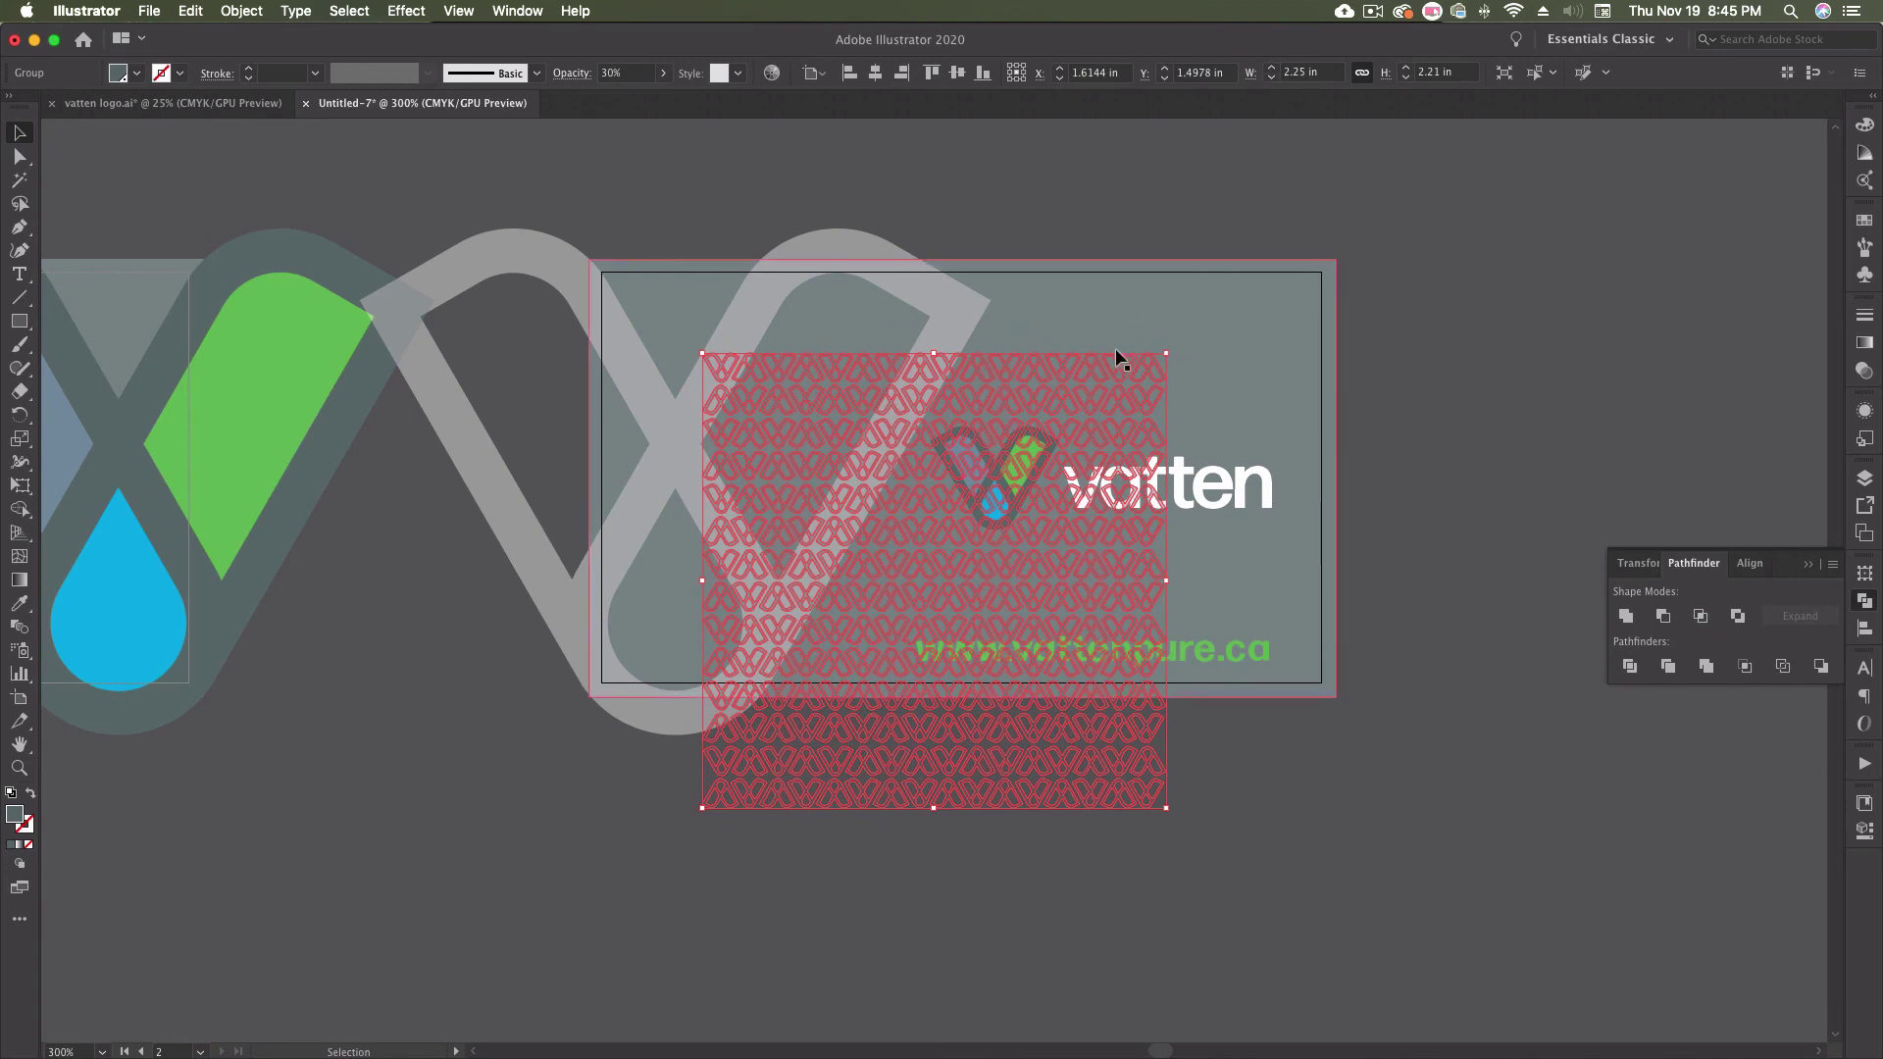
- Move the V pattern over the right part of the second card and enlarge it to about 2.74 in wide, flush with the background's right edge
drag(1099, 378, 1268, 278)
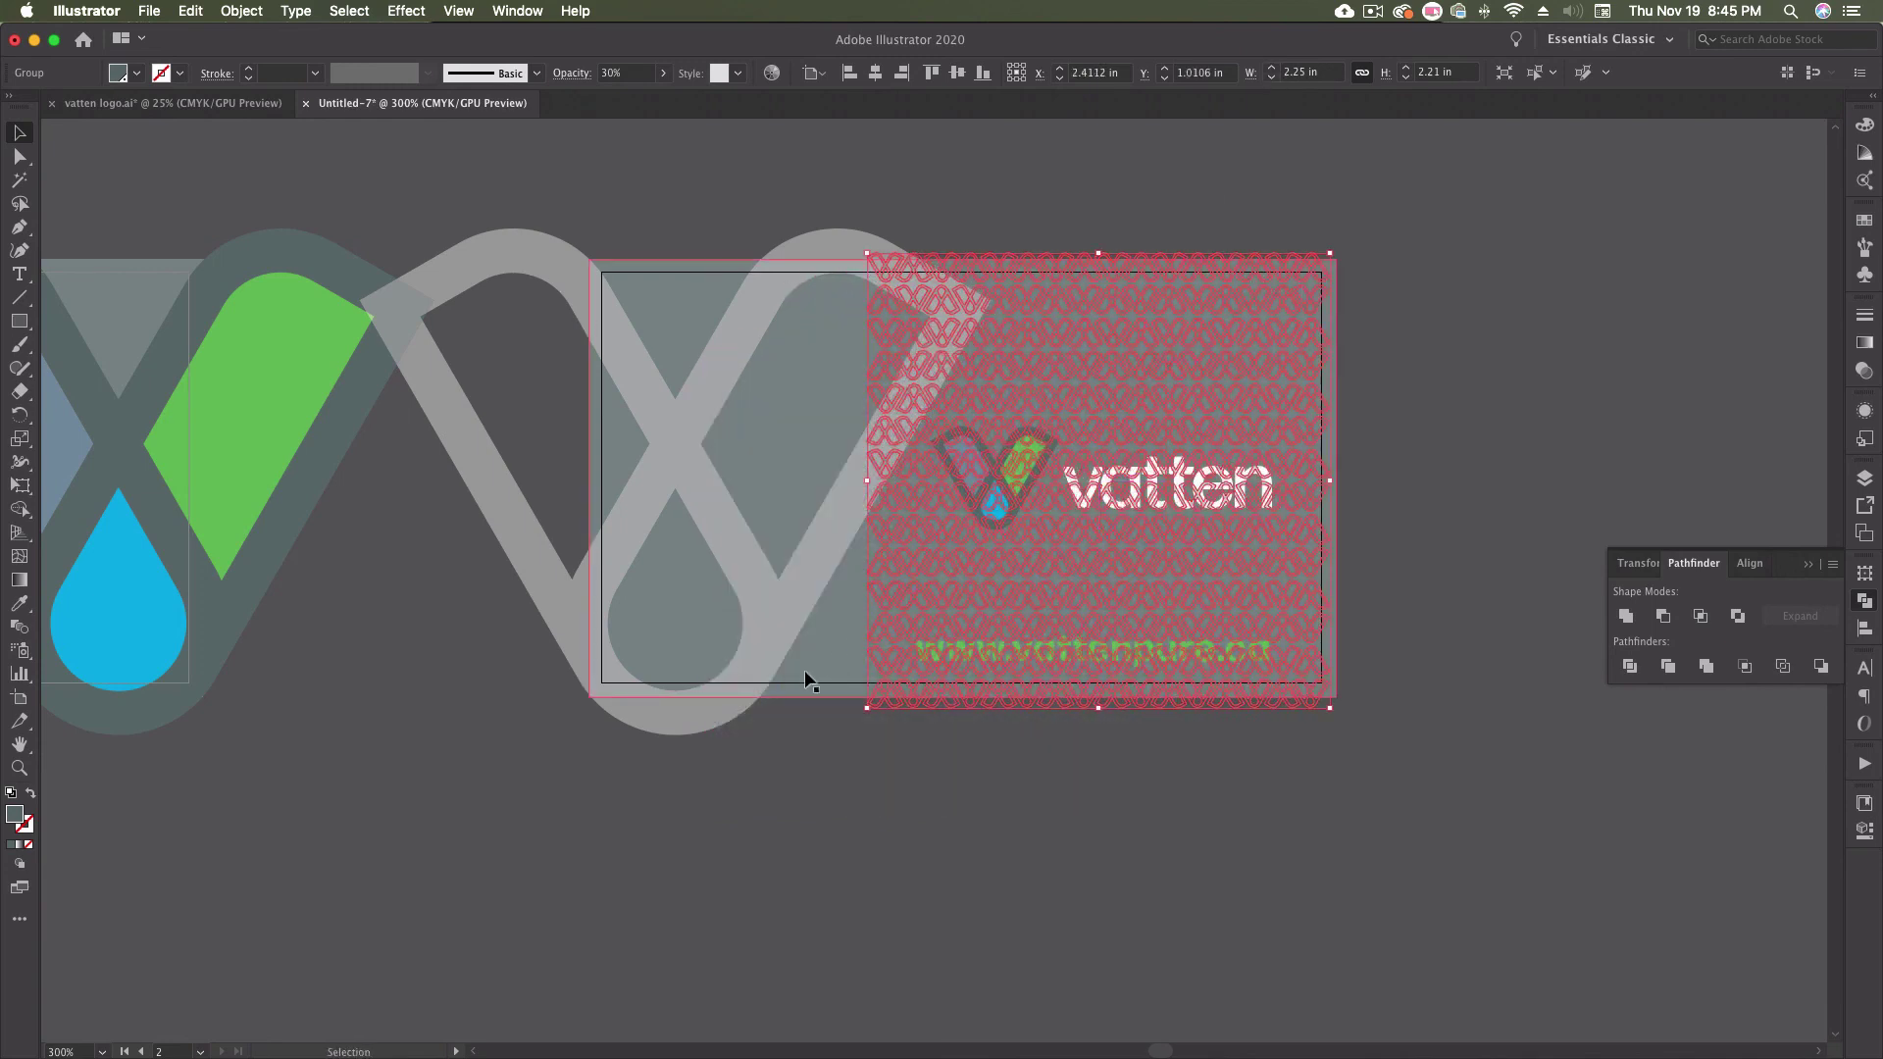
drag(867, 480, 771, 479)
drag(1330, 480, 1338, 481)
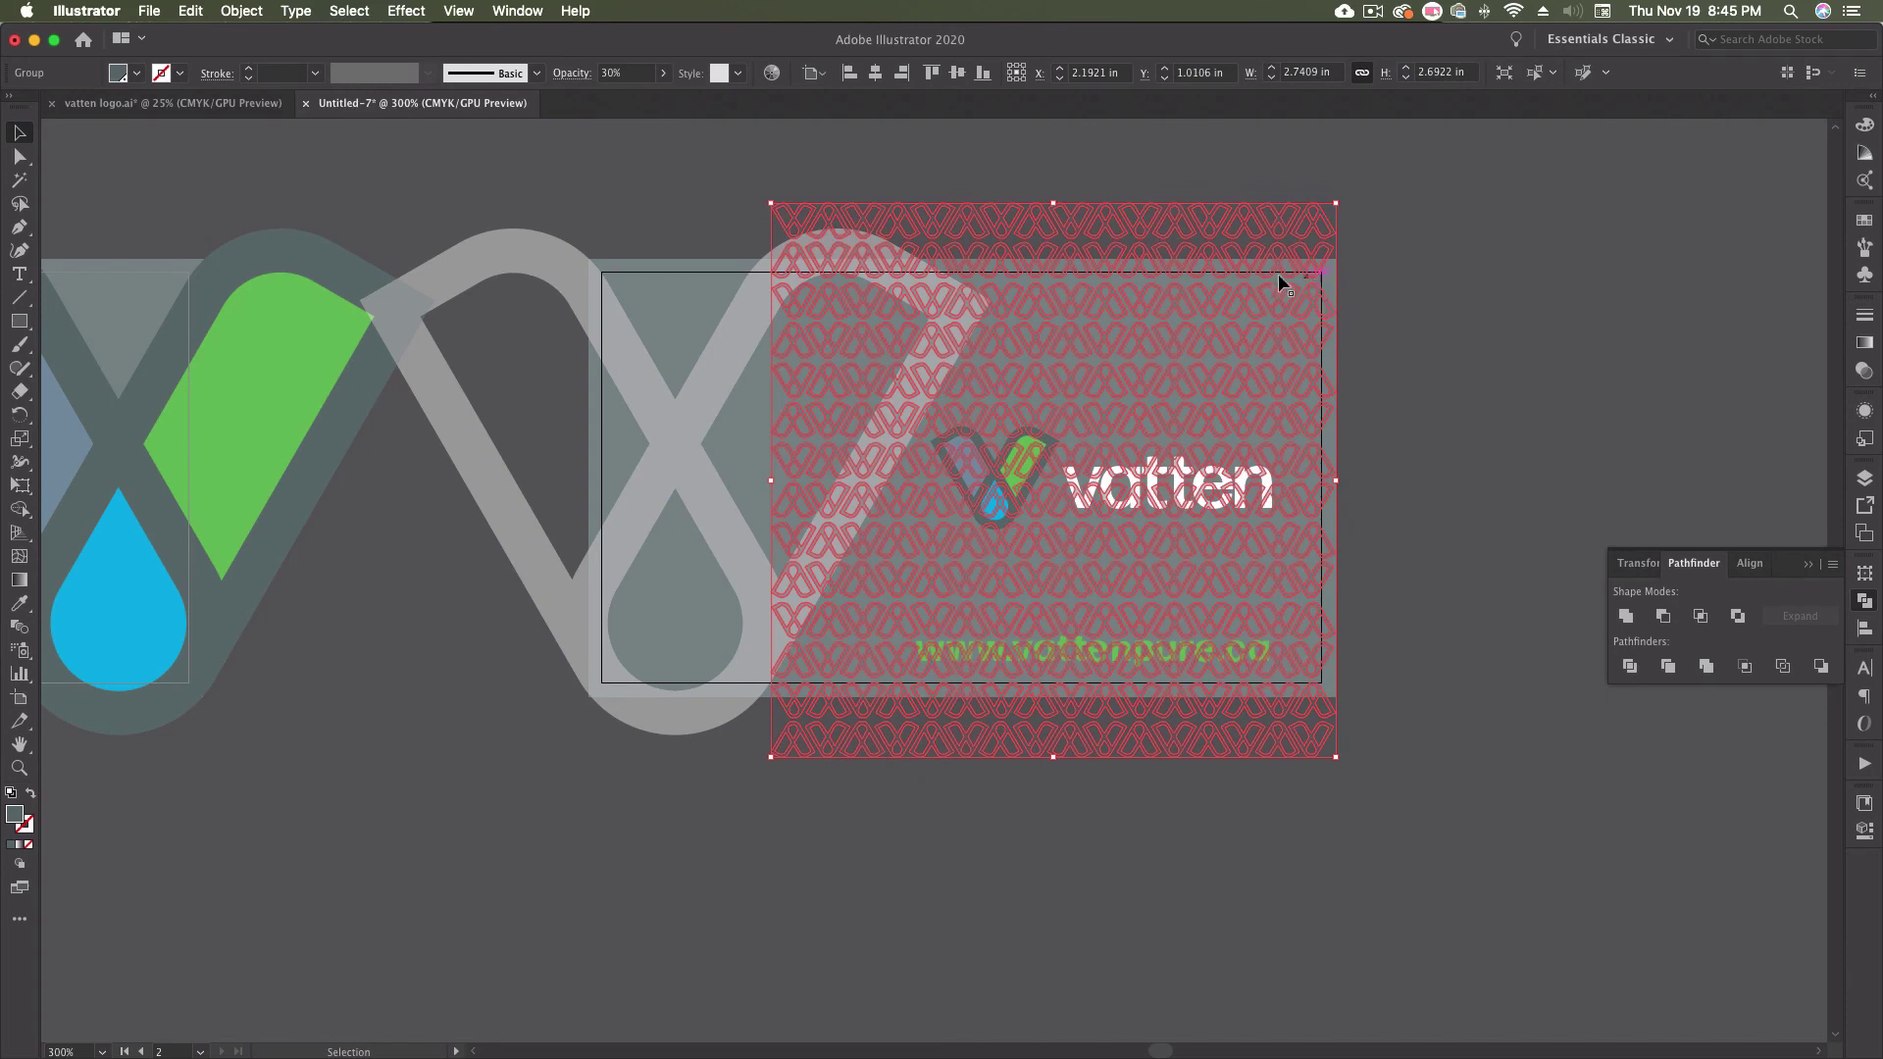
- Delete the V pattern group from the second card
click(1409, 432)
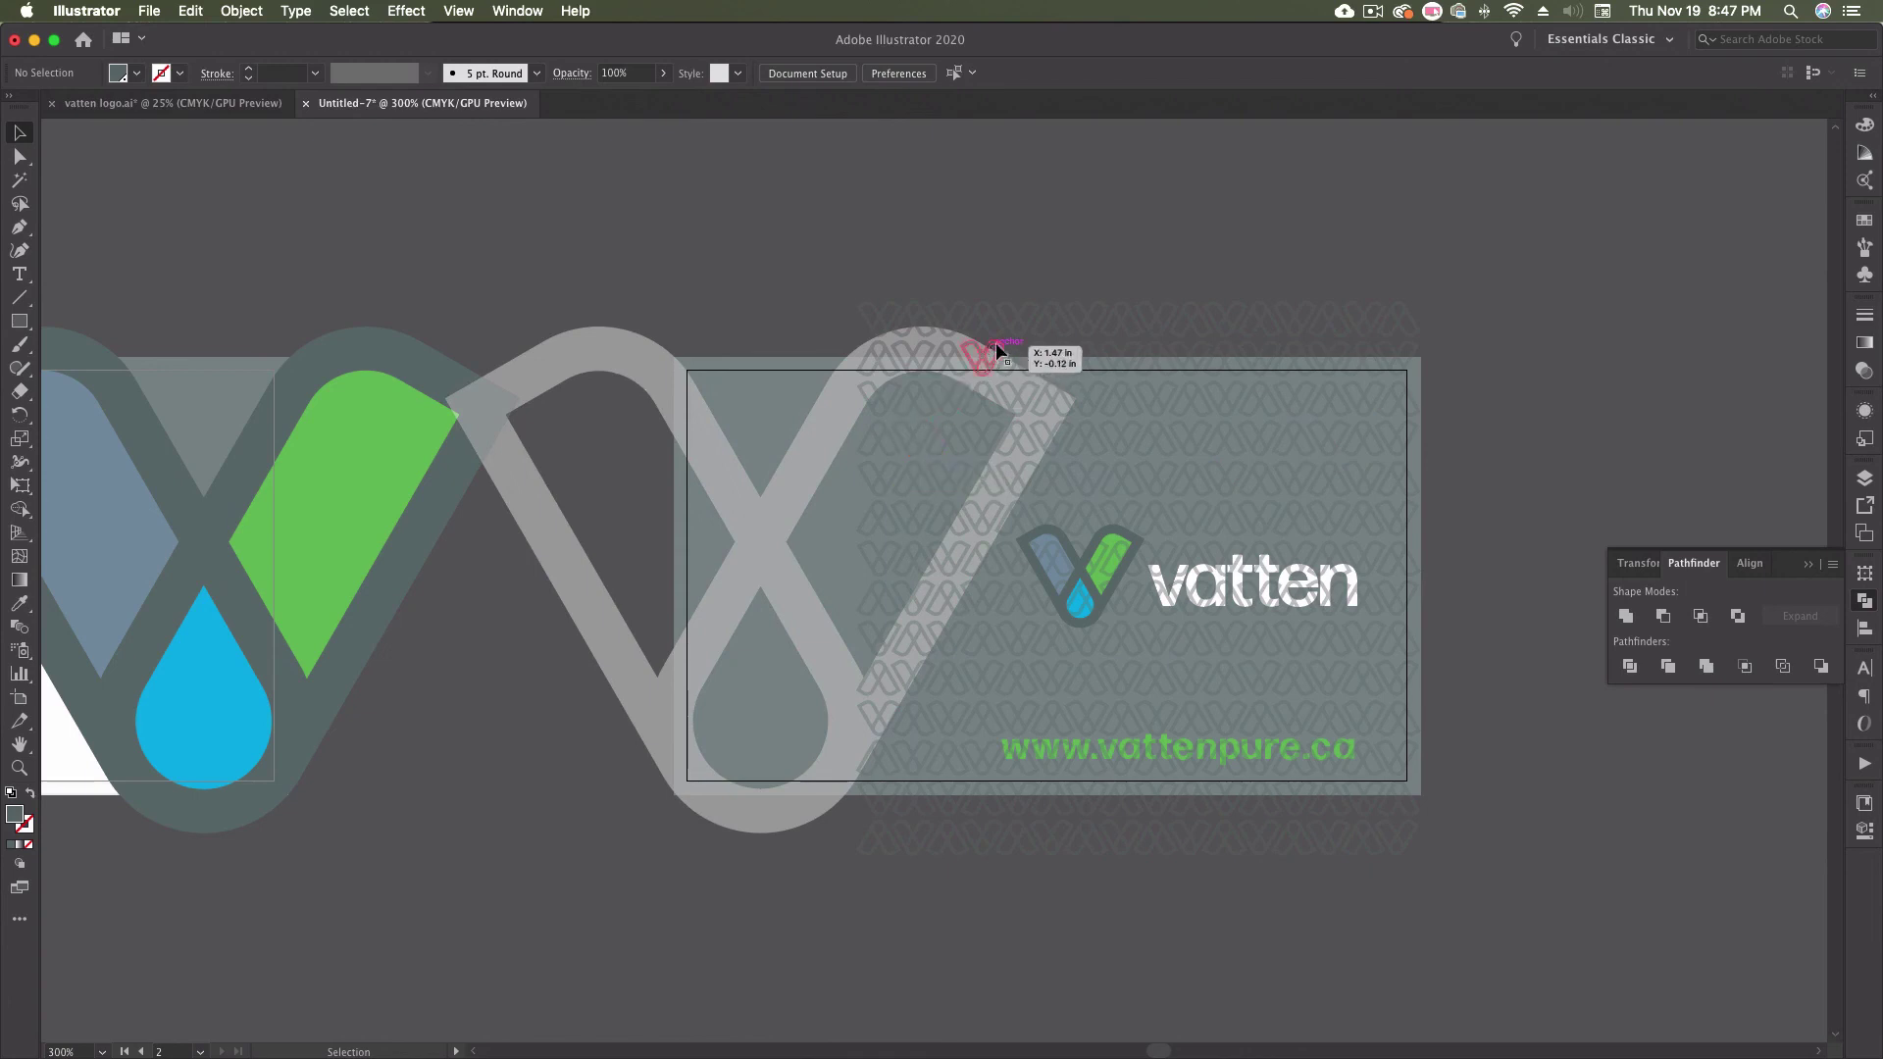
click(997, 347)
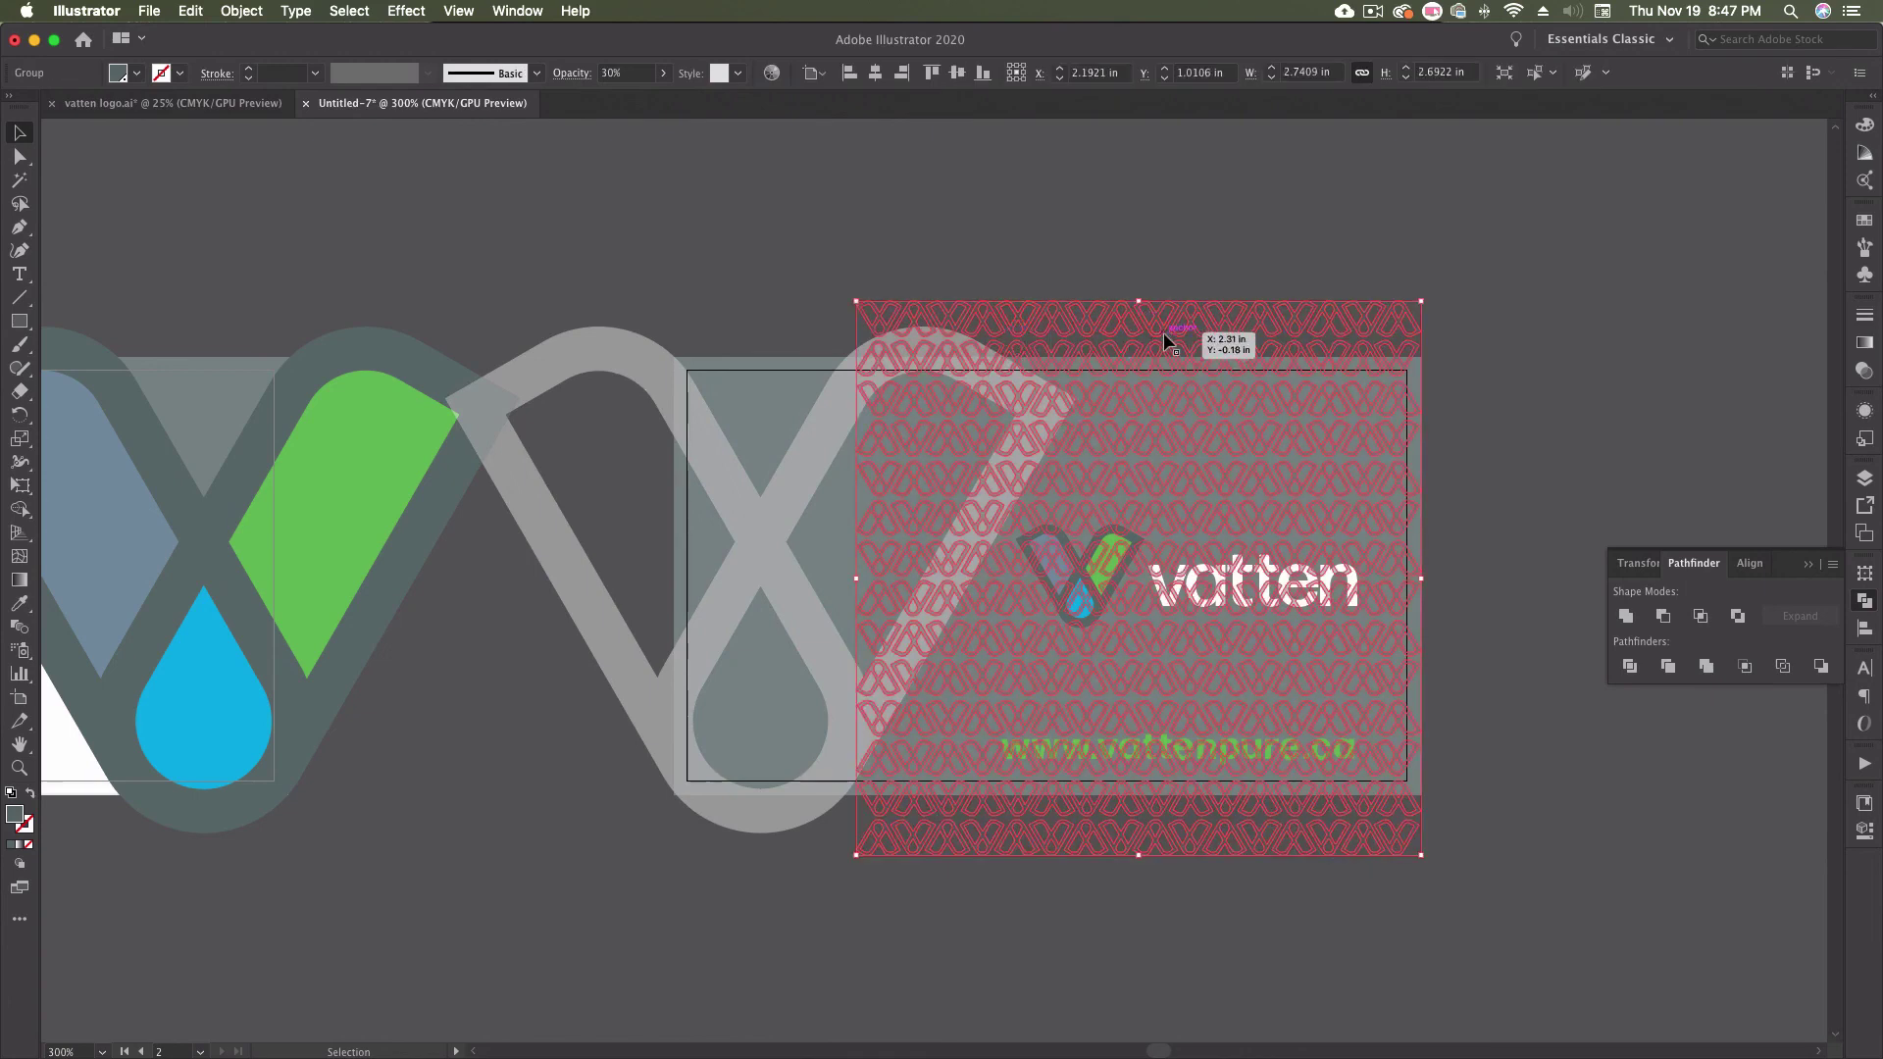
key(Delete)
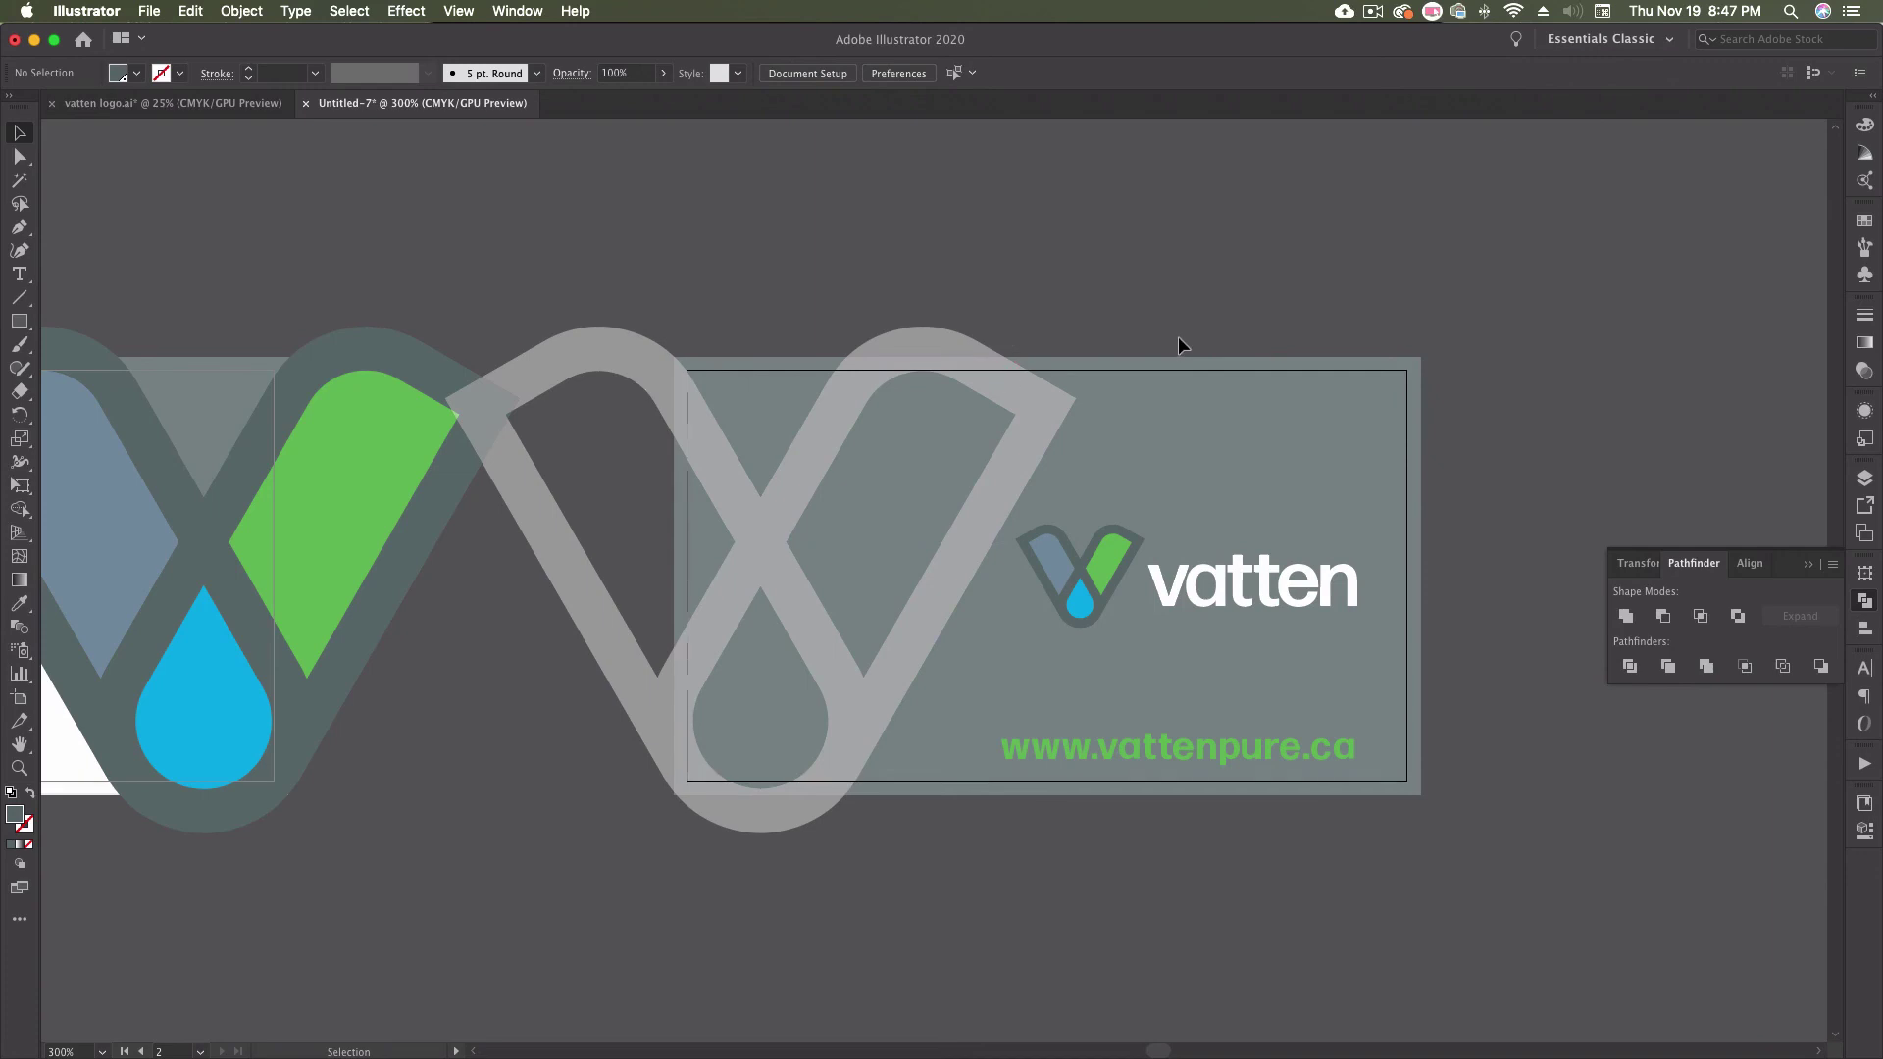
- Duplicate all the second card's artwork, including background, large V, logo and web address, and place the copy above the artboard
scroll(956, 314, right, 1)
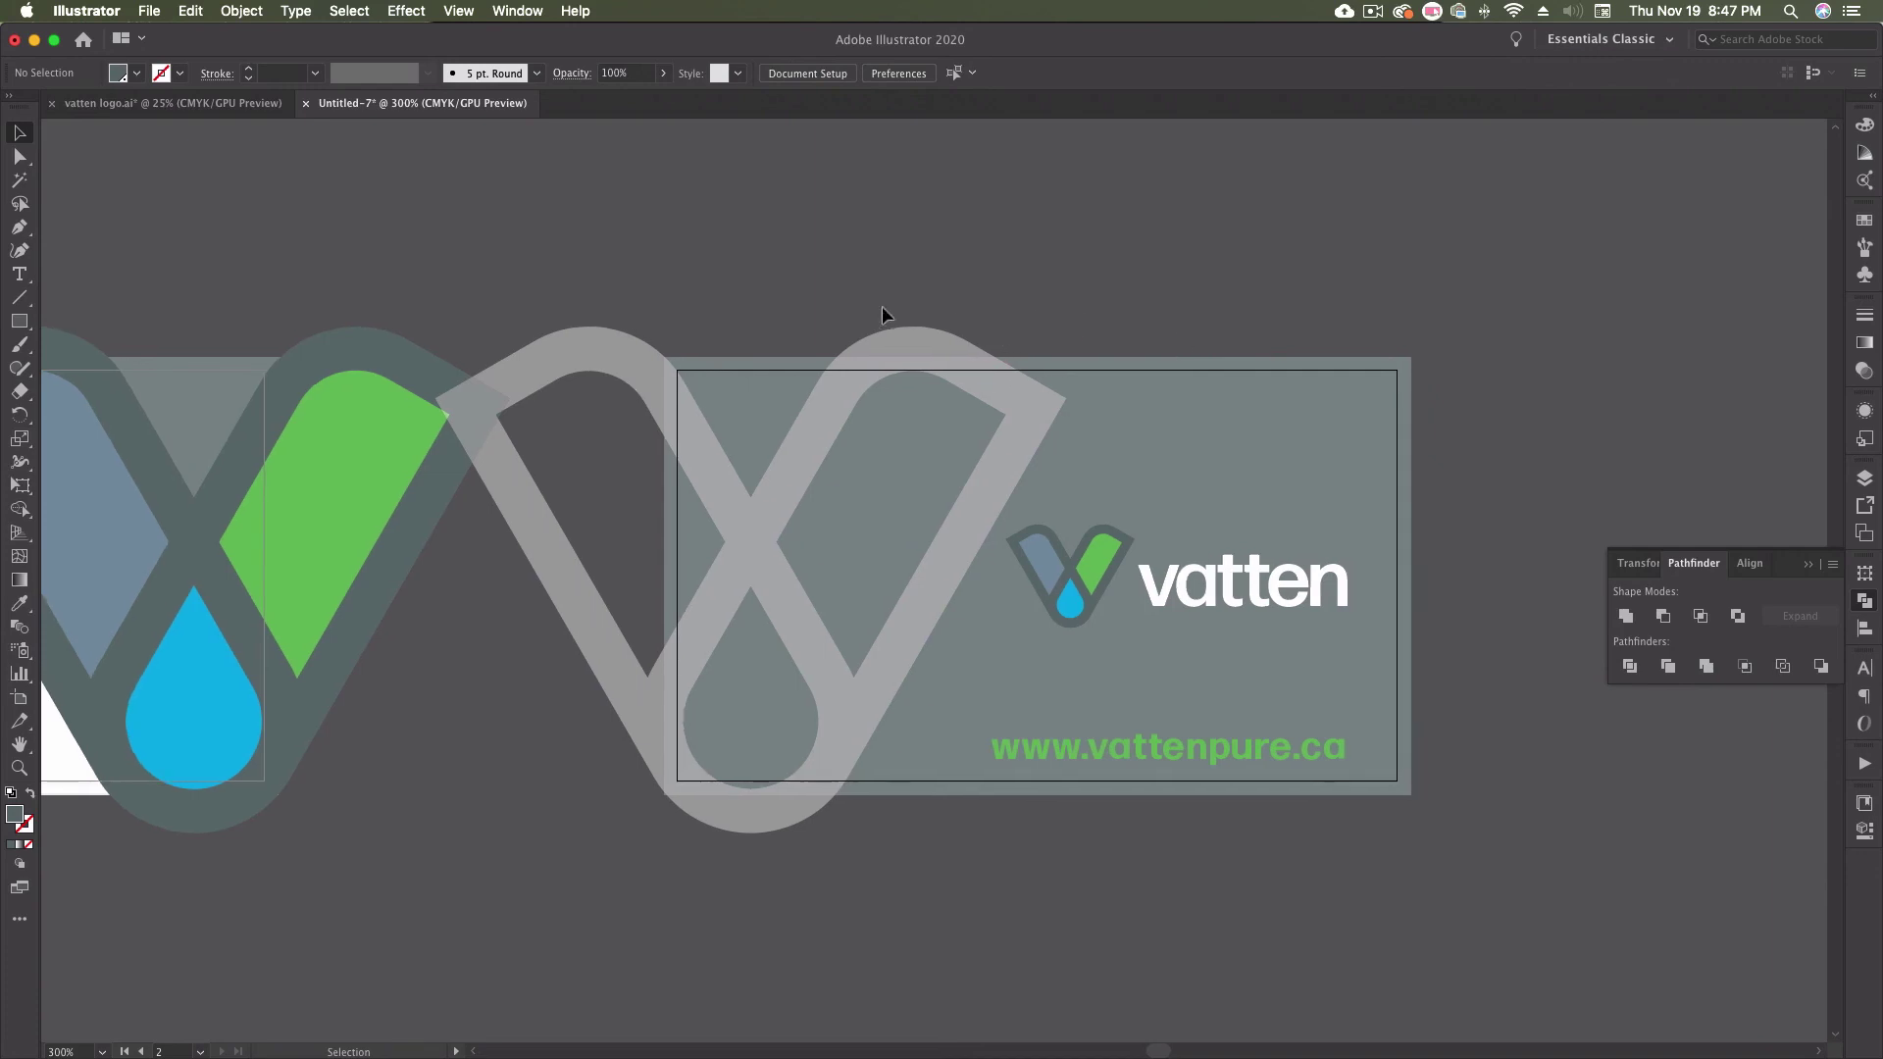
drag(1480, 855, 996, 529)
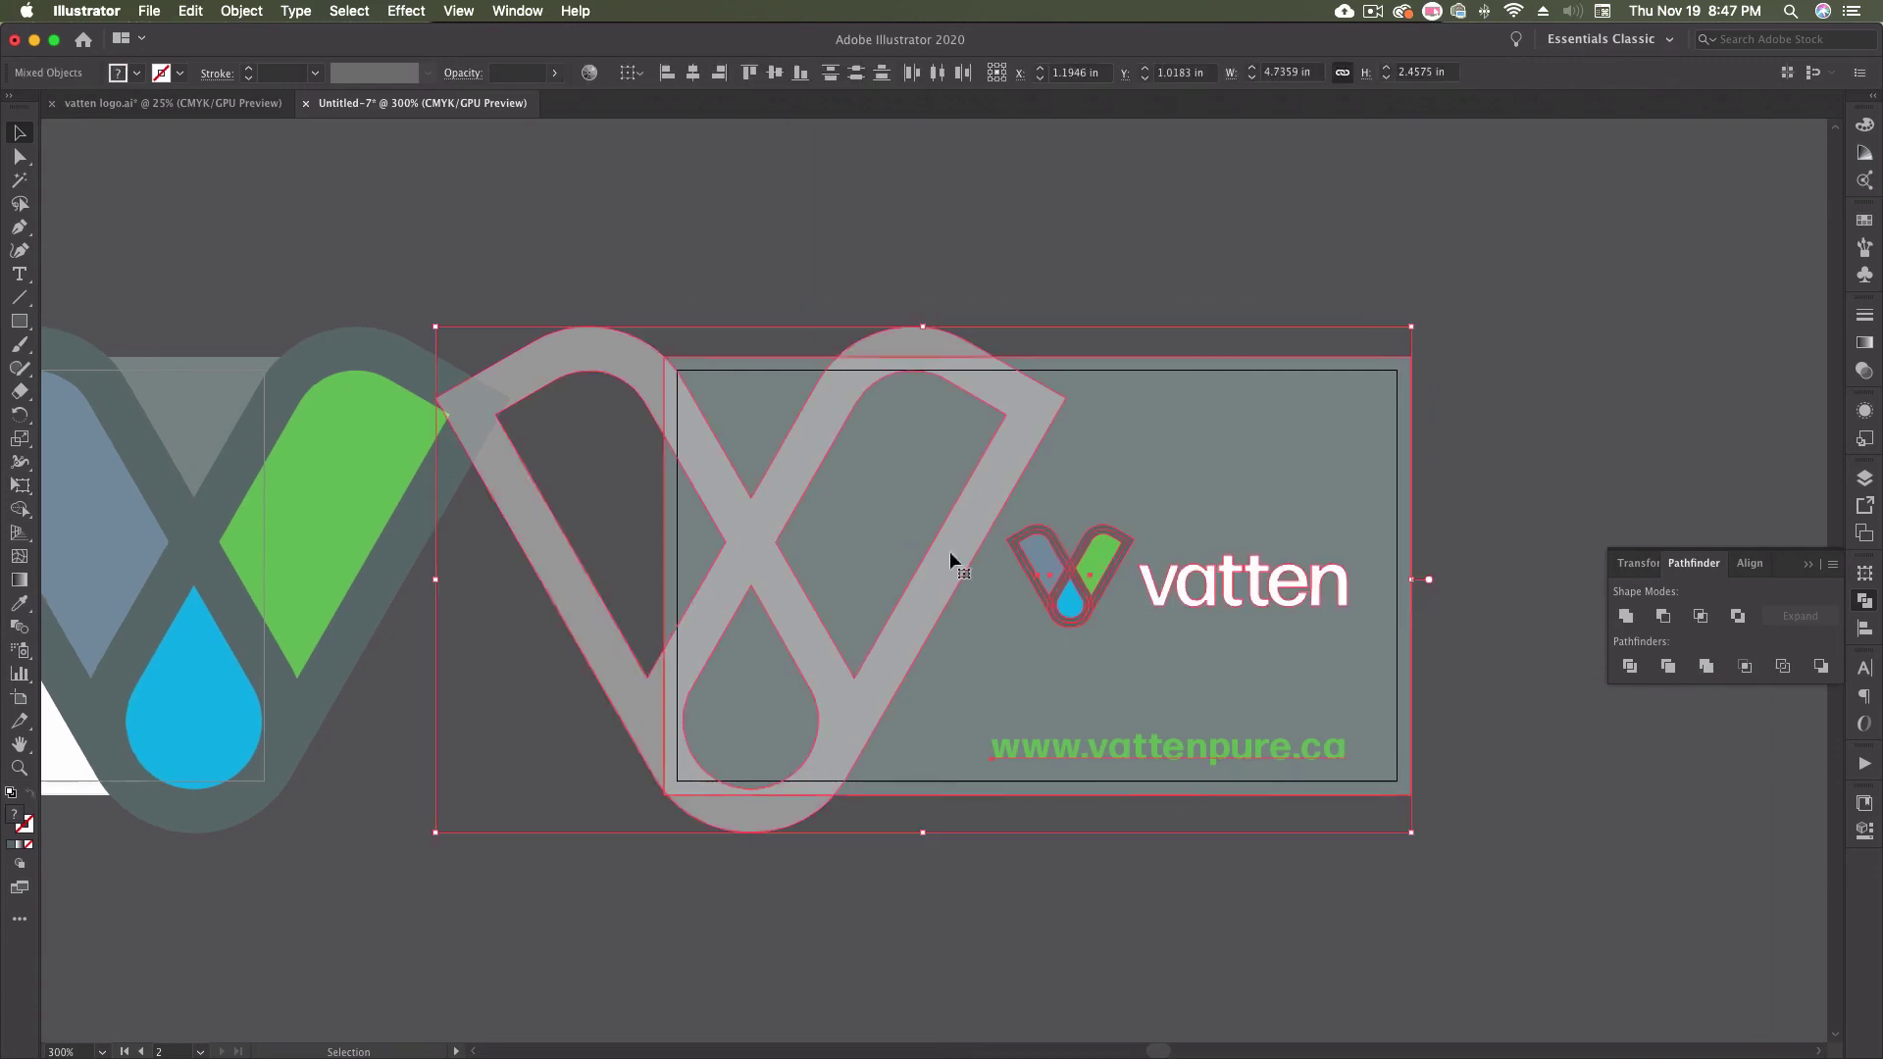
key(a)
key(v)
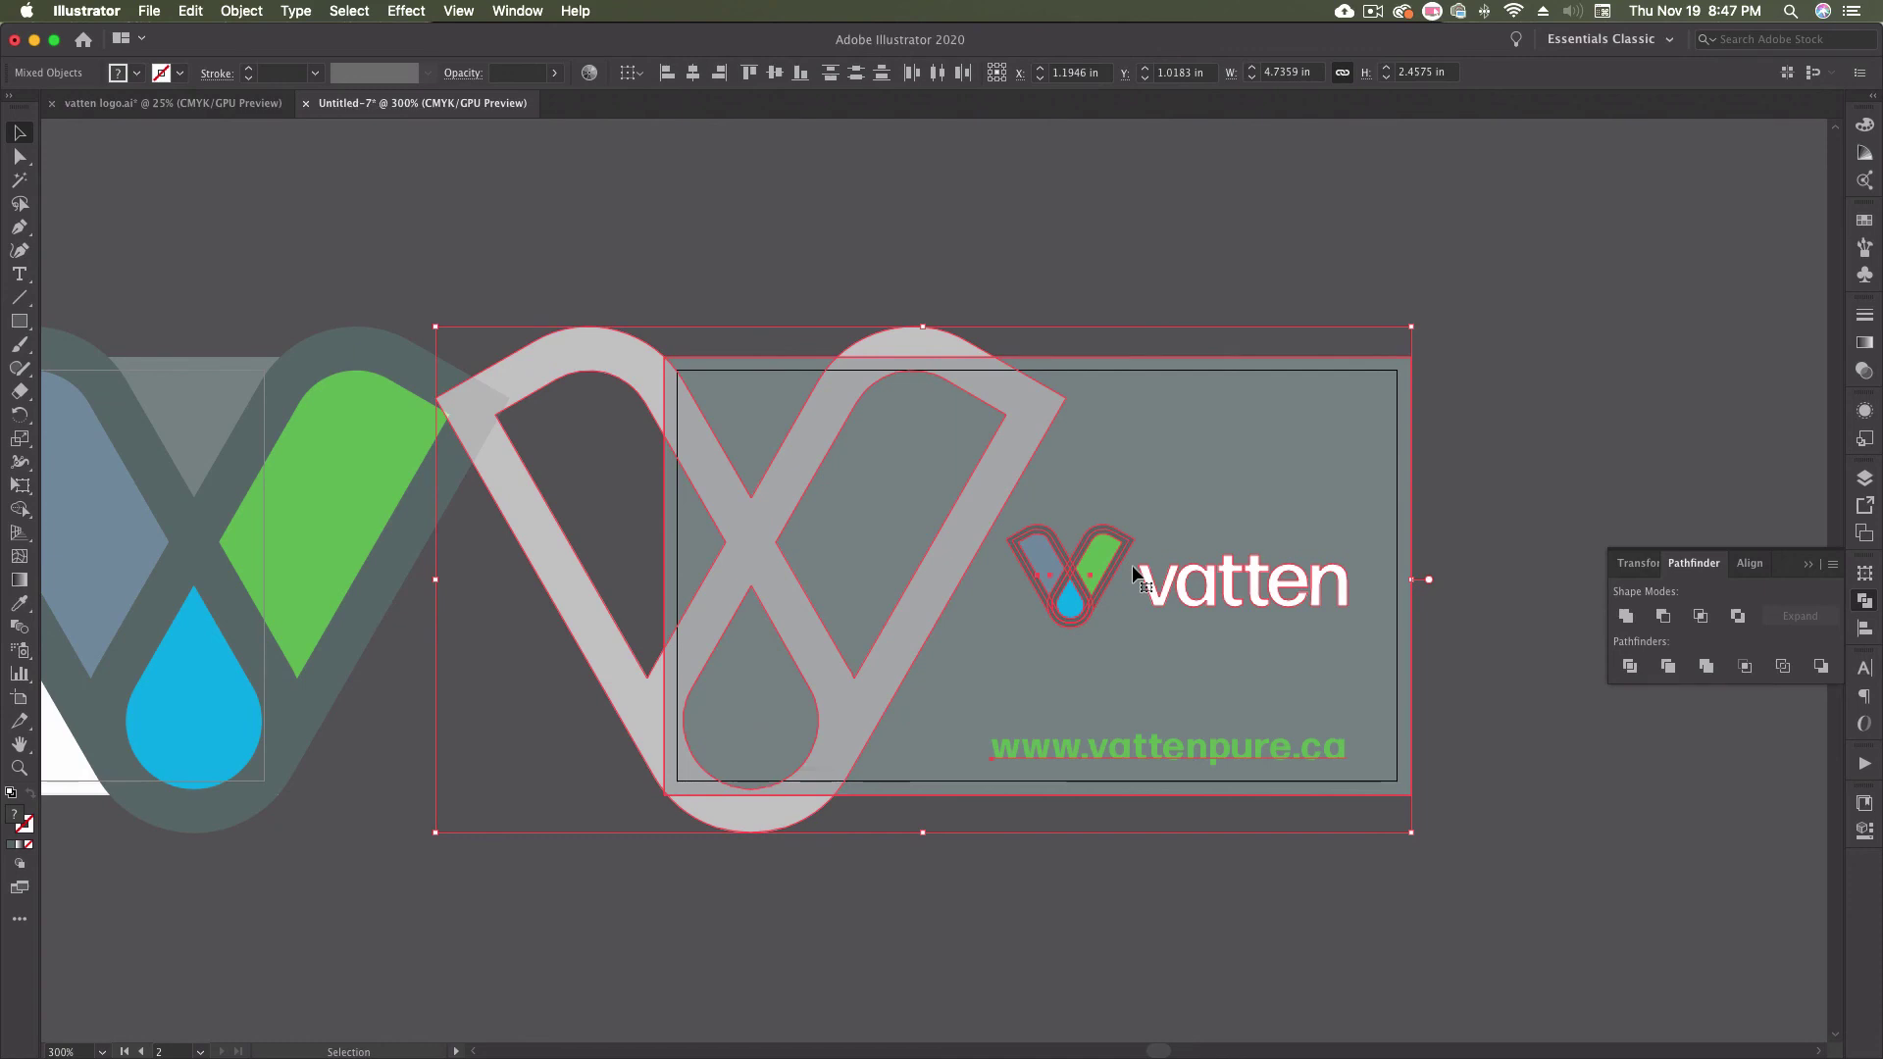
mouse_move(1153, 598)
mouse_down()
mouse_move(1510, 276)
mouse_move(1536, 191)
mouse_move(988, 861)
mouse_move(1235, 550)
mouse_move(1231, 588)
mouse_up()
click(1373, 810)
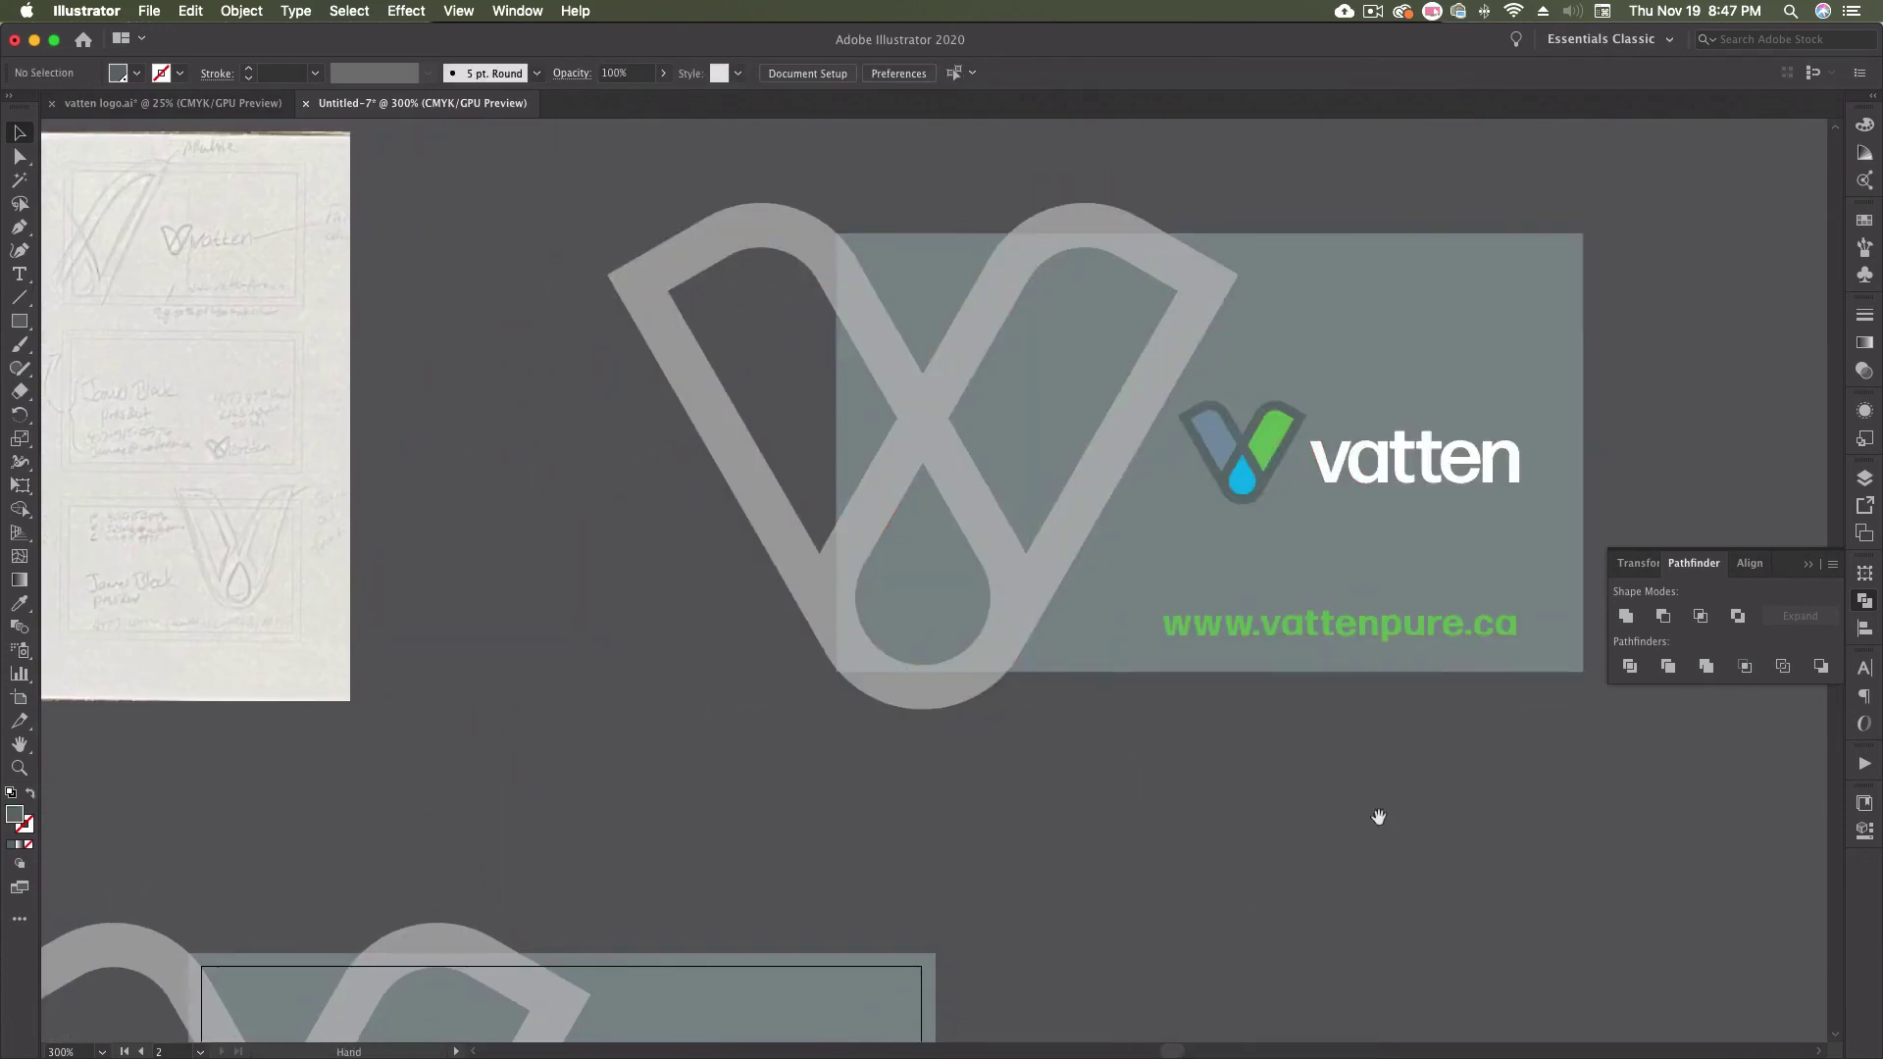
- Unite the shapes of the small vatten logo in the duplicated artwork into one solid dark grey silhouette
drag(1373, 811, 1033, 828)
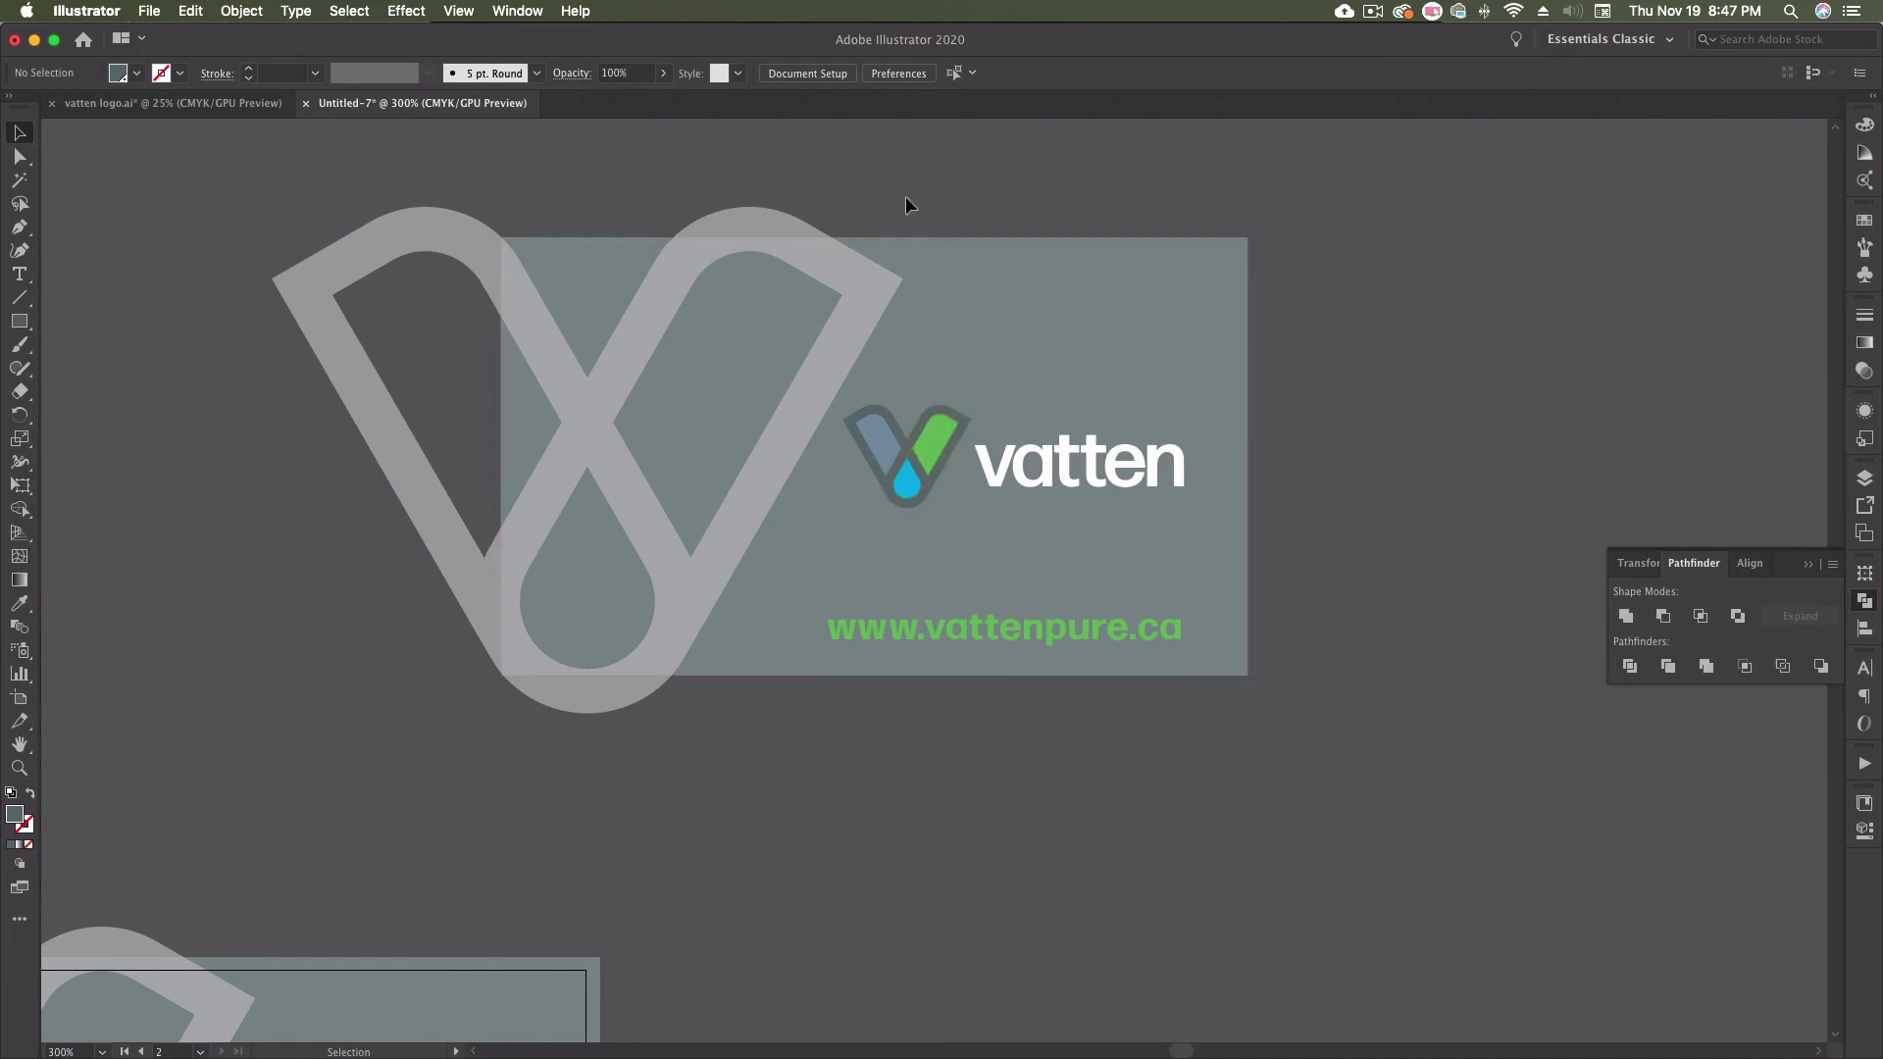
click(942, 420)
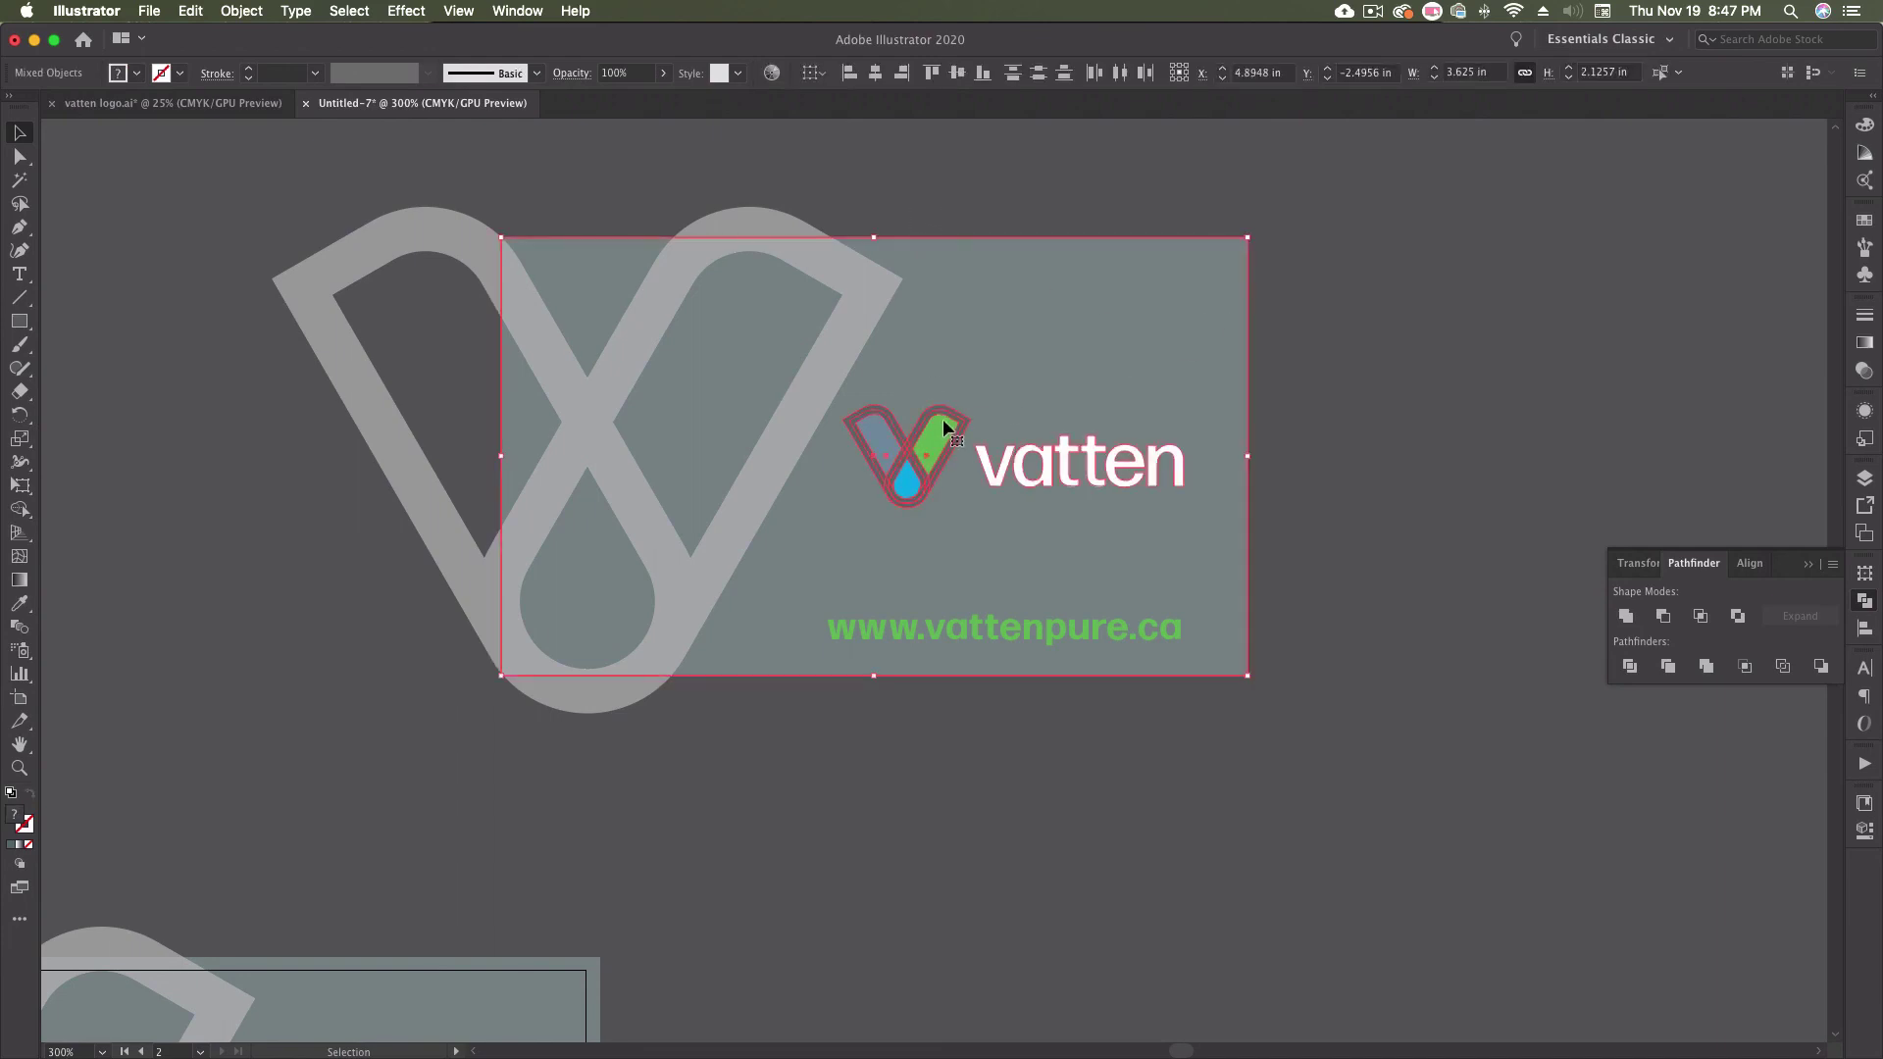
click(1626, 616)
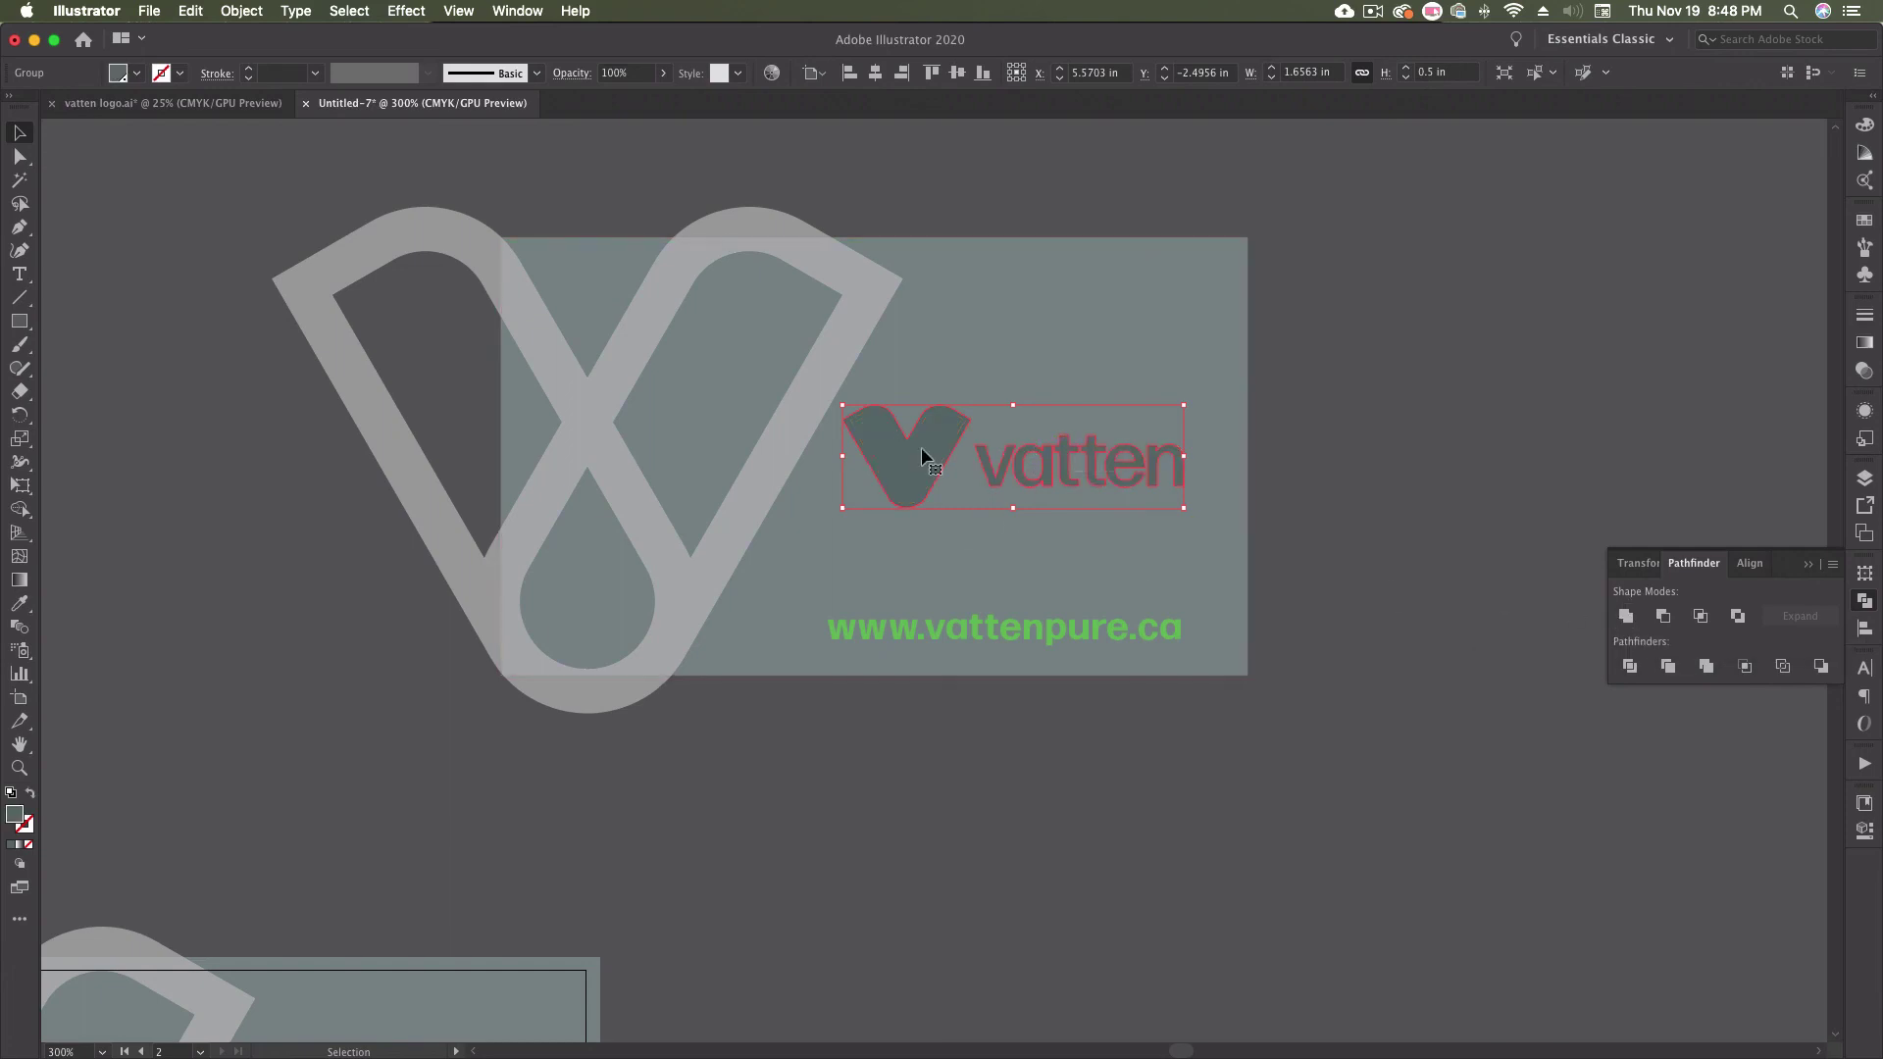
- Convert the duplicated green web address to outlines
click(1139, 632)
right_click(1053, 625)
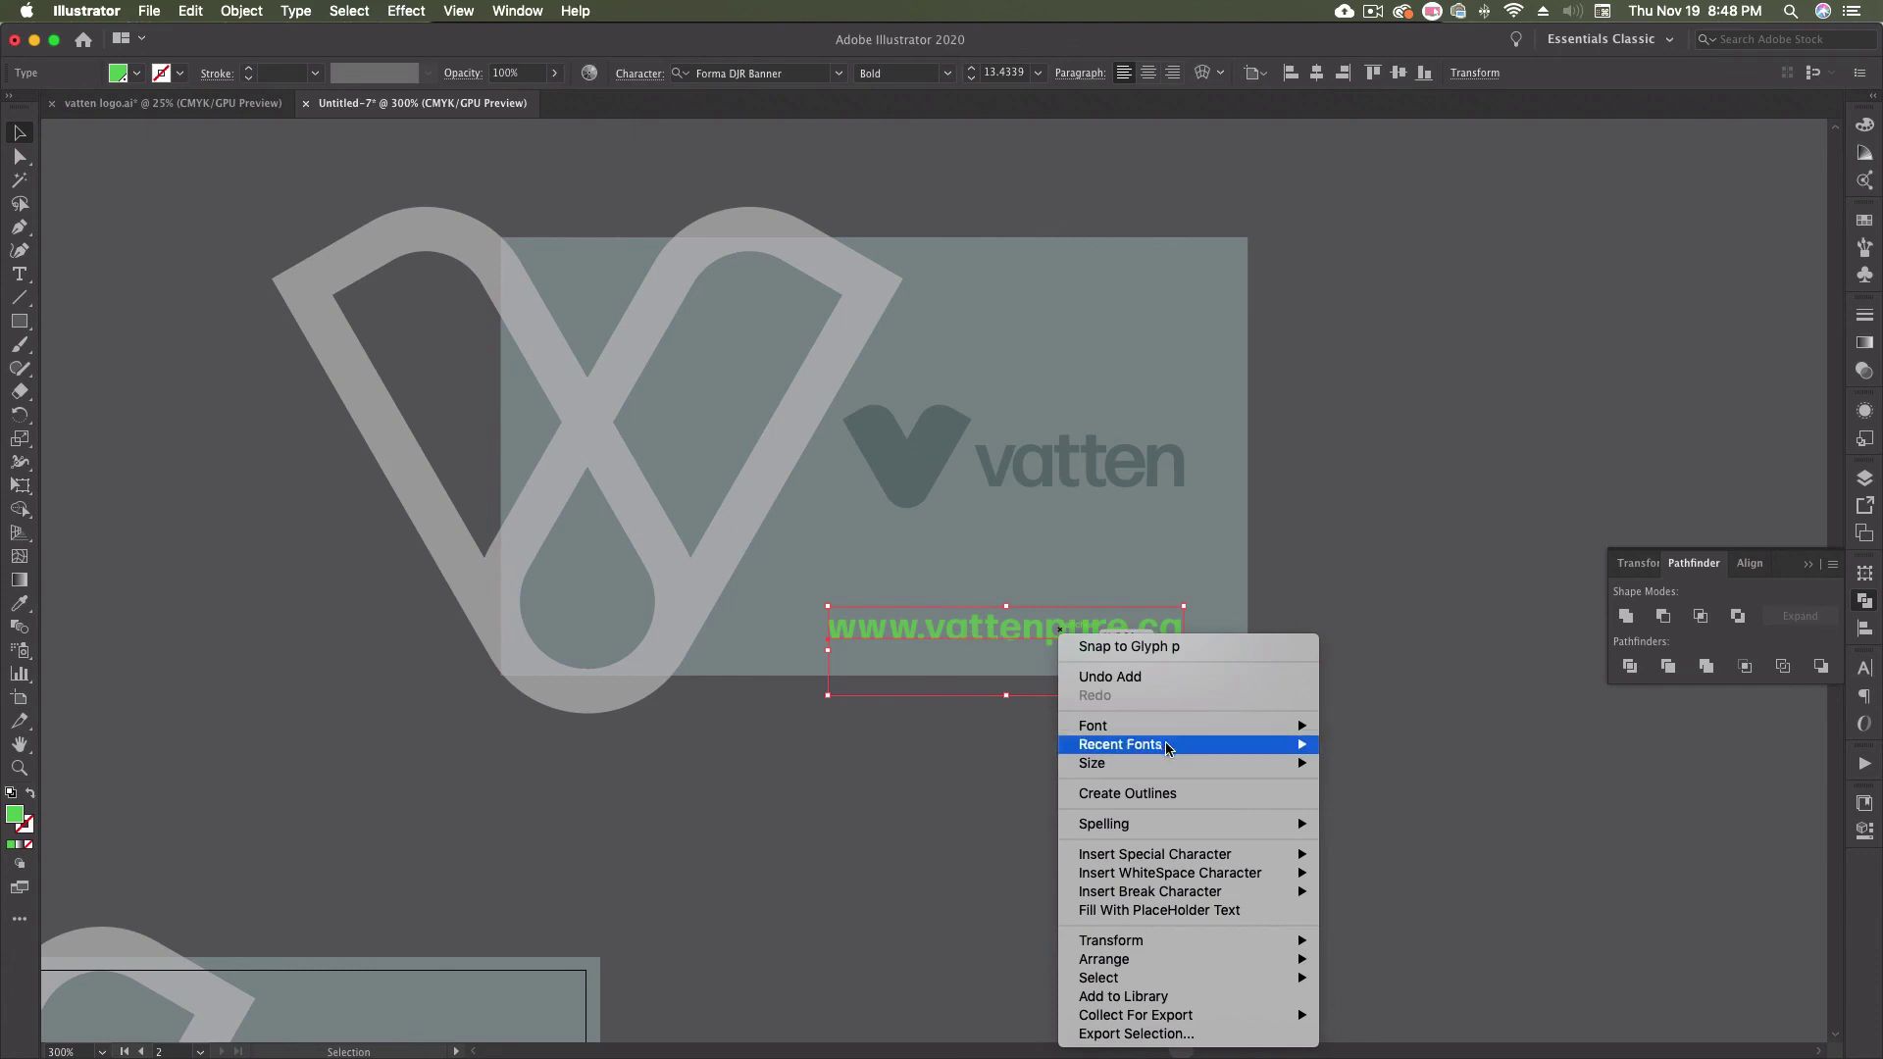
click(1178, 795)
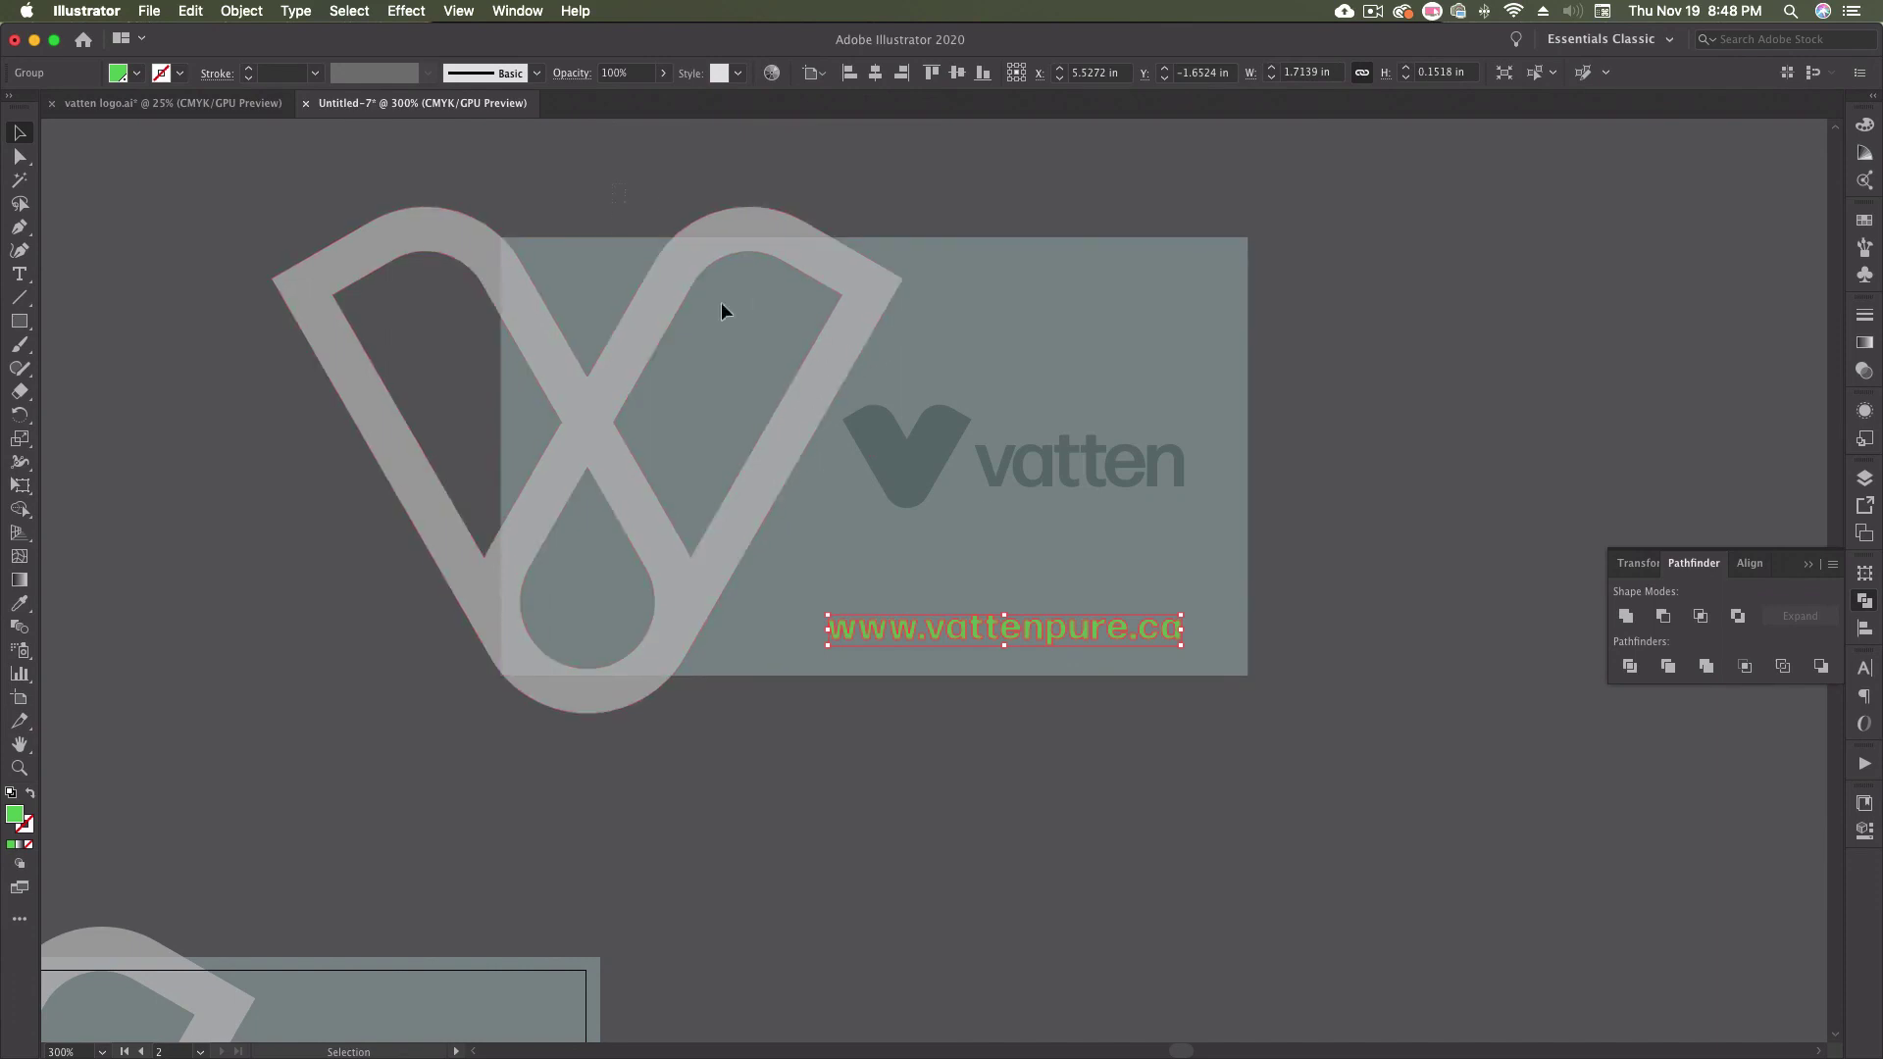
- Divide all the duplicated card artwork with Pathfinder and ungroup the resulting pieces
key(super+a)
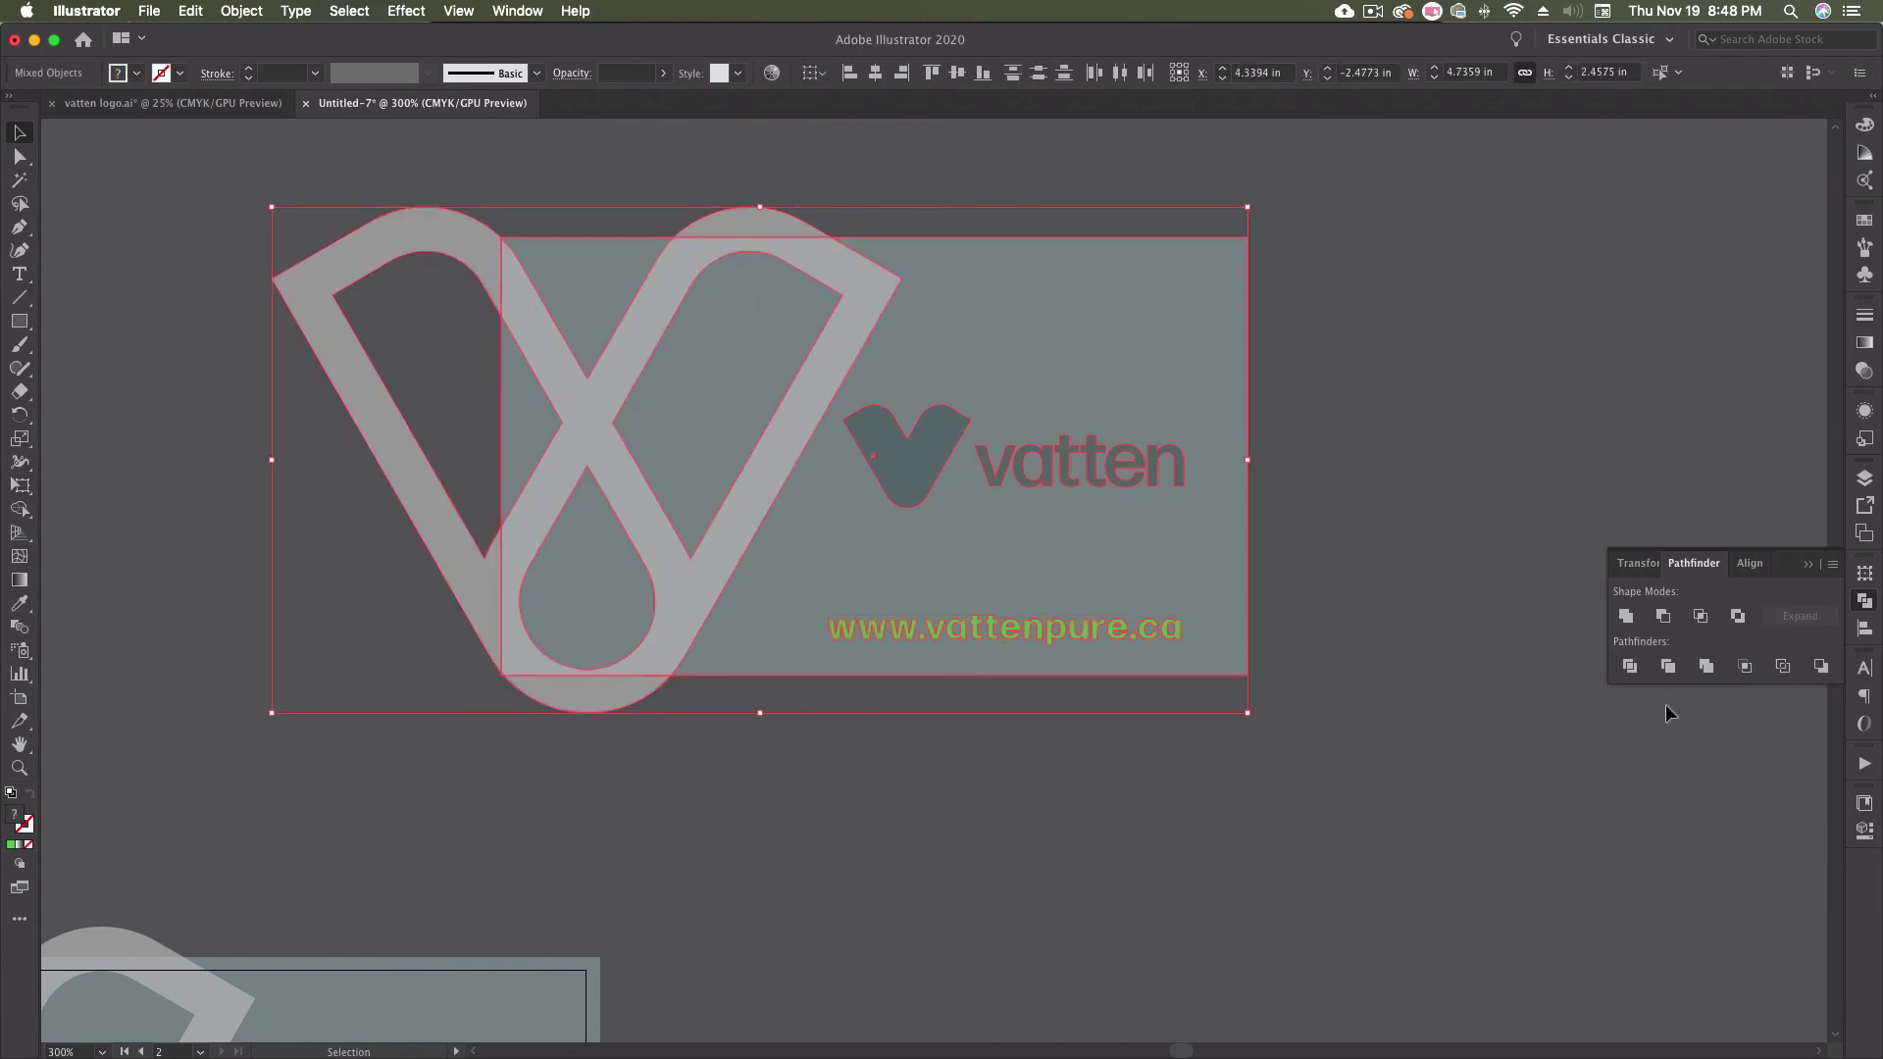
click(1630, 668)
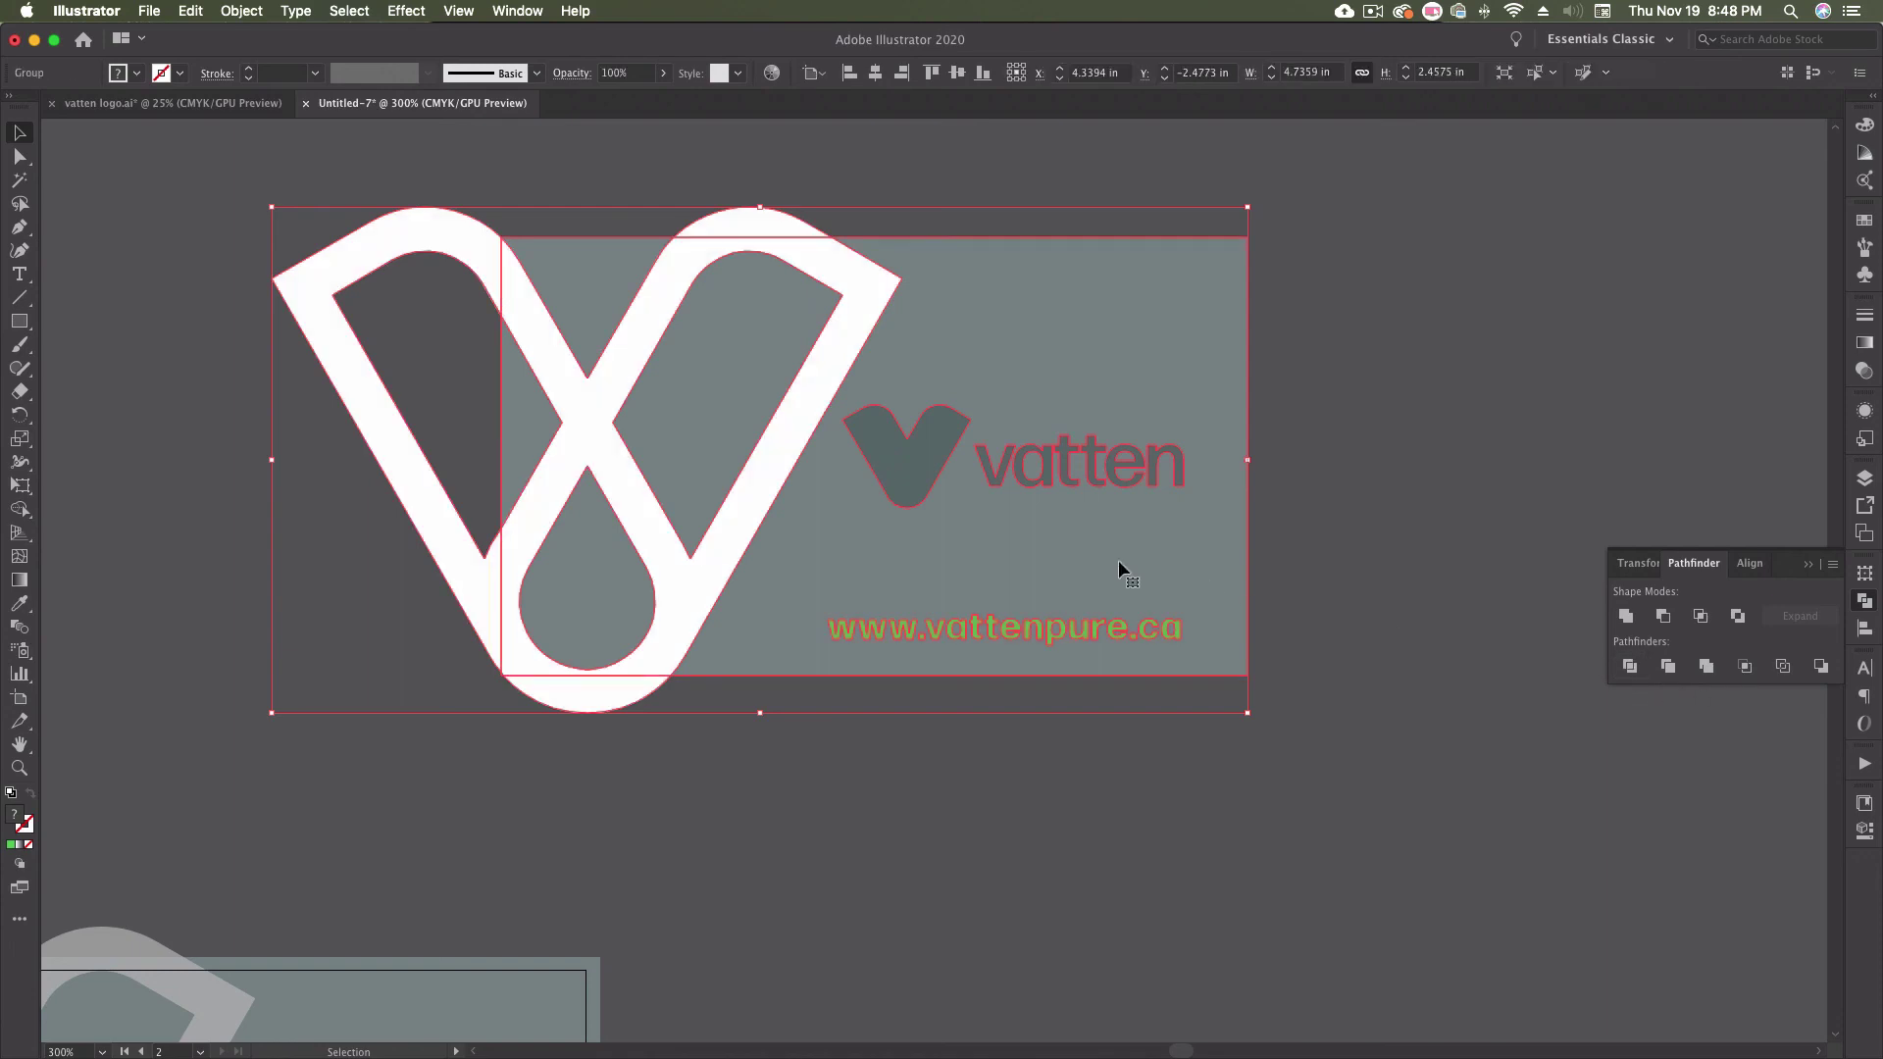
right_click(1070, 531)
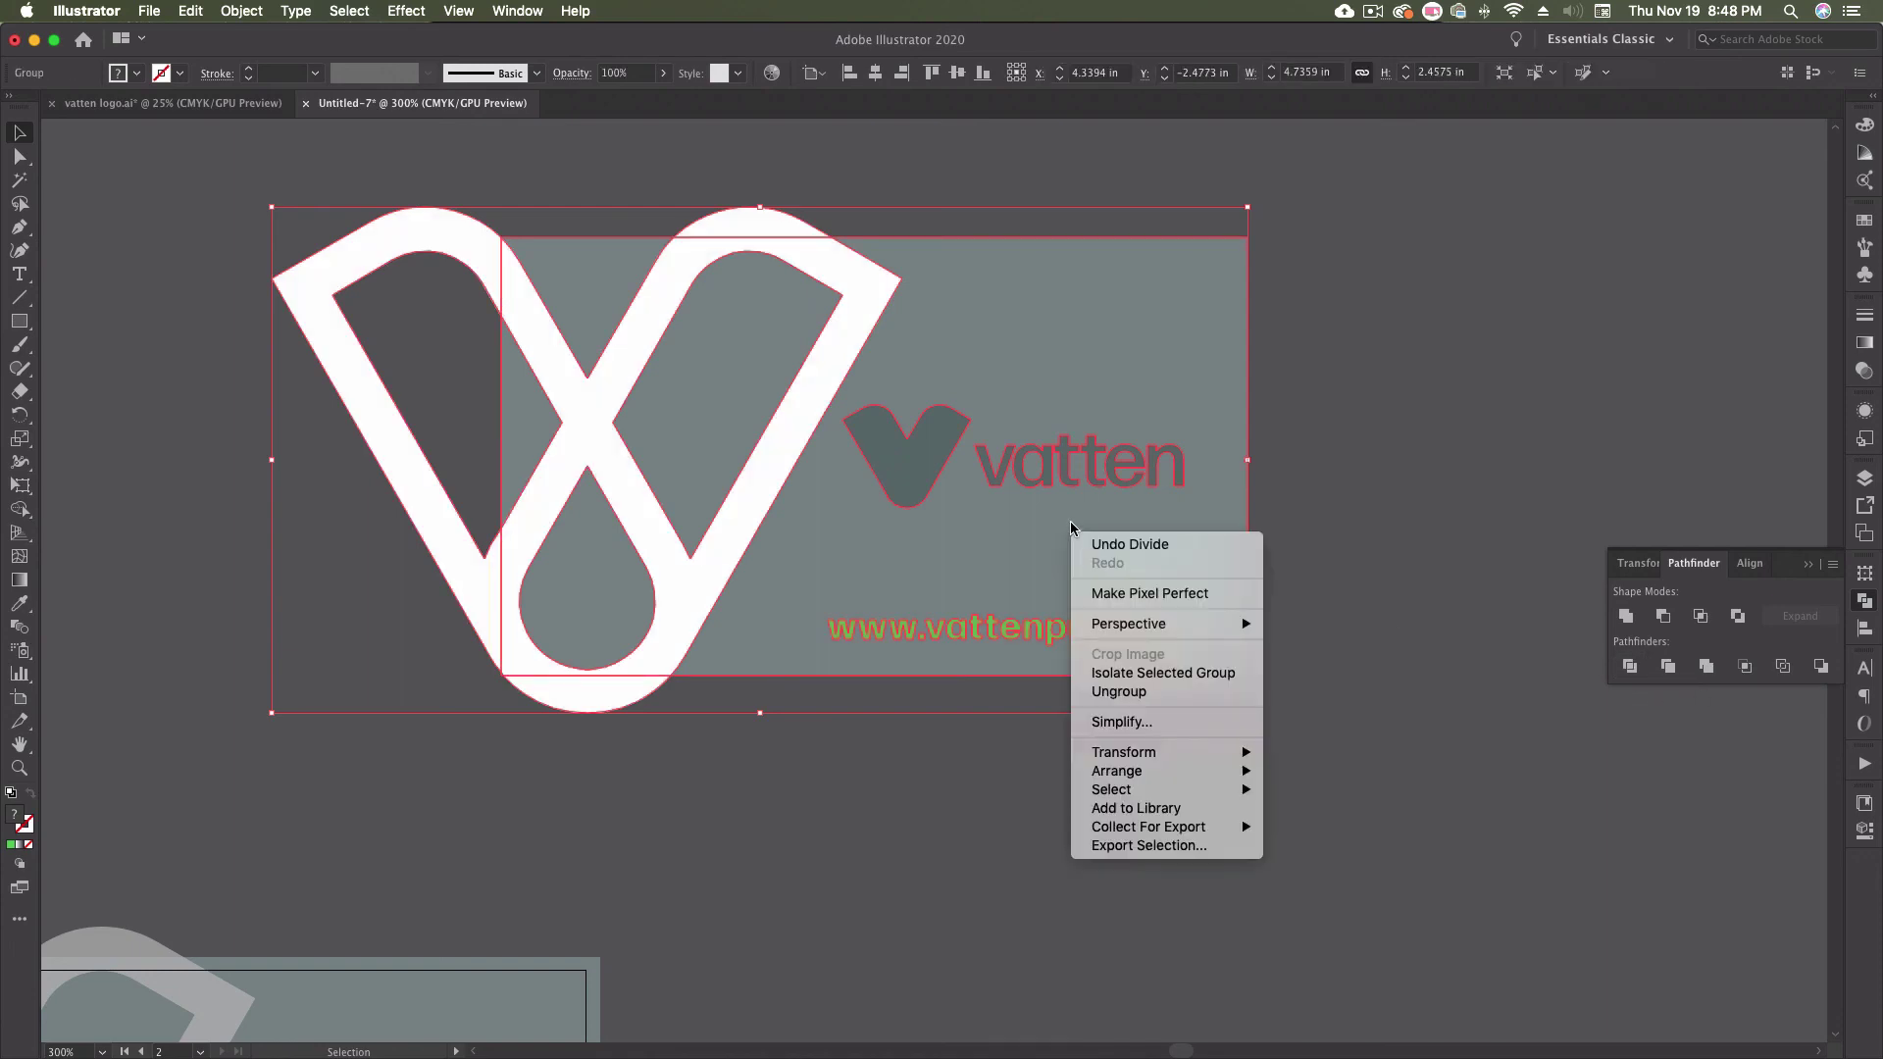
click(1146, 690)
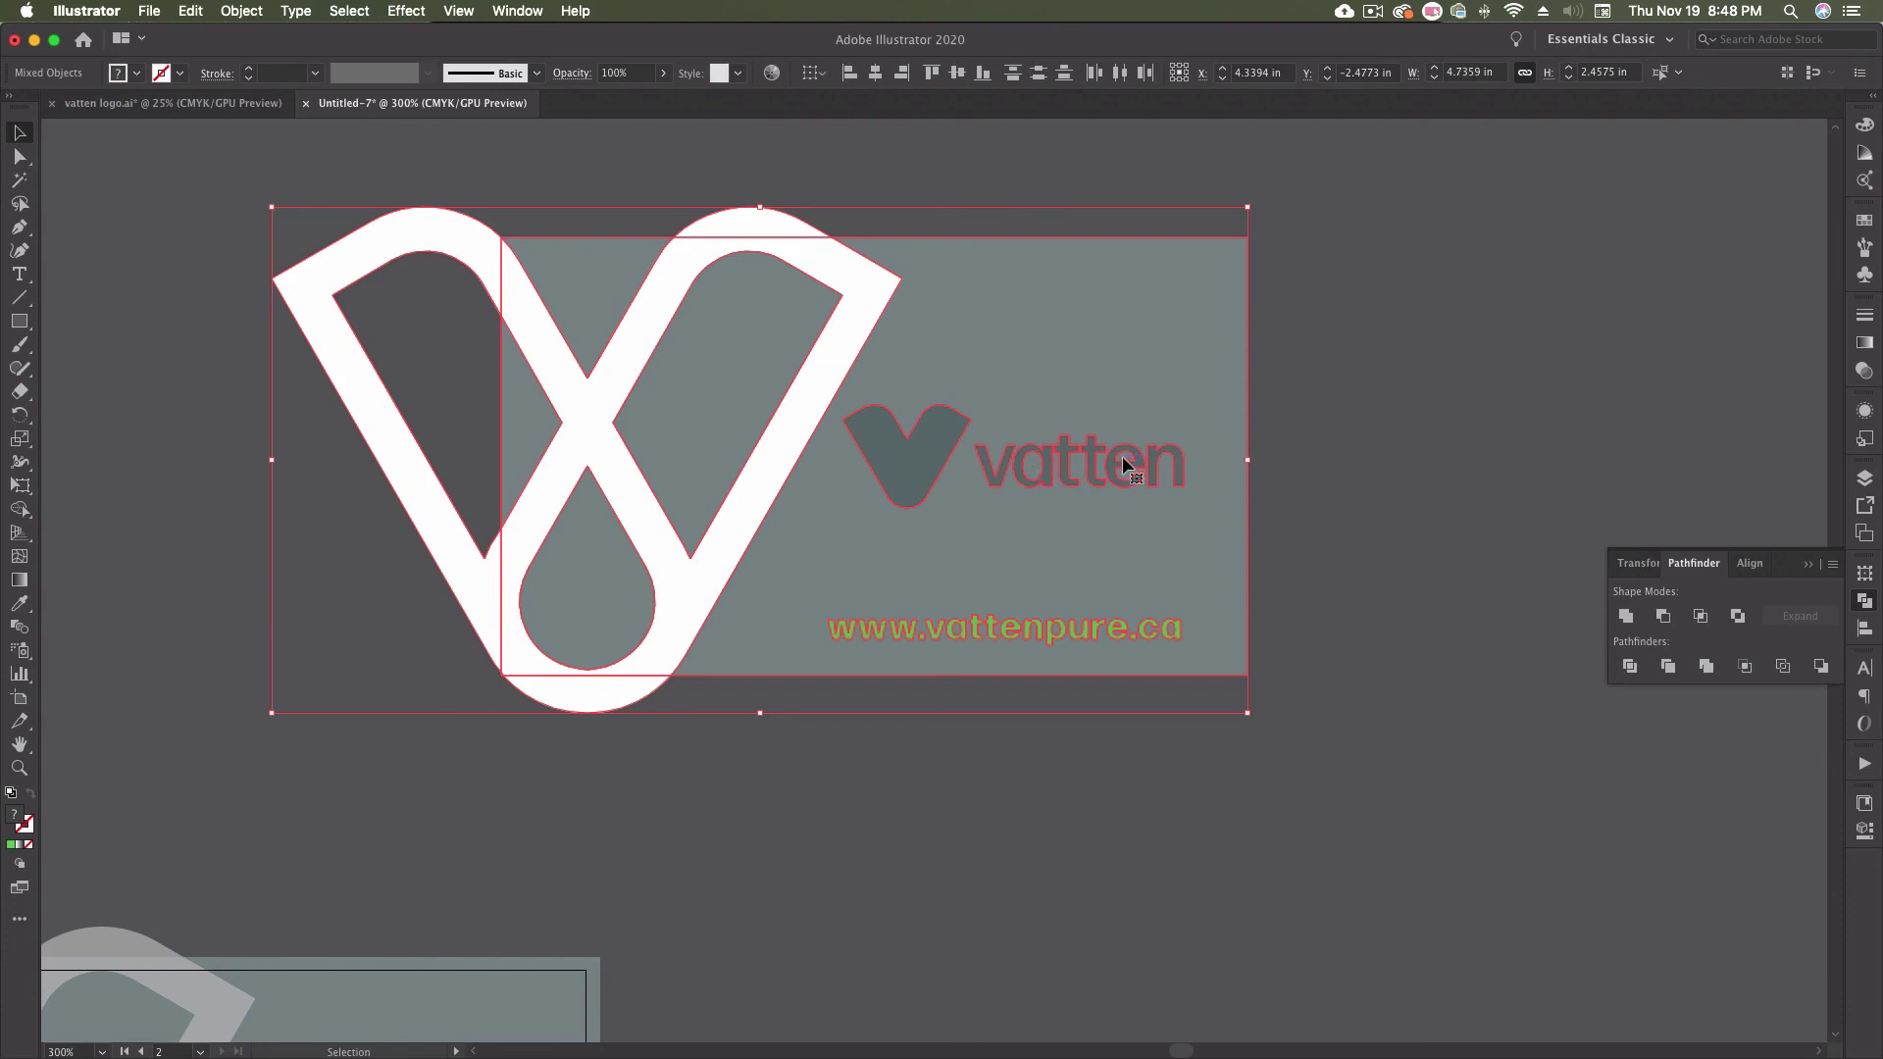
- Delete the divided large V, logo, web address and leftover pieces, keeping the grey background area beside the V with its cutouts
key(super+equal)
key(super+equal)
key(super+equal)
key(space)
drag(1232, 492, 762, 419)
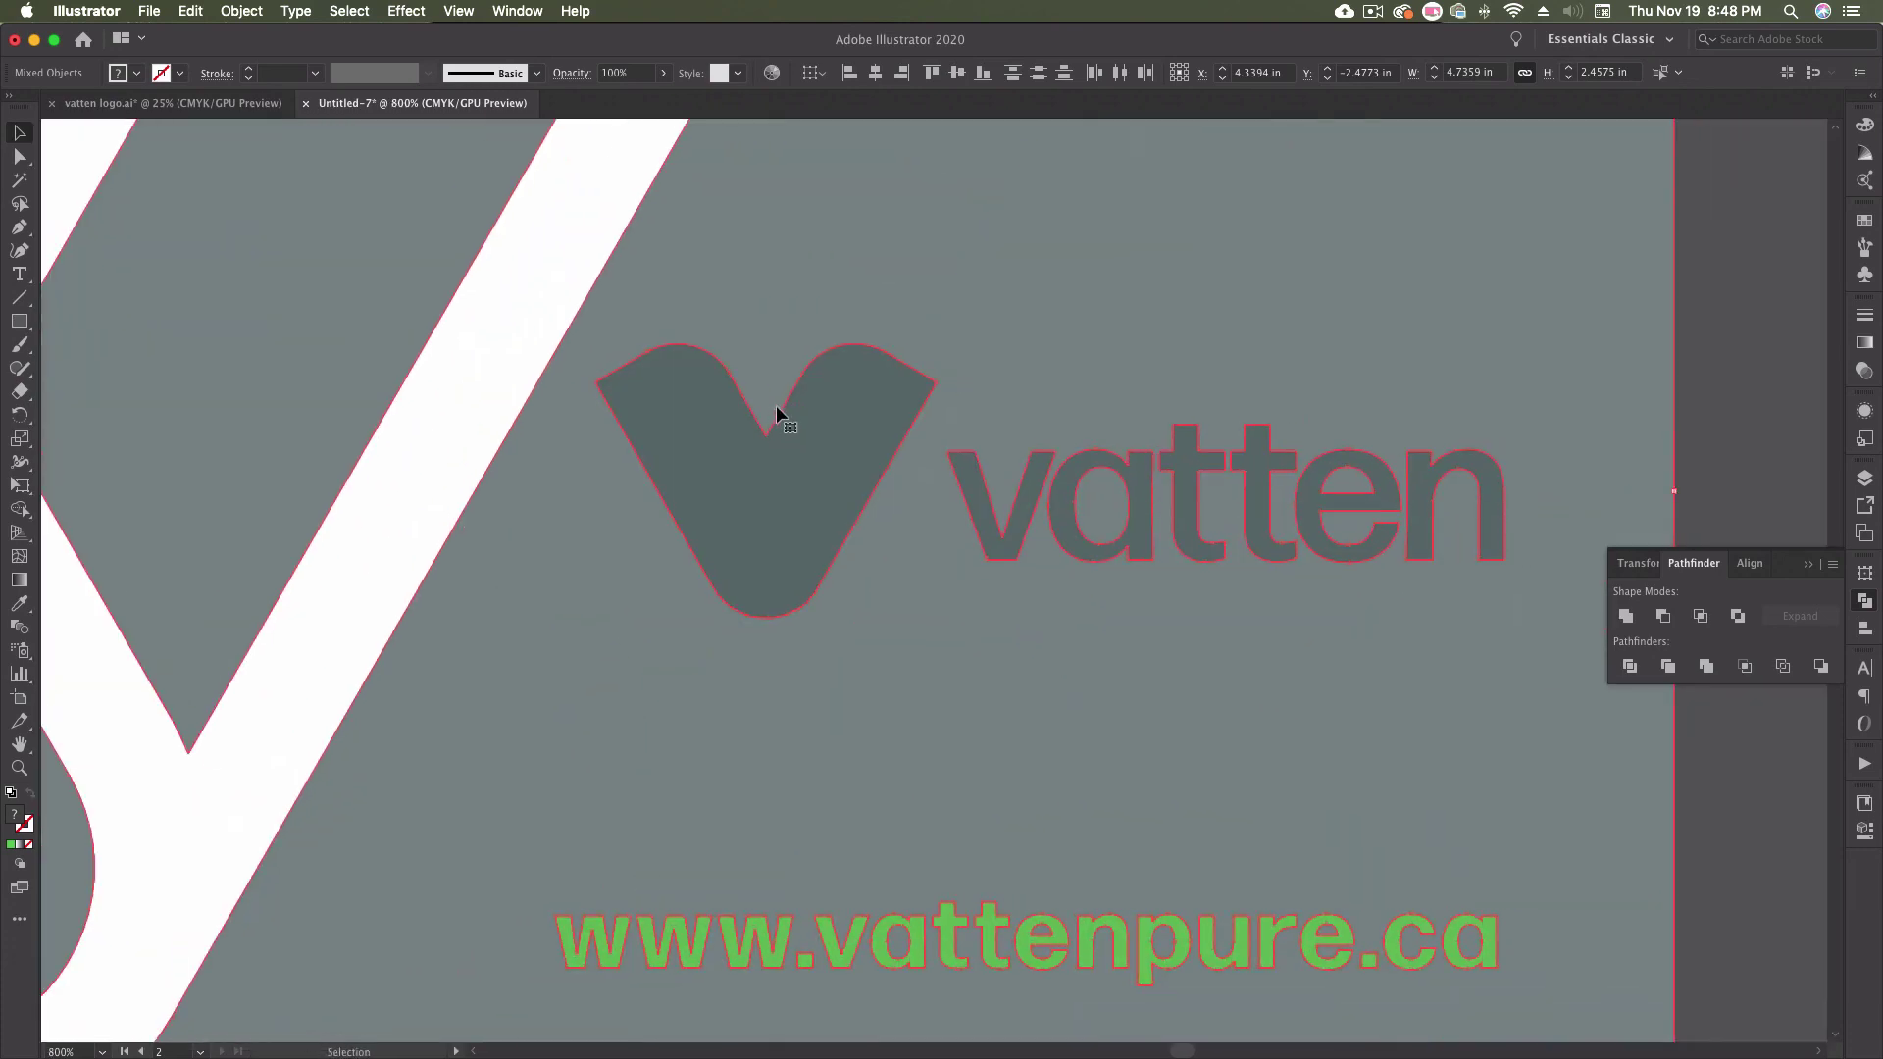
shift+click(1020, 327)
key(super+minus)
key(super+minus)
key(super+minus)
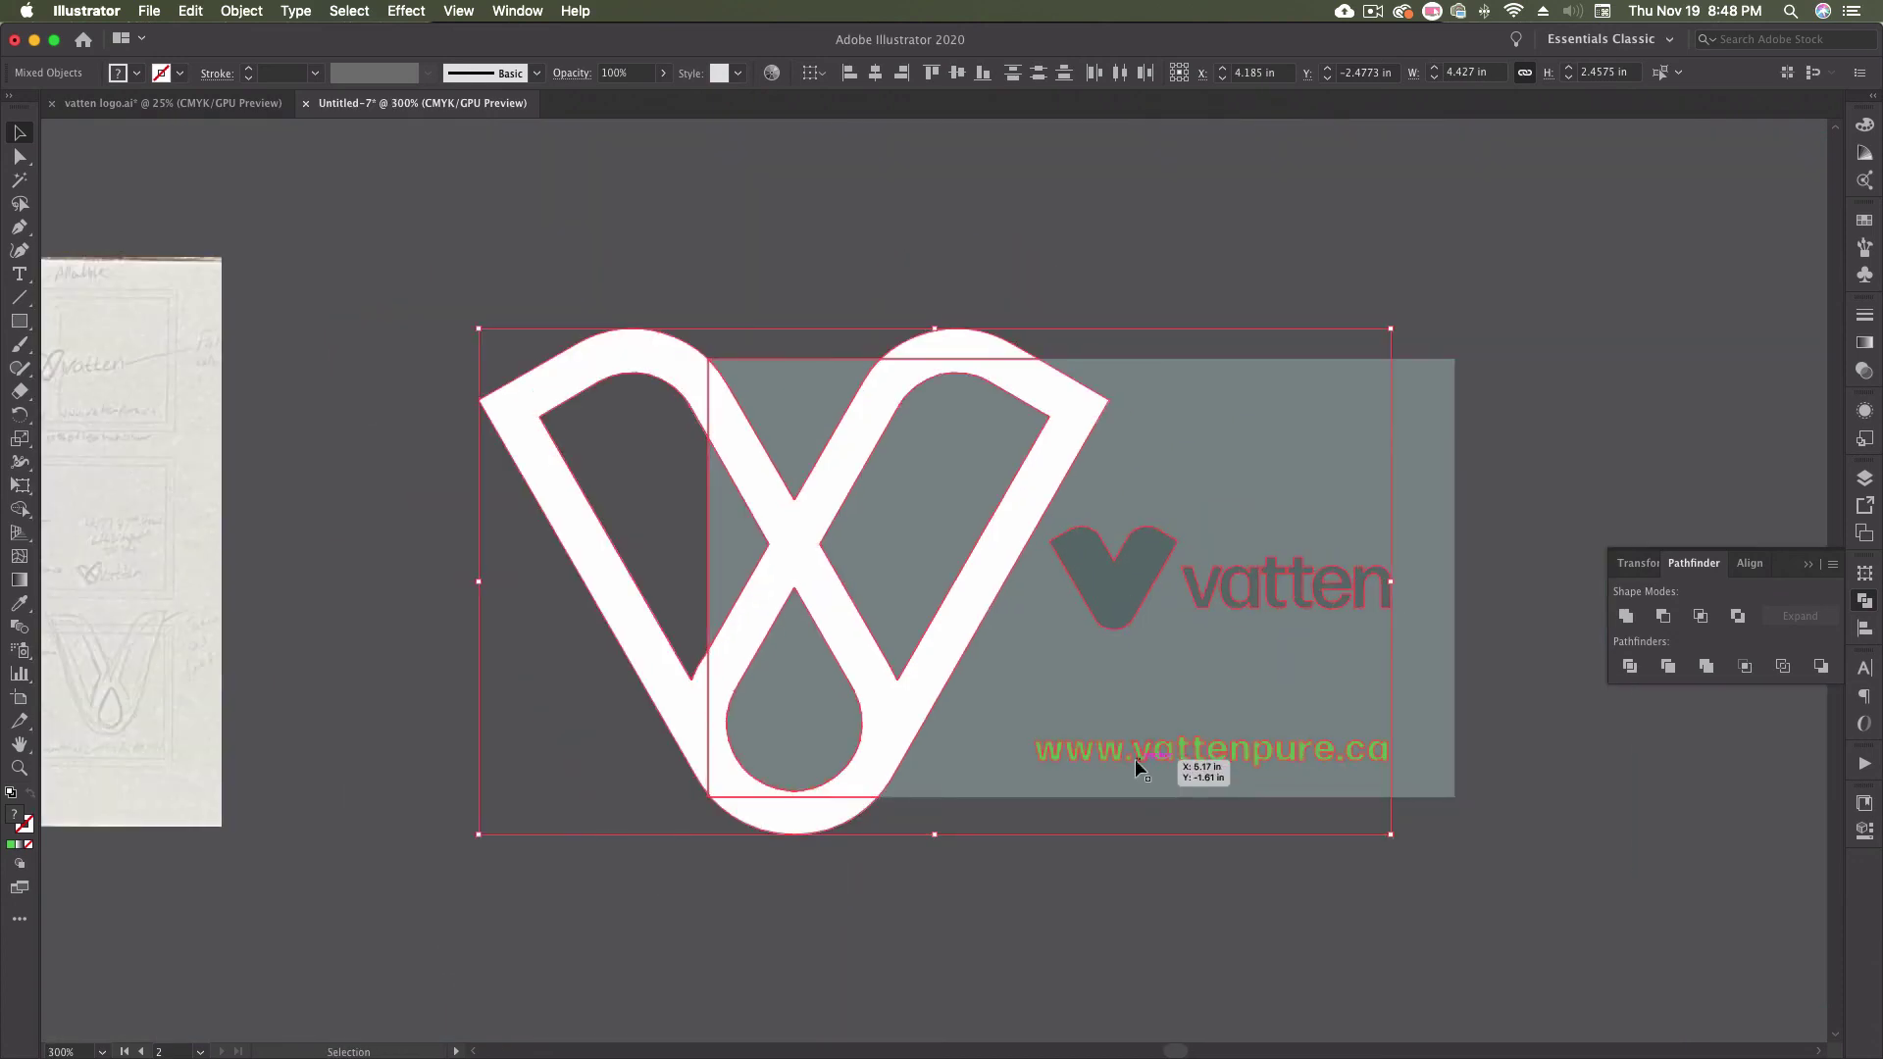
key(Delete)
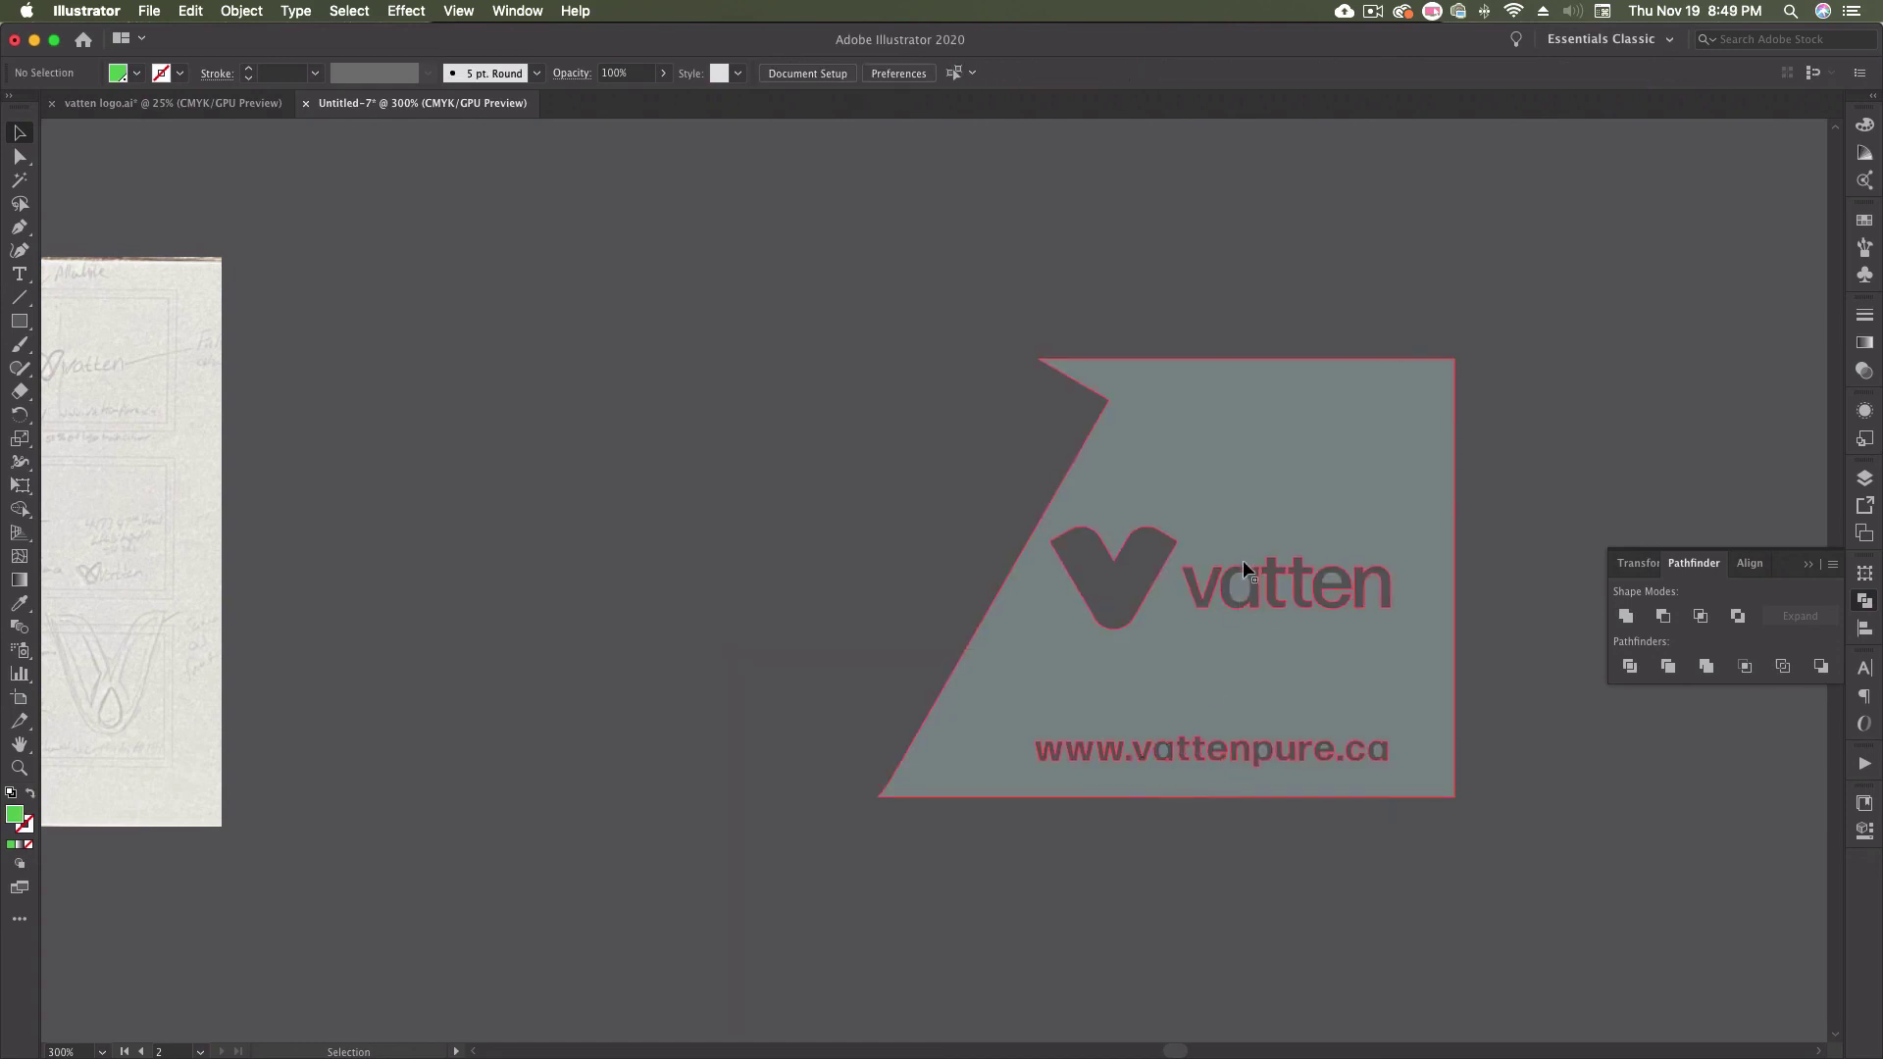
- Combine the remaining grey background piece and its letter counters into one compound path
click(1326, 569)
click(877, 334)
drag(1428, 797, 1488, 829)
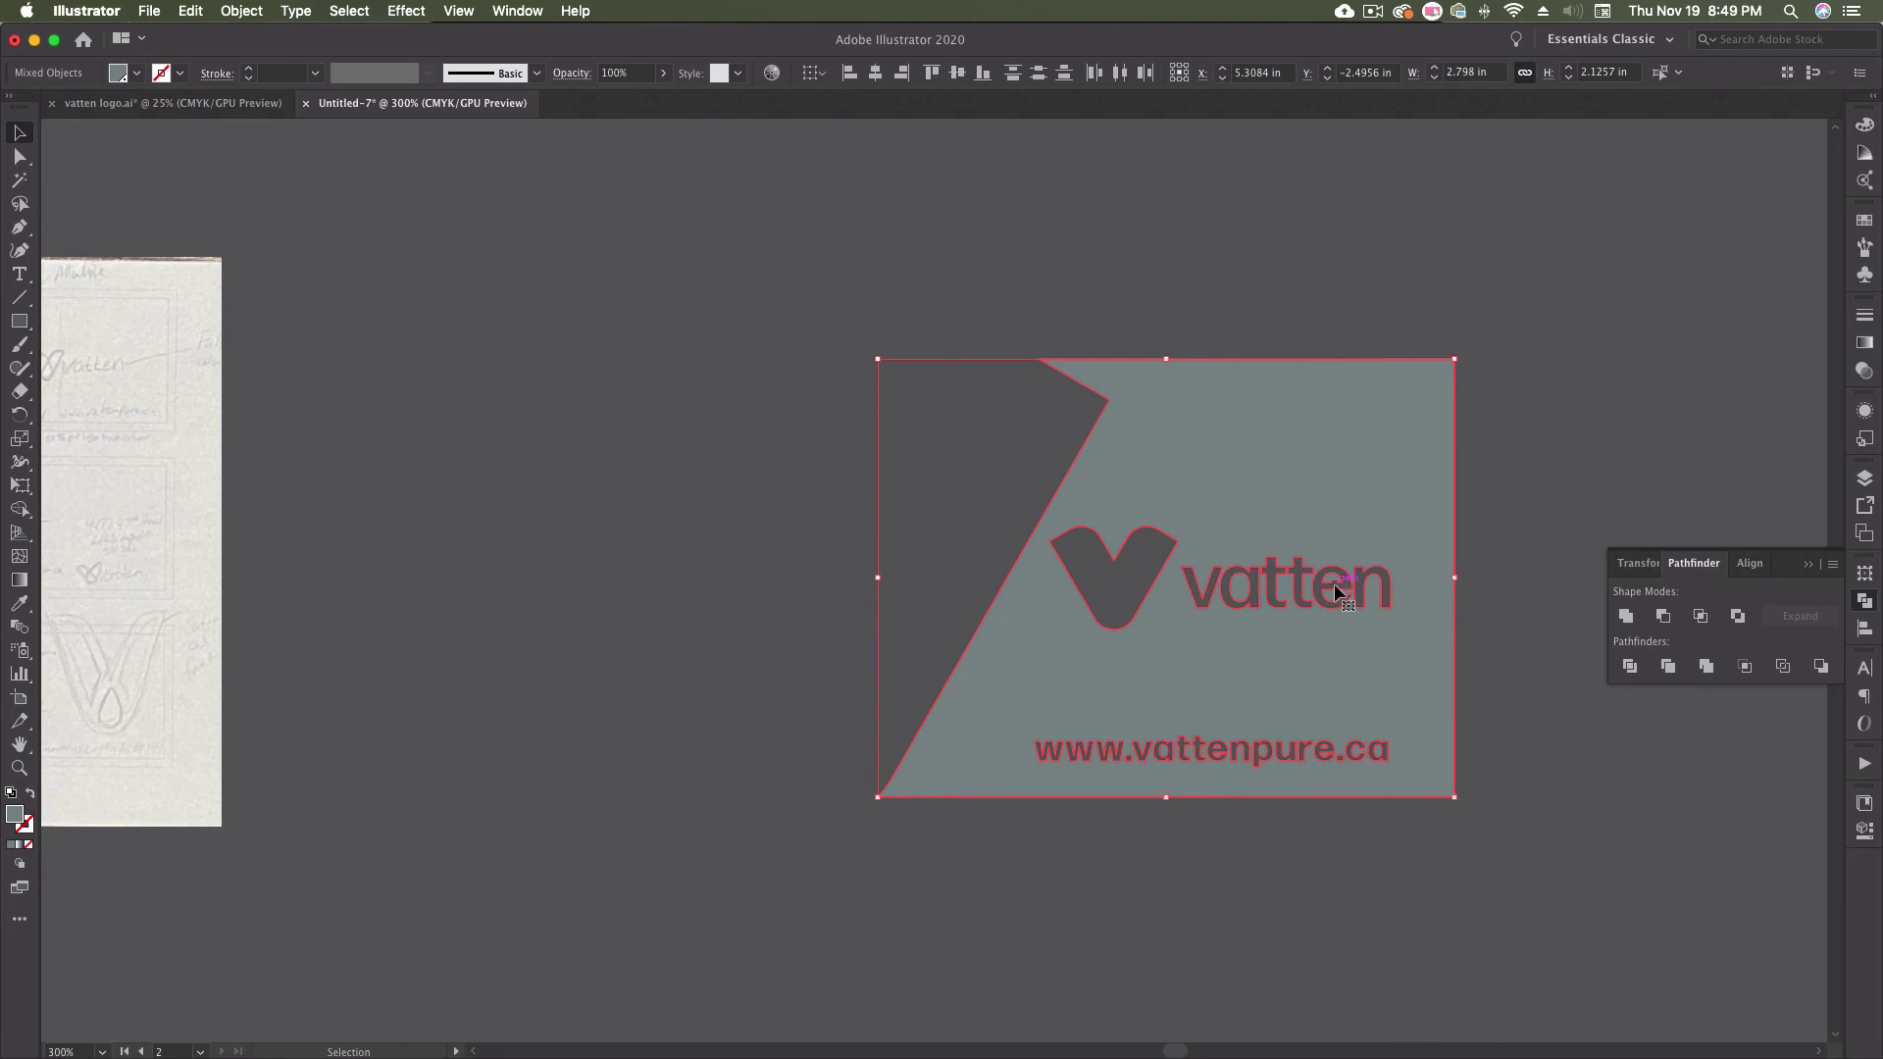
click(236, 12)
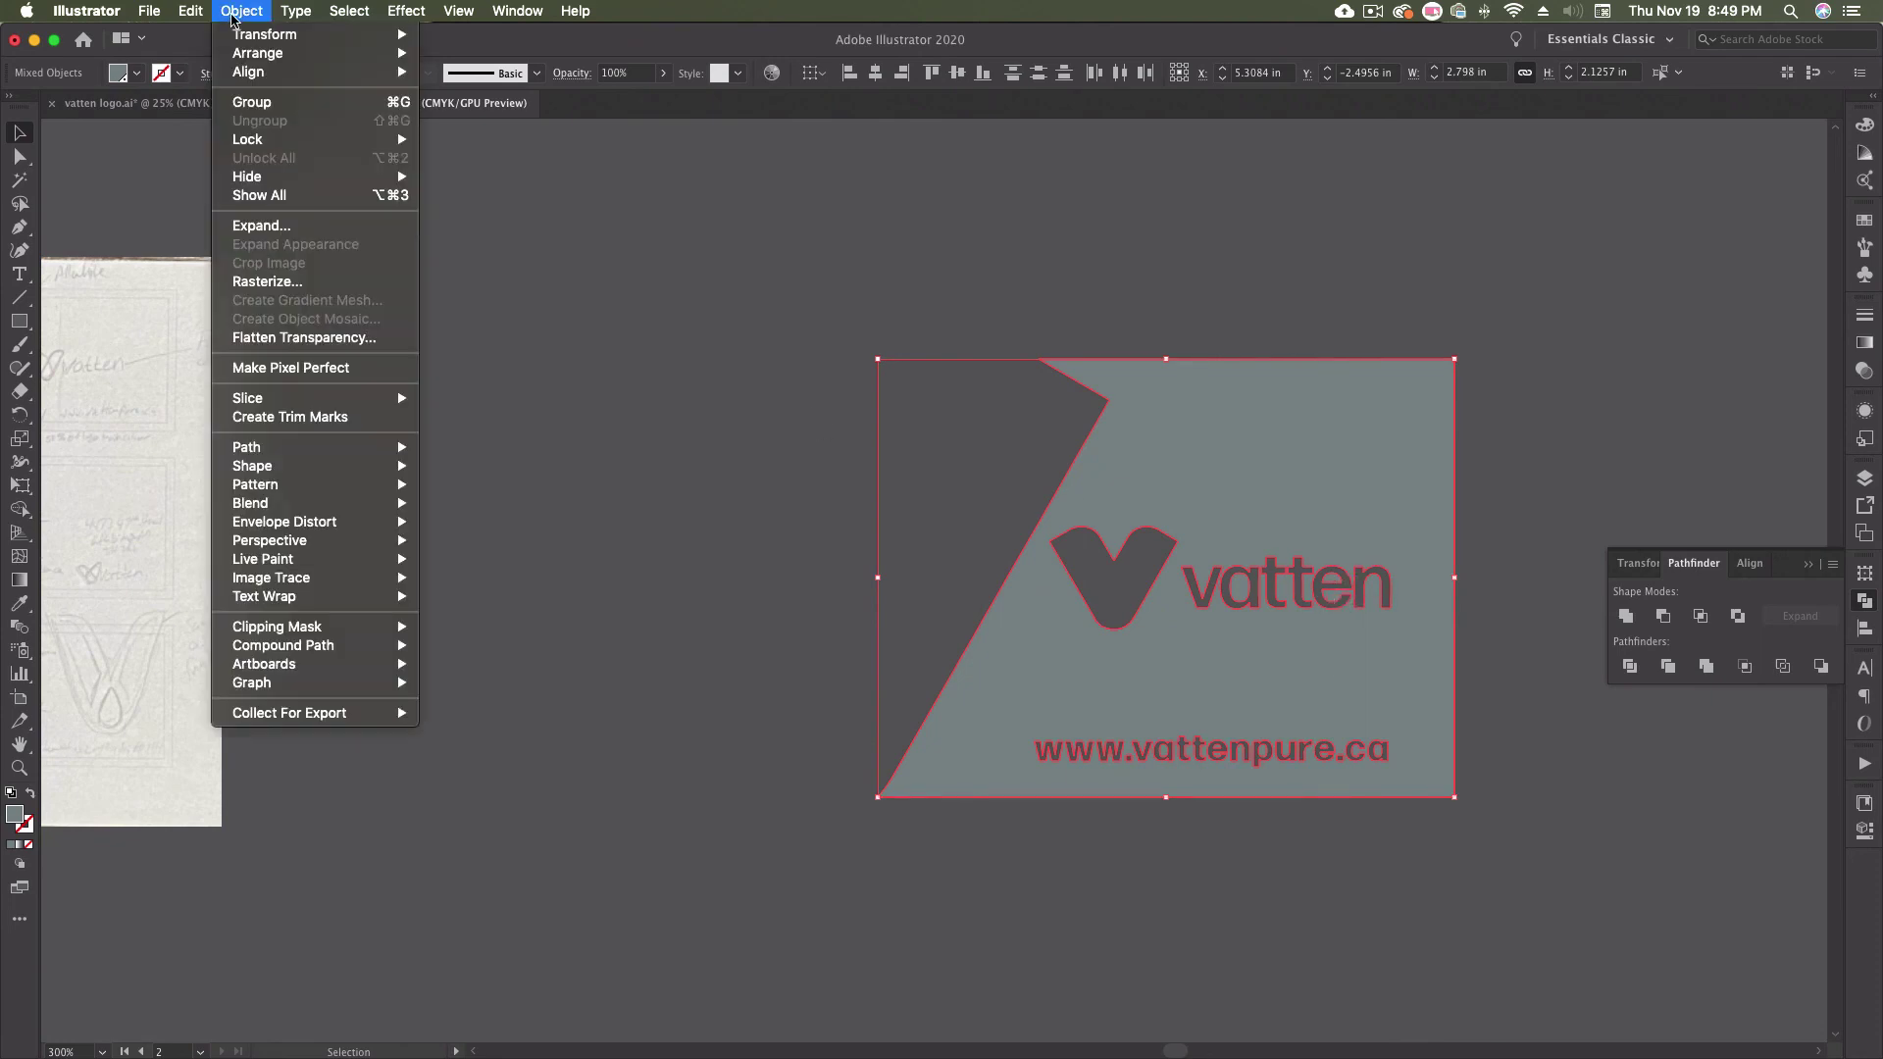
mouse_move(345, 633)
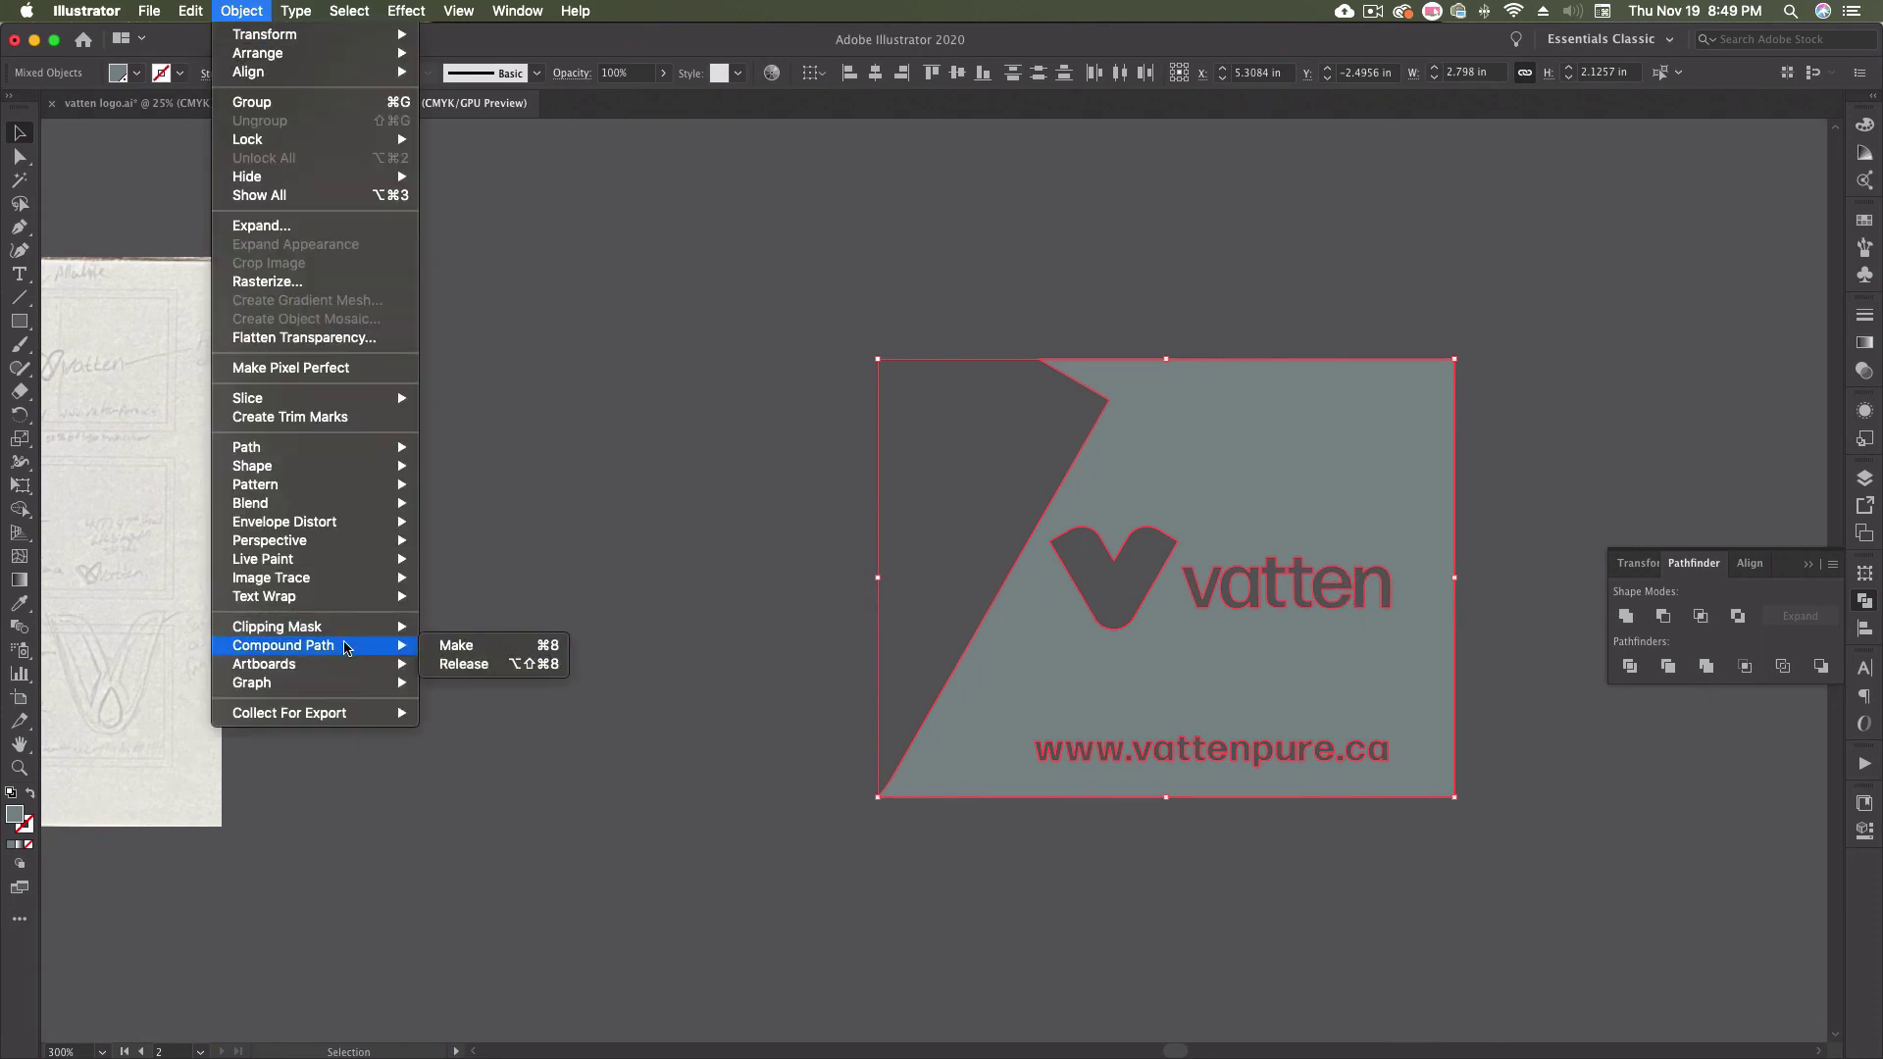
click(500, 648)
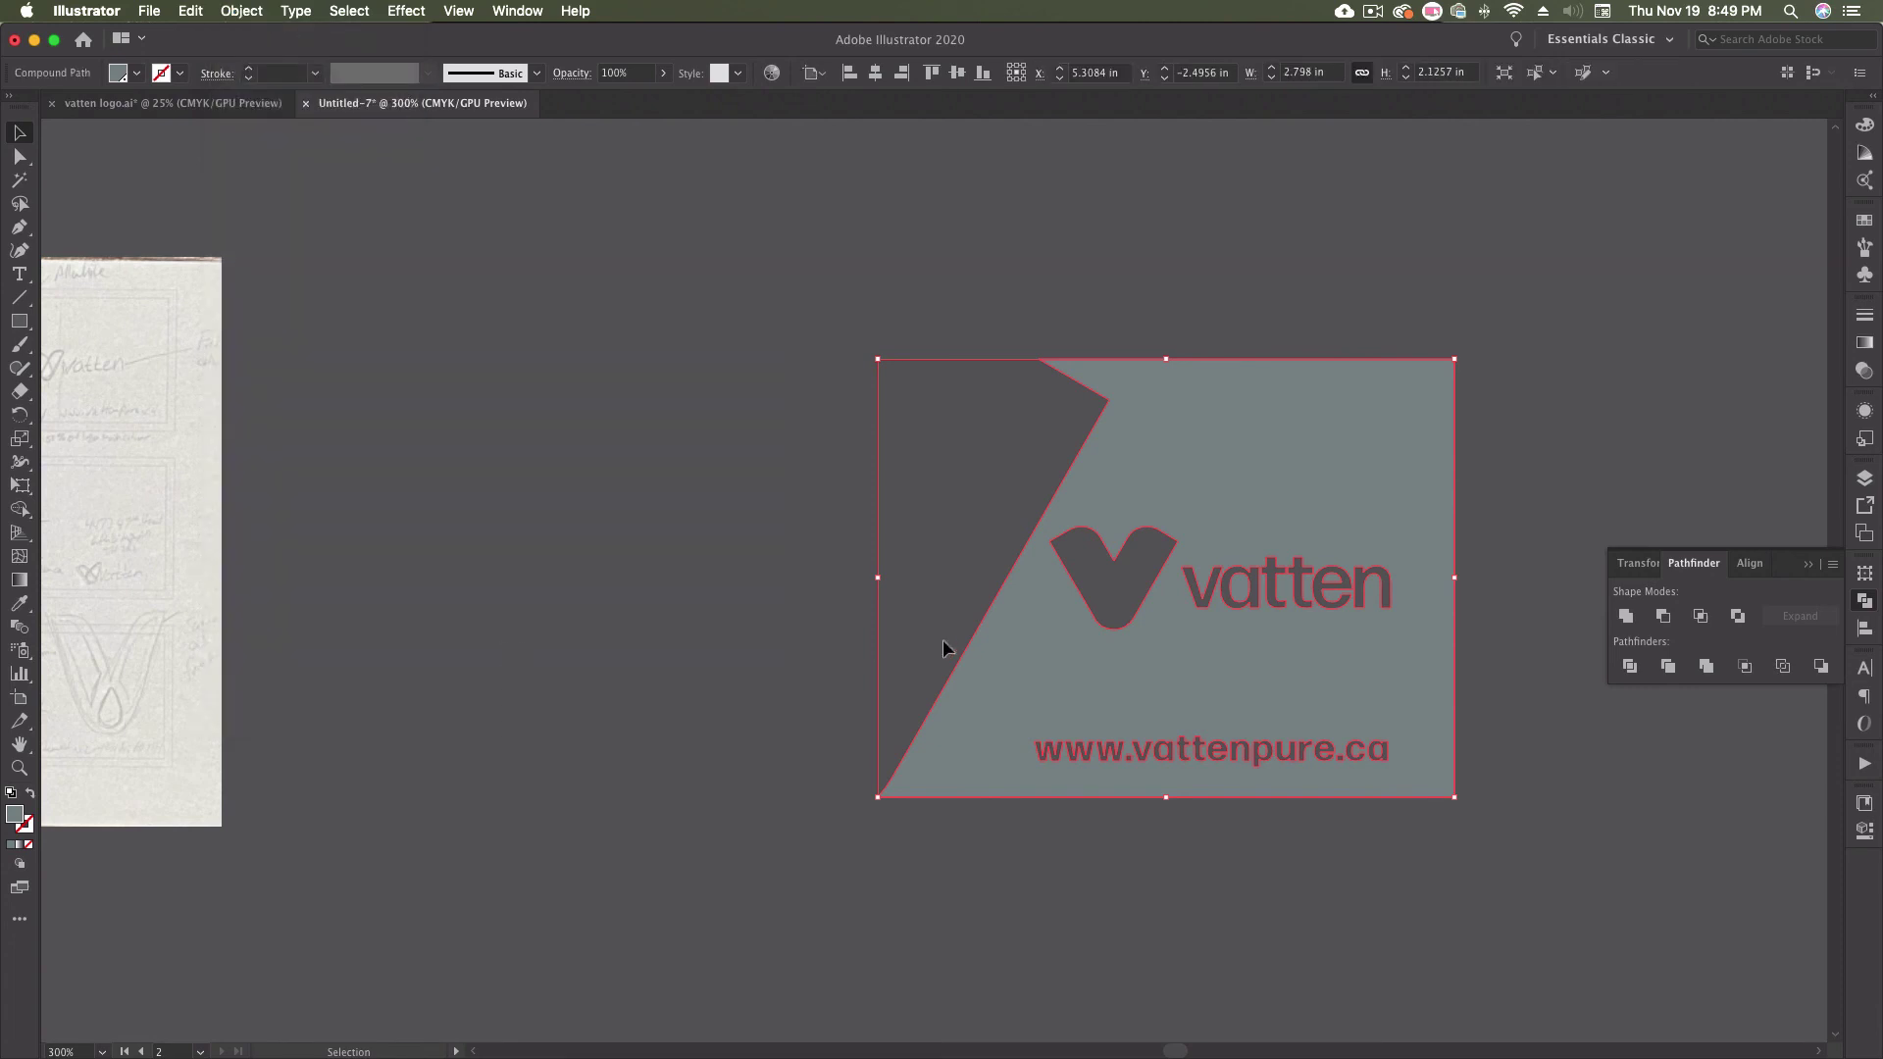
- Move the compound path onto the second card so its cutouts line up with the V, logo and web address
scroll(1194, 506, down, 5)
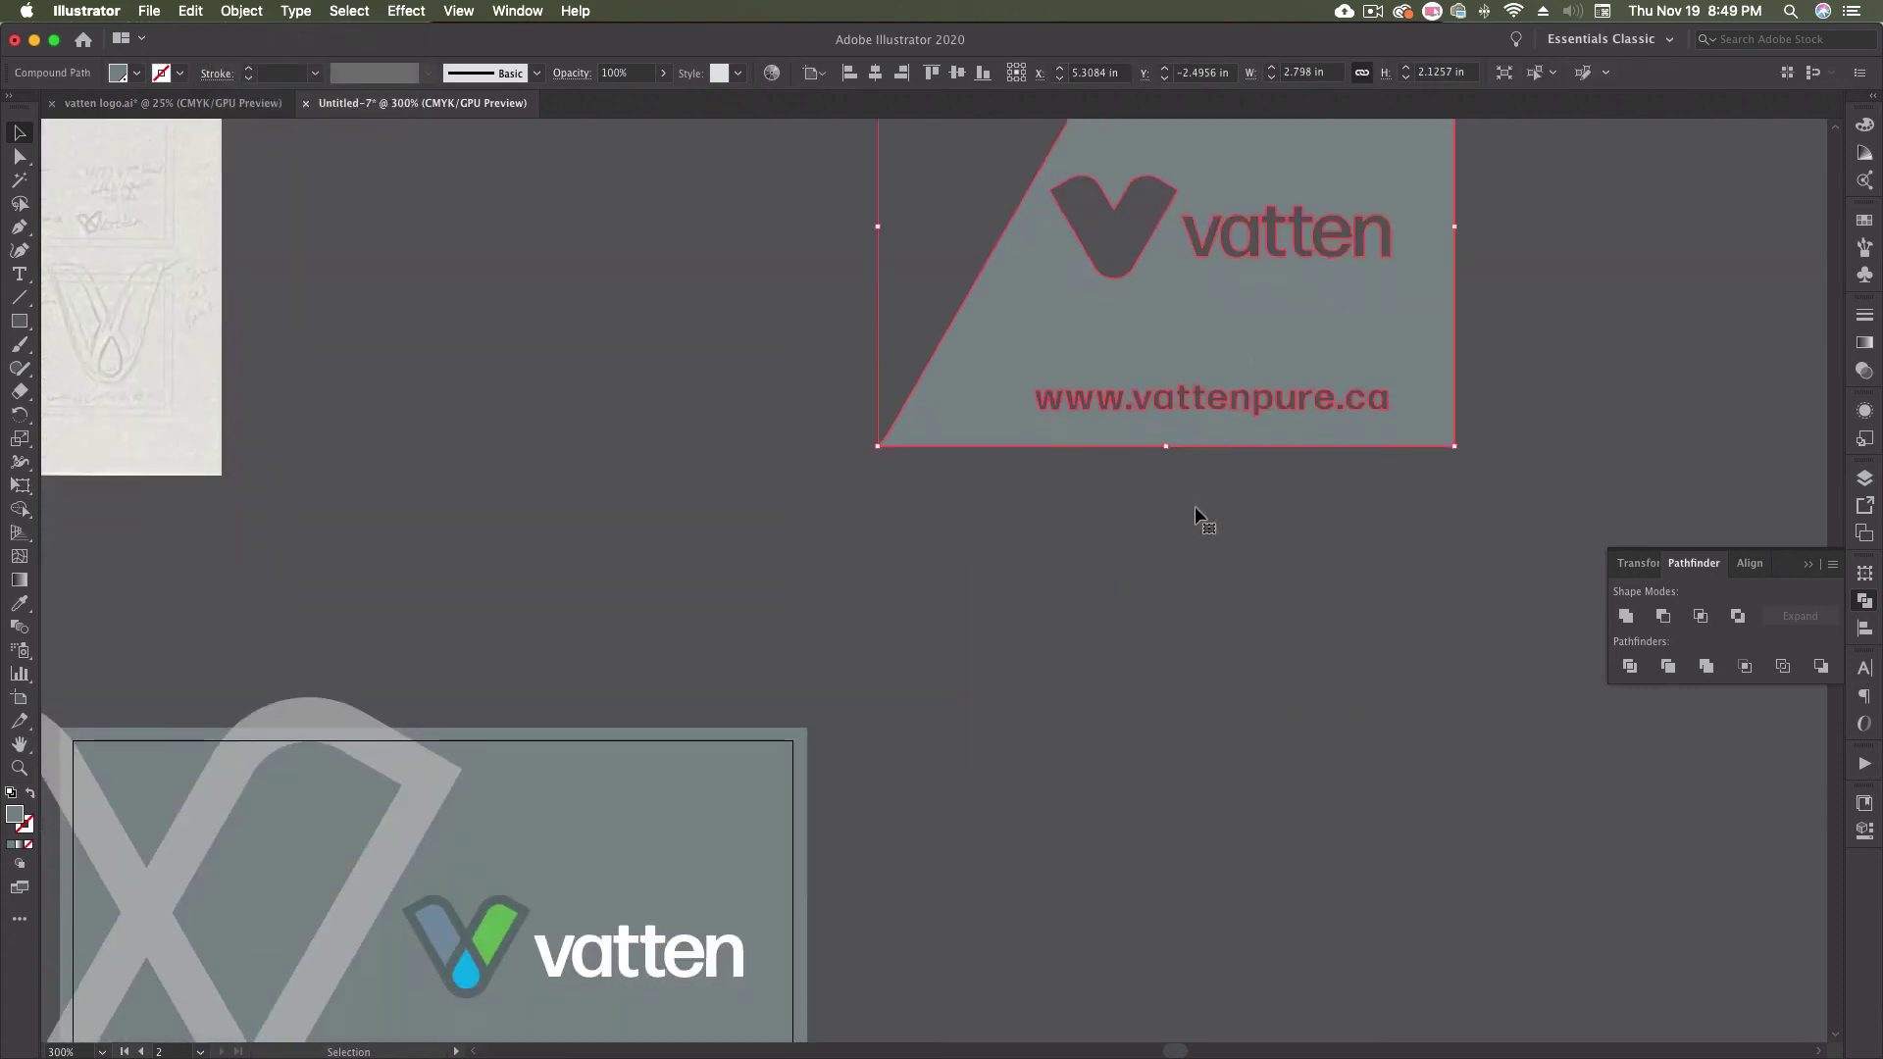
drag(1059, 410, 747, 682)
scroll(749, 673, left, 4)
scroll(749, 672, down, 2)
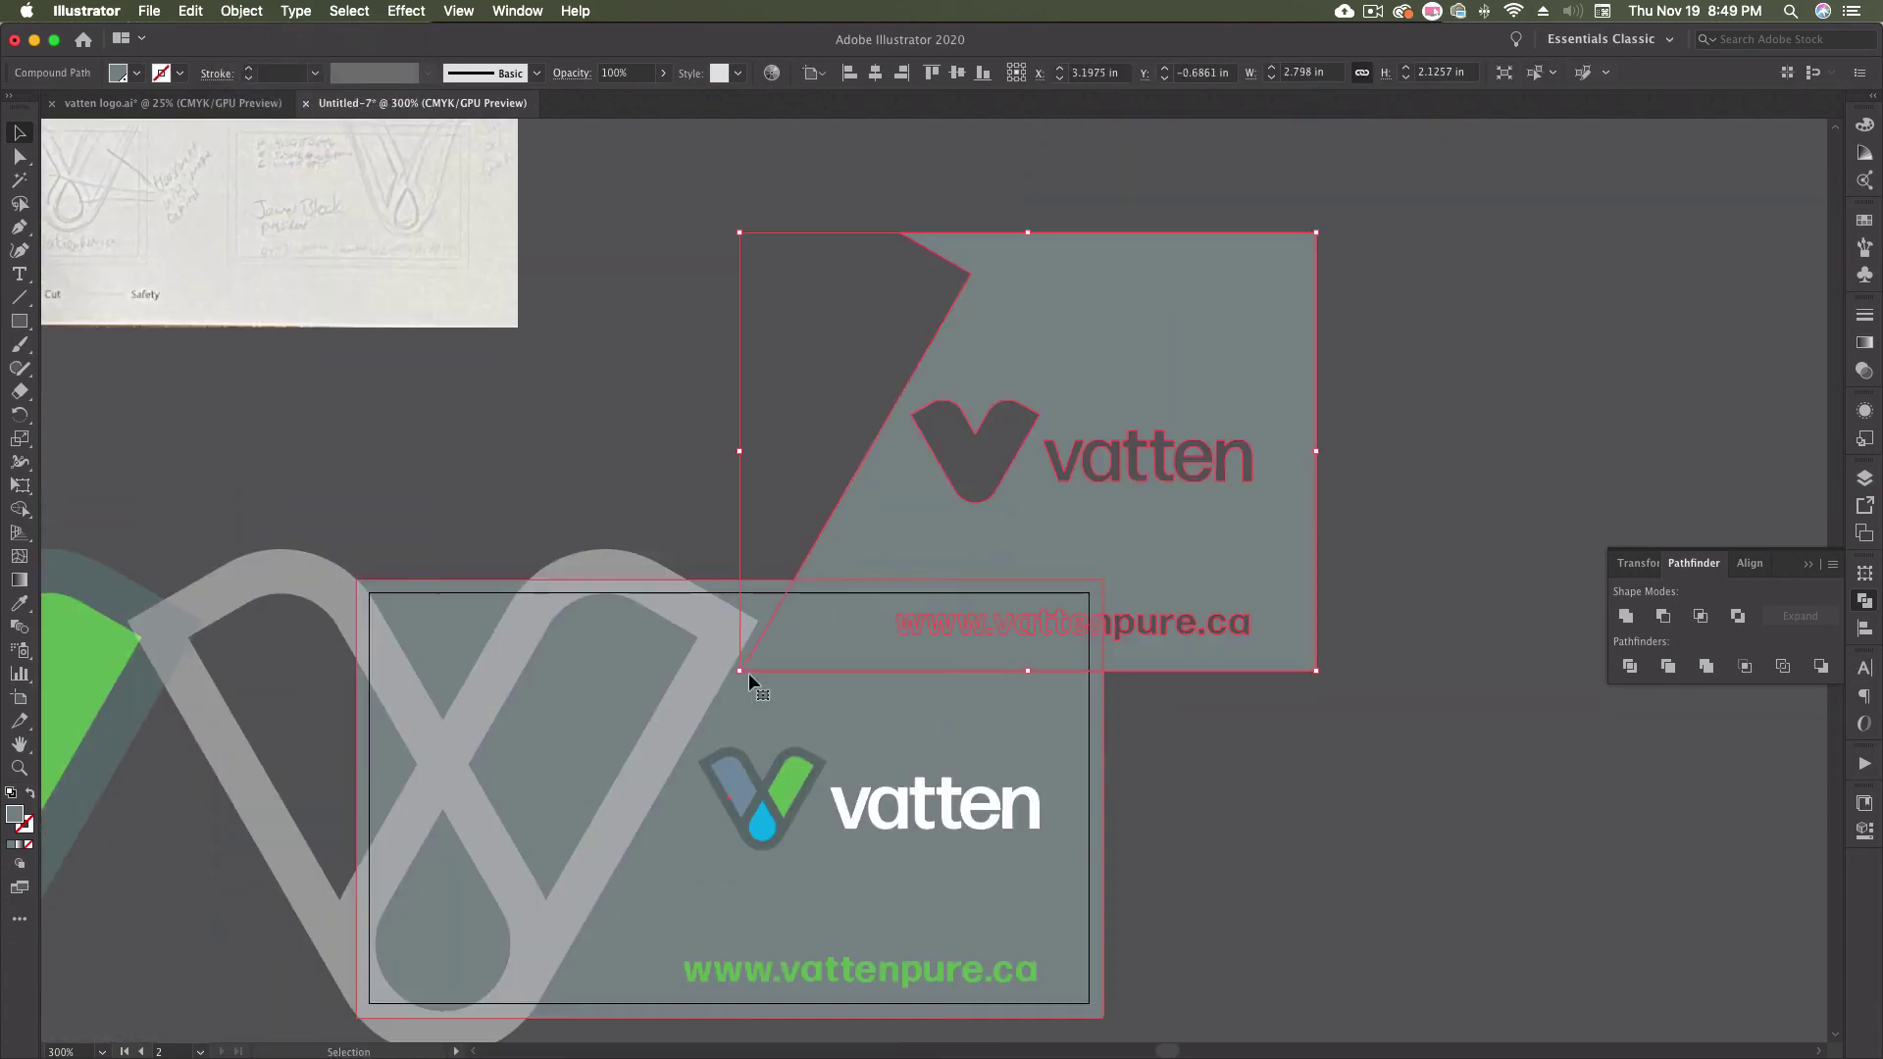
drag(1052, 544, 869, 757)
drag(839, 844, 839, 879)
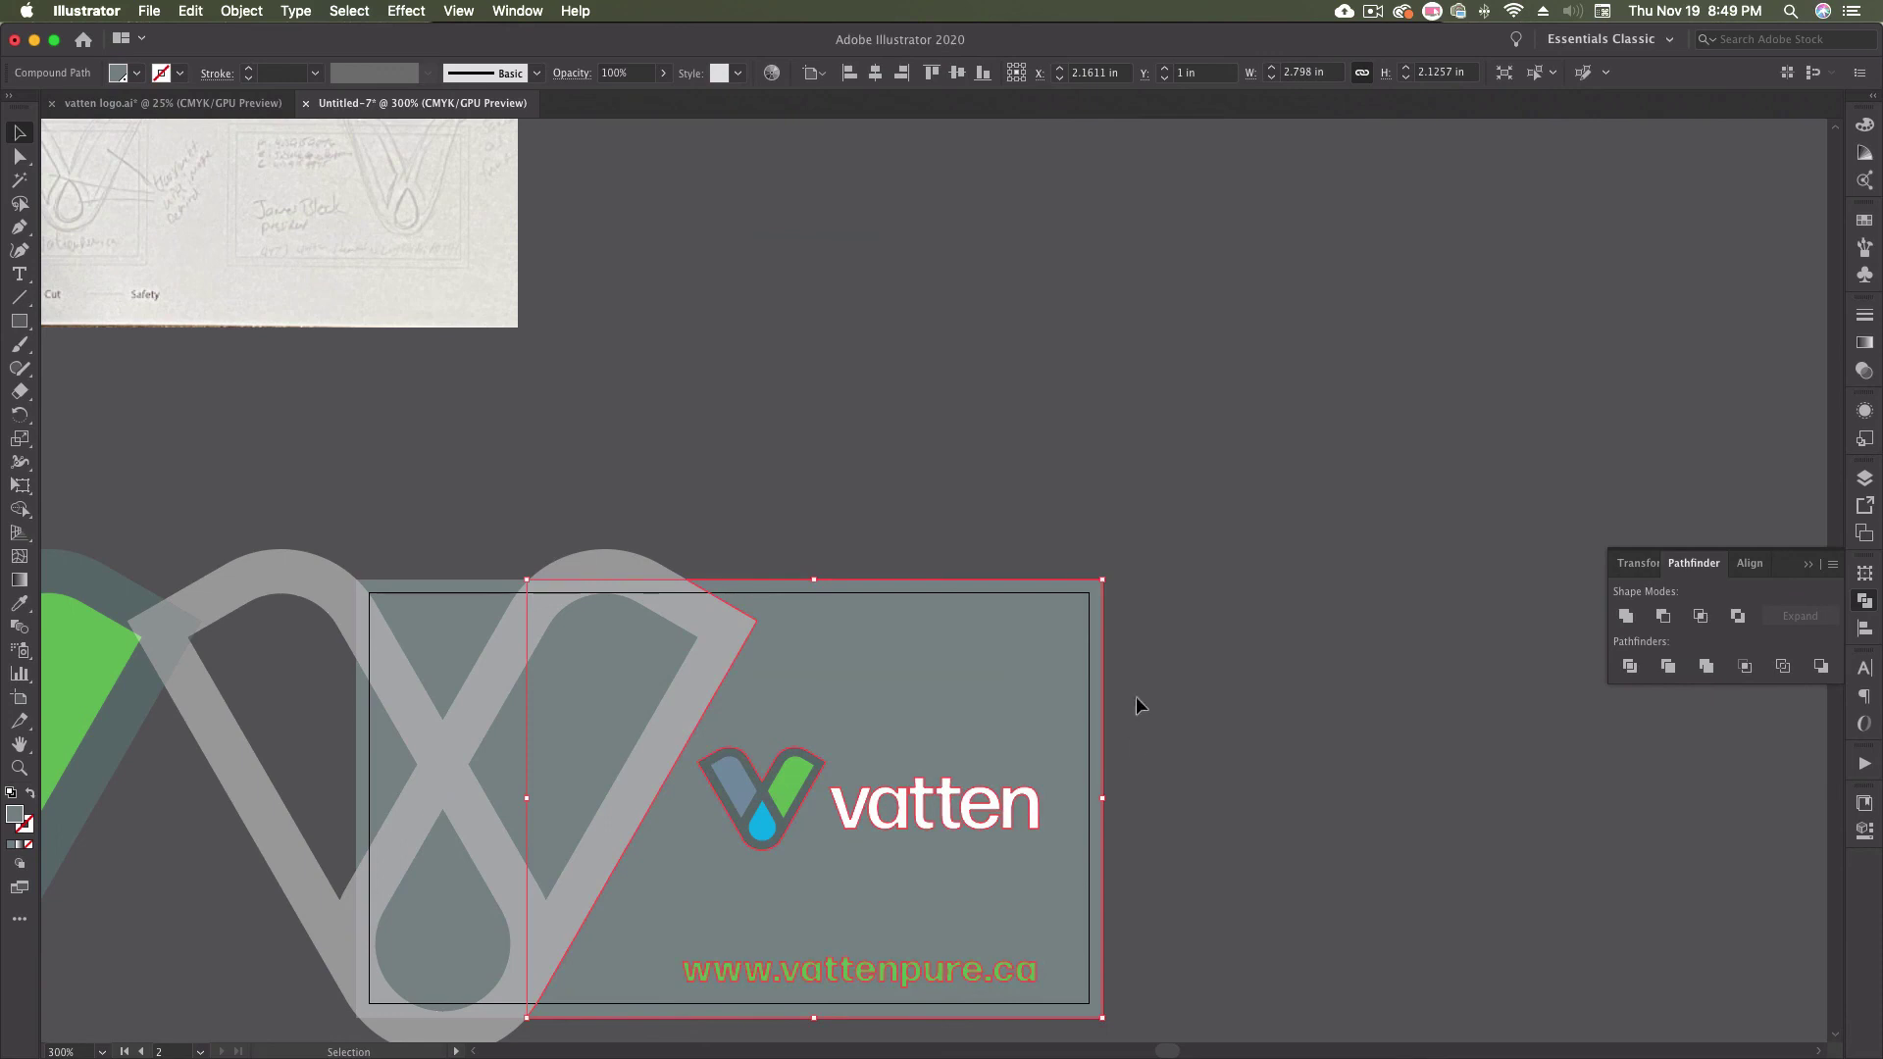
- Show the hidden V pattern group over the second card again
key(super)
scroll(1242, 724, down, 4)
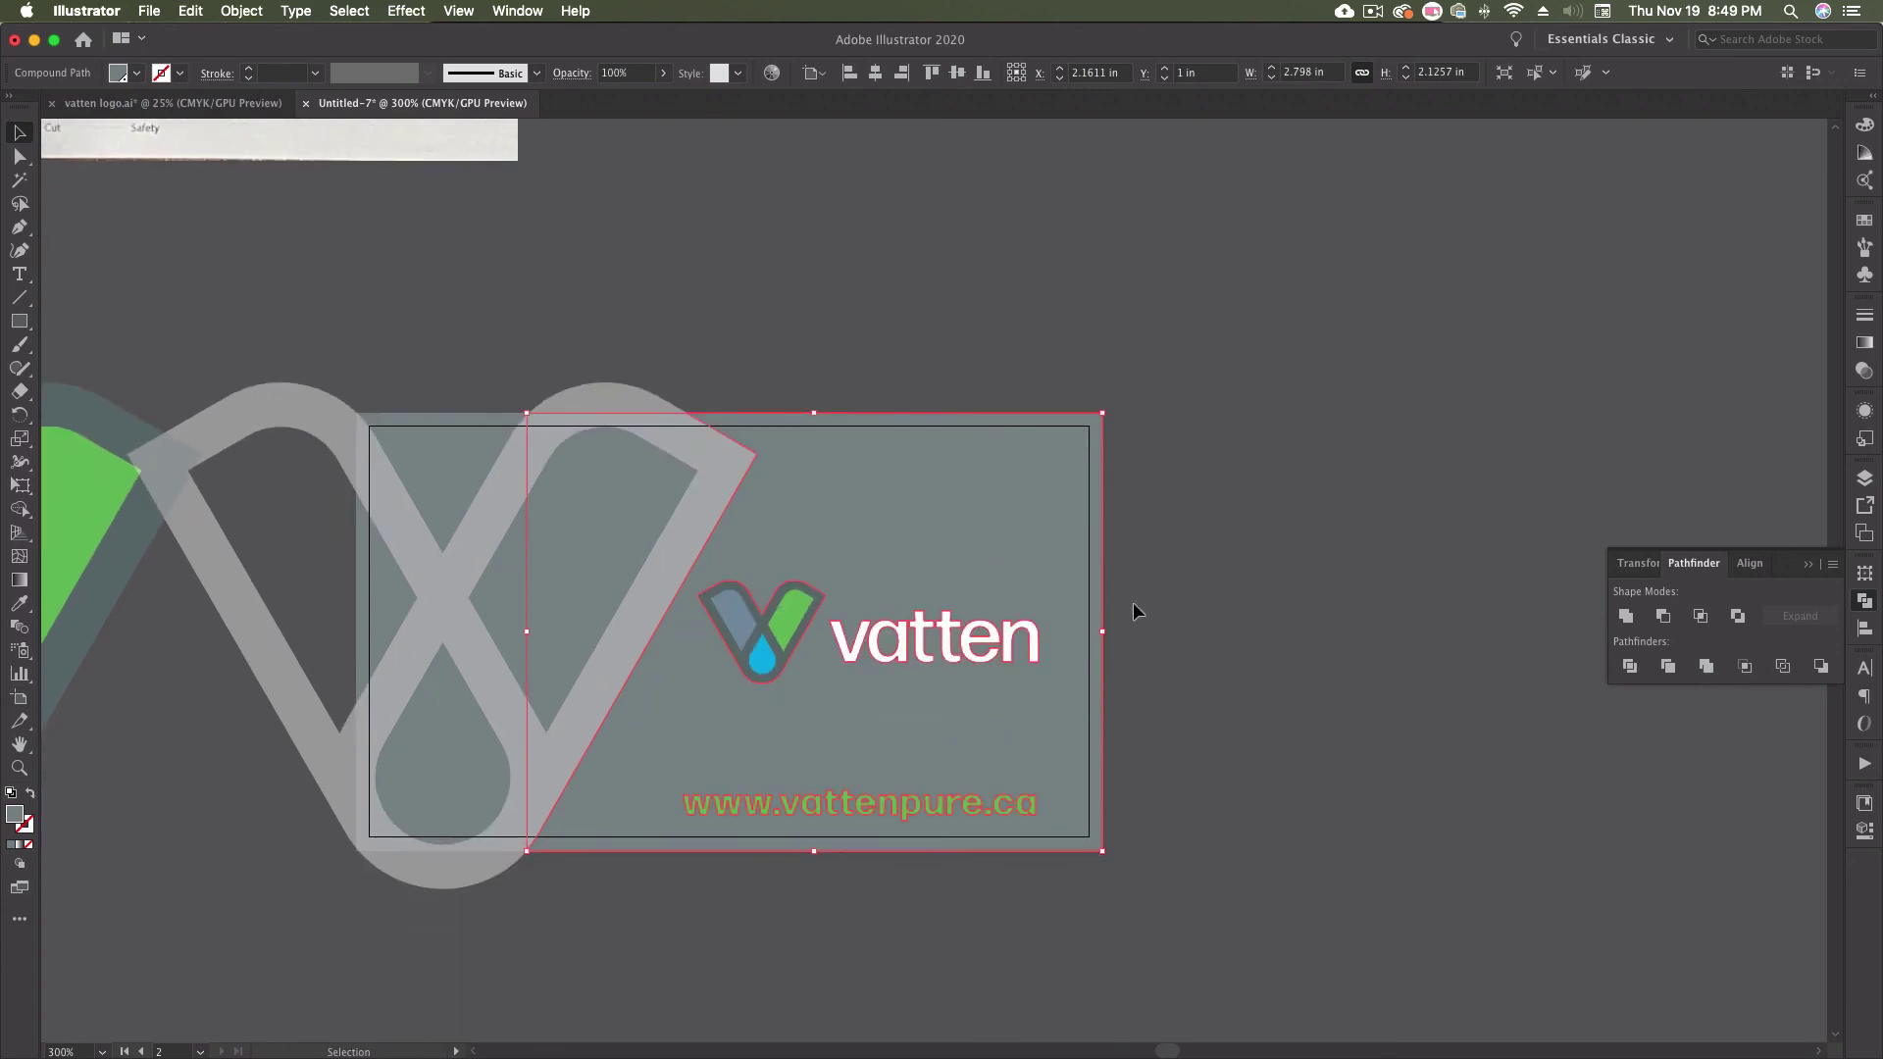
key(super+v)
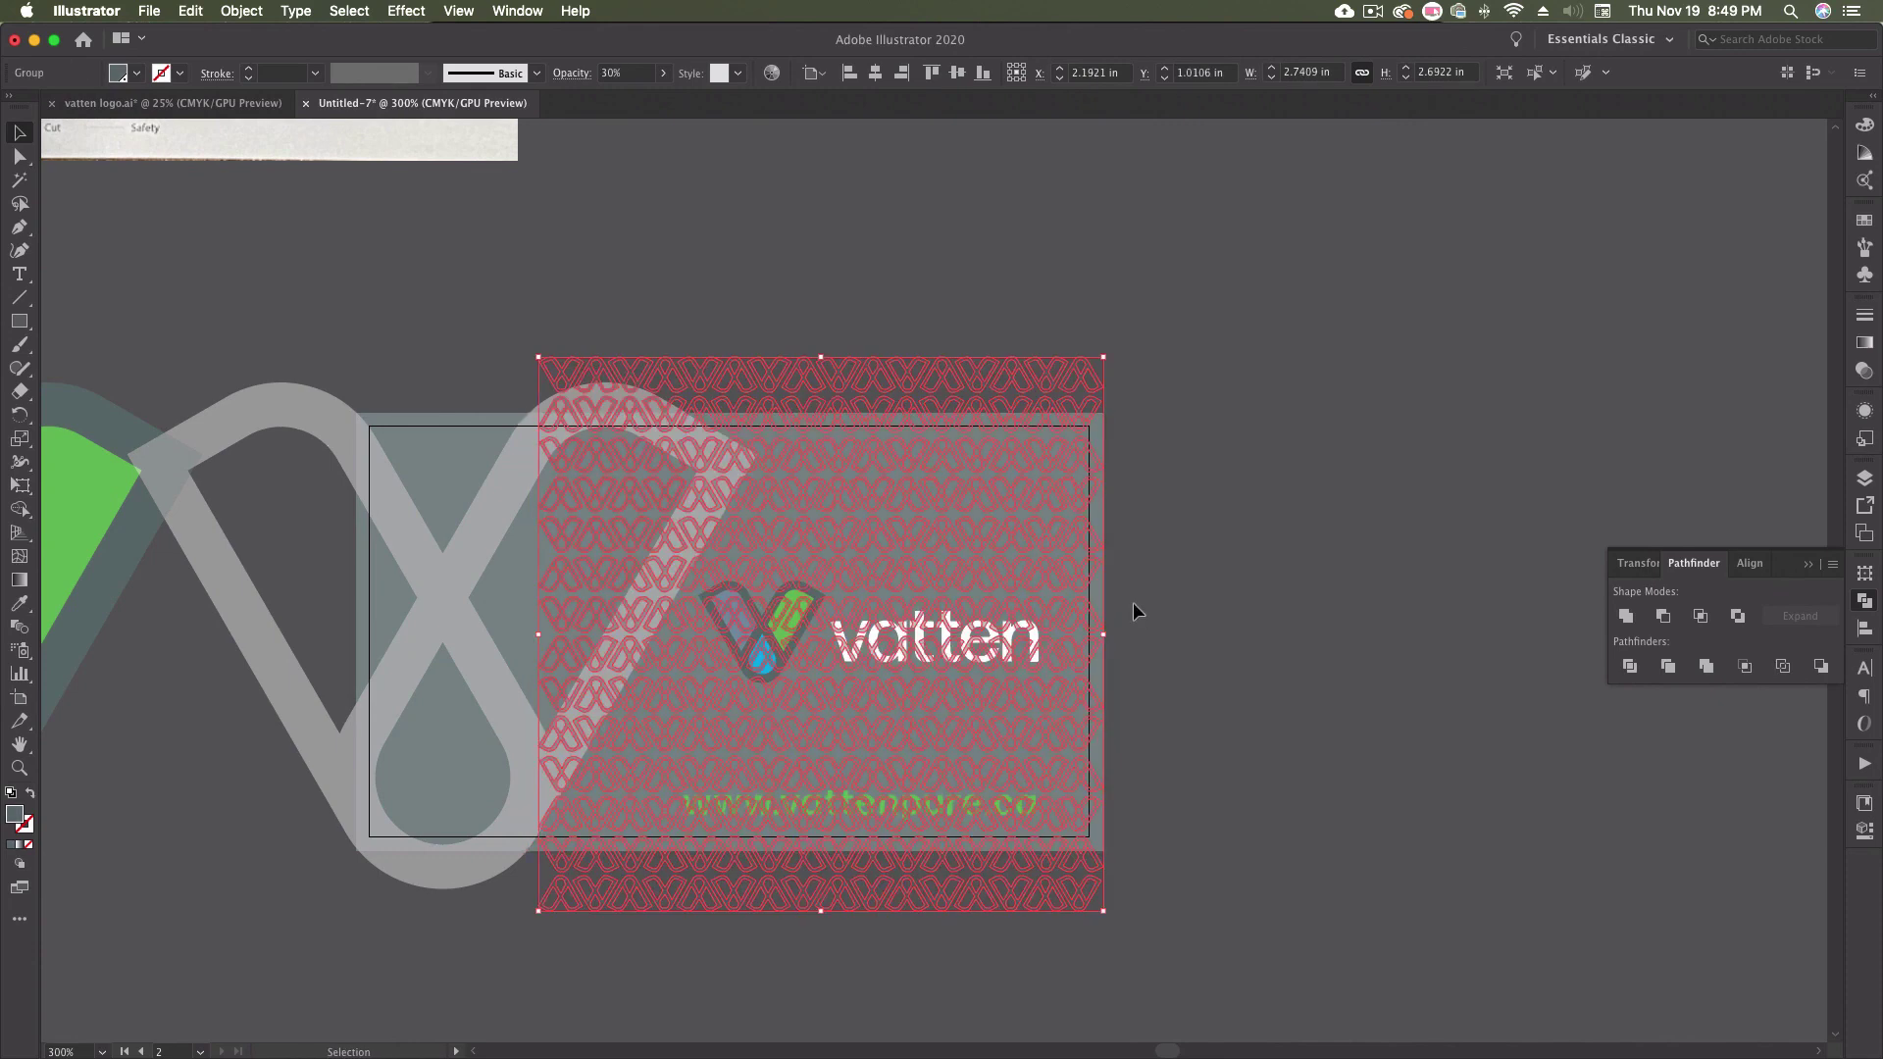
click(1186, 576)
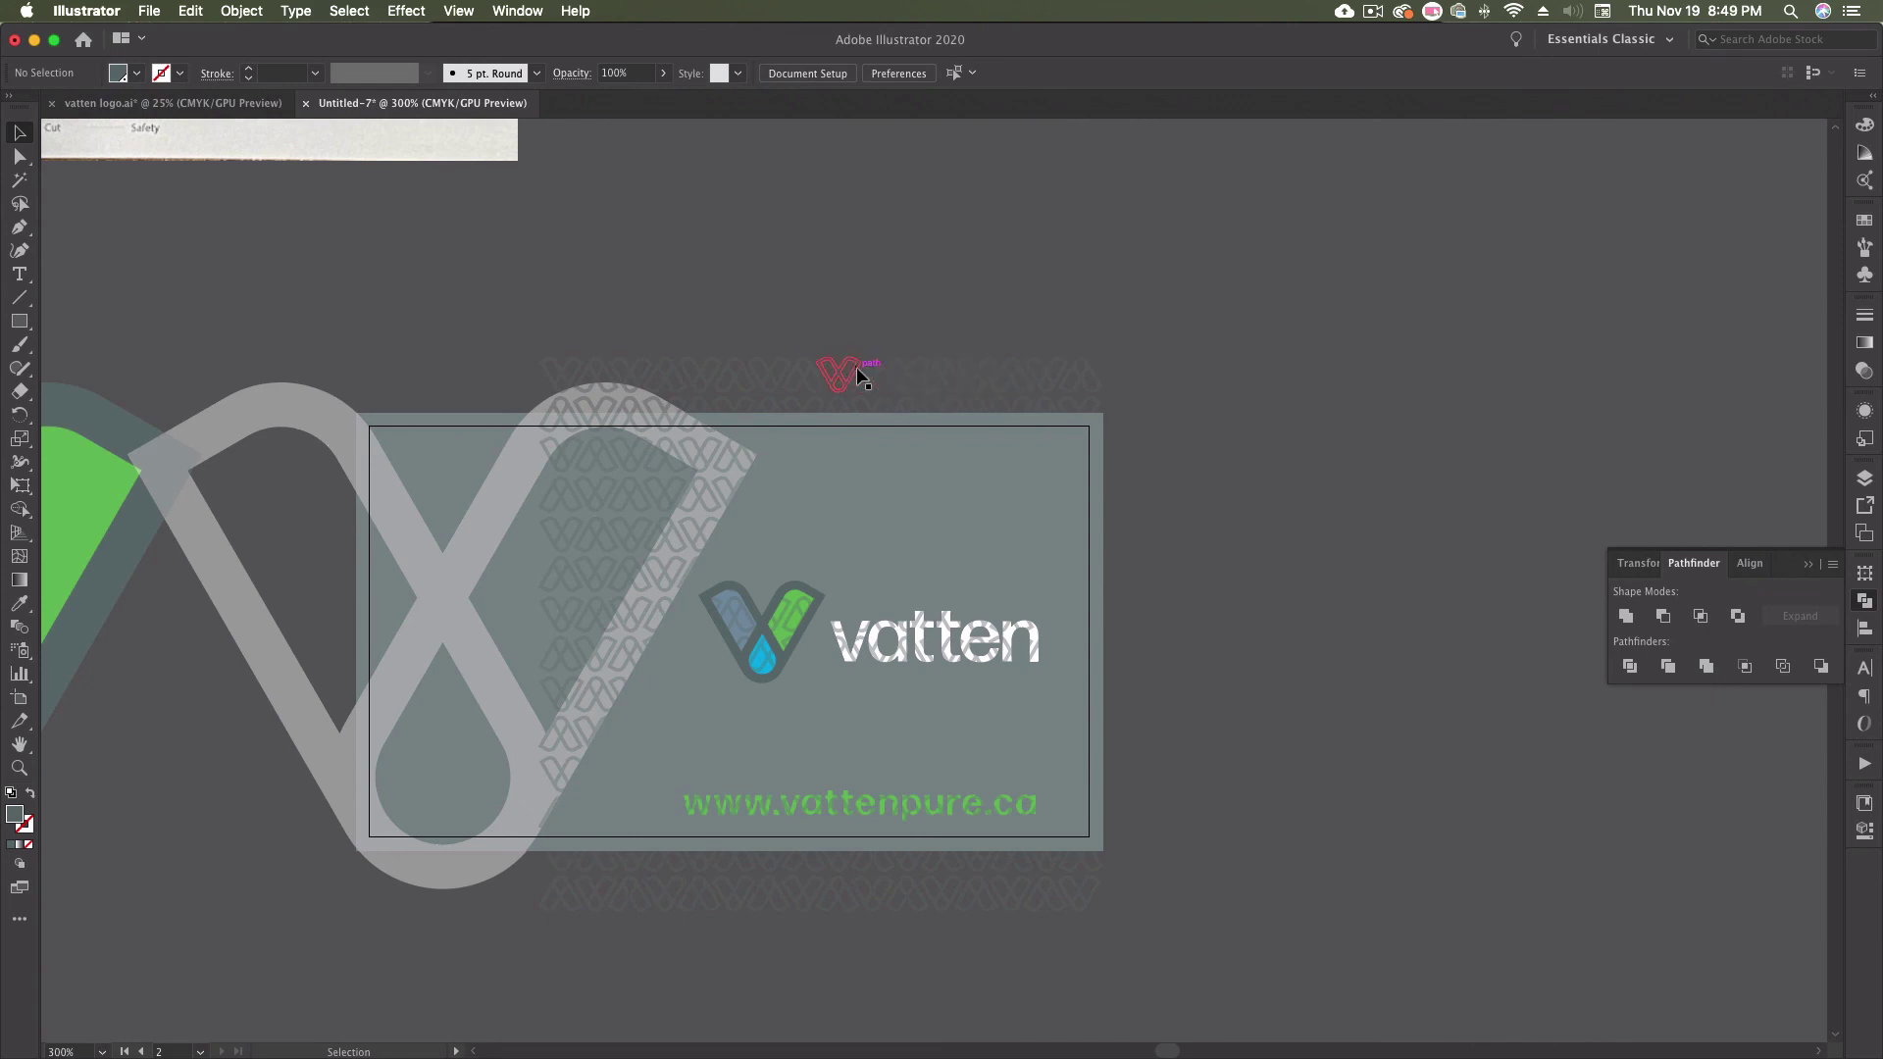
- Make a clipping mask from the compound path and the V pattern group on the second card
click(940, 479)
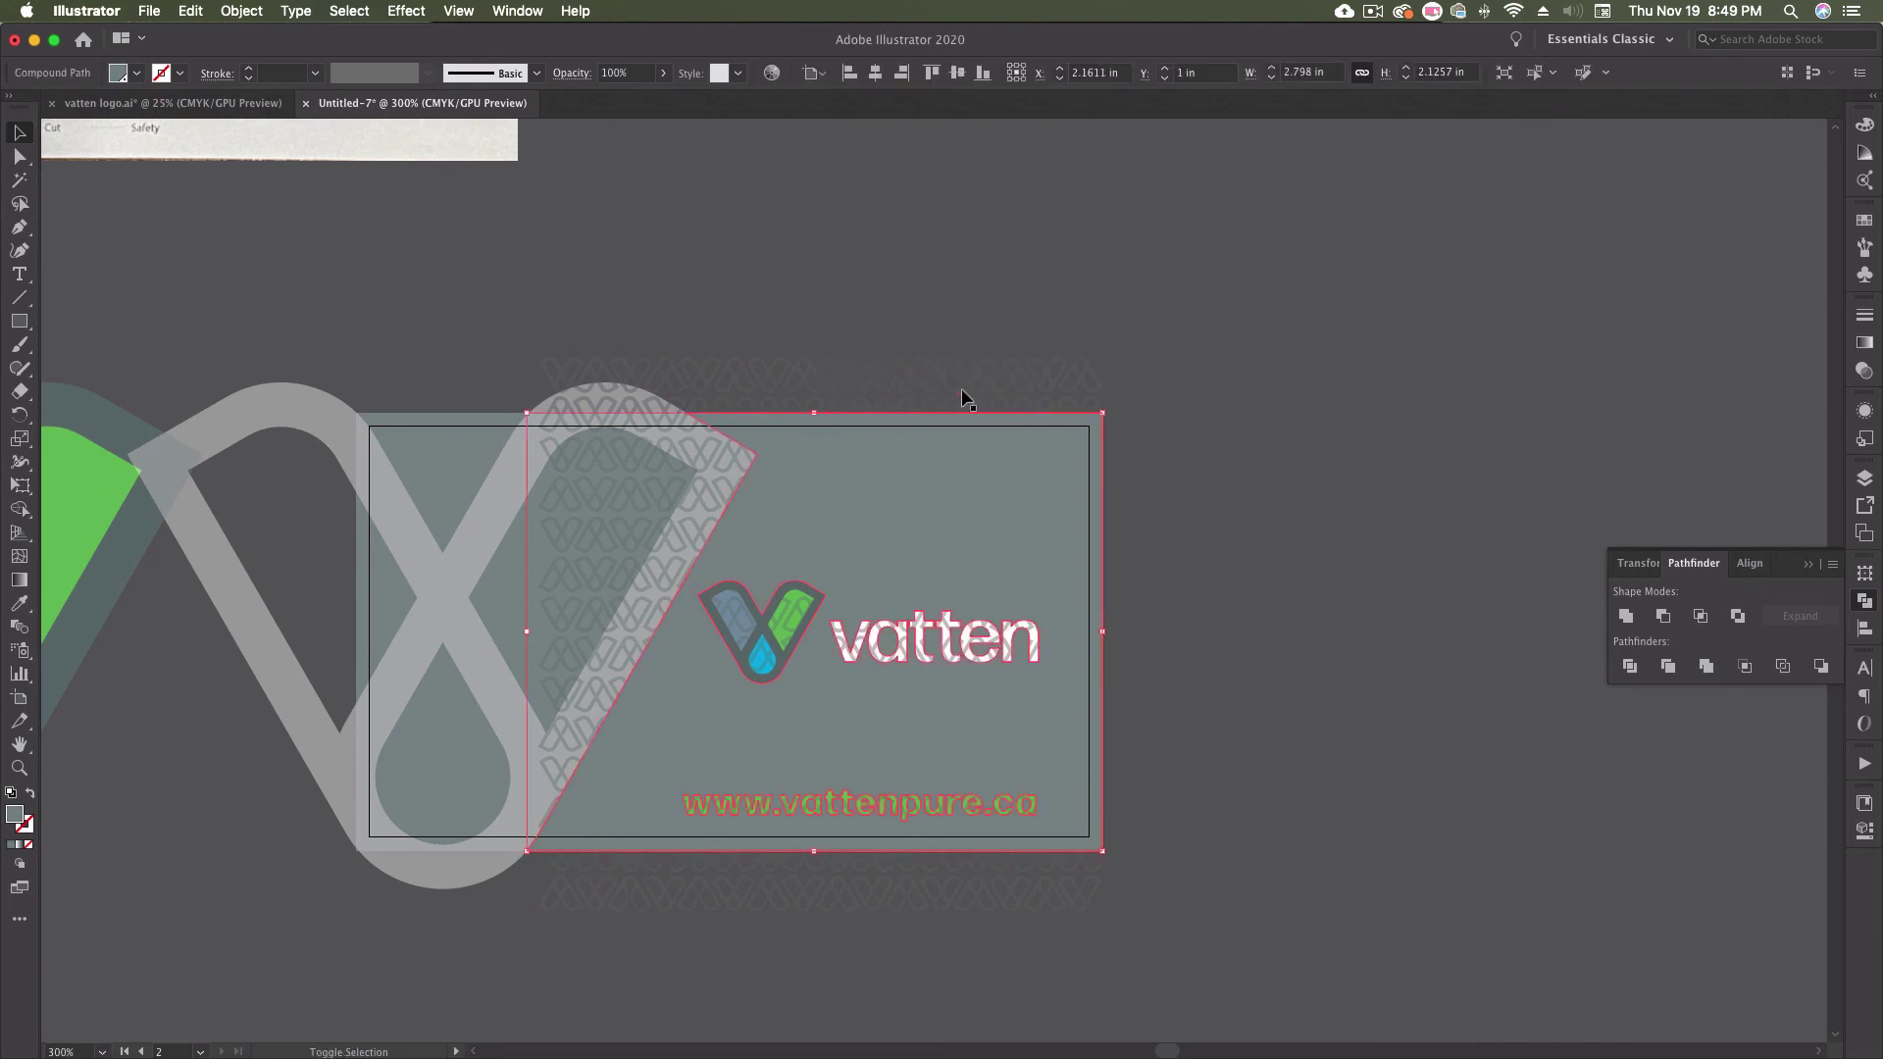
shift+click(962, 385)
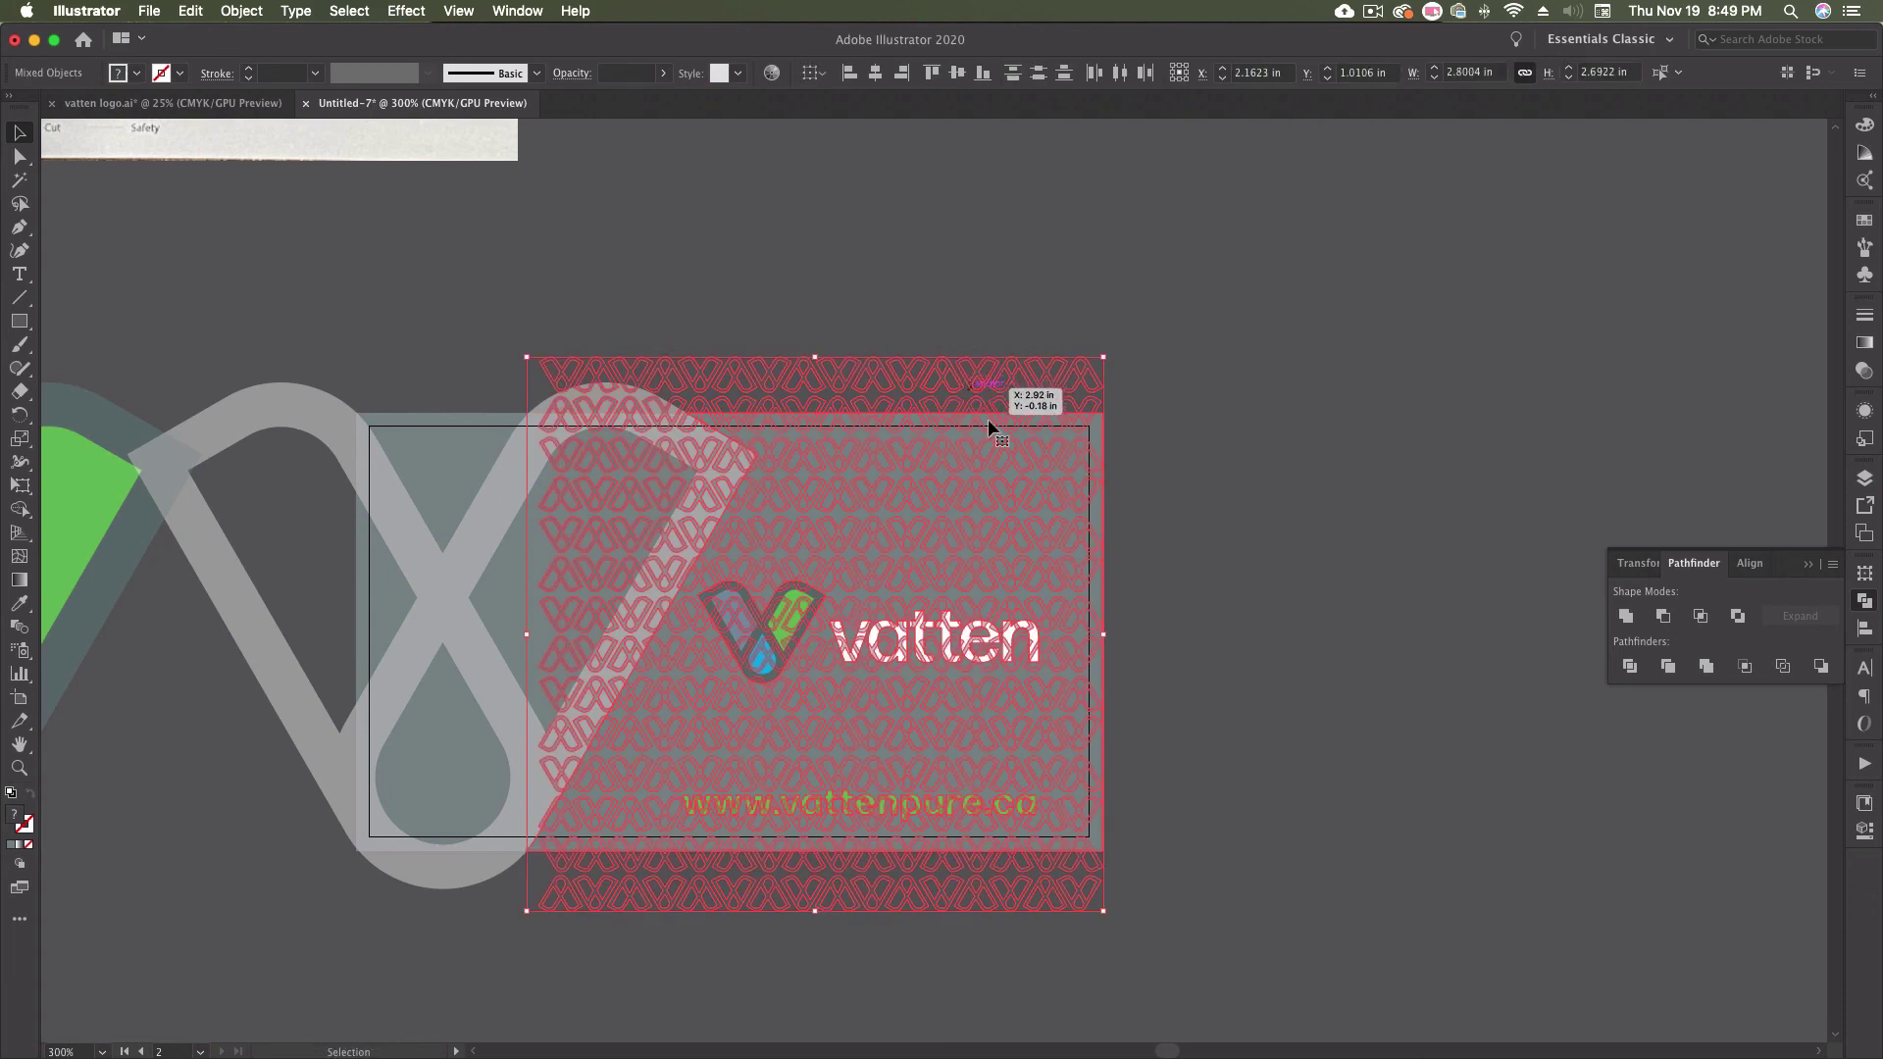
right_click(1078, 444)
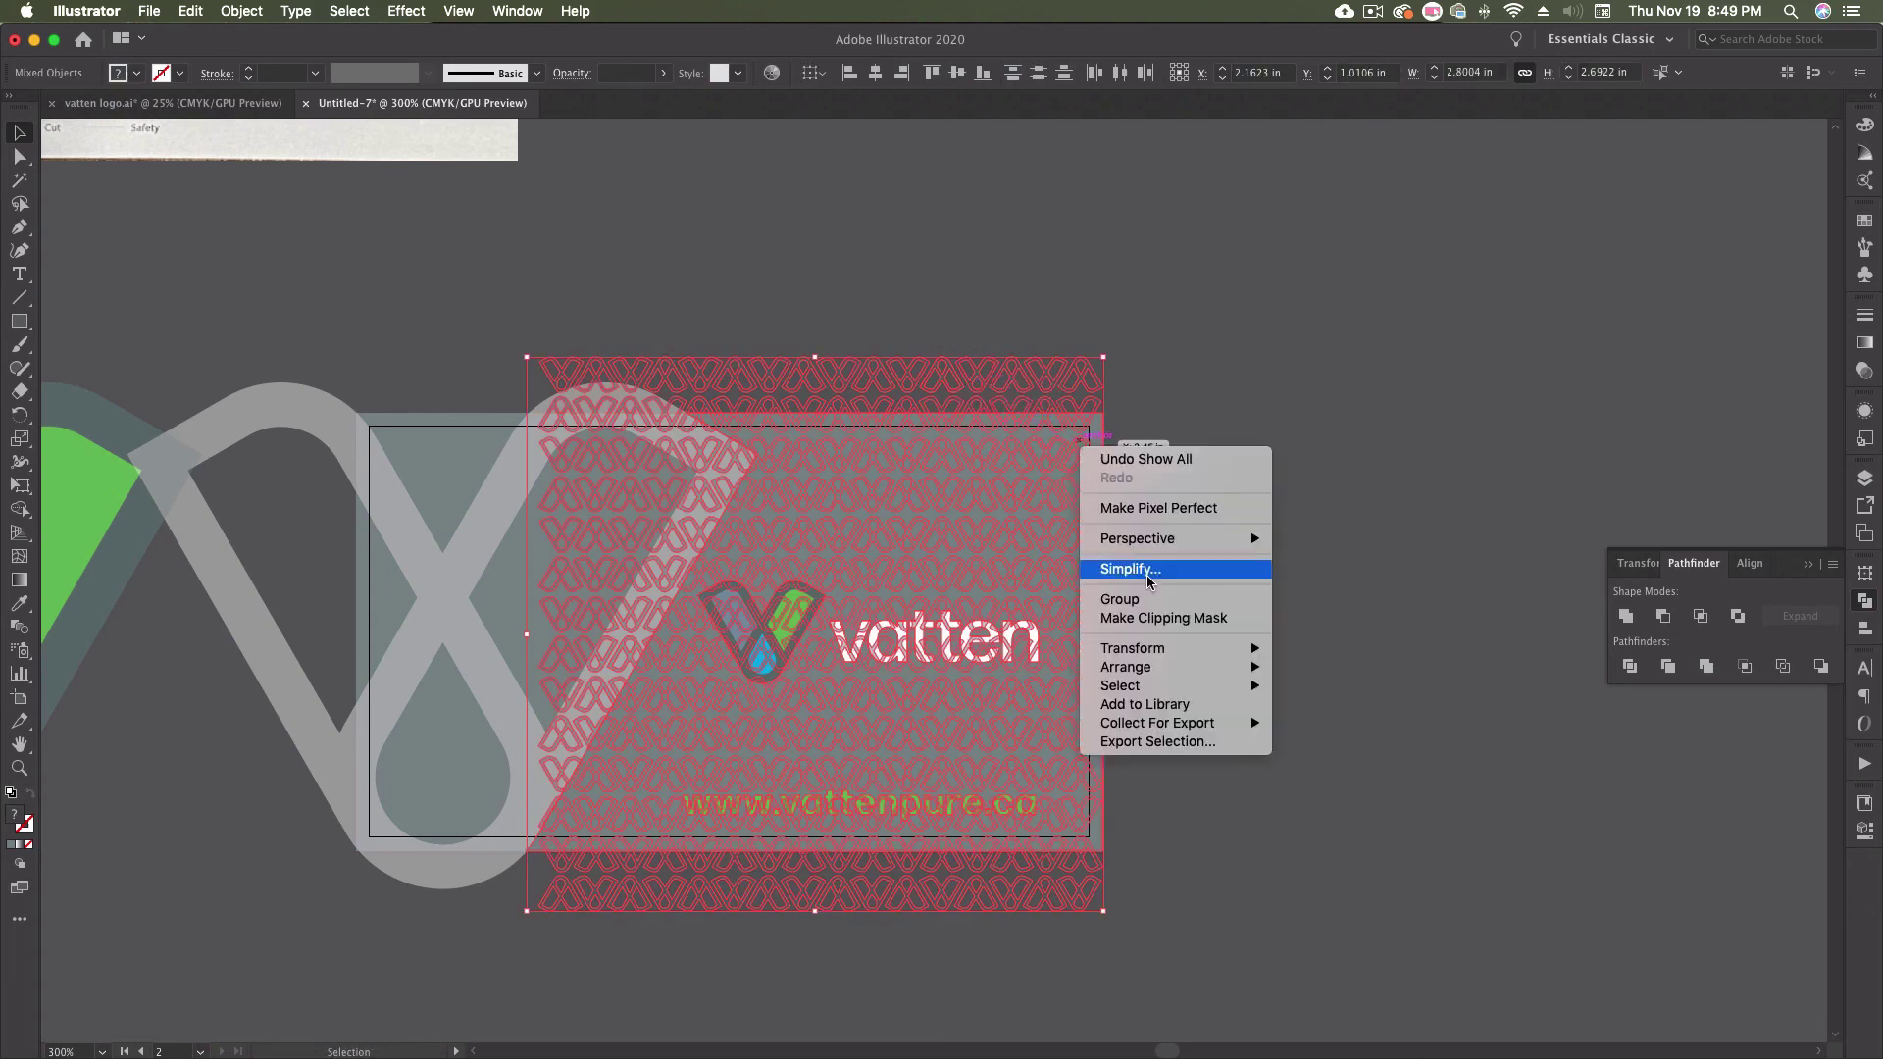
click(1214, 617)
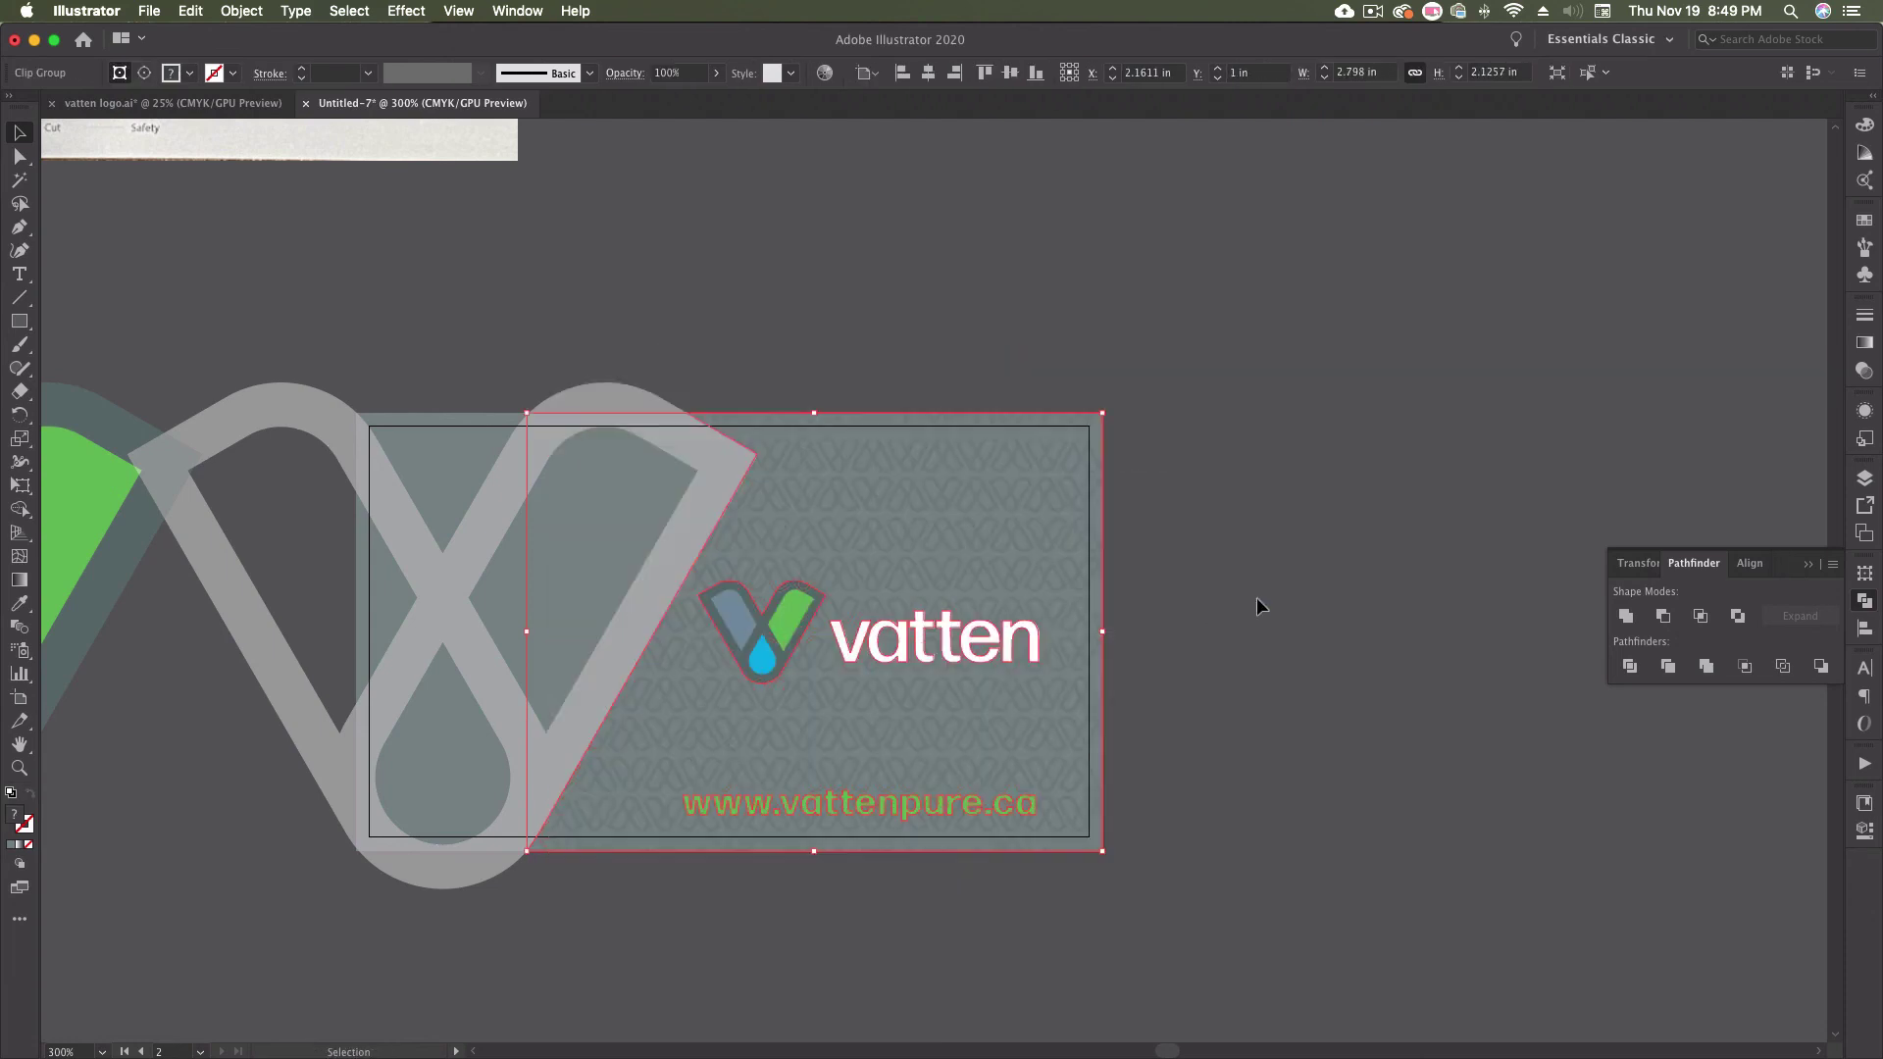
click(1258, 595)
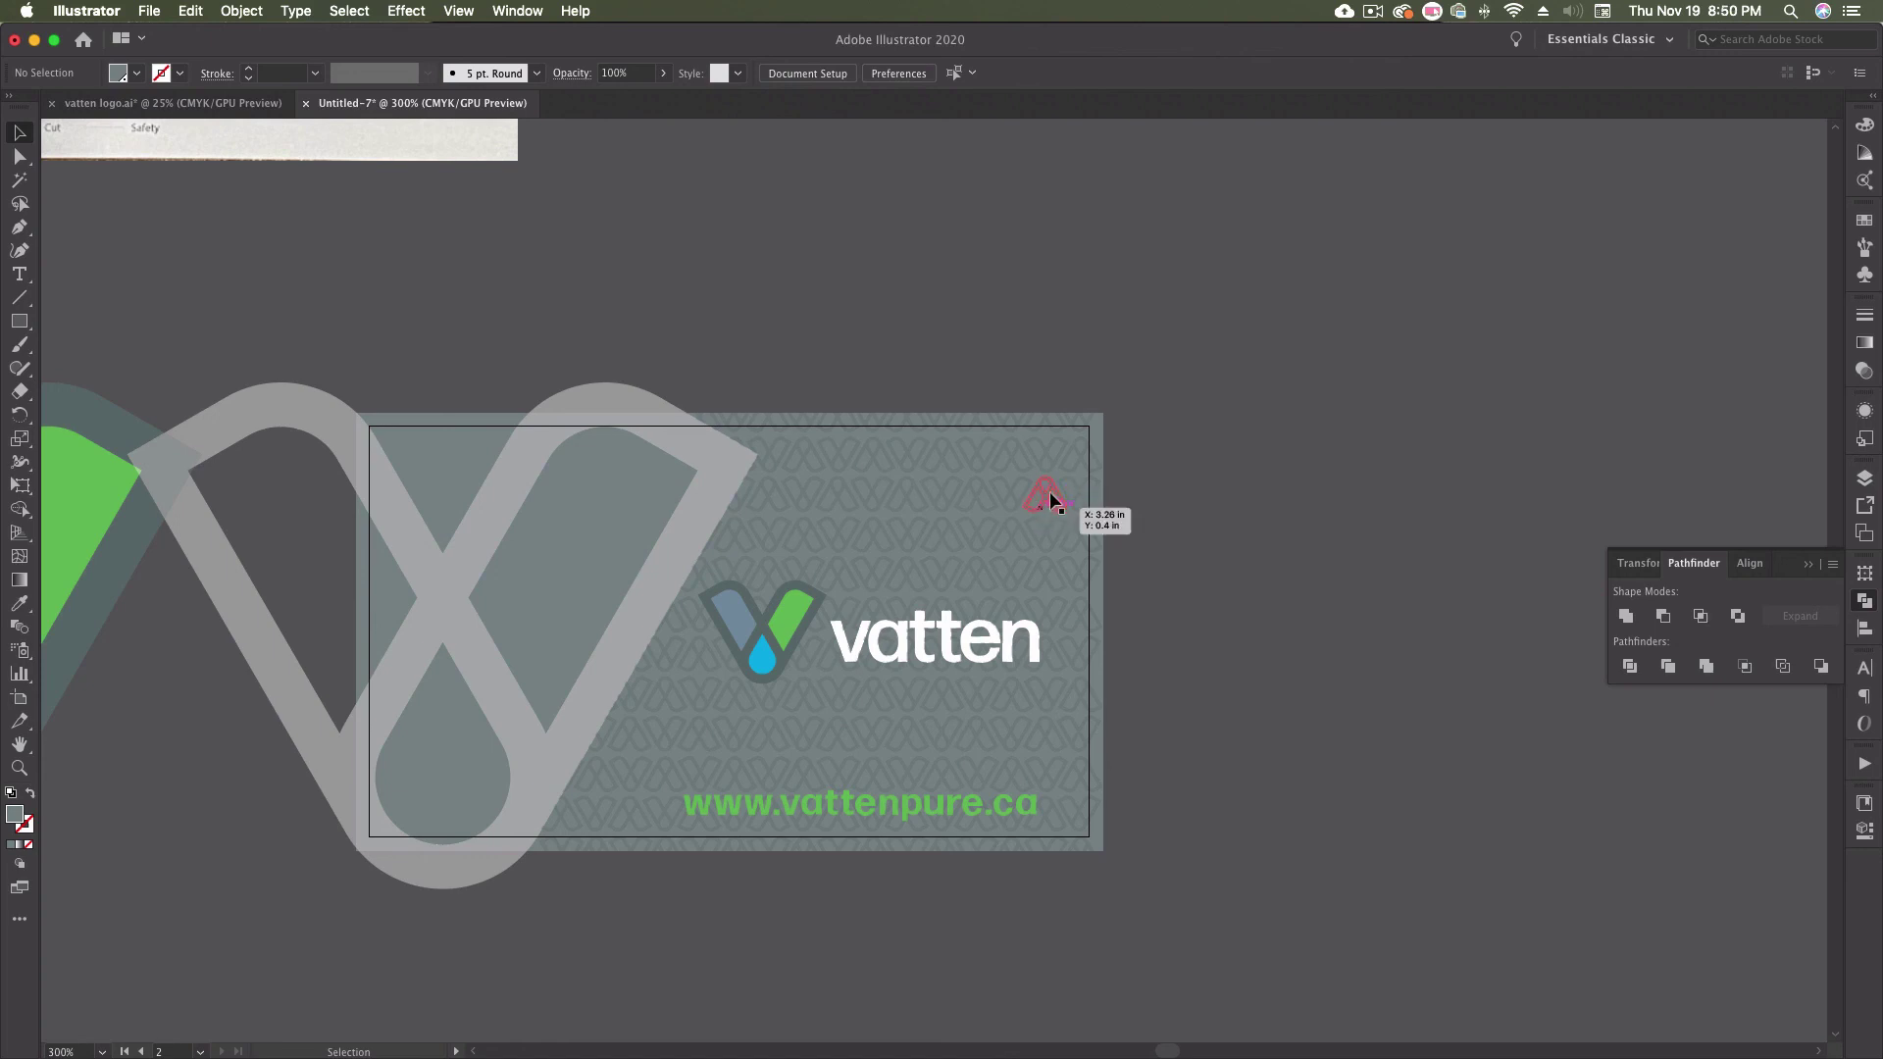
drag(1045, 498, 1555, 370)
click(1155, 314)
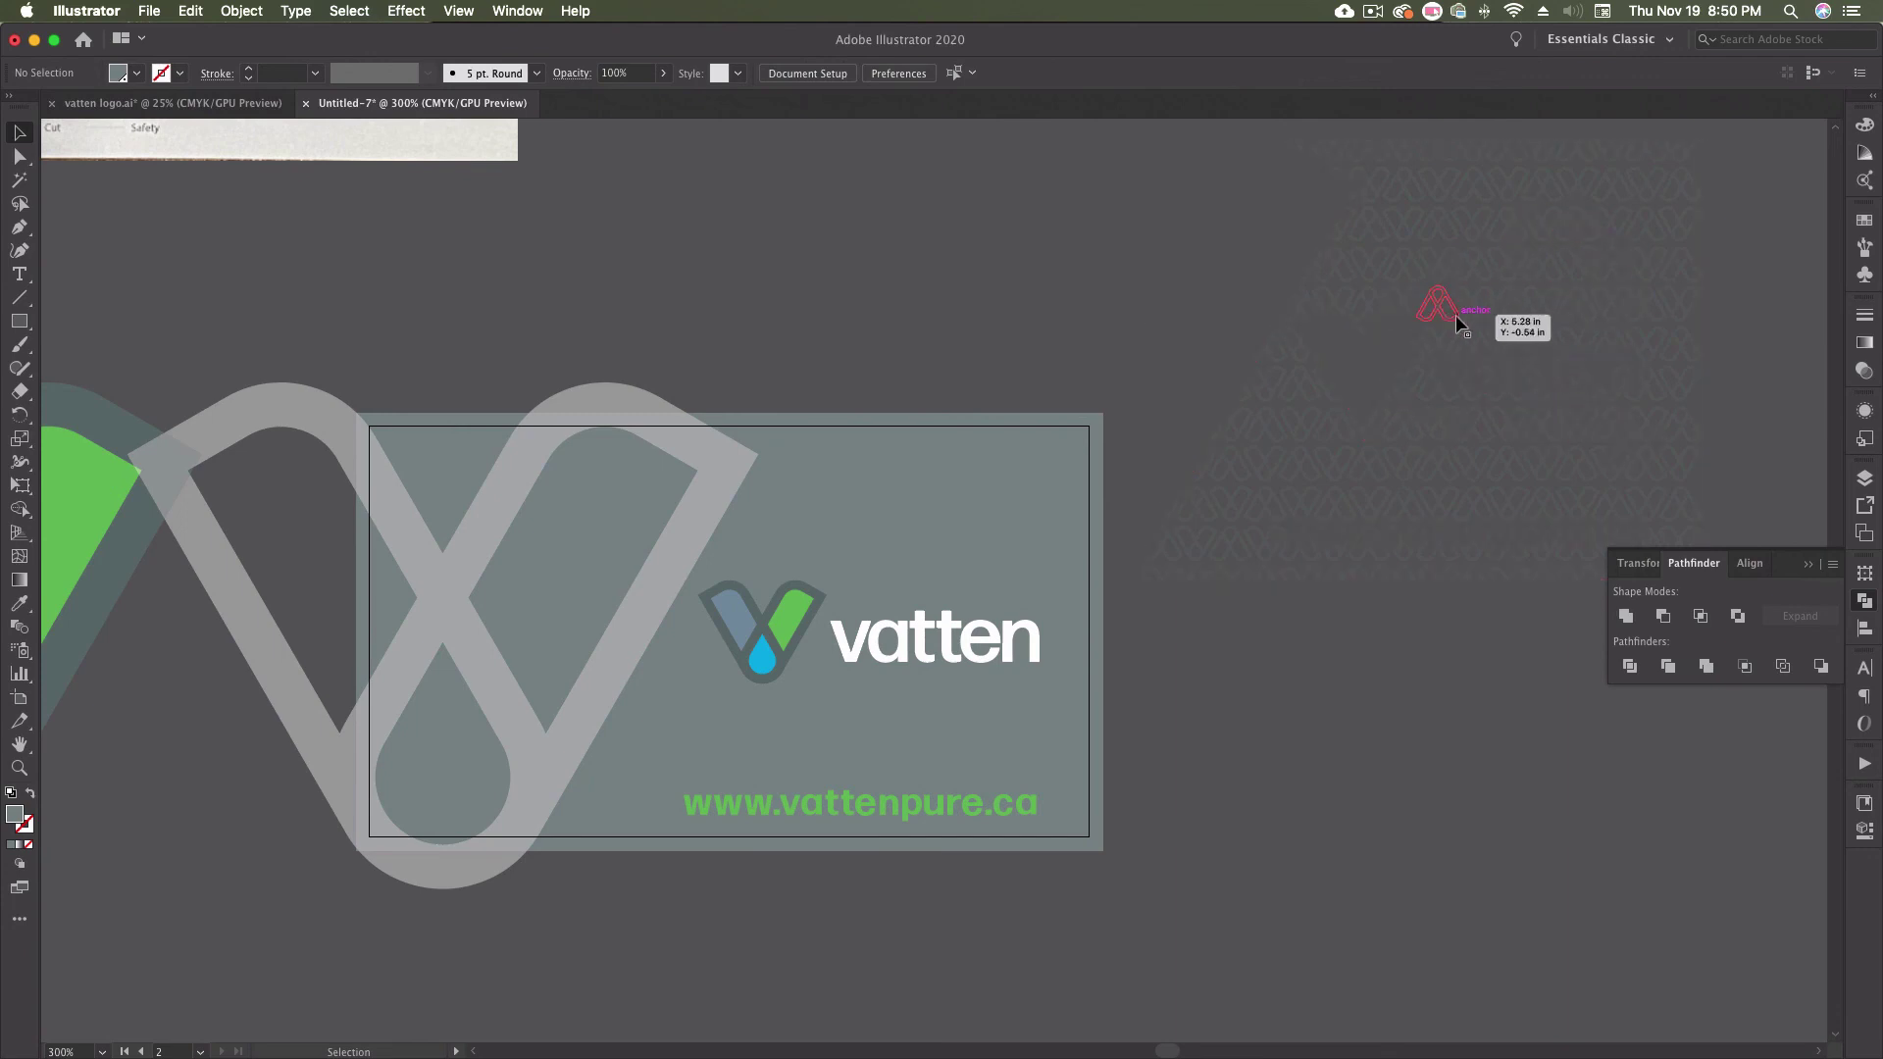
scroll(1143, 292, right, 8)
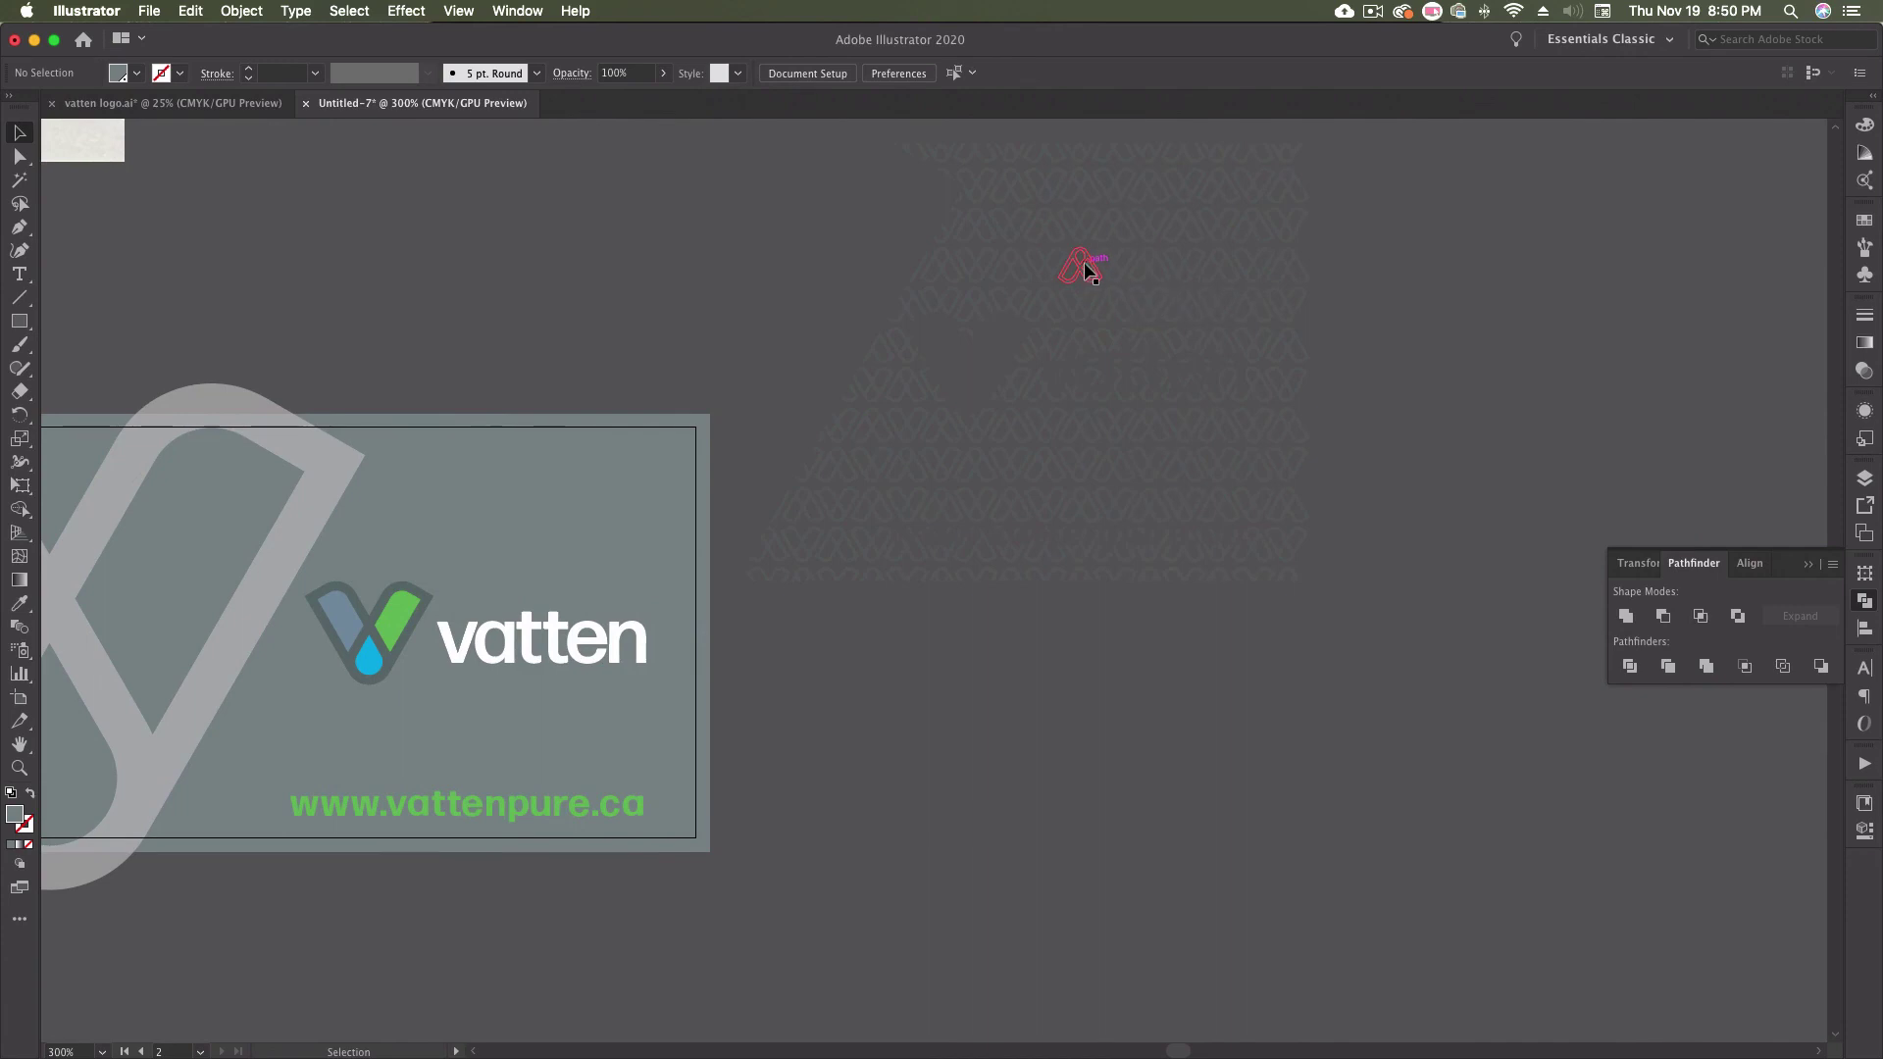
key(super+z)
- Place a copy of the clipped pattern beside the second card and set the copy's pattern group opacity to 100%
drag(637, 512, 1111, 361)
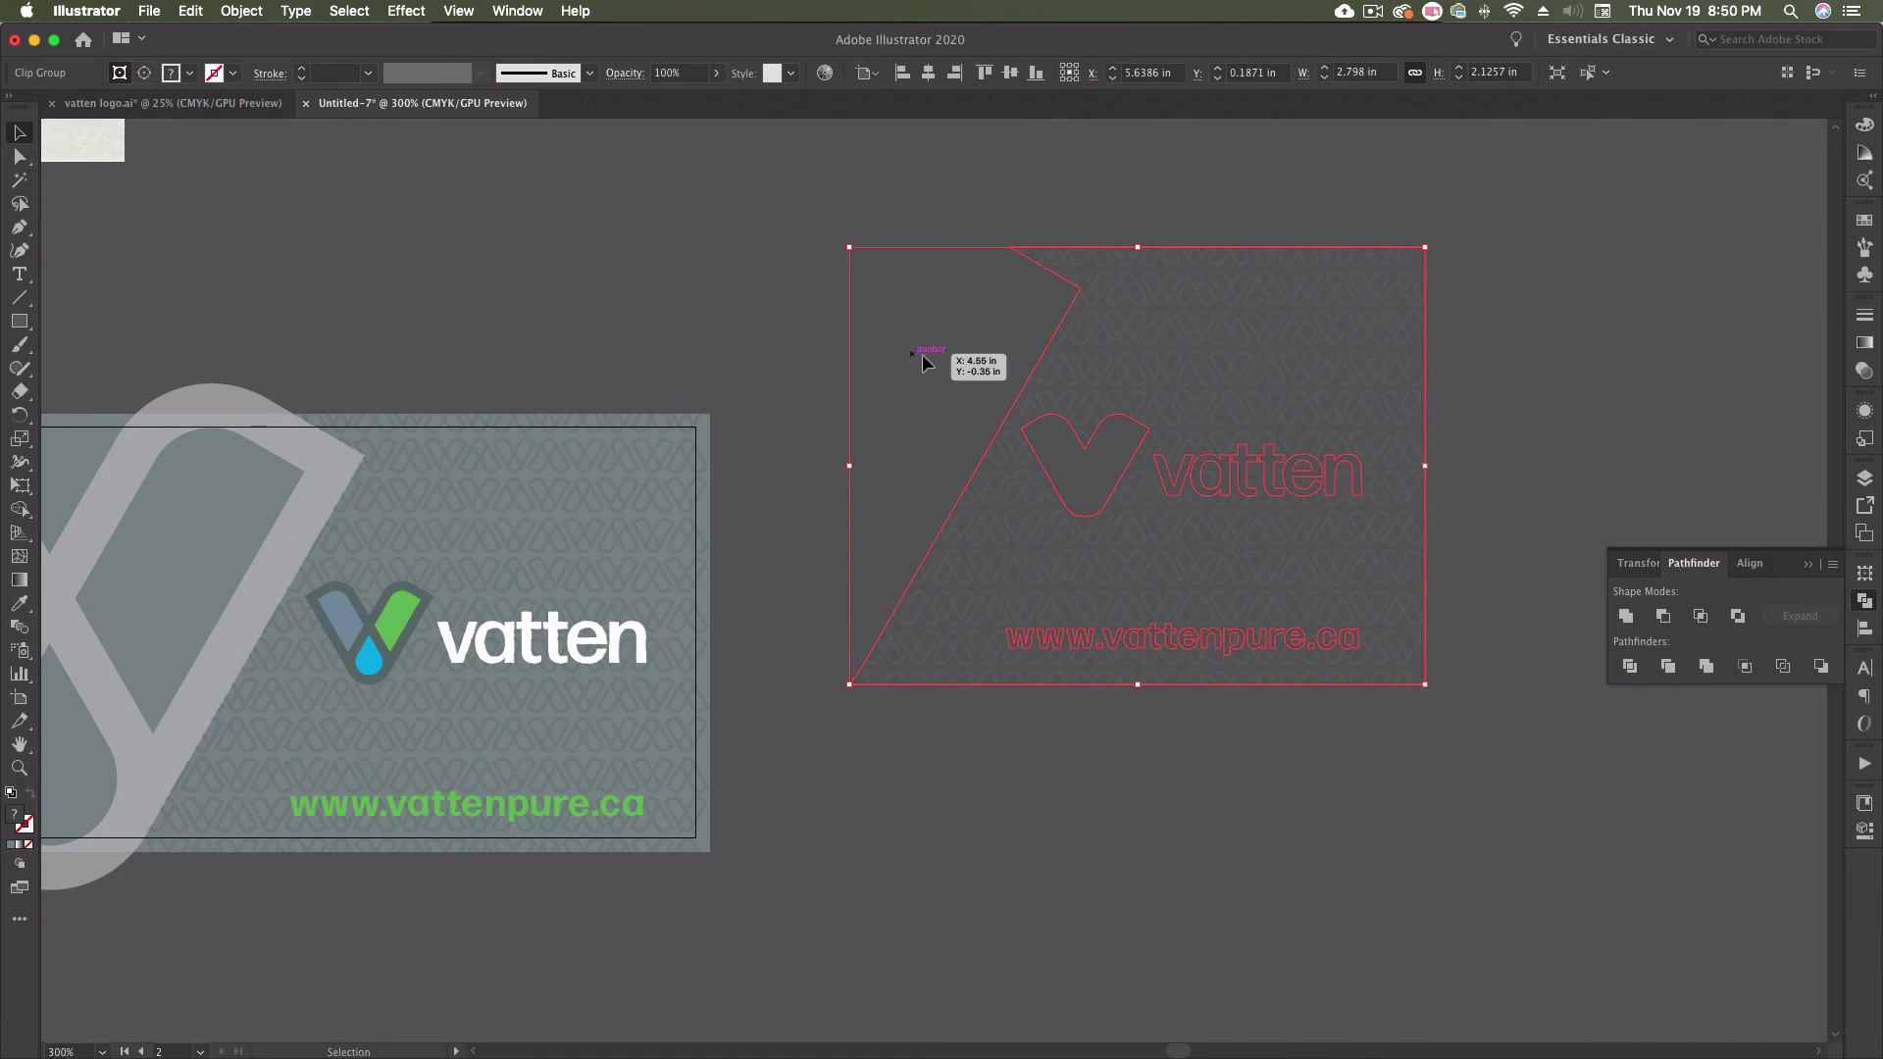
double_click(1191, 344)
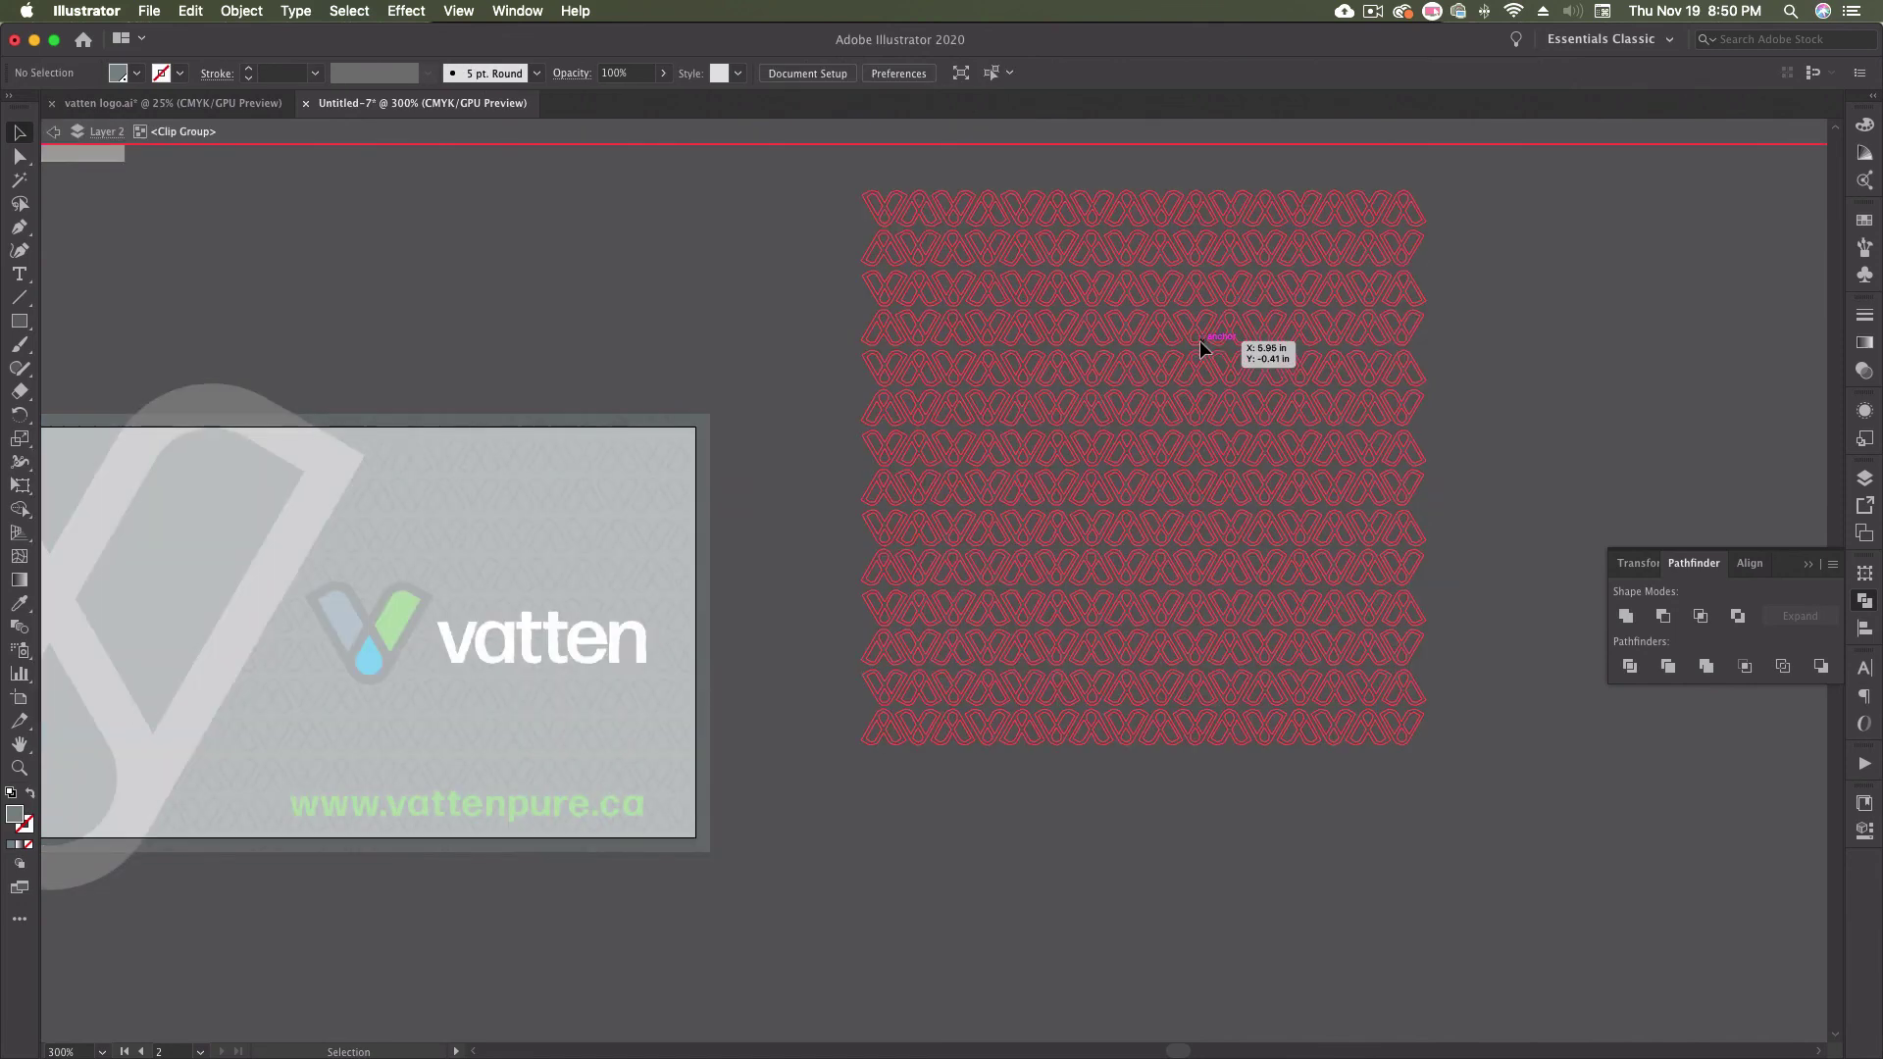
click(1198, 339)
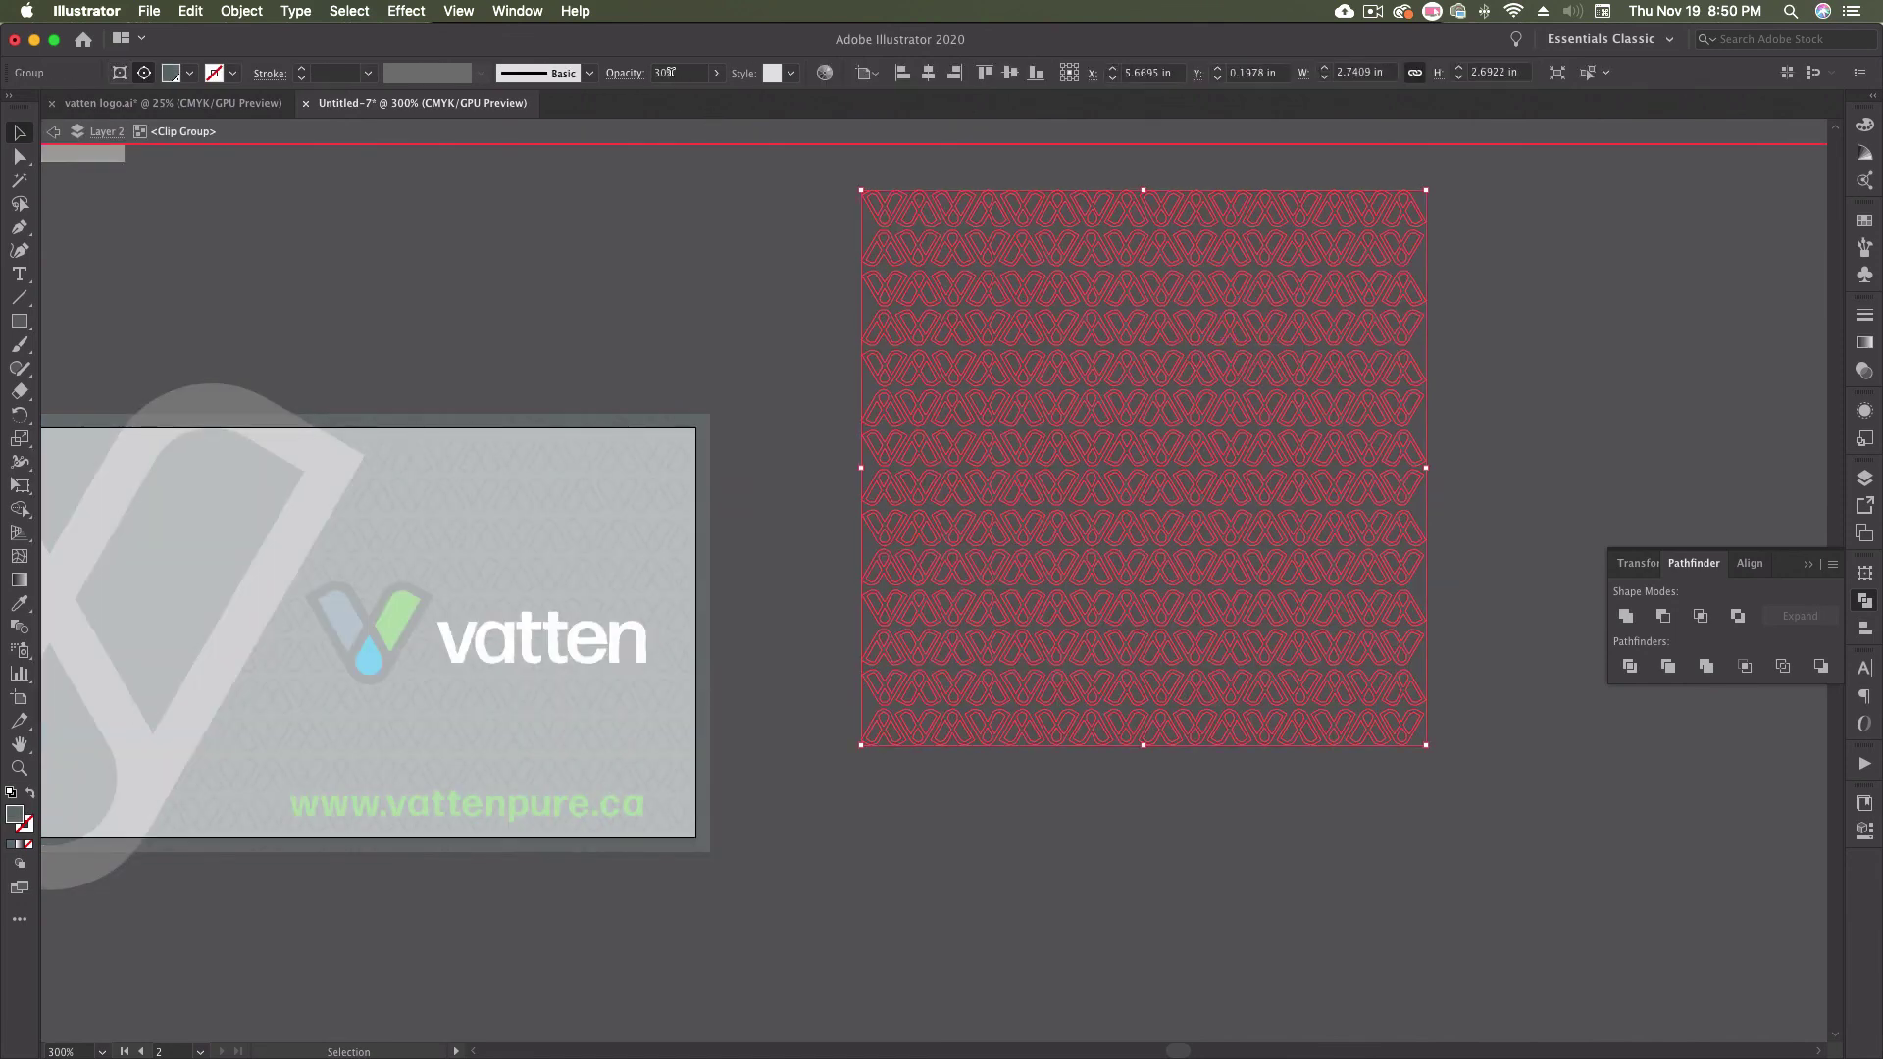
click(715, 73)
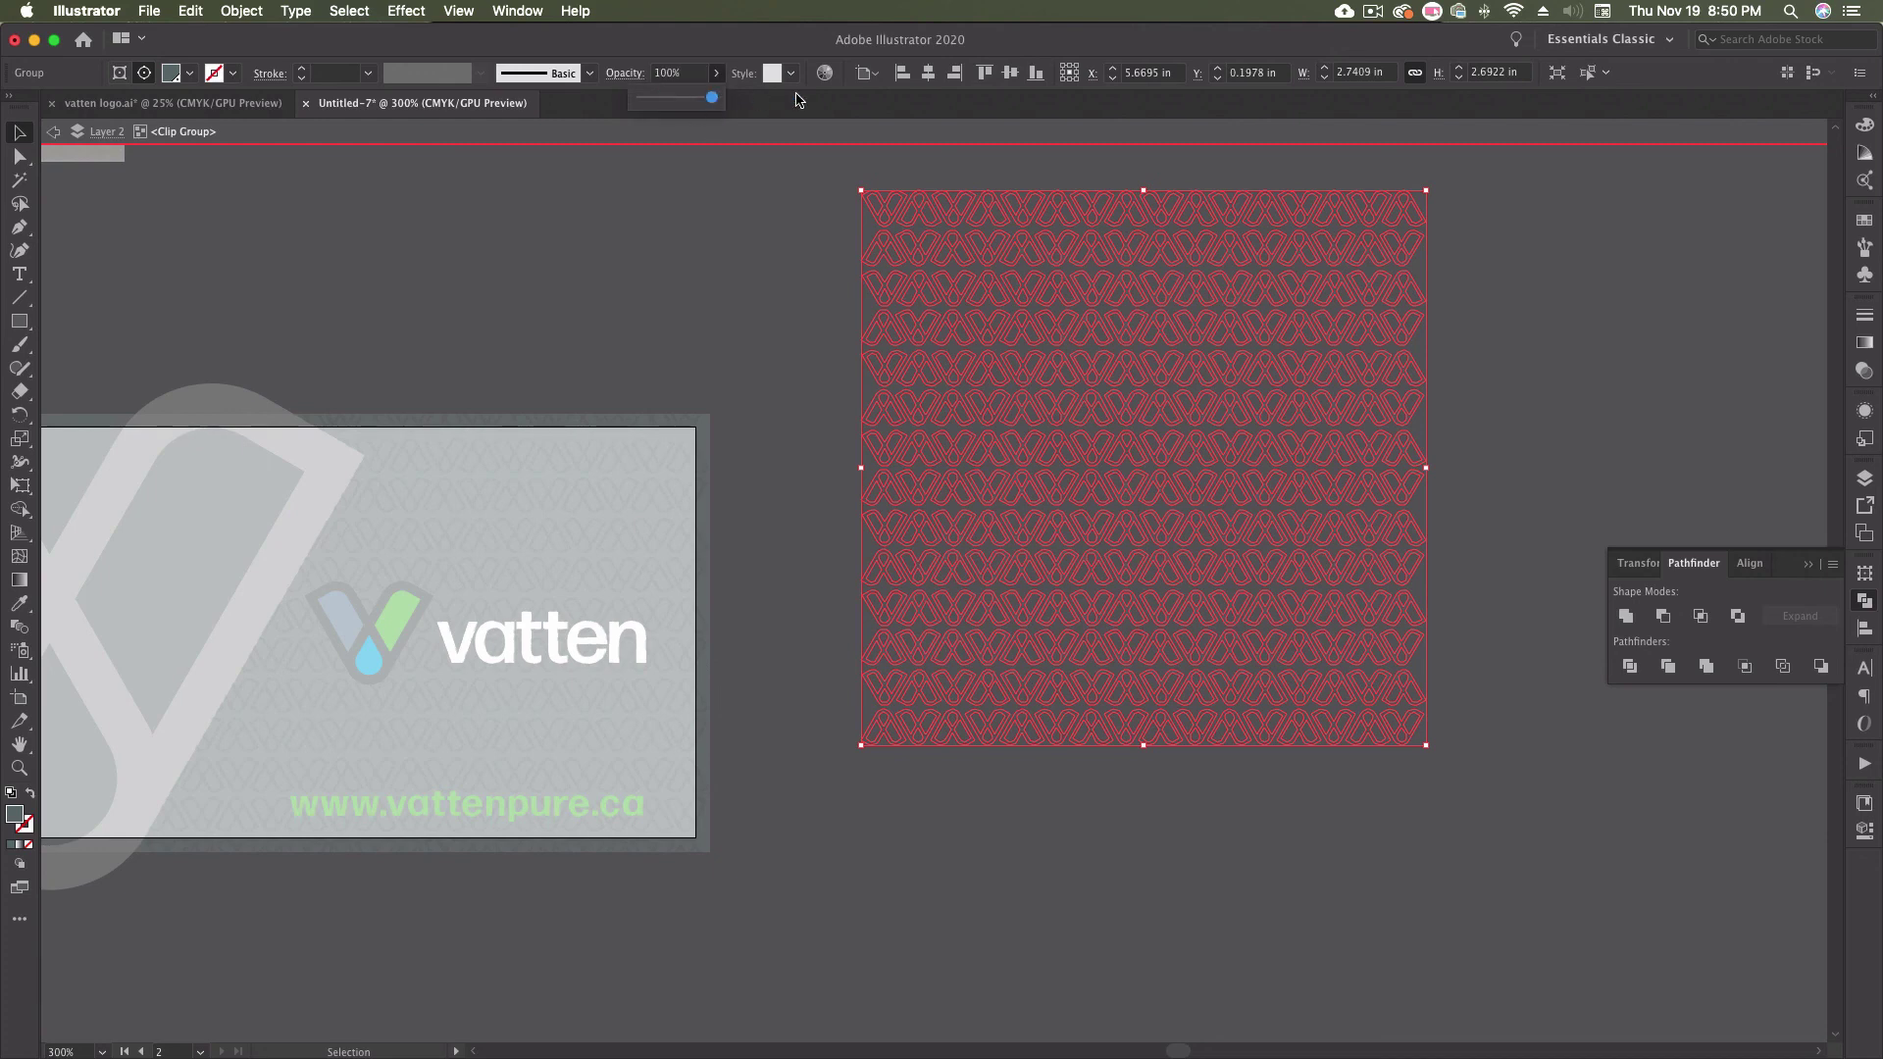
click(791, 269)
- Fill all the V shapes in the copied pattern with black, exit isolation mode and collapse the Pathfinder panel
double_click(1224, 353)
click(1333, 670)
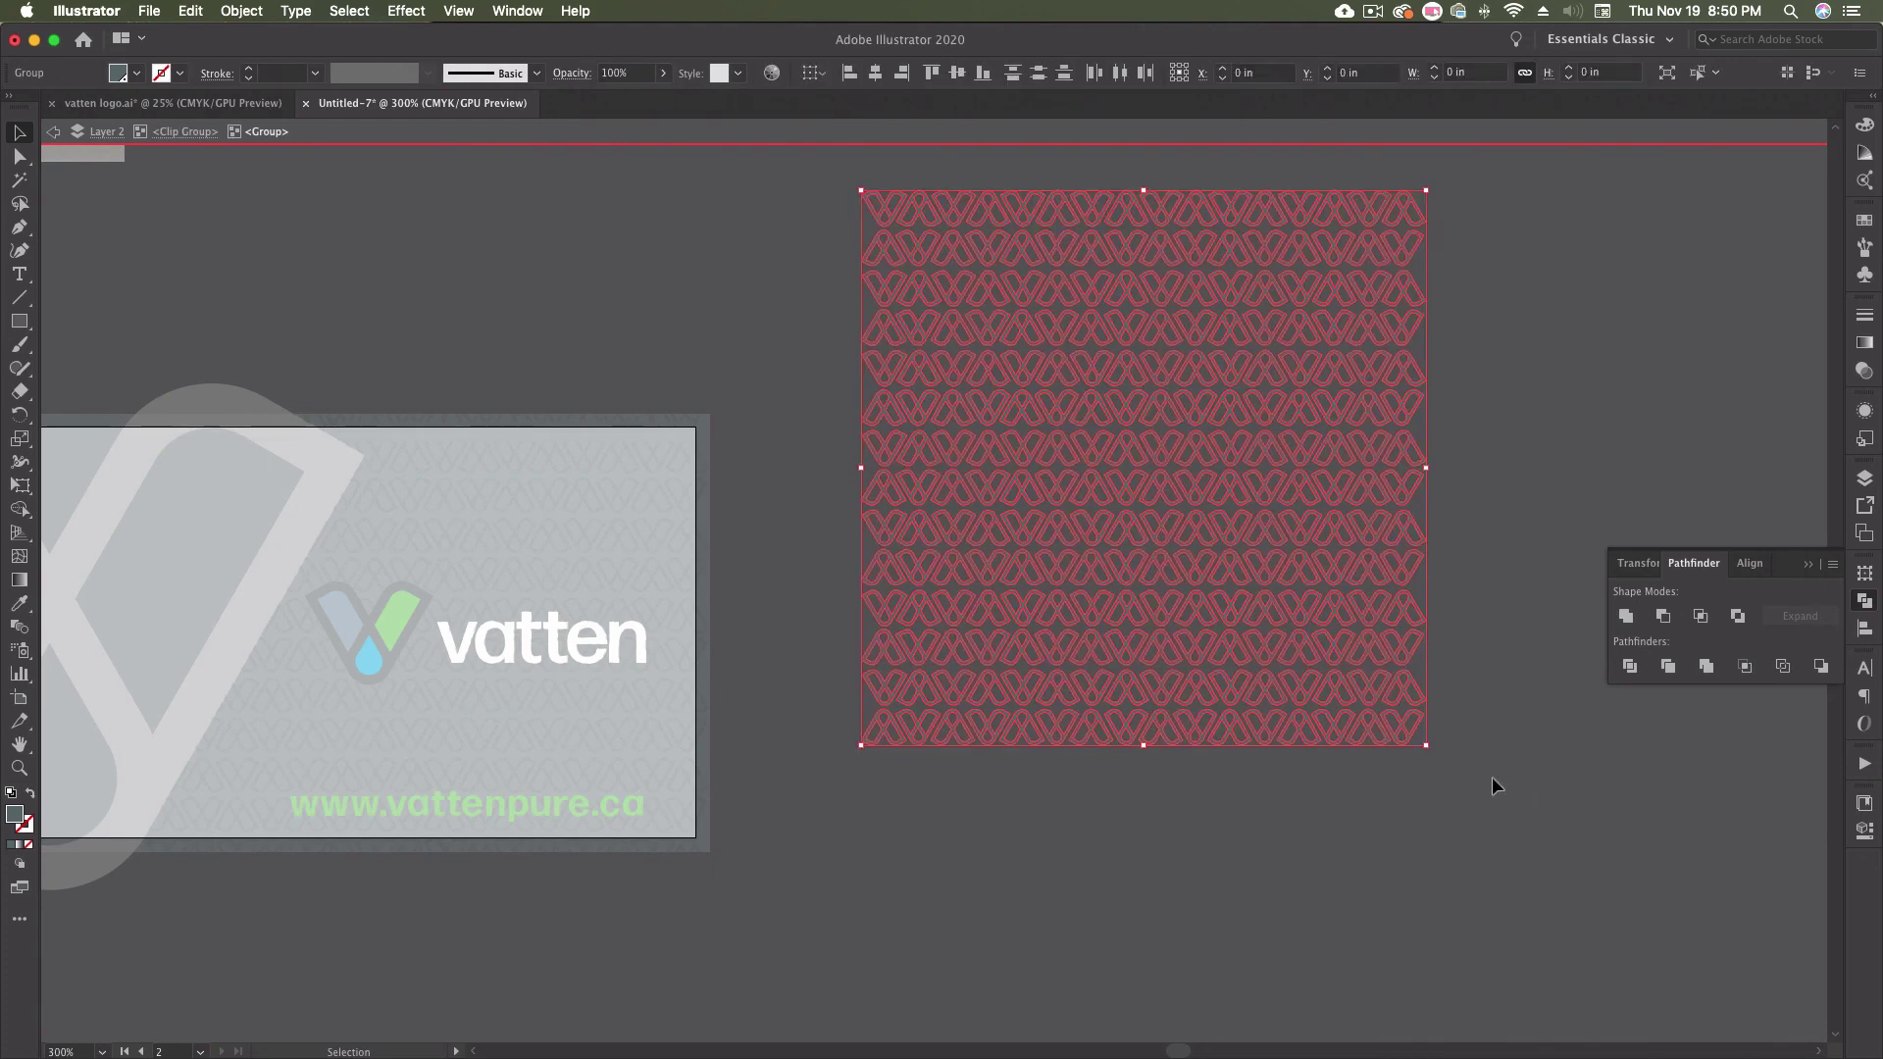
click(136, 73)
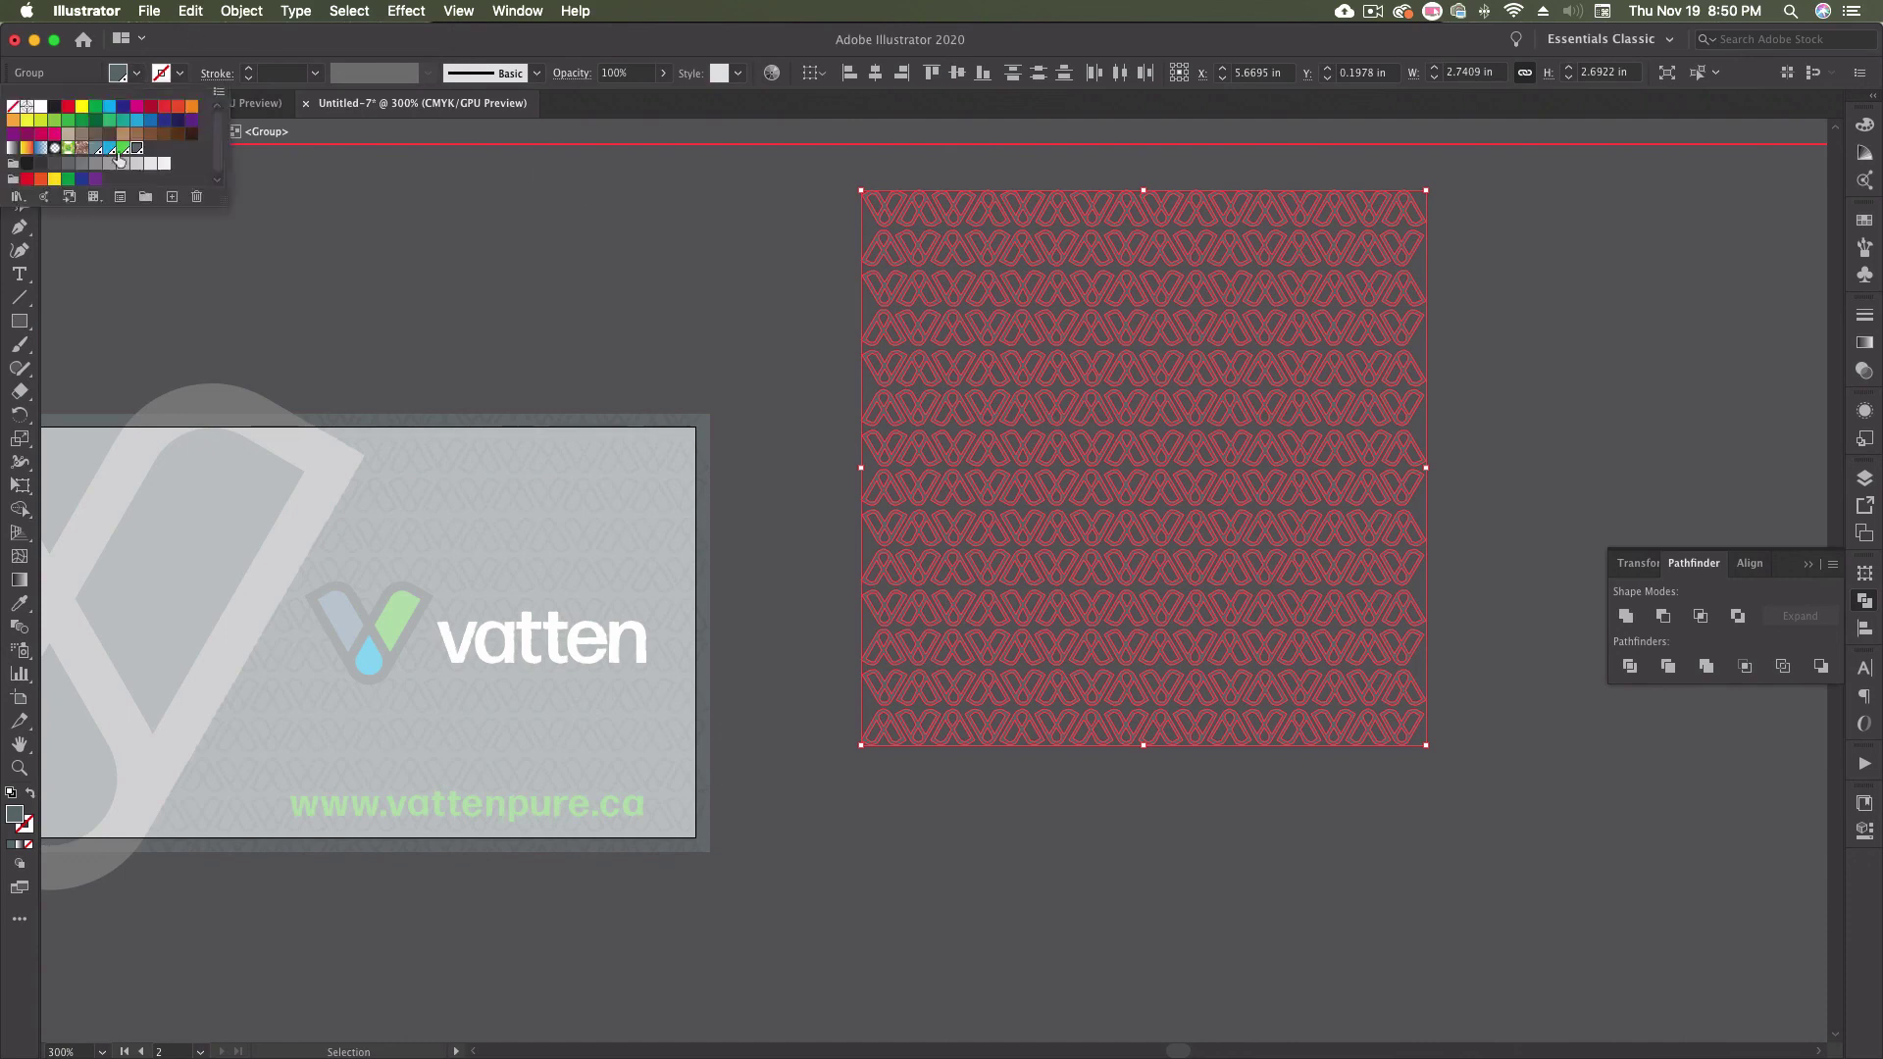
click(27, 163)
click(1620, 331)
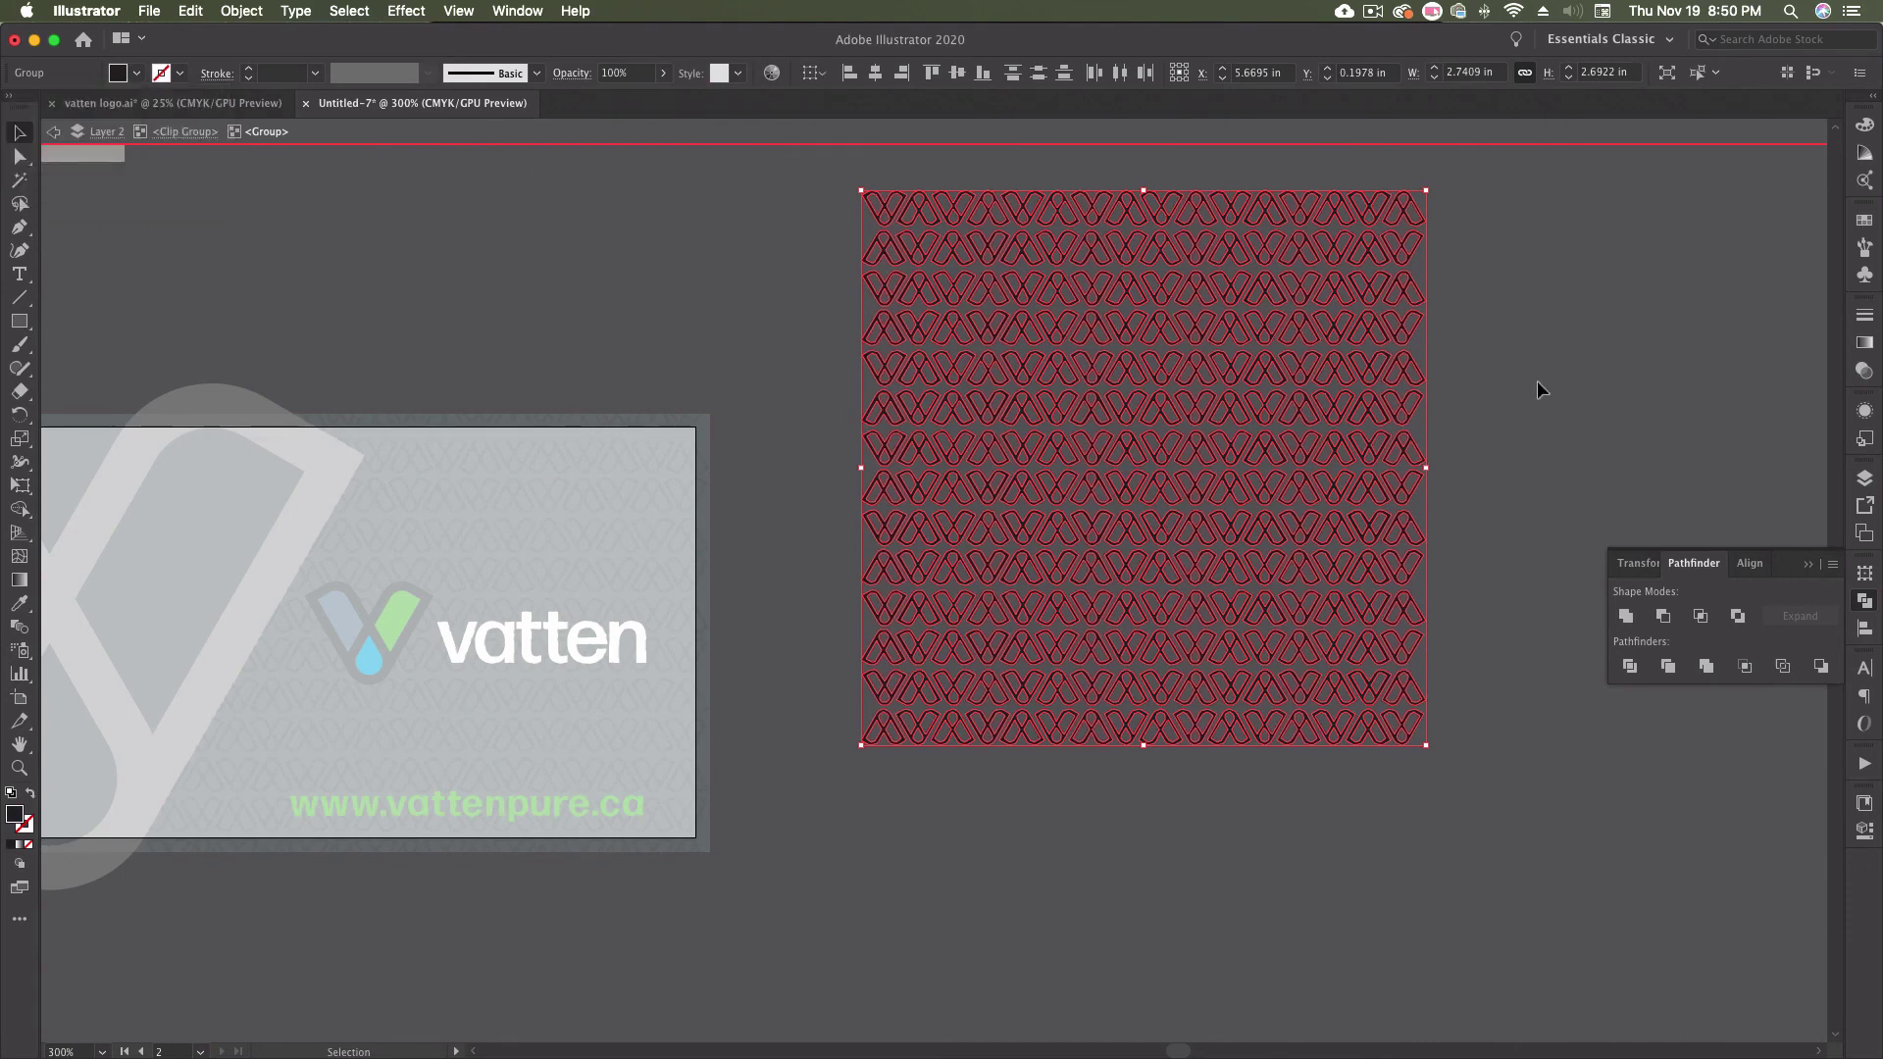
double_click(1539, 374)
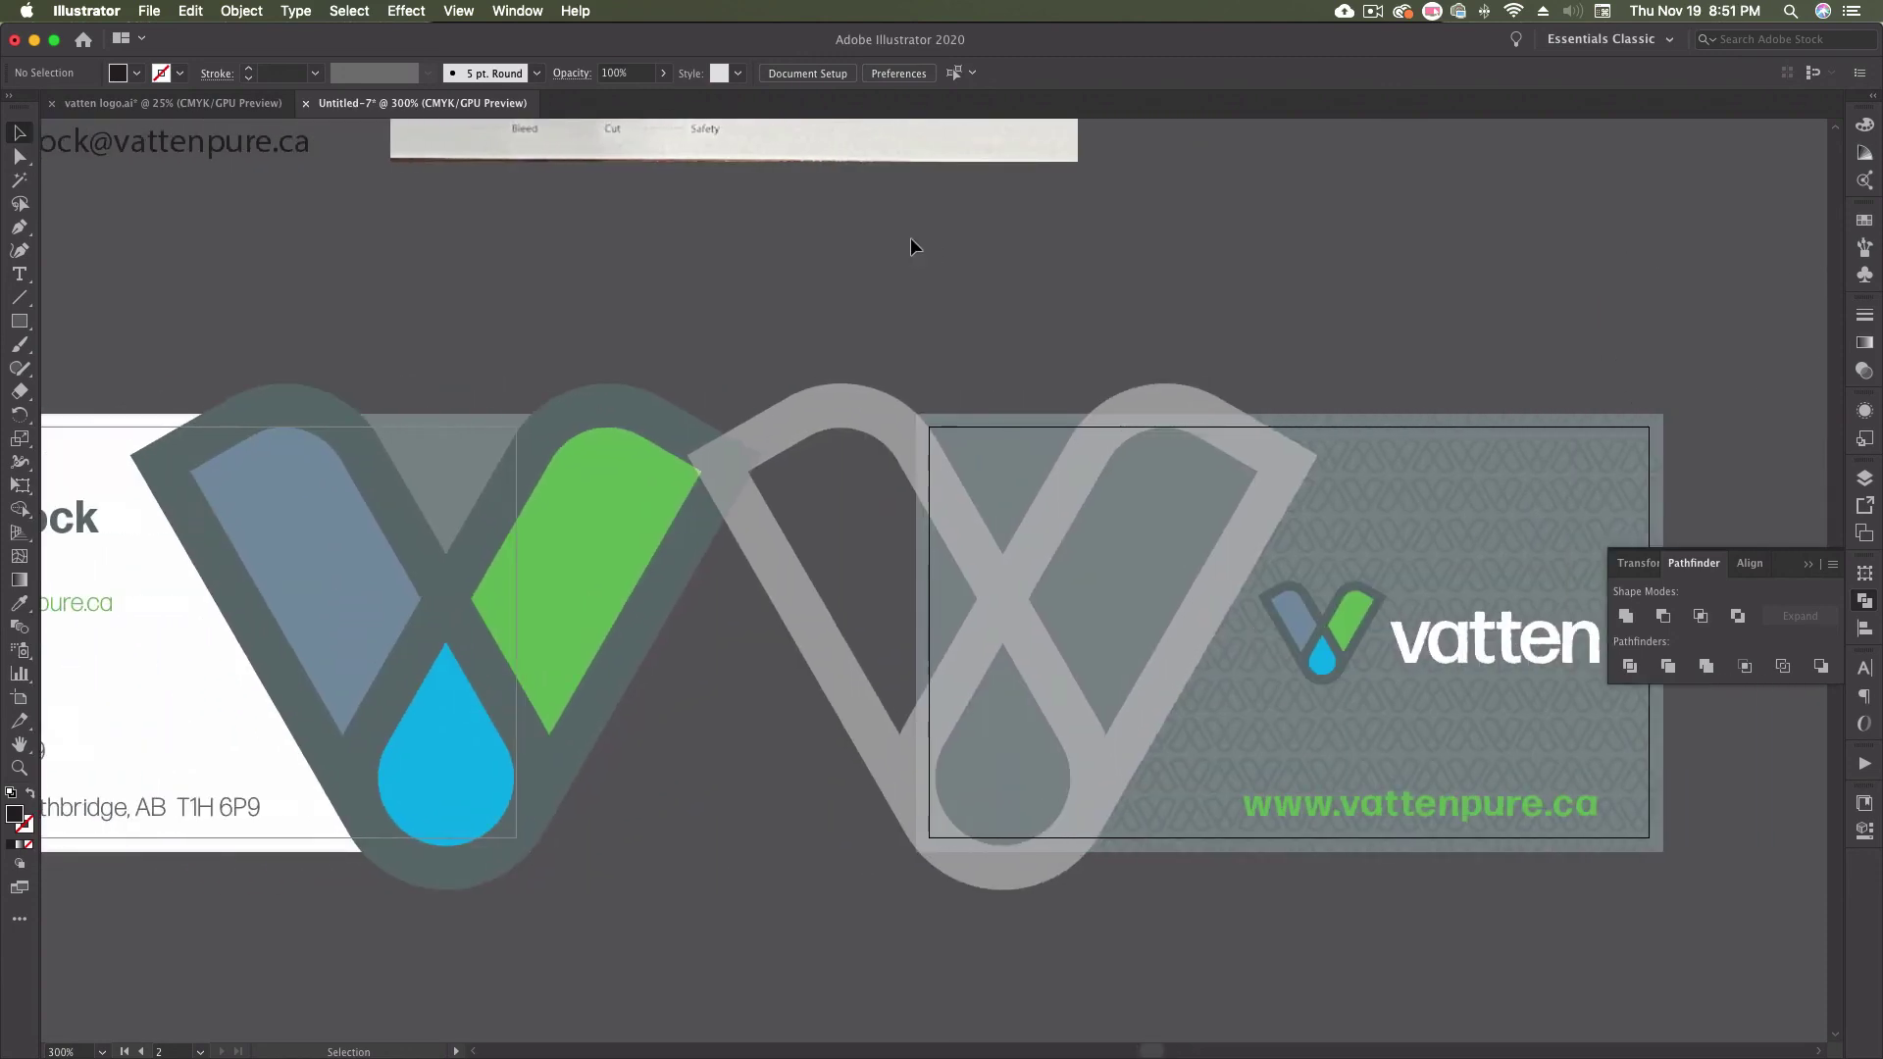
click(1808, 564)
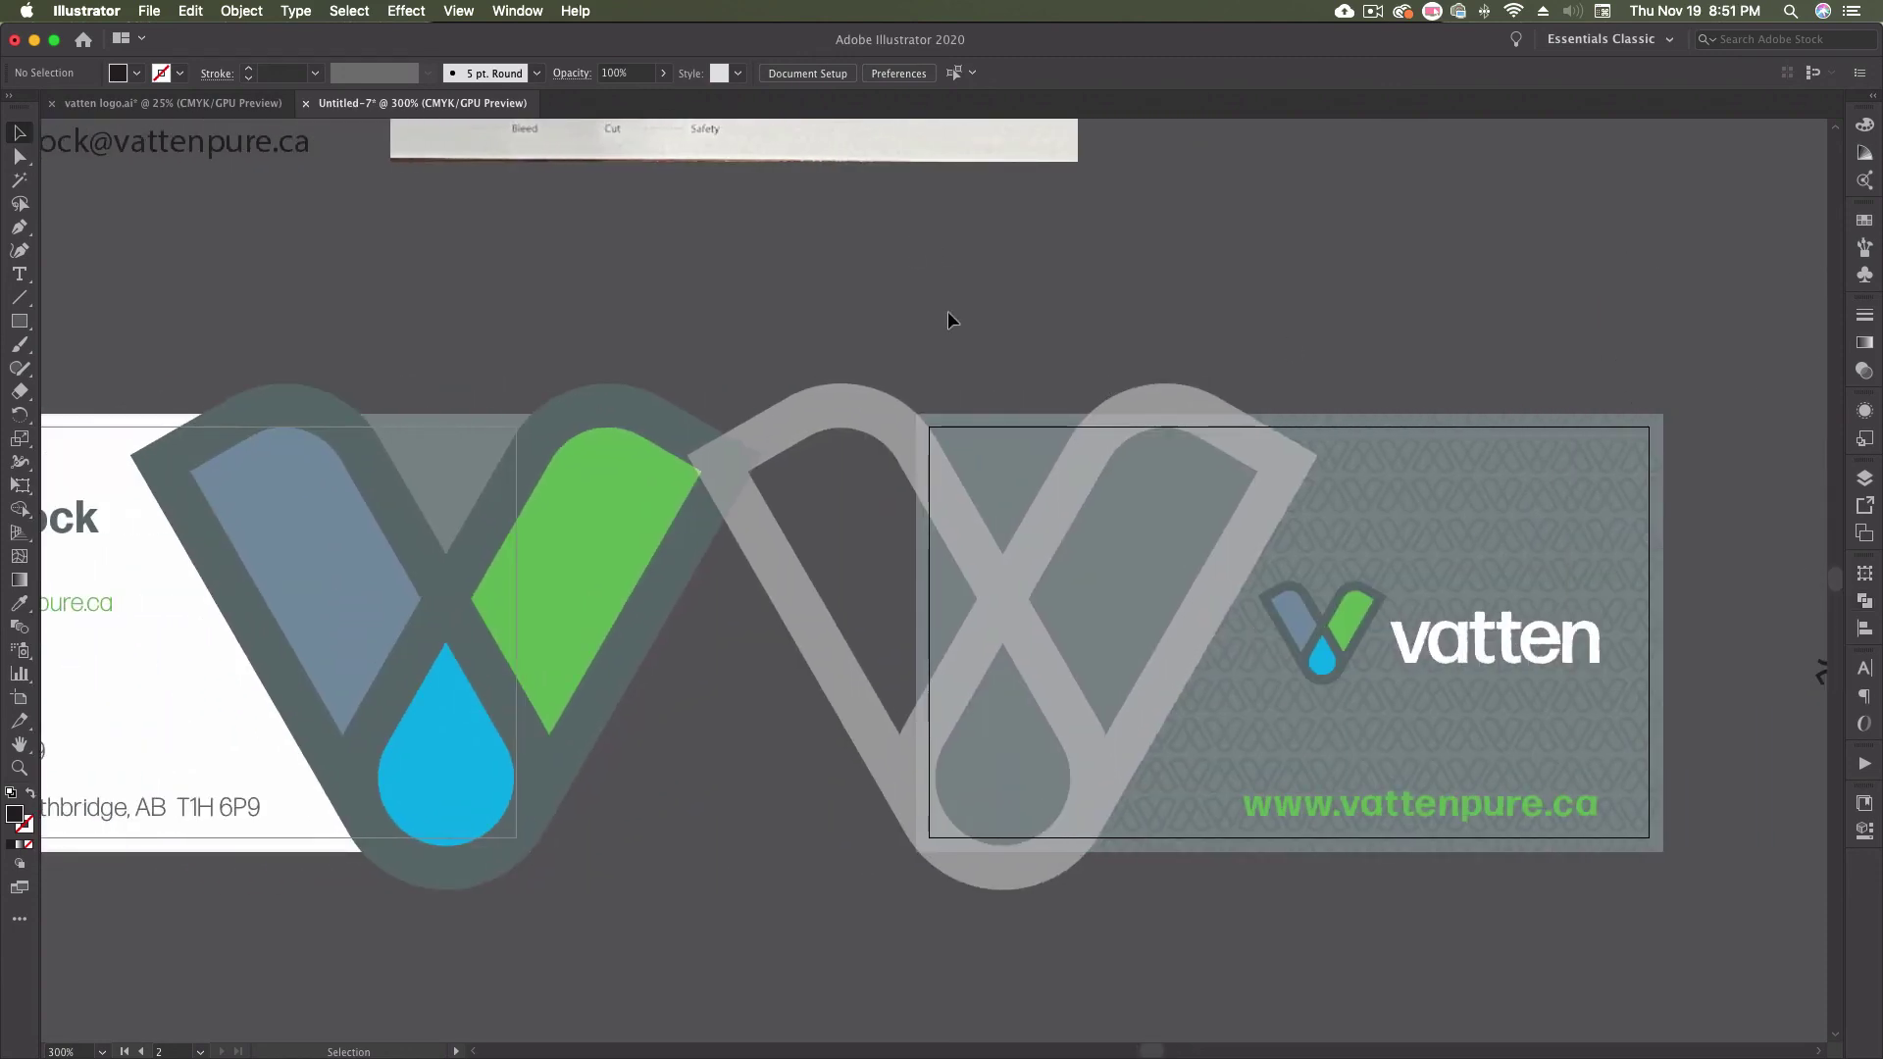